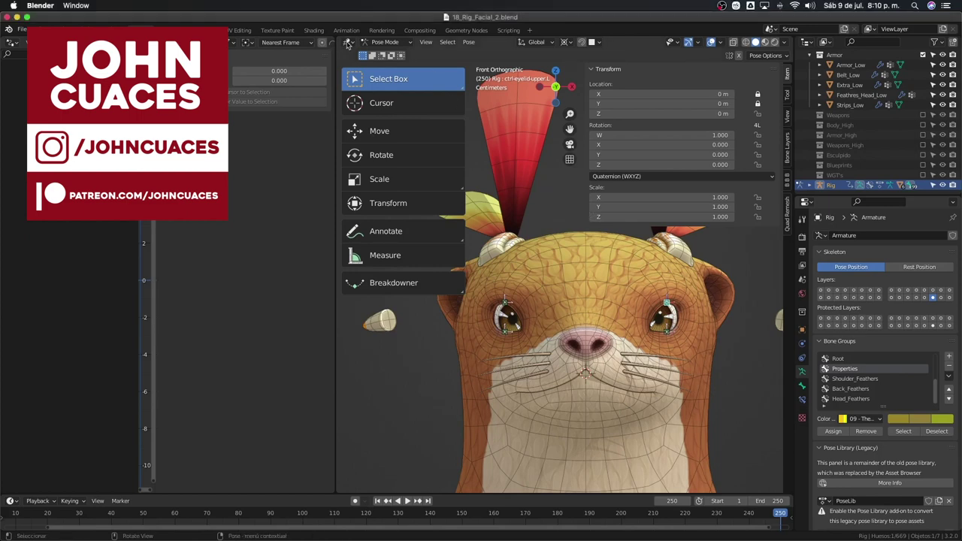
- Switch to the Layout workspace and leave Pose Mode for Object Mode, framing the otter's face
{"action": "key", "text": "ctrl+Page_Up"}
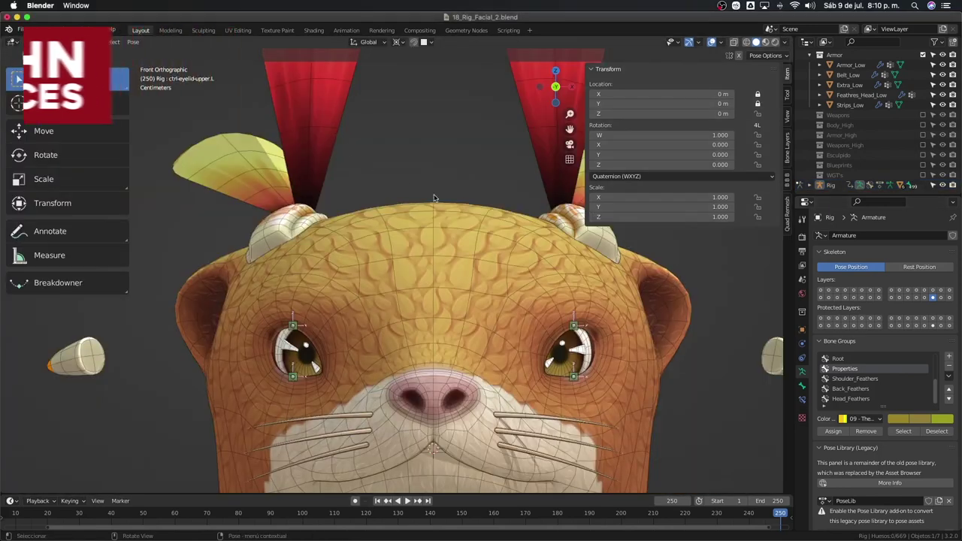
{"action": "key", "text": "ctrl+Tab"}
{"action": "scroll", "coordinate": [454, 278], "scroll_direction": "down", "scroll_amount": 3}
{"action": "middle_click_drag", "start_coordinate": [453, 277], "coordinate": [453, 226], "text": "shift"}
{"action": "scroll", "coordinate": [528, 282], "scroll_direction": "up", "scroll_amount": 4}
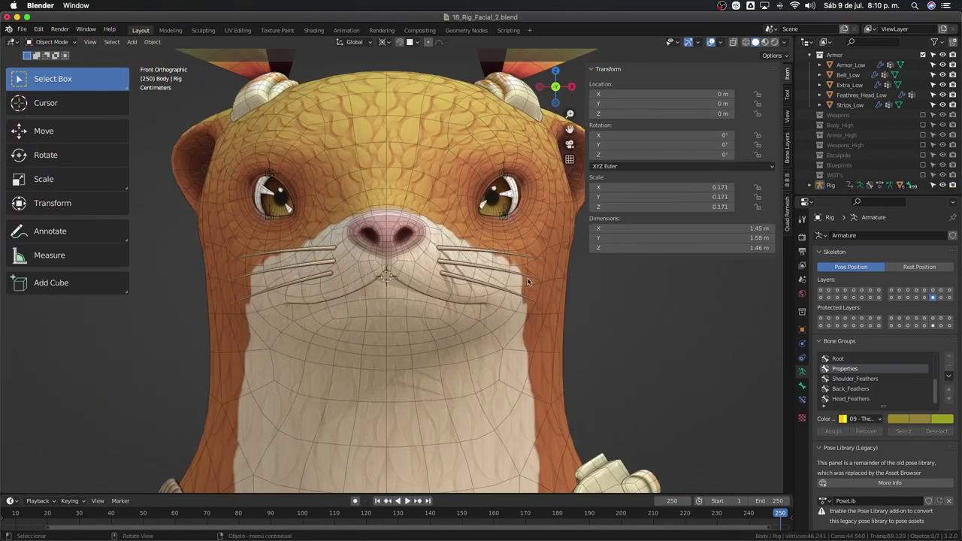
- Select the Body_Low mesh, view it from the right side, and scroll its Shape Keys list
{"action": "left_click", "coordinate": [538, 279]}
{"action": "key", "text": "KP_4"}
{"action": "key", "text": "KP_4"}
{"action": "key", "text": "KP_4"}
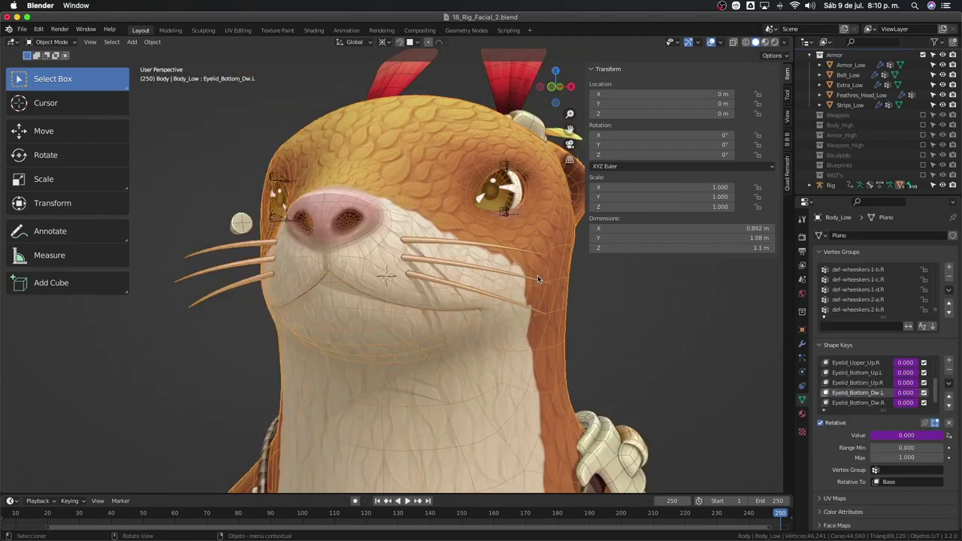
{"action": "key", "text": "KP_3"}
{"action": "middle_click_drag", "start_coordinate": [366, 274], "coordinate": [273, 228], "text": "shift"}
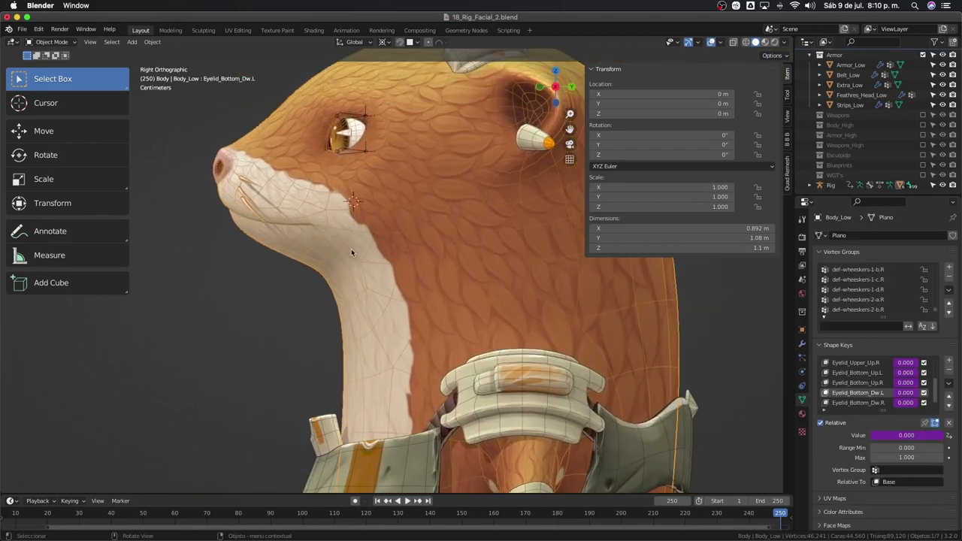
{"action": "middle_click_drag", "start_coordinate": [335, 165], "coordinate": [347, 161]}
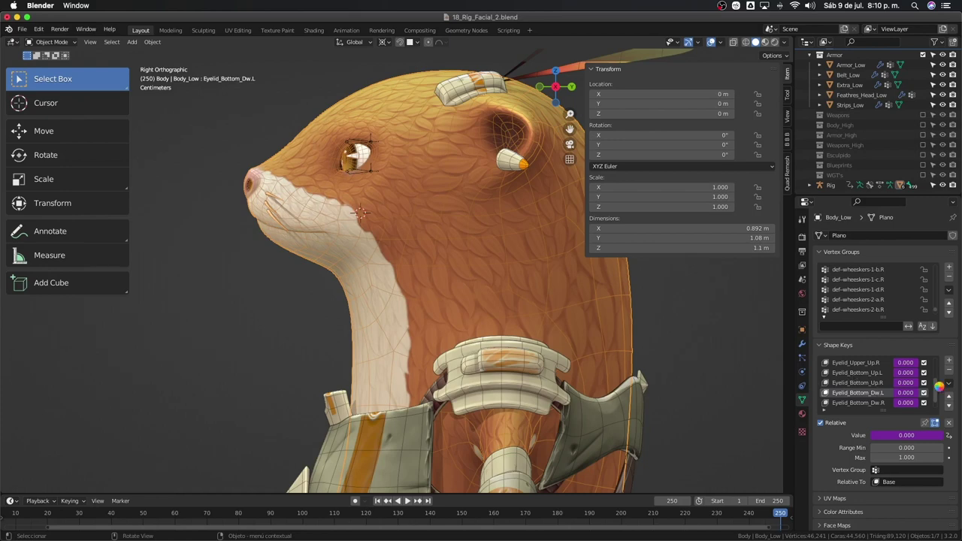
{"action": "scroll", "coordinate": [939, 385], "scroll_direction": "down", "scroll_amount": 3}
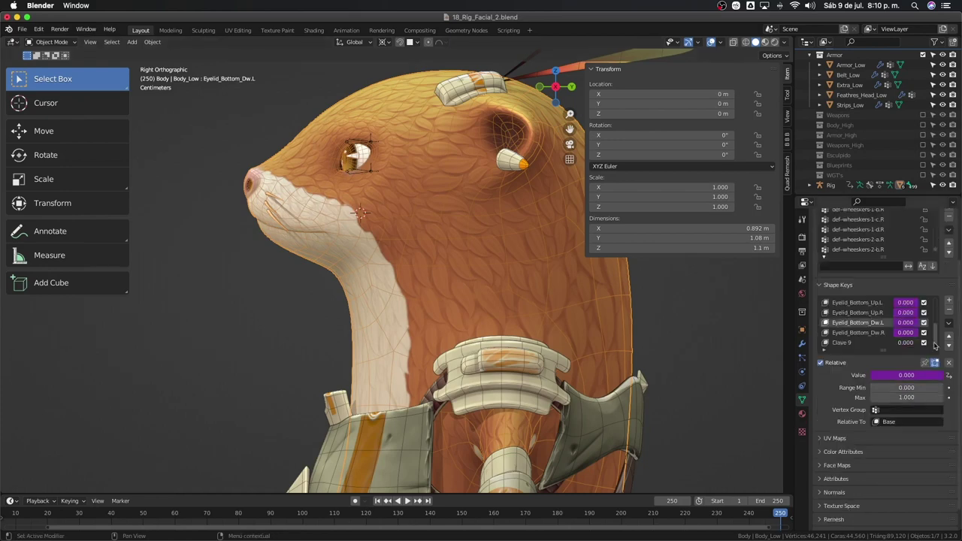
- Raise the Clave 9 shape key to 1.0 to inspect the open mouth, then reset it to 0
{"action": "left_click", "coordinate": [845, 344]}
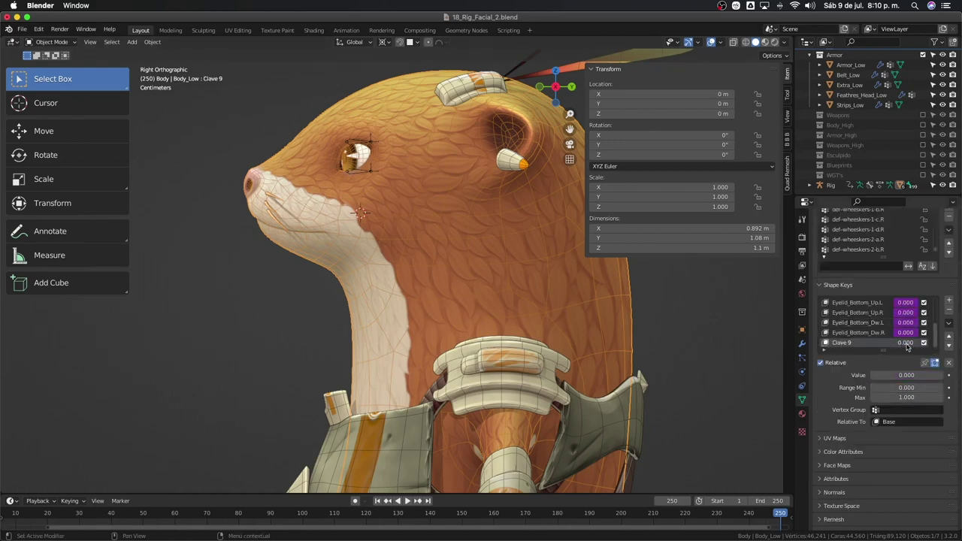
{"action": "left_click_drag", "start_coordinate": [906, 375], "coordinate": [940, 376]}
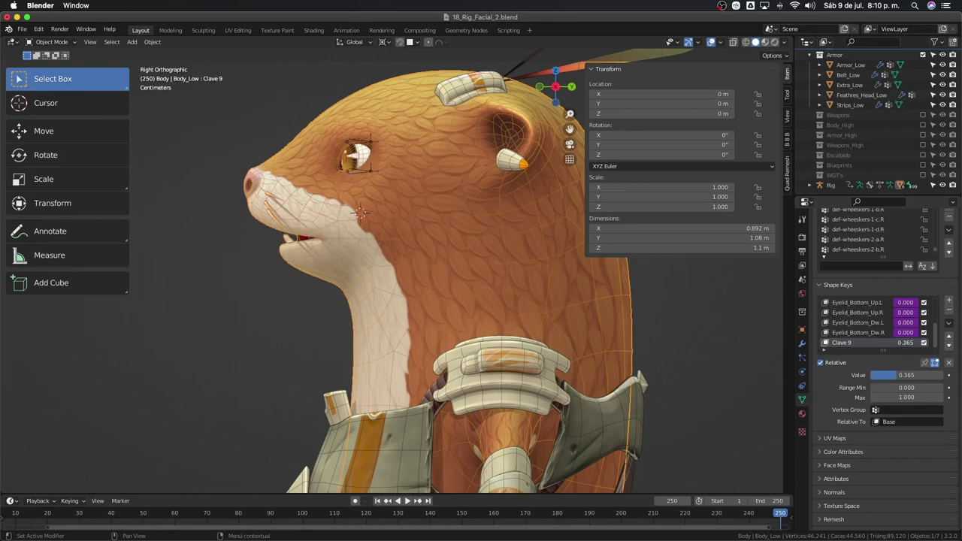
{"action": "mouse_move", "coordinate": [391, 270]}
{"action": "middle_mouse_down"}
{"action": "mouse_move", "coordinate": [532, 310]}
{"action": "mouse_move", "coordinate": [466, 295]}
{"action": "middle_mouse_up"}
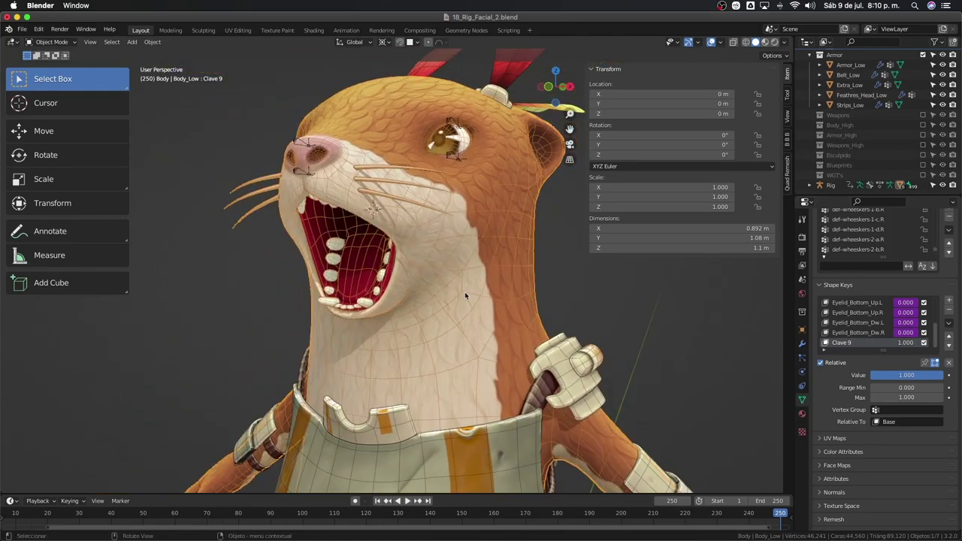
{"action": "key", "text": "KP_3"}
{"action": "scroll", "coordinate": [318, 283], "scroll_direction": "up", "scroll_amount": 3}
{"action": "middle_click_drag", "start_coordinate": [318, 284], "coordinate": [344, 279], "text": "shift"}
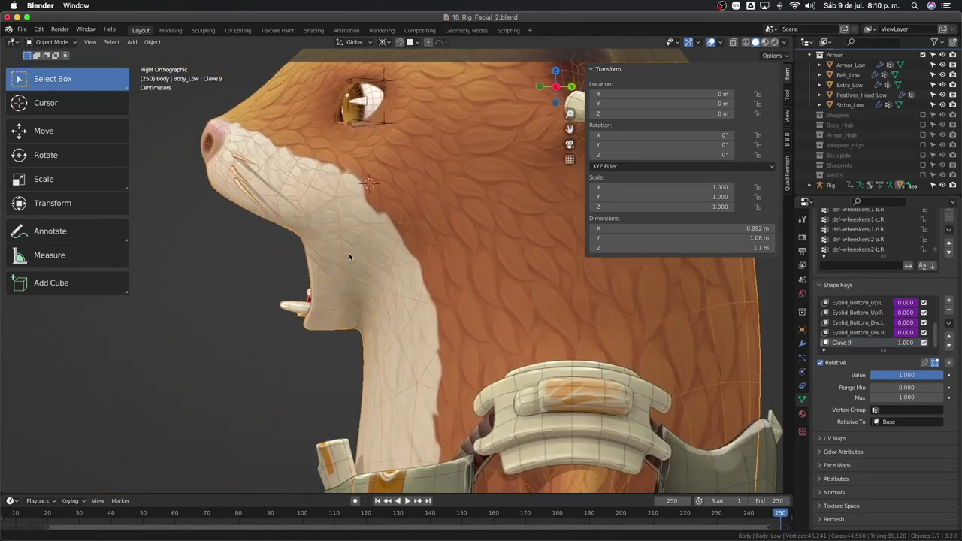
{"action": "left_click_drag", "start_coordinate": [908, 348], "coordinate": [864, 347]}
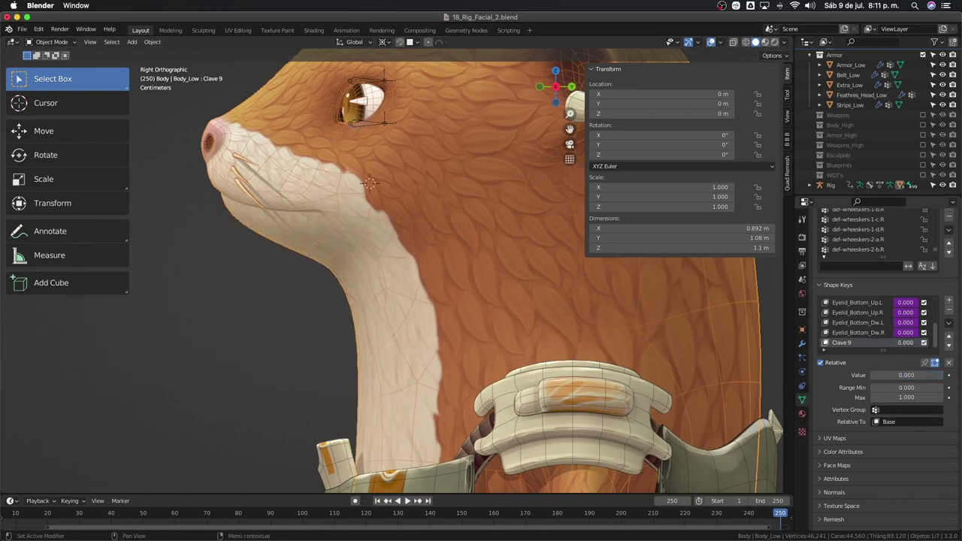
- Add a cube, scale it down twice, and place it beside the otter's jaw
{"action": "middle_click_drag", "start_coordinate": [417, 292], "coordinate": [364, 277], "text": "shift"}
{"action": "key", "text": "shift+a"}
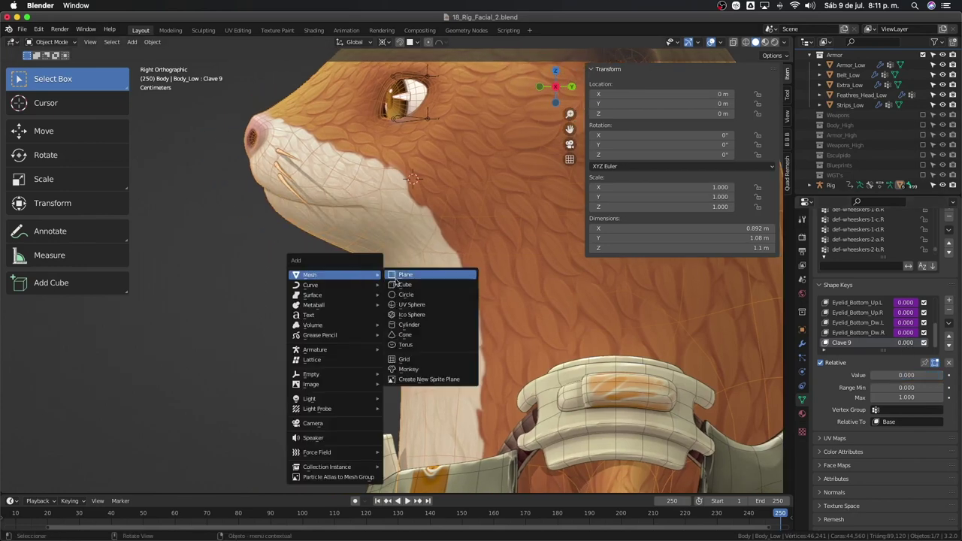
{"action": "left_click", "coordinate": [394, 287]}
{"action": "key", "text": "s"}
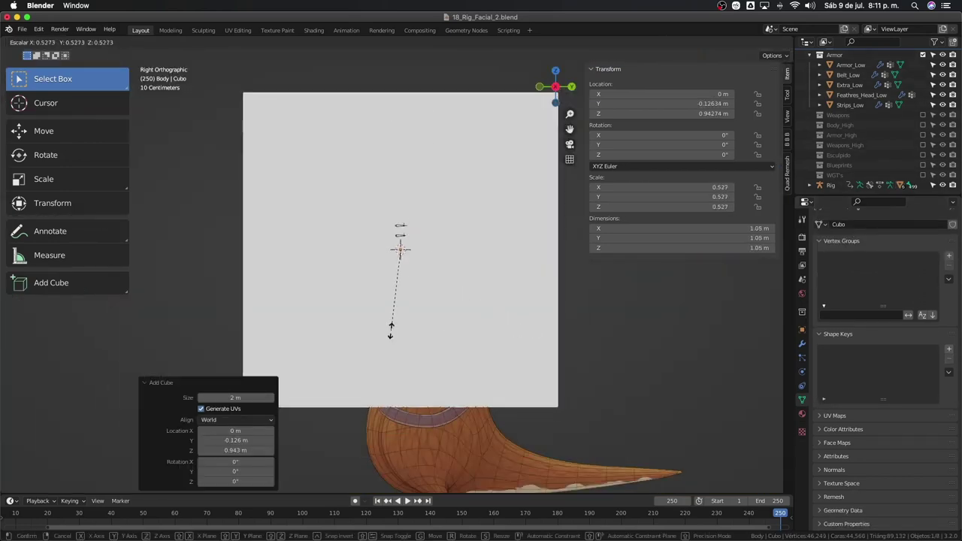
{"action": "left_click", "coordinate": [462, 286]}
{"action": "scroll", "coordinate": [462, 286], "scroll_direction": "up", "scroll_amount": 5}
{"action": "key", "text": "s"}
{"action": "left_click", "coordinate": [422, 271]}
{"action": "scroll", "coordinate": [421, 271], "scroll_direction": "up", "scroll_amount": 4}
{"action": "key", "text": "g"}
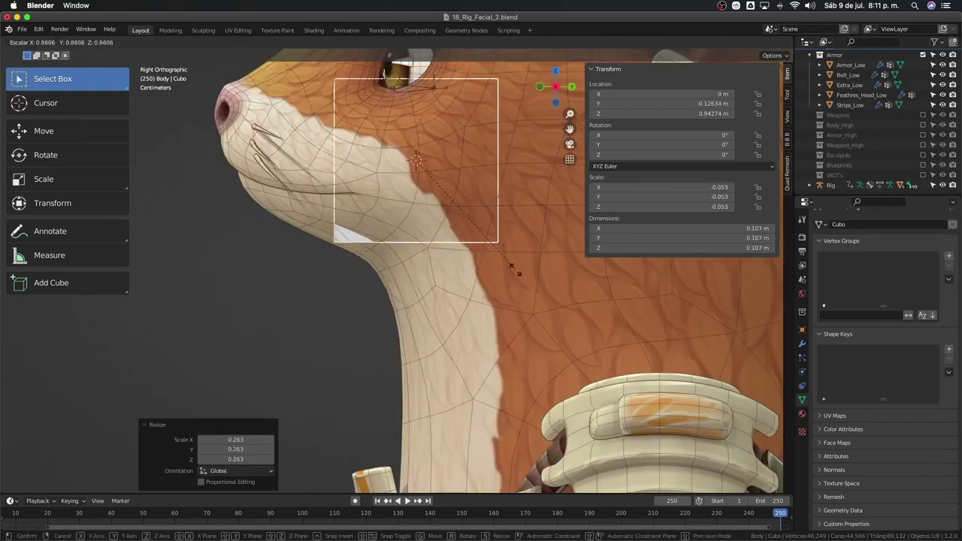
{"action": "left_click", "coordinate": [414, 277]}
- Flatten the cube along Z, enlarge it slightly, and drop it under the chin
{"action": "key", "text": "s"}
{"action": "key", "text": "z"}
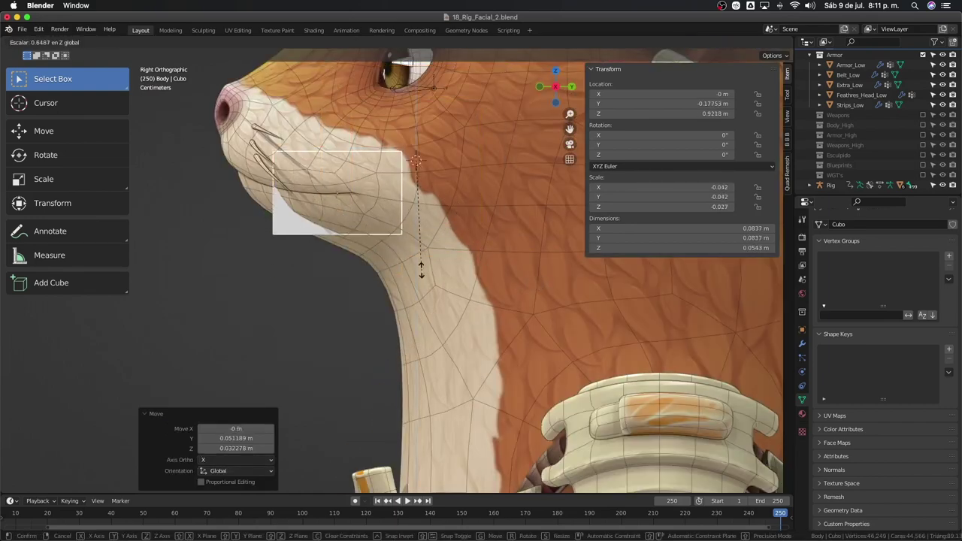
{"action": "left_click", "coordinate": [417, 226]}
{"action": "key", "text": "s"}
{"action": "left_click", "coordinate": [430, 246]}
{"action": "key", "text": "g"}
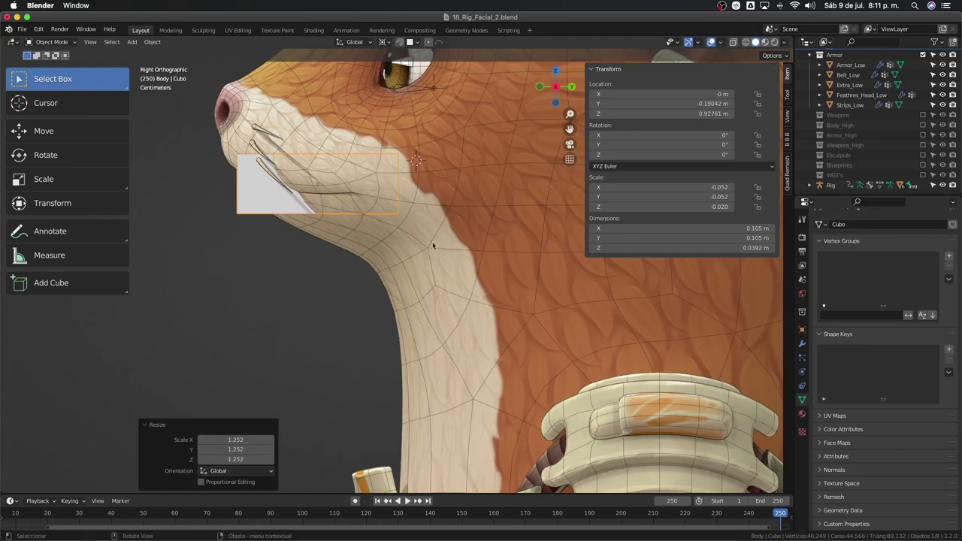
{"action": "left_click", "coordinate": [423, 243]}
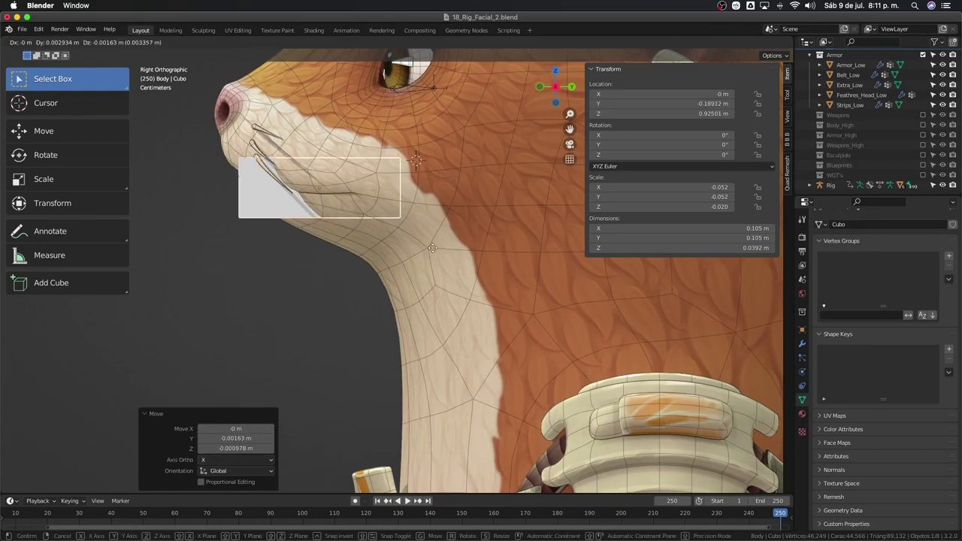
- In Edit Mode with X-ray, move part of the cube's vertices lower along the jaw
{"action": "key", "text": "alt+z"}
{"action": "key", "text": "Tab"}
{"action": "left_click_drag", "start_coordinate": [204, 193], "coordinate": [299, 248]}
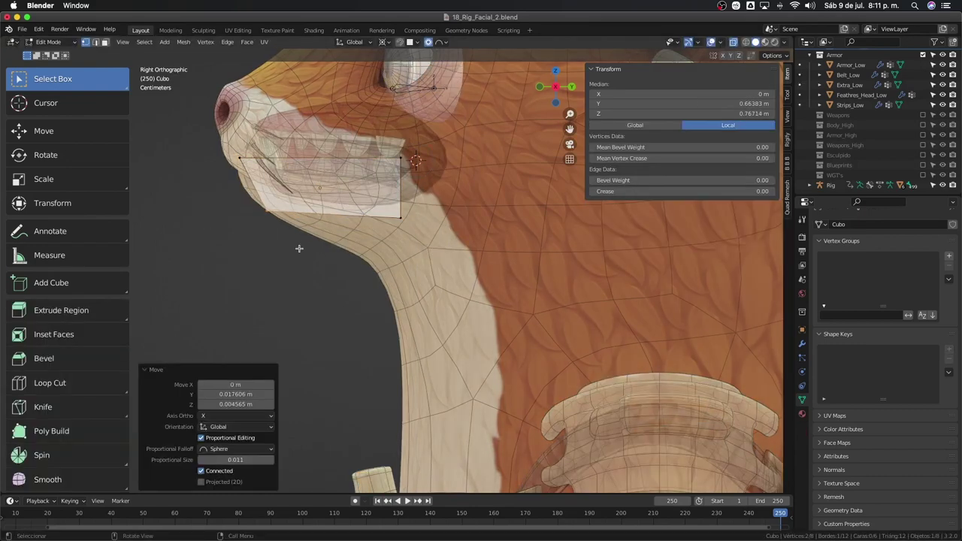
{"action": "key", "text": "g"}
{"action": "left_click", "coordinate": [397, 307]}
{"action": "key", "text": "alt+z"}
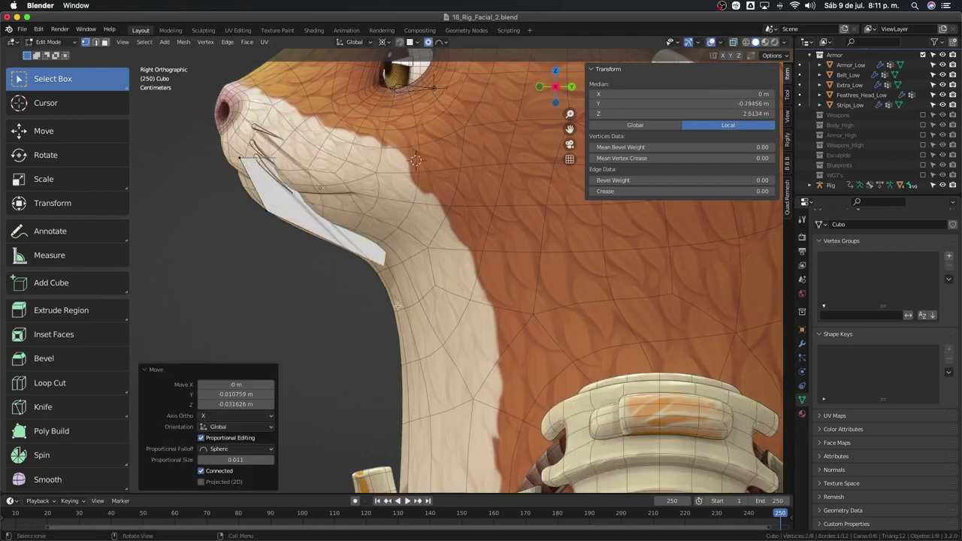
- From the front view, widen the cube symmetrically by moving its side face on X with X-mirror
{"action": "mouse_move", "coordinate": [382, 229]}
{"action": "middle_mouse_down"}
{"action": "mouse_move", "coordinate": [430, 215]}
{"action": "mouse_move", "coordinate": [484, 238]}
{"action": "middle_mouse_up"}
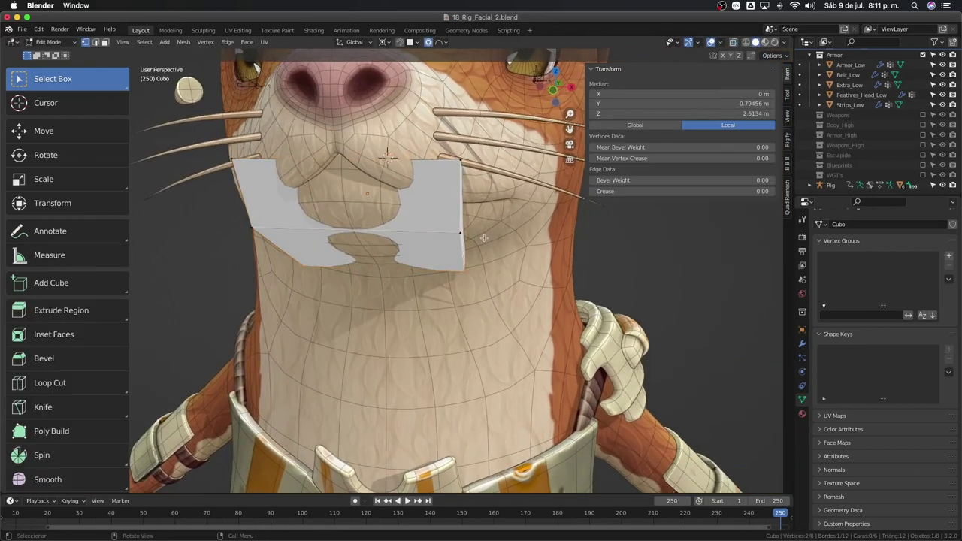
{"action": "key", "text": "KP_1"}
{"action": "key", "text": "alt+z"}
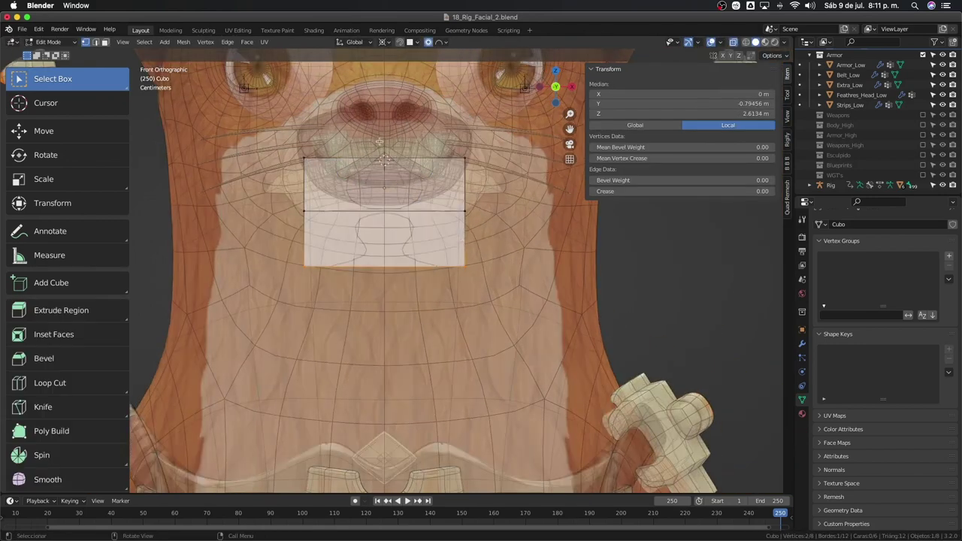
{"action": "left_click_drag", "start_coordinate": [461, 152], "coordinate": [569, 269]}
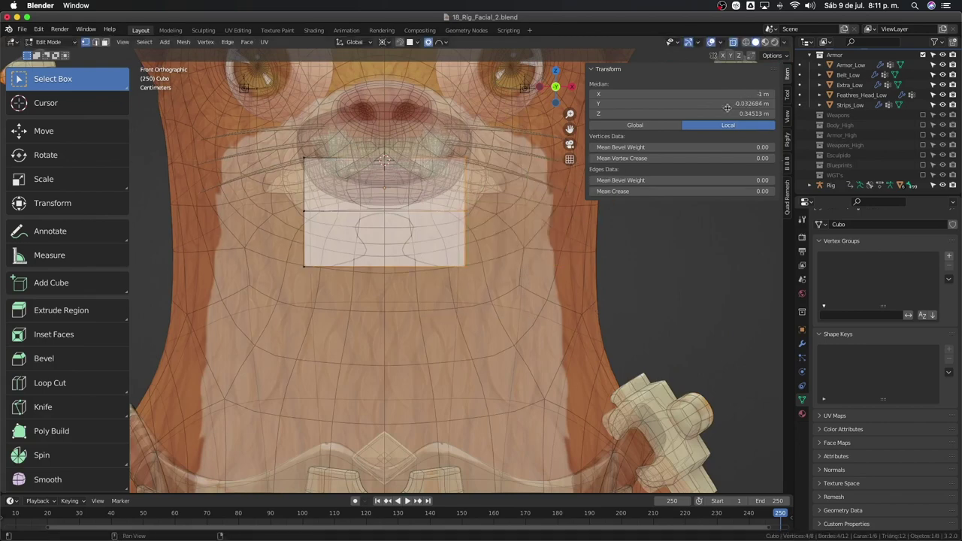
{"action": "left_click", "coordinate": [724, 56]}
{"action": "key", "text": "g"}
{"action": "key", "text": "x"}
{"action": "left_click", "coordinate": [537, 174]}
{"action": "key", "text": "alt+z"}
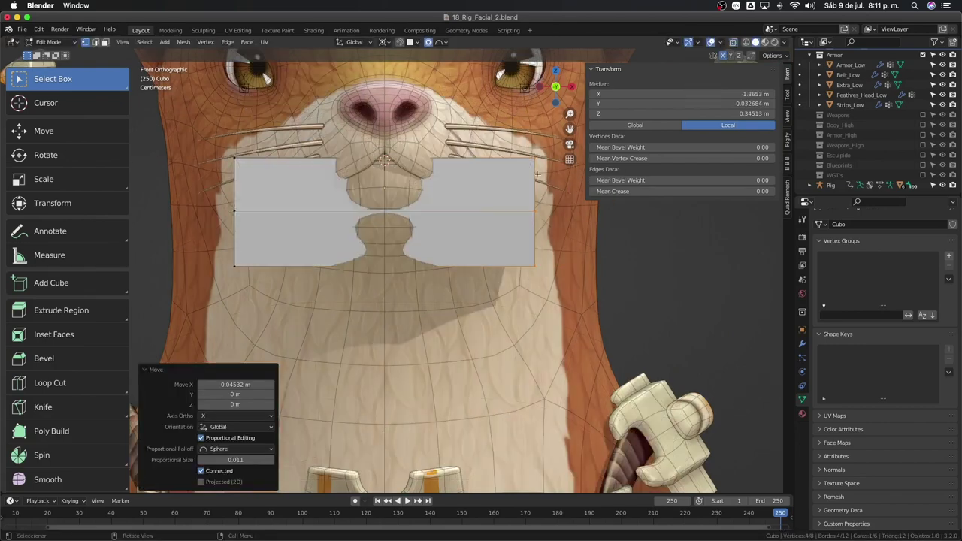
- Adjust one corner vertex of the cube, then return to Object Mode
{"action": "middle_click_drag", "start_coordinate": [573, 229], "coordinate": [488, 135]}
{"action": "left_click", "coordinate": [488, 136]}
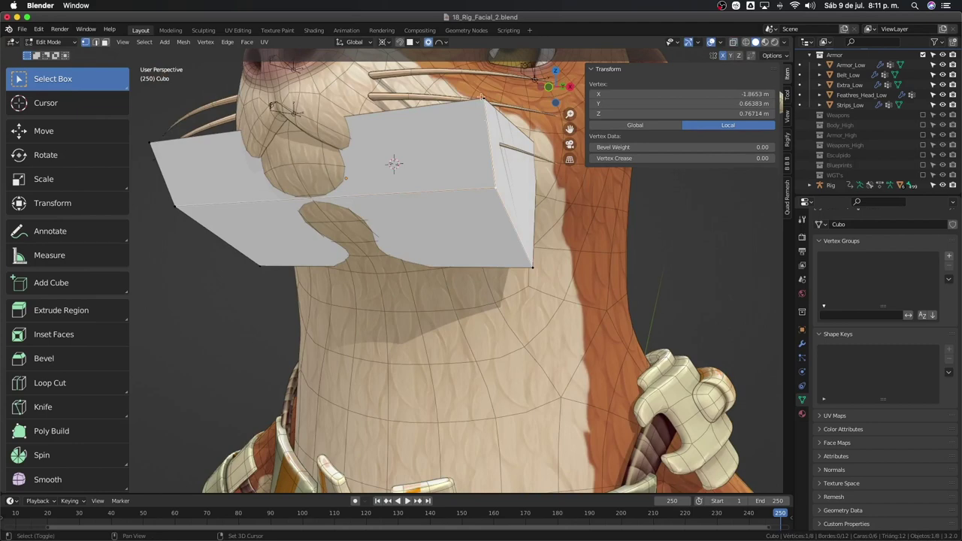
{"action": "key", "text": "g"}
{"action": "key", "text": "Return"}
{"action": "key", "text": "Tab"}
{"action": "mouse_move", "coordinate": [422, 248]}
{"action": "middle_mouse_down"}
{"action": "mouse_move", "coordinate": [387, 234]}
{"action": "mouse_move", "coordinate": [338, 234]}
{"action": "middle_mouse_up"}
- Frame the jaw cube in side view and try rotating it, cancelling the rotation
{"action": "key", "text": "KP_3"}
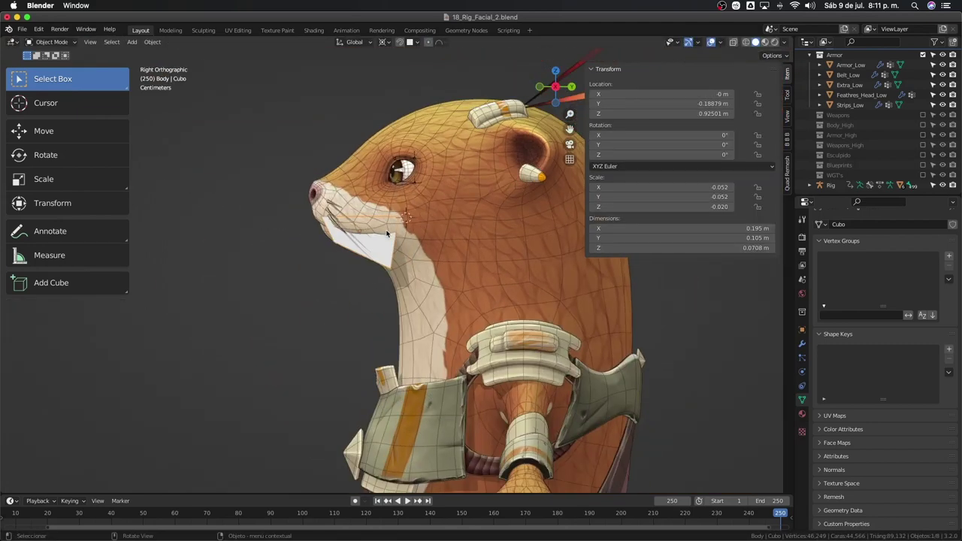
{"action": "scroll", "coordinate": [388, 234], "scroll_direction": "up", "scroll_amount": 3}
{"action": "scroll", "coordinate": [427, 228], "scroll_direction": "up", "scroll_amount": 1}
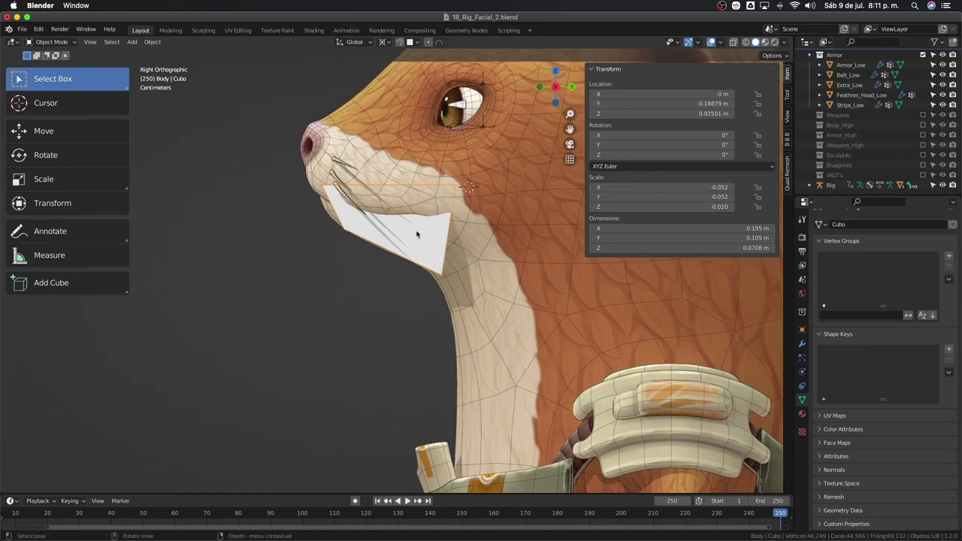
{"action": "scroll", "coordinate": [459, 180], "scroll_direction": "up", "scroll_amount": 2}
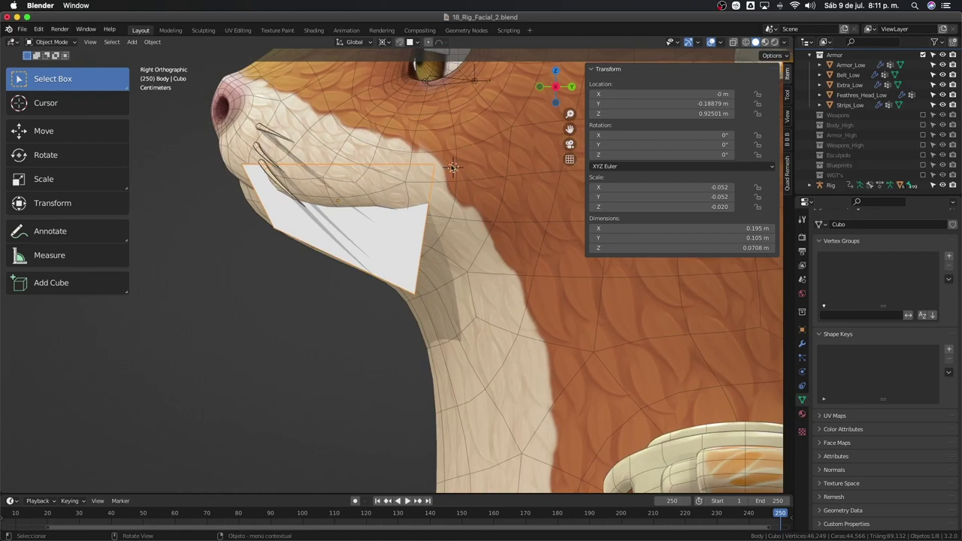
{"action": "middle_click_drag", "start_coordinate": [459, 137], "coordinate": [443, 144], "text": "shift"}
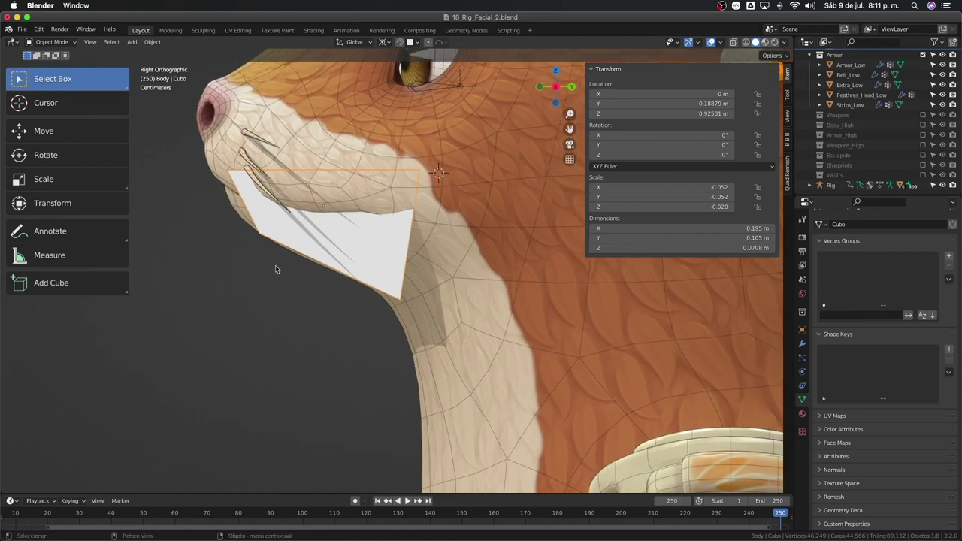
{"action": "key", "text": "r"}
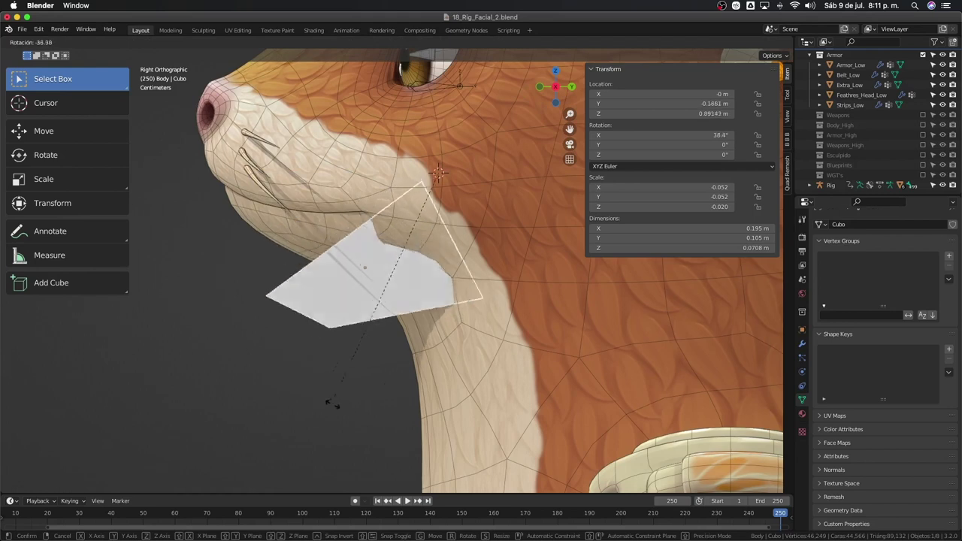
{"action": "right_click", "coordinate": [423, 388]}
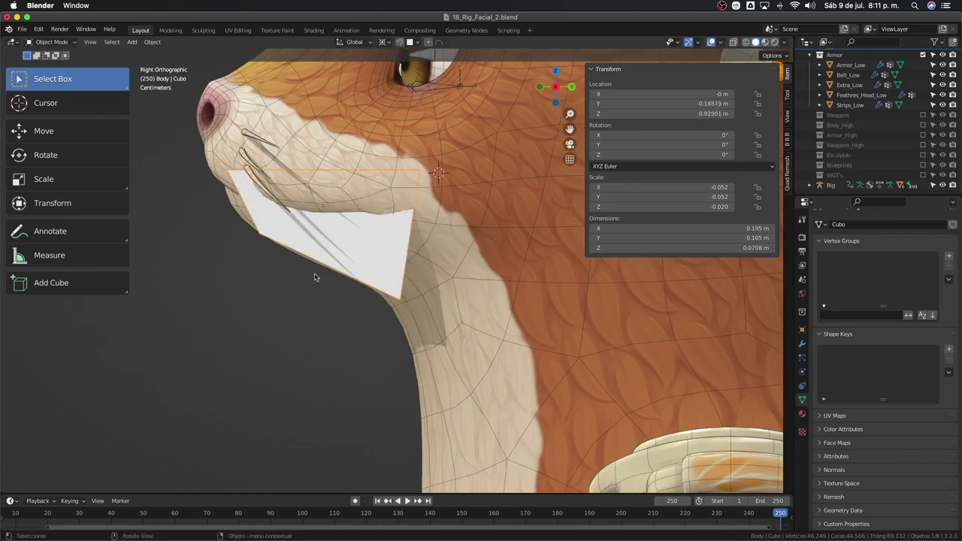
- Try rotating the mask plane around X in X-ray view, cancelling to keep it at 0°
{"action": "key", "text": "r"}
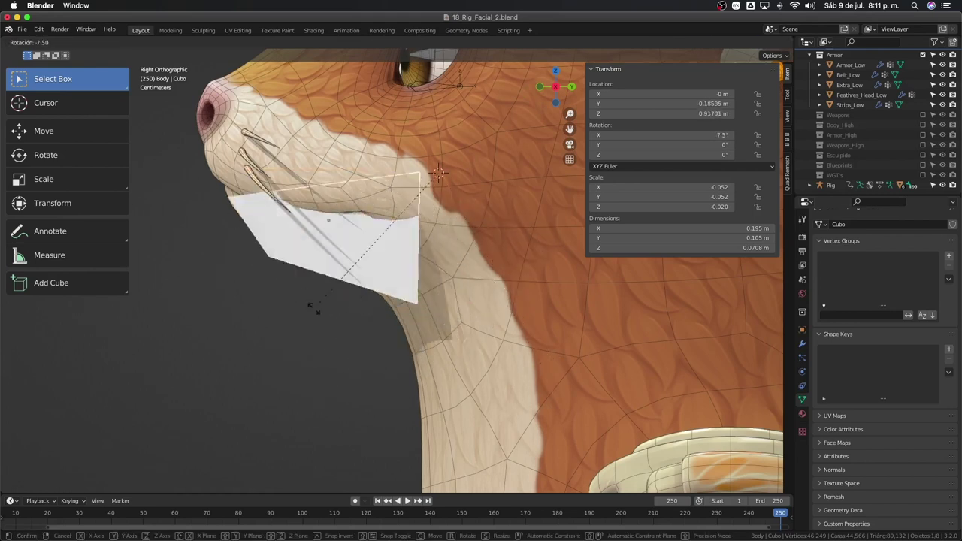
{"action": "right_click", "coordinate": [343, 284]}
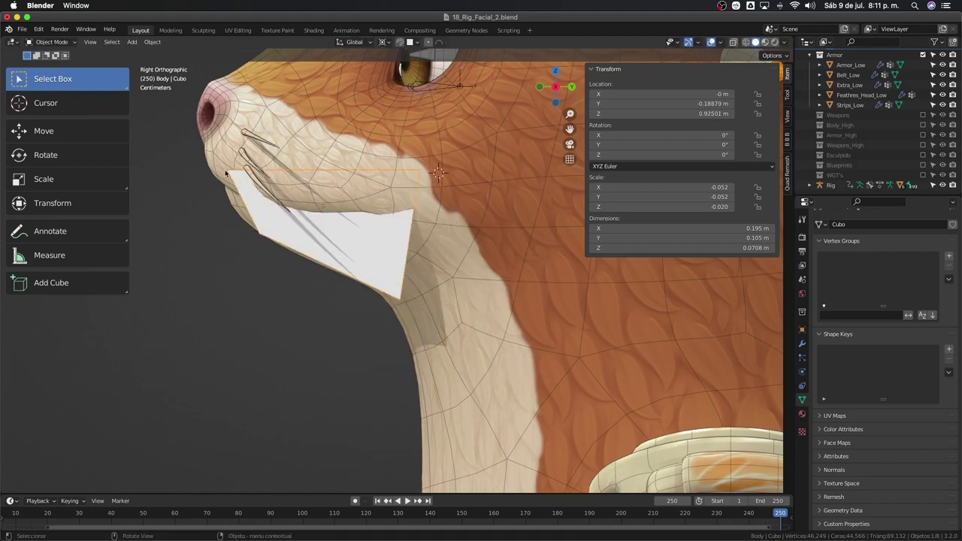
{"action": "key", "text": "alt+z"}
{"action": "key", "text": "r"}
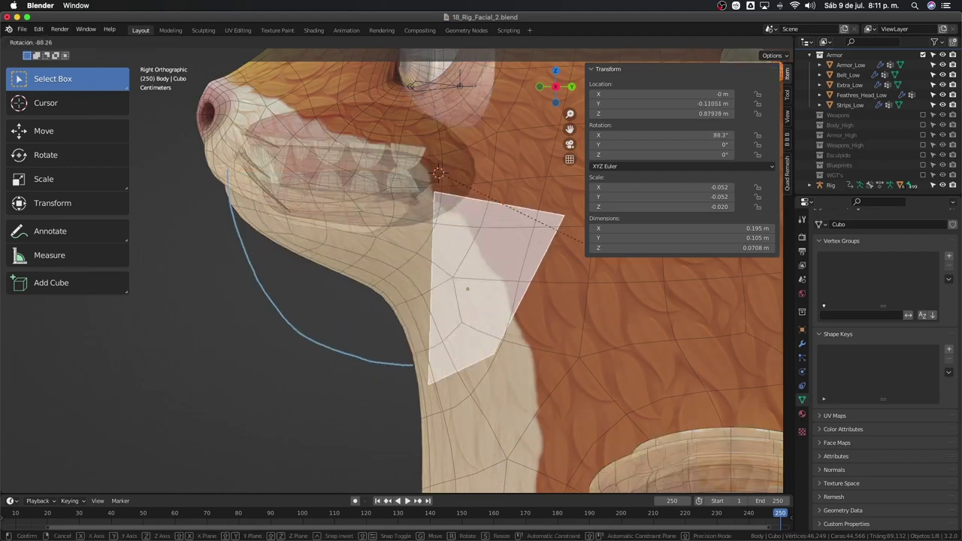
{"action": "right_click", "coordinate": [332, 278]}
{"action": "key", "text": "alt+z"}
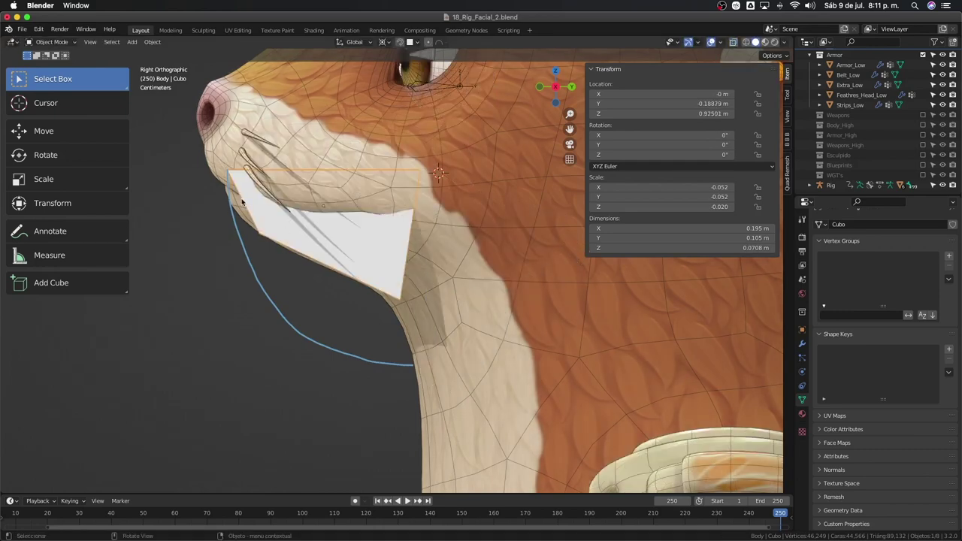
- Select Body_Low, test Clave 9 open and closed, and select a front lip vertex in Edit Mode
{"action": "left_click", "coordinate": [241, 207]}
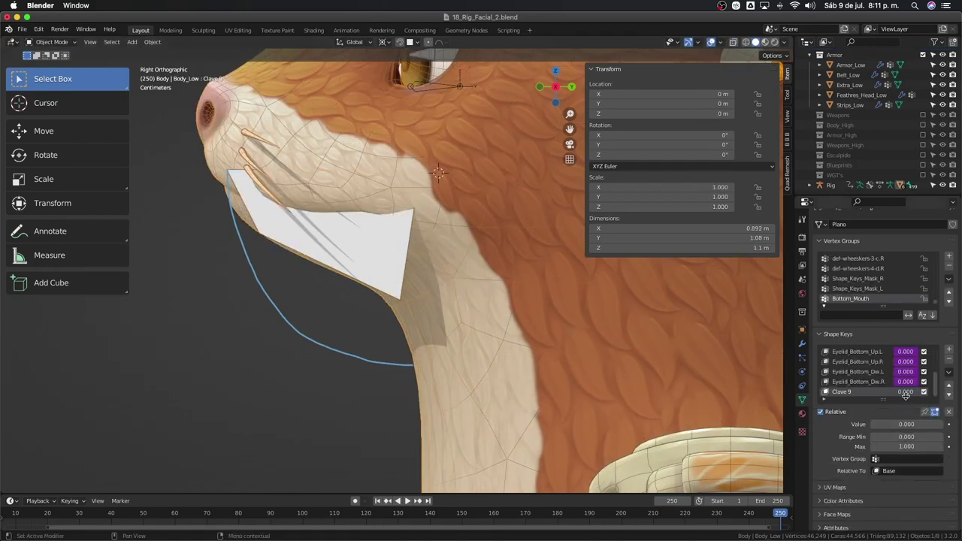
{"action": "left_click_drag", "start_coordinate": [907, 425], "coordinate": [940, 424]}
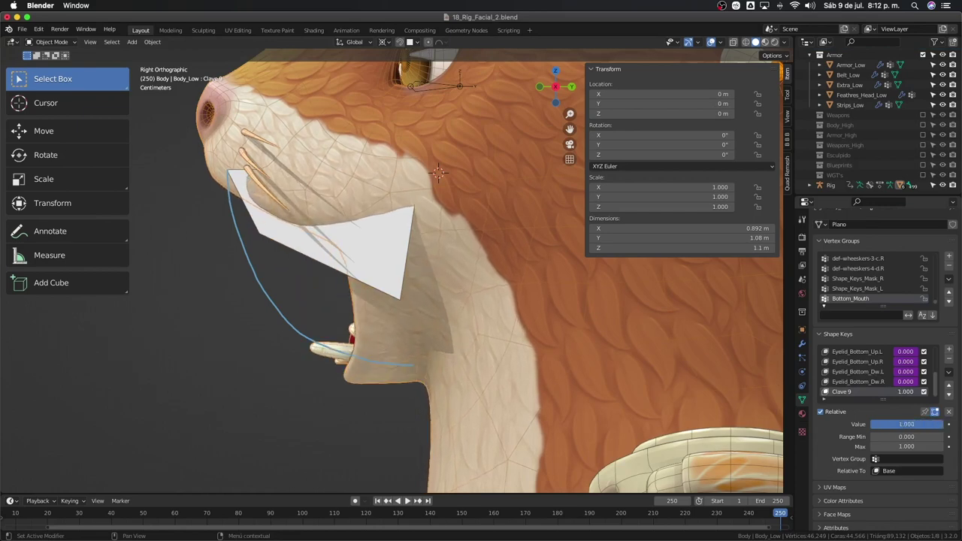
{"action": "left_click_drag", "start_coordinate": [940, 424], "coordinate": [876, 424]}
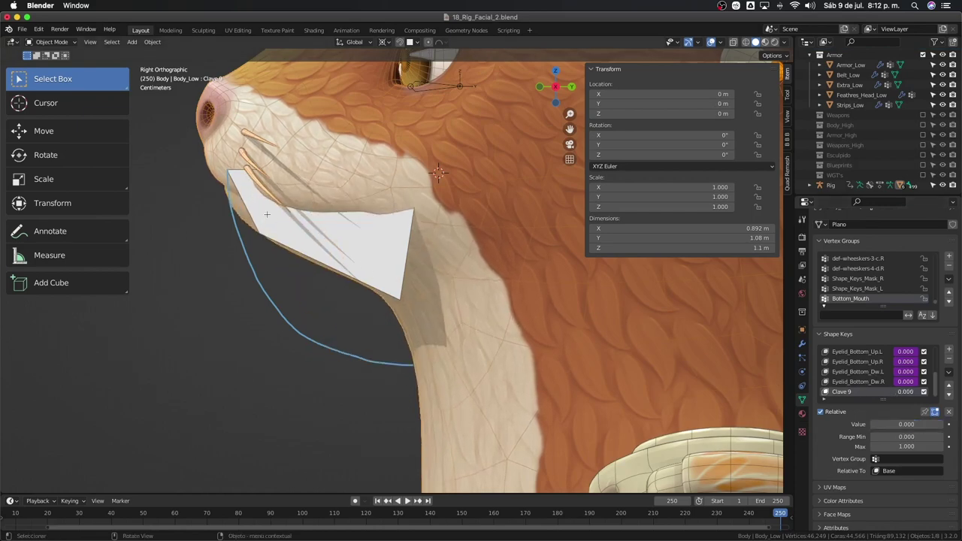
{"action": "key", "text": "Tab"}
{"action": "left_click", "coordinate": [218, 173]}
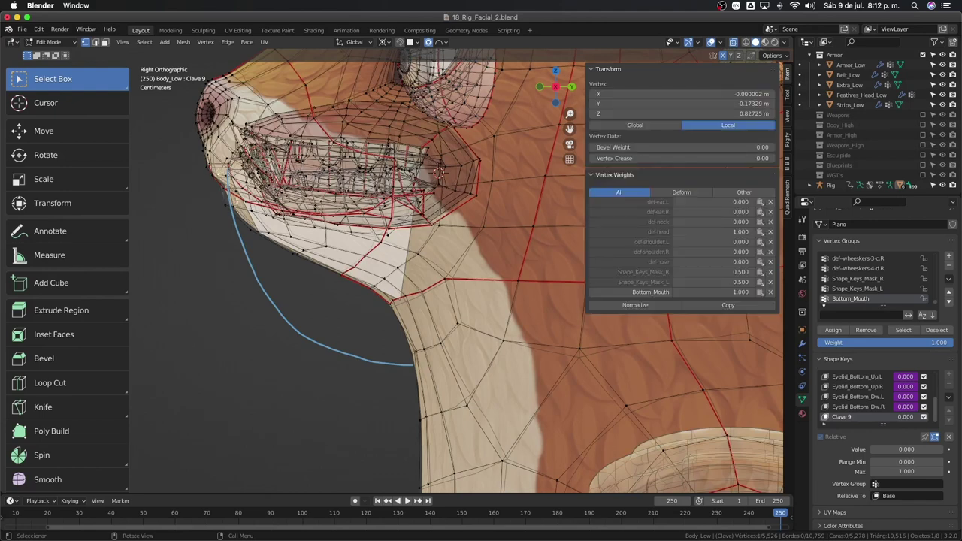
- Set Clave 9 to 0.731 after trying full open, leaving the mouth half open
{"action": "left_click_drag", "start_coordinate": [877, 449], "coordinate": [940, 449]}
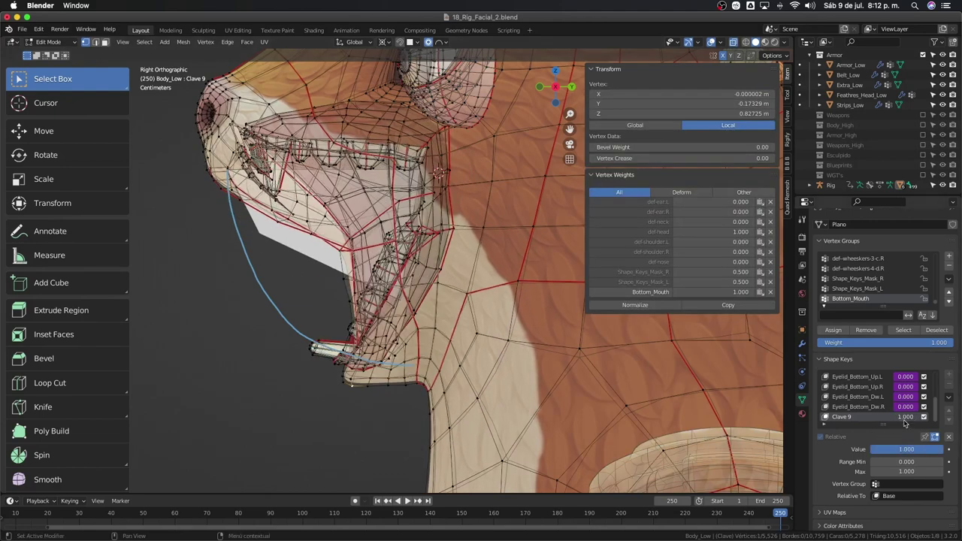
{"action": "left_click_drag", "start_coordinate": [906, 416], "coordinate": [876, 417]}
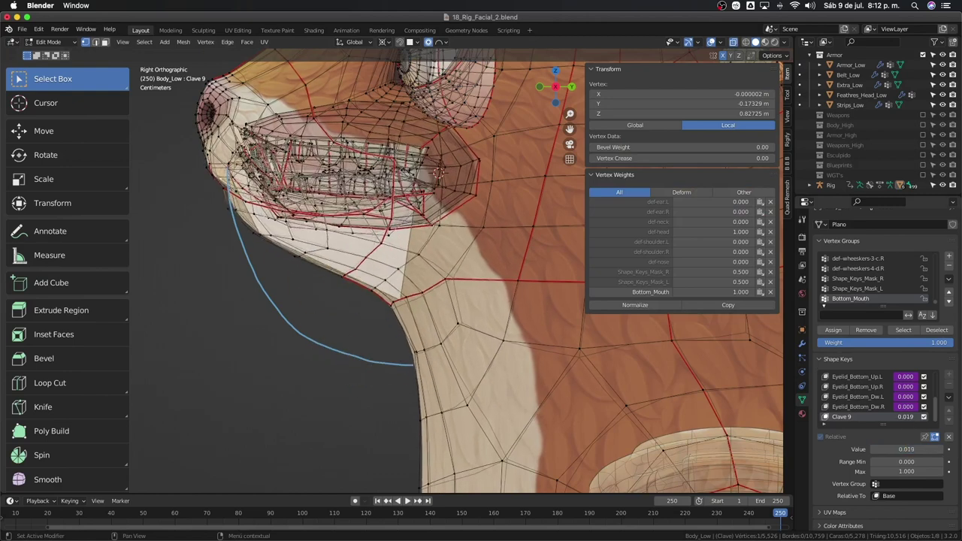
{"action": "key", "text": "alt+z"}
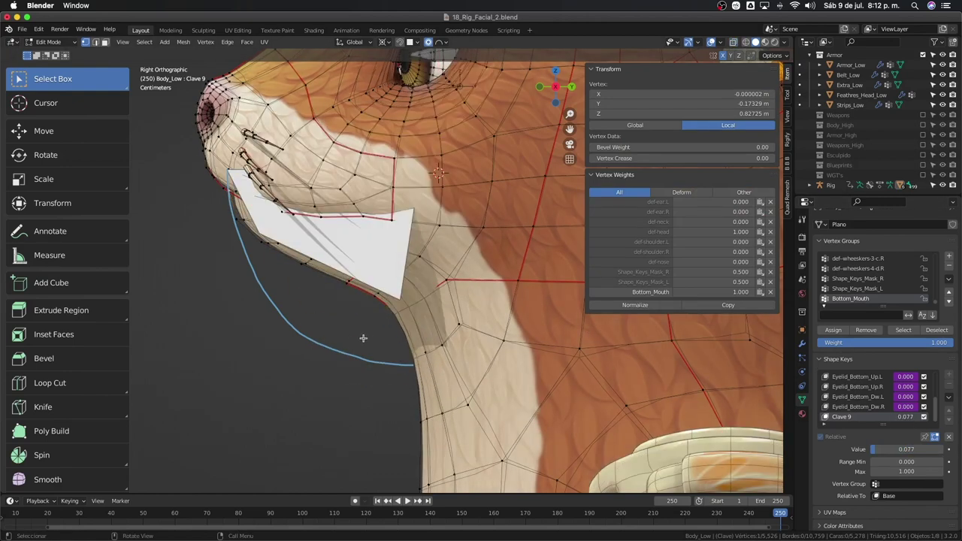
{"action": "left_click_drag", "start_coordinate": [896, 417], "coordinate": [914, 417]}
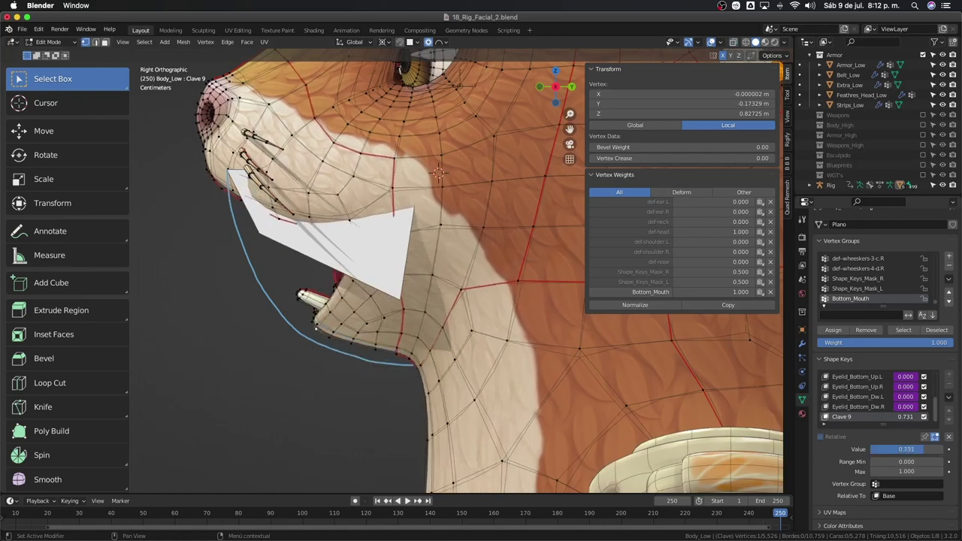
- Return to Object Mode and erase the blue annotation curve in X-ray view
{"action": "key", "text": "Tab"}
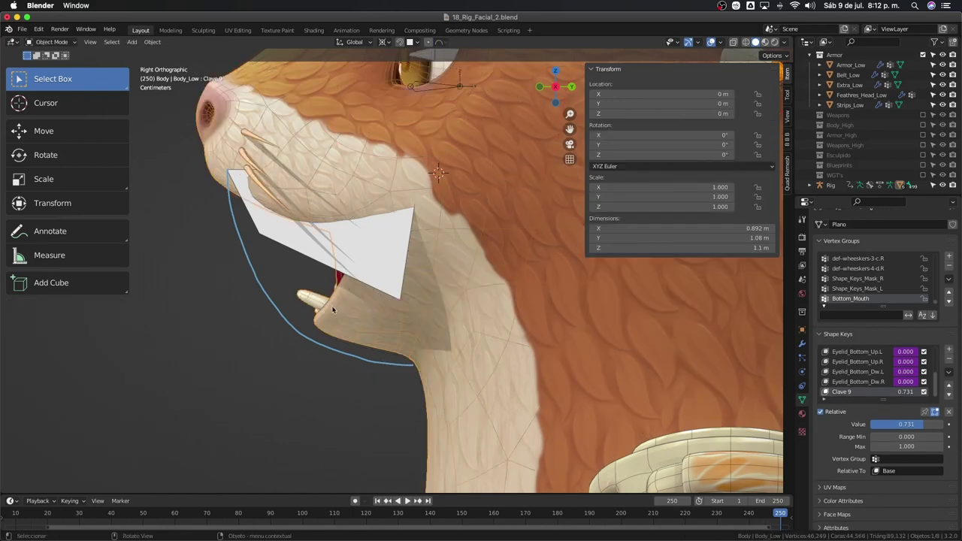
{"action": "key", "text": "alt+z"}
{"action": "right_click_drag", "start_coordinate": [221, 172], "coordinate": [429, 348]}
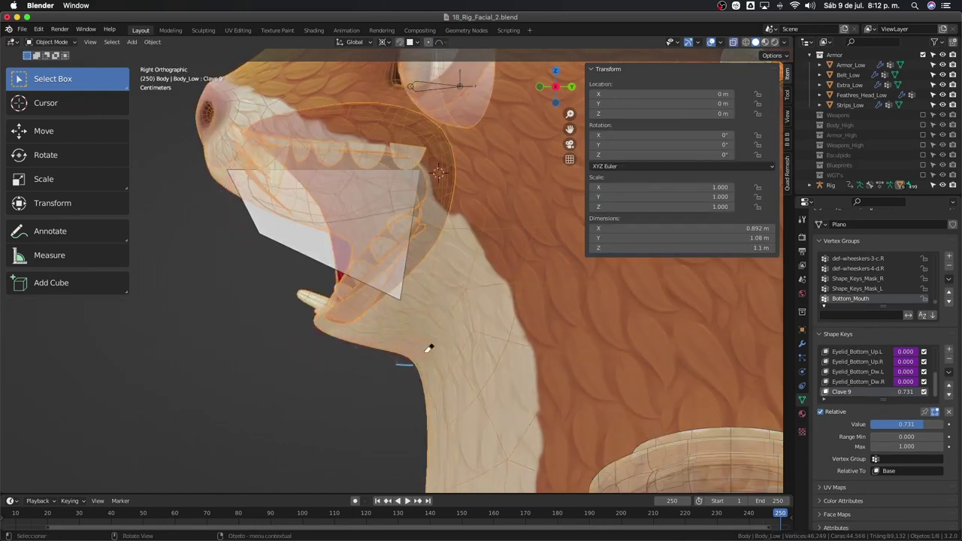
{"action": "key", "text": "alt+z"}
- Delete the white Cubo mask plane
{"action": "left_click", "coordinate": [288, 246]}
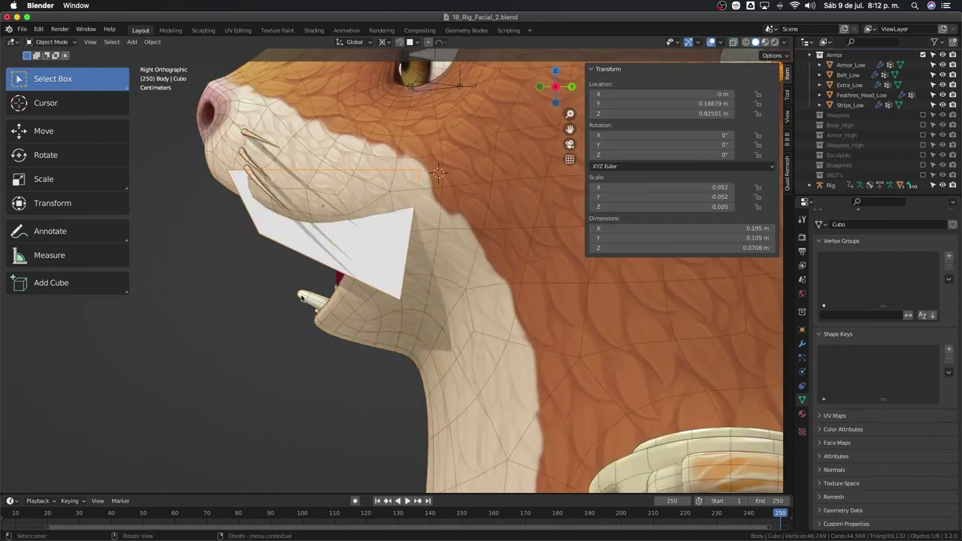
{"action": "mouse_move", "coordinate": [288, 247]}
{"action": "middle_mouse_down"}
{"action": "mouse_move", "coordinate": [386, 281]}
{"action": "mouse_move", "coordinate": [470, 229]}
{"action": "mouse_move", "coordinate": [438, 233]}
{"action": "mouse_move", "coordinate": [353, 288]}
{"action": "mouse_move", "coordinate": [409, 174]}
{"action": "mouse_move", "coordinate": [316, 286]}
{"action": "mouse_move", "coordinate": [274, 318]}
{"action": "middle_mouse_up"}
{"action": "key", "text": "x"}
{"action": "left_click", "coordinate": [386, 281]}
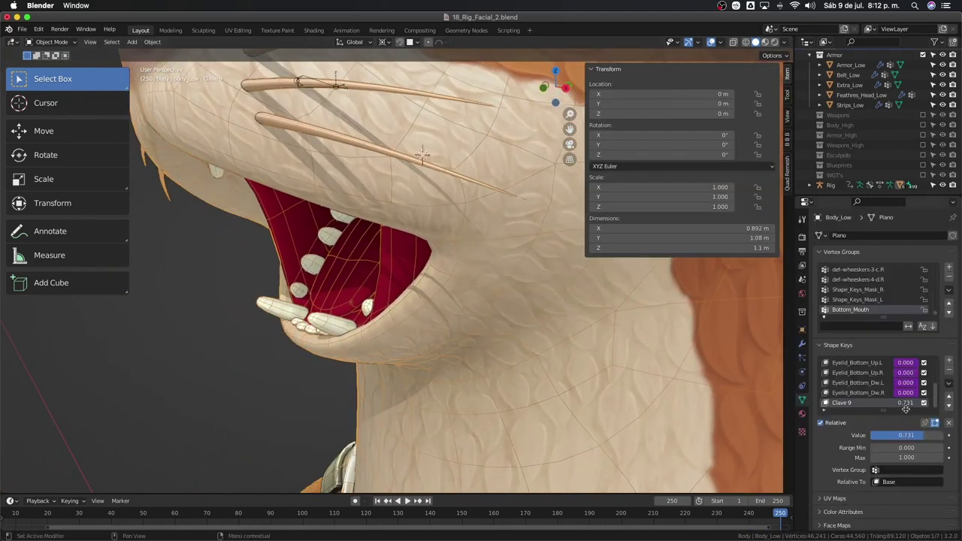
- Scrub Clave 9 to preview the mouth, reset it to 0, and enter Edit Mode from the right view
{"action": "mouse_move", "coordinate": [906, 436]}
{"action": "left_mouse_down"}
{"action": "mouse_move", "coordinate": [891, 435]}
{"action": "mouse_move", "coordinate": [925, 436]}
{"action": "mouse_move", "coordinate": [899, 436]}
{"action": "left_mouse_up"}
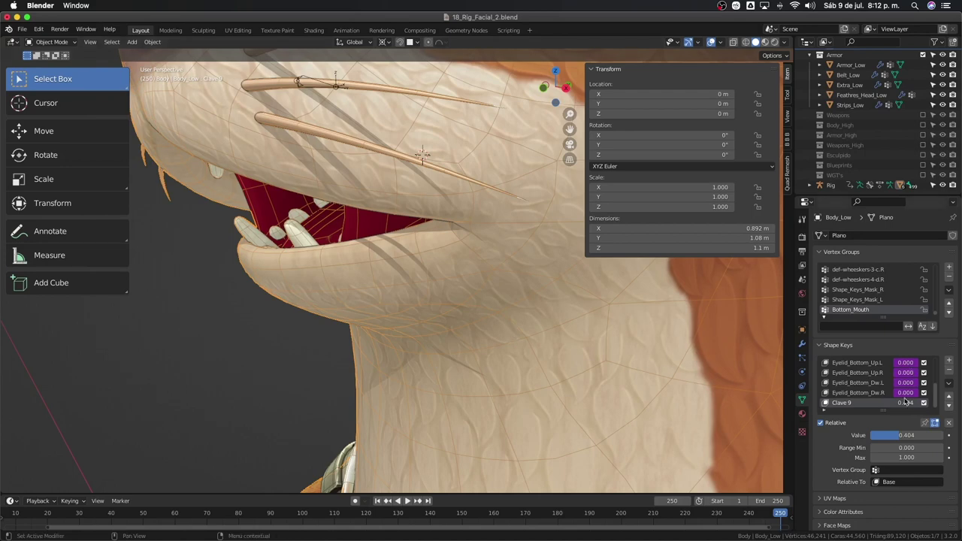
{"action": "mouse_move", "coordinate": [906, 402]}
{"action": "left_mouse_down"}
{"action": "mouse_move", "coordinate": [923, 402]}
{"action": "mouse_move", "coordinate": [872, 402]}
{"action": "left_mouse_up"}
{"action": "middle_click_drag", "start_coordinate": [478, 281], "coordinate": [434, 293]}
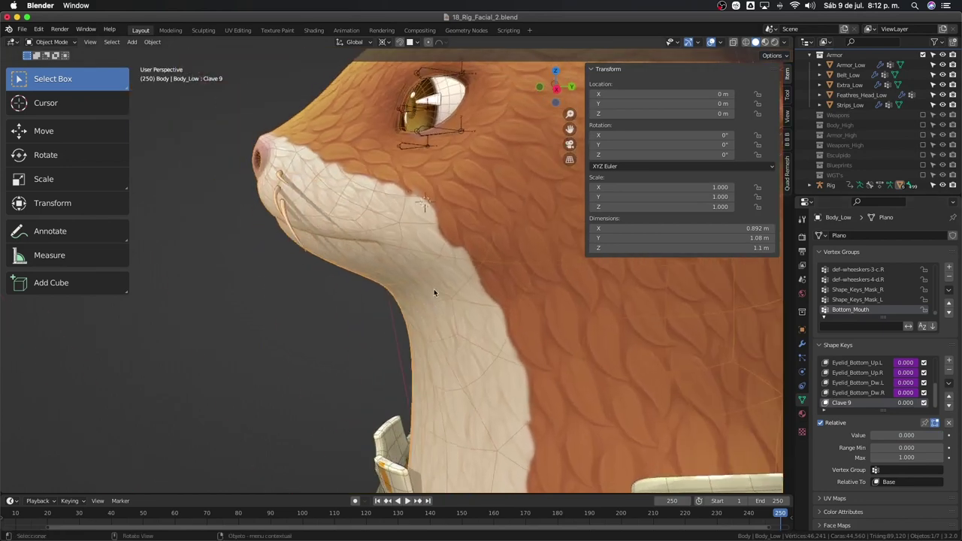
{"action": "key", "text": "KP_3"}
{"action": "scroll", "coordinate": [434, 293], "scroll_direction": "up", "scroll_amount": 1}
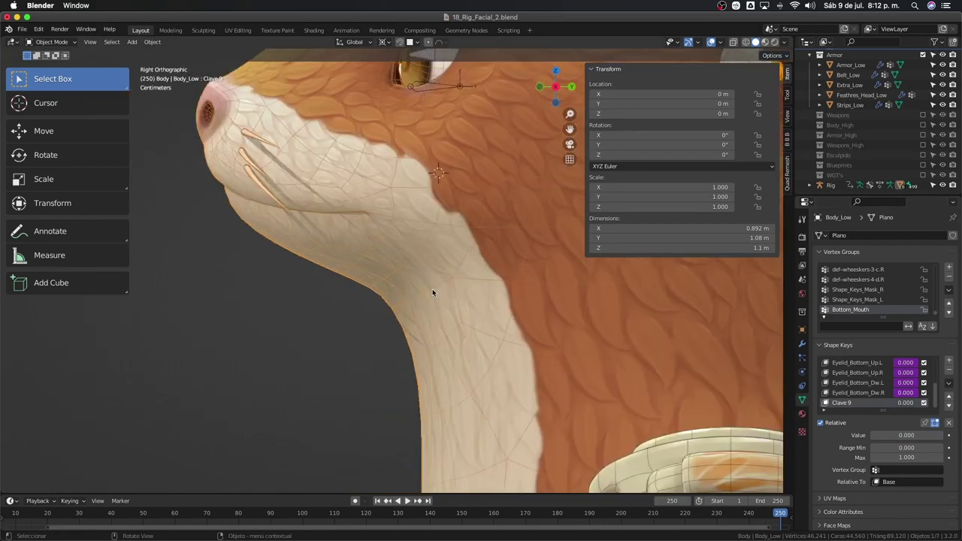
{"action": "key", "text": "Tab"}
{"action": "scroll", "coordinate": [358, 319], "scroll_direction": "up", "scroll_amount": 1}
- Hide the connected outer body mesh and select the Bottom_Mouth vertex group's vertices
{"action": "middle_click_drag", "start_coordinate": [358, 319], "coordinate": [387, 263]}
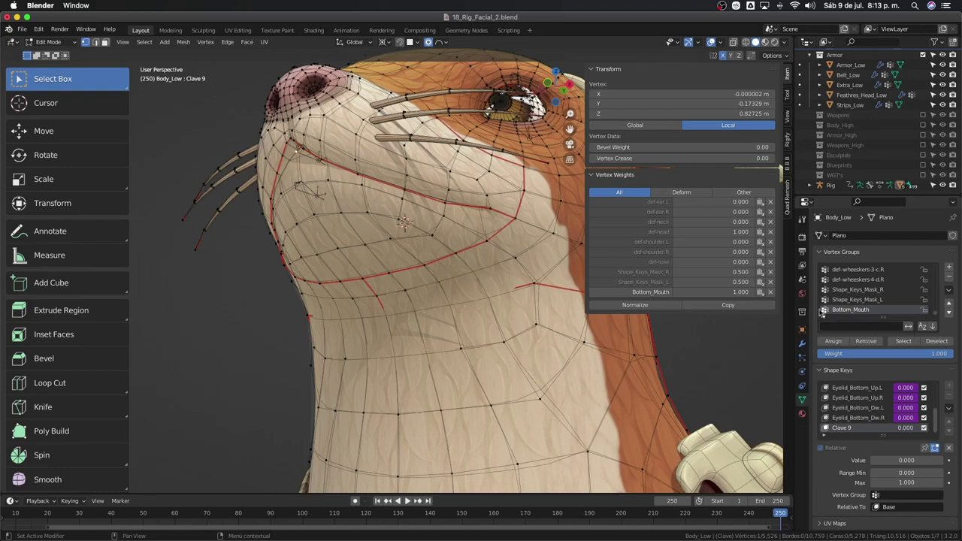
{"action": "middle_click_drag", "start_coordinate": [406, 293], "coordinate": [370, 272]}
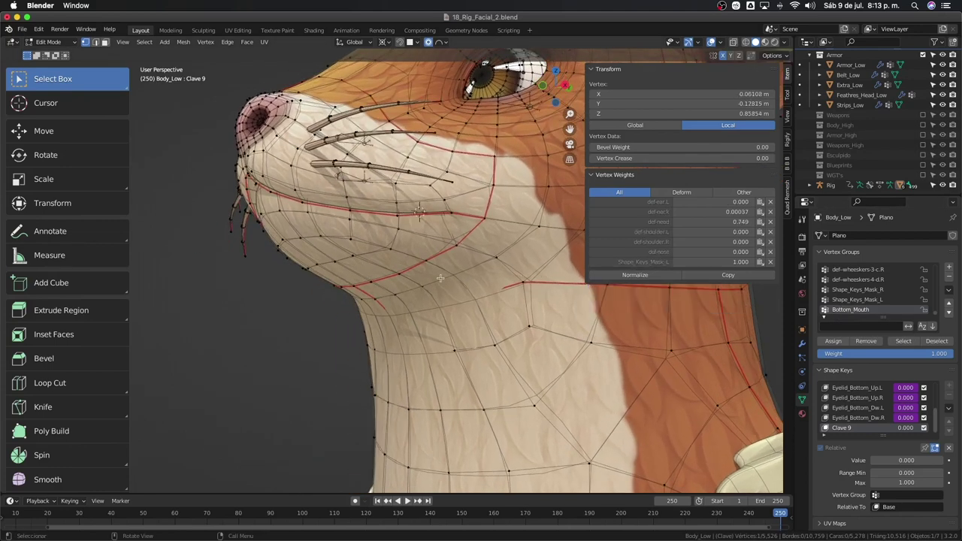
{"action": "key", "text": "ctrl+l"}
{"action": "key", "text": "h"}
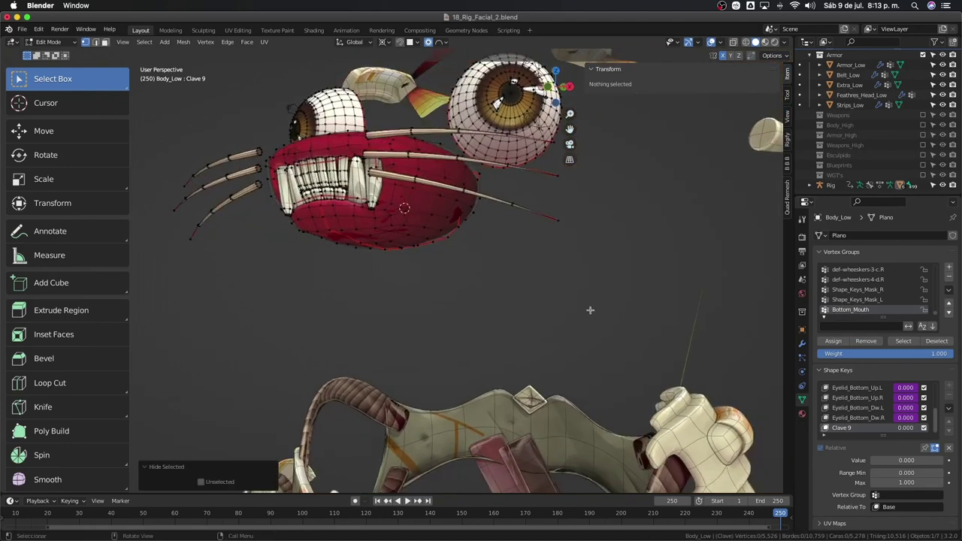
{"action": "left_click", "coordinate": [904, 342]}
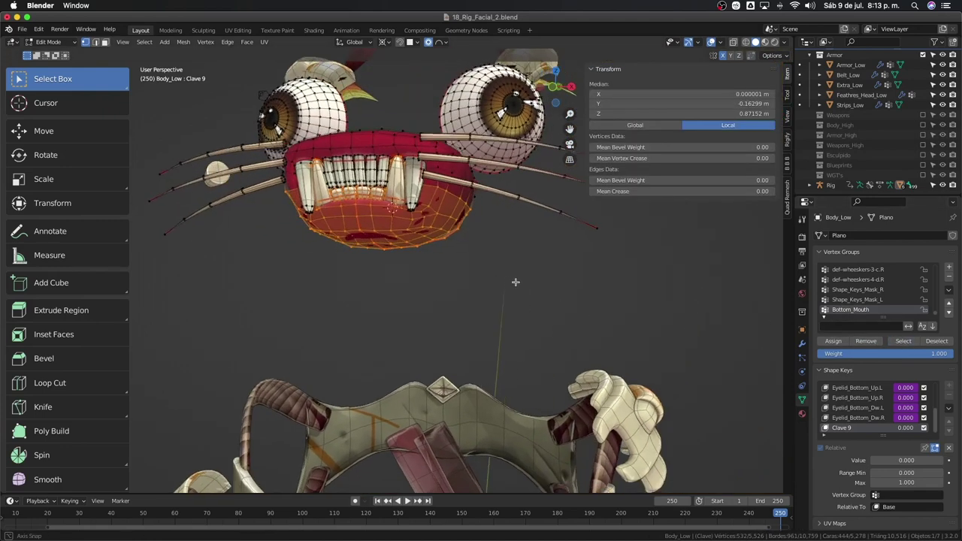
- Make the Base shape key active and test-move the lower mouth, then cancel
{"action": "middle_click_drag", "start_coordinate": [421, 286], "coordinate": [316, 246]}
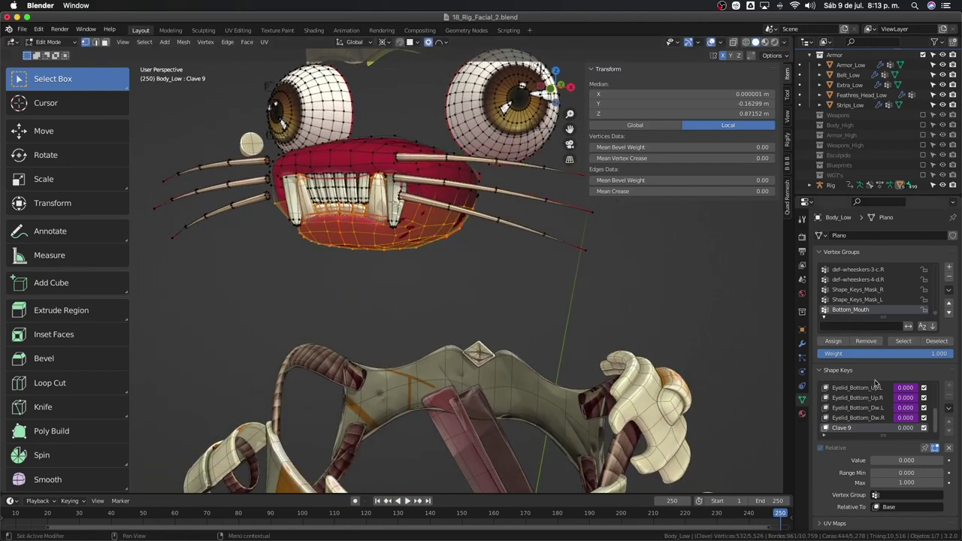
{"action": "scroll", "coordinate": [872, 410], "scroll_direction": "up", "scroll_amount": 10}
{"action": "left_click", "coordinate": [838, 388]}
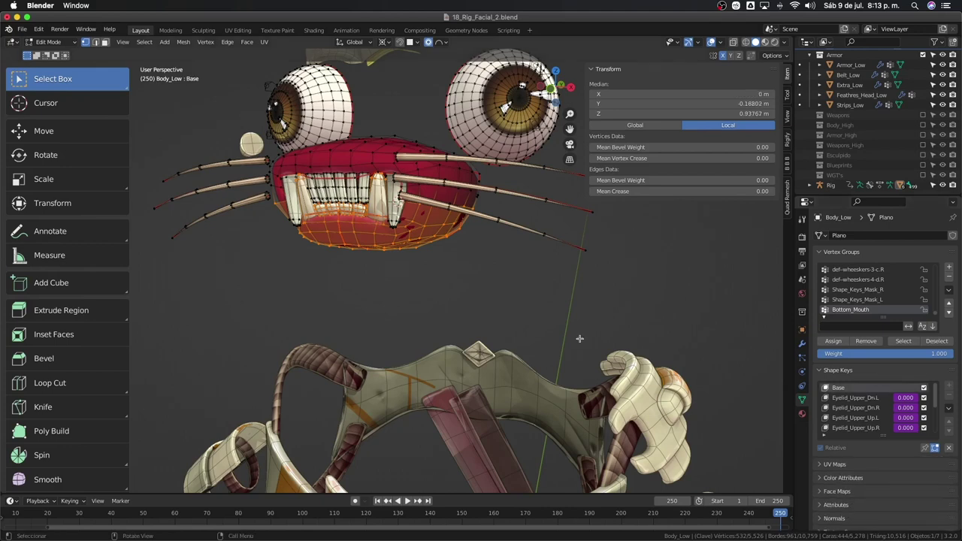
{"action": "key", "text": "g"}
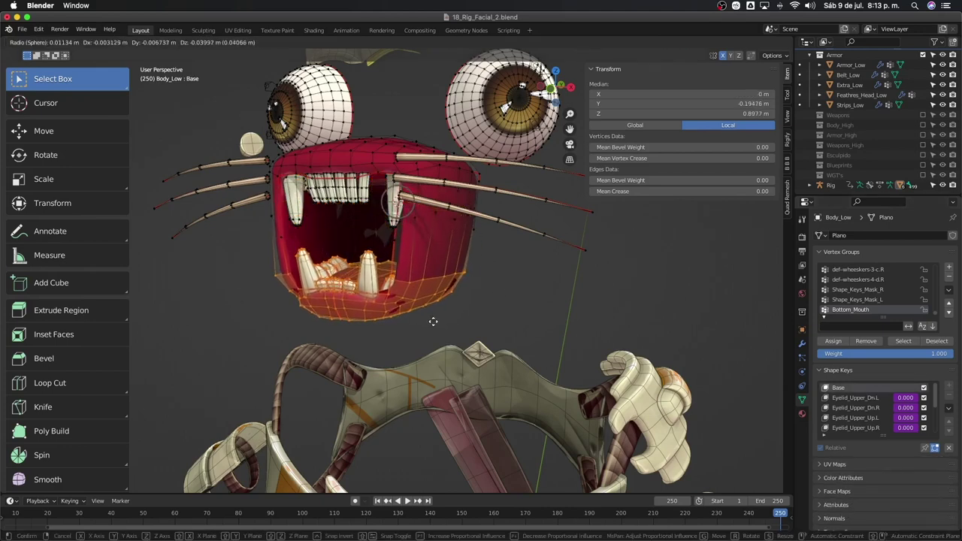
{"action": "middle_click_drag", "start_coordinate": [440, 312], "coordinate": [434, 283]}
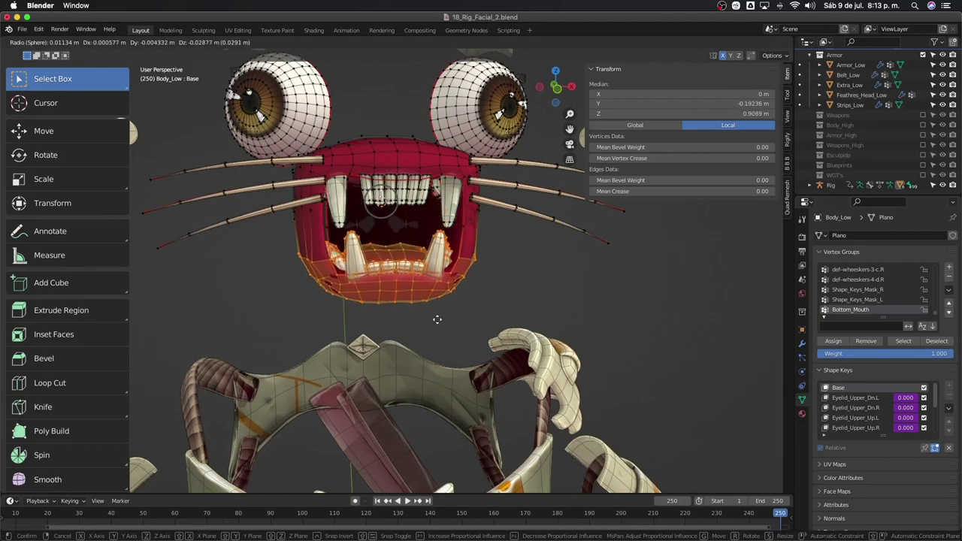
{"action": "key", "text": "Escape"}
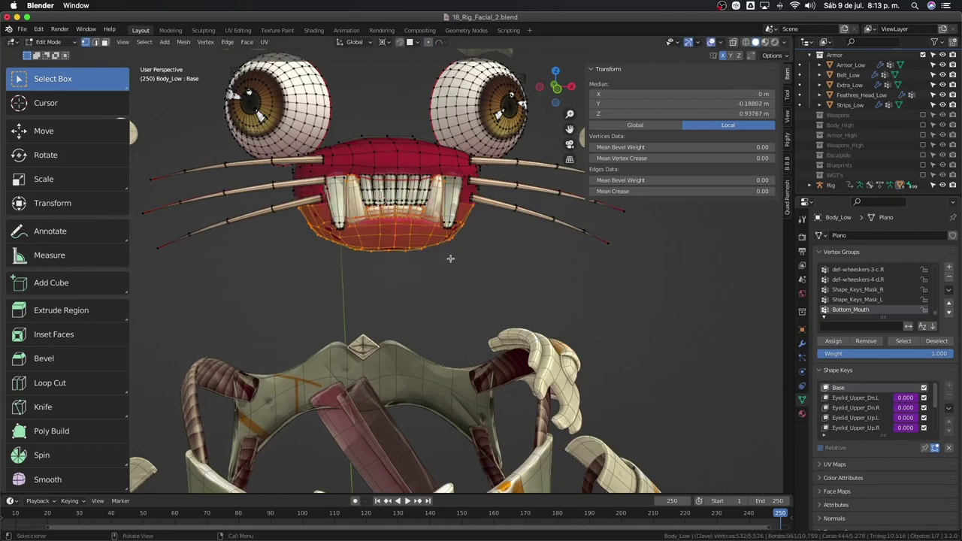
- Check a single vertex's weights, then reveal the hidden face mesh with Alt+H
{"action": "left_click", "coordinate": [451, 259]}
{"action": "mouse_move", "coordinate": [444, 298]}
{"action": "middle_mouse_down"}
{"action": "mouse_move", "coordinate": [434, 287]}
{"action": "mouse_move", "coordinate": [391, 288]}
{"action": "middle_mouse_up"}
{"action": "key", "text": "alt+h"}
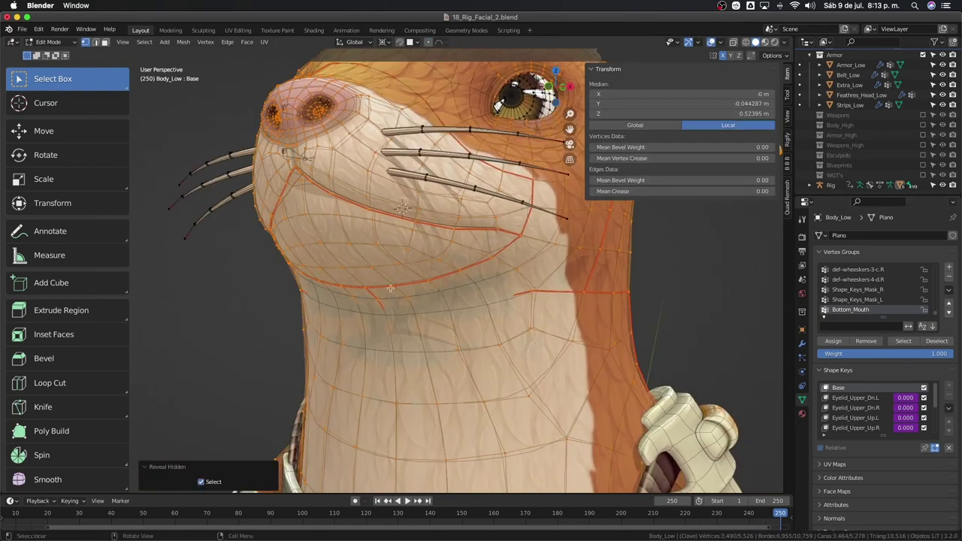
- Select the mouth edge loop and test-move it without committing, then deselect everything
{"action": "left_click", "coordinate": [300, 245]}
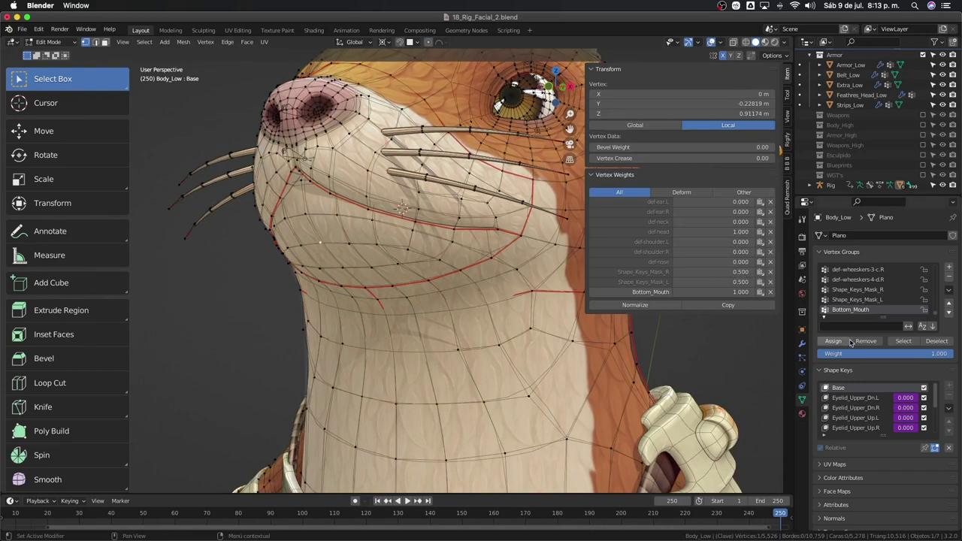
{"action": "left_click", "coordinate": [385, 274], "text": "alt"}
{"action": "mouse_move", "coordinate": [385, 274]}
{"action": "middle_mouse_down"}
{"action": "mouse_move", "coordinate": [368, 256]}
{"action": "mouse_move", "coordinate": [340, 316]}
{"action": "mouse_move", "coordinate": [304, 316]}
{"action": "mouse_move", "coordinate": [334, 291]}
{"action": "middle_mouse_up"}
{"action": "key", "text": "g"}
{"action": "key", "text": "Escape"}
{"action": "key", "text": "g"}
{"action": "key", "text": "Escape"}
{"action": "key", "text": "g"}
{"action": "key", "text": "Escape"}
{"action": "left_click", "coordinate": [304, 322]}
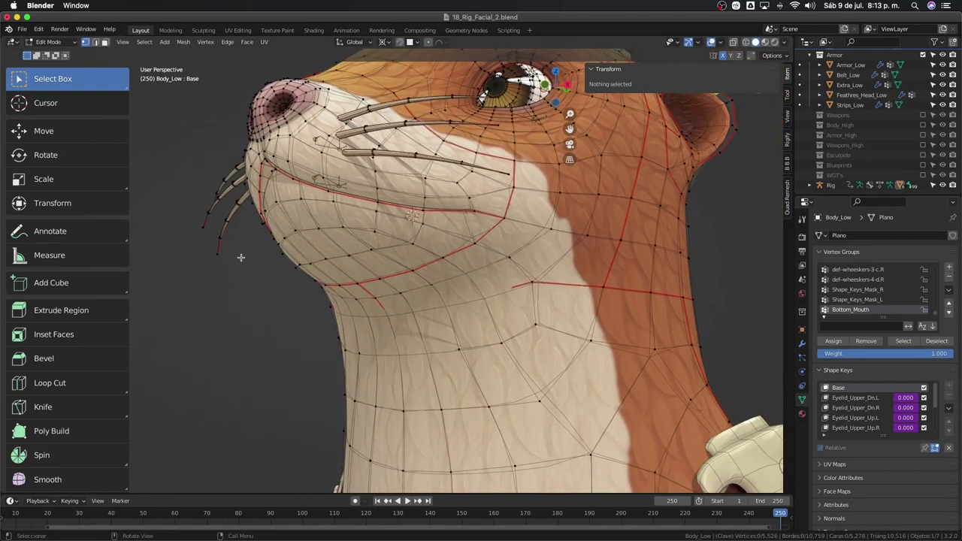
{"action": "middle_click_drag", "start_coordinate": [241, 258], "coordinate": [271, 252]}
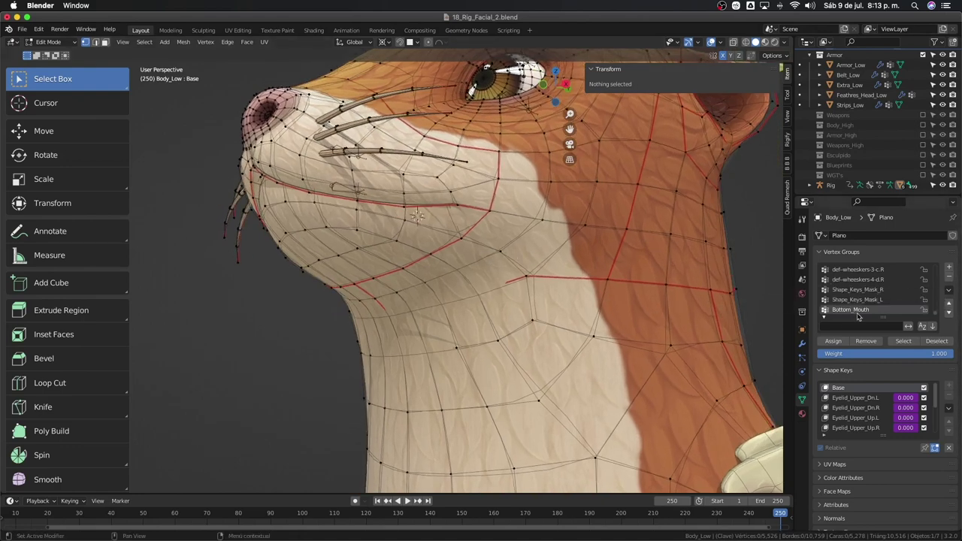
- Delete the Bottom_Mouth vertex group and review the head from the front orthographic view
{"action": "left_click", "coordinate": [903, 340]}
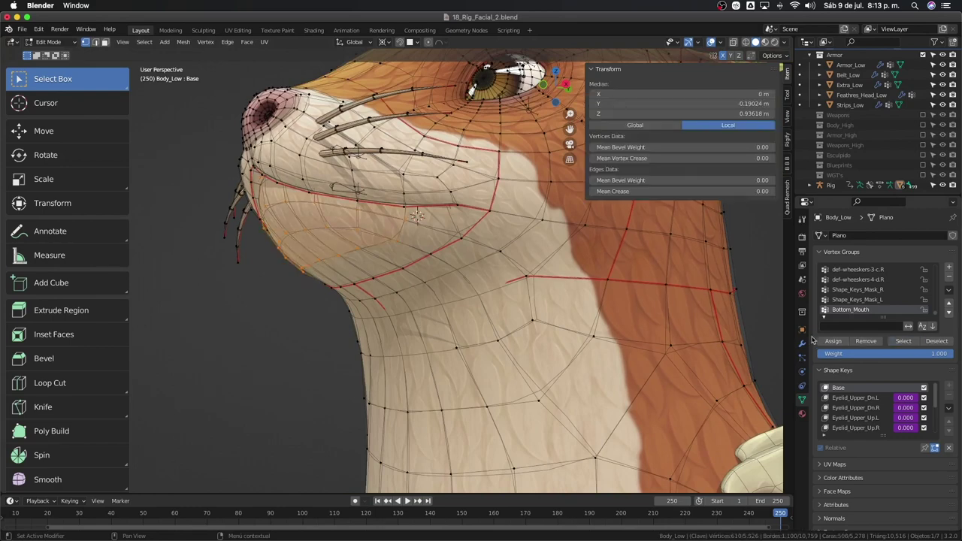
{"action": "key", "text": "shift+l"}
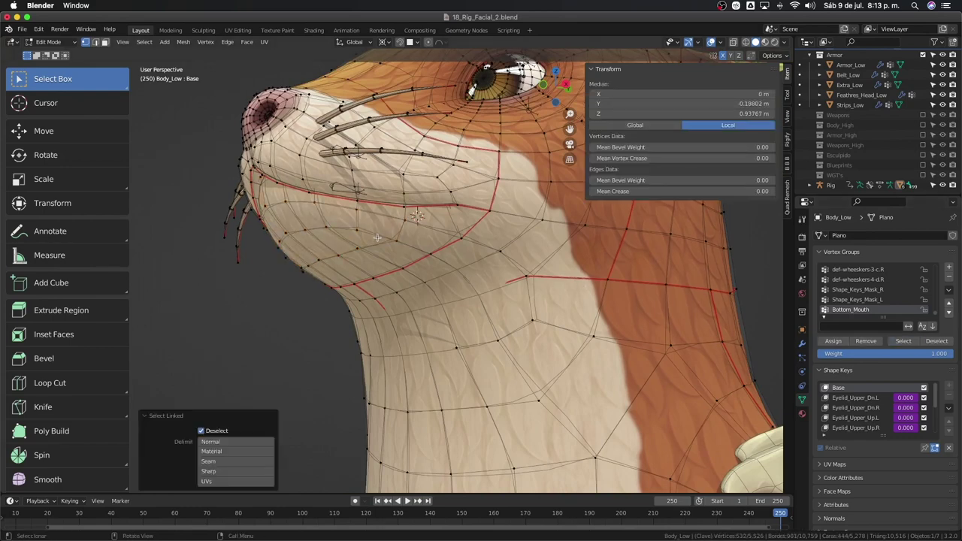
{"action": "left_click", "coordinate": [949, 279]}
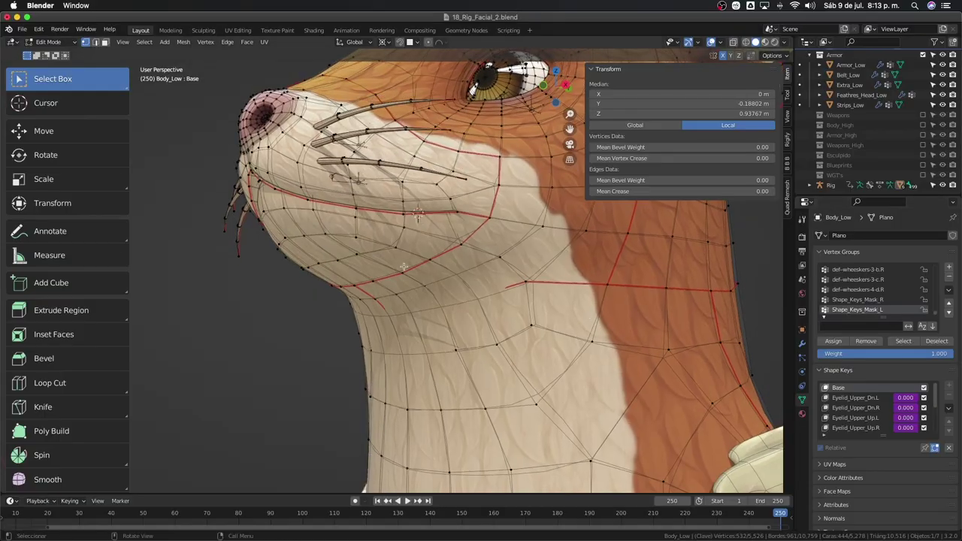
{"action": "key", "text": "alt+z"}
{"action": "mouse_move", "coordinate": [400, 269]}
{"action": "middle_mouse_down"}
{"action": "mouse_move", "coordinate": [417, 252]}
{"action": "mouse_move", "coordinate": [380, 218]}
{"action": "mouse_move", "coordinate": [391, 239]}
{"action": "middle_mouse_up"}
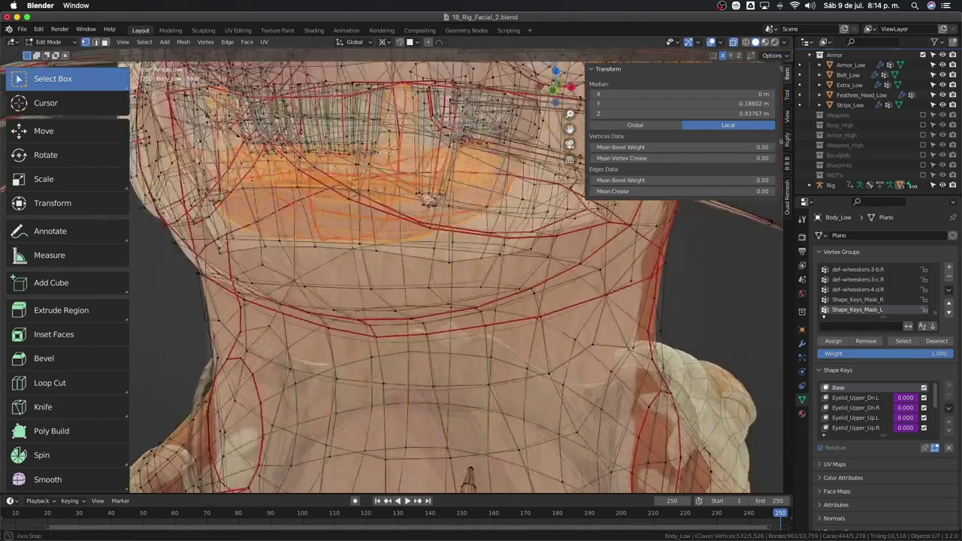
{"action": "key", "text": "KP_1"}
{"action": "key", "text": "alt+z"}
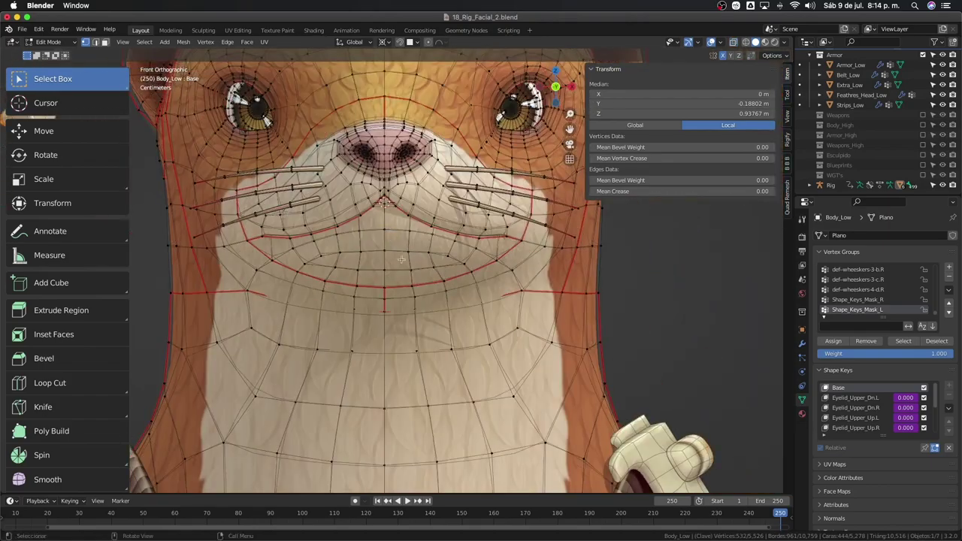
- Hide the face mesh and the mouth mesh to expose the otter's teeth
{"action": "key", "text": "l"}
{"action": "key", "text": "h"}
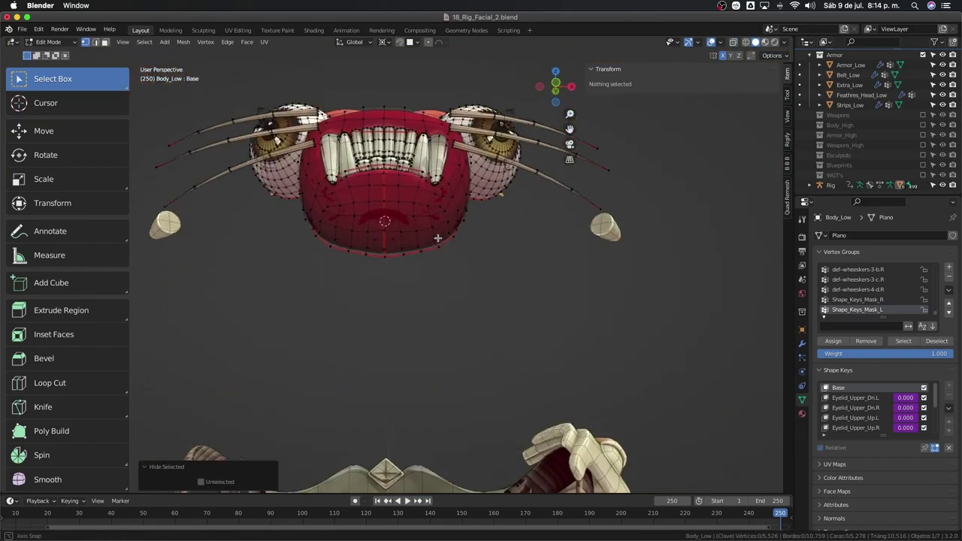
{"action": "middle_click_drag", "start_coordinate": [447, 287], "coordinate": [417, 228]}
{"action": "left_click", "coordinate": [417, 227]}
{"action": "key", "text": "l"}
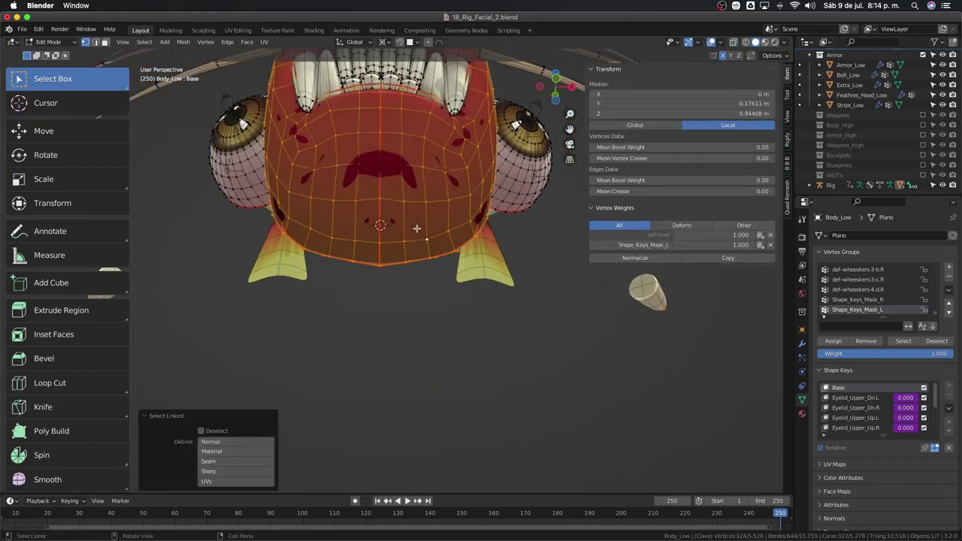
{"action": "key", "text": "h"}
{"action": "middle_click_drag", "start_coordinate": [417, 228], "coordinate": [305, 266]}
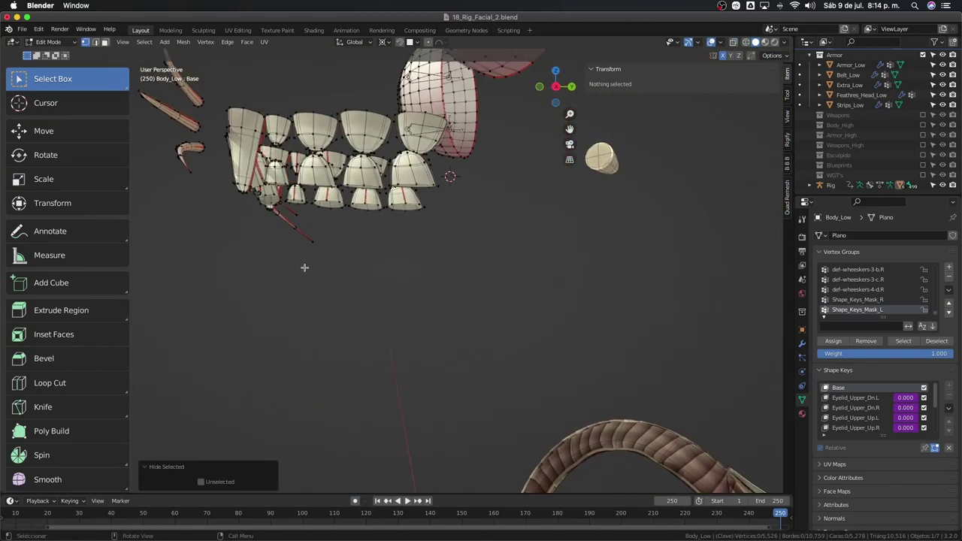
{"action": "scroll", "coordinate": [298, 267], "scroll_direction": "up", "scroll_amount": 2}
- Circle-select the bottom edge of the teeth and extend it to all connected lower teeth
{"action": "key", "text": "c"}
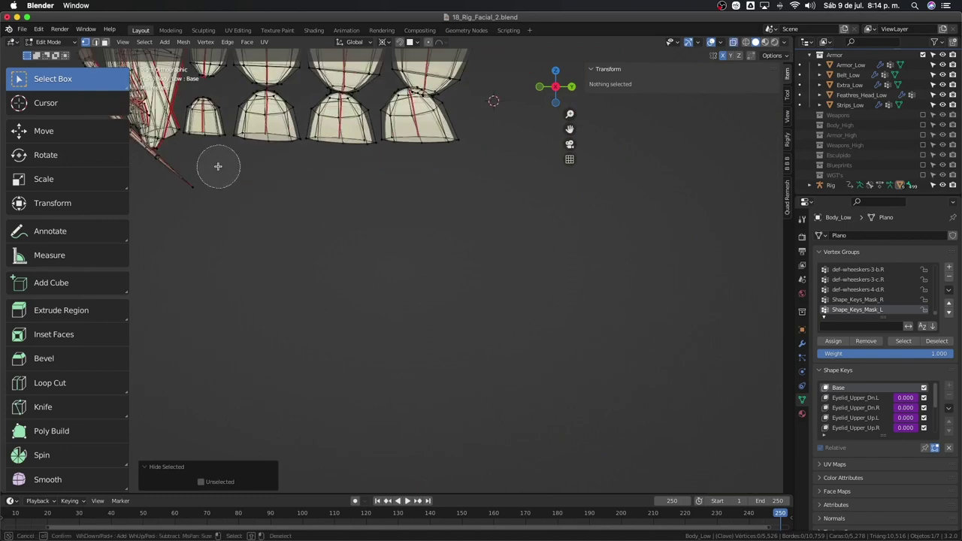
{"action": "left_click_drag", "start_coordinate": [215, 157], "coordinate": [273, 155]}
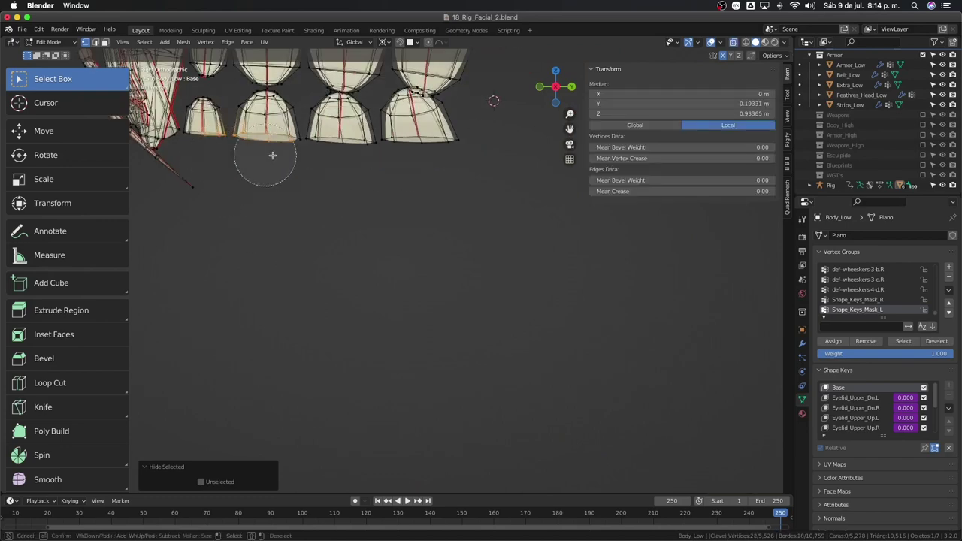
{"action": "right_click", "coordinate": [348, 156]}
{"action": "mouse_move", "coordinate": [312, 172]}
{"action": "middle_mouse_down"}
{"action": "mouse_move", "coordinate": [400, 231]}
{"action": "mouse_move", "coordinate": [399, 247]}
{"action": "mouse_move", "coordinate": [400, 225]}
{"action": "middle_mouse_up"}
{"action": "key", "text": "c"}
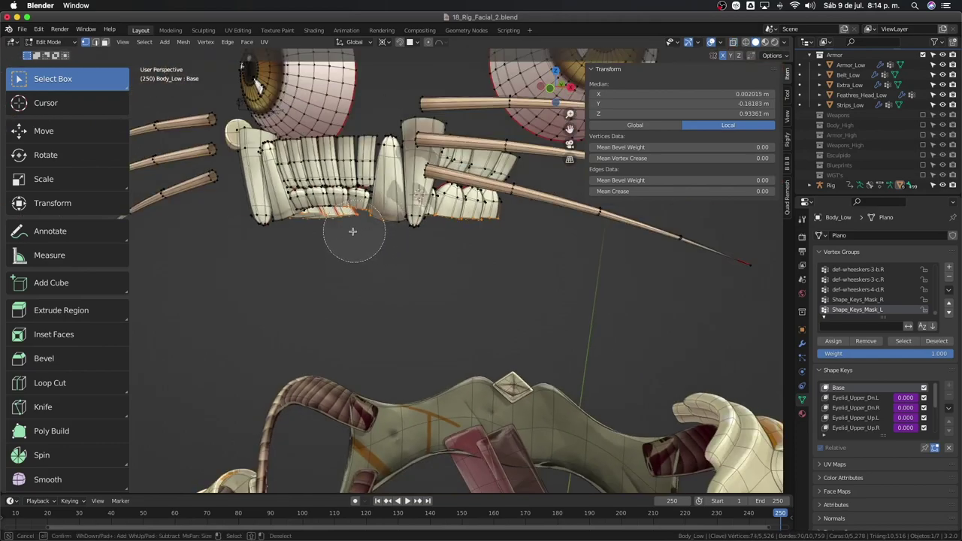
{"action": "right_click", "coordinate": [307, 235]}
{"action": "mouse_move", "coordinate": [300, 239]}
{"action": "middle_mouse_down"}
{"action": "mouse_move", "coordinate": [365, 223]}
{"action": "mouse_move", "coordinate": [367, 196]}
{"action": "middle_mouse_up"}
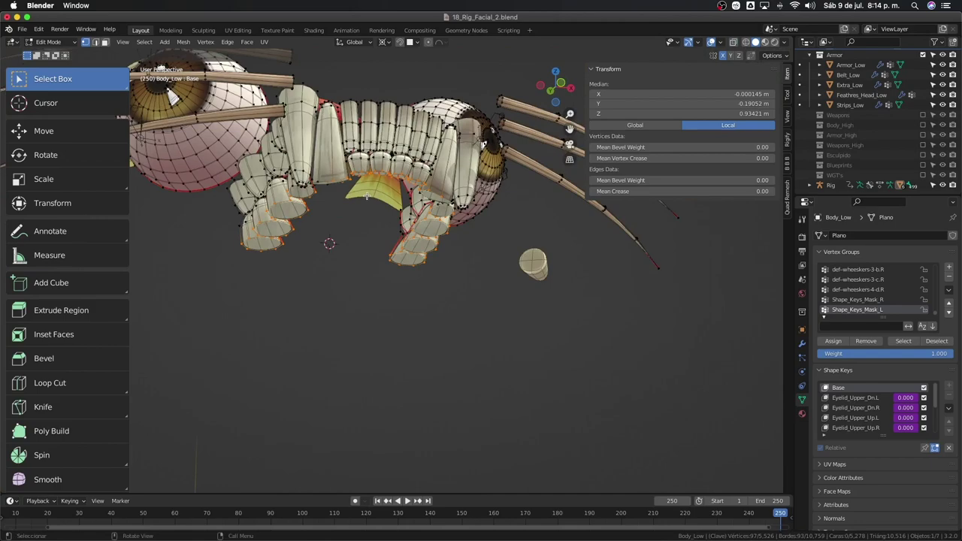
{"action": "key", "text": "ctrl+l"}
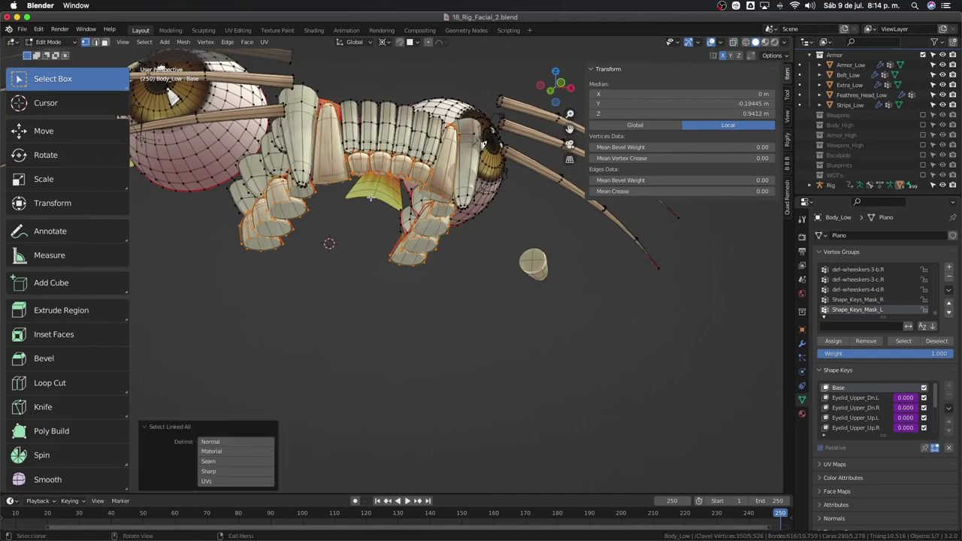
{"action": "mouse_move", "coordinate": [370, 197]}
{"action": "middle_mouse_down"}
{"action": "mouse_move", "coordinate": [367, 208]}
{"action": "mouse_move", "coordinate": [476, 244]}
{"action": "middle_mouse_up"}
{"action": "mouse_move", "coordinate": [355, 178]}
{"action": "middle_mouse_down"}
{"action": "mouse_move", "coordinate": [361, 201]}
{"action": "mouse_move", "coordinate": [444, 214]}
{"action": "middle_mouse_up"}
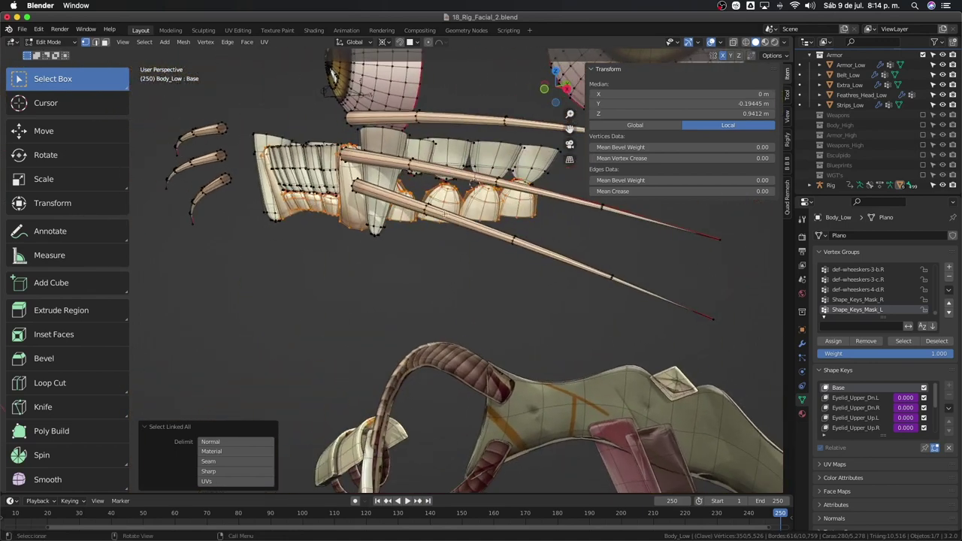
- Add a vertex group named Mouth_Bottom and reveal the hidden face and neck mesh
{"action": "left_click", "coordinate": [949, 269]}
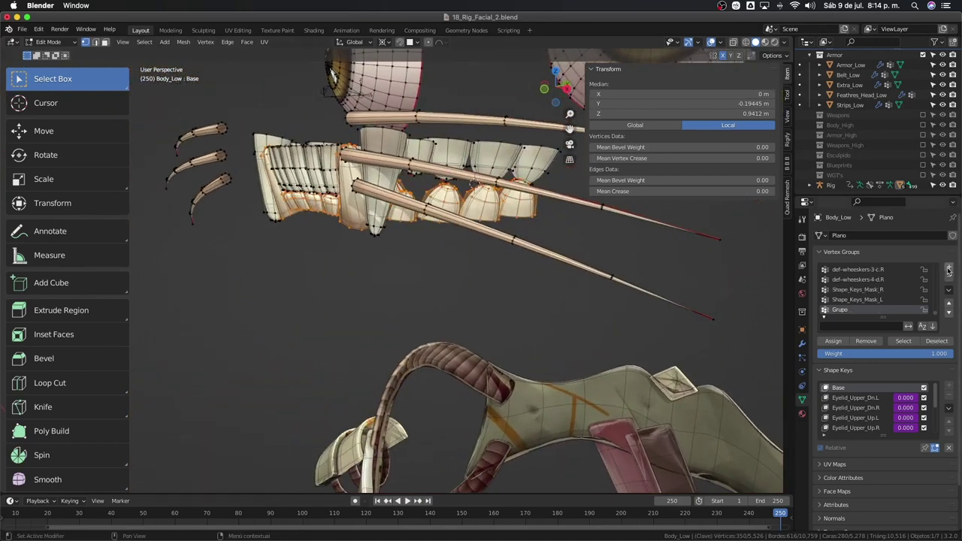
{"action": "type", "text": "G"}
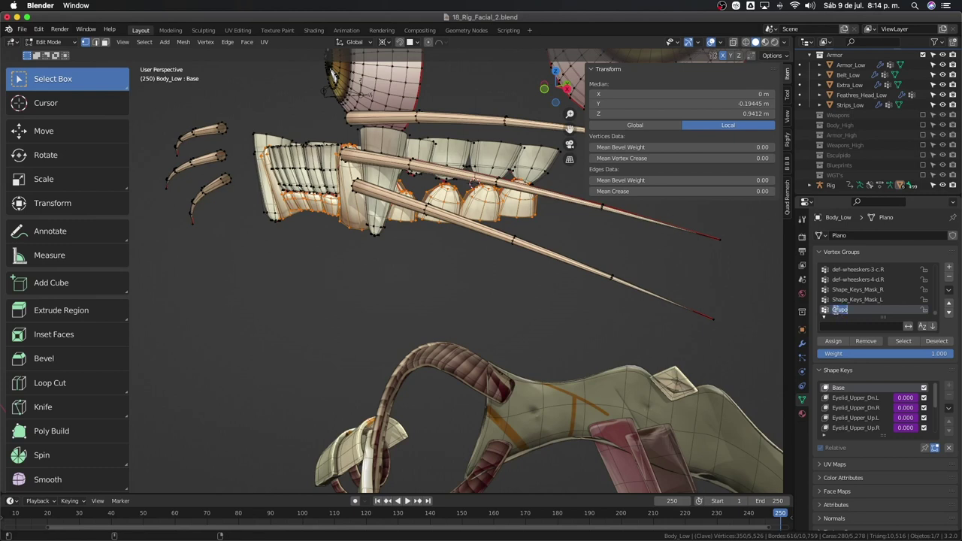
{"action": "type", "text": "th_"}
{"action": "type", "text": "Bottom"}
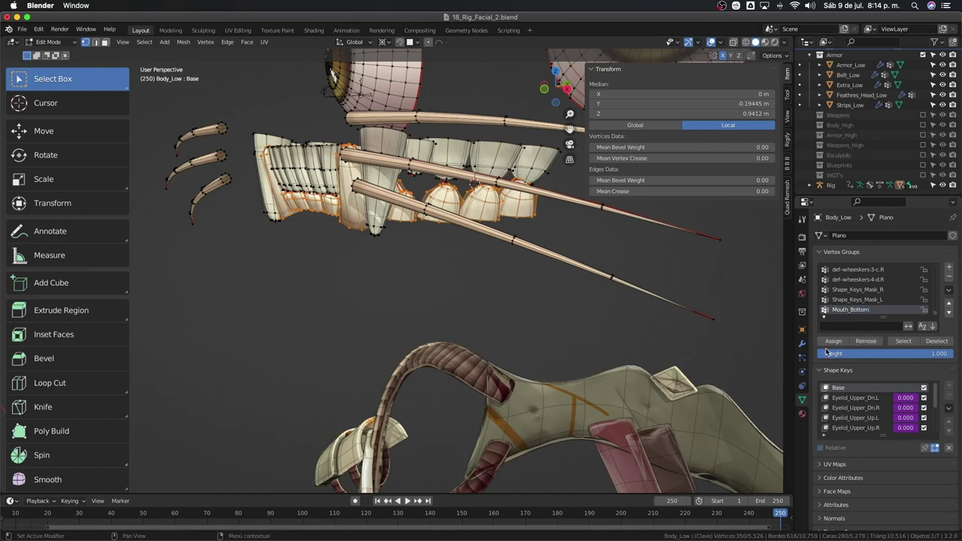
{"action": "middle_click_drag", "start_coordinate": [415, 241], "coordinate": [433, 239]}
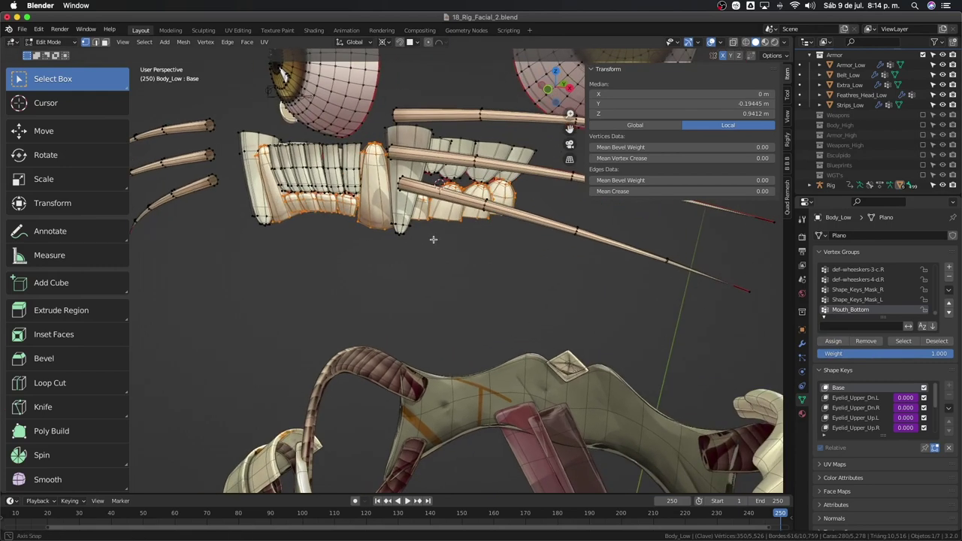
{"action": "key", "text": "alt+h"}
- Hide the face, neck, teeth and whiskers, leaving the mouth mesh in right-side view
{"action": "left_click", "coordinate": [423, 297]}
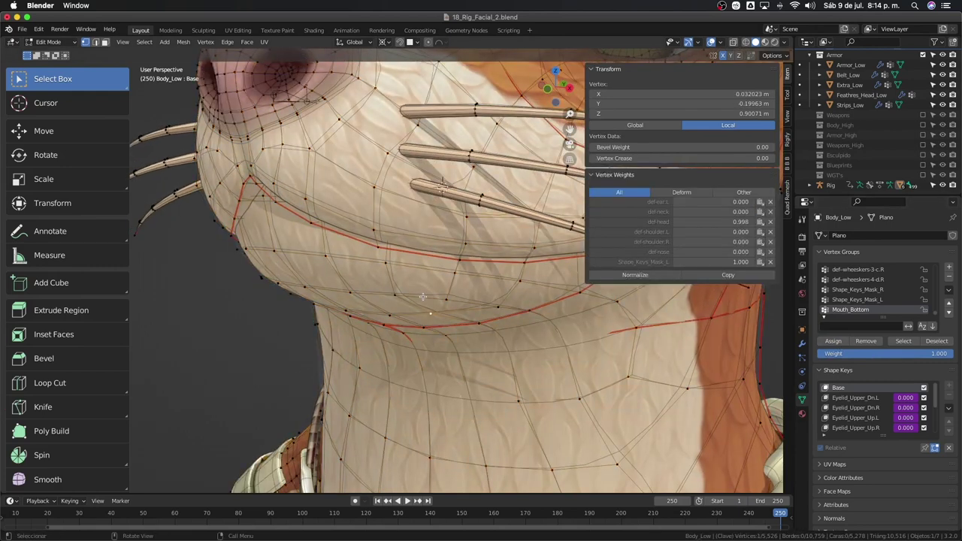
{"action": "key", "text": "l"}
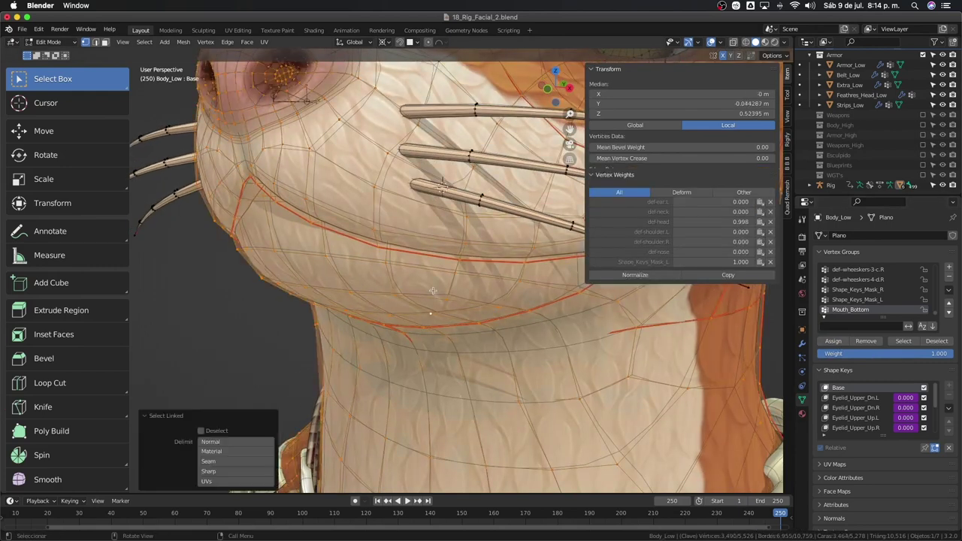
{"action": "key", "text": "h"}
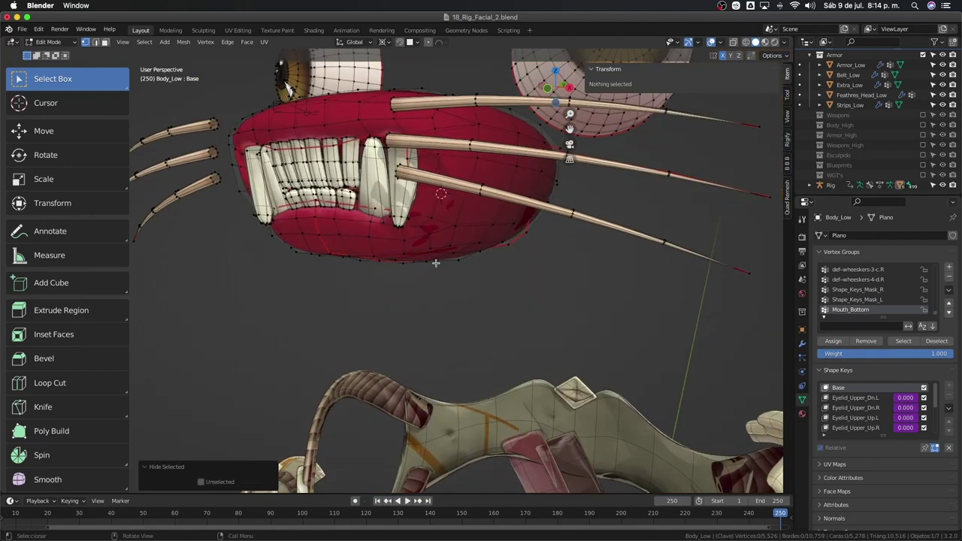
{"action": "left_click", "coordinate": [443, 254]}
{"action": "key", "text": "l"}
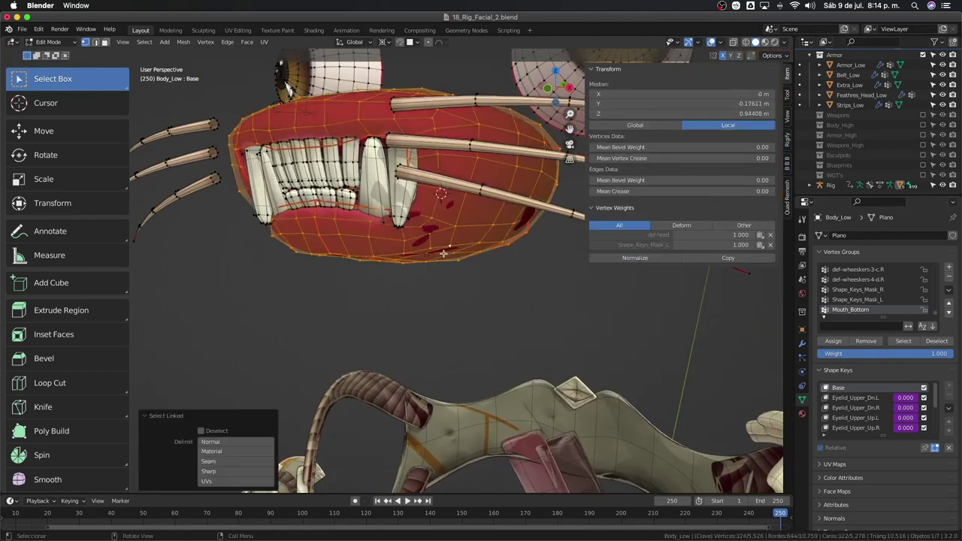
{"action": "key", "text": "ctrl+i"}
{"action": "key", "text": "h"}
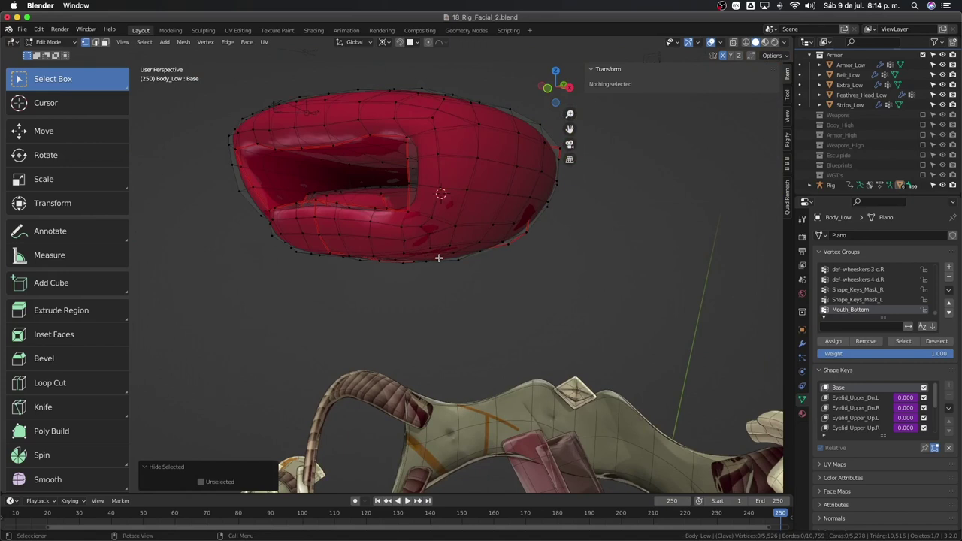
{"action": "key", "text": "KP_3"}
{"action": "scroll", "coordinate": [945, 85], "scroll_direction": "up", "scroll_amount": 3}
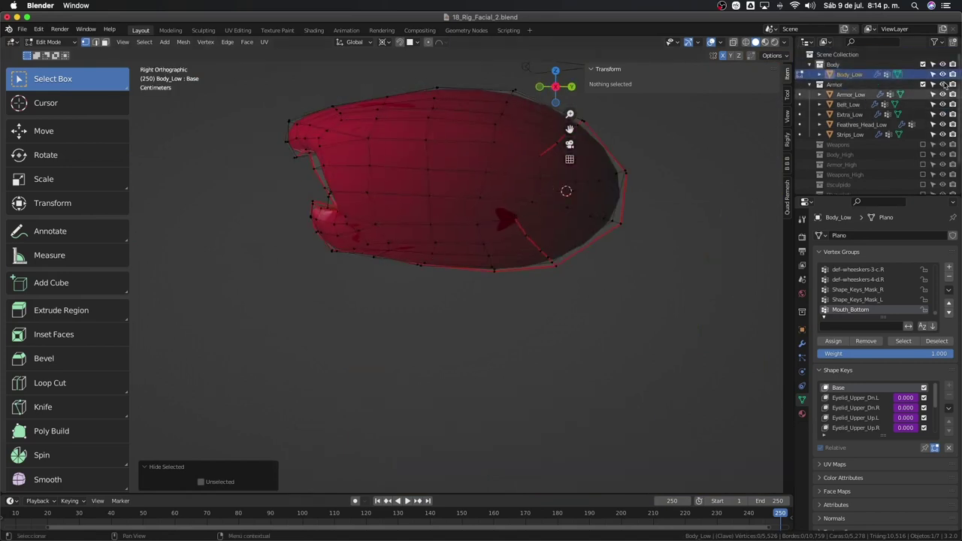
- Exclude the Armor collection and circle-select the lower lip vertices in X-ray
{"action": "left_click", "coordinate": [923, 84]}
{"action": "key", "text": "alt+z"}
{"action": "key", "text": "c"}
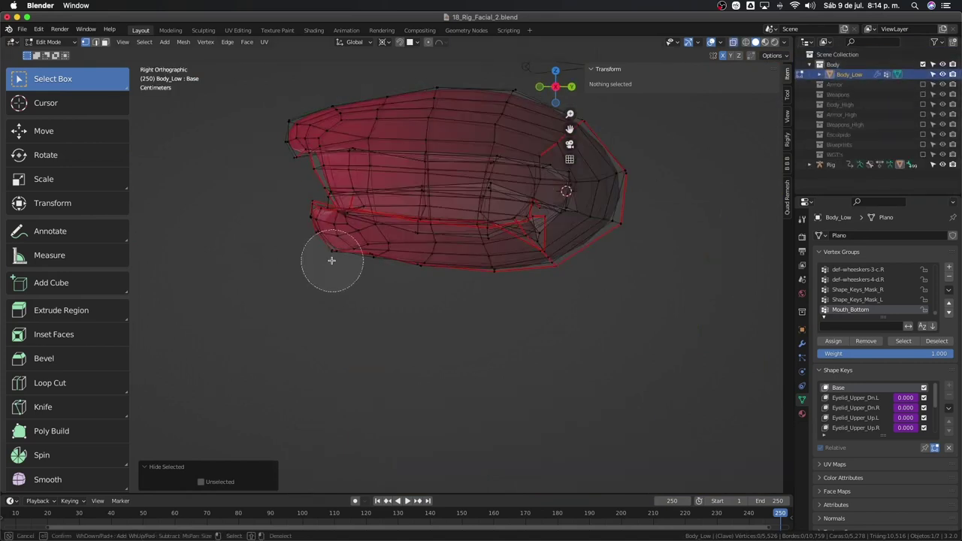
{"action": "mouse_move", "coordinate": [324, 264]}
{"action": "left_mouse_down"}
{"action": "mouse_move", "coordinate": [547, 243]}
{"action": "mouse_move", "coordinate": [570, 230]}
{"action": "left_mouse_up"}
{"action": "mouse_move", "coordinate": [565, 264]}
{"action": "middle_mouse_down"}
{"action": "mouse_move", "coordinate": [426, 175]}
{"action": "mouse_move", "coordinate": [420, 305]}
{"action": "mouse_move", "coordinate": [397, 311]}
{"action": "middle_mouse_up"}
{"action": "key", "text": "Escape"}
{"action": "scroll", "coordinate": [398, 312], "scroll_direction": "up", "scroll_amount": 3}
{"action": "scroll", "coordinate": [418, 308], "scroll_direction": "up", "scroll_amount": 1}
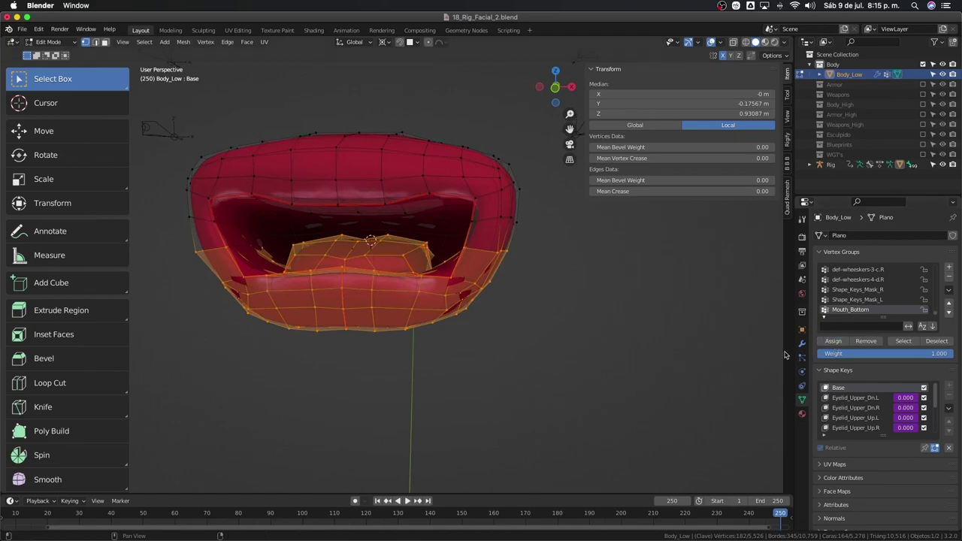
{"action": "scroll", "coordinate": [522, 346], "scroll_direction": "down", "scroll_amount": 2}
- Deselect all, reveal the head mesh, then hide it to expose the mouth
{"action": "key", "text": "alt+a"}
{"action": "key", "text": "alt+h"}
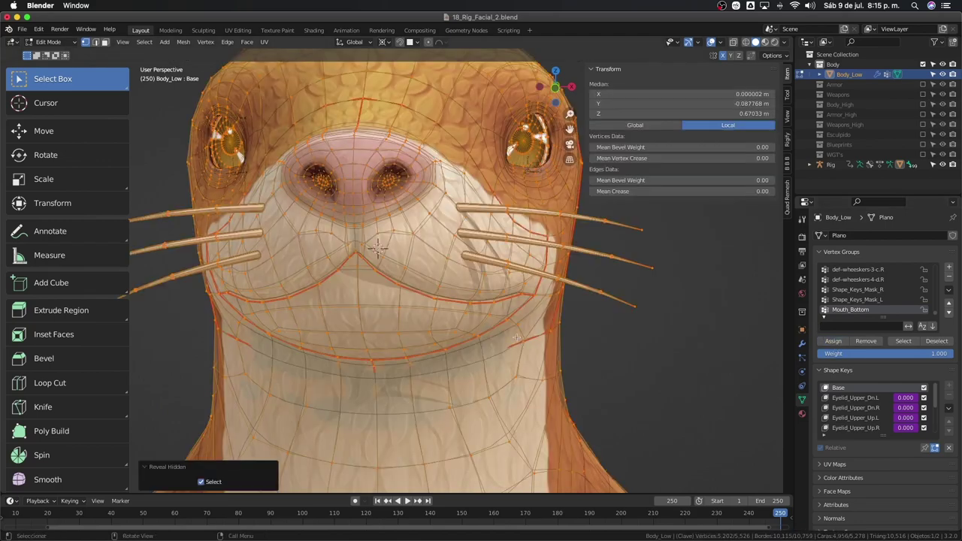
{"action": "key", "text": "l"}
{"action": "key", "text": "h"}
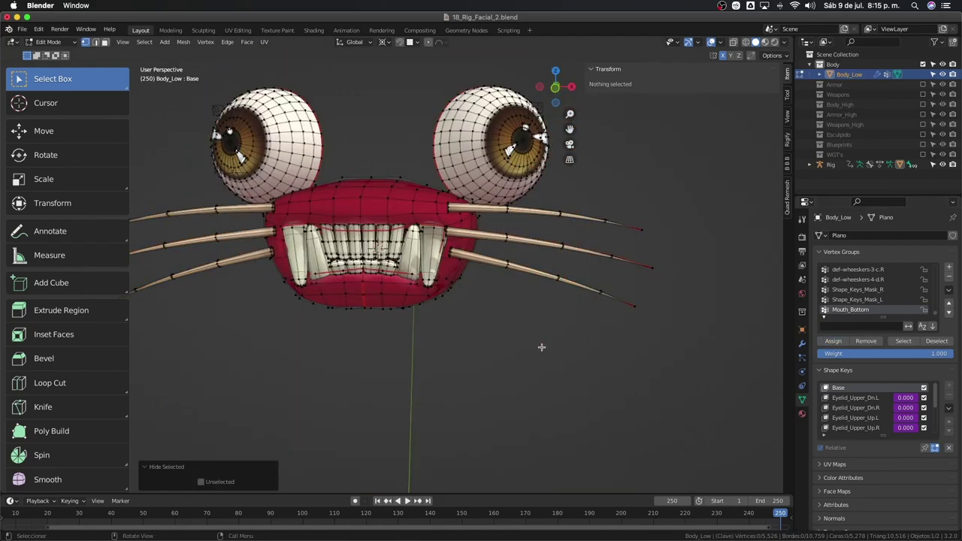
{"action": "middle_click_drag", "start_coordinate": [542, 346], "coordinate": [571, 338]}
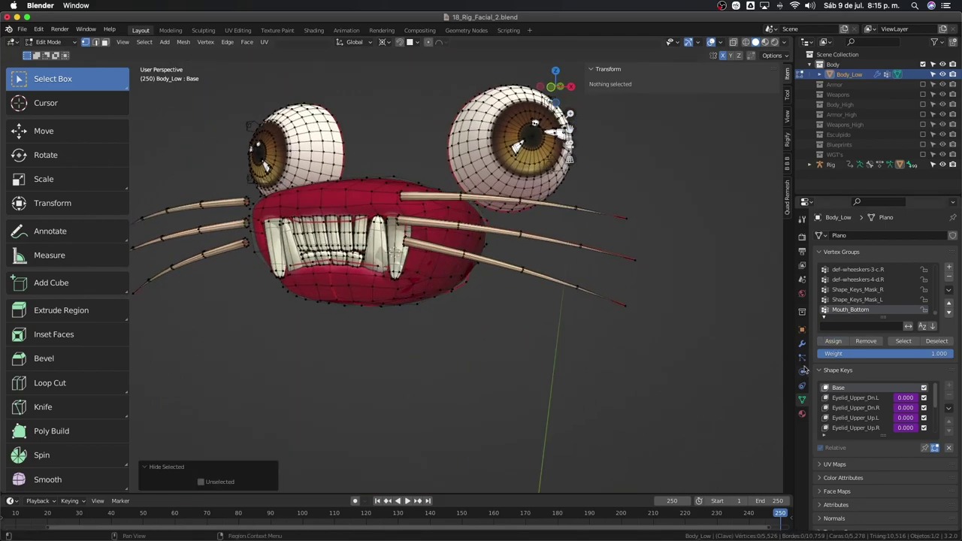
- Check the Mouth_Bottom group by selecting its vertices, then deselect them
{"action": "left_click", "coordinate": [903, 342]}
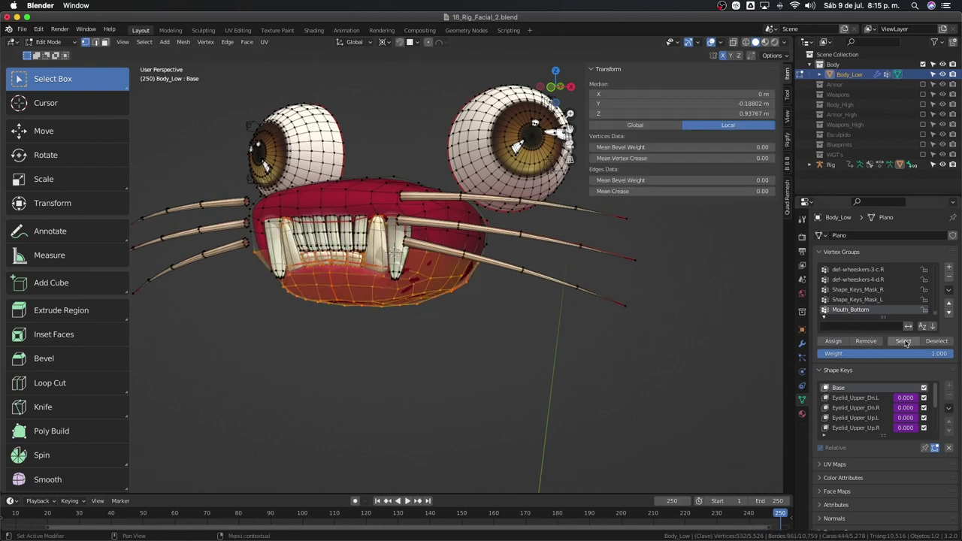
{"action": "key", "text": "alt+a"}
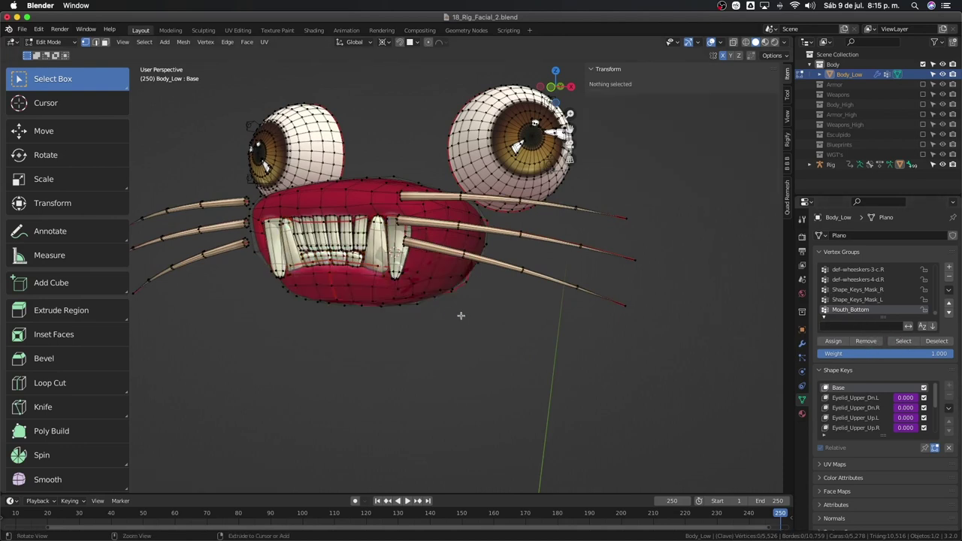
{"action": "mouse_move", "coordinate": [457, 316]}
{"action": "middle_mouse_down"}
{"action": "mouse_move", "coordinate": [448, 347]}
{"action": "mouse_move", "coordinate": [413, 341]}
{"action": "middle_mouse_up"}
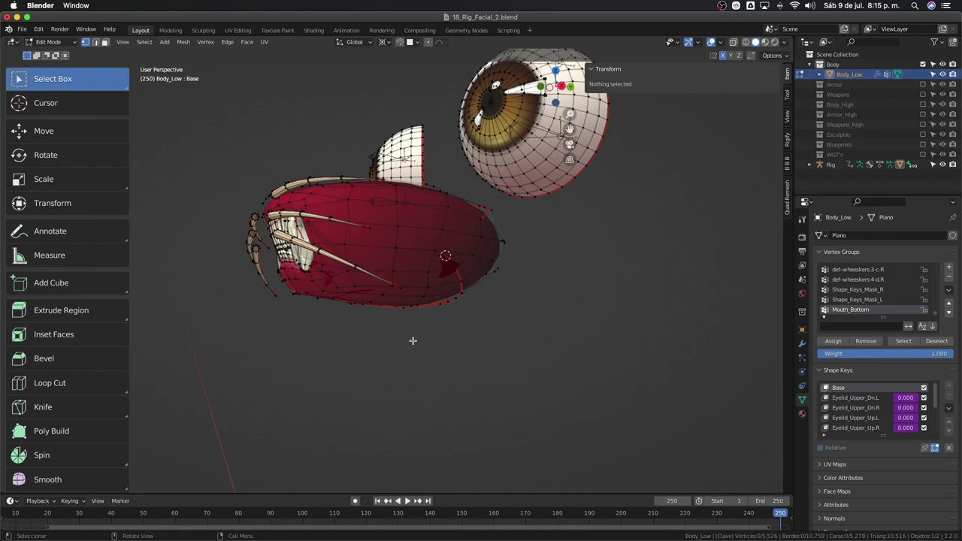
{"action": "left_click", "coordinate": [903, 341]}
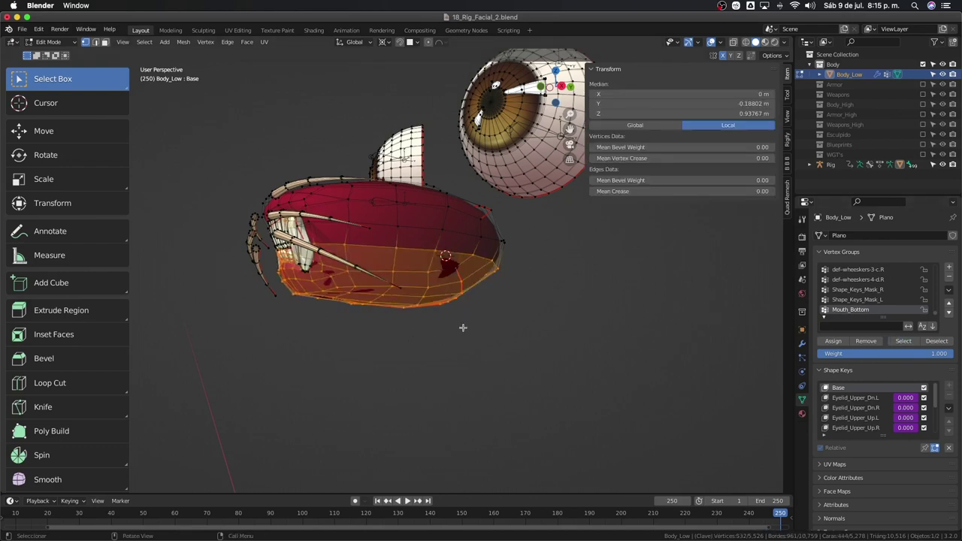
{"action": "key", "text": "alt+a"}
- Reveal the head mesh, select the whiskers by inverting the connected head, and hide them
{"action": "key", "text": "alt+h"}
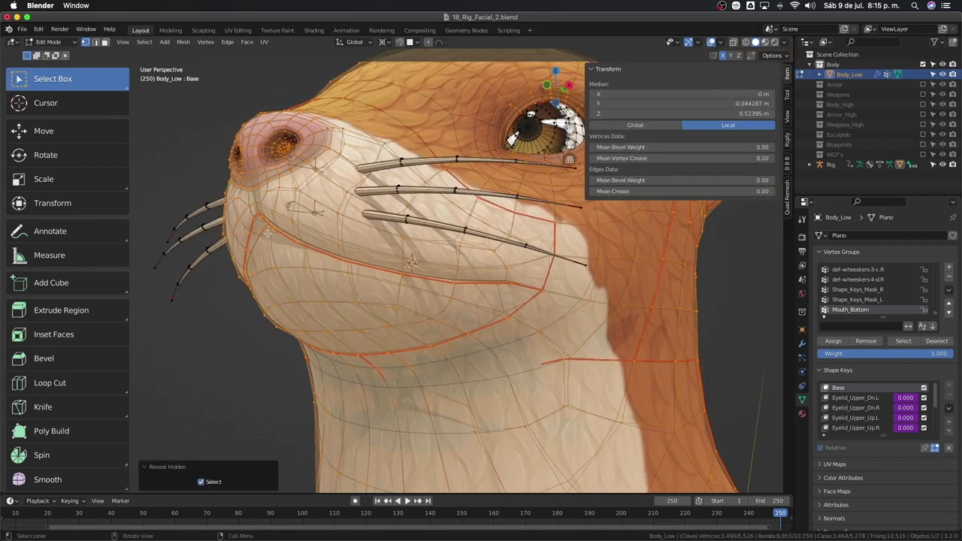
{"action": "key", "text": "alt+a"}
{"action": "middle_click_drag", "start_coordinate": [268, 233], "coordinate": [355, 205]}
{"action": "left_click", "coordinate": [355, 203]}
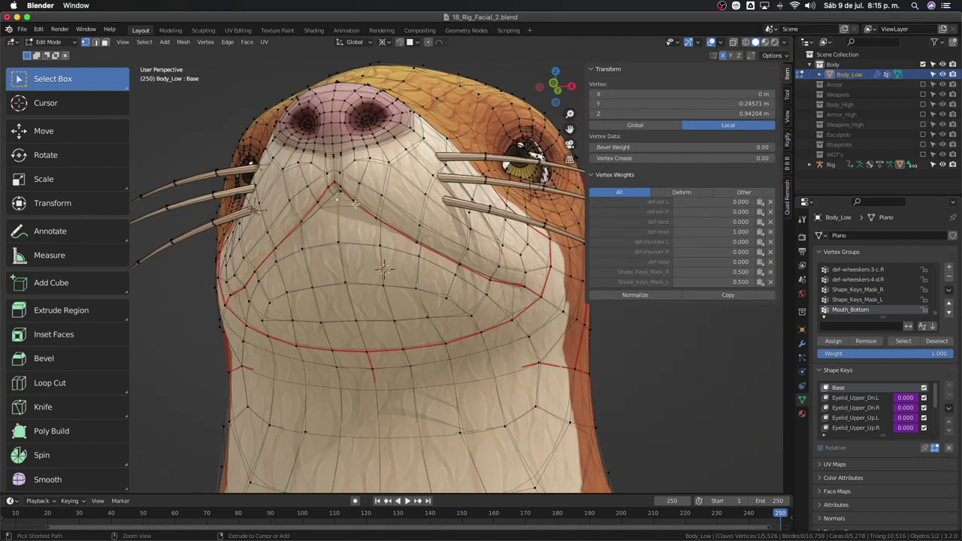
{"action": "key", "text": "ctrl+KP_Add"}
{"action": "key", "text": "ctrl+KP_Add"}
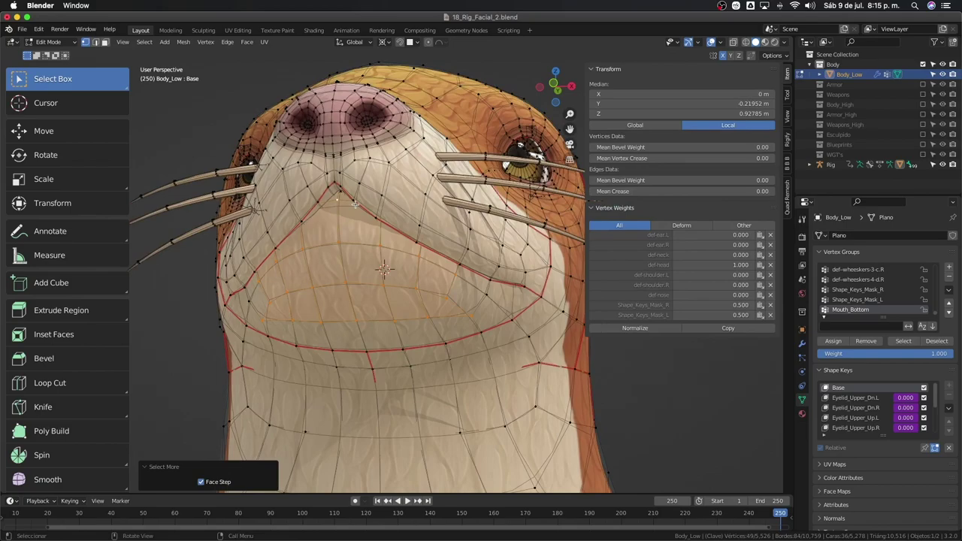
{"action": "left_click", "coordinate": [356, 204]}
{"action": "key", "text": "ctrl+l"}
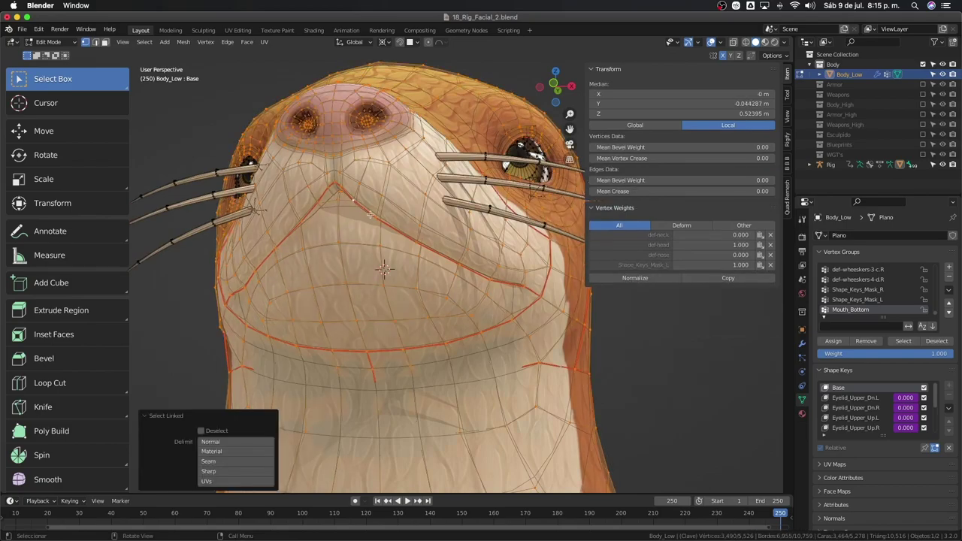
{"action": "key", "text": "ctrl+i"}
{"action": "key", "text": "alt+z"}
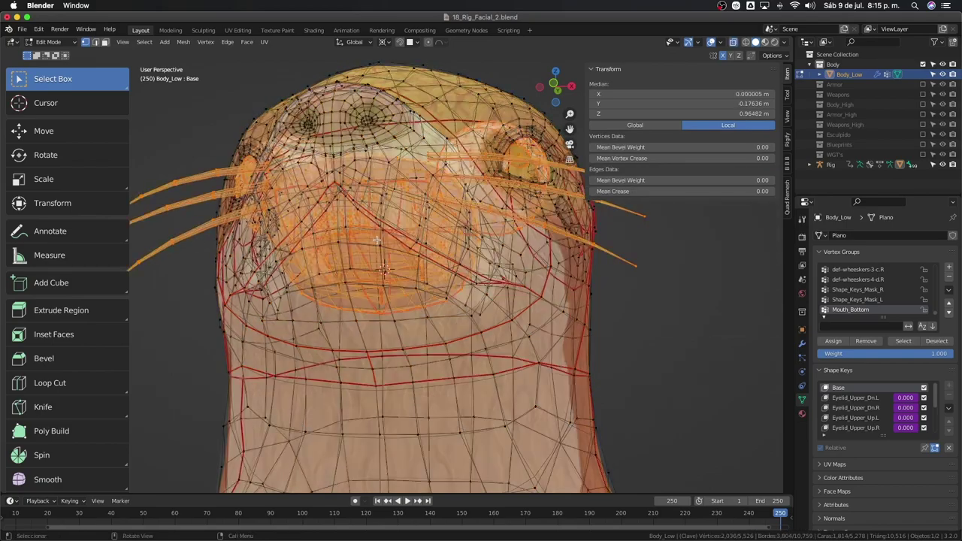
{"action": "mouse_move", "coordinate": [370, 215]}
{"action": "middle_mouse_down"}
{"action": "mouse_move", "coordinate": [336, 253]}
{"action": "mouse_move", "coordinate": [342, 220]}
{"action": "middle_mouse_up"}
{"action": "key", "text": "h"}
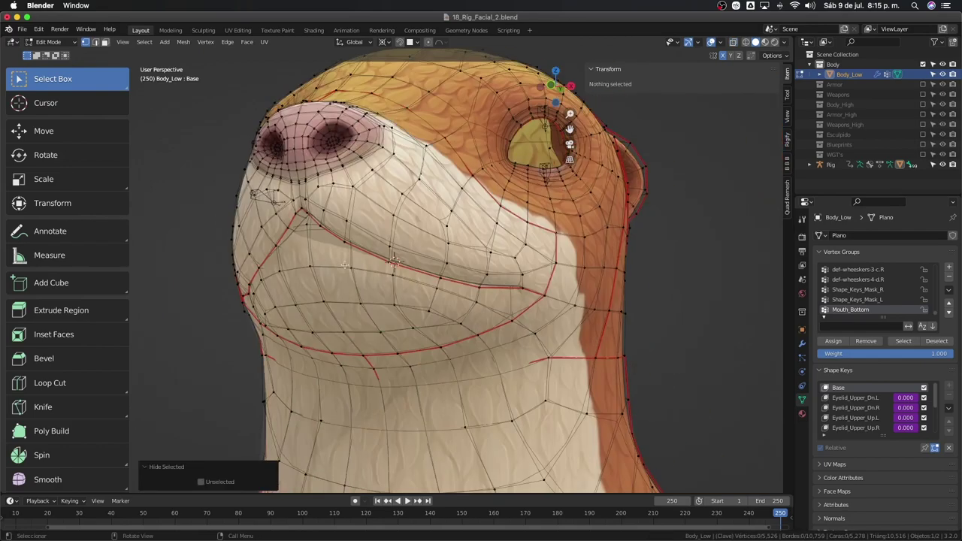
- Grow a selection twice from the centre vertex below the nose across the chin
{"action": "left_click", "coordinate": [344, 218]}
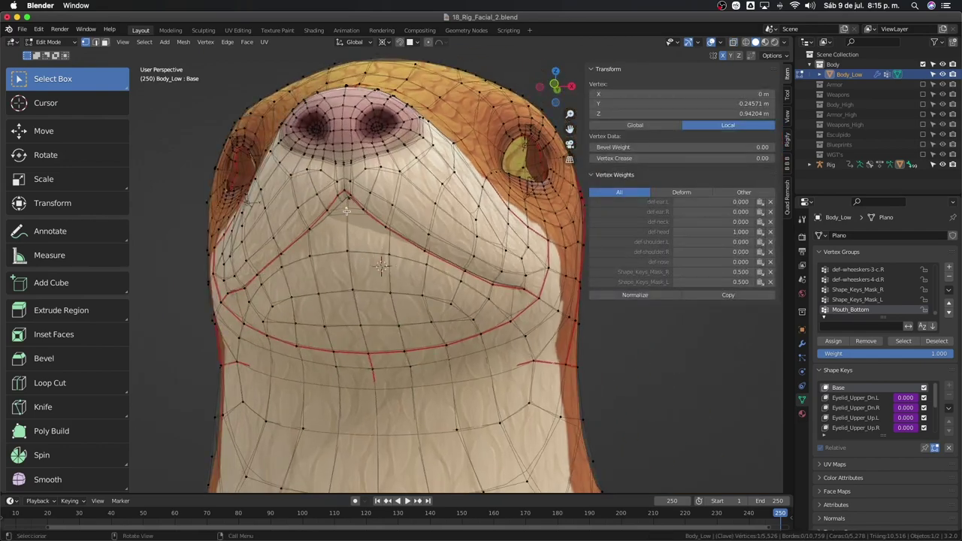
{"action": "key", "text": "ctrl+KP_Add"}
{"action": "key", "text": "ctrl+KP_Add"}
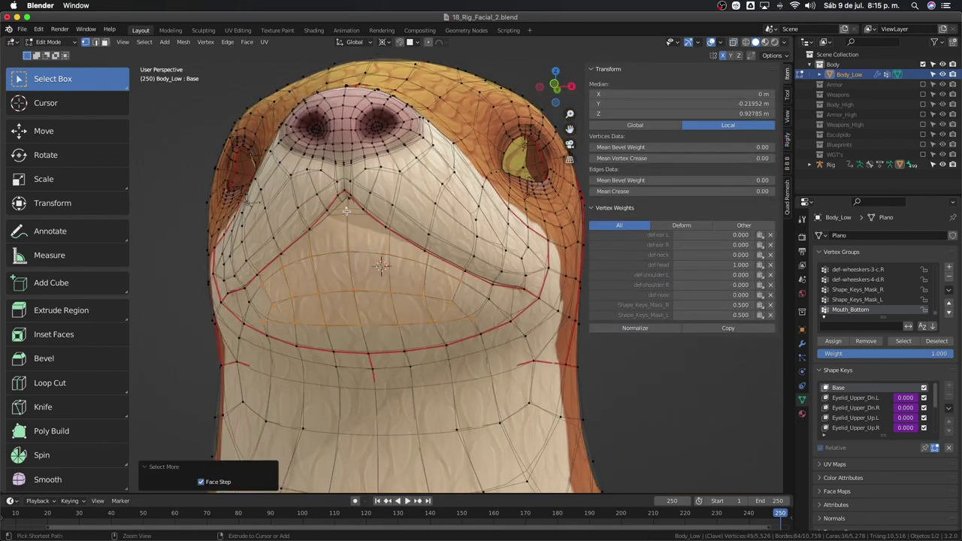
{"action": "key", "text": "ctrl+KP_Add"}
{"action": "key", "text": "alt+z"}
{"action": "middle_click_drag", "start_coordinate": [346, 212], "coordinate": [376, 264]}
{"action": "scroll", "coordinate": [376, 263], "scroll_direction": "up", "scroll_amount": 3}
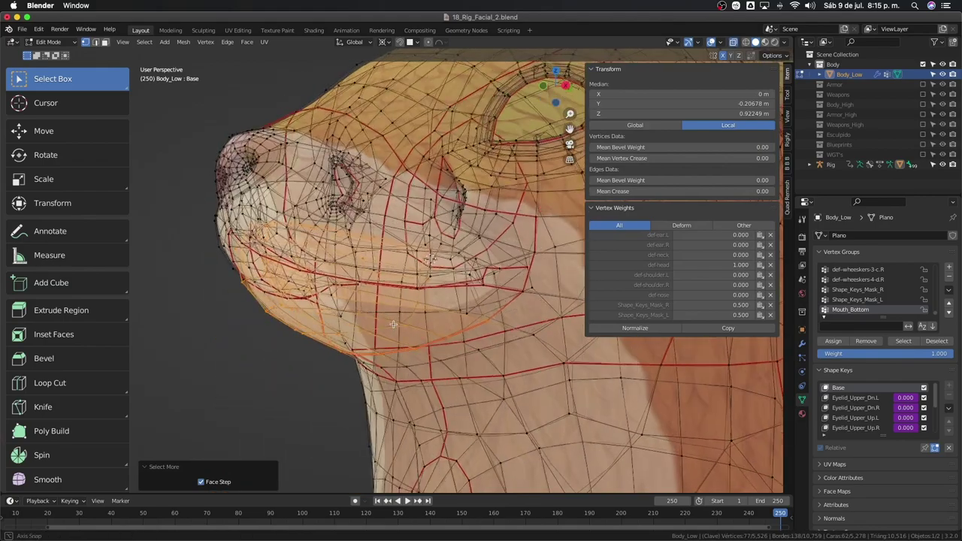
{"action": "scroll", "coordinate": [399, 307], "scroll_direction": "up", "scroll_amount": 5}
{"action": "scroll", "coordinate": [399, 308], "scroll_direction": "down", "scroll_amount": 5}
{"action": "middle_click_drag", "start_coordinate": [398, 307], "coordinate": [423, 300]}
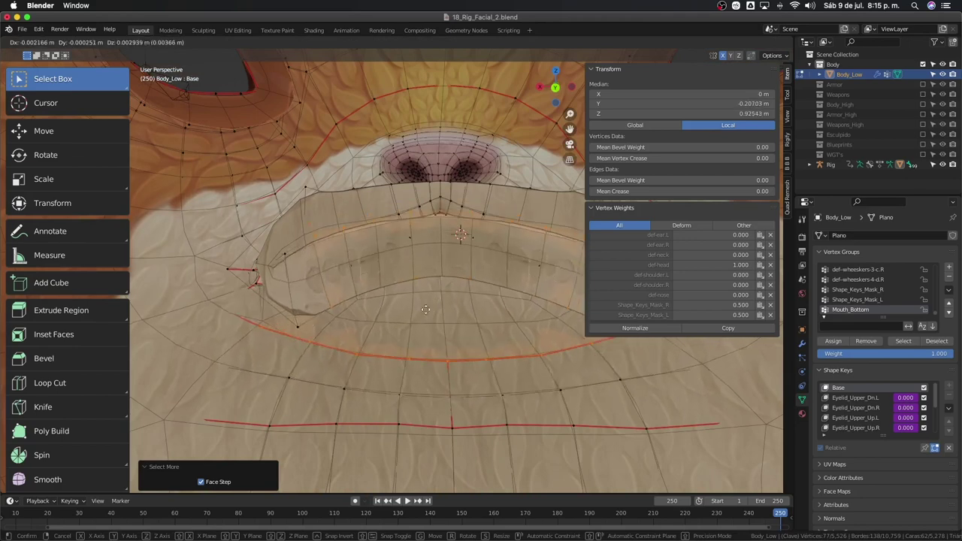
{"action": "scroll", "coordinate": [339, 301], "scroll_direction": "up", "scroll_amount": 5}
{"action": "scroll", "coordinate": [360, 304], "scroll_direction": "down", "scroll_amount": 5}
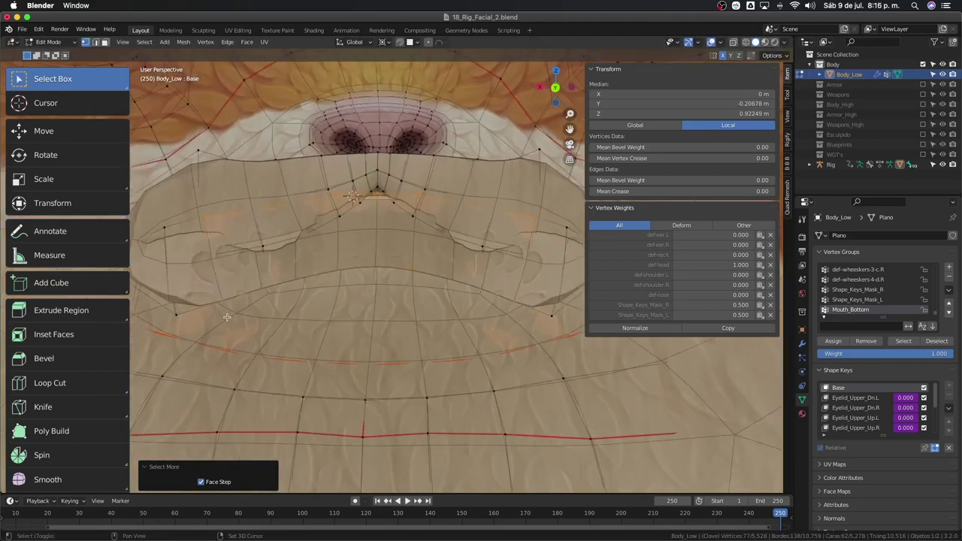
{"action": "middle_click_drag", "start_coordinate": [178, 314], "coordinate": [222, 314]}
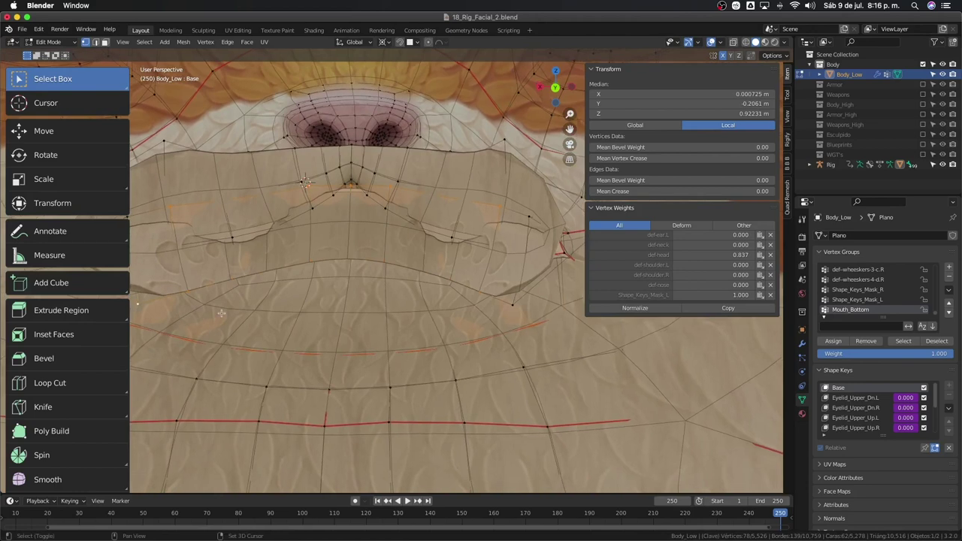
- Add the remaining cheek and lower-jaw vertices to the selection with clicks and circle select
{"action": "left_click", "coordinate": [510, 303]}
{"action": "middle_click_drag", "start_coordinate": [510, 303], "coordinate": [473, 289]}
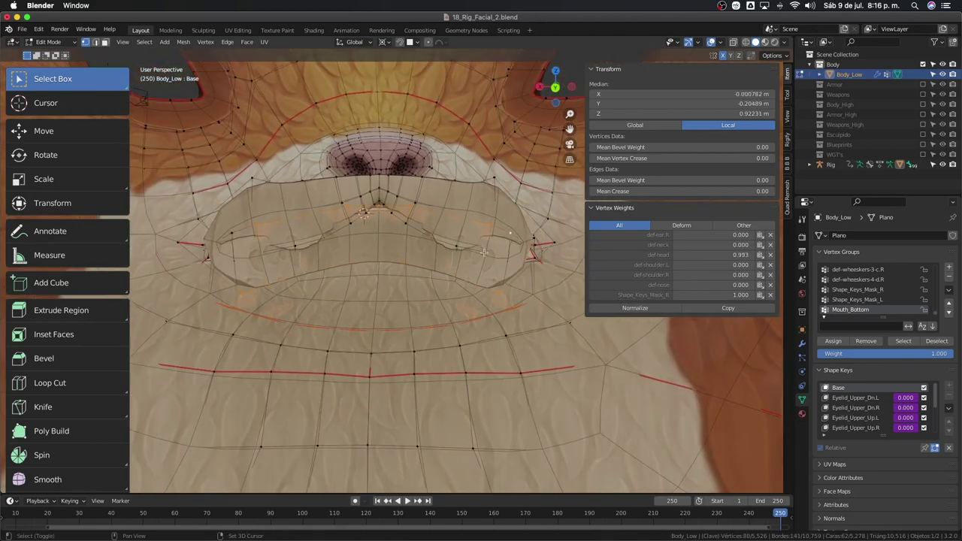
{"action": "middle_click_drag", "start_coordinate": [484, 252], "coordinate": [383, 279]}
{"action": "left_click", "coordinate": [261, 237]}
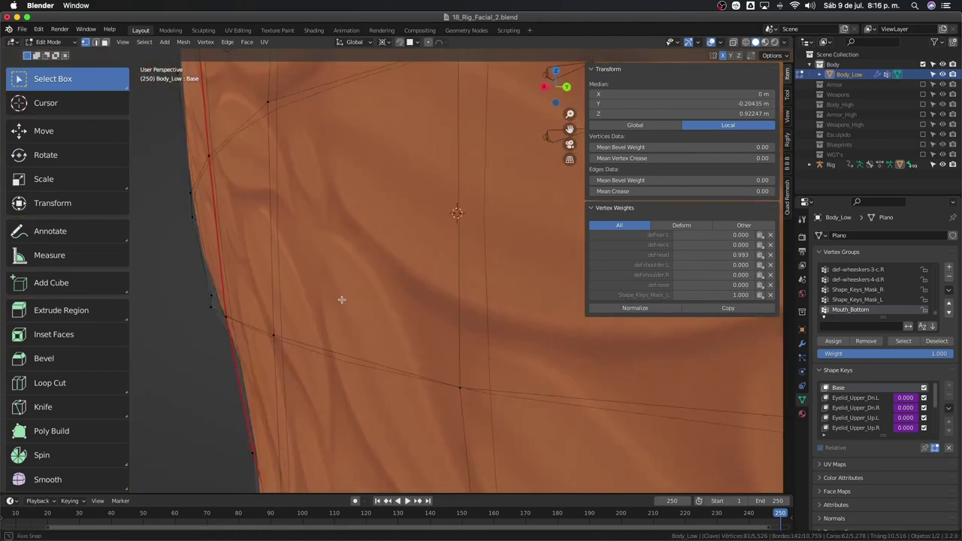
{"action": "middle_click_drag", "start_coordinate": [261, 237], "coordinate": [431, 257]}
{"action": "key", "text": "c"}
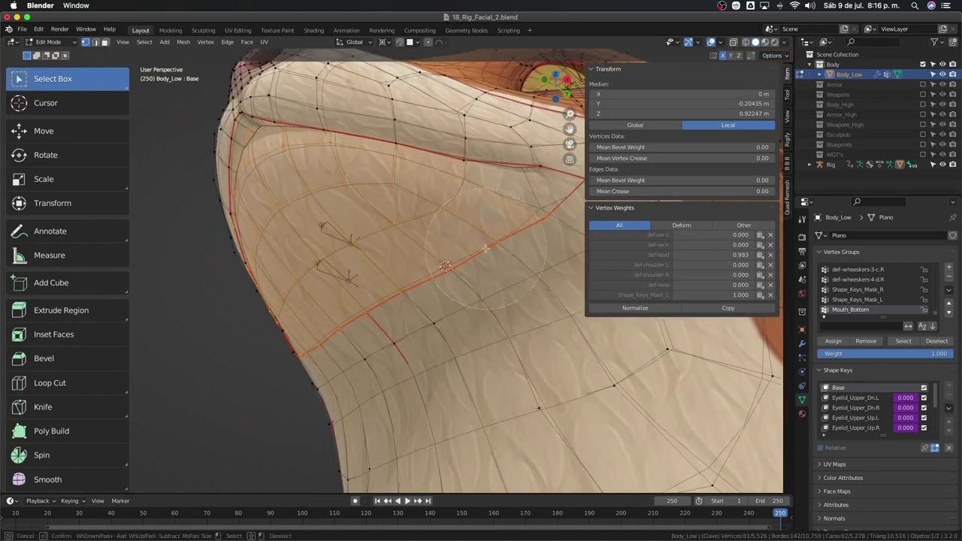
{"action": "left_click_drag", "start_coordinate": [516, 251], "coordinate": [451, 285]}
{"action": "middle_click_drag", "start_coordinate": [333, 276], "coordinate": [256, 319]}
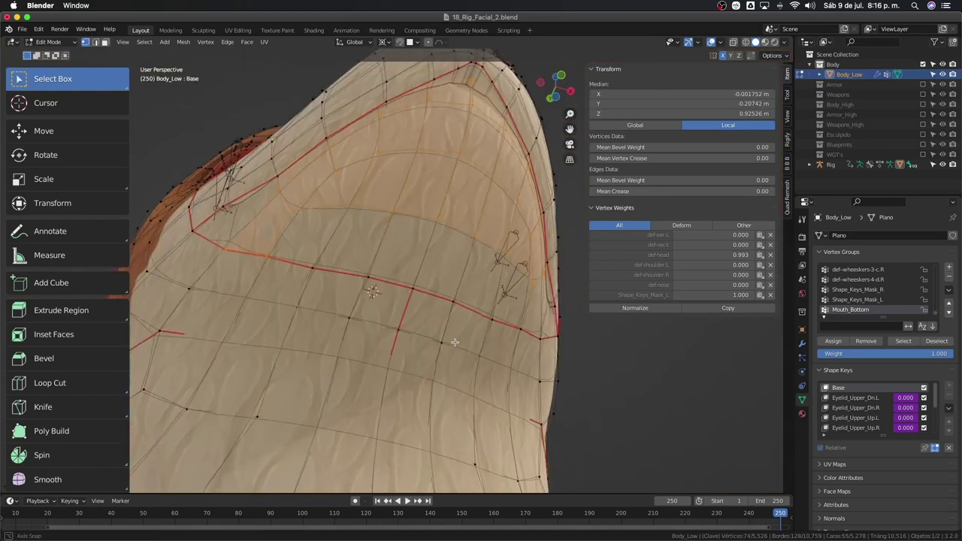
{"action": "left_click", "coordinate": [230, 248]}
{"action": "right_click", "coordinate": [229, 248]}
{"action": "mouse_move", "coordinate": [229, 248]}
{"action": "middle_mouse_down"}
{"action": "mouse_move", "coordinate": [406, 299]}
{"action": "mouse_move", "coordinate": [382, 344]}
{"action": "mouse_move", "coordinate": [470, 358]}
{"action": "middle_mouse_up"}
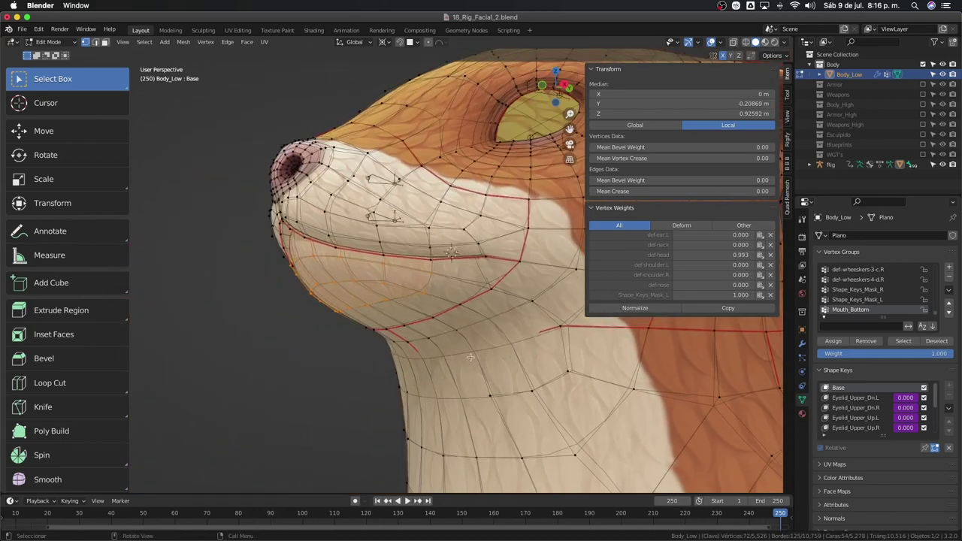
- Assign the selected chin and jaw vertices to the Mouth_Bottom group
{"action": "left_click", "coordinate": [836, 341]}
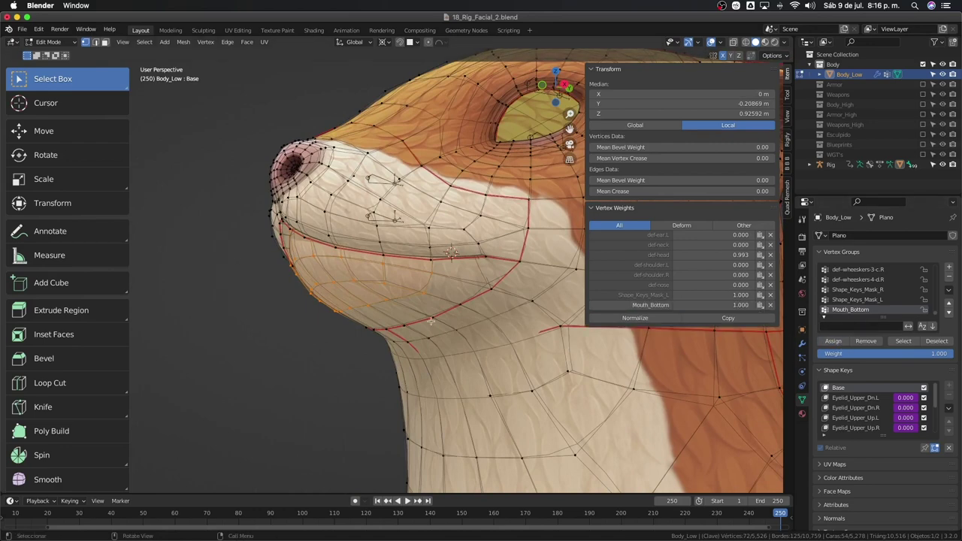
{"action": "middle_click_drag", "start_coordinate": [431, 322], "coordinate": [458, 316]}
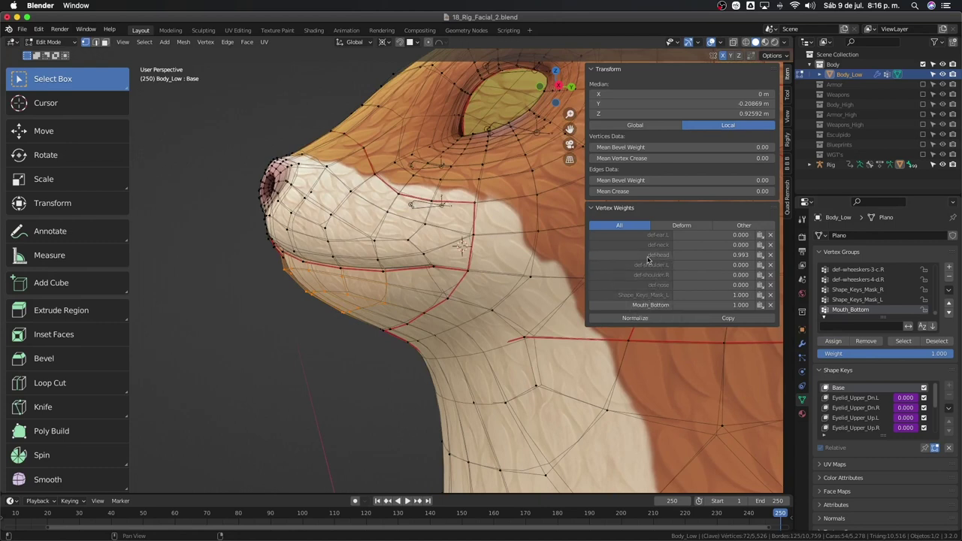
{"action": "middle_click_drag", "start_coordinate": [648, 259], "coordinate": [654, 265]}
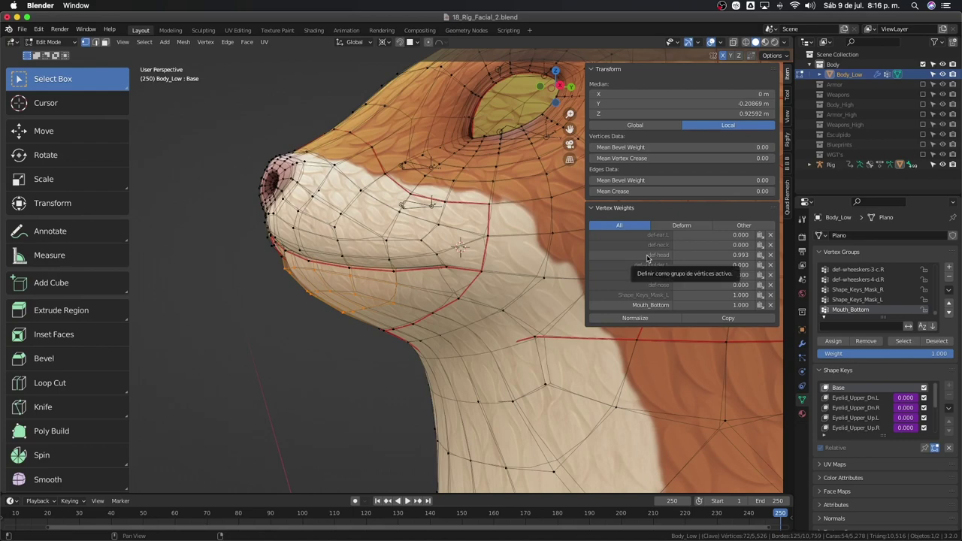
- Activate def-head, then scroll the Vertex Groups list down and activate Mouth_Bottom
{"action": "left_click", "coordinate": [649, 256]}
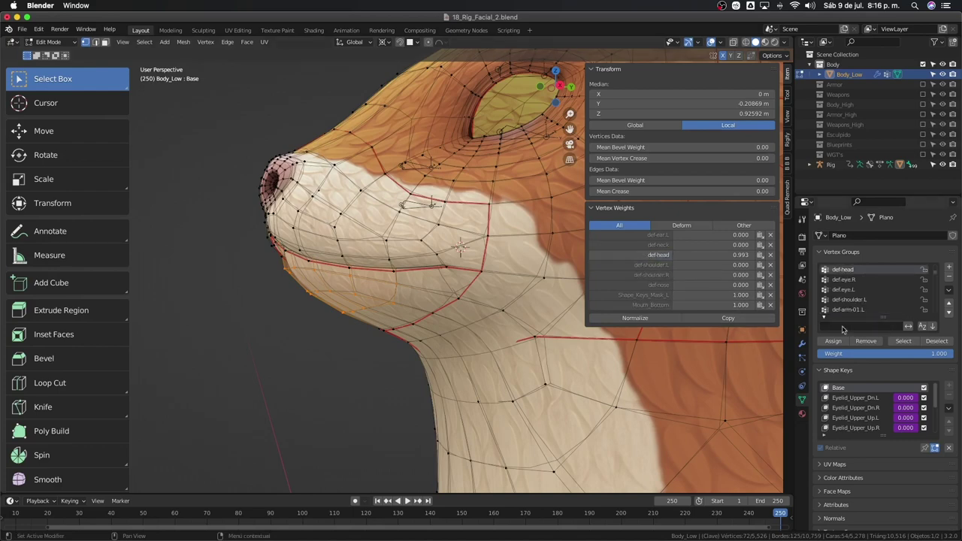
{"action": "scroll", "coordinate": [873, 301], "scroll_direction": "down", "scroll_amount": 3}
{"action": "scroll", "coordinate": [872, 304], "scroll_direction": "down", "scroll_amount": 3}
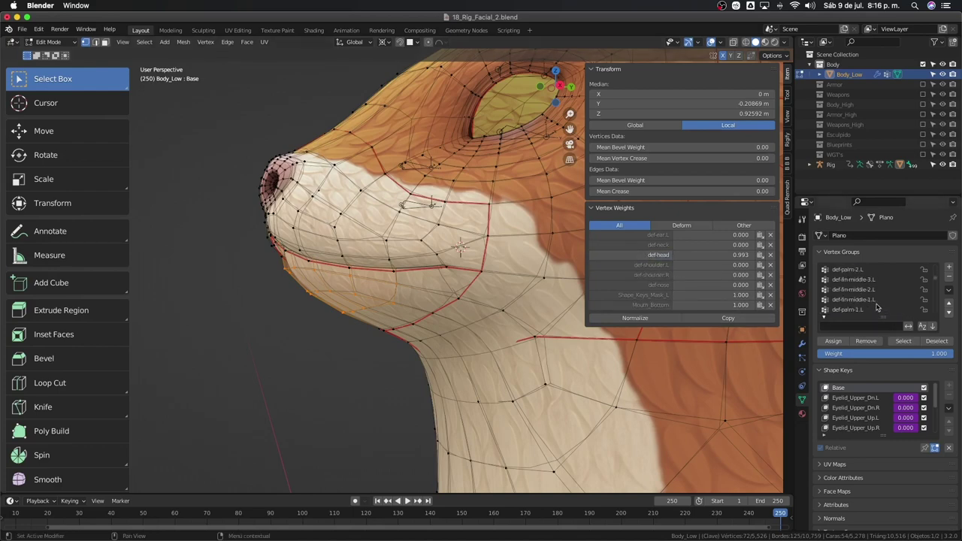
{"action": "scroll", "coordinate": [873, 305], "scroll_direction": "down", "scroll_amount": 3}
{"action": "scroll", "coordinate": [872, 305], "scroll_direction": "down", "scroll_amount": 3}
{"action": "scroll", "coordinate": [876, 305], "scroll_direction": "down", "scroll_amount": 3}
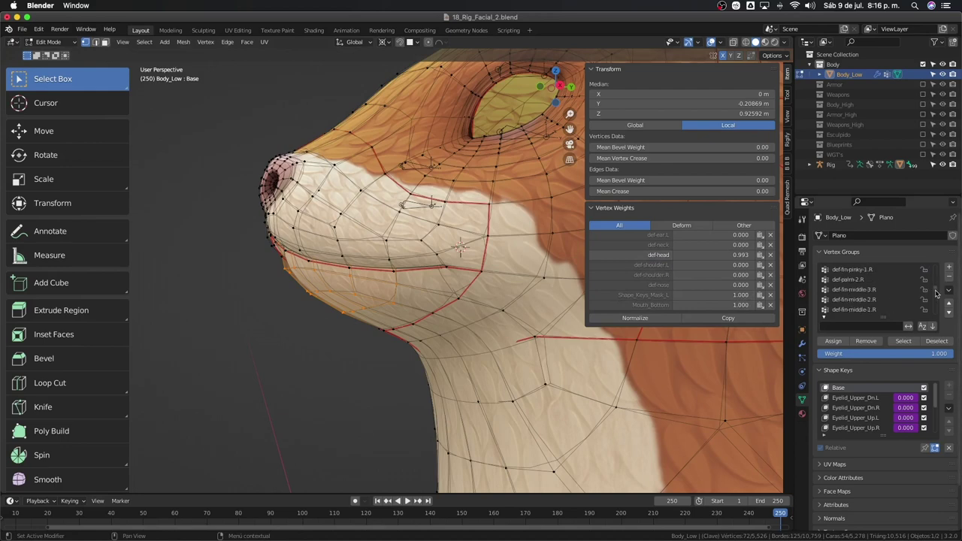
{"action": "left_click_drag", "start_coordinate": [937, 293], "coordinate": [937, 323]}
{"action": "left_click", "coordinate": [858, 311]}
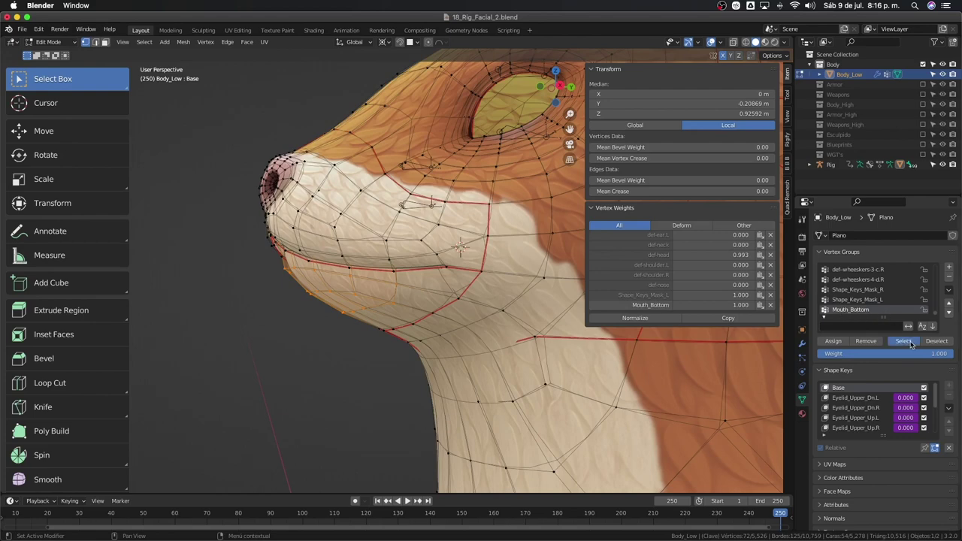
- Reveal all, clear the selection, and select the Mouth_Bottom vertices in X-ray
{"action": "key", "text": "alt+h"}
{"action": "left_click", "coordinate": [309, 290]}
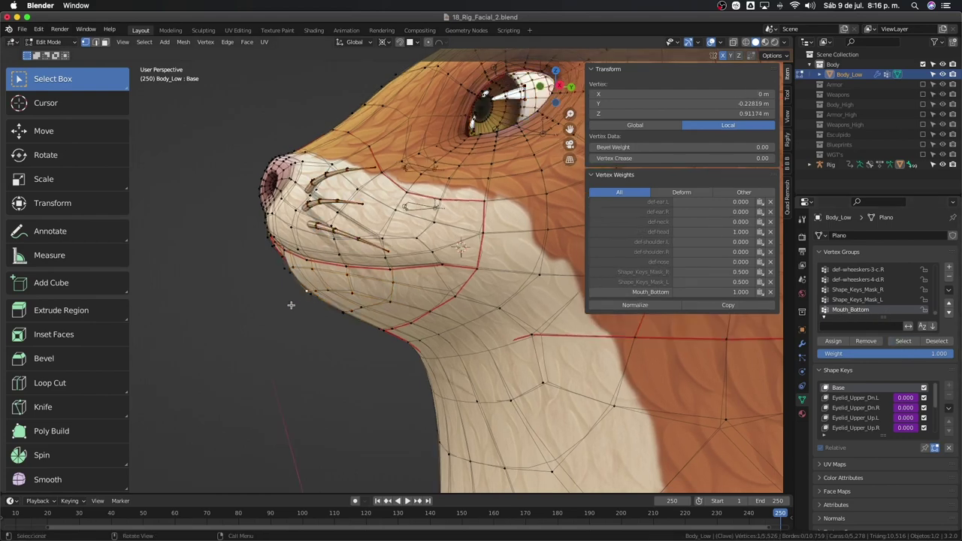
{"action": "left_click", "coordinate": [905, 343]}
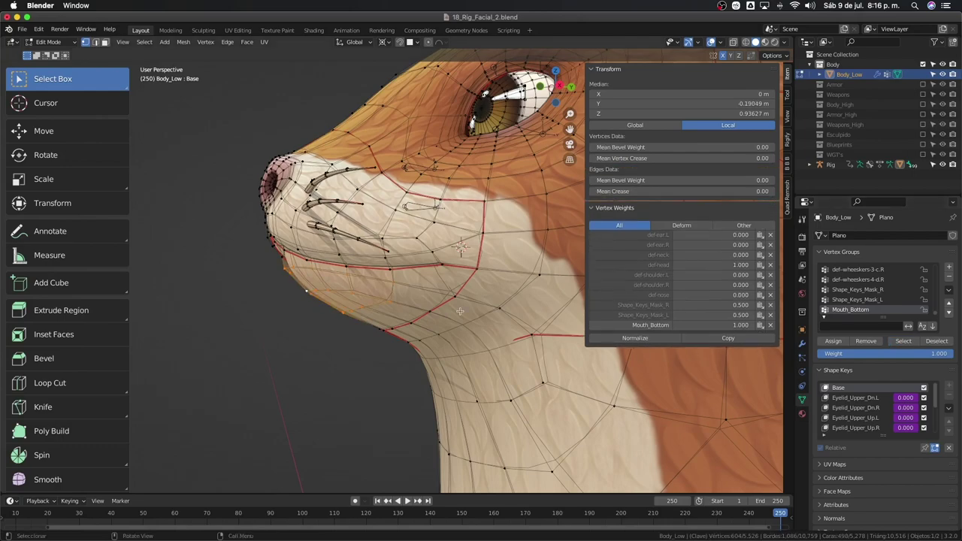
{"action": "key", "text": "alt+z"}
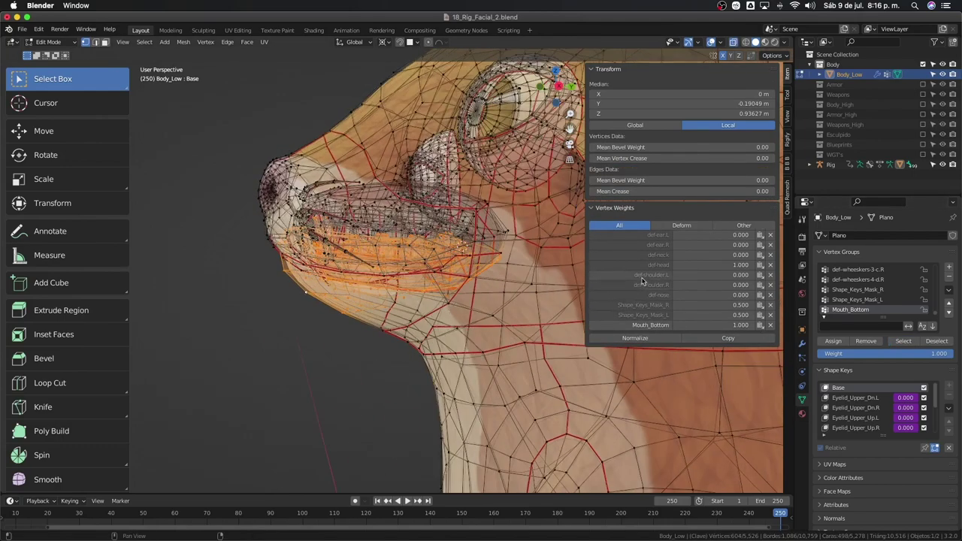
{"action": "scroll", "coordinate": [862, 295], "scroll_direction": "up", "scroll_amount": 4}
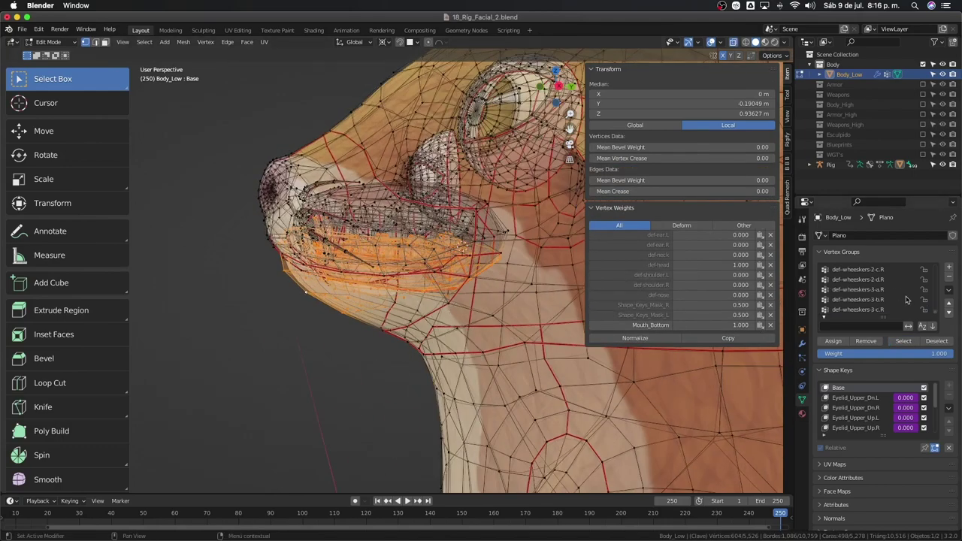
{"action": "left_click_drag", "start_coordinate": [936, 314], "coordinate": [932, 269]}
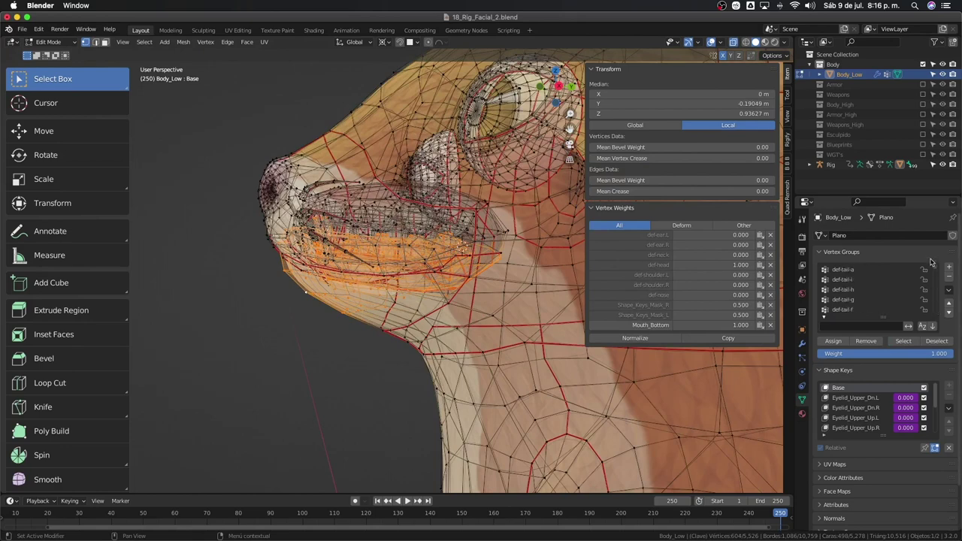
{"action": "scroll", "coordinate": [931, 276], "scroll_direction": "up", "scroll_amount": 4}
- Remove those vertices from the def-head group and return to Object Mode
{"action": "left_click", "coordinate": [852, 280]}
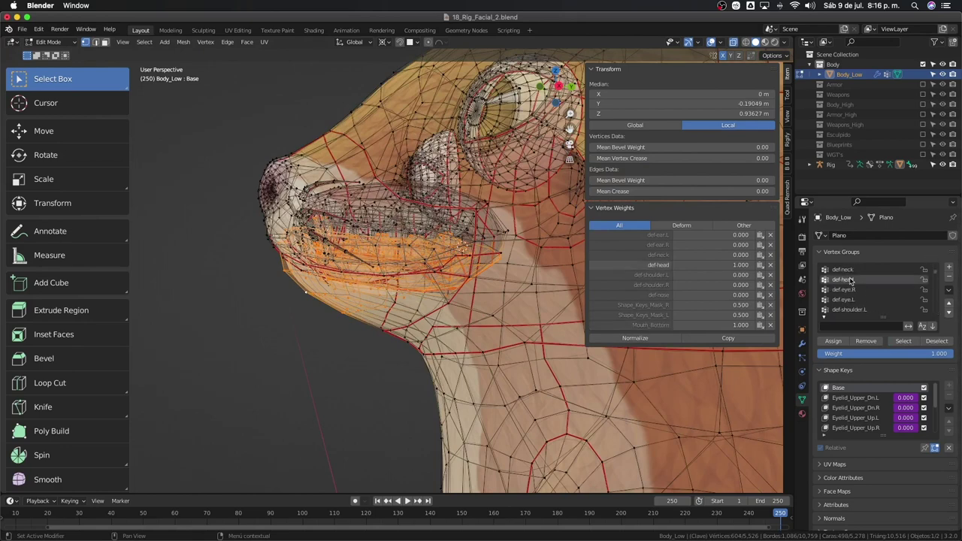
{"action": "left_click", "coordinate": [866, 342]}
{"action": "mouse_move", "coordinate": [451, 316]}
{"action": "middle_mouse_down"}
{"action": "mouse_move", "coordinate": [494, 316]}
{"action": "mouse_move", "coordinate": [473, 325]}
{"action": "mouse_move", "coordinate": [519, 320]}
{"action": "middle_mouse_up"}
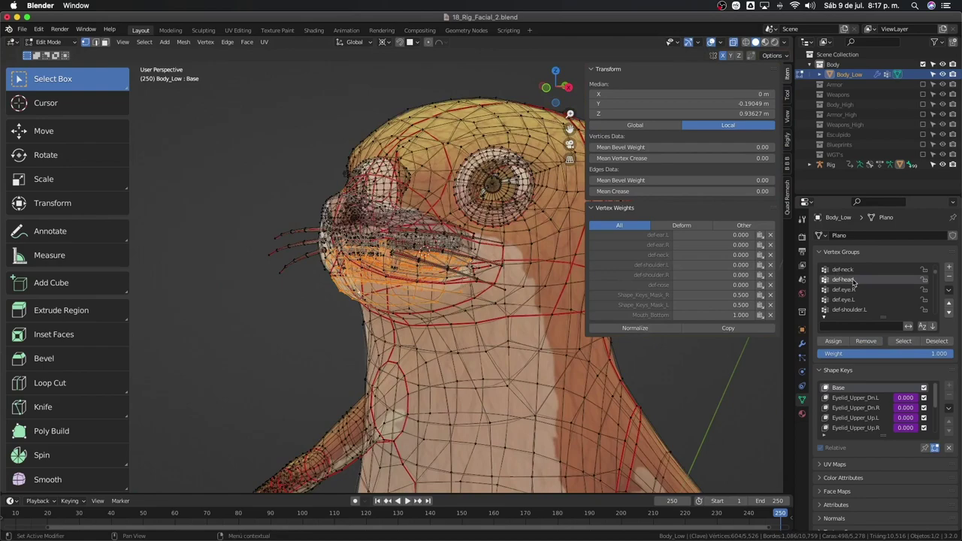
{"action": "middle_click_drag", "start_coordinate": [466, 338], "coordinate": [409, 338]}
{"action": "key", "text": "Tab"}
- Select the rig in right-side view and make the DEF bone layer visible
{"action": "left_click", "coordinate": [425, 223]}
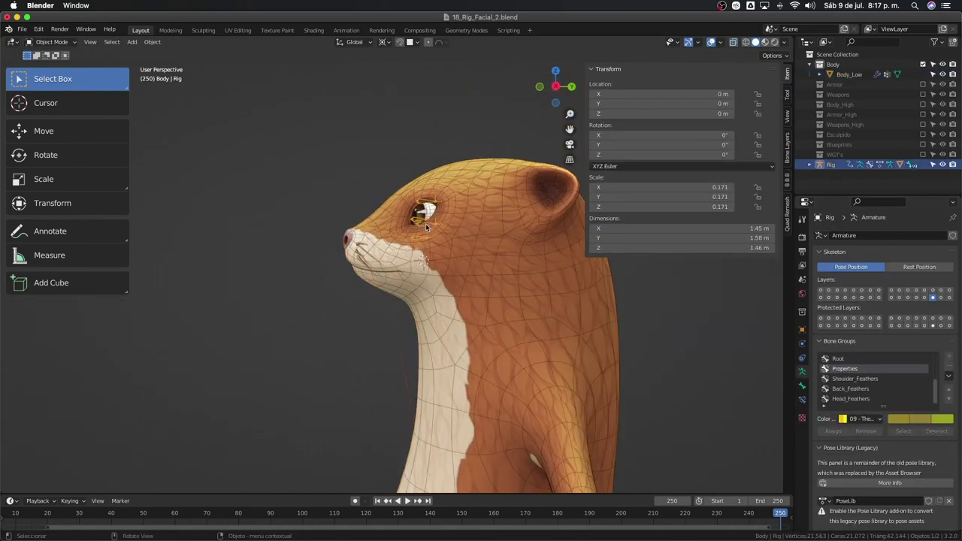
{"action": "key", "text": "KP_3"}
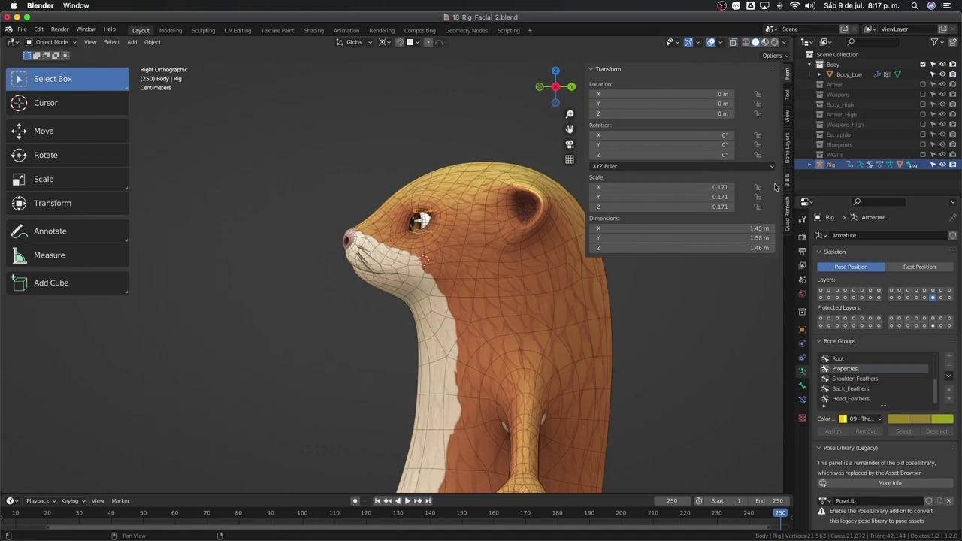
{"action": "left_click", "coordinate": [786, 150]}
{"action": "left_click", "coordinate": [594, 199]}
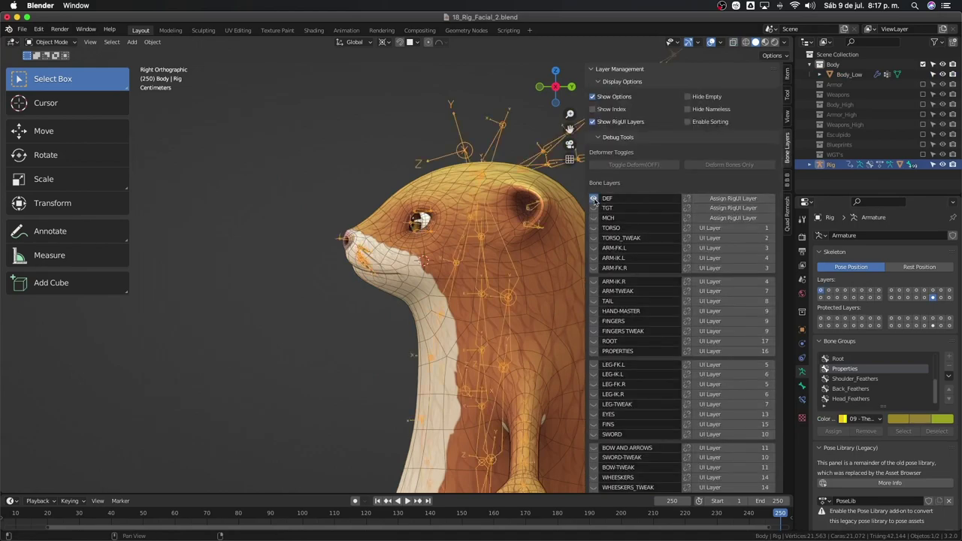
{"action": "scroll", "coordinate": [445, 280], "scroll_direction": "up", "scroll_amount": 3}
{"action": "middle_click_drag", "start_coordinate": [457, 228], "coordinate": [452, 276], "text": "shift"}
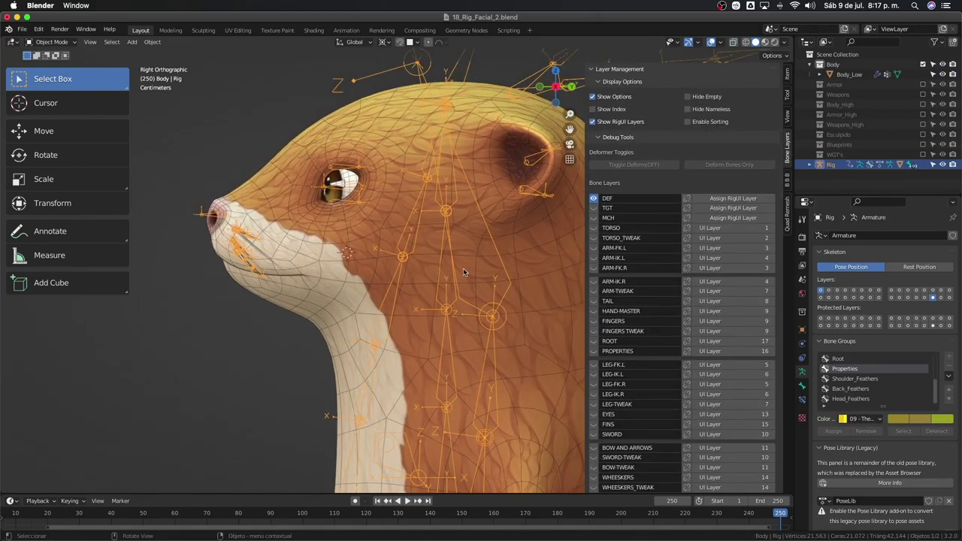
- Enter Edit Mode on the rig, framing the head in right-side orthographic view
{"action": "key", "text": "Tab"}
{"action": "scroll", "coordinate": [348, 258], "scroll_direction": "up", "scroll_amount": 1}
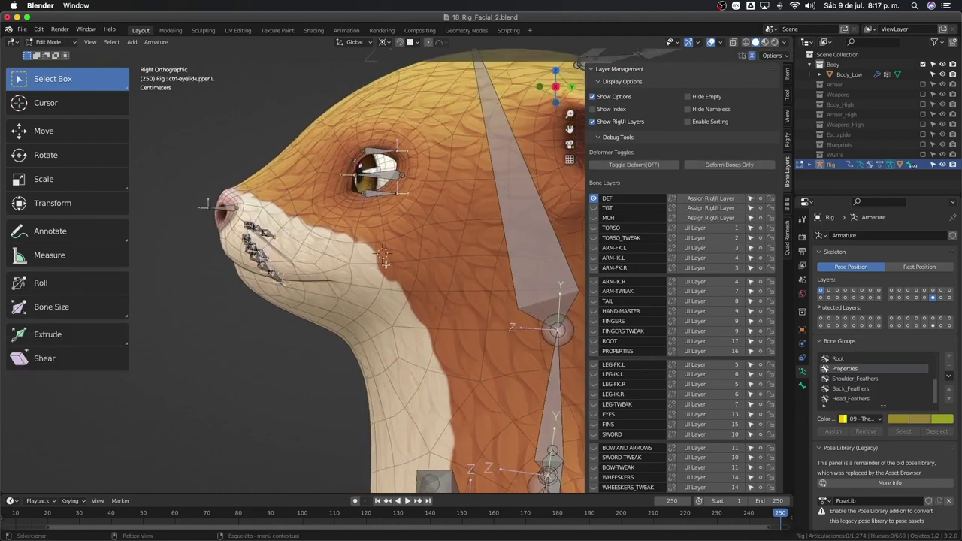
{"action": "scroll", "coordinate": [378, 251], "scroll_direction": "up", "scroll_amount": 2}
{"action": "middle_click_drag", "start_coordinate": [368, 256], "coordinate": [489, 255], "text": "alt"}
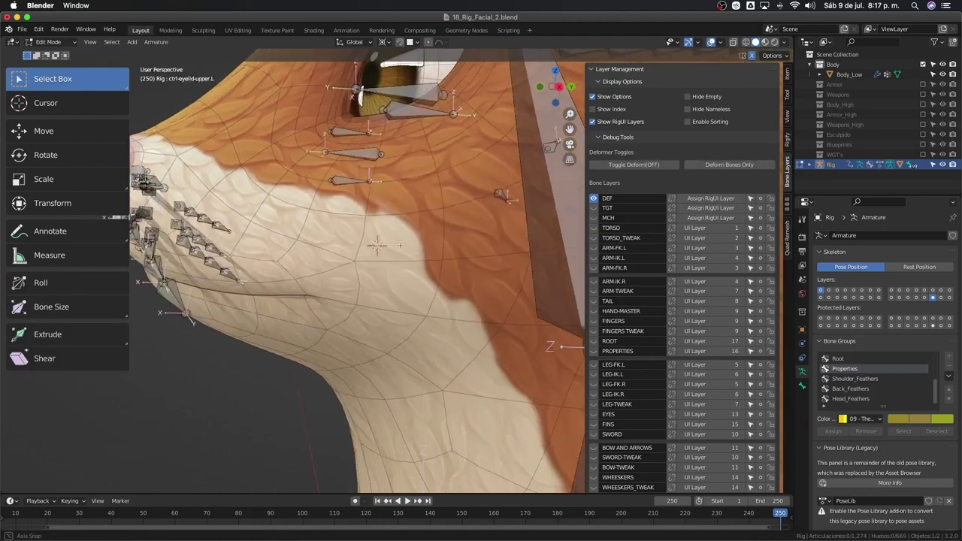
{"action": "key", "text": "KP_3"}
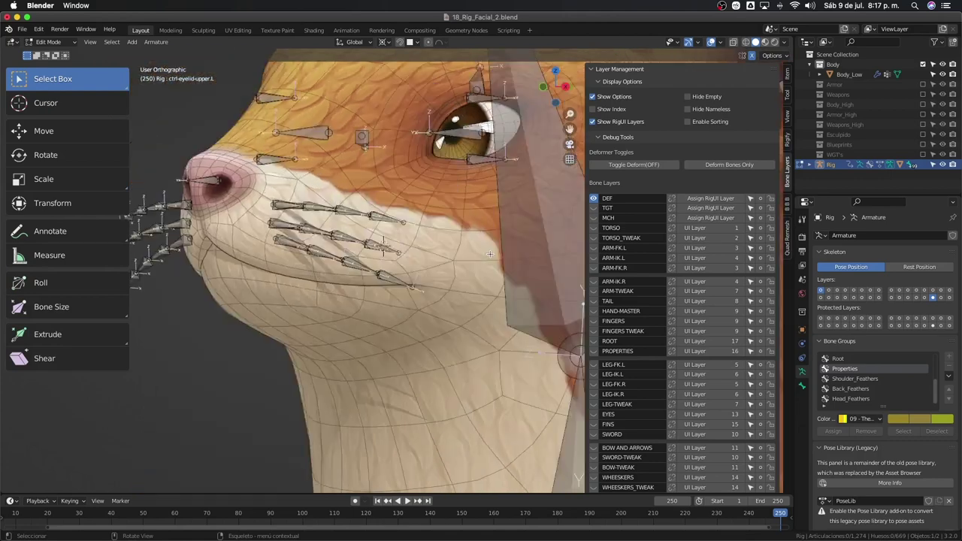
{"action": "scroll", "coordinate": [399, 262], "scroll_direction": "down", "scroll_amount": 2}
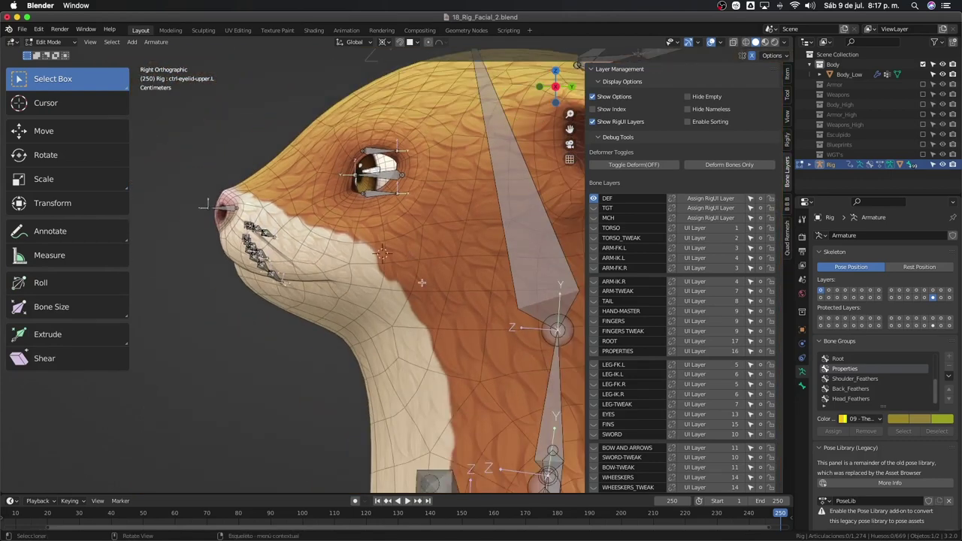
{"action": "left_click", "coordinate": [422, 282]}
{"action": "scroll", "coordinate": [422, 283], "scroll_direction": "down", "scroll_amount": 3}
- Add a bone at the head, rotate it 90° on X, and scale it along the jaw
{"action": "left_click", "coordinate": [376, 191]}
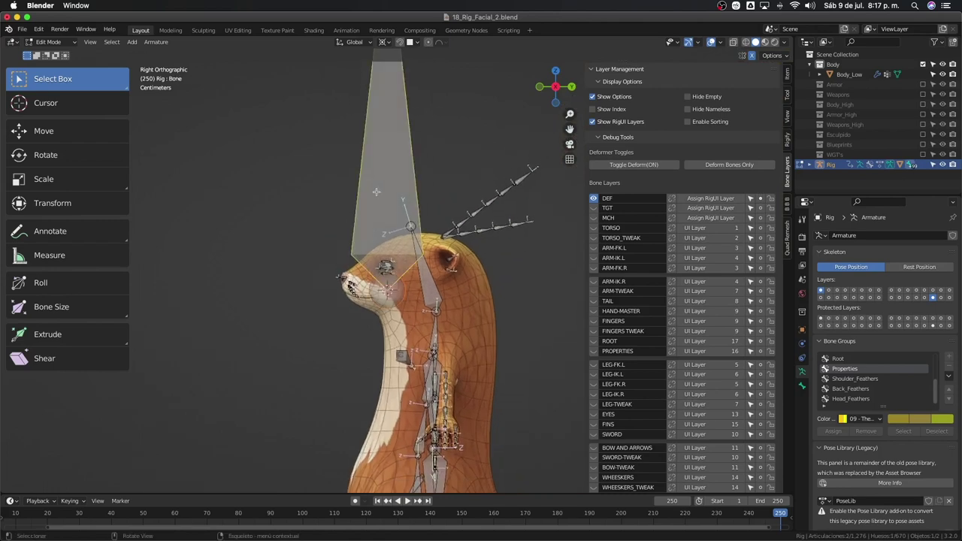
{"action": "type", "text": "rx90"}
{"action": "scroll", "coordinate": [377, 193], "scroll_direction": "up", "scroll_amount": 2}
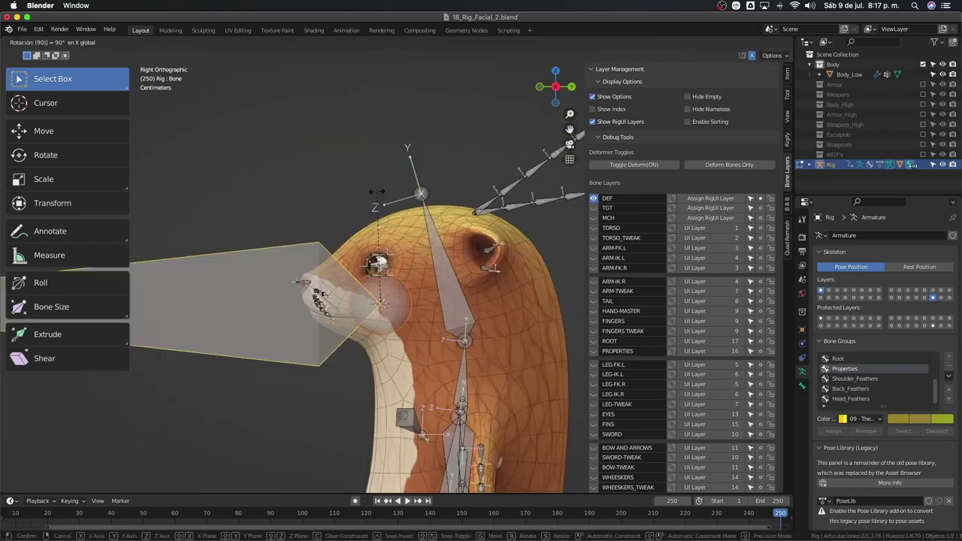
{"action": "key", "text": "Return"}
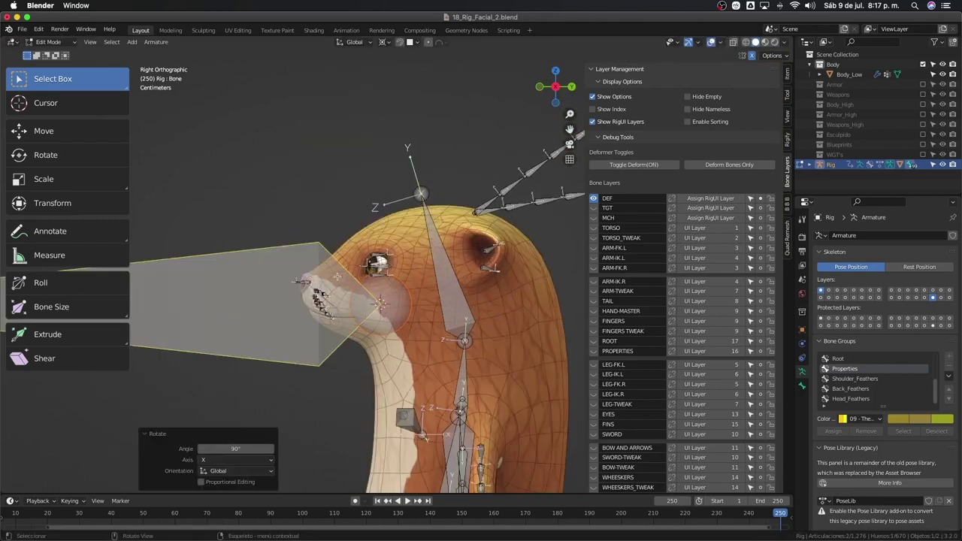
{"action": "key", "text": "s"}
{"action": "left_click", "coordinate": [348, 314]}
{"action": "key", "text": "s"}
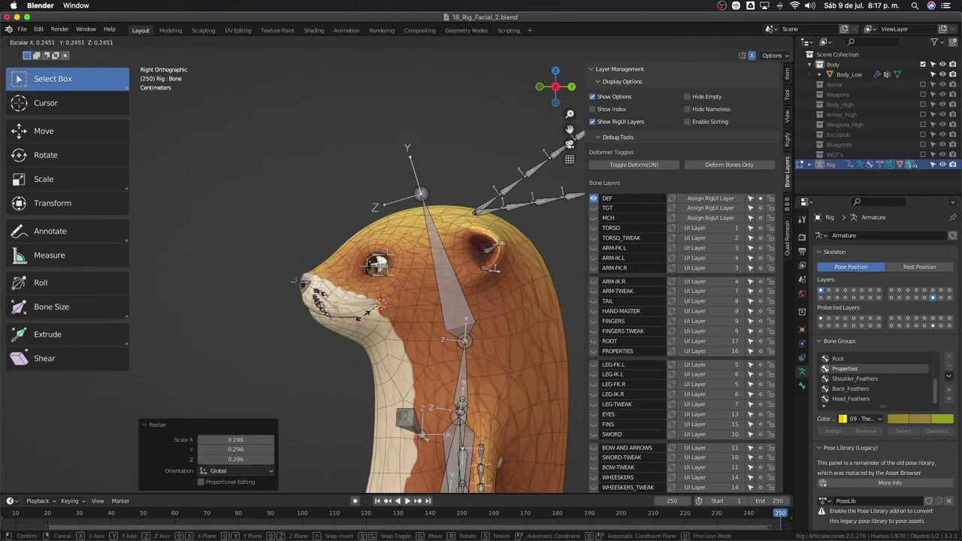
{"action": "scroll", "coordinate": [359, 317], "scroll_direction": "up", "scroll_amount": 3}
{"action": "left_click", "coordinate": [326, 360]}
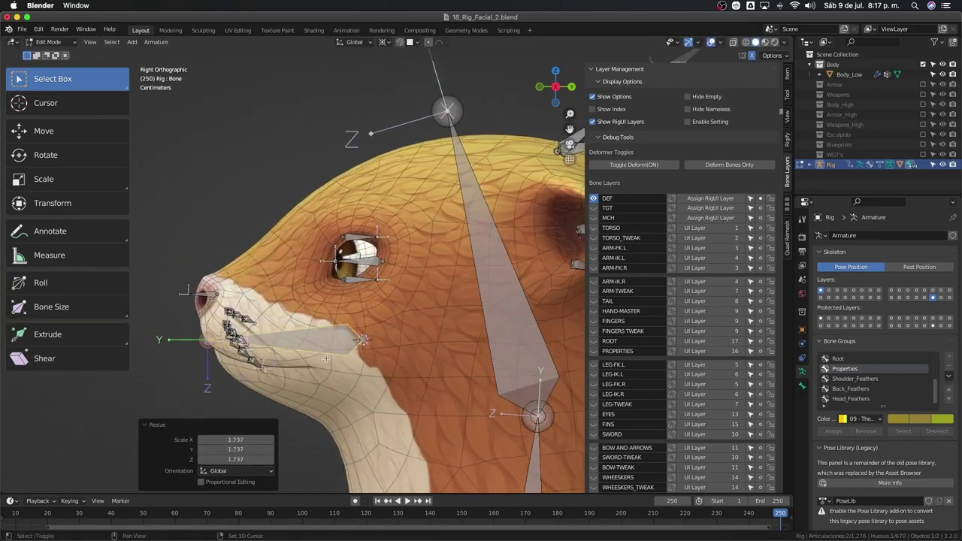
- Recalculate the new bone's roll to Global +Z Axis
{"action": "key", "text": "ctrl+n"}
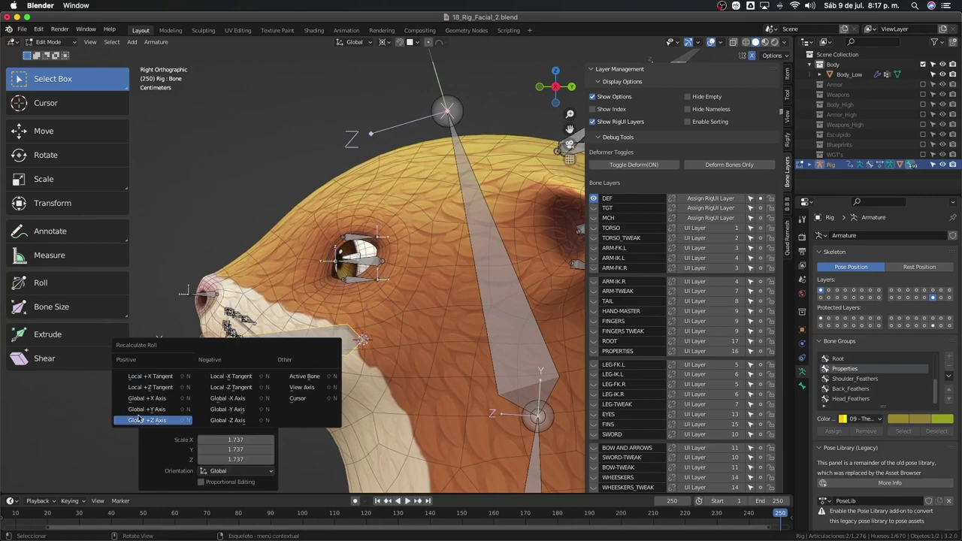
{"action": "left_click", "coordinate": [158, 421]}
{"action": "scroll", "coordinate": [289, 388], "scroll_direction": "down", "scroll_amount": 2}
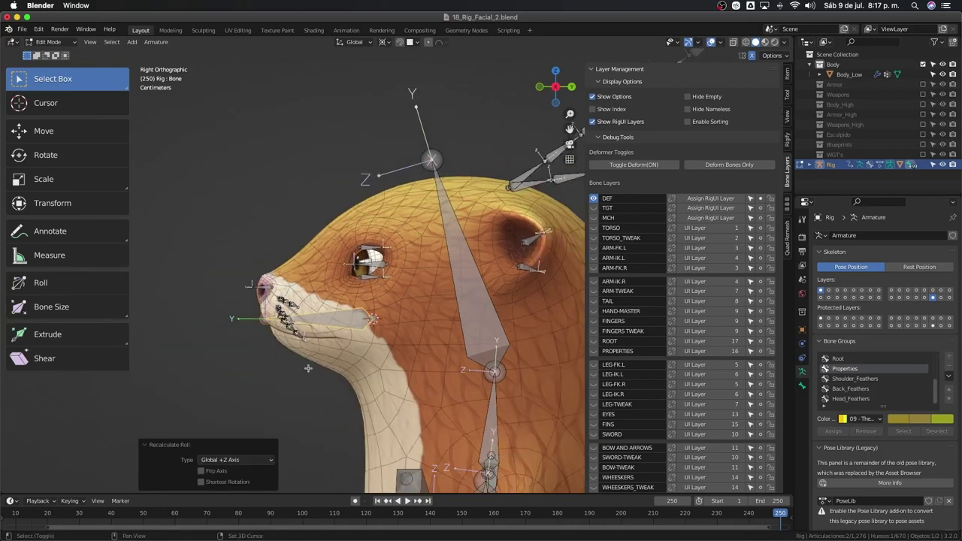
{"action": "scroll", "coordinate": [288, 388], "scroll_direction": "down", "scroll_amount": 2}
{"action": "scroll", "coordinate": [289, 391], "scroll_direction": "up", "scroll_amount": 3}
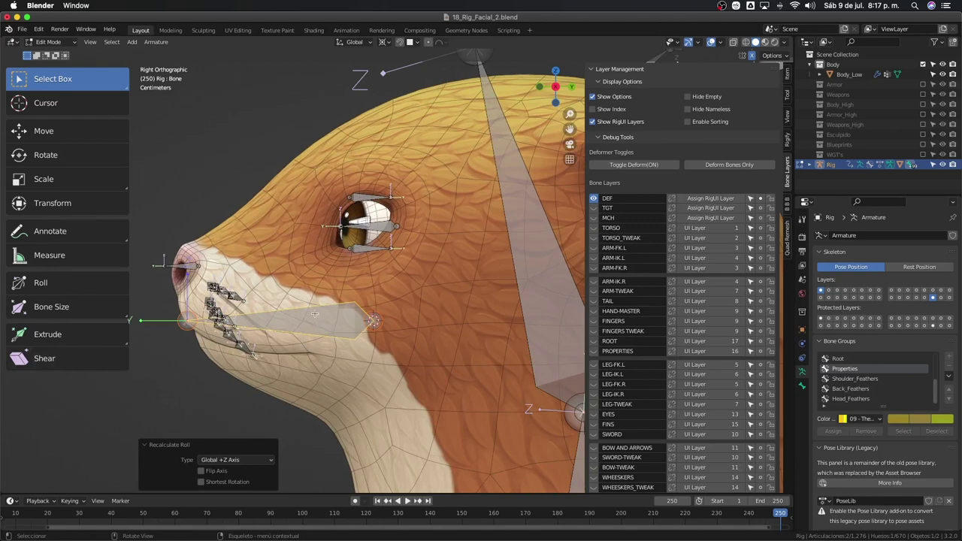
- Name the new jaw bone def-jaw, select def-head then def-jaw, and center the head
{"action": "left_click", "coordinate": [802, 386]}
{"action": "type", "text": "def-jaw"}
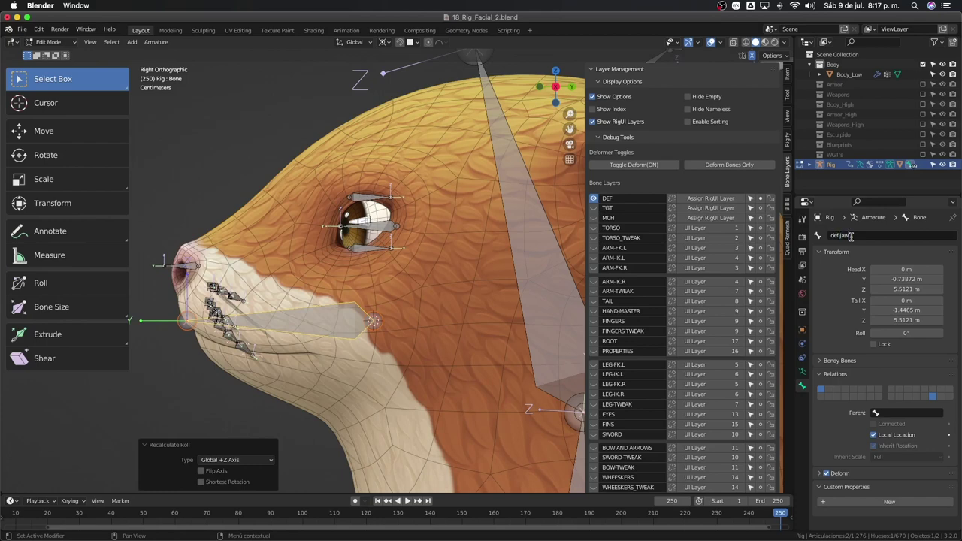
{"action": "key", "text": "Return"}
{"action": "left_click", "coordinate": [540, 244]}
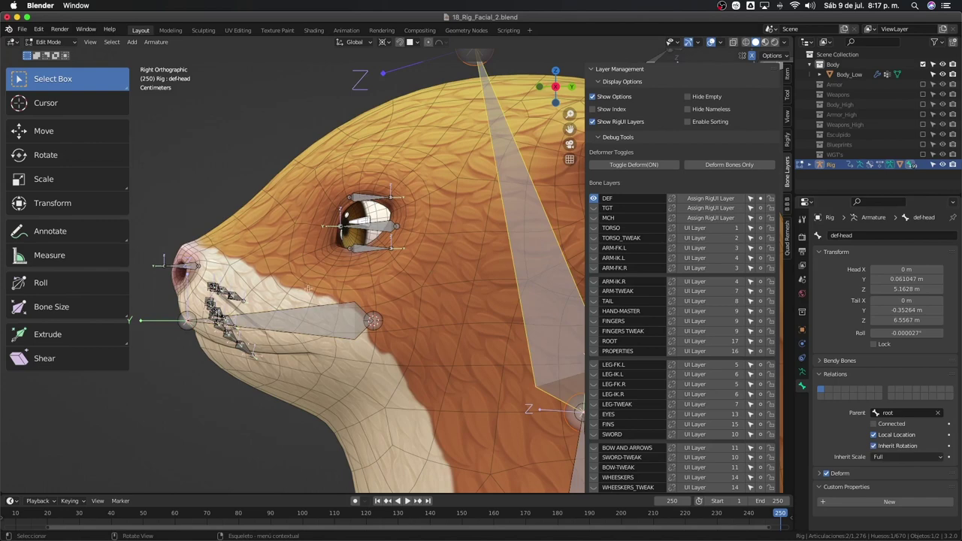
{"action": "left_click", "coordinate": [291, 323]}
{"action": "scroll", "coordinate": [290, 324], "scroll_direction": "down", "scroll_amount": 1}
{"action": "middle_click_drag", "start_coordinate": [333, 330], "coordinate": [363, 238], "text": "shift"}
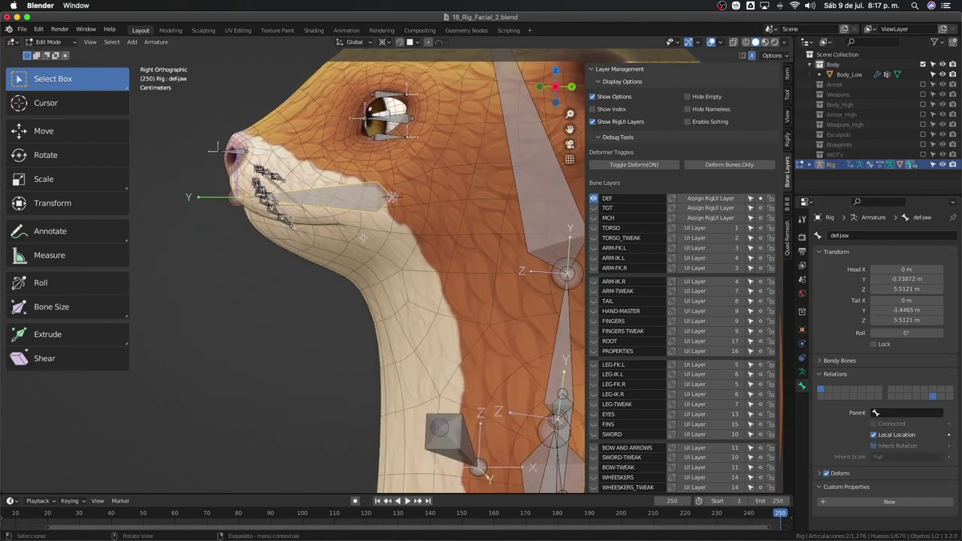
{"action": "key", "text": "ctrl+Tab"}
- In Object Mode, select Body_Low and review its Esqueleto modifier and def-jaw vertex group
{"action": "left_click", "coordinate": [285, 268]}
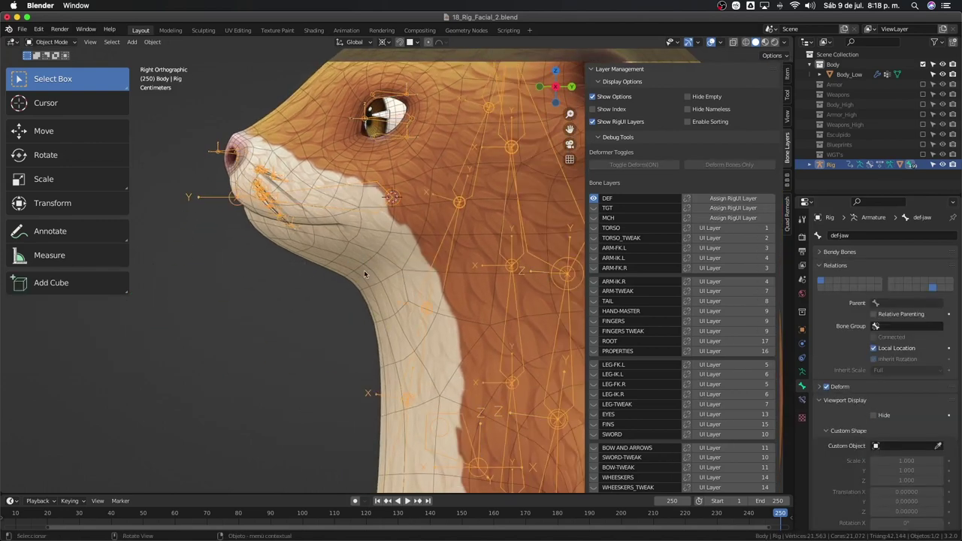
{"action": "left_click", "coordinate": [369, 272]}
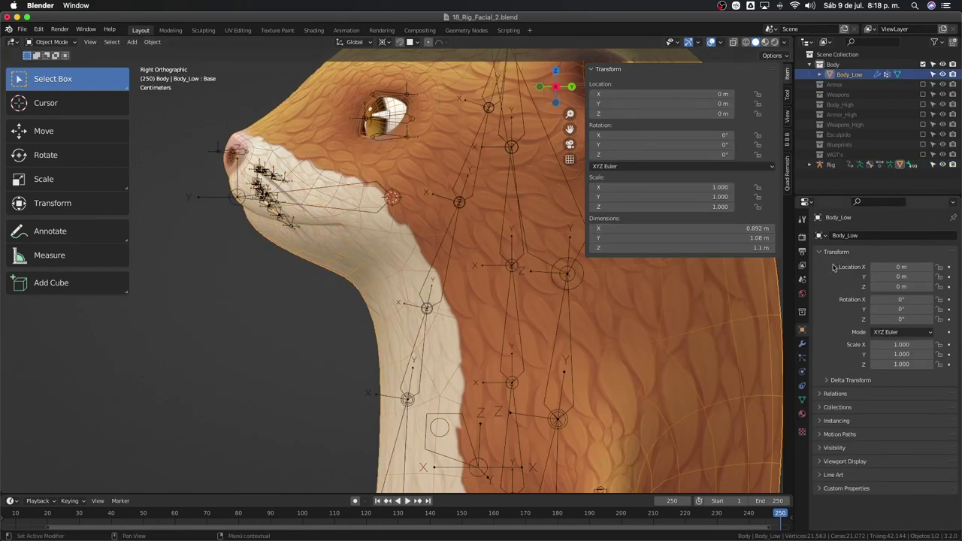
{"action": "left_click", "coordinate": [803, 344]}
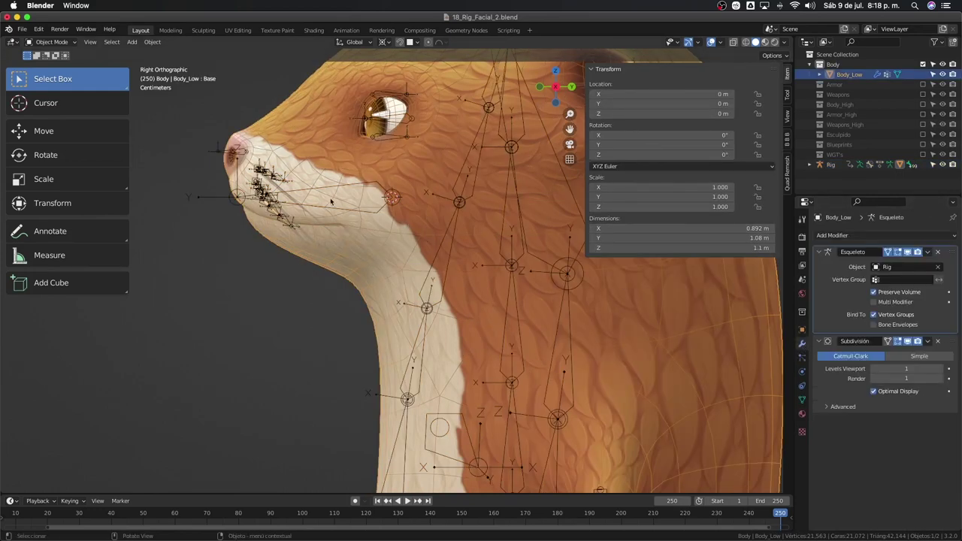
{"action": "left_click", "coordinate": [801, 400]}
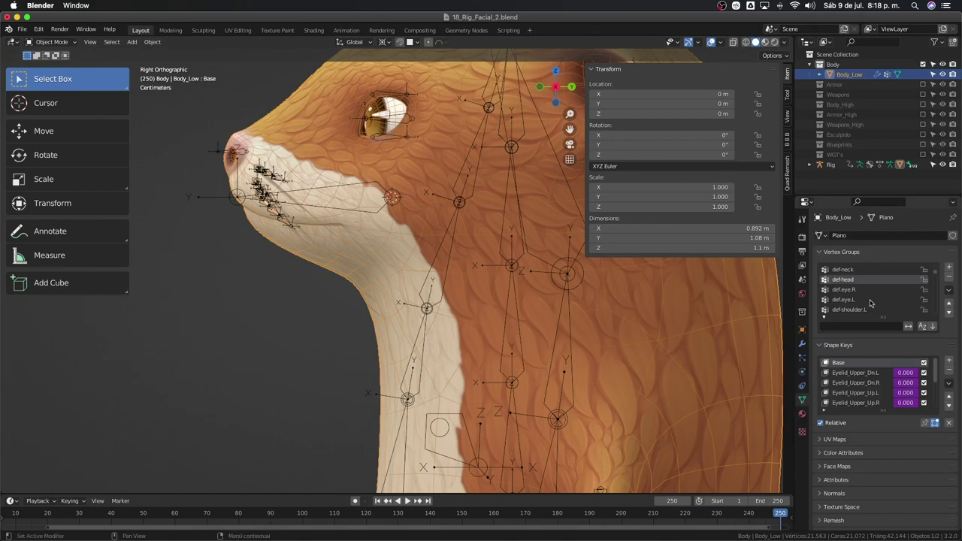
{"action": "scroll", "coordinate": [871, 303], "scroll_direction": "down", "scroll_amount": 5}
{"action": "scroll", "coordinate": [871, 303], "scroll_direction": "down", "scroll_amount": 3}
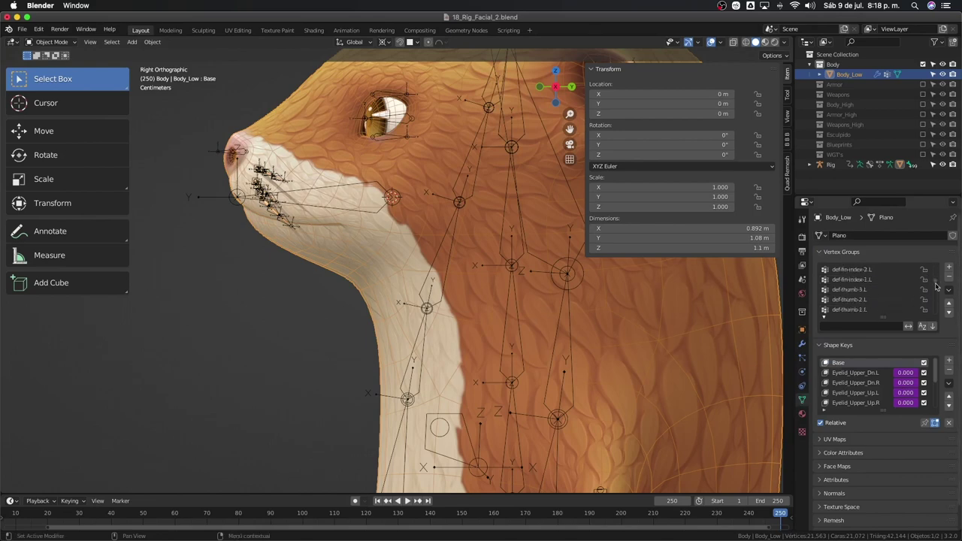
{"action": "scroll", "coordinate": [937, 285], "scroll_direction": "down", "scroll_amount": 5}
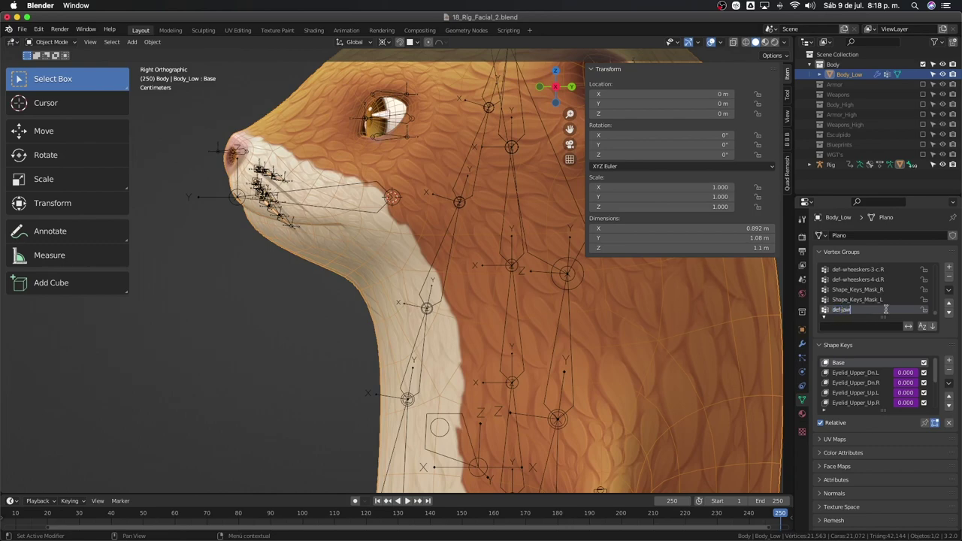
- Select the Rig, enter Pose Mode, and select the jaw bone
{"action": "left_click", "coordinate": [365, 216]}
{"action": "key", "text": "ctrl+Tab"}
{"action": "left_click", "coordinate": [365, 216]}
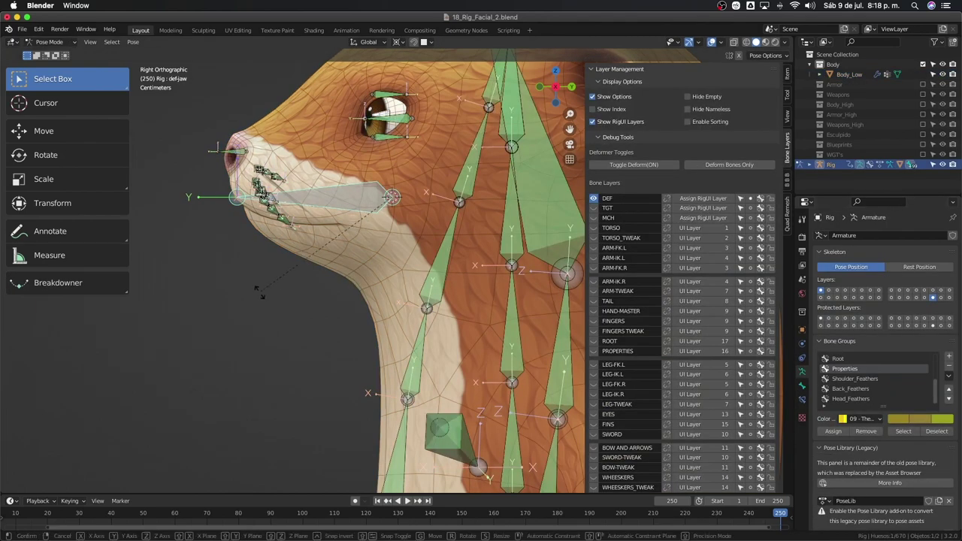
{"action": "key", "text": "r"}
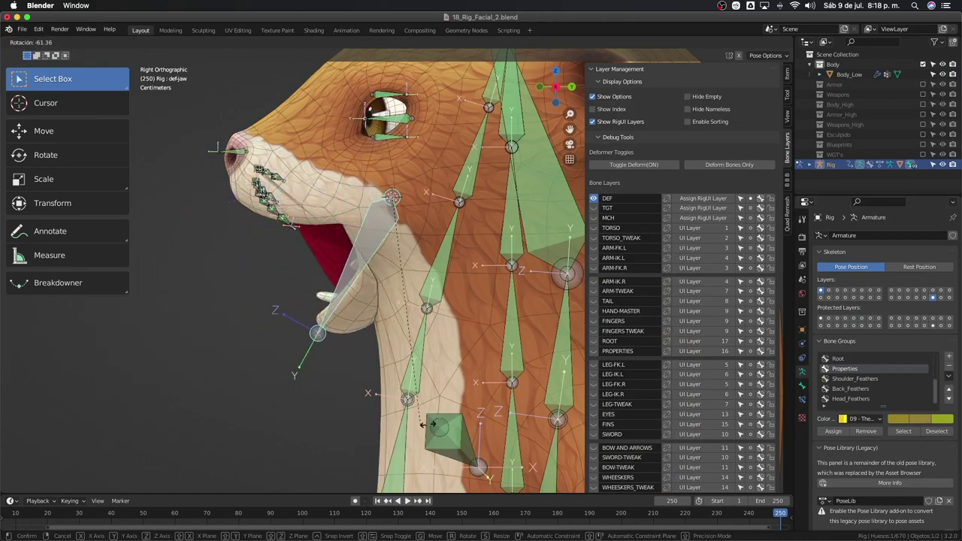
{"action": "left_click", "coordinate": [332, 358]}
{"action": "mouse_move", "coordinate": [331, 359]}
{"action": "middle_mouse_down"}
{"action": "mouse_move", "coordinate": [384, 350]}
{"action": "mouse_move", "coordinate": [367, 375]}
{"action": "middle_mouse_up"}
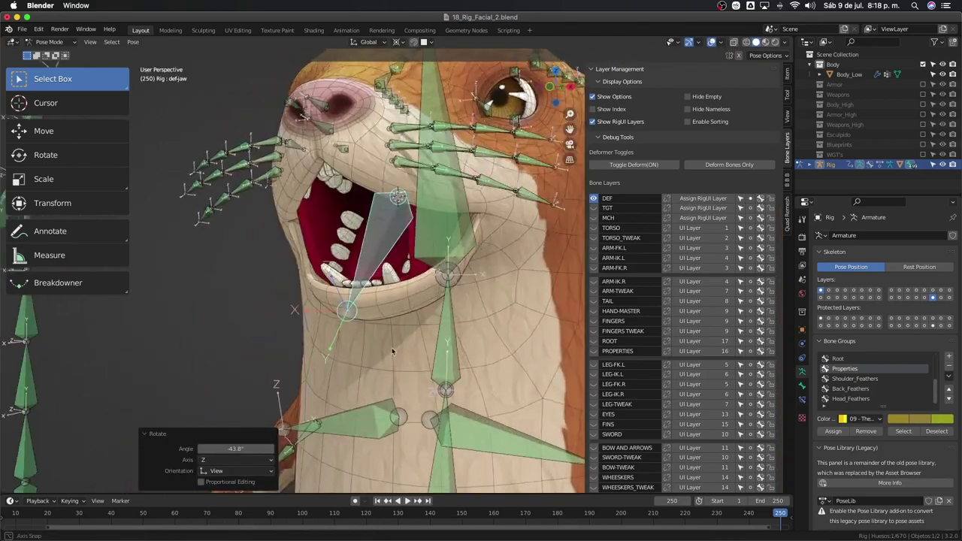
{"action": "key", "text": "r"}
{"action": "key", "text": "x"}
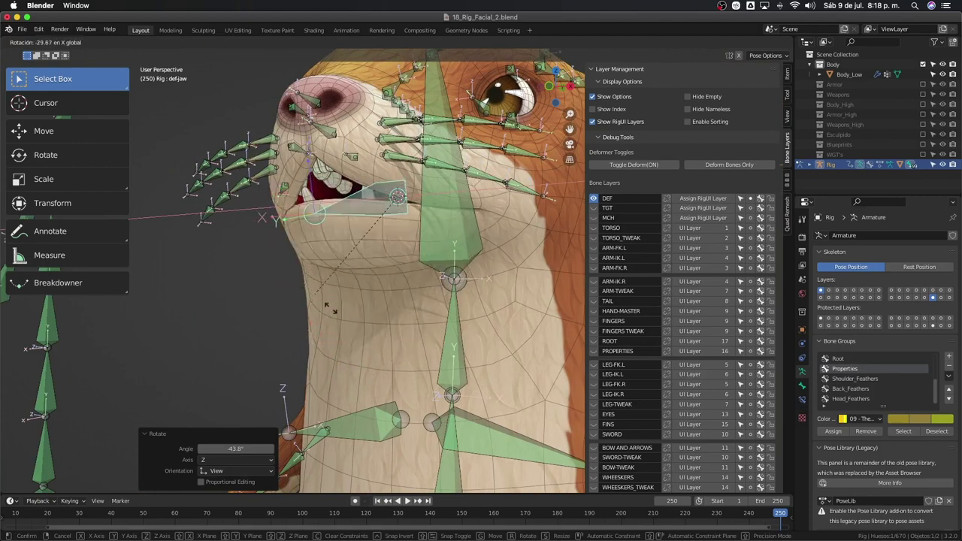
{"action": "left_click", "coordinate": [399, 339]}
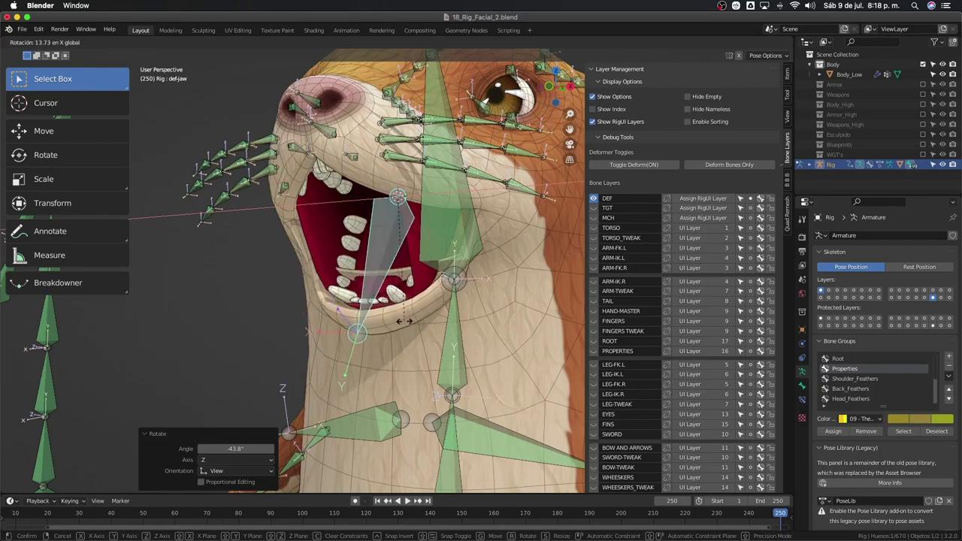
{"action": "mouse_move", "coordinate": [399, 339]}
{"action": "middle_mouse_down"}
{"action": "mouse_move", "coordinate": [330, 328]}
{"action": "mouse_move", "coordinate": [402, 333]}
{"action": "middle_mouse_up"}
{"action": "key", "text": "r"}
{"action": "key", "text": "x"}
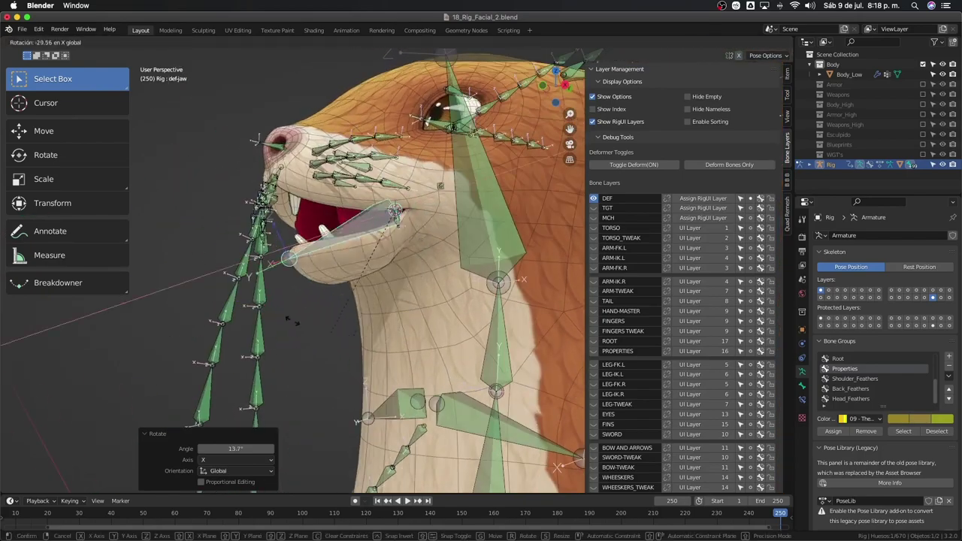
{"action": "left_click", "coordinate": [402, 320]}
{"action": "mouse_move", "coordinate": [402, 320]}
{"action": "middle_mouse_down"}
{"action": "mouse_move", "coordinate": [421, 306]}
{"action": "mouse_move", "coordinate": [411, 286]}
{"action": "mouse_move", "coordinate": [464, 289]}
{"action": "mouse_move", "coordinate": [314, 246]}
{"action": "middle_mouse_up"}
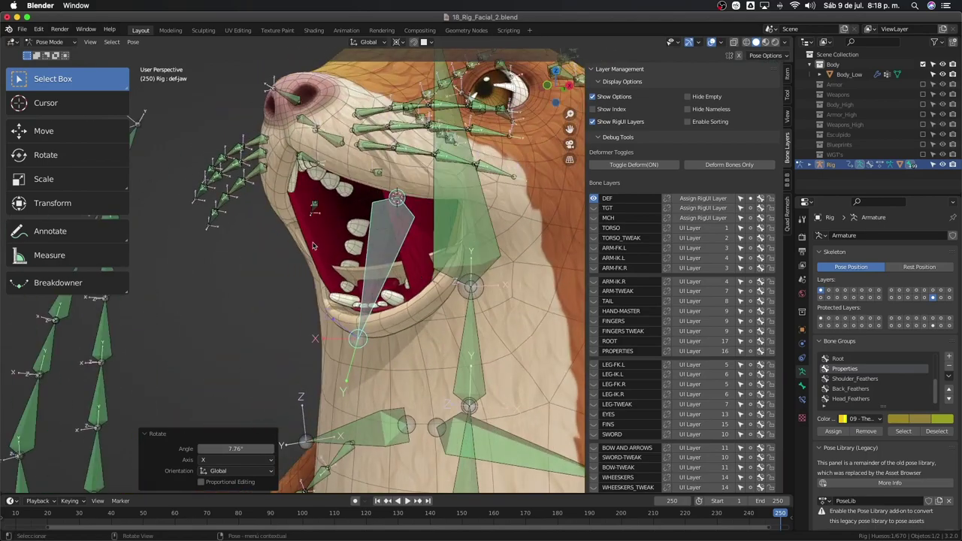
{"action": "middle_click_drag", "start_coordinate": [371, 248], "coordinate": [327, 238]}
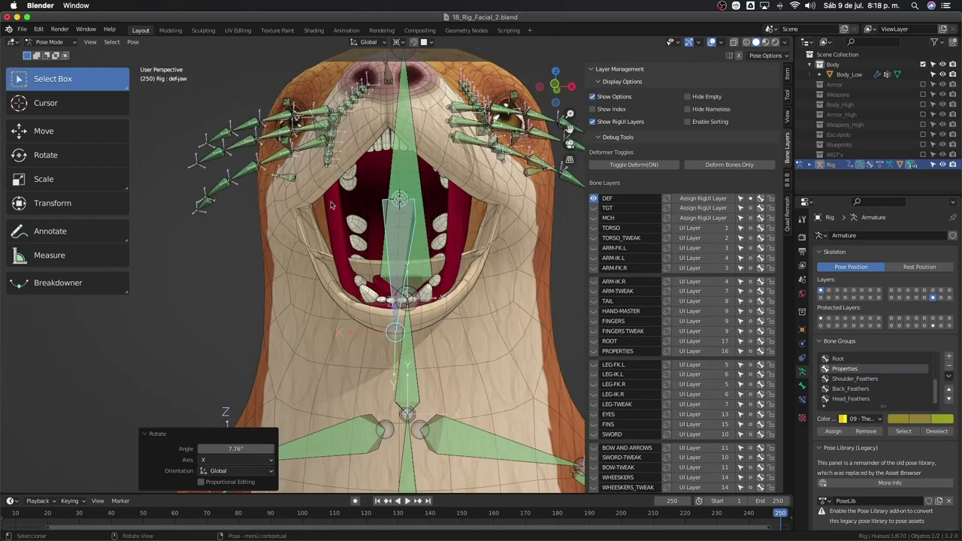
{"action": "middle_click_drag", "start_coordinate": [334, 212], "coordinate": [348, 212]}
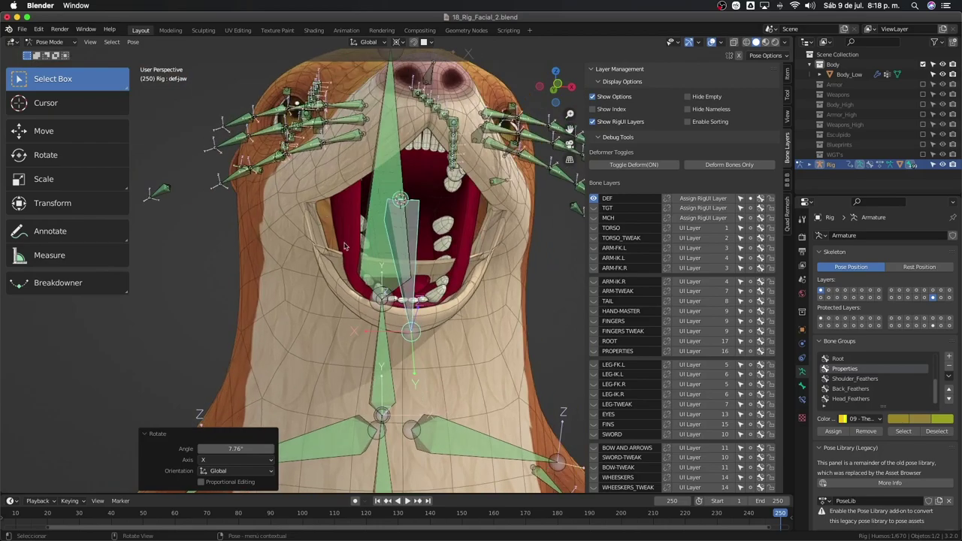
{"action": "mouse_move", "coordinate": [345, 246]}
{"action": "middle_mouse_down"}
{"action": "mouse_move", "coordinate": [256, 293]}
{"action": "mouse_move", "coordinate": [335, 286]}
{"action": "middle_mouse_up"}
{"action": "middle_click_drag", "start_coordinate": [600, 310], "coordinate": [314, 263]}
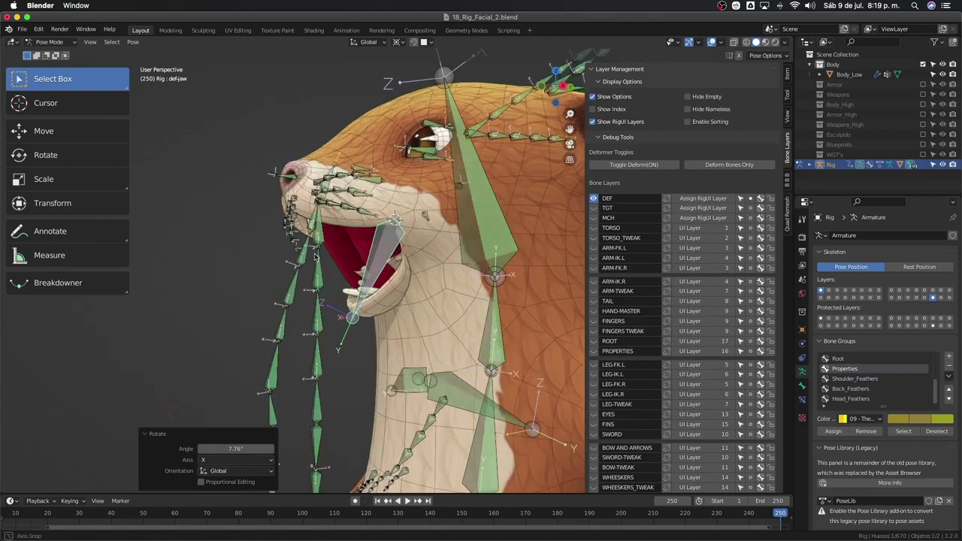
- Reset the jaw bone to rest, trial an X rotation, and show its transform values
{"action": "key", "text": "alt+r"}
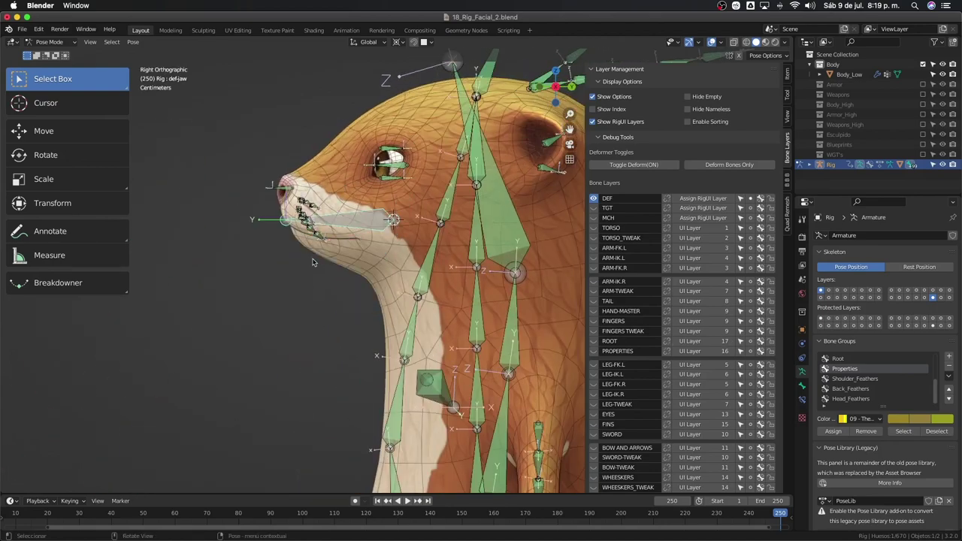
{"action": "key", "text": "r"}
{"action": "key", "text": "x"}
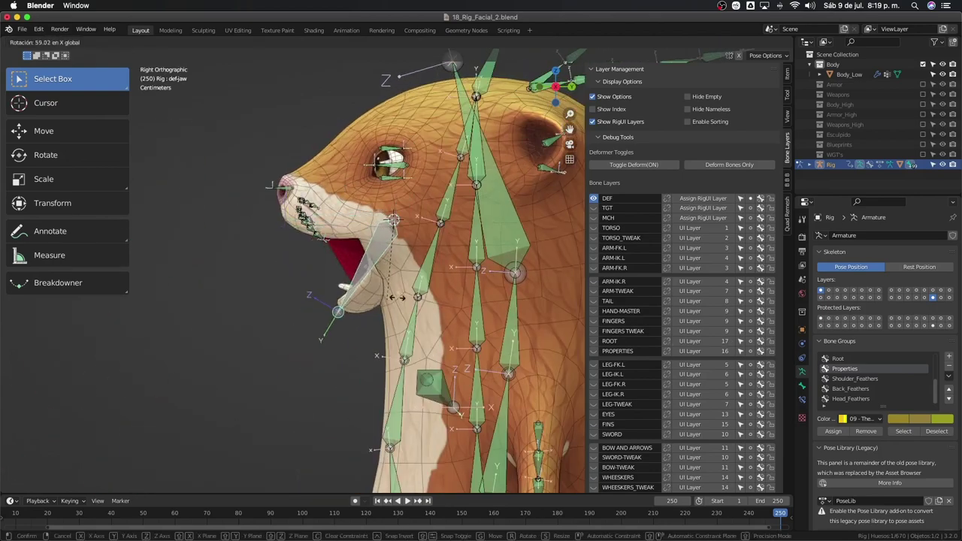
{"action": "right_click", "coordinate": [398, 297]}
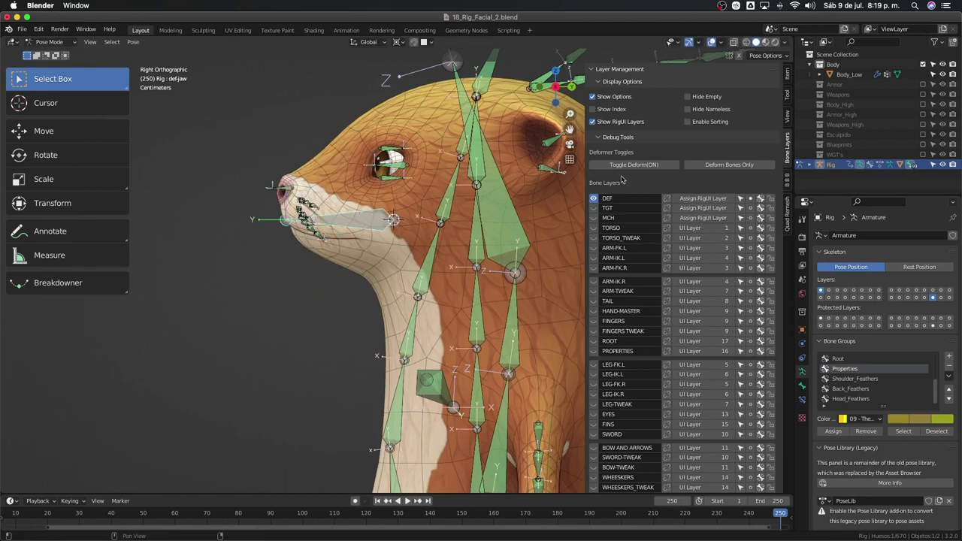
{"action": "left_click", "coordinate": [787, 73]}
- Try several jaw rotations, cancel each, and list the bone's rotation mode options
{"action": "key", "text": "r"}
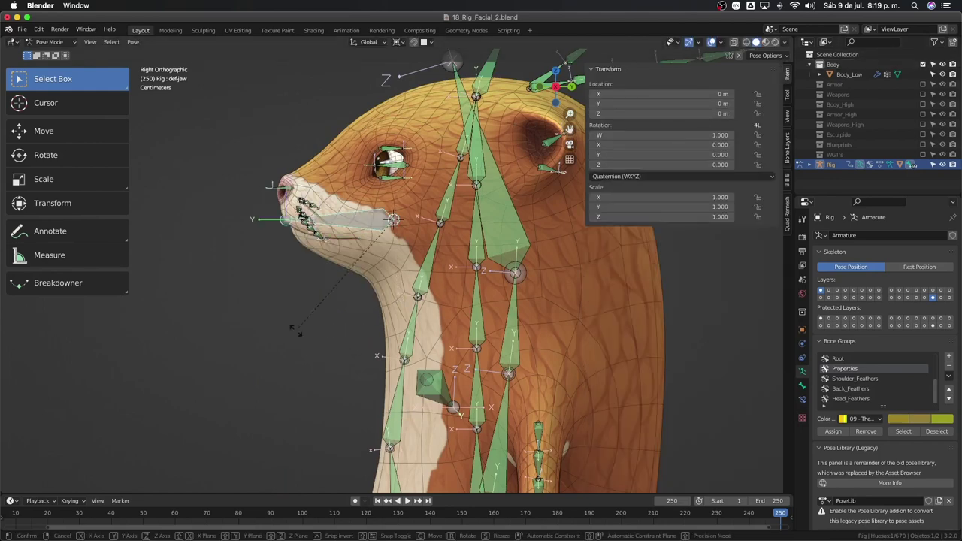
{"action": "right_click", "coordinate": [353, 327]}
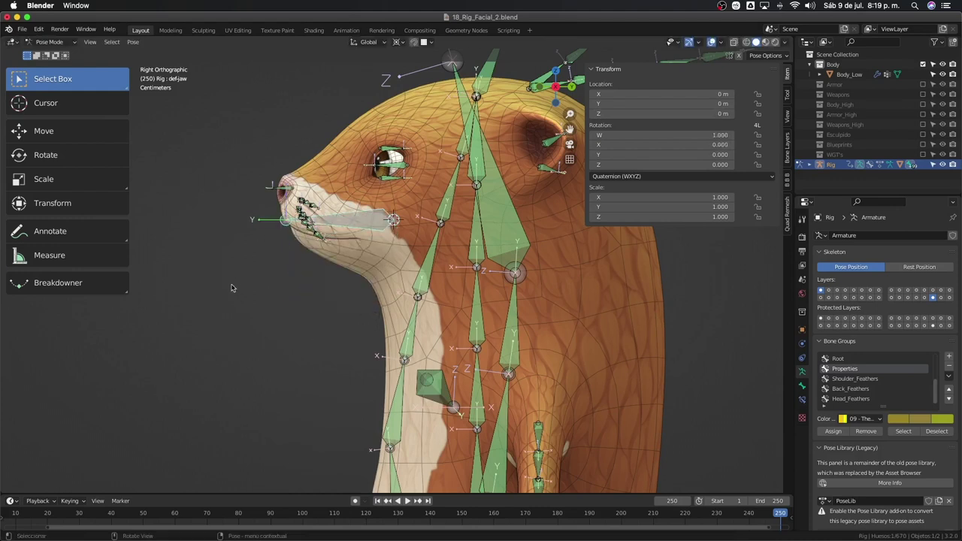
{"action": "key", "text": "r"}
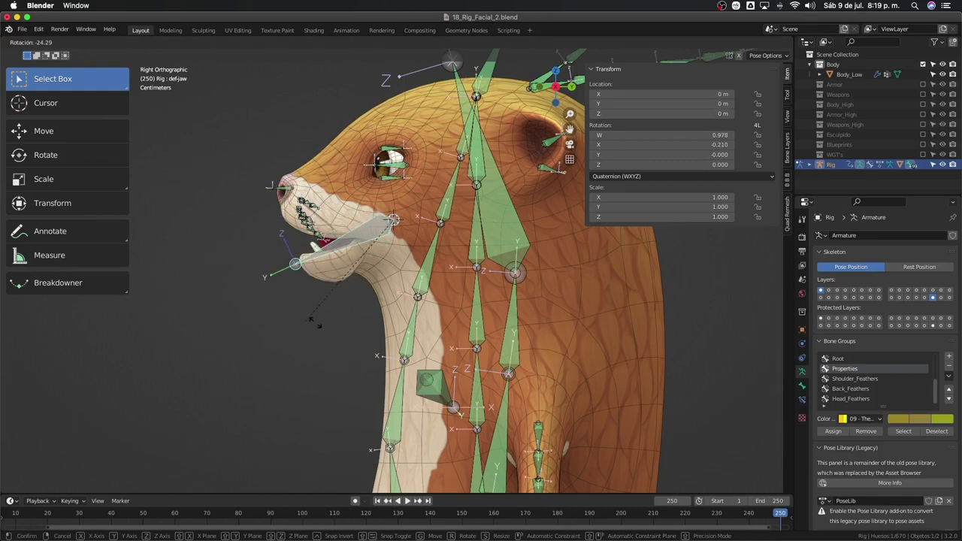
{"action": "right_click", "coordinate": [374, 308]}
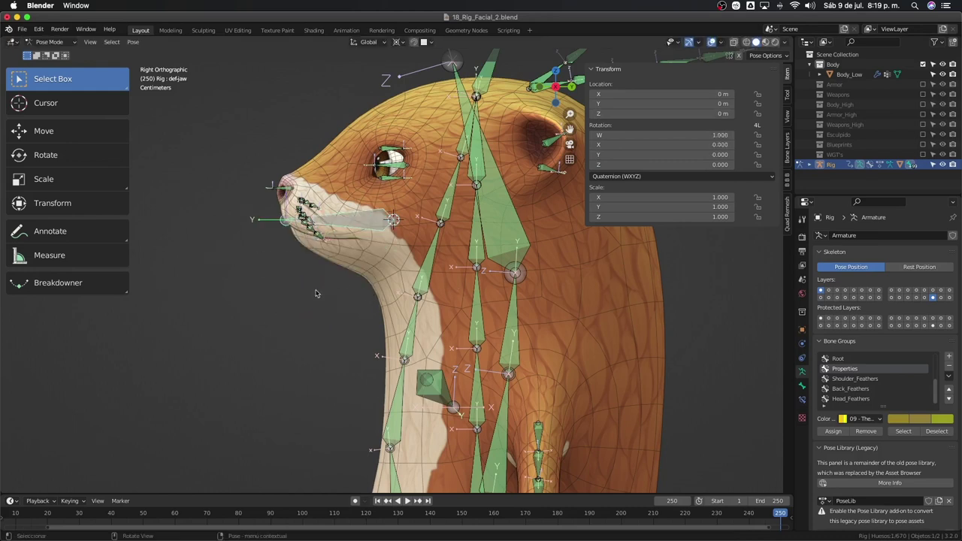
{"action": "key", "text": "r"}
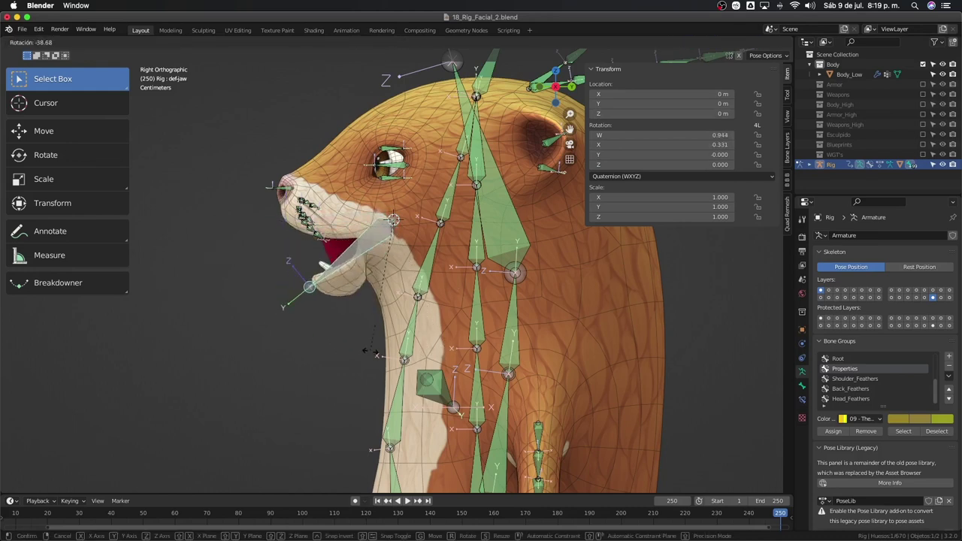
{"action": "right_click", "coordinate": [482, 271]}
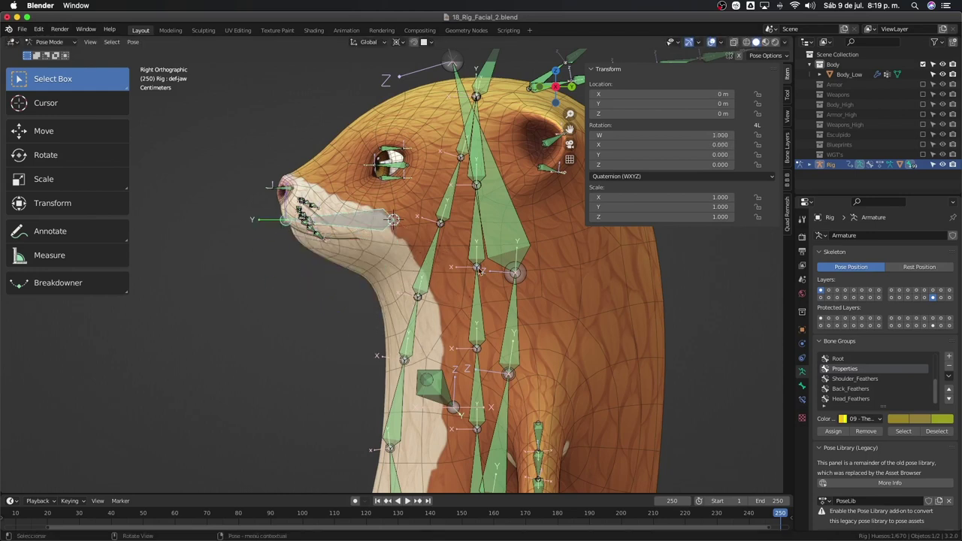
{"action": "left_click", "coordinate": [659, 176]}
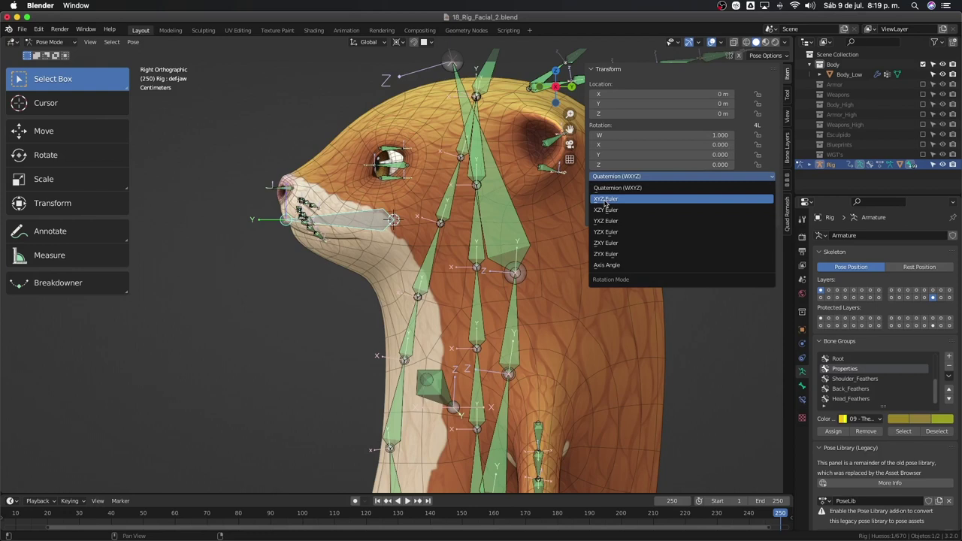
- Switch the jaw bone to XYZ Euler rotation and rotate it open around X
{"action": "left_click", "coordinate": [605, 200]}
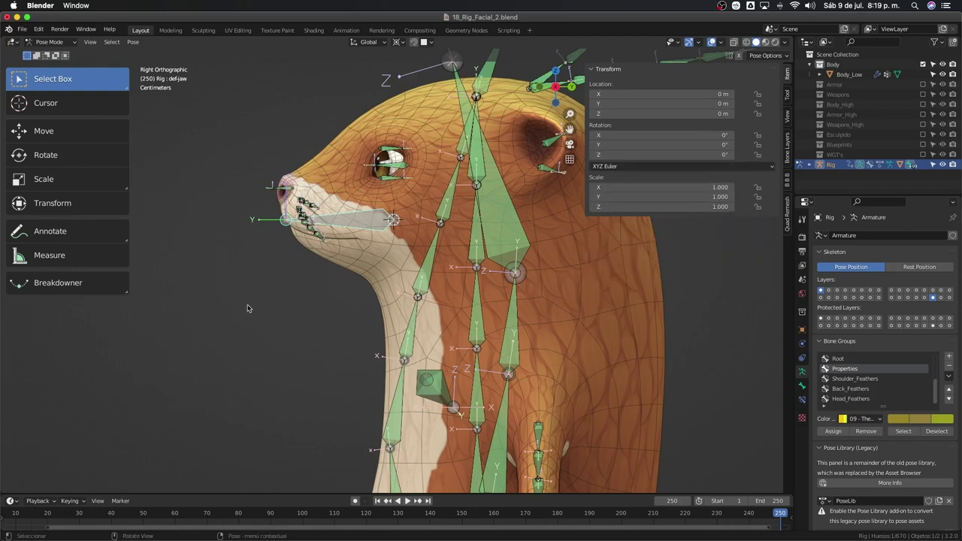
{"action": "key", "text": "r"}
{"action": "key", "text": "x"}
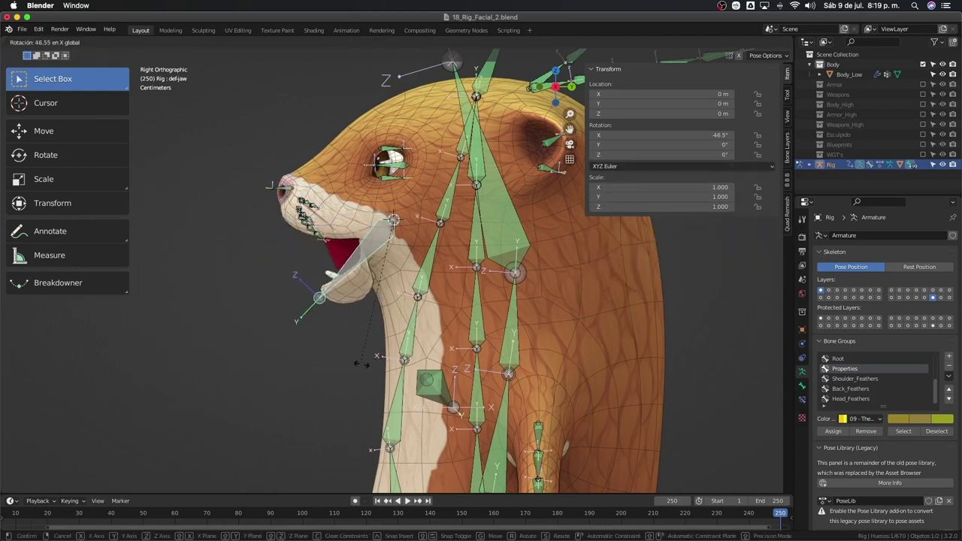
{"action": "left_click", "coordinate": [382, 358]}
{"action": "middle_click_drag", "start_coordinate": [382, 359], "coordinate": [451, 371]}
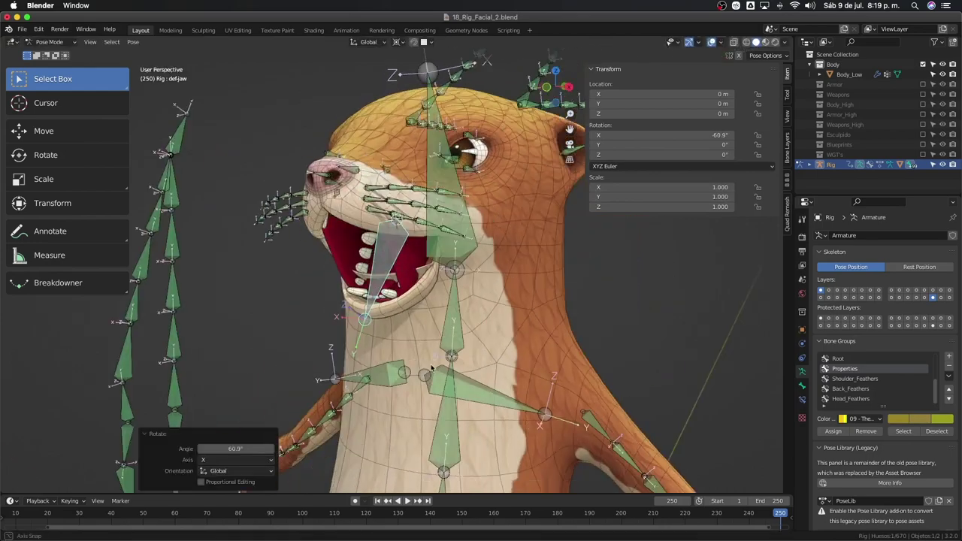
- Trial a local Z twist, cancel it, then readjust the jaw opening from the right side view
{"action": "key", "text": "r"}
{"action": "key", "text": "z"}
{"action": "key", "text": "z"}
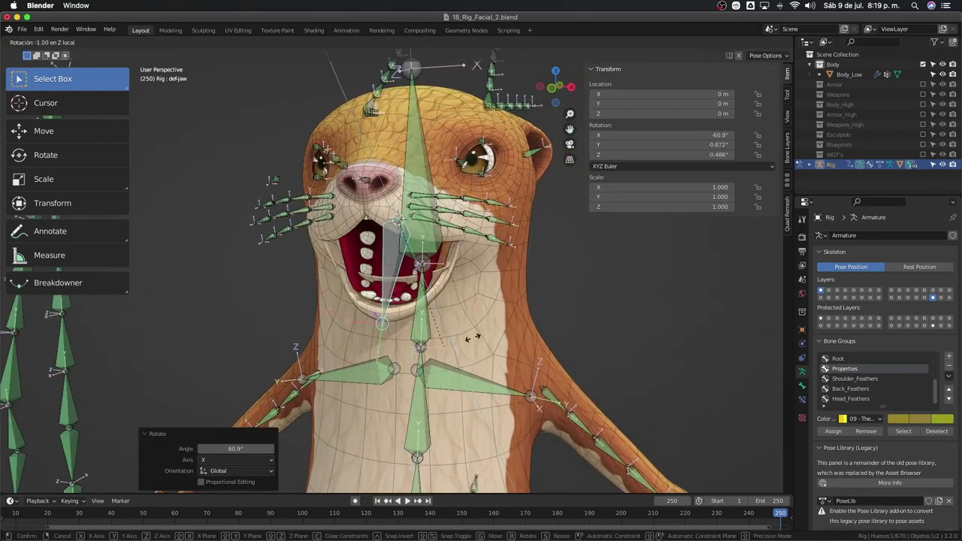
{"action": "right_click", "coordinate": [396, 347]}
{"action": "mouse_move", "coordinate": [396, 346]}
{"action": "middle_mouse_down"}
{"action": "mouse_move", "coordinate": [361, 355]}
{"action": "mouse_move", "coordinate": [355, 325]}
{"action": "middle_mouse_up"}
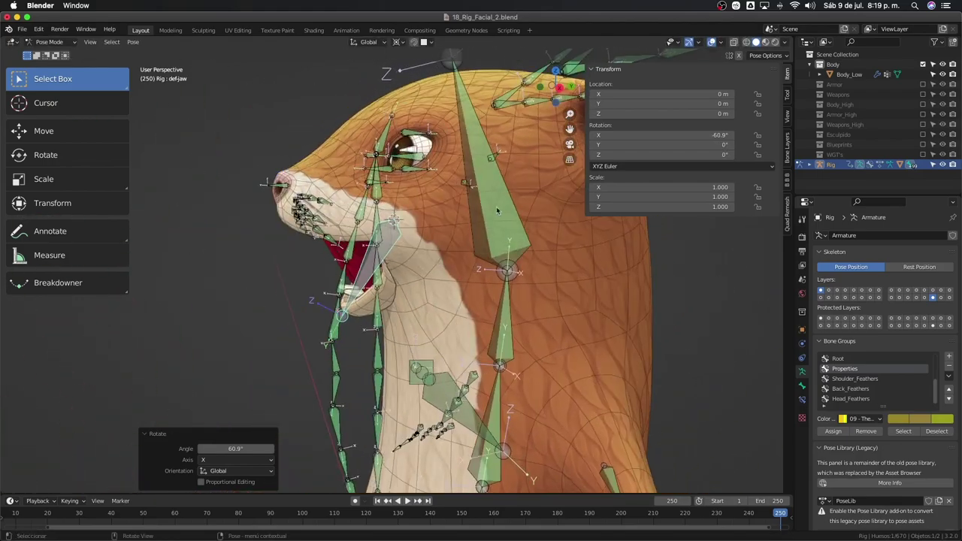
{"action": "key", "text": "KP_3"}
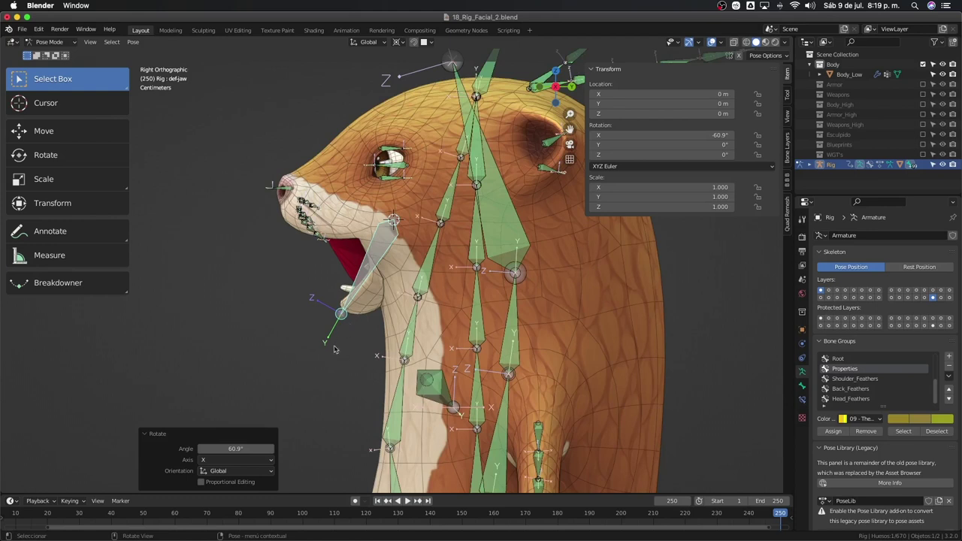
{"action": "key", "text": "r"}
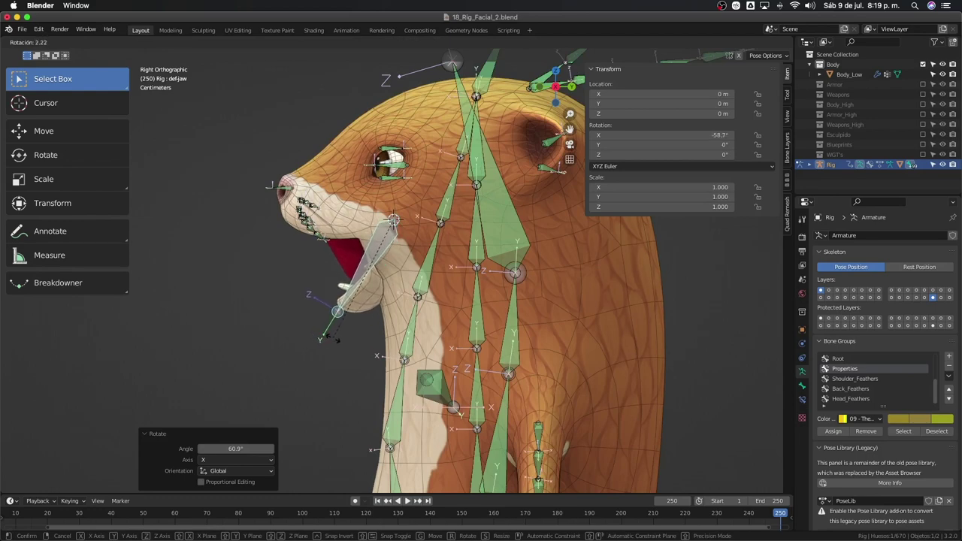
{"action": "left_click", "coordinate": [336, 340]}
{"action": "mouse_move", "coordinate": [336, 340]}
{"action": "middle_mouse_down"}
{"action": "mouse_move", "coordinate": [425, 349]}
{"action": "mouse_move", "coordinate": [693, 147]}
{"action": "middle_mouse_up"}
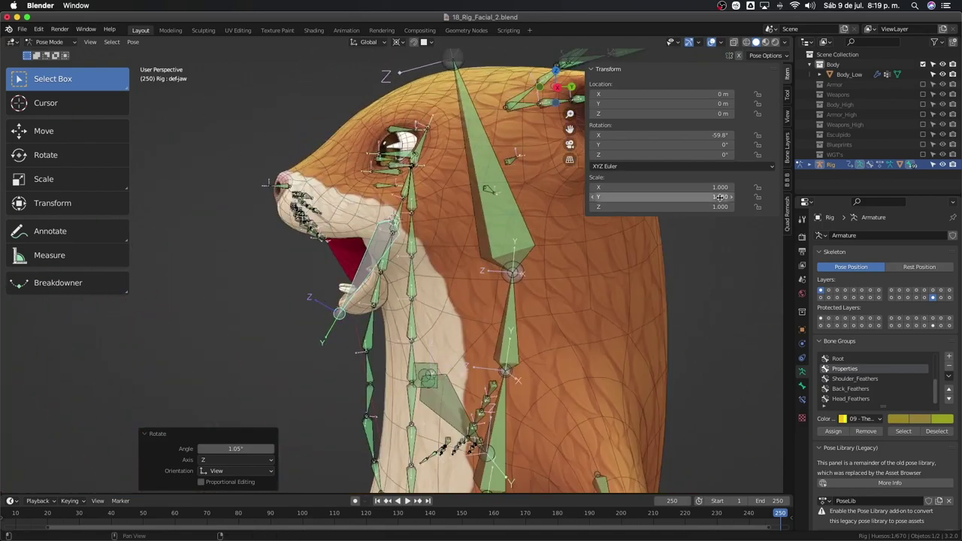
- Set the jaw bone's Rotation X to exactly -60°
{"action": "left_click", "coordinate": [697, 134]}
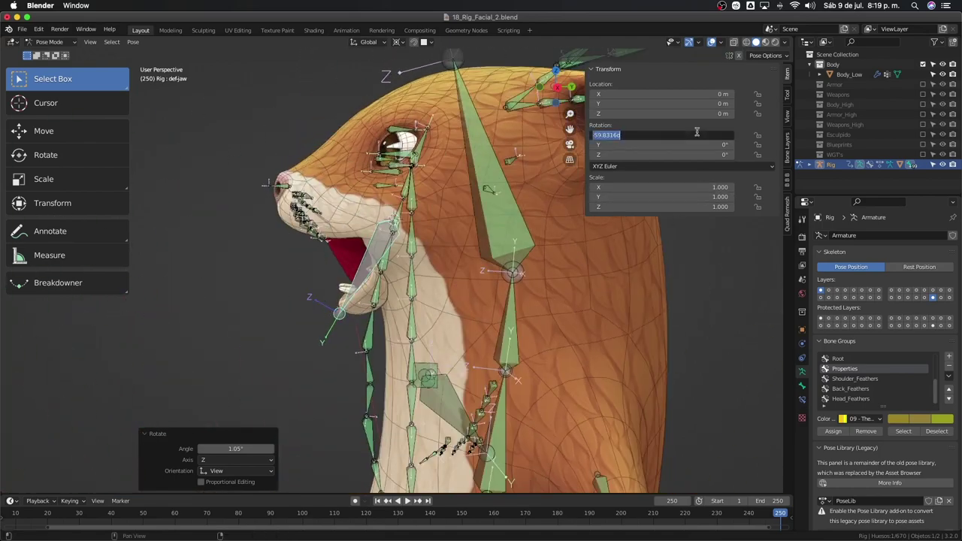
{"action": "type", "text": "0"}
{"action": "key", "text": "Return"}
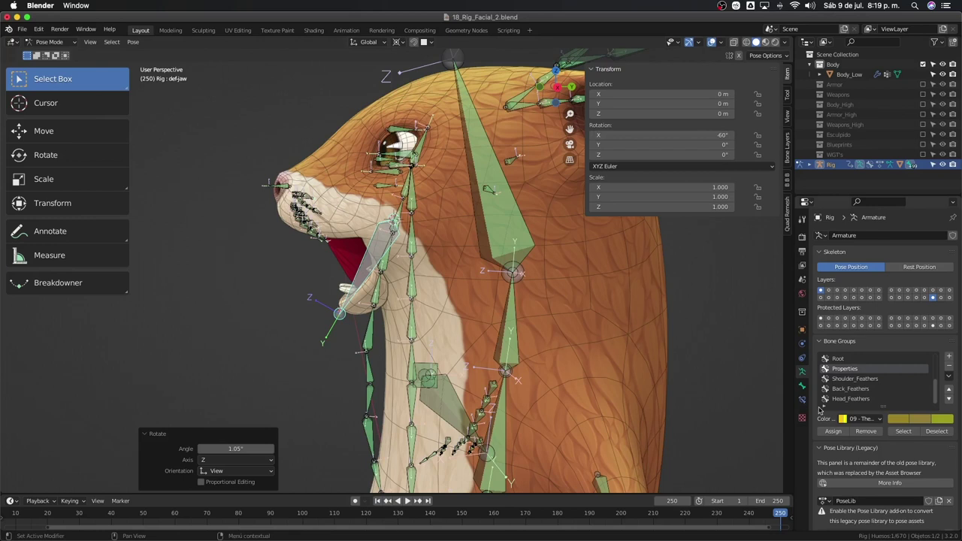
{"action": "left_click", "coordinate": [801, 401]}
- Add a Limit Rotation constraint: Limit X min -60°, Affect Transform on, Local Space owner
{"action": "left_click", "coordinate": [842, 235]}
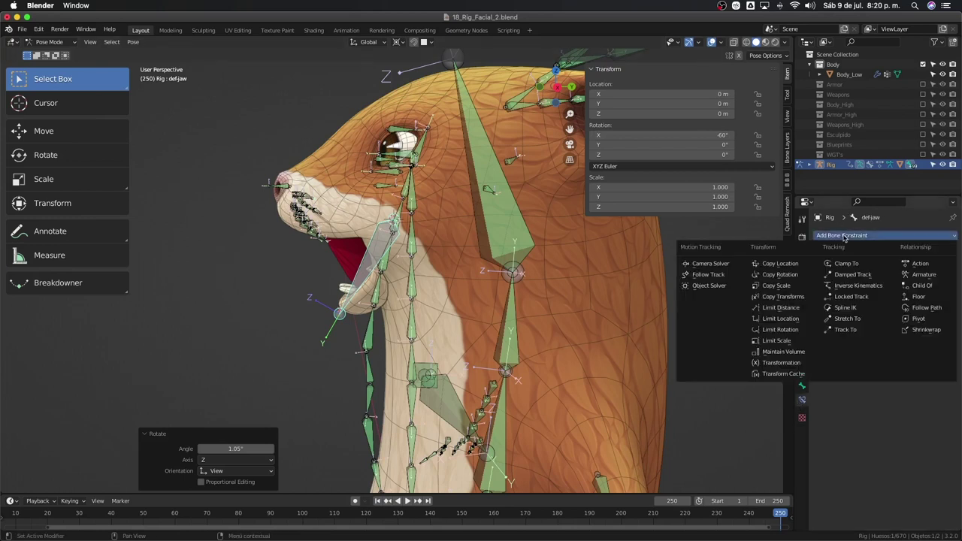
{"action": "left_click", "coordinate": [784, 331]}
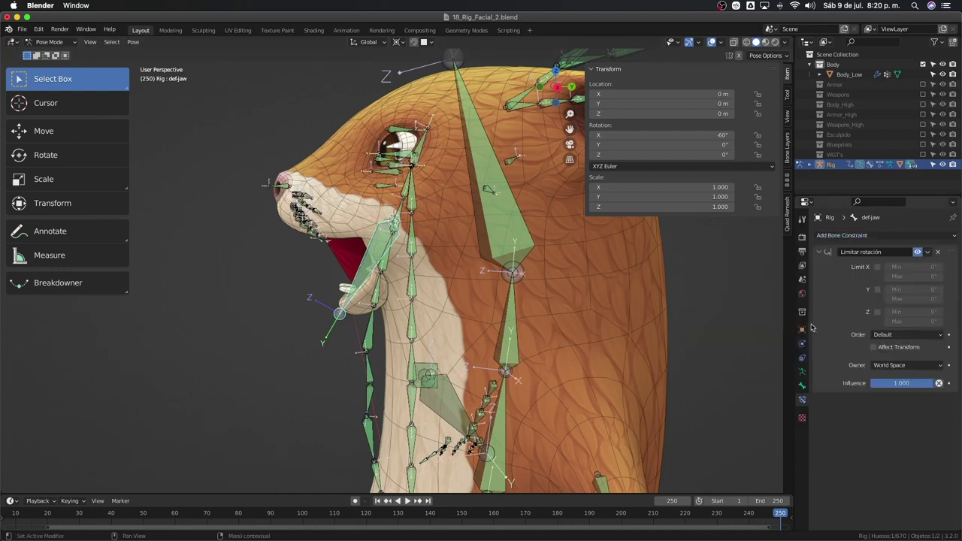
{"action": "left_click", "coordinate": [878, 268]}
{"action": "type", "text": "-60"}
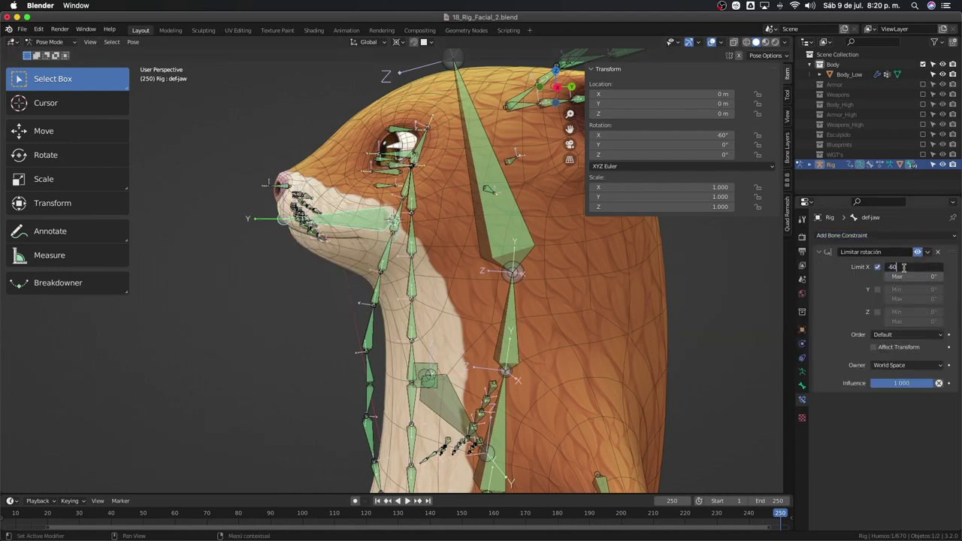
{"action": "key", "text": "Return"}
{"action": "left_click", "coordinate": [895, 338]}
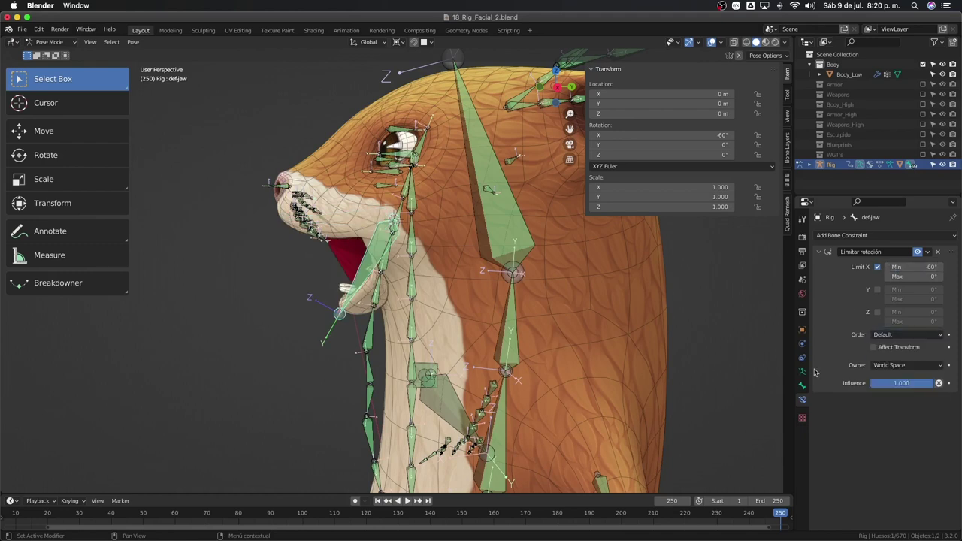
{"action": "left_click", "coordinate": [887, 365]}
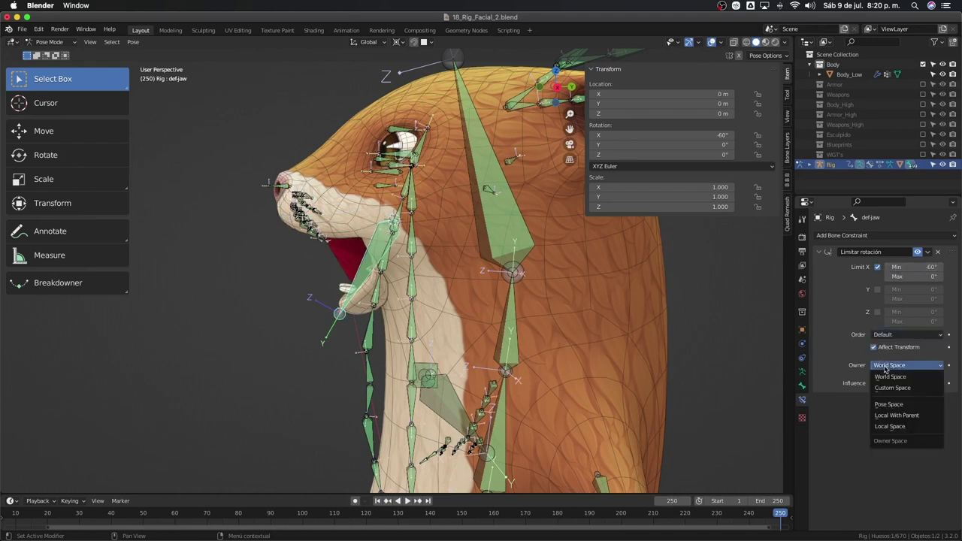
{"action": "left_click", "coordinate": [889, 426]}
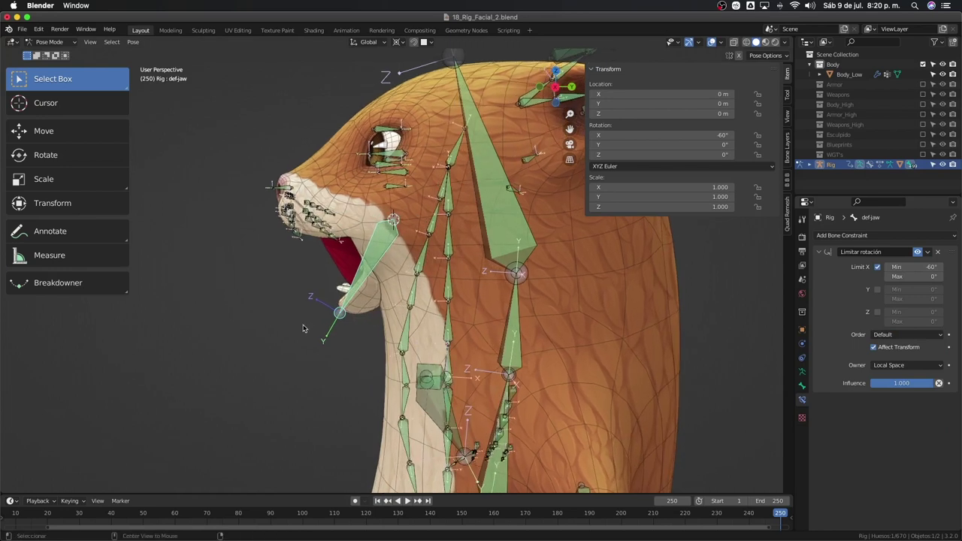
{"action": "key", "text": "r"}
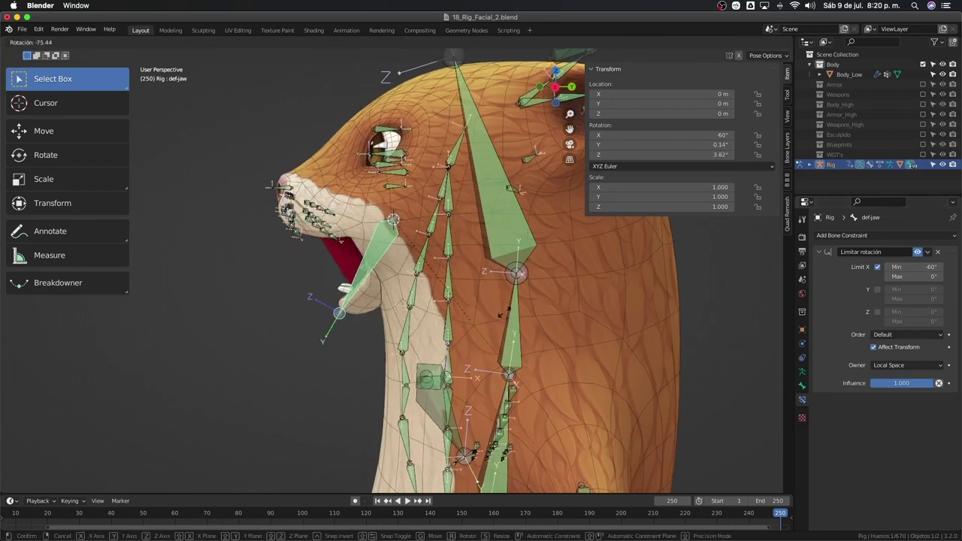
- Test-rotate the jaw against its limit from several view angles, cancelling each attempt
{"action": "key", "text": "Escape"}
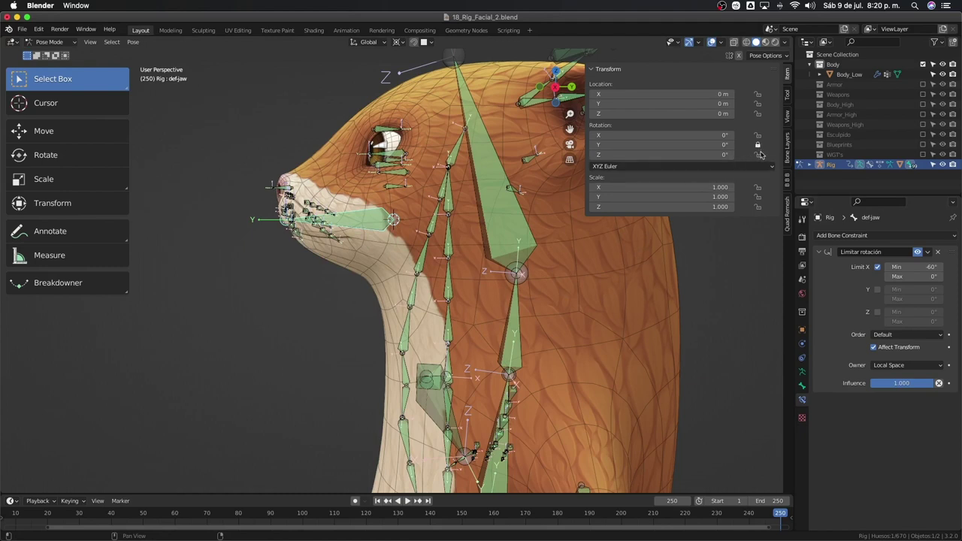
{"action": "key", "text": "r"}
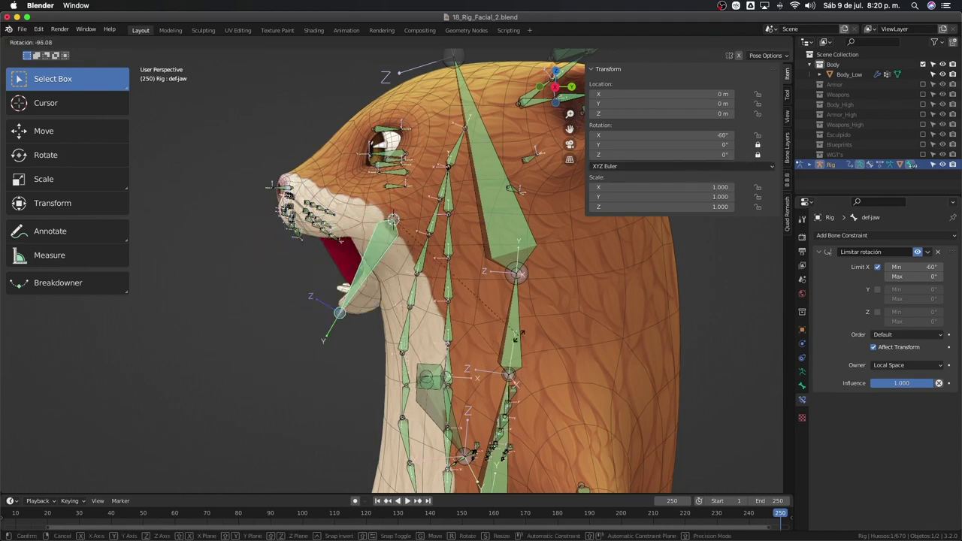
{"action": "key", "text": "Escape"}
{"action": "middle_click_drag", "start_coordinate": [396, 353], "coordinate": [627, 251]}
{"action": "key", "text": "r"}
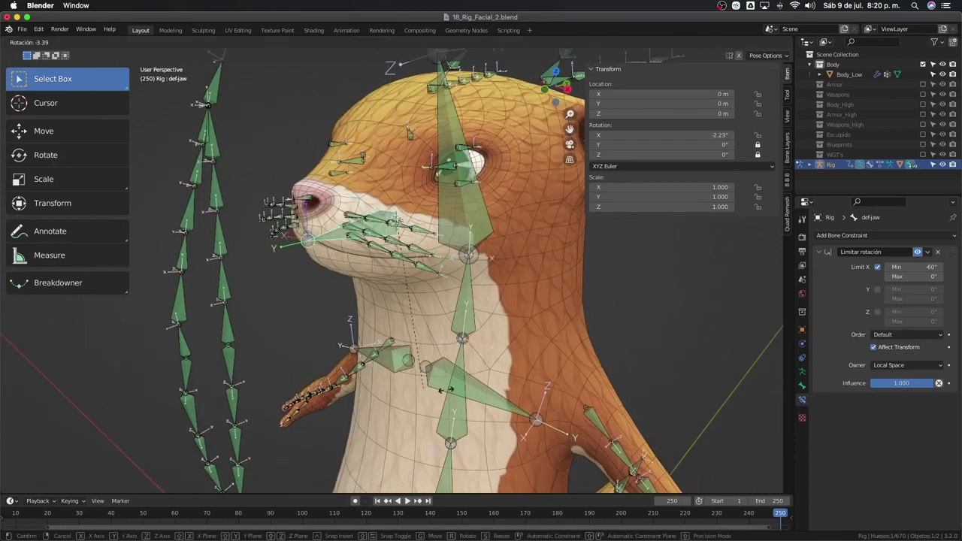
{"action": "key", "text": "Escape"}
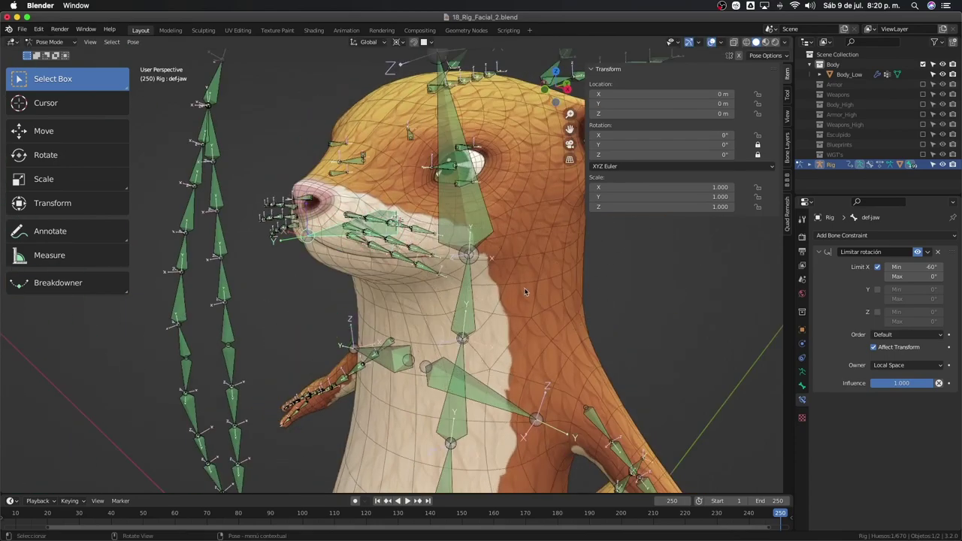
{"action": "middle_click_drag", "start_coordinate": [527, 292], "coordinate": [563, 295]}
{"action": "key", "text": "r"}
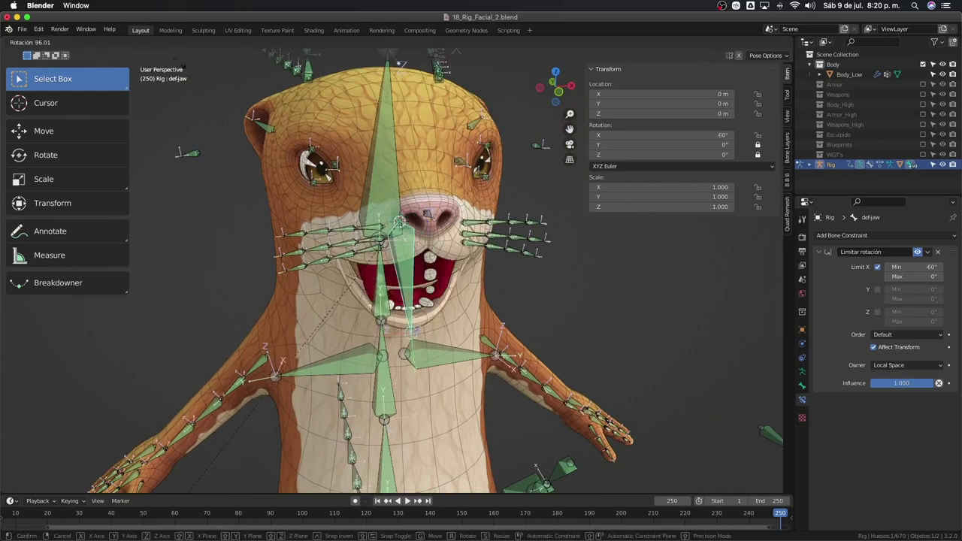
{"action": "key", "text": "Escape"}
- Rotate the jaw fully open to its -60° limit, then switch to the Body_Low mesh
{"action": "middle_click_drag", "start_coordinate": [380, 406], "coordinate": [407, 406]}
{"action": "key", "text": "r"}
{"action": "key", "text": "r"}
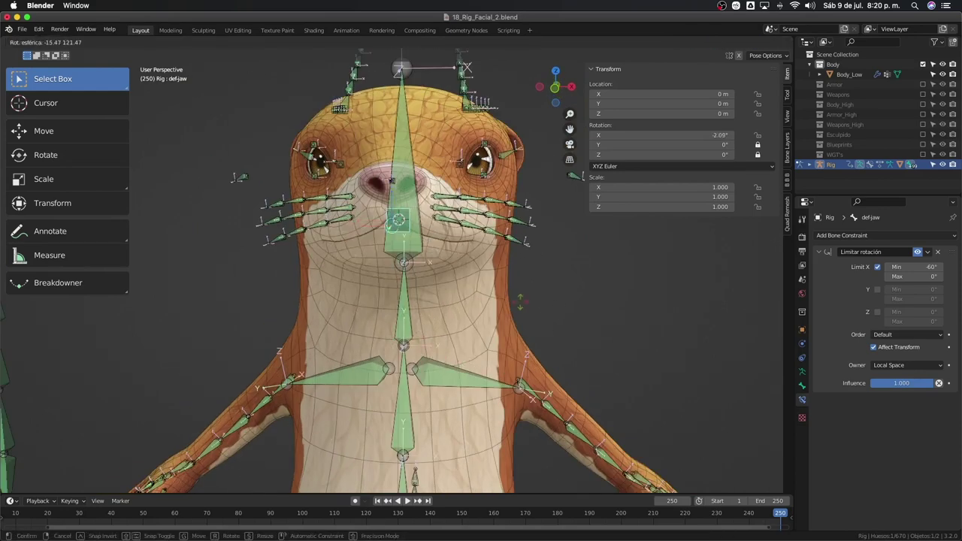
{"action": "key", "text": "Escape"}
{"action": "mouse_move", "coordinate": [391, 181]}
{"action": "middle_mouse_down"}
{"action": "mouse_move", "coordinate": [453, 292]}
{"action": "mouse_move", "coordinate": [440, 257]}
{"action": "mouse_move", "coordinate": [408, 276]}
{"action": "middle_mouse_up"}
{"action": "key", "text": "r"}
{"action": "left_click", "coordinate": [453, 292]}
{"action": "scroll", "coordinate": [440, 258], "scroll_direction": "up", "scroll_amount": 3}
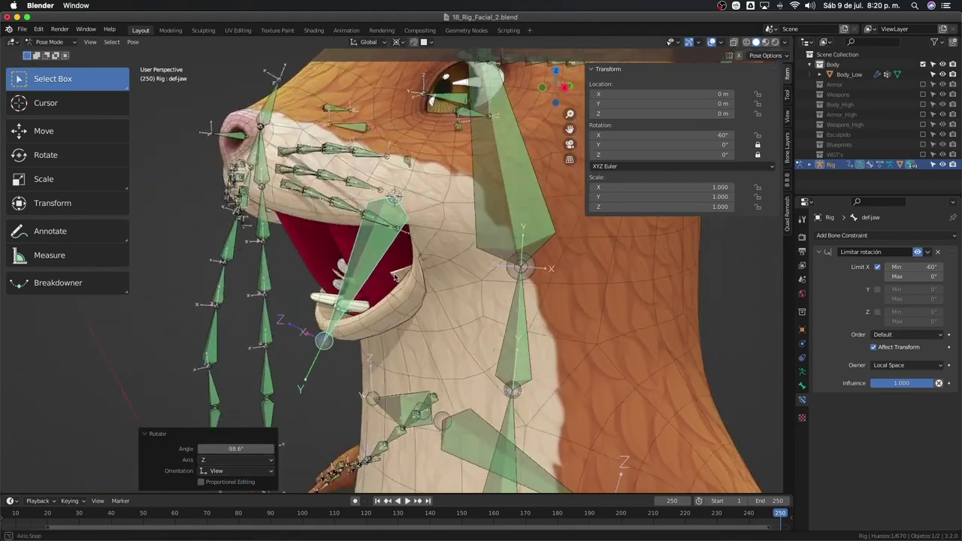
{"action": "mouse_move", "coordinate": [568, 203]}
{"action": "middle_mouse_down"}
{"action": "mouse_move", "coordinate": [368, 289]}
{"action": "mouse_move", "coordinate": [437, 313]}
{"action": "mouse_move", "coordinate": [434, 324]}
{"action": "middle_mouse_up"}
{"action": "left_click", "coordinate": [416, 298]}
{"action": "scroll", "coordinate": [416, 297], "scroll_direction": "down", "scroll_amount": 3}
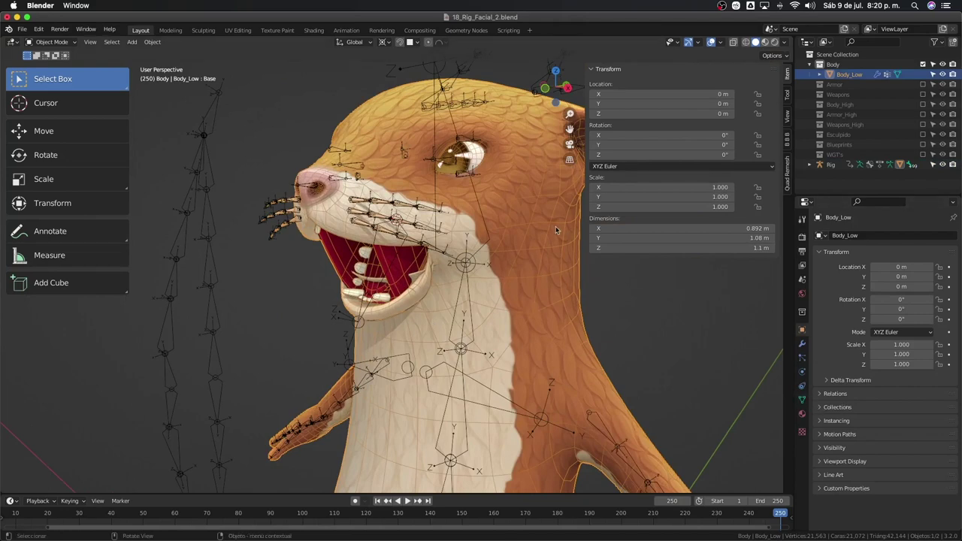
- Hide the rig from the viewport and add a new shape key to Body_Low
{"action": "left_click", "coordinate": [943, 164]}
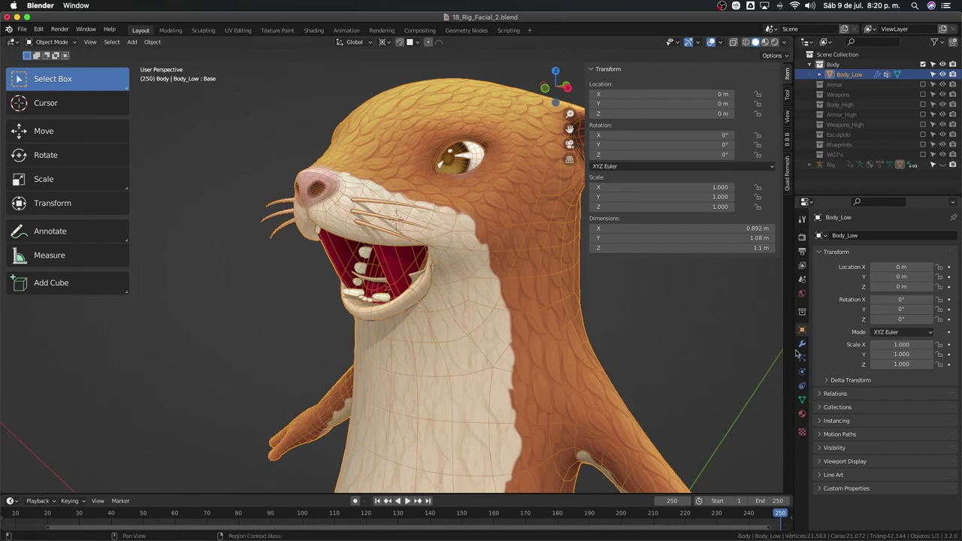
{"action": "left_click", "coordinate": [803, 401]}
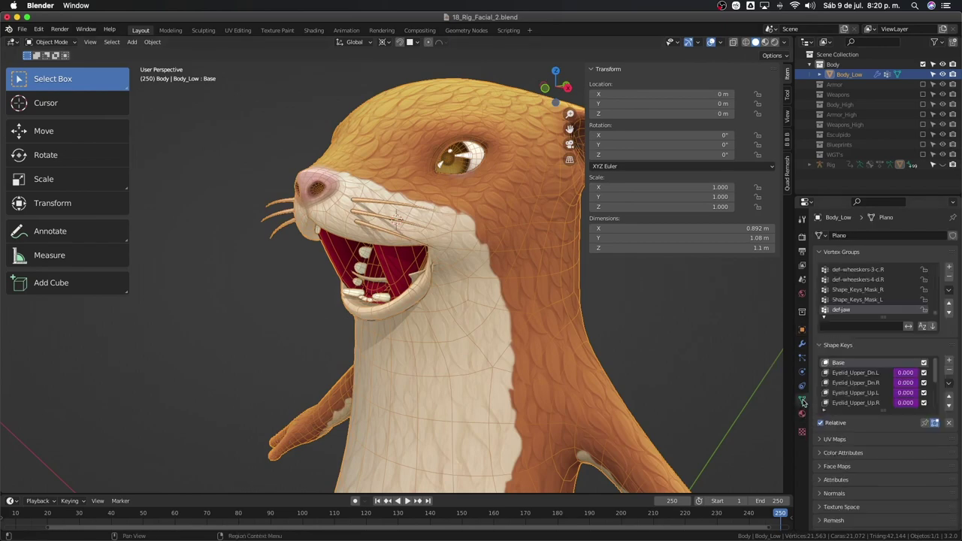
{"action": "scroll", "coordinate": [844, 378], "scroll_direction": "down", "scroll_amount": 3}
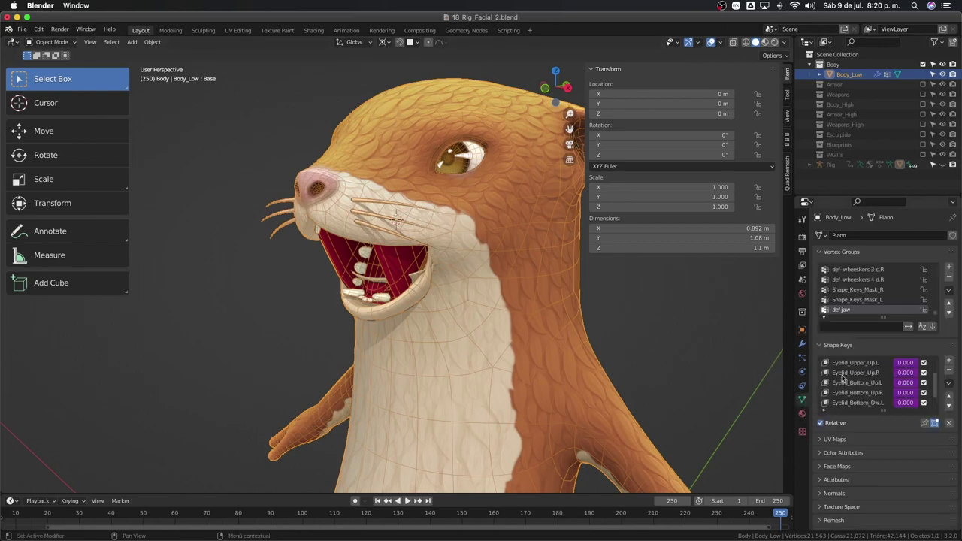
{"action": "left_click", "coordinate": [949, 362]}
{"action": "mouse_move", "coordinate": [471, 350]}
{"action": "middle_mouse_down"}
{"action": "mouse_move", "coordinate": [518, 333]}
{"action": "mouse_move", "coordinate": [365, 286]}
{"action": "middle_mouse_up"}
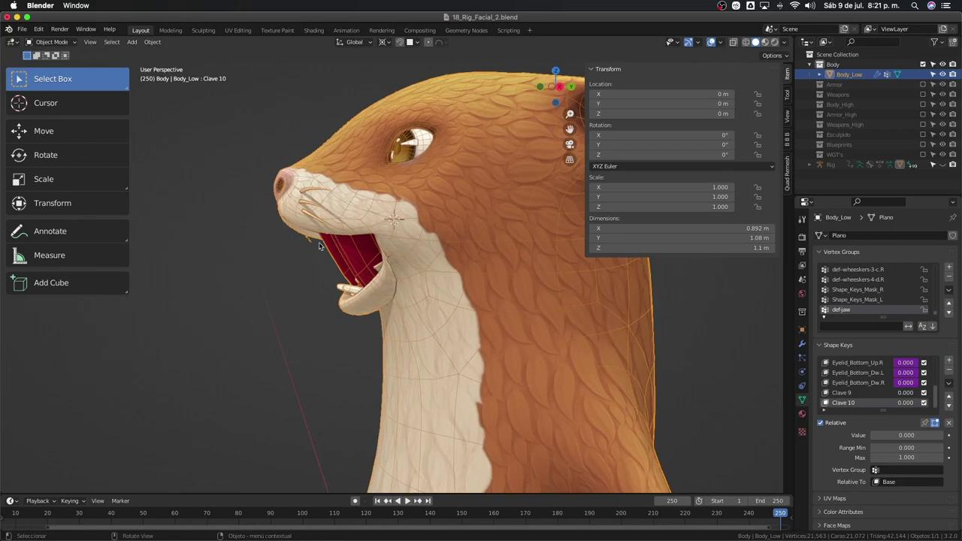
{"action": "middle_click_drag", "start_coordinate": [370, 282], "coordinate": [402, 272]}
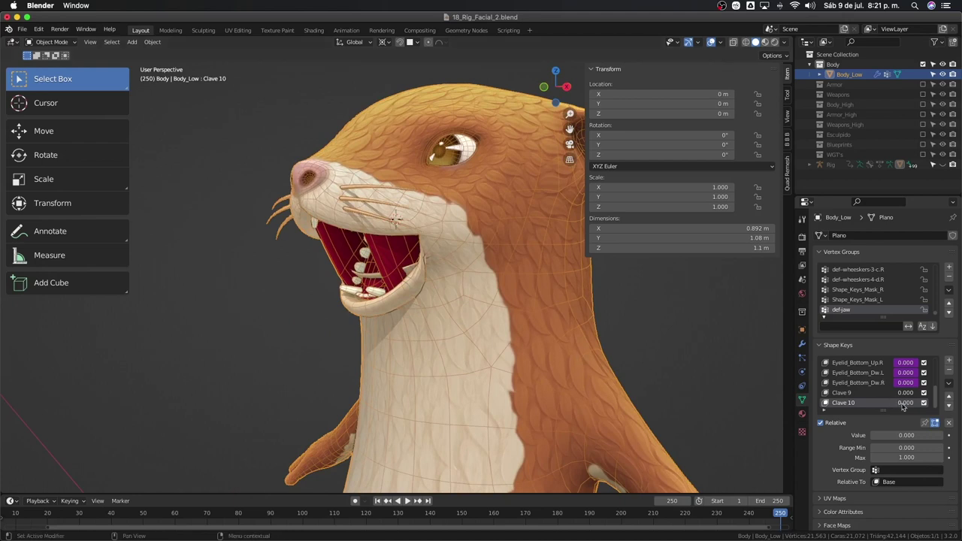
- Delete the unused Clave 9 shape key and edit Clave 10 in Edit Mode
{"action": "left_click", "coordinate": [854, 392]}
{"action": "left_click", "coordinate": [949, 372]}
{"action": "mouse_move", "coordinate": [584, 340]}
{"action": "middle_mouse_down"}
{"action": "mouse_move", "coordinate": [438, 330]}
{"action": "mouse_move", "coordinate": [472, 323]}
{"action": "middle_mouse_up"}
{"action": "left_click", "coordinate": [840, 404]}
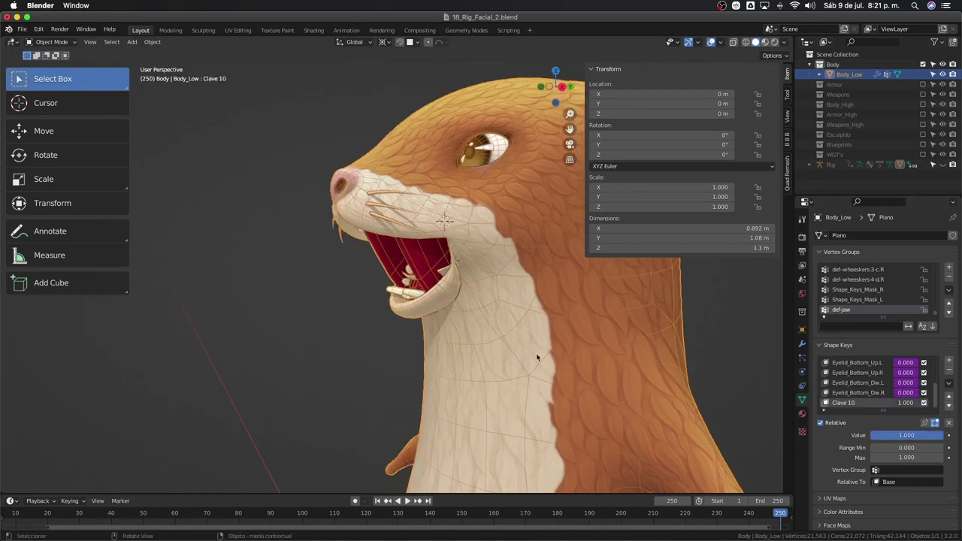
{"action": "key", "text": "Tab"}
{"action": "mouse_move", "coordinate": [537, 354]}
{"action": "middle_mouse_down"}
{"action": "mouse_move", "coordinate": [510, 304]}
{"action": "mouse_move", "coordinate": [546, 305]}
{"action": "middle_mouse_up"}
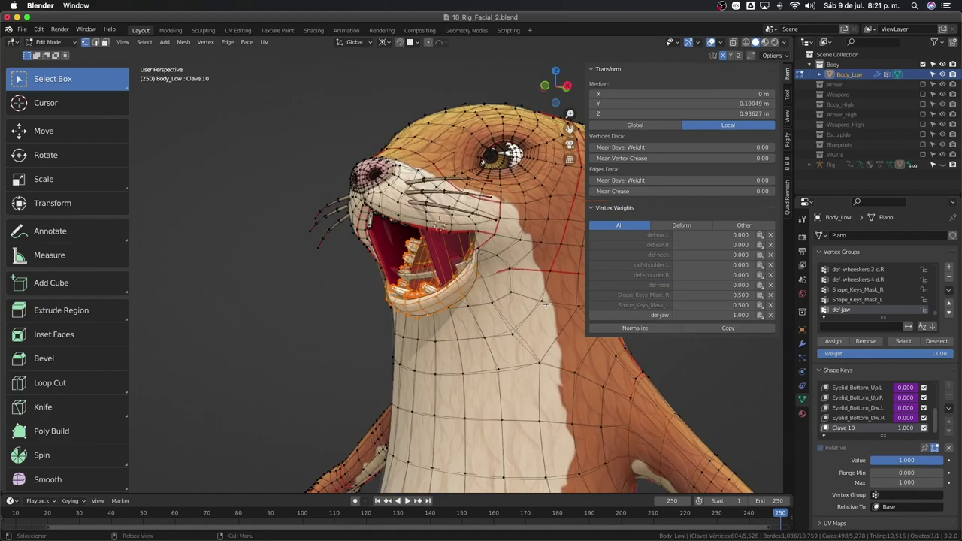
{"action": "middle_click_drag", "start_coordinate": [546, 305], "coordinate": [455, 322]}
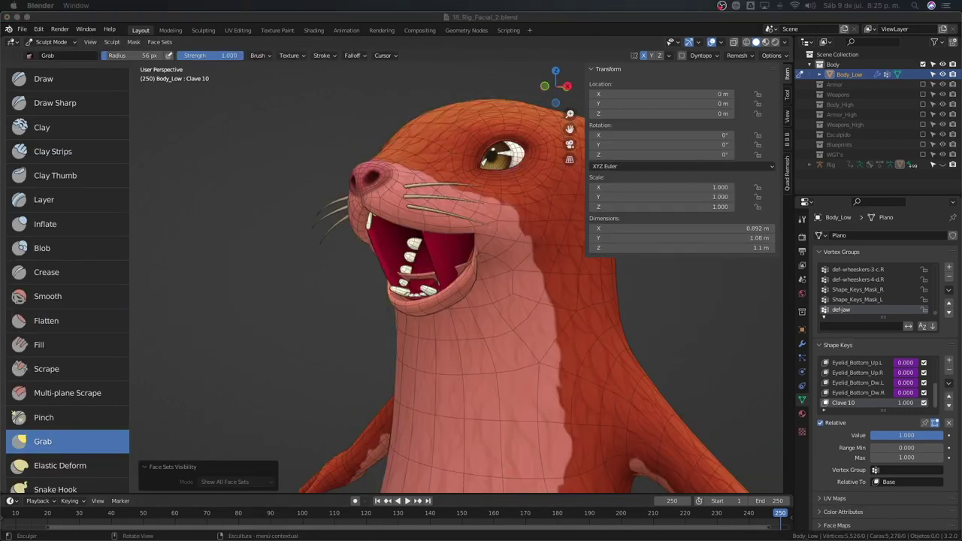
{"action": "middle_click_drag", "start_coordinate": [426, 289], "coordinate": [406, 297]}
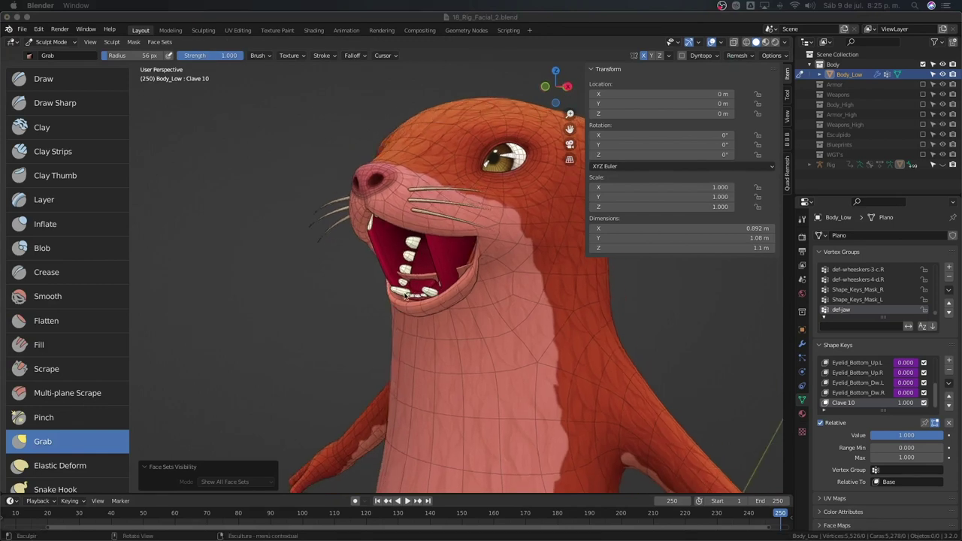
{"action": "mouse_move", "coordinate": [285, 221]}
{"action": "middle_mouse_down"}
{"action": "mouse_move", "coordinate": [295, 199]}
{"action": "mouse_move", "coordinate": [287, 212]}
{"action": "middle_mouse_up"}
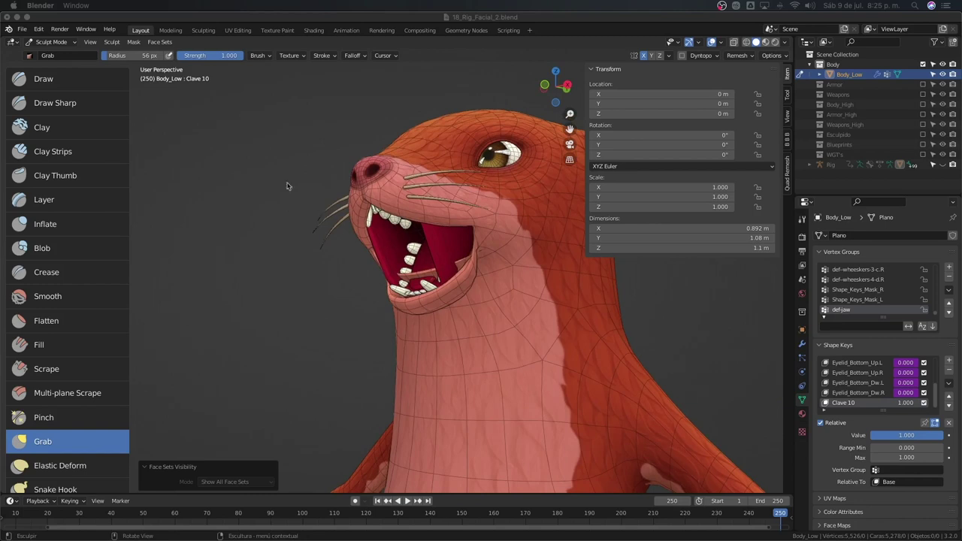
{"action": "middle_click_drag", "start_coordinate": [191, 217], "coordinate": [749, 378]}
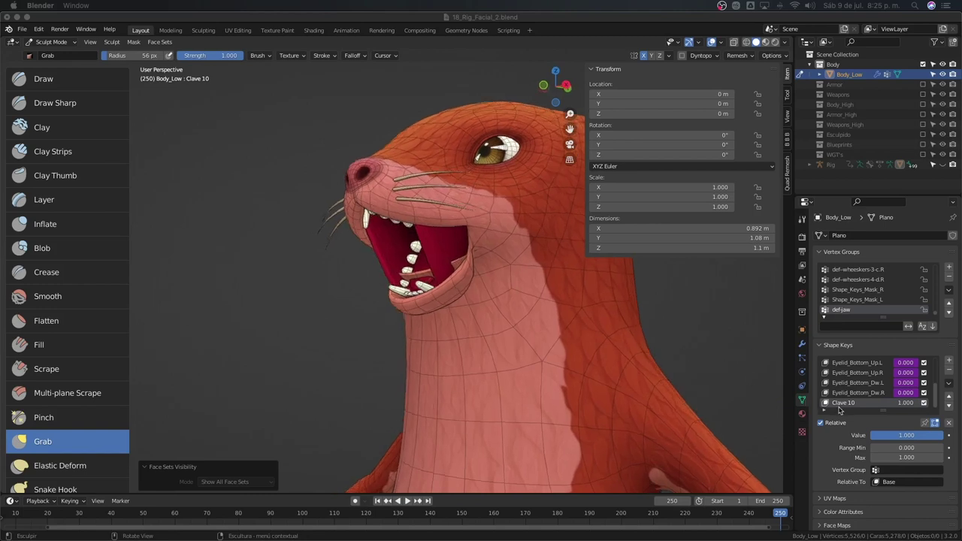
{"action": "mouse_move", "coordinate": [345, 272]}
{"action": "middle_mouse_down"}
{"action": "mouse_move", "coordinate": [425, 278]}
{"action": "mouse_move", "coordinate": [466, 304]}
{"action": "mouse_move", "coordinate": [448, 288]}
{"action": "mouse_move", "coordinate": [442, 257]}
{"action": "middle_mouse_up"}
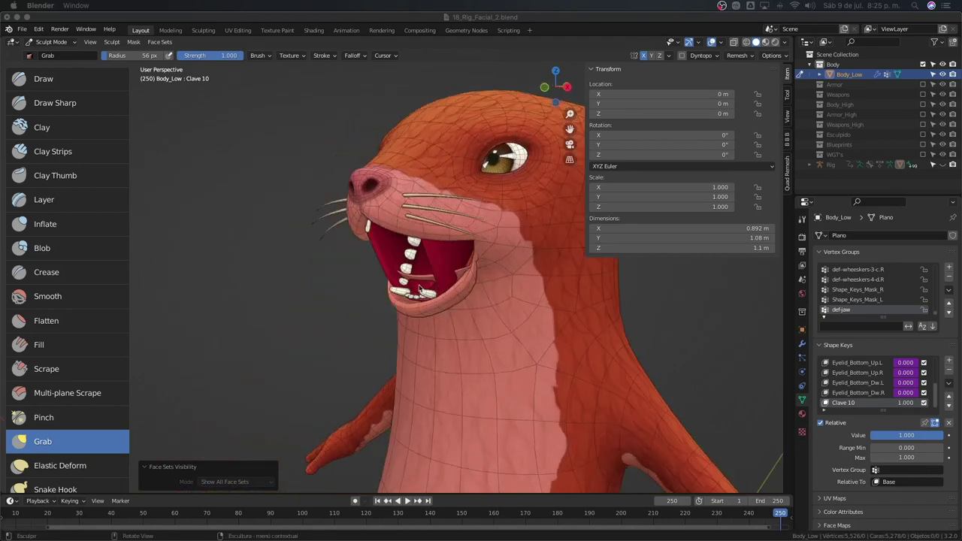
{"action": "middle_click_drag", "start_coordinate": [417, 289], "coordinate": [409, 287]}
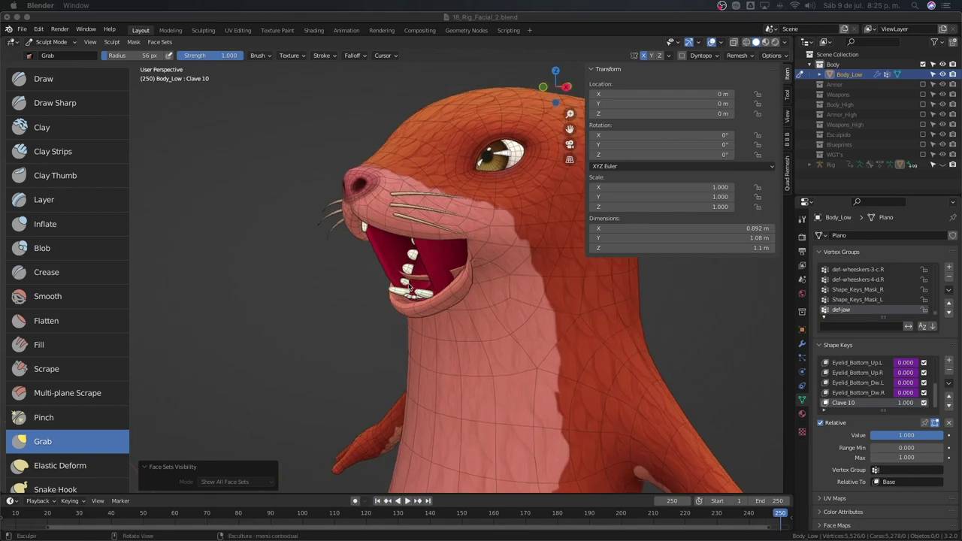
{"action": "scroll", "coordinate": [425, 290], "scroll_direction": "up", "scroll_amount": 2}
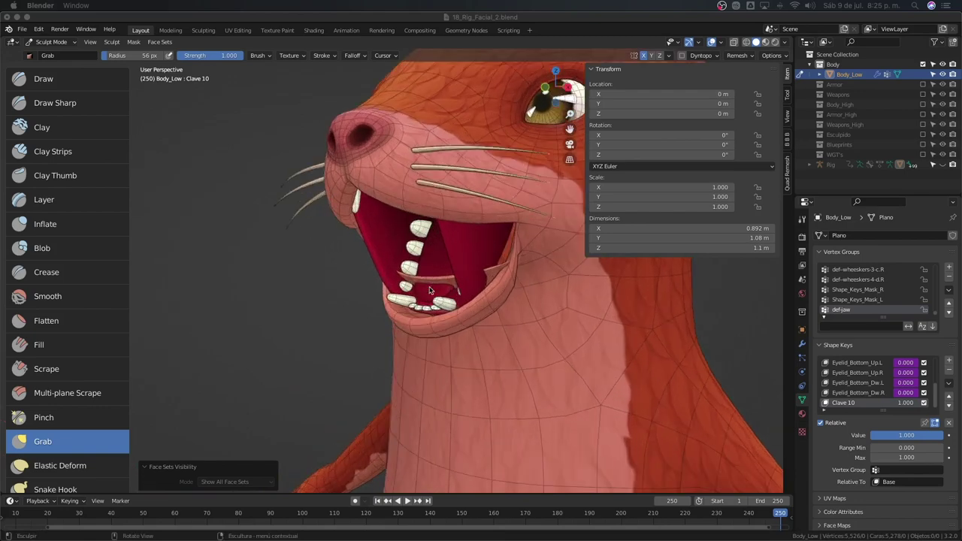
{"action": "scroll", "coordinate": [431, 291], "scroll_direction": "down", "scroll_amount": 3}
{"action": "key", "text": "Tab"}
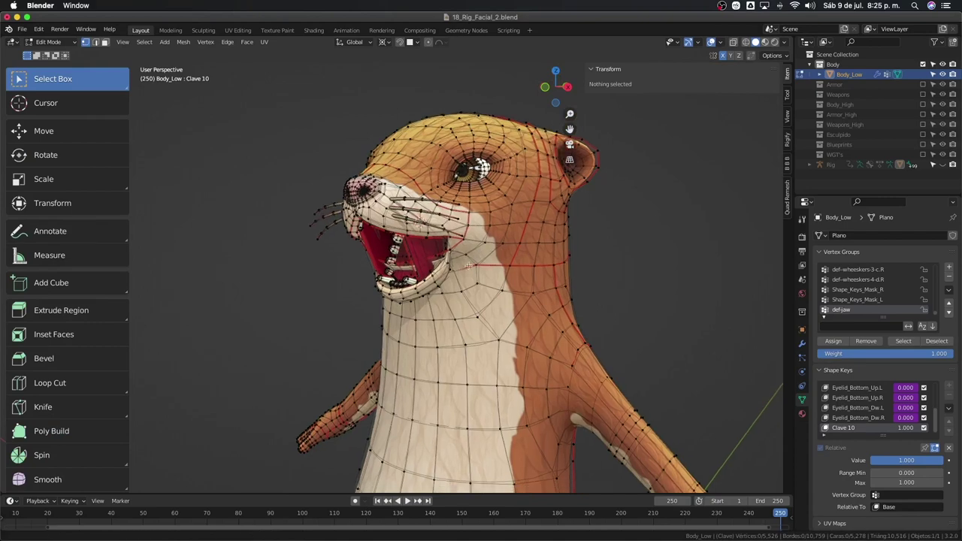
- Select the def-jaw vertex group, hide all other geometry, and switch to Sculpt Mode
{"action": "left_click", "coordinate": [902, 341]}
{"action": "mouse_move", "coordinate": [492, 252]}
{"action": "middle_mouse_down"}
{"action": "mouse_move", "coordinate": [425, 284]}
{"action": "mouse_move", "coordinate": [355, 299]}
{"action": "mouse_move", "coordinate": [453, 306]}
{"action": "mouse_move", "coordinate": [426, 296]}
{"action": "middle_mouse_up"}
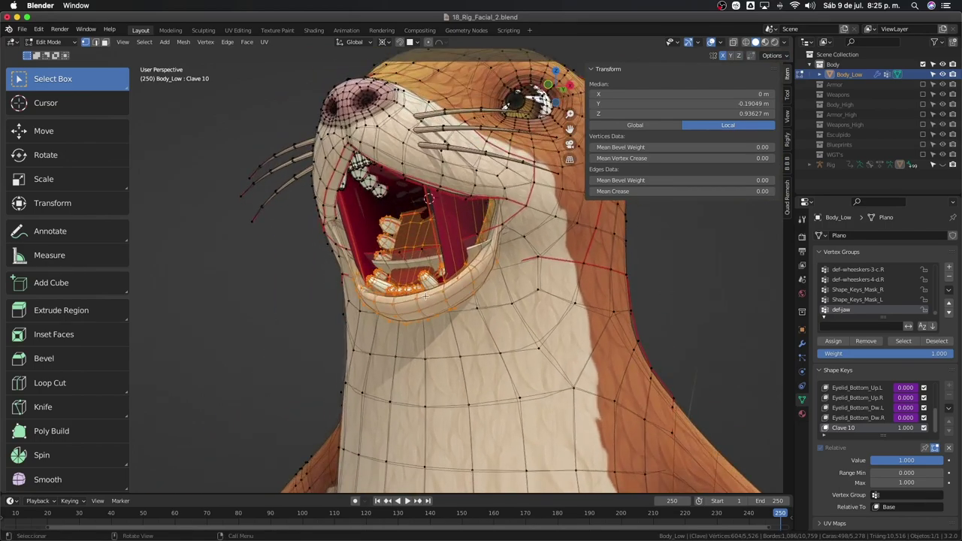
{"action": "mouse_move", "coordinate": [442, 259]}
{"action": "middle_mouse_down"}
{"action": "mouse_move", "coordinate": [457, 300]}
{"action": "mouse_move", "coordinate": [430, 299]}
{"action": "mouse_move", "coordinate": [447, 280]}
{"action": "middle_mouse_up"}
{"action": "key", "text": "shift+h"}
{"action": "key", "text": "ctrl+Tab"}
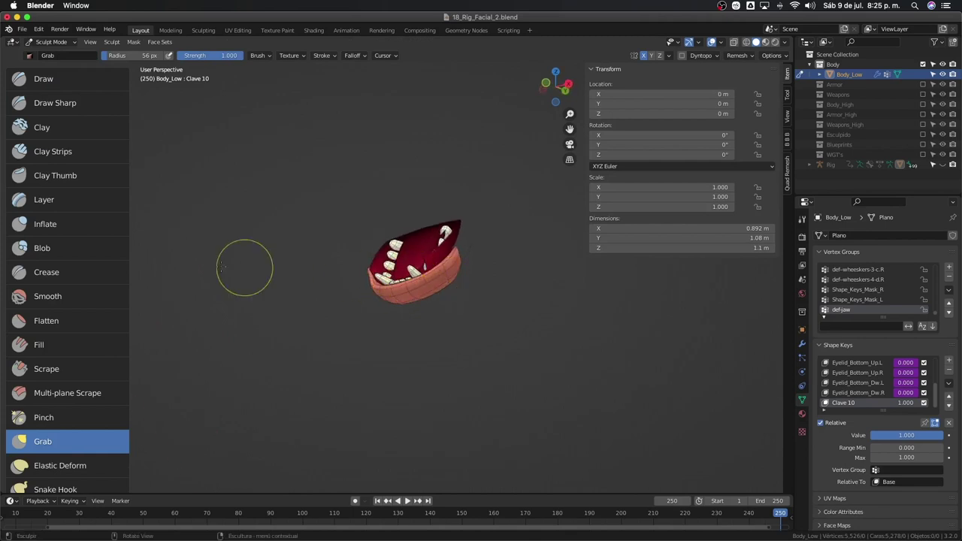
- Paint a mask over the lower lip with the Mask brush at 102 px radius
{"action": "middle_click_drag", "start_coordinate": [261, 337], "coordinate": [155, 318]}
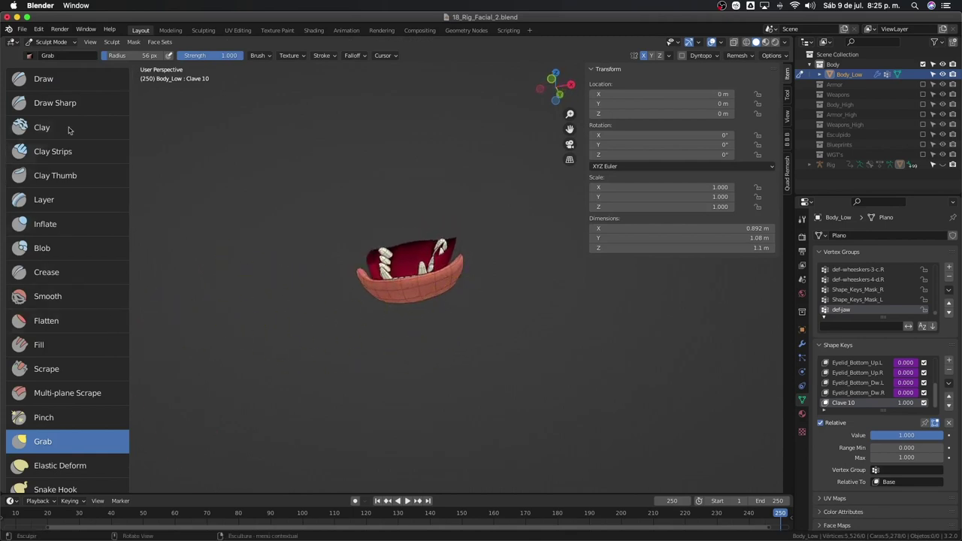
{"action": "scroll", "coordinate": [51, 253], "scroll_direction": "down", "scroll_amount": 5}
{"action": "scroll", "coordinate": [68, 338], "scroll_direction": "down", "scroll_amount": 3}
{"action": "scroll", "coordinate": [68, 376], "scroll_direction": "down", "scroll_amount": 6}
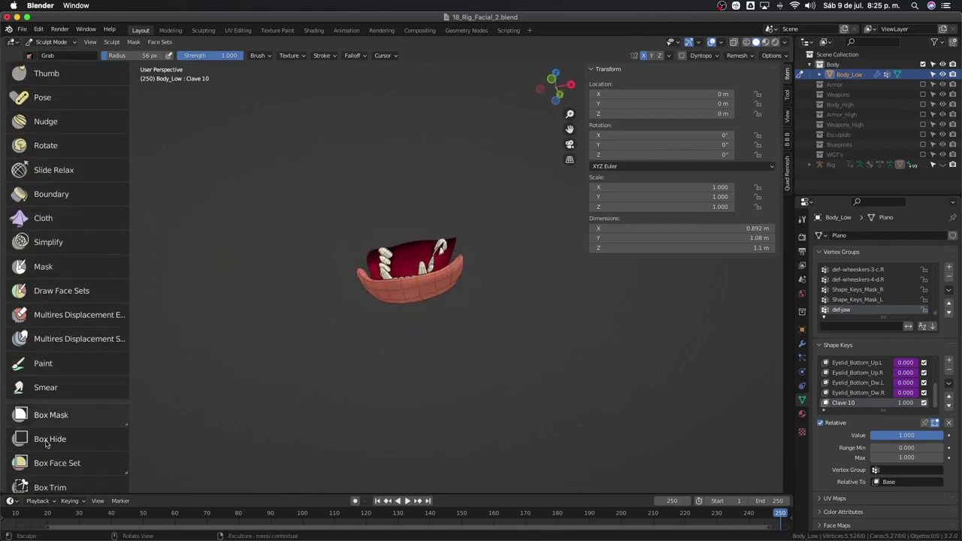
{"action": "scroll", "coordinate": [75, 258], "scroll_direction": "down", "scroll_amount": 1}
{"action": "left_click", "coordinate": [75, 258]}
{"action": "scroll", "coordinate": [456, 296], "scroll_direction": "up", "scroll_amount": 3}
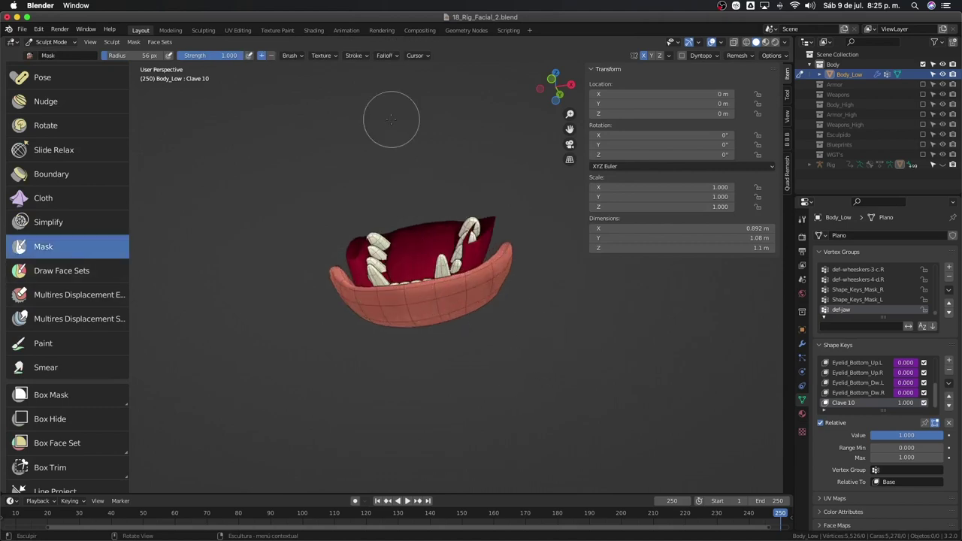
{"action": "middle_click_drag", "start_coordinate": [279, 170], "coordinate": [374, 227]}
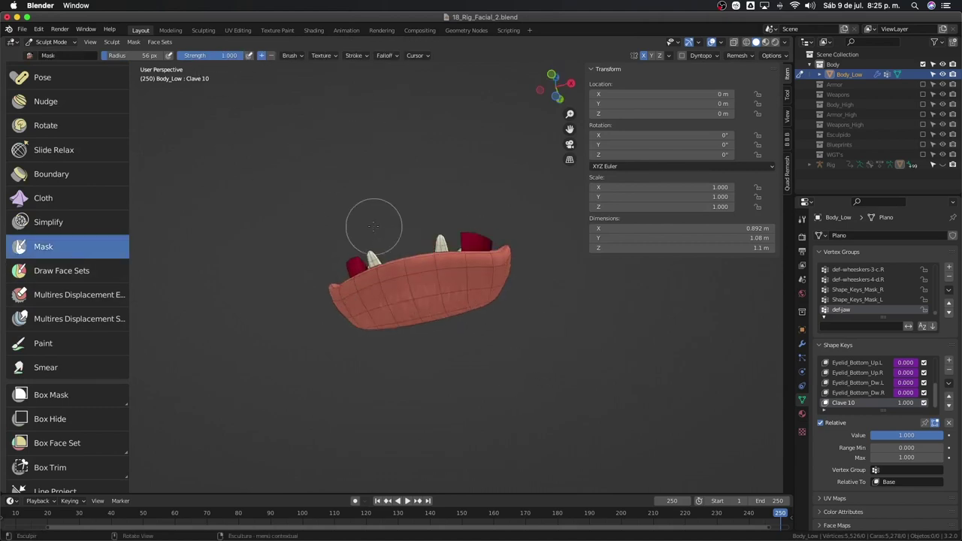
{"action": "key", "text": "f"}
{"action": "left_click_drag", "start_coordinate": [429, 300], "coordinate": [498, 256]}
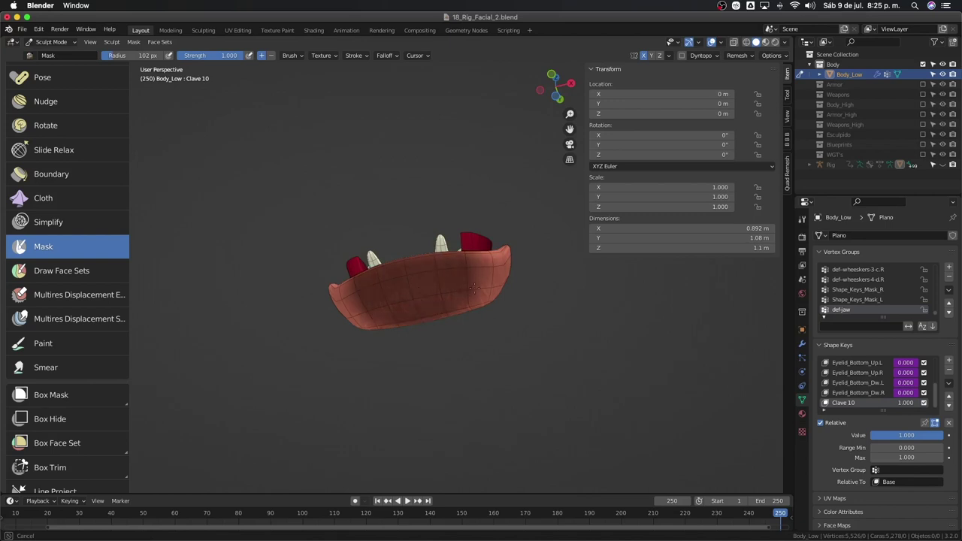
{"action": "mouse_move", "coordinate": [498, 256]}
{"action": "middle_mouse_down"}
{"action": "mouse_move", "coordinate": [482, 218]}
{"action": "mouse_move", "coordinate": [474, 225]}
{"action": "mouse_move", "coordinate": [398, 183]}
{"action": "middle_mouse_up"}
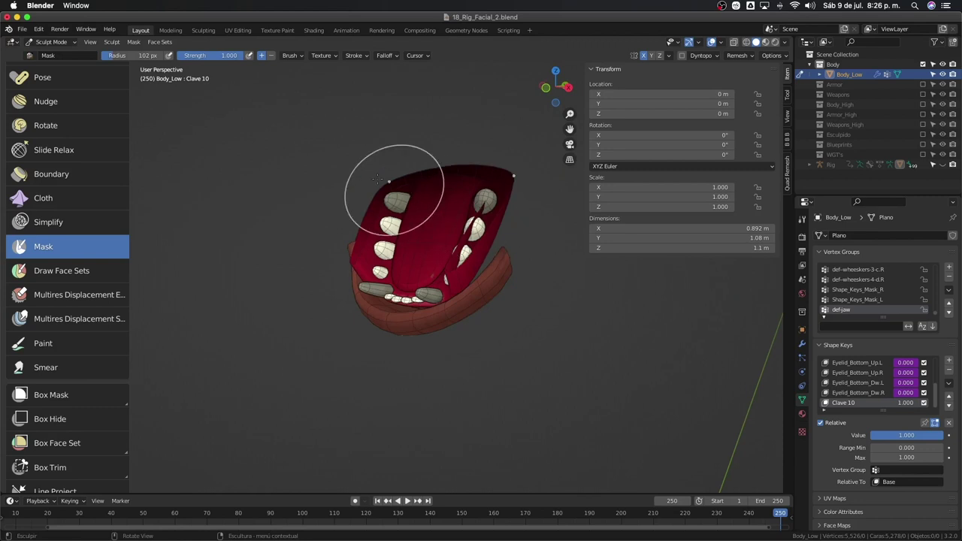
- Check the mask operations, then reveal the hidden head and neck geometry
{"action": "left_click", "coordinate": [134, 42]}
{"action": "middle_click_drag", "start_coordinate": [441, 290], "coordinate": [387, 188]}
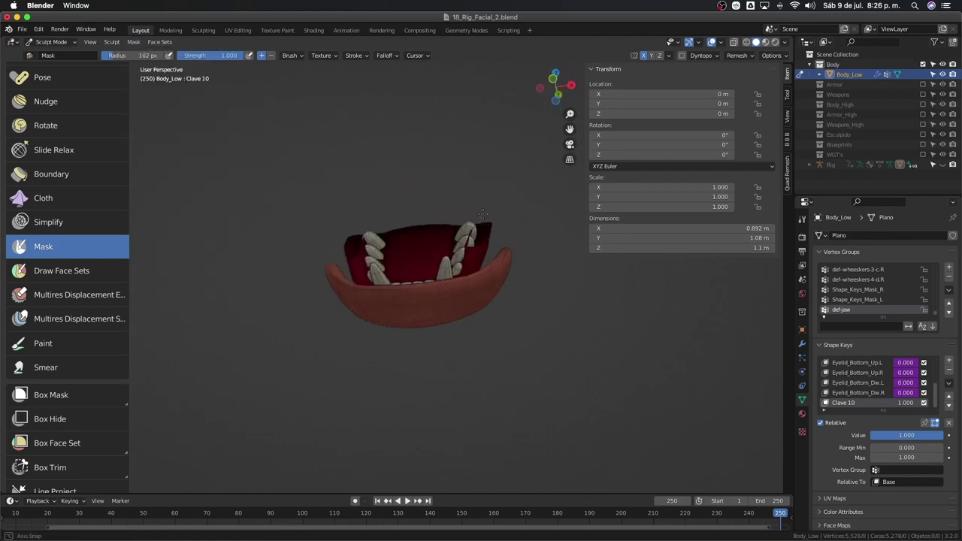
{"action": "left_click", "coordinate": [133, 43]}
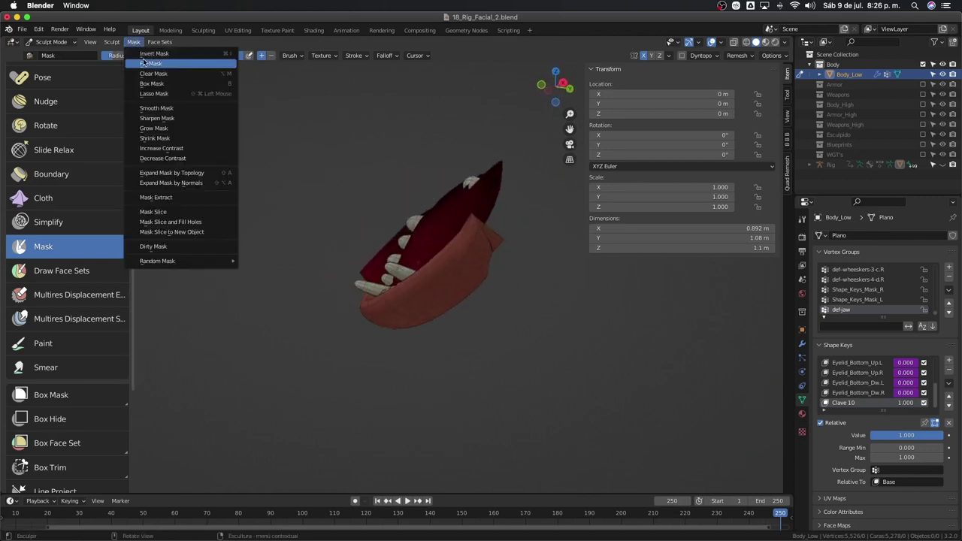
{"action": "key", "text": "alt+h"}
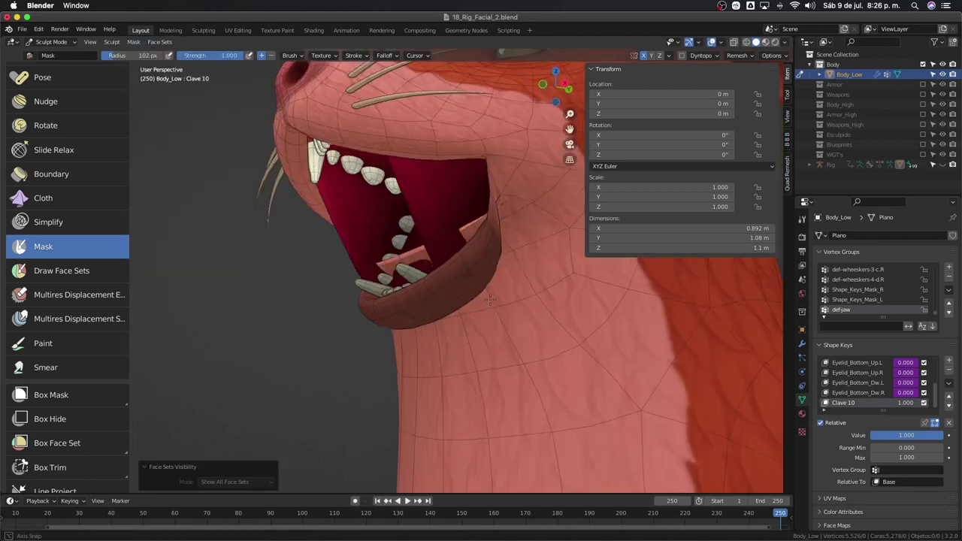
{"action": "left_click", "coordinate": [152, 44]}
{"action": "mouse_move", "coordinate": [183, 88]}
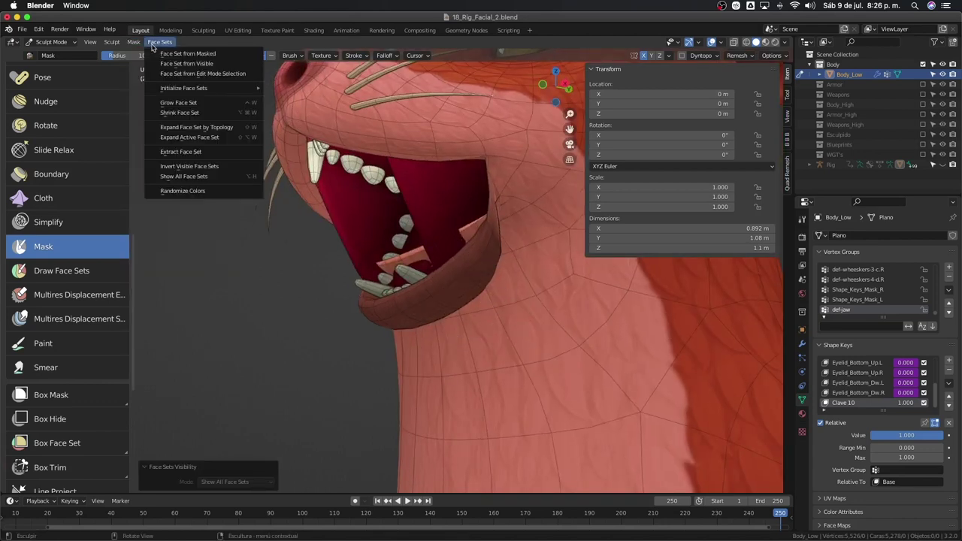
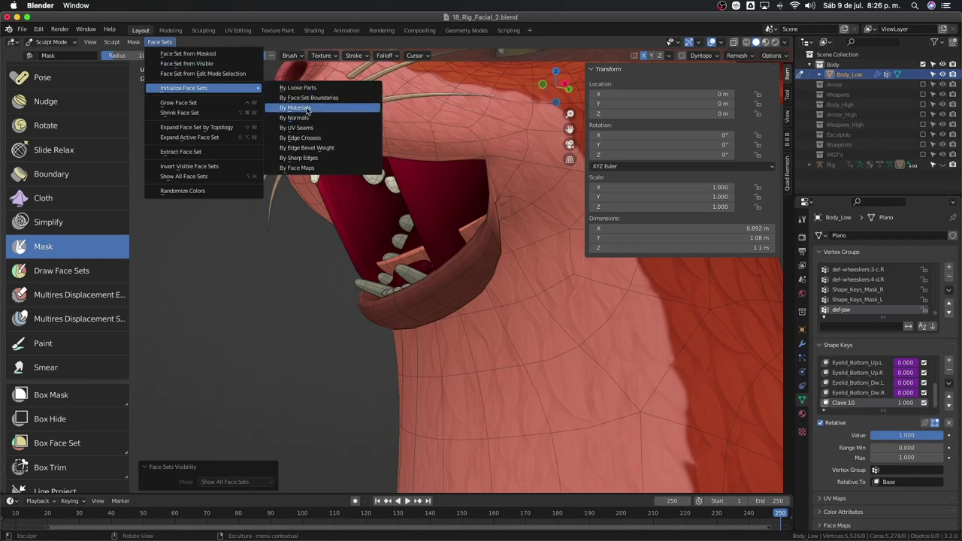
- Initialize the otter mesh's face sets by materials and orbit around the head to check them
{"action": "left_click", "coordinate": [309, 108]}
{"action": "mouse_move", "coordinate": [396, 194]}
{"action": "middle_mouse_down"}
{"action": "mouse_move", "coordinate": [361, 188]}
{"action": "mouse_move", "coordinate": [386, 279]}
{"action": "mouse_move", "coordinate": [412, 261]}
{"action": "mouse_move", "coordinate": [444, 282]}
{"action": "mouse_move", "coordinate": [391, 255]}
{"action": "mouse_move", "coordinate": [276, 240]}
{"action": "middle_mouse_up"}
{"action": "scroll", "coordinate": [376, 226], "scroll_direction": "up", "scroll_amount": 4}
{"action": "scroll", "coordinate": [391, 256], "scroll_direction": "down", "scroll_amount": 3}
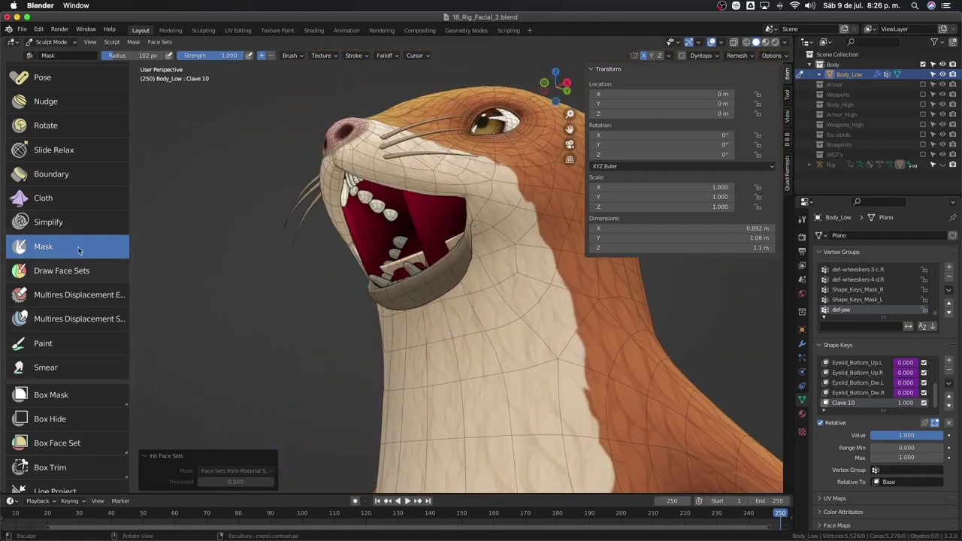
{"action": "scroll", "coordinate": [38, 278], "scroll_direction": "up", "scroll_amount": 3}
{"action": "scroll", "coordinate": [54, 221], "scroll_direction": "up", "scroll_amount": 2}
- With the Grab brush, pull the lower jaw rim into shape and enlarge the brush to 134 px
{"action": "left_click", "coordinate": [62, 121]}
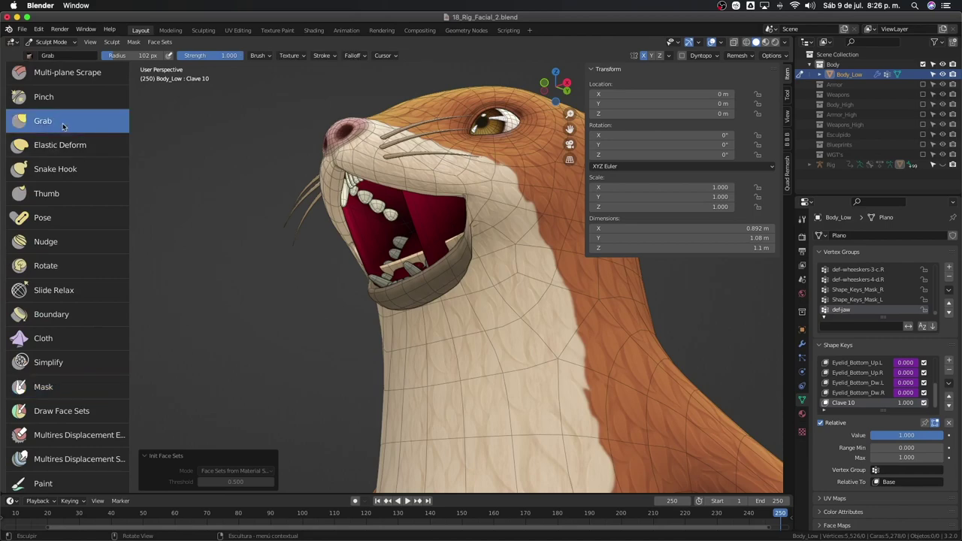
{"action": "left_click_drag", "start_coordinate": [456, 276], "coordinate": [431, 282]}
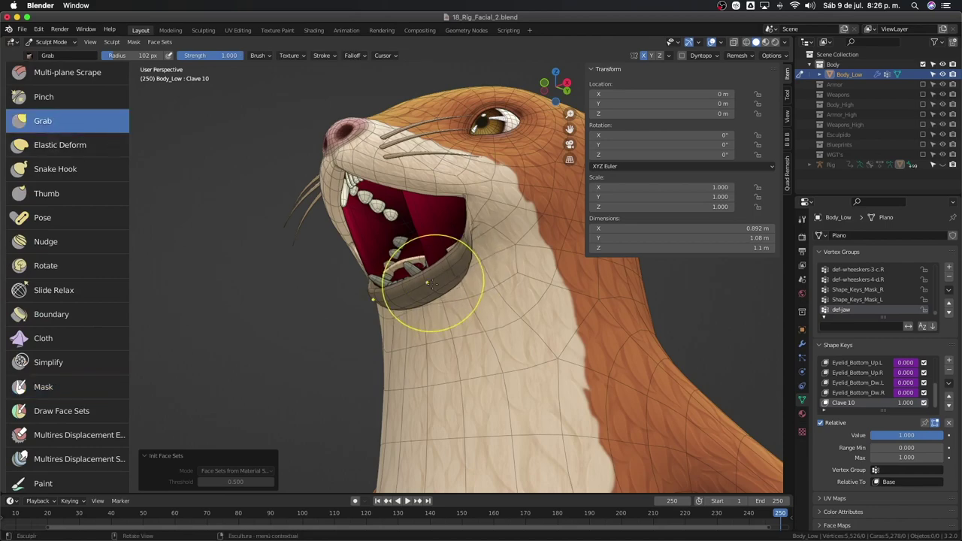
{"action": "mouse_move", "coordinate": [431, 282]}
{"action": "middle_mouse_down"}
{"action": "mouse_move", "coordinate": [466, 294]}
{"action": "mouse_move", "coordinate": [452, 288]}
{"action": "middle_mouse_up"}
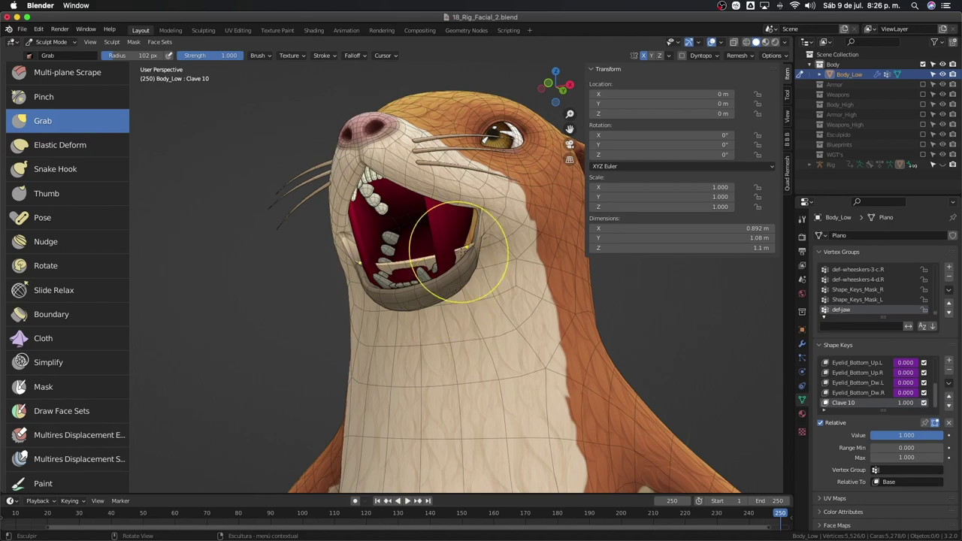
{"action": "mouse_move", "coordinate": [462, 301]}
{"action": "middle_mouse_down"}
{"action": "mouse_move", "coordinate": [484, 290]}
{"action": "mouse_move", "coordinate": [450, 286]}
{"action": "mouse_move", "coordinate": [473, 312]}
{"action": "mouse_move", "coordinate": [441, 279]}
{"action": "mouse_move", "coordinate": [470, 280]}
{"action": "mouse_move", "coordinate": [442, 301]}
{"action": "middle_mouse_up"}
{"action": "key", "text": "f"}
{"action": "left_click", "coordinate": [478, 286]}
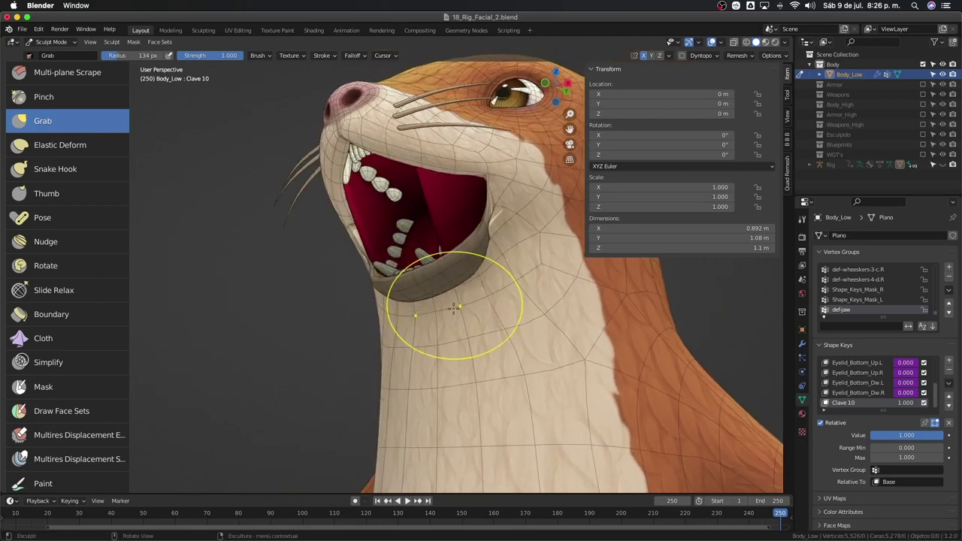
- Inspect the mouth, jaw and neck from several angles, then shrink the brush to 115 px
{"action": "left_click", "coordinate": [451, 320]}
{"action": "mouse_move", "coordinate": [451, 320]}
{"action": "middle_mouse_down"}
{"action": "mouse_move", "coordinate": [451, 256]}
{"action": "mouse_move", "coordinate": [462, 236]}
{"action": "mouse_move", "coordinate": [480, 240]}
{"action": "mouse_move", "coordinate": [461, 305]}
{"action": "mouse_move", "coordinate": [475, 297]}
{"action": "mouse_move", "coordinate": [457, 290]}
{"action": "mouse_move", "coordinate": [458, 319]}
{"action": "mouse_move", "coordinate": [436, 294]}
{"action": "middle_mouse_up"}
{"action": "mouse_move", "coordinate": [447, 284]}
{"action": "middle_mouse_down"}
{"action": "mouse_move", "coordinate": [447, 257]}
{"action": "mouse_move", "coordinate": [454, 265]}
{"action": "mouse_move", "coordinate": [429, 272]}
{"action": "mouse_move", "coordinate": [455, 277]}
{"action": "middle_mouse_up"}
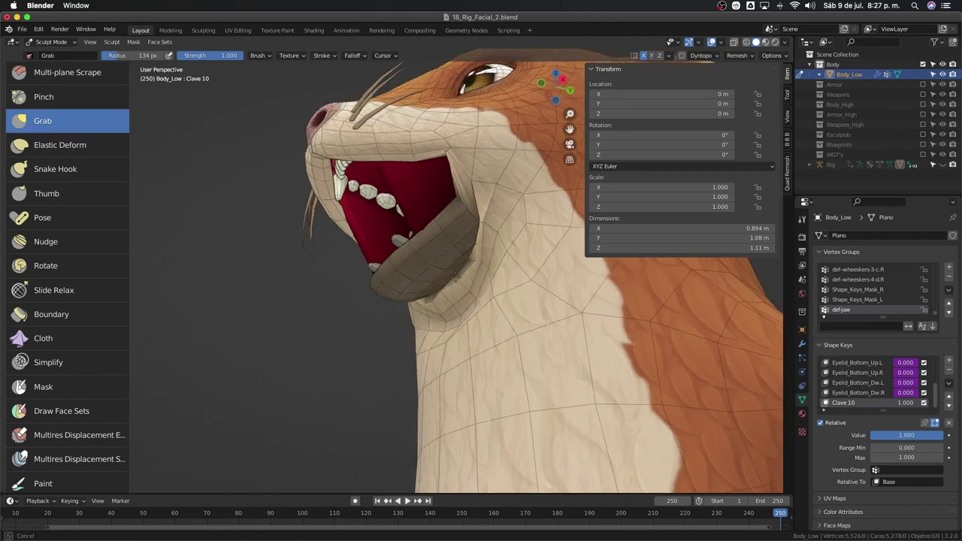
{"action": "middle_click_drag", "start_coordinate": [472, 319], "coordinate": [473, 328]}
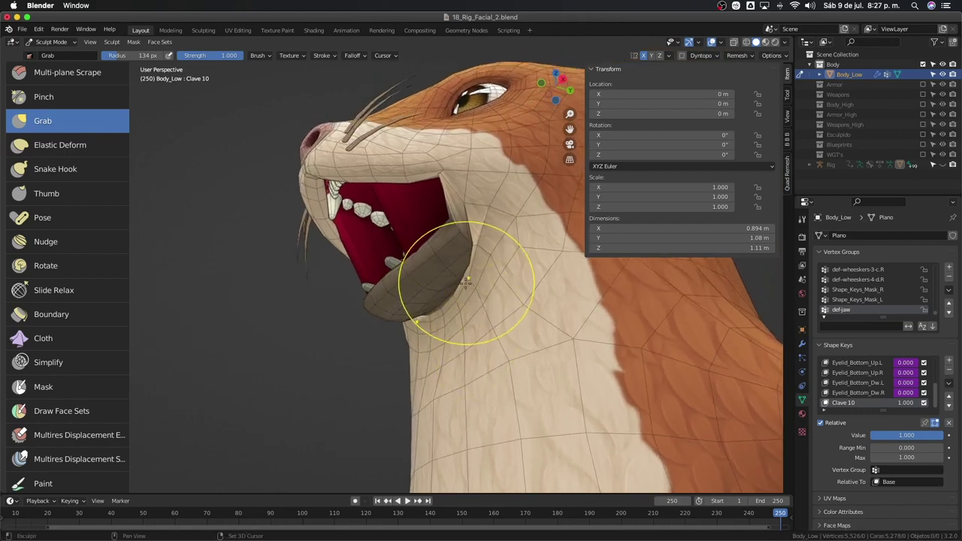
{"action": "mouse_move", "coordinate": [466, 282]}
{"action": "middle_mouse_down"}
{"action": "mouse_move", "coordinate": [454, 288]}
{"action": "mouse_move", "coordinate": [440, 331]}
{"action": "mouse_move", "coordinate": [454, 328]}
{"action": "middle_mouse_up"}
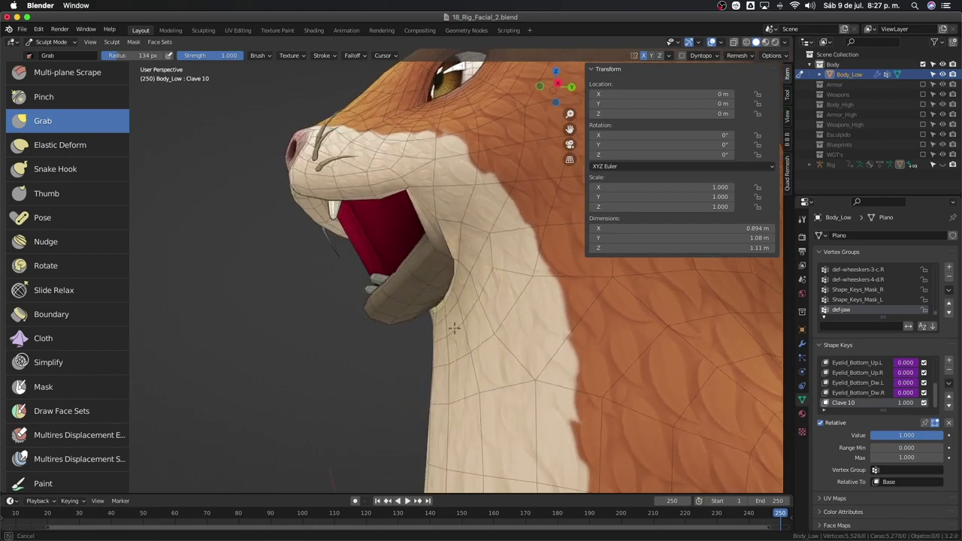
{"action": "middle_click_drag", "start_coordinate": [419, 296], "coordinate": [441, 258]}
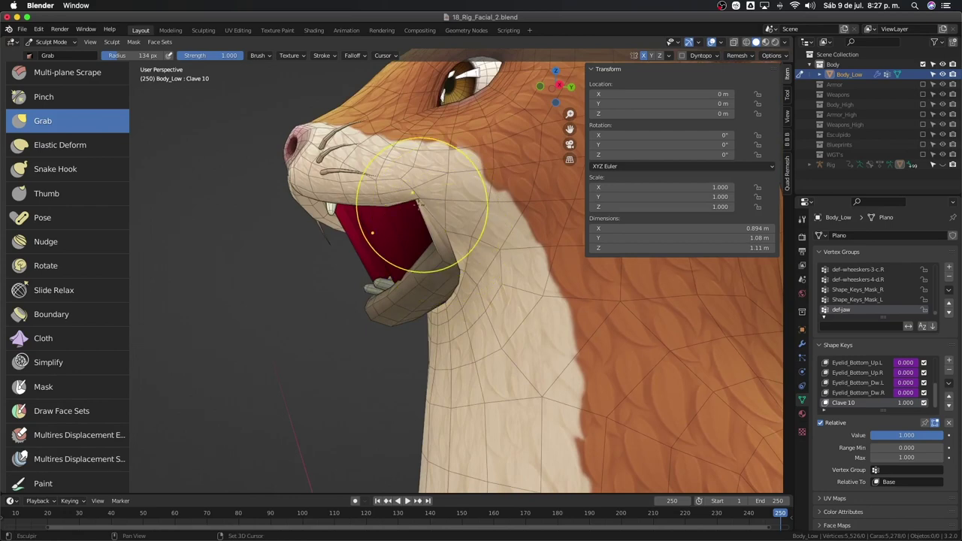
{"action": "mouse_move", "coordinate": [416, 197]}
{"action": "middle_mouse_down"}
{"action": "mouse_move", "coordinate": [440, 230]}
{"action": "mouse_move", "coordinate": [477, 225]}
{"action": "middle_mouse_up"}
{"action": "key", "text": "f"}
{"action": "left_click", "coordinate": [444, 218]}
- Pull the upper lip up and left with a 124 px brush, then reduce it to 99 px
{"action": "scroll", "coordinate": [474, 222], "scroll_direction": "up", "scroll_amount": 3}
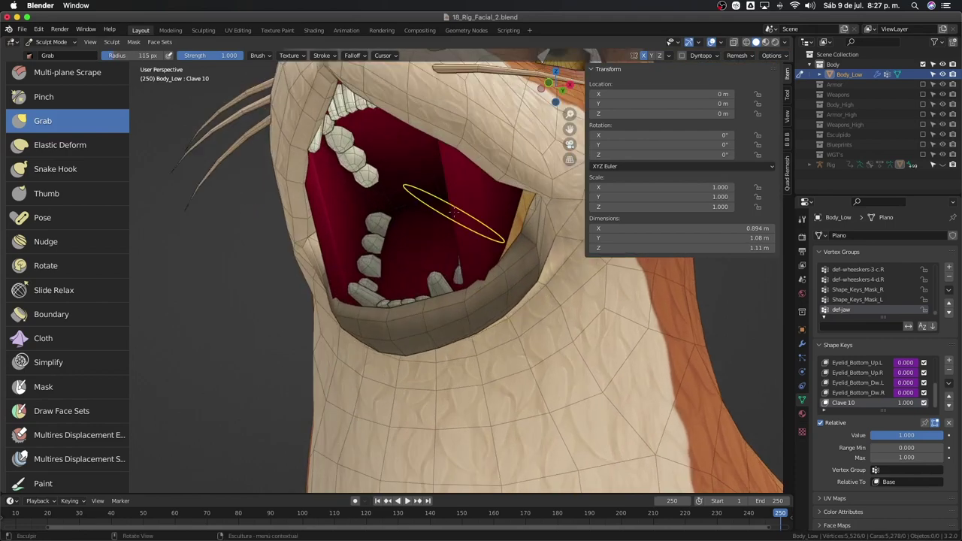
{"action": "scroll", "coordinate": [467, 214], "scroll_direction": "up", "scroll_amount": 1}
{"action": "left_click", "coordinate": [457, 183]}
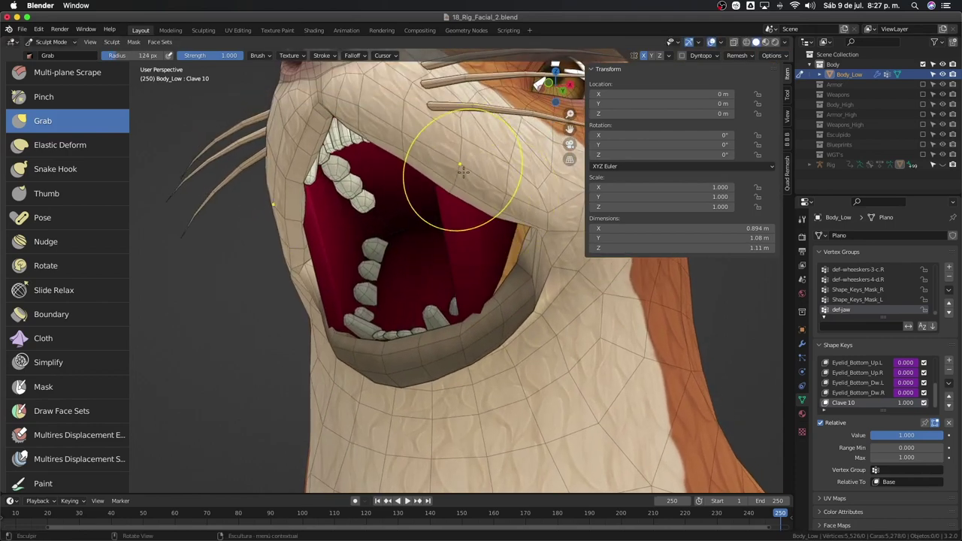
{"action": "left_click_drag", "start_coordinate": [464, 172], "coordinate": [411, 150]}
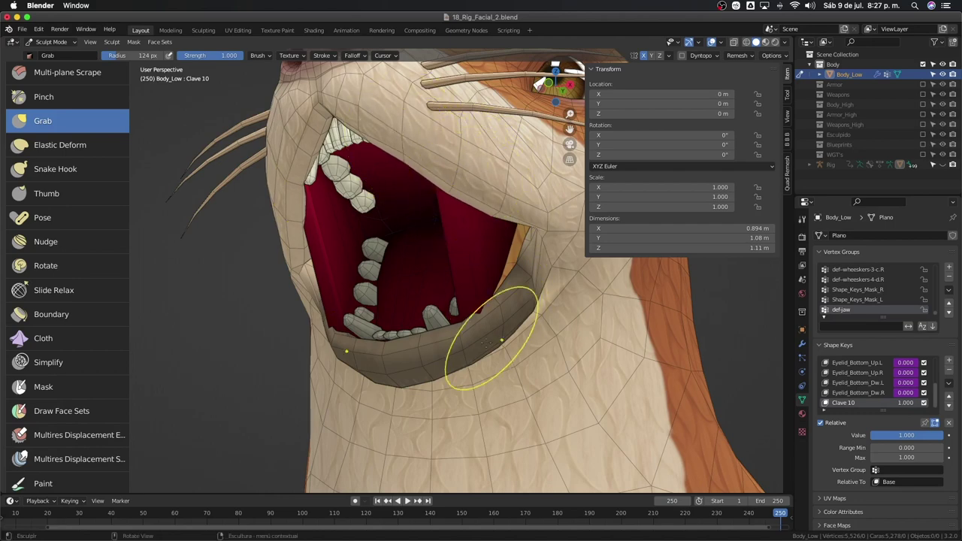
{"action": "middle_click_drag", "start_coordinate": [487, 342], "coordinate": [430, 183]}
{"action": "left_click_drag", "start_coordinate": [428, 181], "coordinate": [386, 159]}
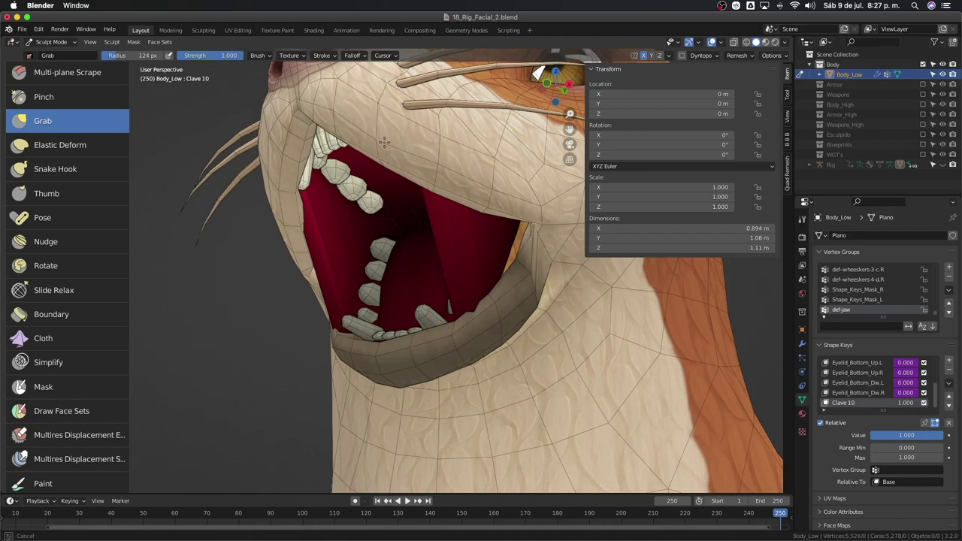
{"action": "key", "text": "f"}
{"action": "left_click", "coordinate": [437, 172]}
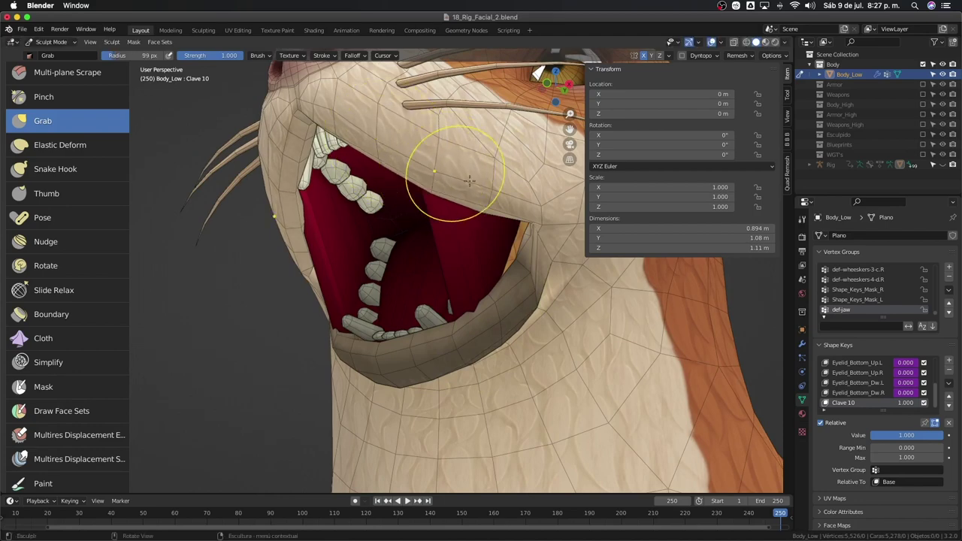
- Reshape the mouth corner with the 99 px Grab brush, viewing from below the jaw
{"action": "middle_click_drag", "start_coordinate": [491, 197], "coordinate": [511, 217]}
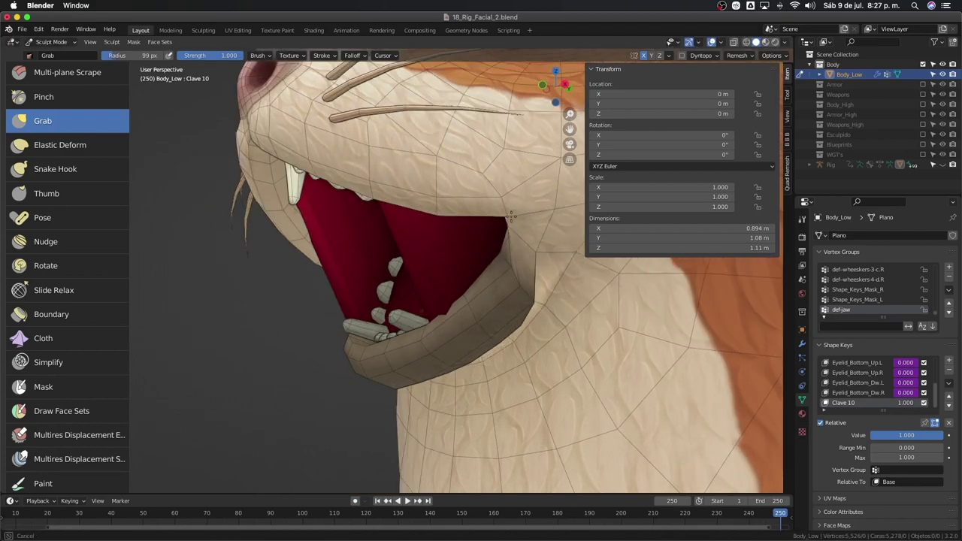
{"action": "middle_click_drag", "start_coordinate": [487, 184], "coordinate": [518, 230]}
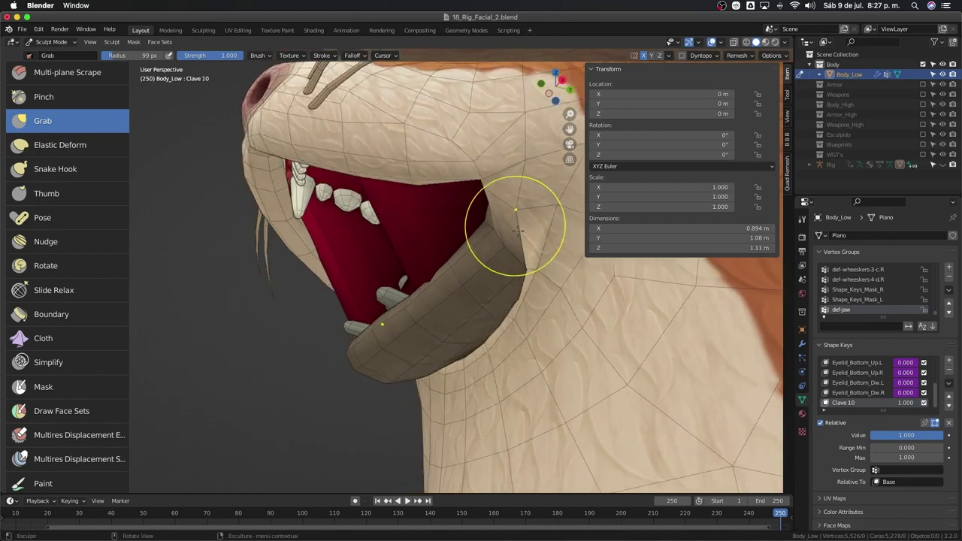
{"action": "mouse_move", "coordinate": [526, 275]}
{"action": "middle_mouse_down"}
{"action": "mouse_move", "coordinate": [483, 215]}
{"action": "mouse_move", "coordinate": [478, 187]}
{"action": "mouse_move", "coordinate": [515, 193]}
{"action": "mouse_move", "coordinate": [456, 225]}
{"action": "mouse_move", "coordinate": [479, 299]}
{"action": "mouse_move", "coordinate": [376, 272]}
{"action": "mouse_move", "coordinate": [397, 274]}
{"action": "mouse_move", "coordinate": [437, 350]}
{"action": "mouse_move", "coordinate": [398, 354]}
{"action": "mouse_move", "coordinate": [512, 236]}
{"action": "mouse_move", "coordinate": [498, 225]}
{"action": "middle_mouse_up"}
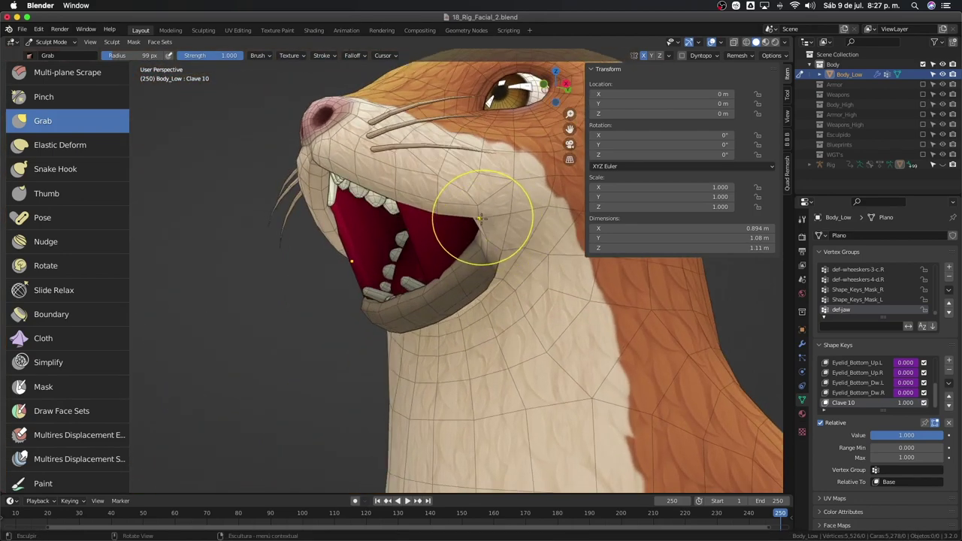
{"action": "left_click_drag", "start_coordinate": [481, 218], "coordinate": [483, 219]}
{"action": "mouse_move", "coordinate": [486, 217]}
{"action": "middle_mouse_down"}
{"action": "mouse_move", "coordinate": [496, 218]}
{"action": "mouse_move", "coordinate": [508, 256]}
{"action": "middle_mouse_up"}
{"action": "scroll", "coordinate": [509, 215], "scroll_direction": "up", "scroll_amount": 3}
{"action": "left_click_drag", "start_coordinate": [509, 256], "coordinate": [506, 239]}
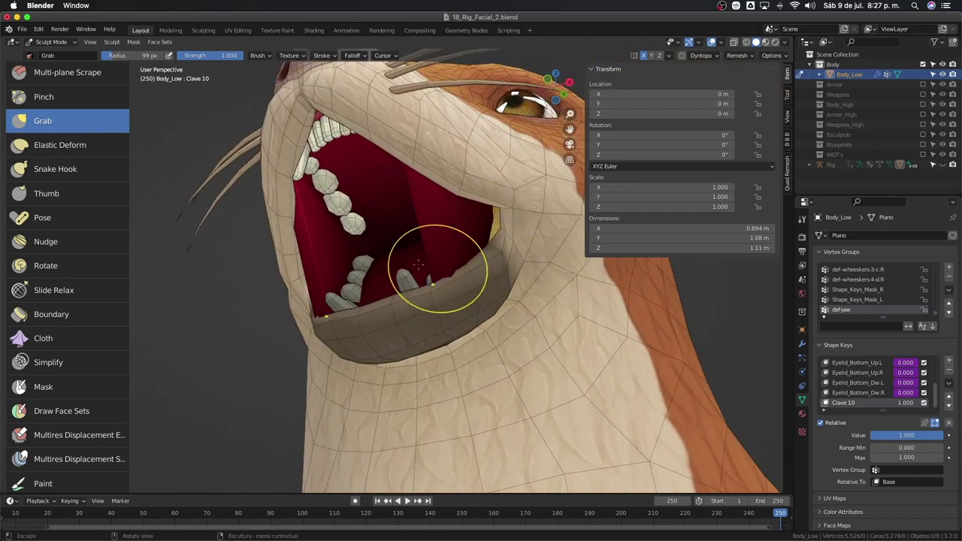
{"action": "left_click", "coordinate": [160, 43]}
{"action": "mouse_move", "coordinate": [185, 88]}
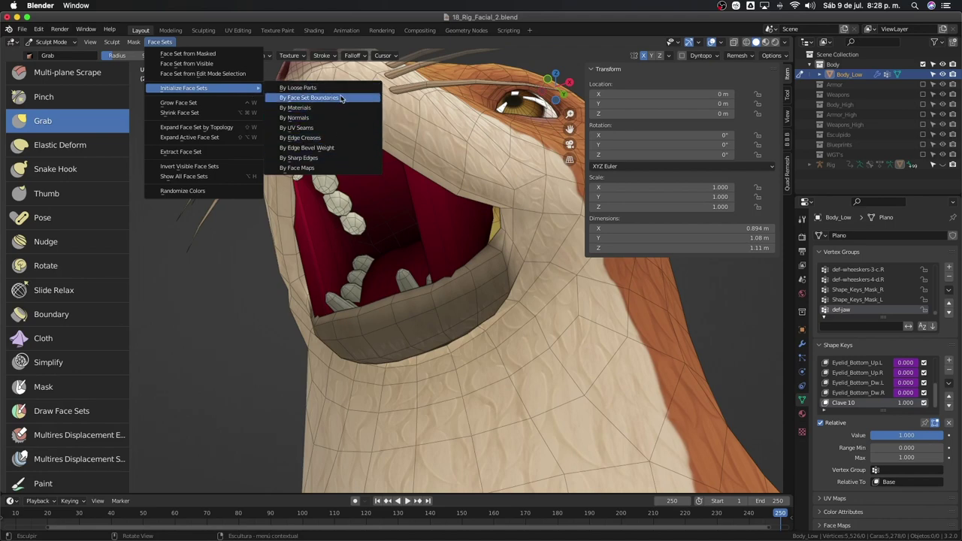
- Initialize face sets by face set boundaries, isolate the red mouth-interior set, and set the brush to 53 px
{"action": "left_click", "coordinate": [342, 99]}
{"action": "middle_click_drag", "start_coordinate": [458, 254], "coordinate": [500, 269]}
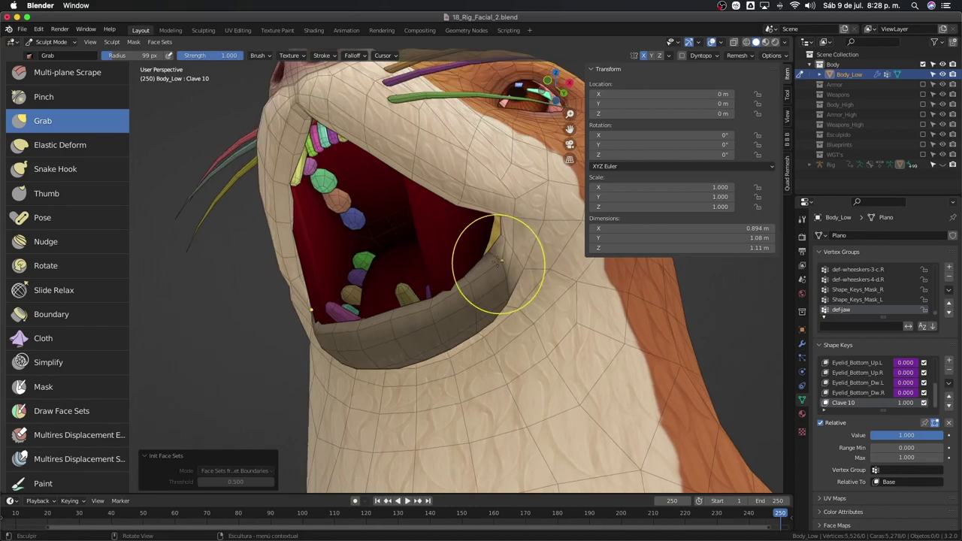
{"action": "key", "text": "shift+h"}
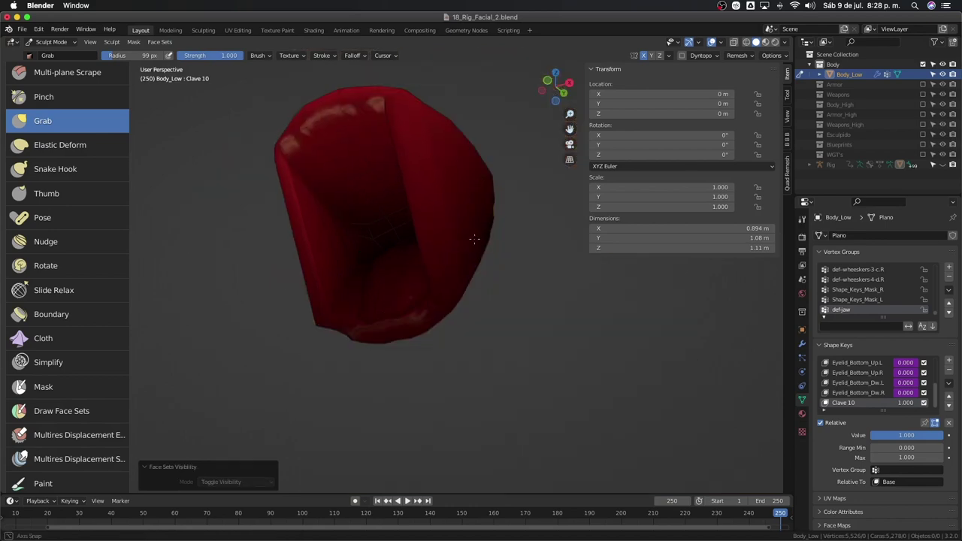
{"action": "mouse_move", "coordinate": [480, 235]}
{"action": "middle_mouse_down"}
{"action": "mouse_move", "coordinate": [380, 170]}
{"action": "mouse_move", "coordinate": [399, 165]}
{"action": "mouse_move", "coordinate": [411, 143]}
{"action": "middle_mouse_up"}
{"action": "key", "text": "f"}
{"action": "left_click", "coordinate": [390, 172]}
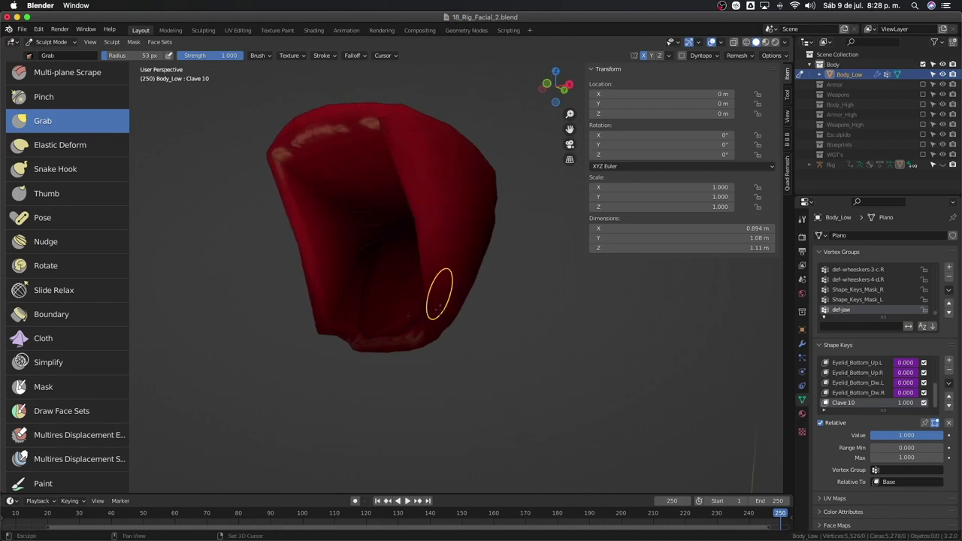
- Inspect the isolated mouth interior from several angles and shrink the brush to 28 px
{"action": "mouse_move", "coordinate": [440, 308]}
{"action": "middle_mouse_down"}
{"action": "mouse_move", "coordinate": [456, 261]}
{"action": "mouse_move", "coordinate": [425, 251]}
{"action": "mouse_move", "coordinate": [417, 183]}
{"action": "middle_mouse_up"}
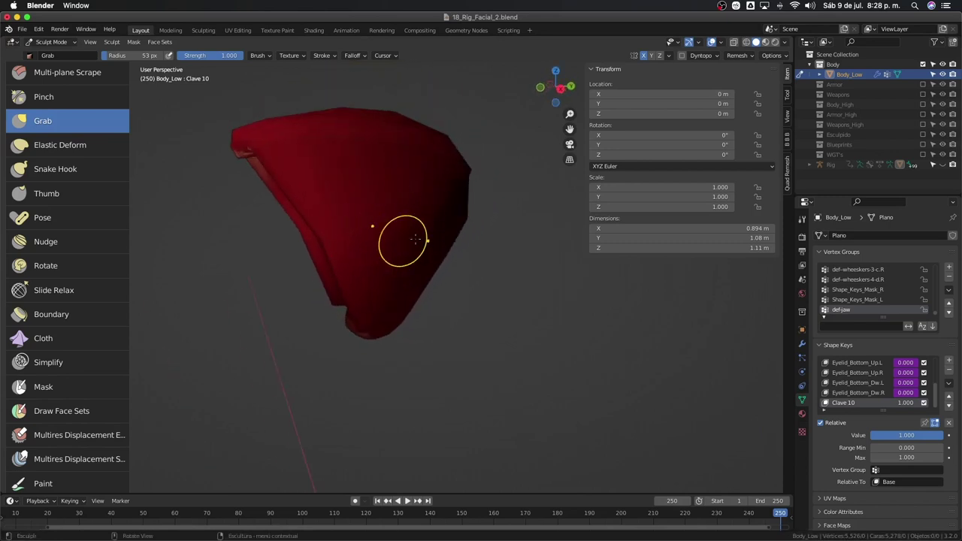
{"action": "middle_click_drag", "start_coordinate": [401, 239], "coordinate": [483, 238]}
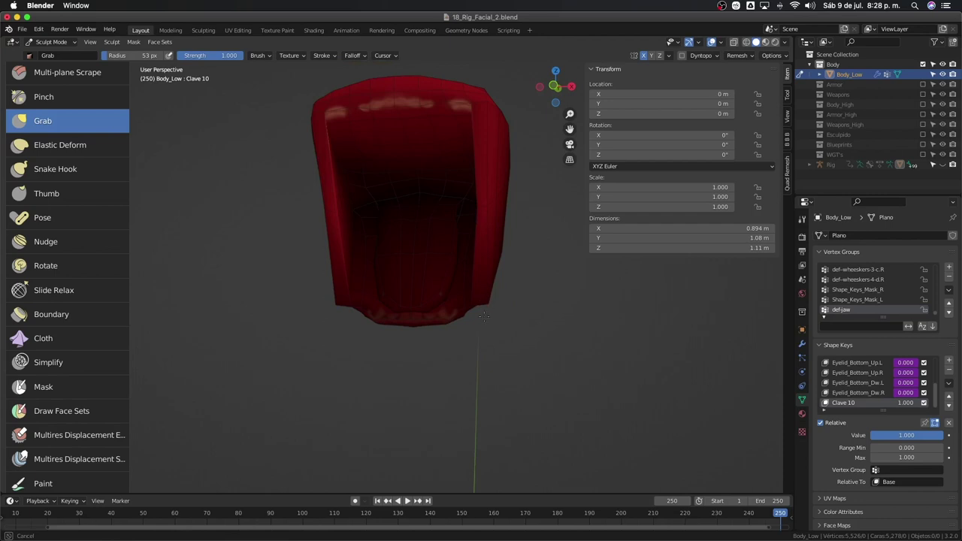
{"action": "mouse_move", "coordinate": [484, 316]}
{"action": "middle_mouse_down"}
{"action": "mouse_move", "coordinate": [500, 273]}
{"action": "mouse_move", "coordinate": [473, 183]}
{"action": "mouse_move", "coordinate": [427, 207]}
{"action": "middle_mouse_up"}
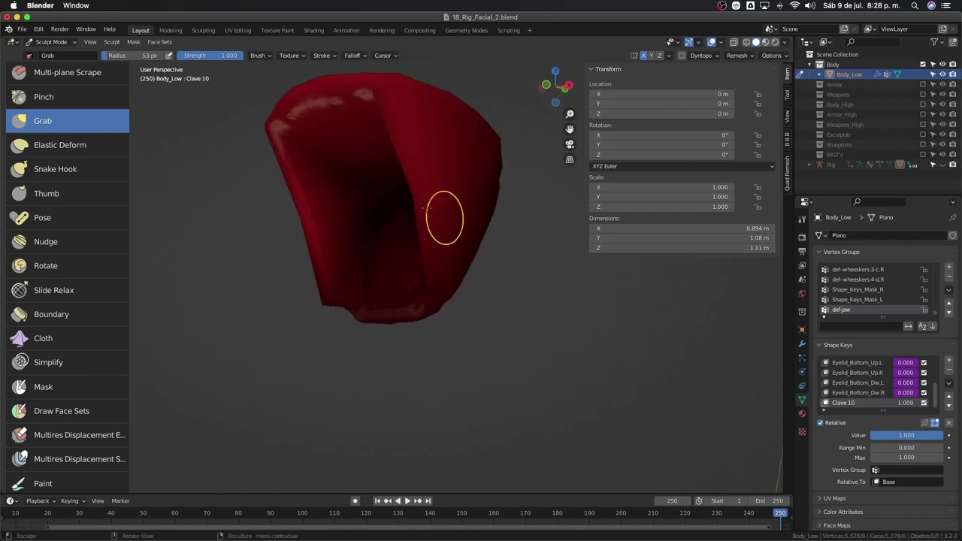
{"action": "middle_click_drag", "start_coordinate": [420, 112], "coordinate": [415, 162]}
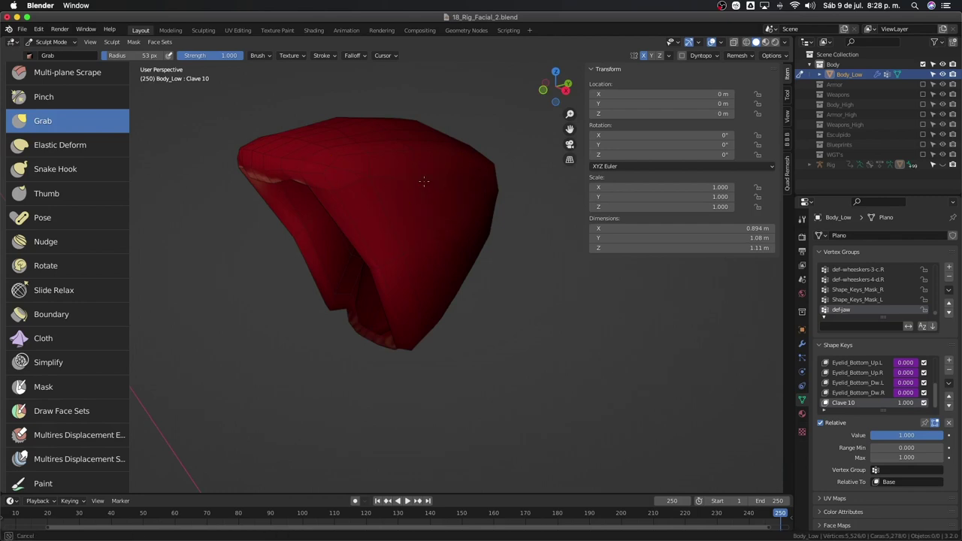
{"action": "mouse_move", "coordinate": [458, 178]}
{"action": "middle_mouse_down"}
{"action": "mouse_move", "coordinate": [468, 193]}
{"action": "mouse_move", "coordinate": [457, 219]}
{"action": "mouse_move", "coordinate": [492, 215]}
{"action": "mouse_move", "coordinate": [516, 297]}
{"action": "mouse_move", "coordinate": [440, 202]}
{"action": "middle_mouse_up"}
{"action": "key", "text": "f"}
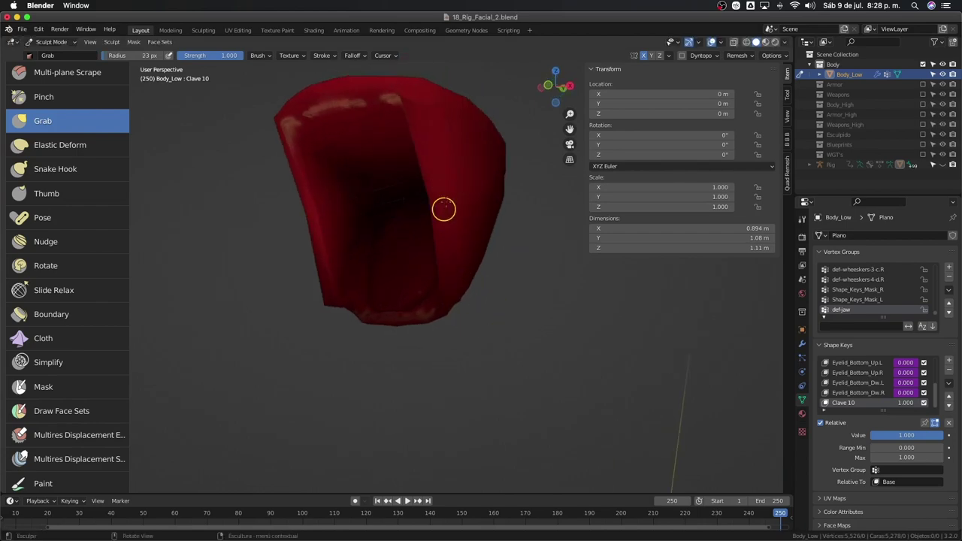
{"action": "left_click", "coordinate": [450, 196]}
- Reveal all hidden face sets and resize the Grab brush from 55 px to 83 px
{"action": "key", "text": "alt+h"}
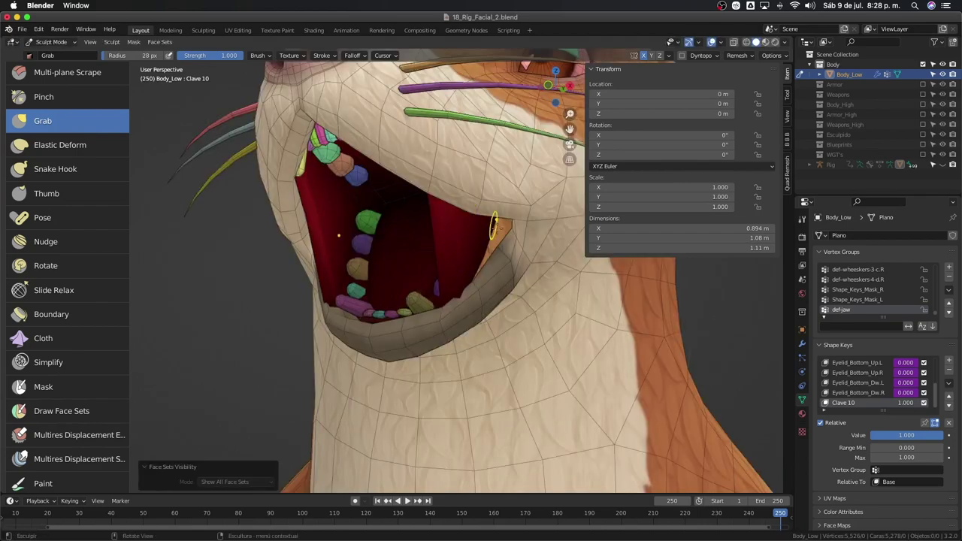
{"action": "mouse_move", "coordinate": [496, 240]}
{"action": "middle_mouse_down", "text": "ctrl"}
{"action": "mouse_move", "coordinate": [489, 271]}
{"action": "mouse_move", "coordinate": [433, 351]}
{"action": "mouse_move", "coordinate": [549, 329]}
{"action": "mouse_move", "coordinate": [387, 391]}
{"action": "mouse_move", "coordinate": [573, 412]}
{"action": "mouse_move", "coordinate": [444, 249]}
{"action": "mouse_move", "coordinate": [469, 218]}
{"action": "mouse_move", "coordinate": [468, 281]}
{"action": "middle_mouse_up", "text": "ctrl"}
{"action": "key", "text": "f"}
{"action": "left_click", "coordinate": [443, 249]}
{"action": "key", "text": "f"}
{"action": "left_click", "coordinate": [488, 310]}
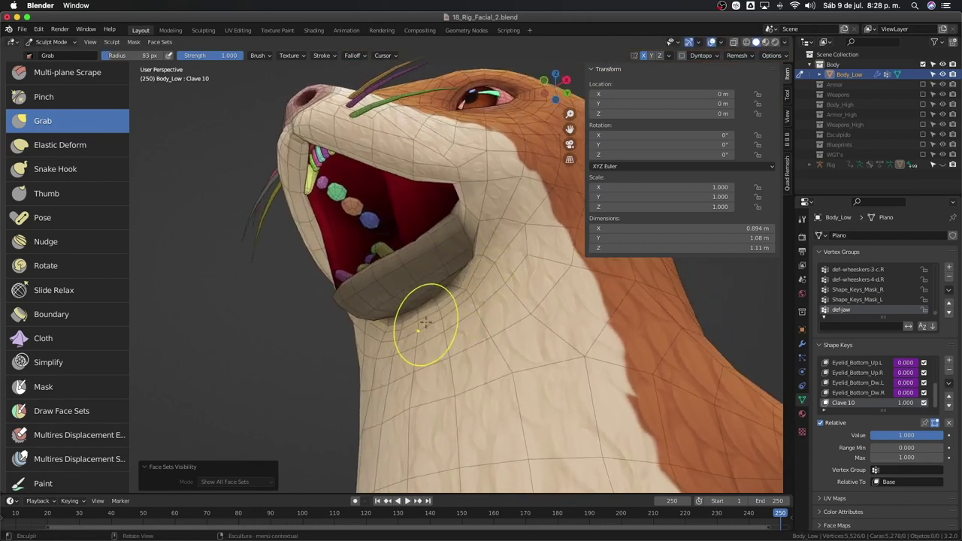
- Sculpt the neck under the lower jaw with a 104 px brush, then snap to front view
{"action": "middle_click_drag", "start_coordinate": [425, 324], "coordinate": [431, 316]}
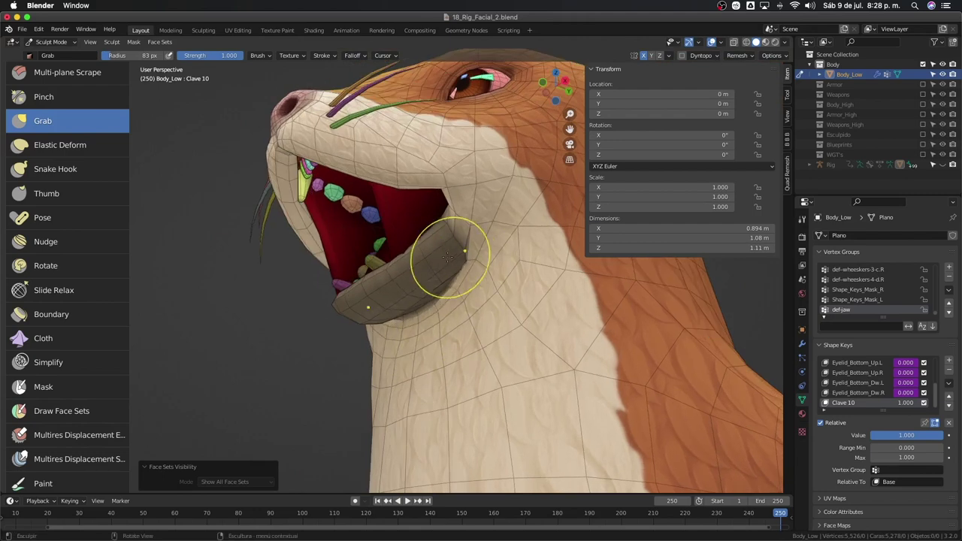
{"action": "middle_click_drag", "start_coordinate": [447, 257], "coordinate": [444, 235]}
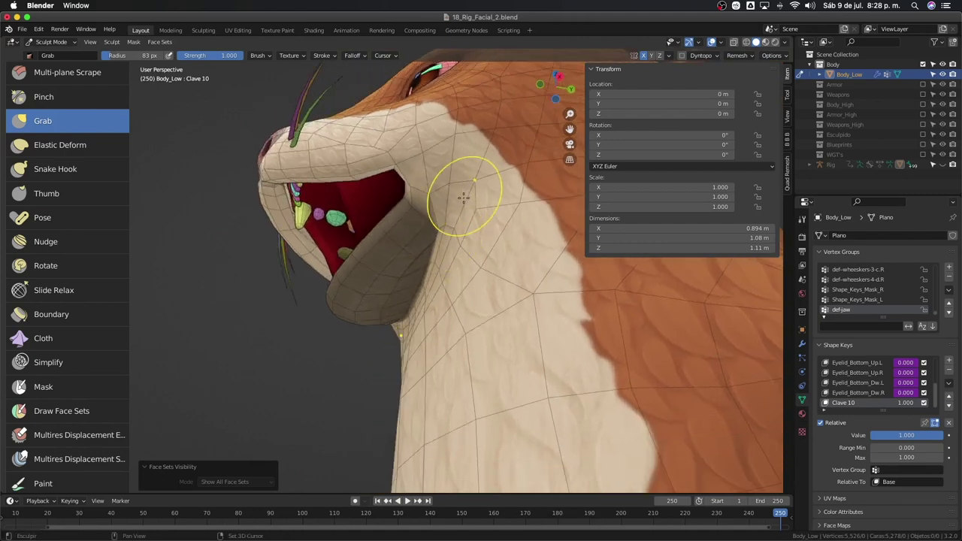
{"action": "middle_click_drag", "start_coordinate": [461, 189], "coordinate": [485, 279]}
{"action": "middle_click_drag", "start_coordinate": [463, 321], "coordinate": [451, 300]}
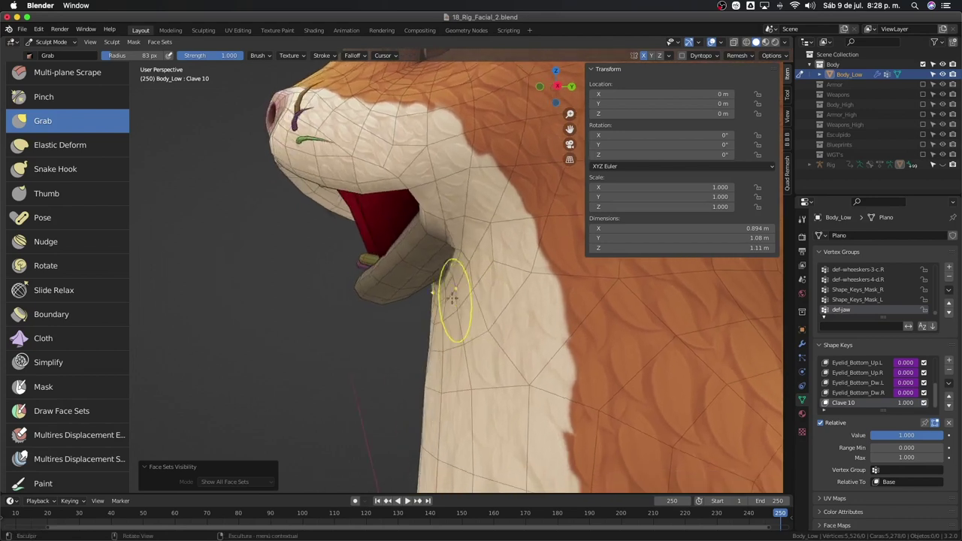
{"action": "key", "text": "f"}
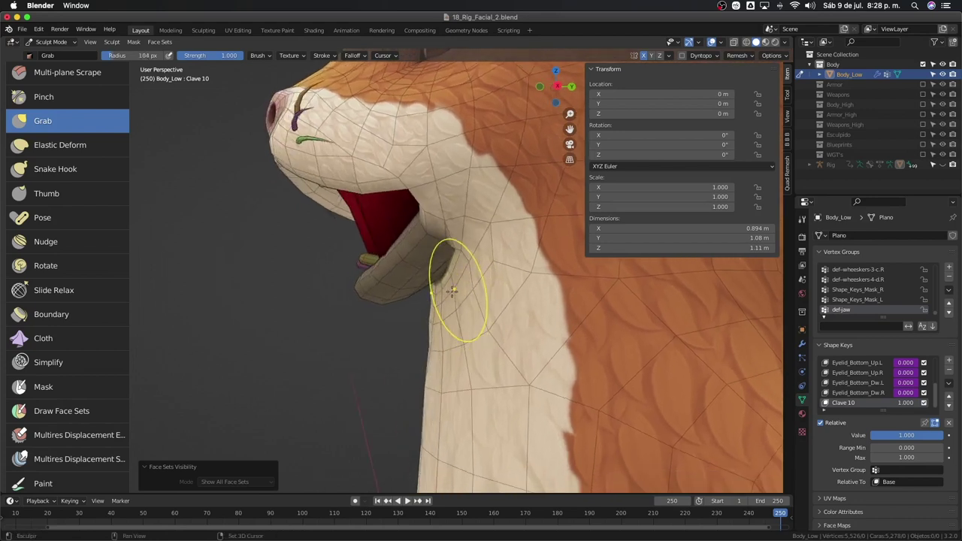
{"action": "mouse_move", "coordinate": [457, 275]}
{"action": "middle_mouse_down"}
{"action": "mouse_move", "coordinate": [465, 292]}
{"action": "mouse_move", "coordinate": [454, 333]}
{"action": "mouse_move", "coordinate": [429, 357]}
{"action": "mouse_move", "coordinate": [459, 337]}
{"action": "mouse_move", "coordinate": [457, 315]}
{"action": "middle_mouse_up"}
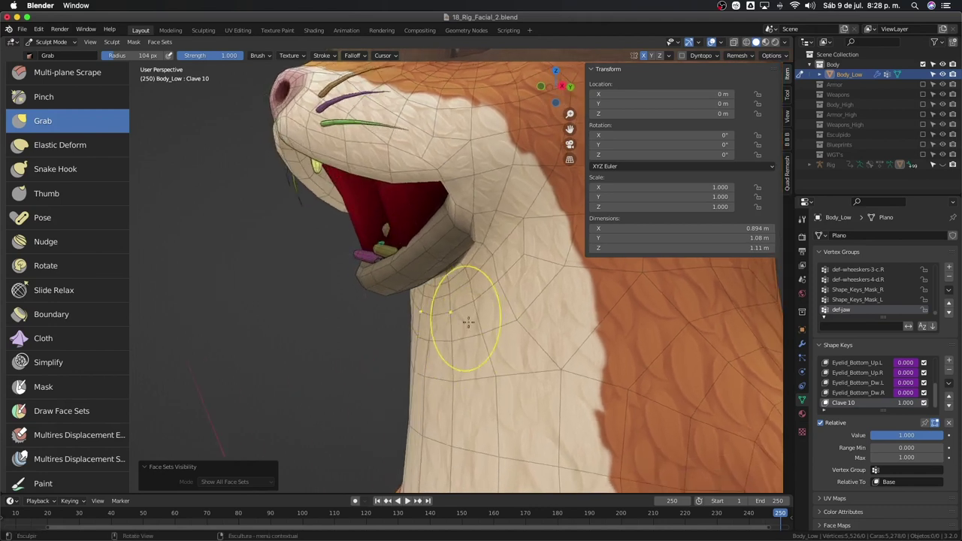
{"action": "middle_click_drag", "start_coordinate": [505, 283], "coordinate": [494, 215]}
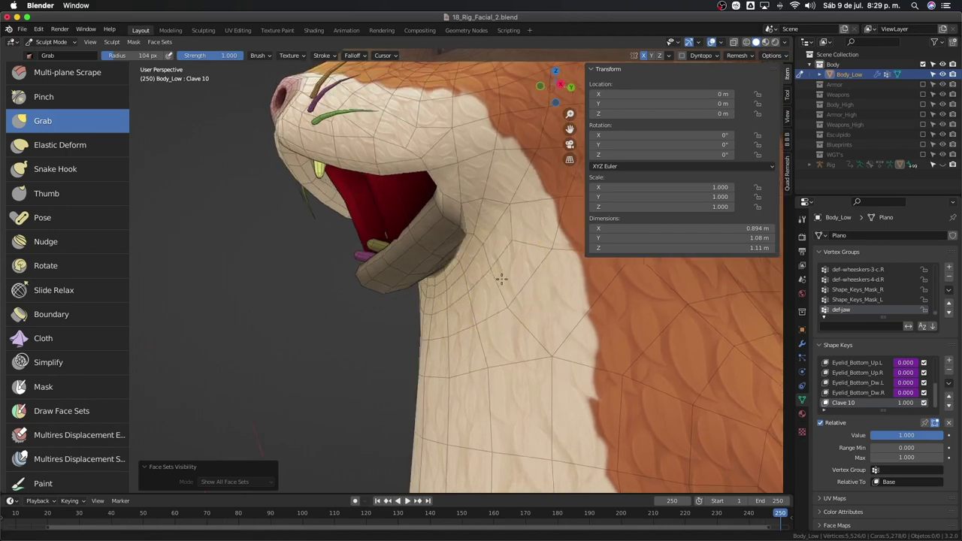
{"action": "scroll", "coordinate": [466, 315], "scroll_direction": "down", "scroll_amount": 5}
{"action": "middle_click_drag", "start_coordinate": [441, 419], "coordinate": [527, 354]}
{"action": "key", "text": "KP_1"}
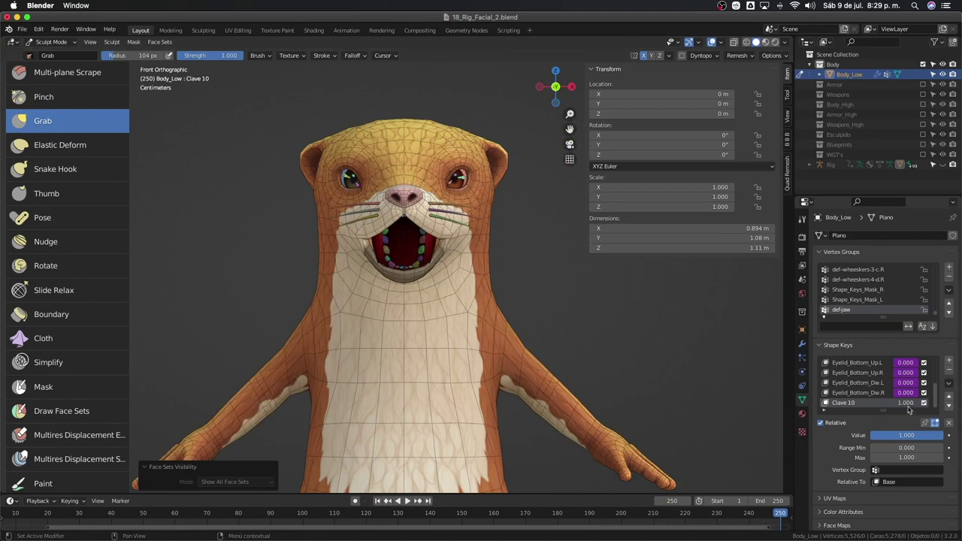
{"action": "mouse_move", "coordinate": [907, 407]}
{"action": "left_mouse_down"}
{"action": "mouse_move", "coordinate": [883, 417]}
{"action": "mouse_move", "coordinate": [931, 416]}
{"action": "left_mouse_up"}
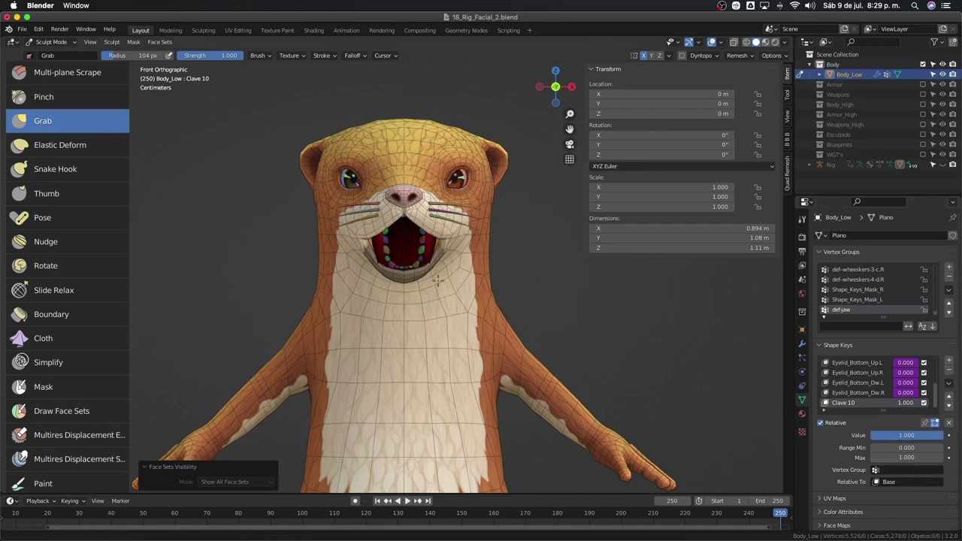
{"action": "mouse_move", "coordinate": [559, 320]}
{"action": "middle_mouse_down"}
{"action": "mouse_move", "coordinate": [481, 248]}
{"action": "mouse_move", "coordinate": [457, 205]}
{"action": "mouse_move", "coordinate": [473, 253]}
{"action": "mouse_move", "coordinate": [409, 293]}
{"action": "middle_mouse_up"}
{"action": "scroll", "coordinate": [472, 241], "scroll_direction": "up", "scroll_amount": 3}
{"action": "scroll", "coordinate": [455, 338], "scroll_direction": "down", "scroll_amount": 3}
{"action": "scroll", "coordinate": [464, 273], "scroll_direction": "up", "scroll_amount": 3}
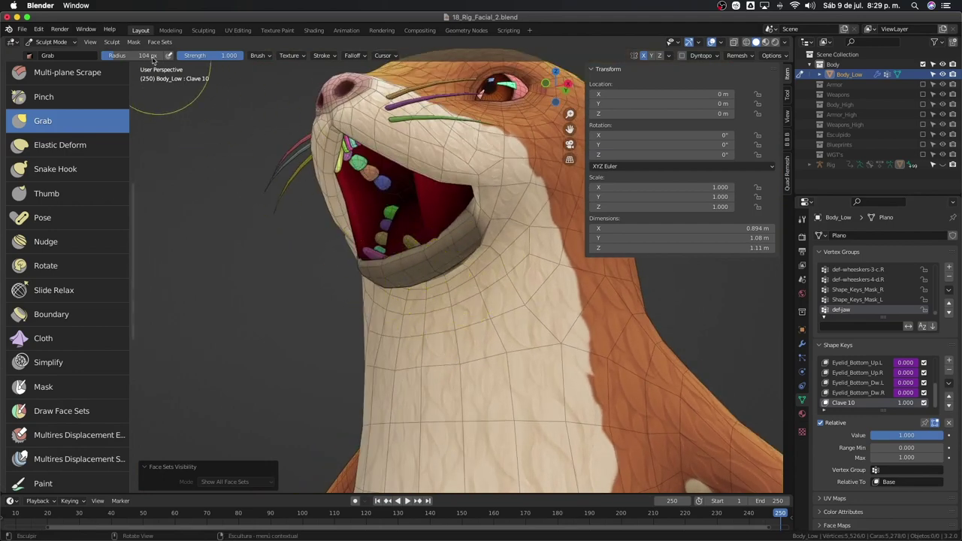
{"action": "left_click", "coordinate": [136, 46]}
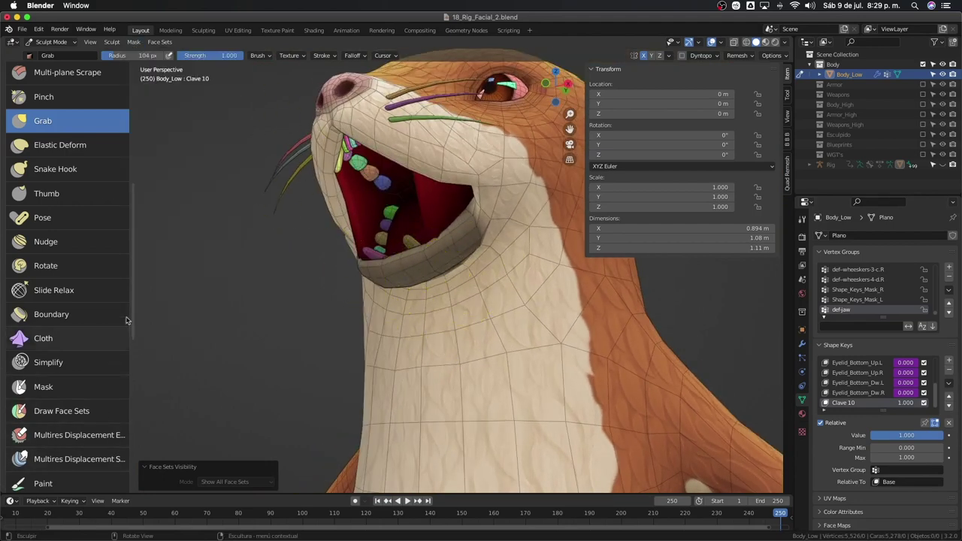
{"action": "scroll", "coordinate": [91, 293], "scroll_direction": "down", "scroll_amount": 6}
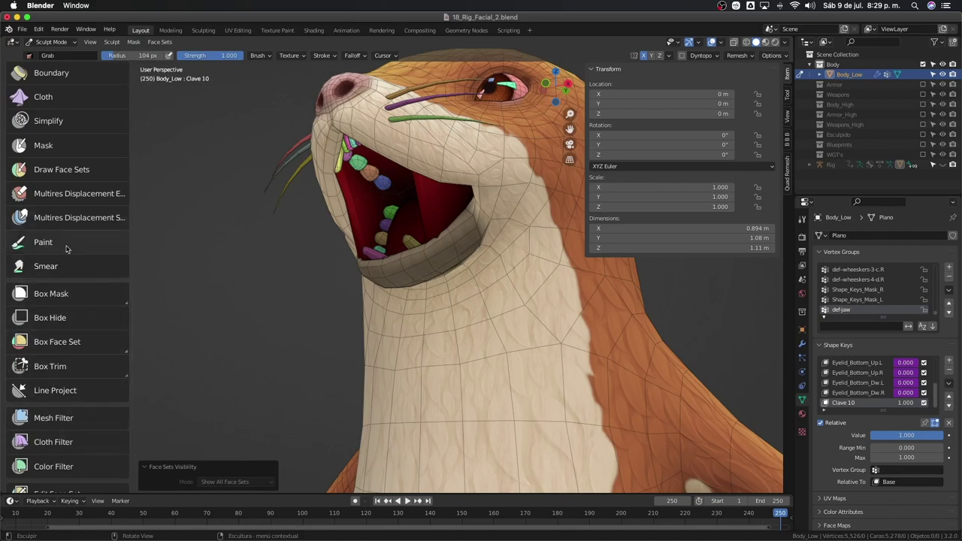
- Try the Mask brush, then switch back to Grab and pull the jaw band mesh upward
{"action": "left_click", "coordinate": [60, 145]}
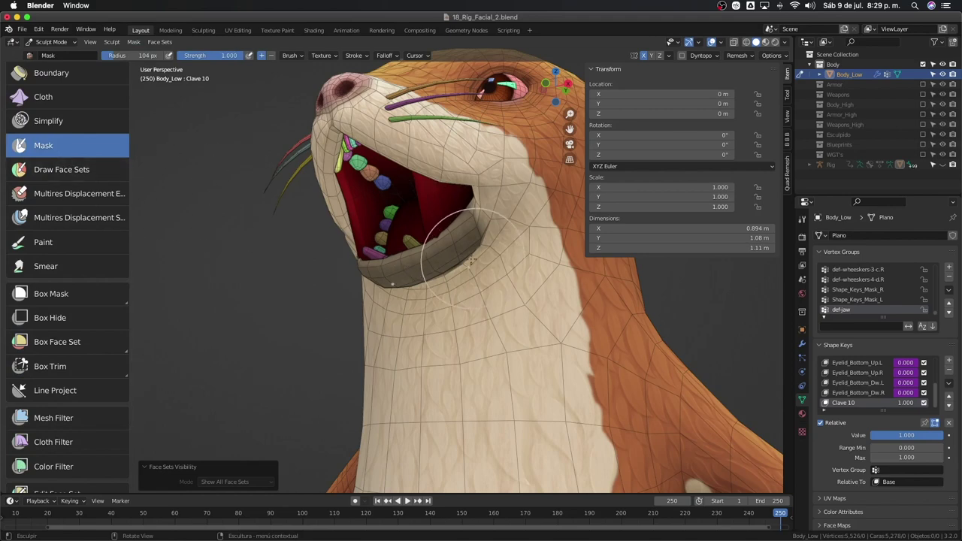
{"action": "mouse_move", "coordinate": [473, 261]}
{"action": "middle_mouse_down"}
{"action": "mouse_move", "coordinate": [455, 248]}
{"action": "mouse_move", "coordinate": [451, 279]}
{"action": "mouse_move", "coordinate": [516, 279]}
{"action": "mouse_move", "coordinate": [485, 306]}
{"action": "mouse_move", "coordinate": [497, 237]}
{"action": "mouse_move", "coordinate": [499, 274]}
{"action": "mouse_move", "coordinate": [391, 263]}
{"action": "mouse_move", "coordinate": [416, 295]}
{"action": "mouse_move", "coordinate": [408, 290]}
{"action": "mouse_move", "coordinate": [419, 259]}
{"action": "mouse_move", "coordinate": [421, 305]}
{"action": "mouse_move", "coordinate": [447, 258]}
{"action": "middle_mouse_up"}
{"action": "scroll", "coordinate": [452, 279], "scroll_direction": "up", "scroll_amount": 4}
{"action": "middle_click_drag", "start_coordinate": [481, 295], "coordinate": [480, 270]}
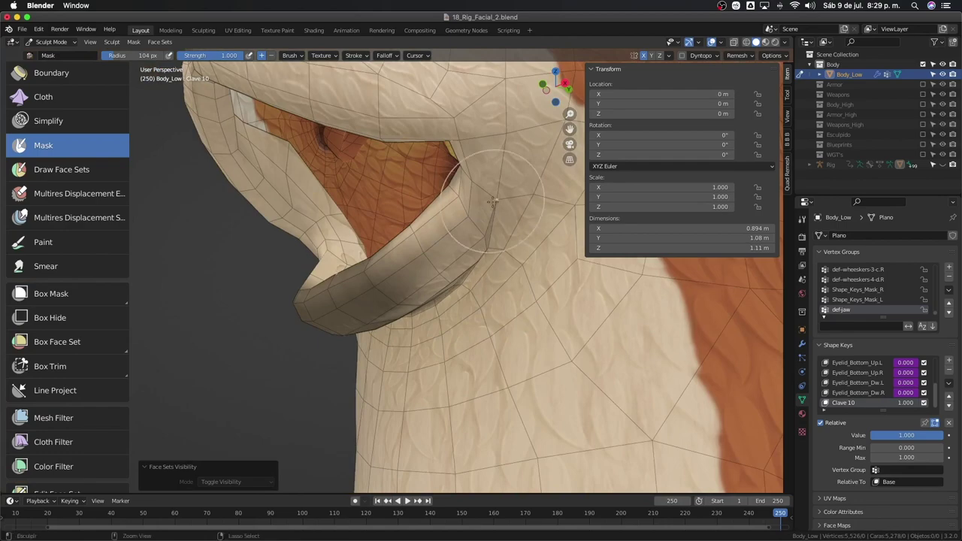
{"action": "mouse_move", "coordinate": [493, 201]}
{"action": "middle_mouse_down"}
{"action": "mouse_move", "coordinate": [430, 204]}
{"action": "mouse_move", "coordinate": [477, 222]}
{"action": "mouse_move", "coordinate": [356, 224]}
{"action": "middle_mouse_up"}
{"action": "mouse_move", "coordinate": [440, 320]}
{"action": "middle_mouse_down"}
{"action": "mouse_move", "coordinate": [440, 290]}
{"action": "mouse_move", "coordinate": [258, 233]}
{"action": "middle_mouse_up"}
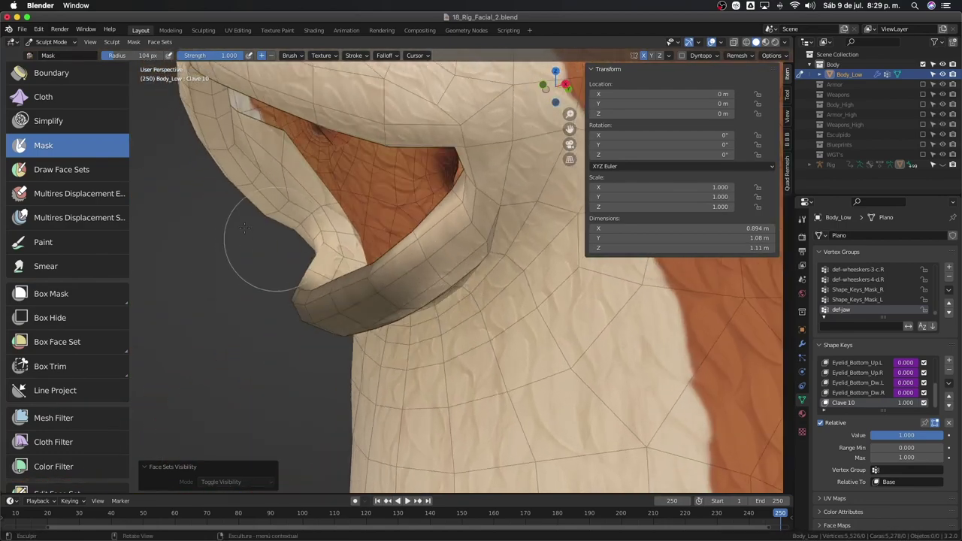
{"action": "middle_click_drag", "start_coordinate": [236, 408], "coordinate": [474, 248]}
{"action": "key", "text": "g"}
{"action": "left_click_drag", "start_coordinate": [473, 248], "coordinate": [478, 222]}
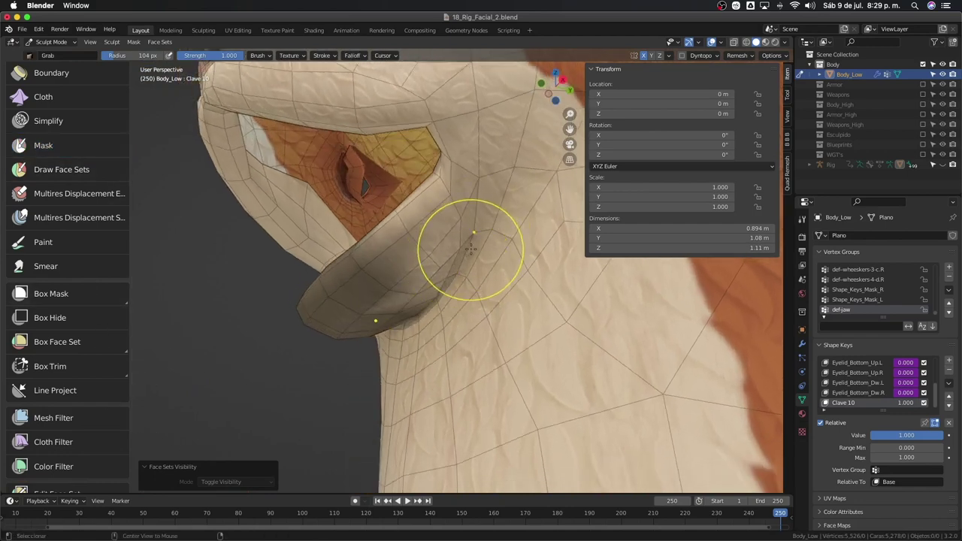
- Reveal the hidden mouth interior and teeth and orbit to a three-quarter view of the head
{"action": "key", "text": "alt+h"}
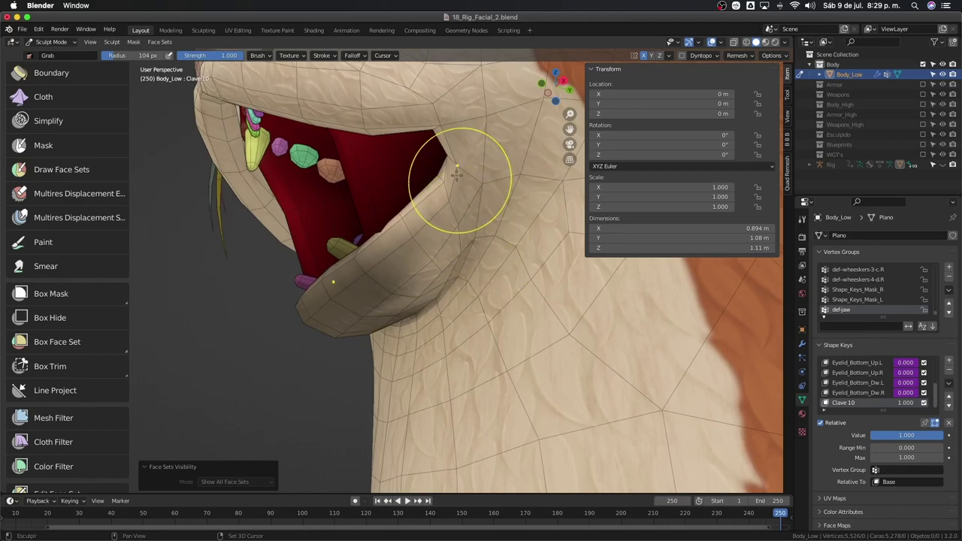
{"action": "mouse_move", "coordinate": [441, 129]}
{"action": "middle_mouse_down"}
{"action": "mouse_move", "coordinate": [461, 148]}
{"action": "mouse_move", "coordinate": [461, 242]}
{"action": "middle_mouse_up"}
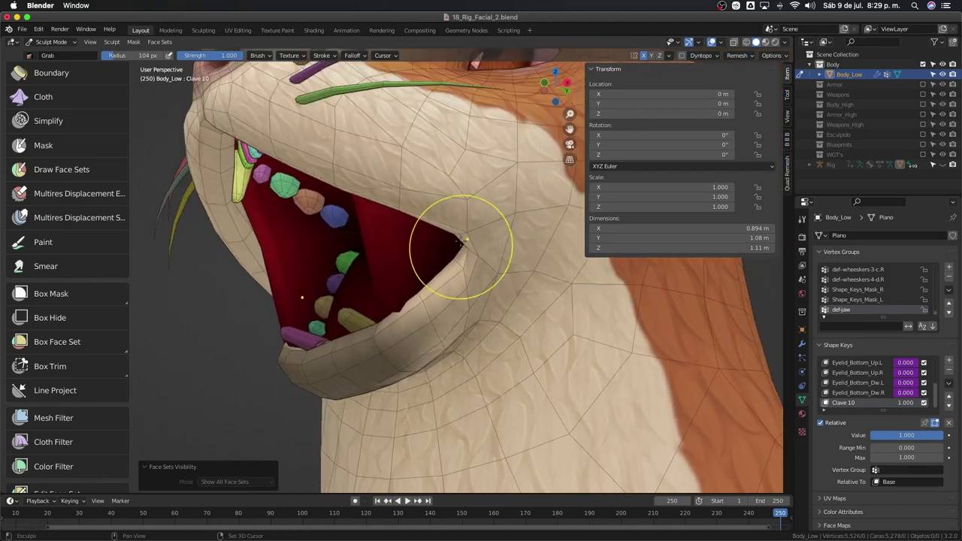
{"action": "scroll", "coordinate": [462, 242], "scroll_direction": "down", "scroll_amount": 4}
{"action": "mouse_move", "coordinate": [451, 333]}
{"action": "middle_mouse_down"}
{"action": "mouse_move", "coordinate": [423, 328]}
{"action": "mouse_move", "coordinate": [436, 292]}
{"action": "mouse_move", "coordinate": [368, 263]}
{"action": "mouse_move", "coordinate": [416, 262]}
{"action": "mouse_move", "coordinate": [404, 263]}
{"action": "mouse_move", "coordinate": [408, 272]}
{"action": "mouse_move", "coordinate": [449, 279]}
{"action": "mouse_move", "coordinate": [432, 297]}
{"action": "mouse_move", "coordinate": [443, 263]}
{"action": "middle_mouse_up"}
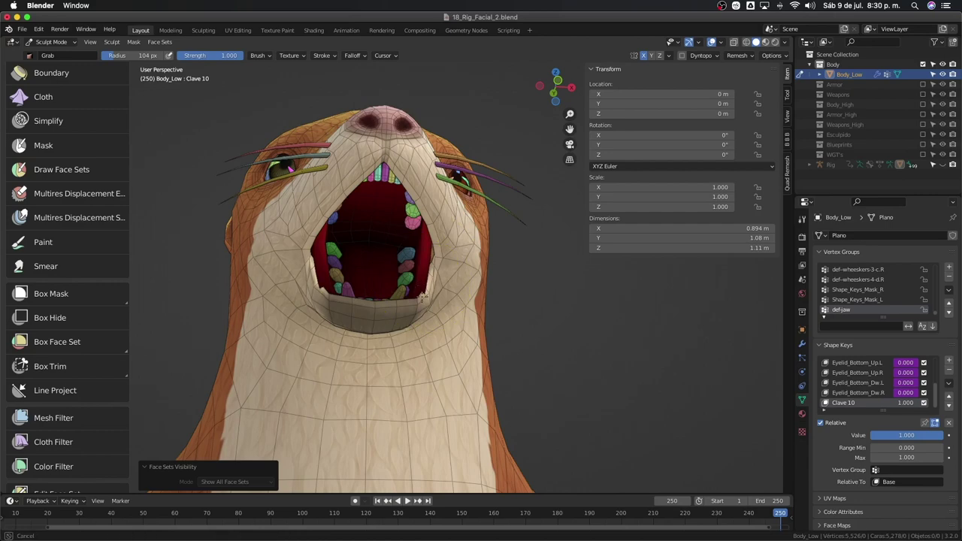
{"action": "mouse_move", "coordinate": [422, 299]}
{"action": "middle_mouse_down"}
{"action": "mouse_move", "coordinate": [419, 311]}
{"action": "mouse_move", "coordinate": [442, 297]}
{"action": "middle_mouse_up"}
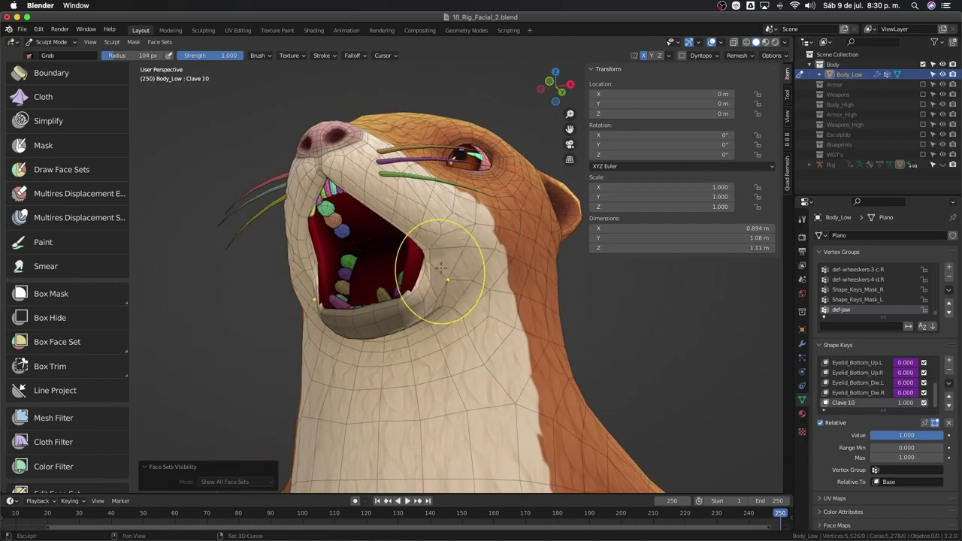
{"action": "mouse_move", "coordinate": [443, 261]}
{"action": "middle_mouse_down"}
{"action": "mouse_move", "coordinate": [377, 244]}
{"action": "mouse_move", "coordinate": [430, 279]}
{"action": "mouse_move", "coordinate": [419, 301]}
{"action": "mouse_move", "coordinate": [447, 241]}
{"action": "middle_mouse_up"}
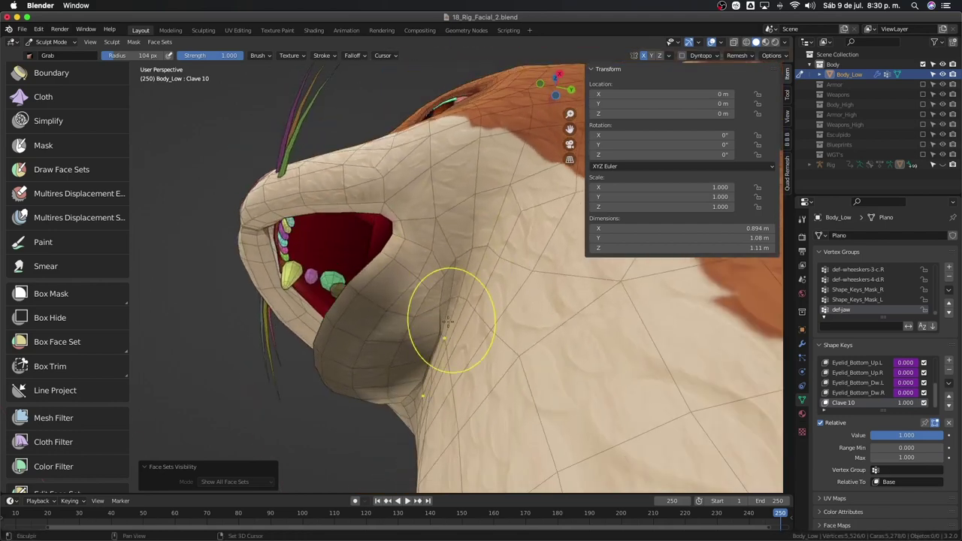
- Pull the cheek at the mouth corner downward and check the open mouth from front and side
{"action": "left_click_drag", "start_coordinate": [452, 312], "coordinate": [430, 360]}
{"action": "middle_click_drag", "start_coordinate": [430, 360], "coordinate": [451, 365]}
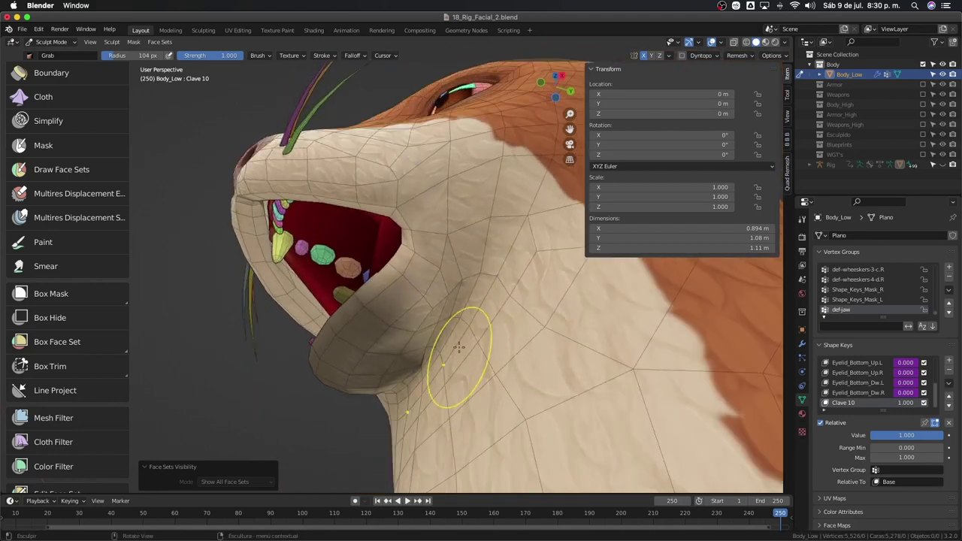
{"action": "mouse_move", "coordinate": [451, 311]}
{"action": "middle_mouse_down"}
{"action": "mouse_move", "coordinate": [447, 300]}
{"action": "mouse_move", "coordinate": [471, 307]}
{"action": "mouse_move", "coordinate": [419, 318]}
{"action": "mouse_move", "coordinate": [478, 260]}
{"action": "middle_mouse_up"}
{"action": "scroll", "coordinate": [481, 261], "scroll_direction": "down", "scroll_amount": 3}
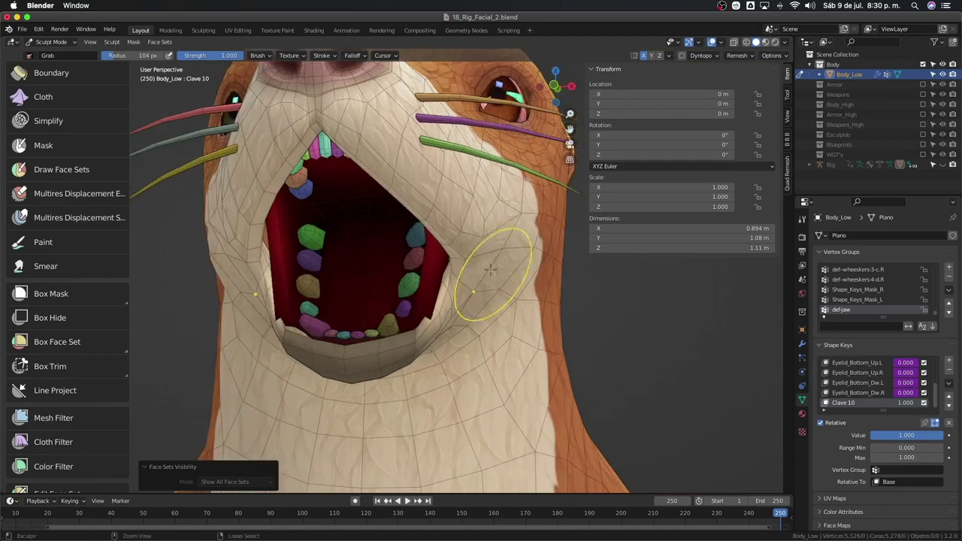
{"action": "scroll", "coordinate": [451, 316], "scroll_direction": "down", "scroll_amount": 2}
{"action": "mouse_move", "coordinate": [441, 333]}
{"action": "middle_mouse_down"}
{"action": "mouse_move", "coordinate": [499, 341]}
{"action": "mouse_move", "coordinate": [408, 397]}
{"action": "middle_mouse_up"}
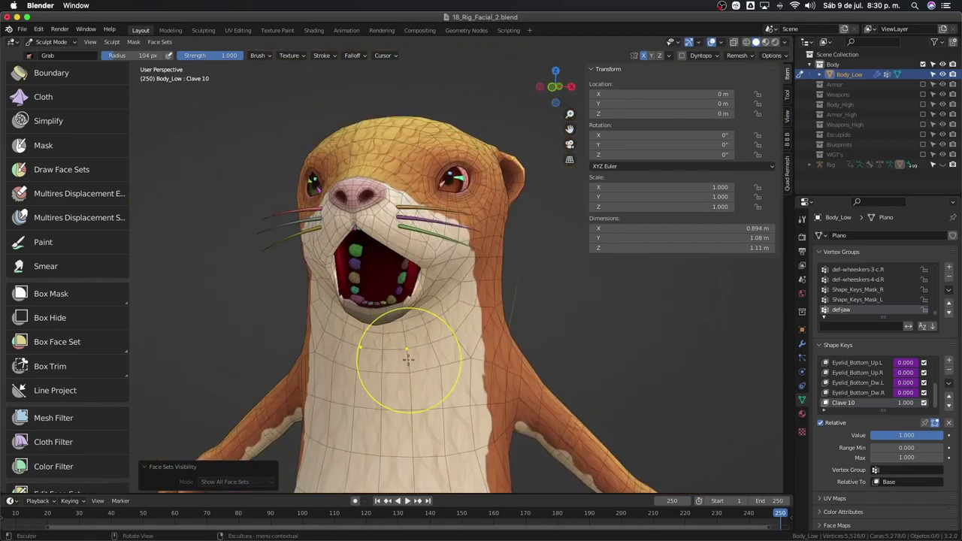
{"action": "scroll", "coordinate": [440, 269], "scroll_direction": "up", "scroll_amount": 3}
{"action": "mouse_move", "coordinate": [441, 268]}
{"action": "middle_mouse_down"}
{"action": "mouse_move", "coordinate": [443, 316]}
{"action": "mouse_move", "coordinate": [429, 333]}
{"action": "middle_mouse_up"}
{"action": "scroll", "coordinate": [446, 334], "scroll_direction": "down", "scroll_amount": 2}
- Switch Body_Low to Object Mode and make the Rig collection visible
{"action": "key", "text": "ctrl+Tab"}
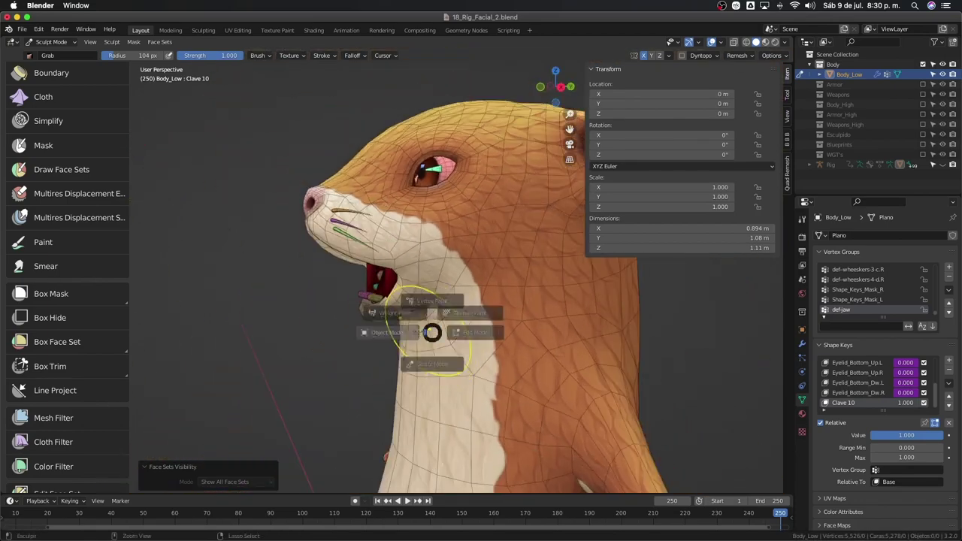
{"action": "left_click", "coordinate": [387, 336]}
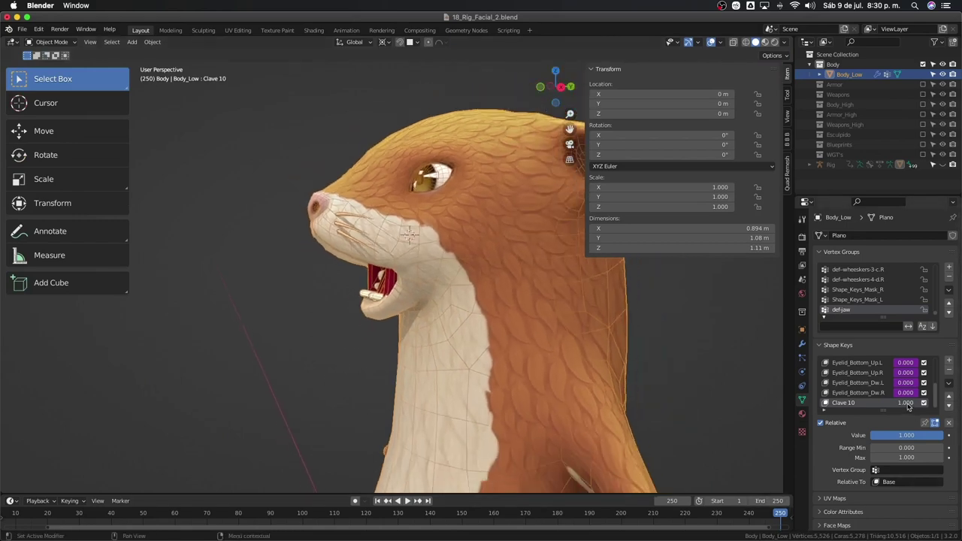
{"action": "middle_click_drag", "start_coordinate": [448, 293], "coordinate": [475, 325]}
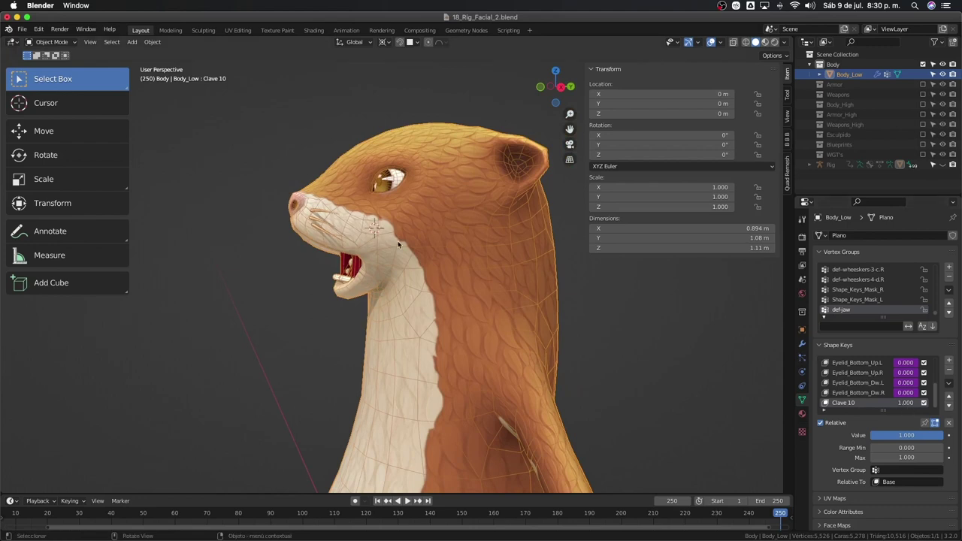
{"action": "left_click", "coordinate": [943, 165]}
{"action": "middle_click_drag", "start_coordinate": [338, 252], "coordinate": [300, 256]}
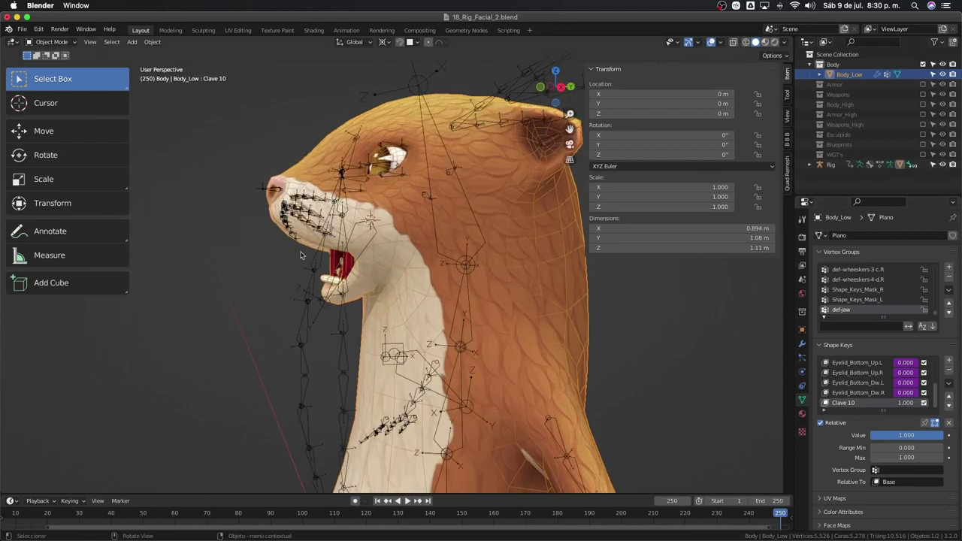
- Select the def-jaw bone in Pose Mode, inspect its X rotation options, and return to Object Mode
{"action": "left_click", "coordinate": [327, 301]}
{"action": "key", "text": "ctrl+Tab"}
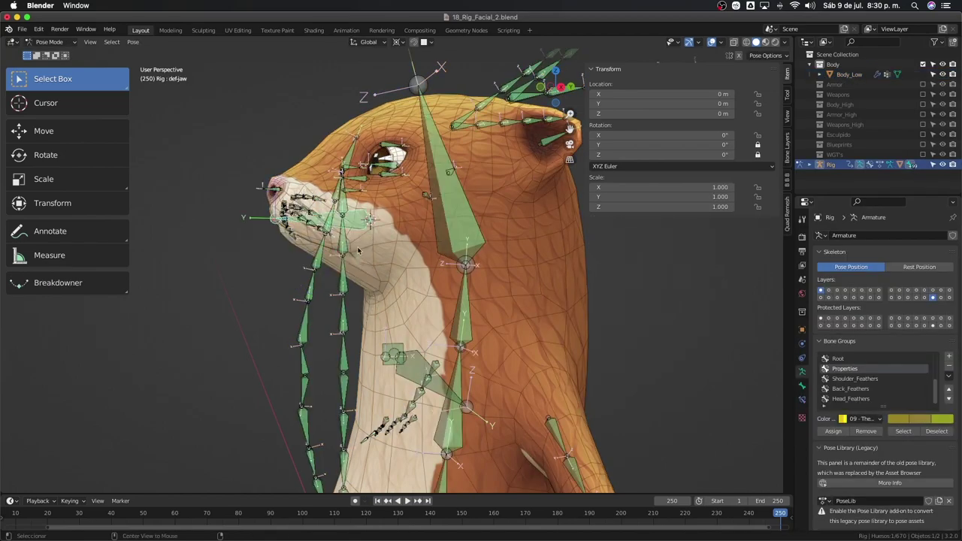
{"action": "mouse_move", "coordinate": [361, 239]}
{"action": "middle_mouse_down"}
{"action": "mouse_move", "coordinate": [431, 266]}
{"action": "mouse_move", "coordinate": [481, 263]}
{"action": "middle_mouse_up"}
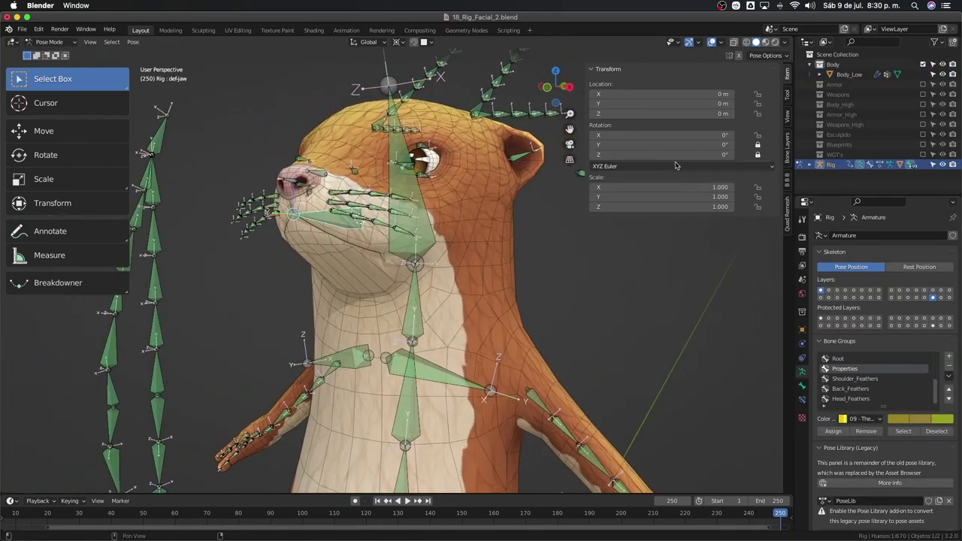
{"action": "right_click", "coordinate": [684, 138]}
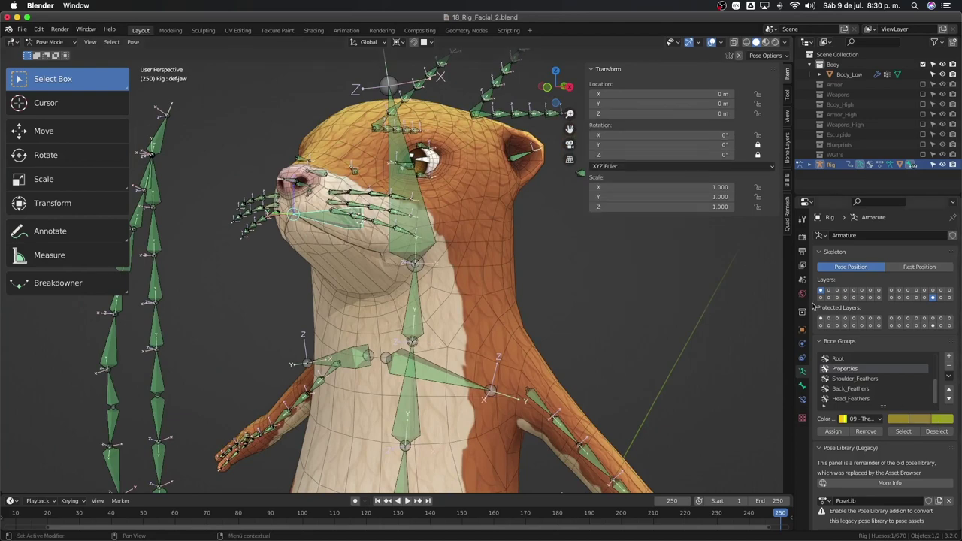
{"action": "key", "text": "ctrl+Tab"}
- Copy an eyelid shape key's driver and paste it onto the Clave 10 shape key value
{"action": "left_click", "coordinate": [482, 242]}
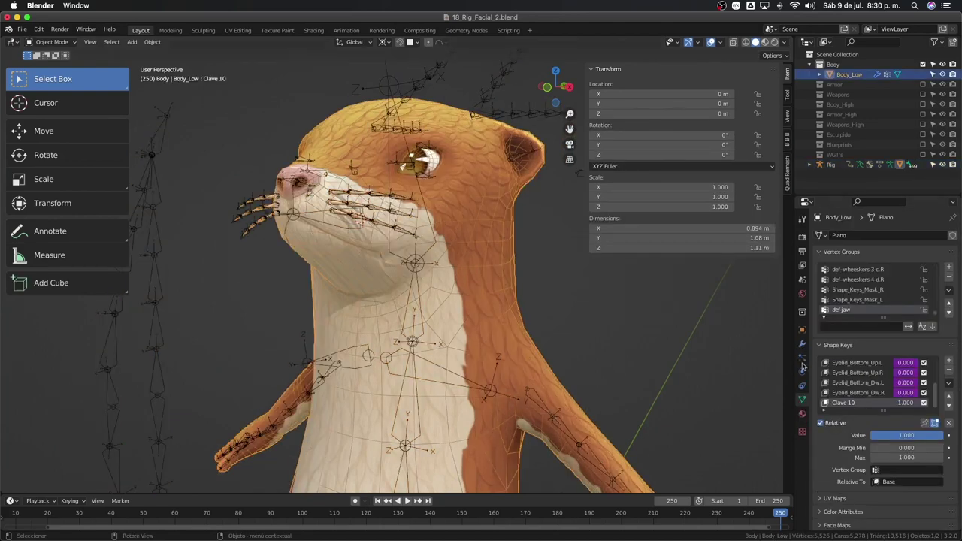
{"action": "right_click", "coordinate": [906, 395]}
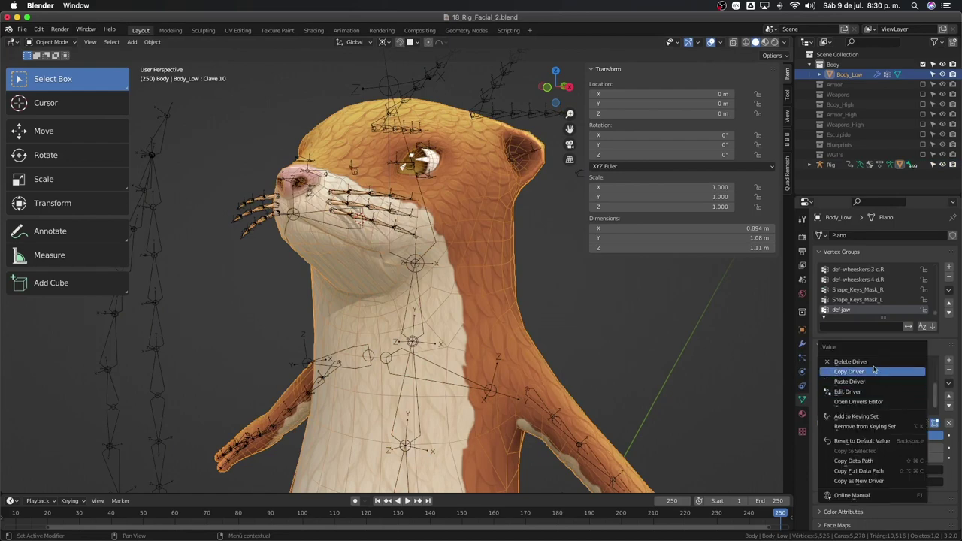
{"action": "left_click", "coordinate": [899, 371]}
{"action": "right_click", "coordinate": [900, 406]}
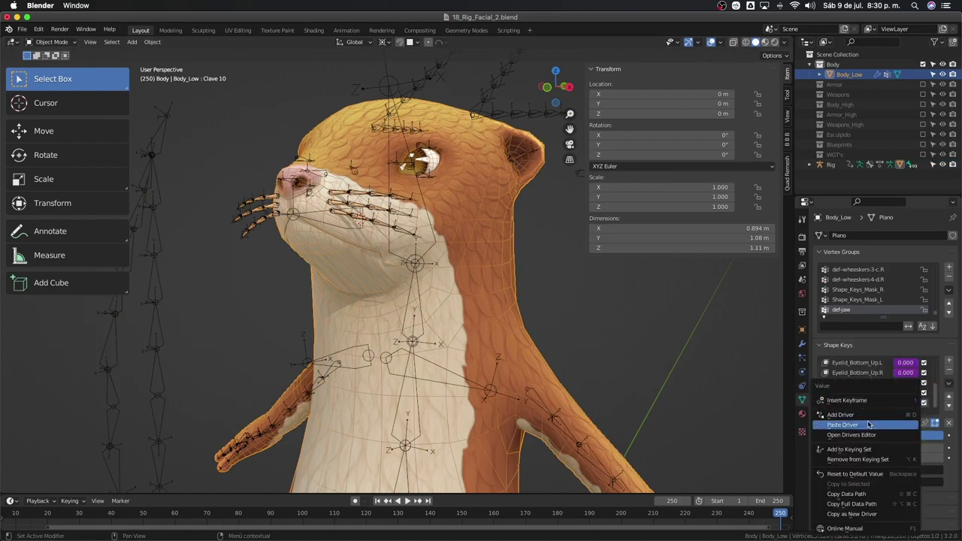
{"action": "left_click", "coordinate": [883, 423]}
{"action": "middle_click_drag", "start_coordinate": [356, 219], "coordinate": [354, 215]}
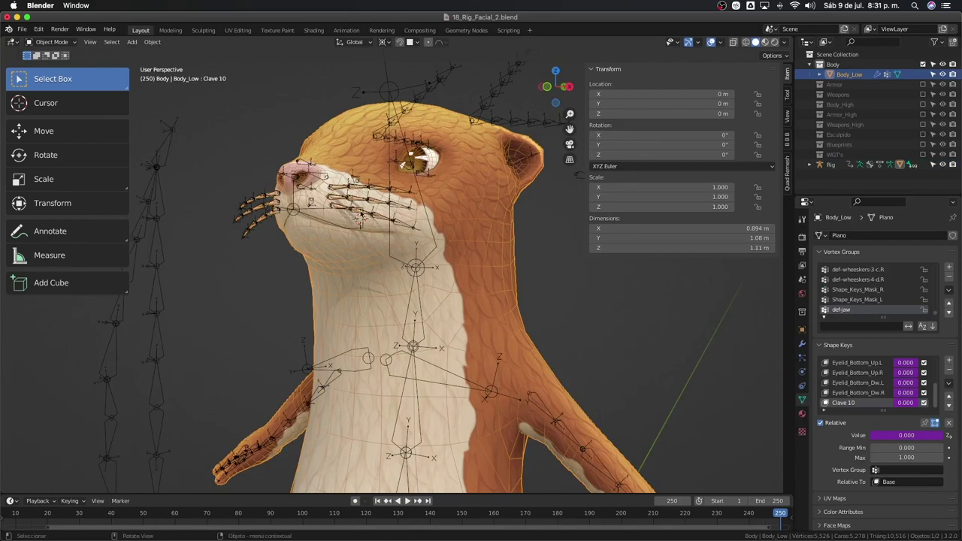
- Copy the def-jaw bone's rotation data path and review its rotation limit constraint, then reselect Body_Low
{"action": "left_click", "coordinate": [359, 217]}
{"action": "key", "text": "ctrl+Tab"}
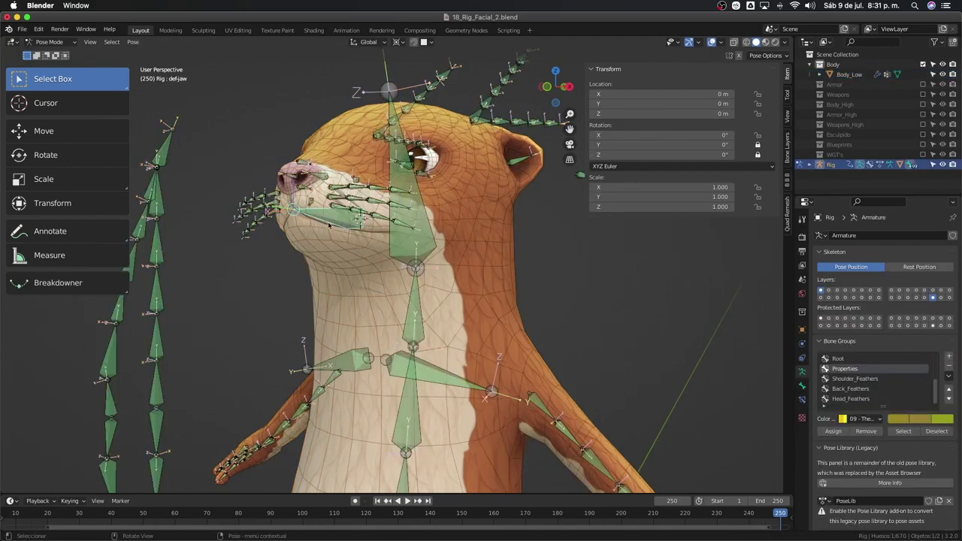
{"action": "right_click", "coordinate": [692, 138]}
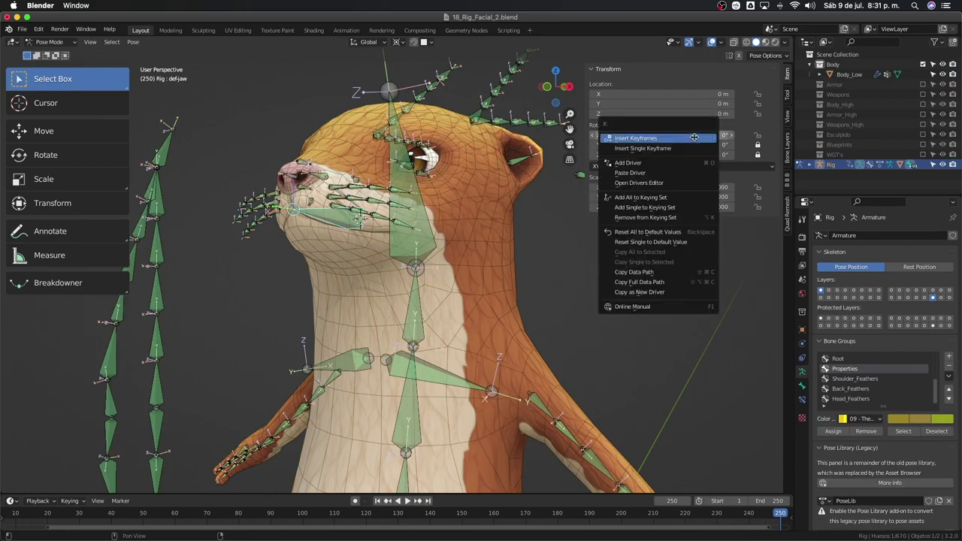
{"action": "left_click", "coordinate": [645, 272]}
{"action": "middle_click_drag", "start_coordinate": [629, 318], "coordinate": [801, 336]}
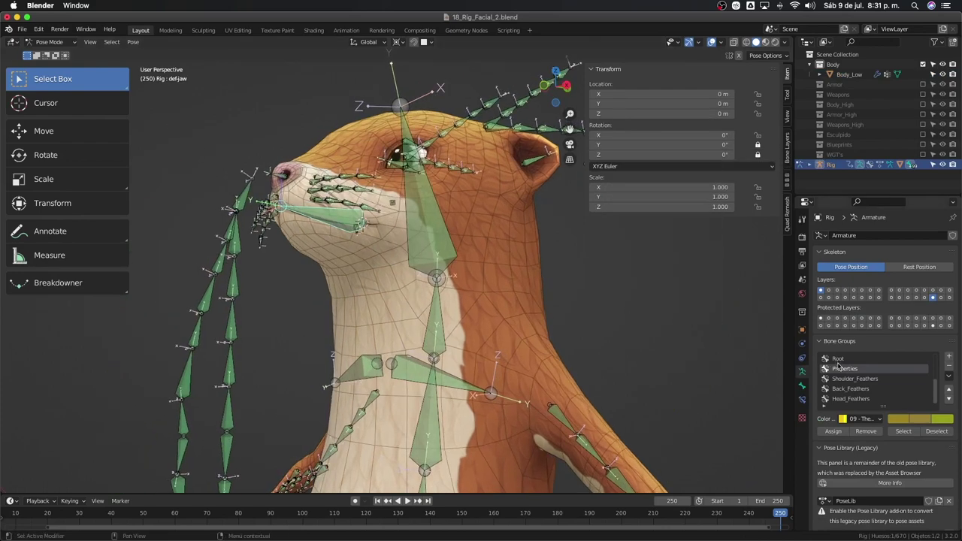
{"action": "left_click", "coordinate": [803, 402]}
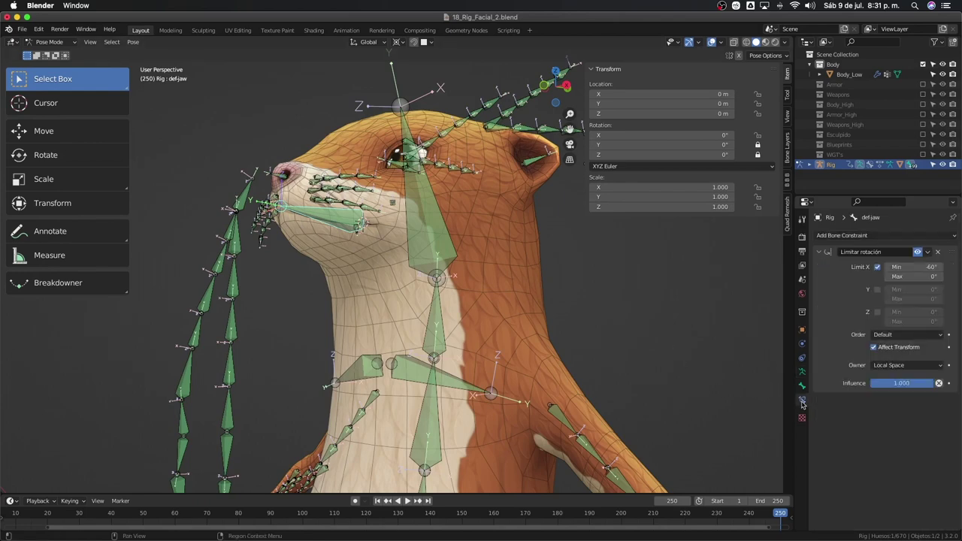
{"action": "key", "text": "ctrl+Tab"}
{"action": "left_click", "coordinate": [542, 308]}
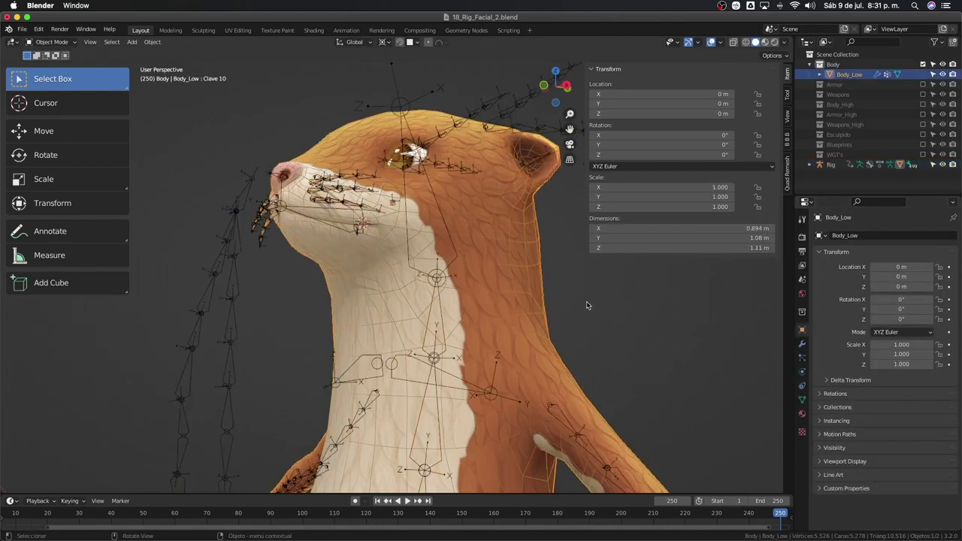
- Rename the Clave 10 shape key to Jaw_Open
{"action": "left_click", "coordinate": [803, 400]}
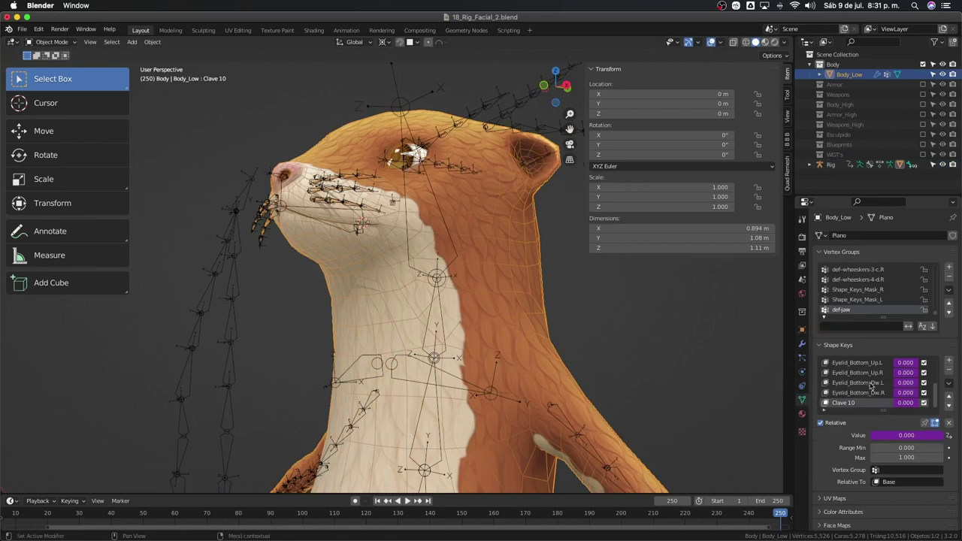
{"action": "double_click", "coordinate": [851, 404]}
{"action": "type", "text": "jaw"}
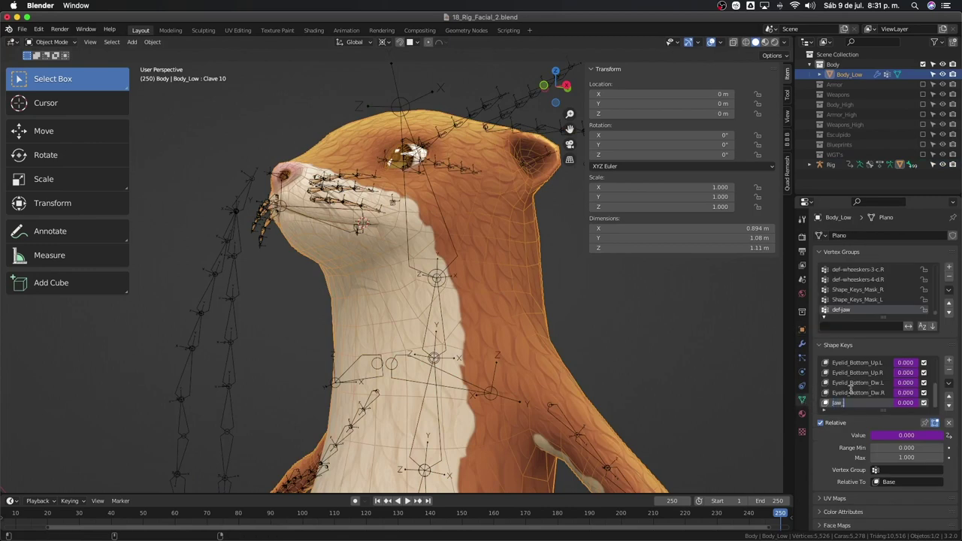
{"action": "type", "text": "_Open"}
{"action": "key", "text": "Return"}
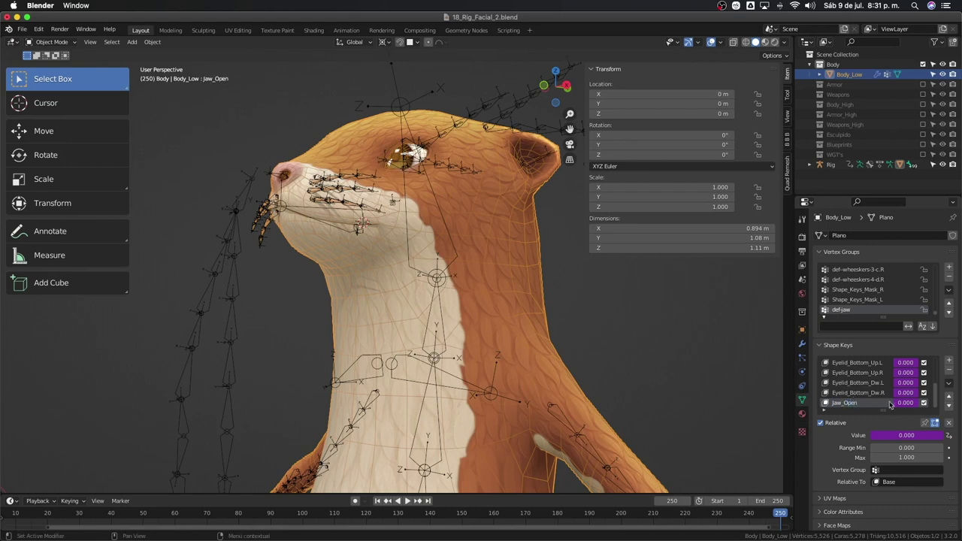
- Set the Jaw_Open driver variable path to pose.bones["def-jaw"].rotation_euler.x, then put the rig in Pose Mode
{"action": "right_click", "coordinate": [909, 403]}
{"action": "left_click", "coordinate": [877, 412]}
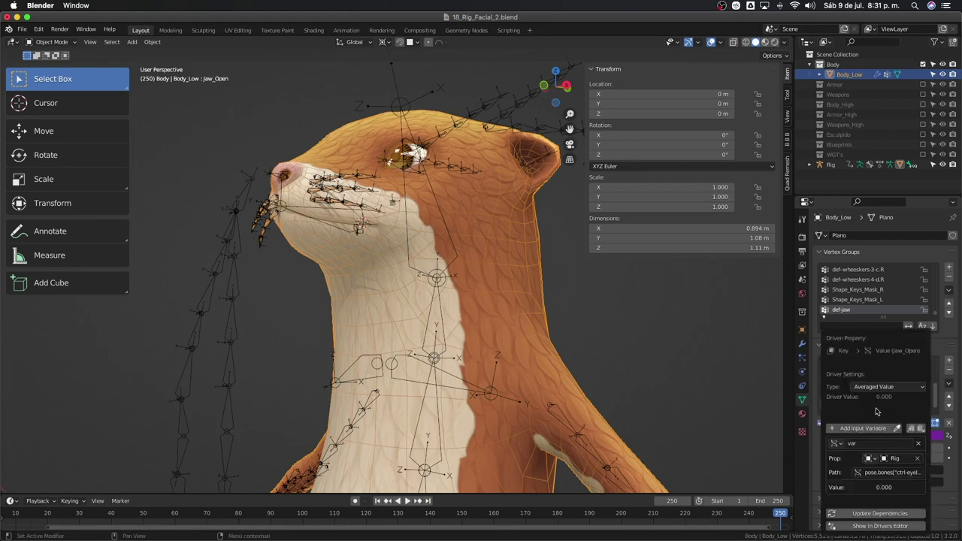
{"action": "right_click", "coordinate": [874, 473]}
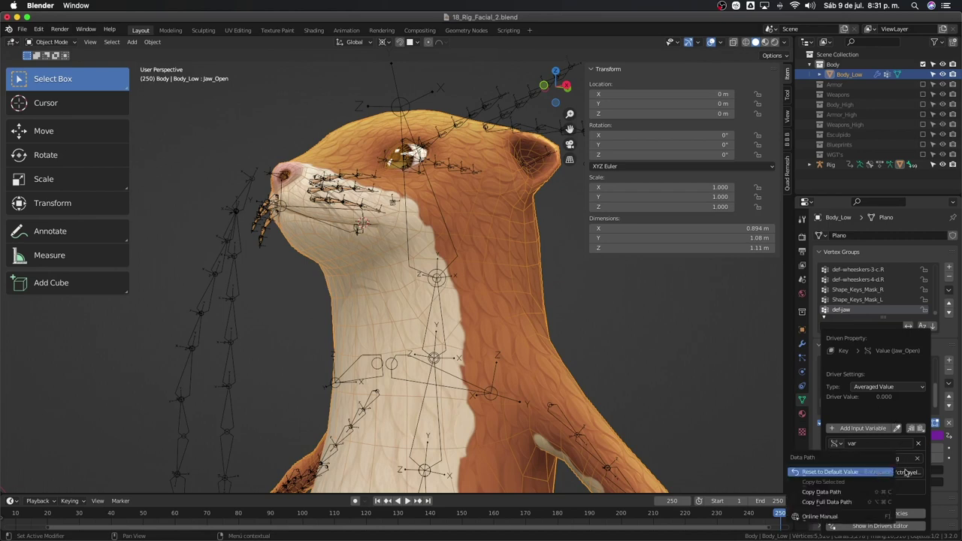
{"action": "key", "text": "Escape"}
{"action": "right_click", "coordinate": [898, 406]}
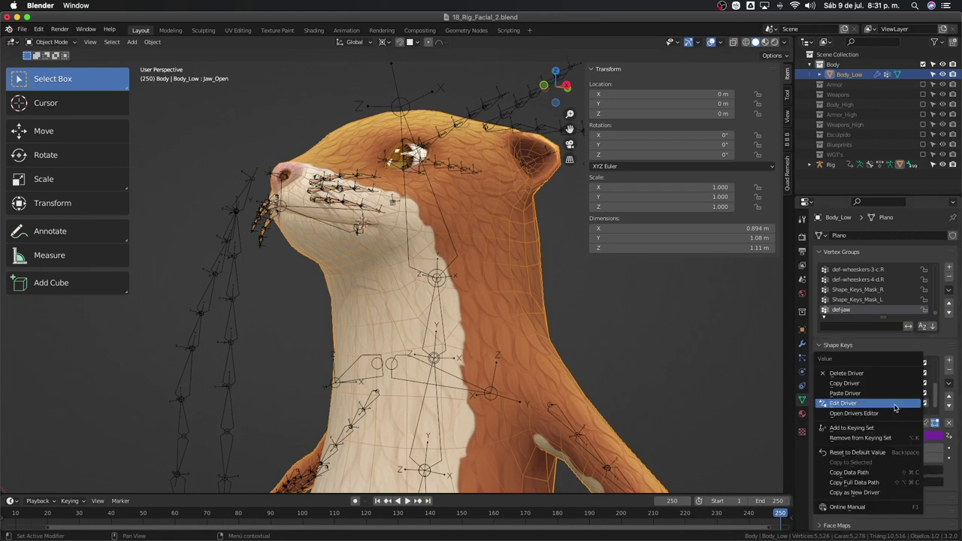
{"action": "left_click", "coordinate": [895, 407]}
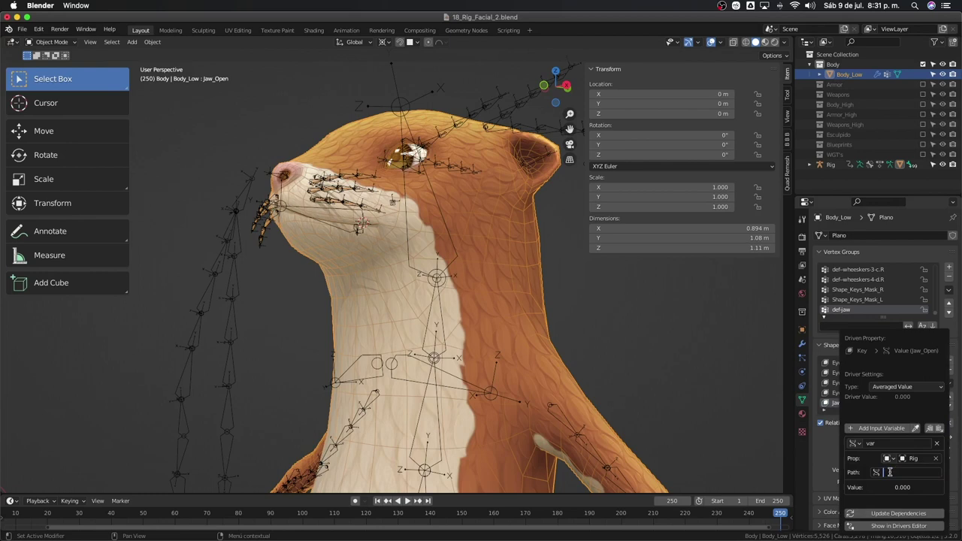
{"action": "key", "text": "ctrl+v"}
{"action": "type", "text": ".x"}
{"action": "key", "text": "Return"}
{"action": "left_click", "coordinate": [329, 228]}
{"action": "key", "text": "ctrl+Tab"}
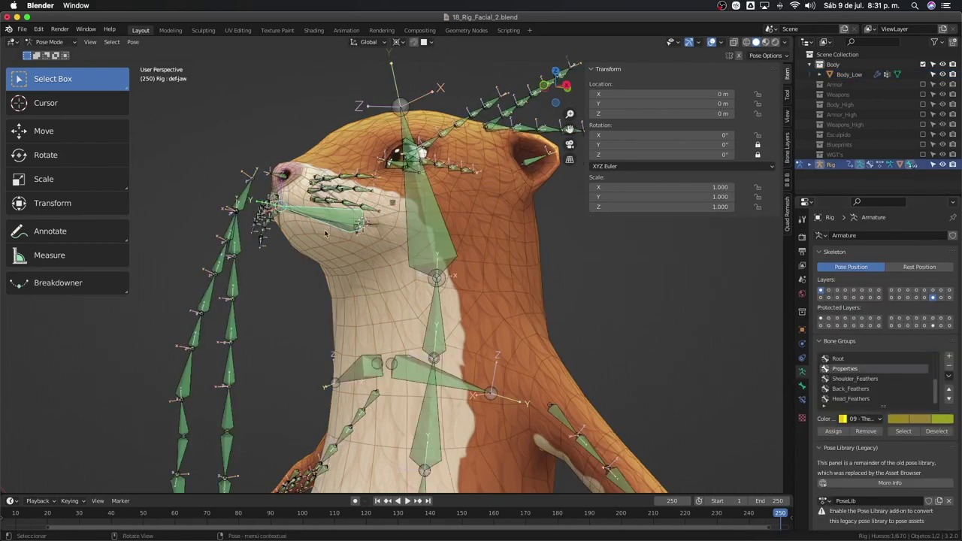
- Rotate the def-jaw bone on X to open the otter's mouth, then reselect Body_Low in Object Mode
{"action": "key", "text": "r"}
{"action": "key", "text": "x"}
{"action": "left_click", "coordinate": [376, 329]}
{"action": "middle_click_drag", "start_coordinate": [376, 329], "coordinate": [391, 276]}
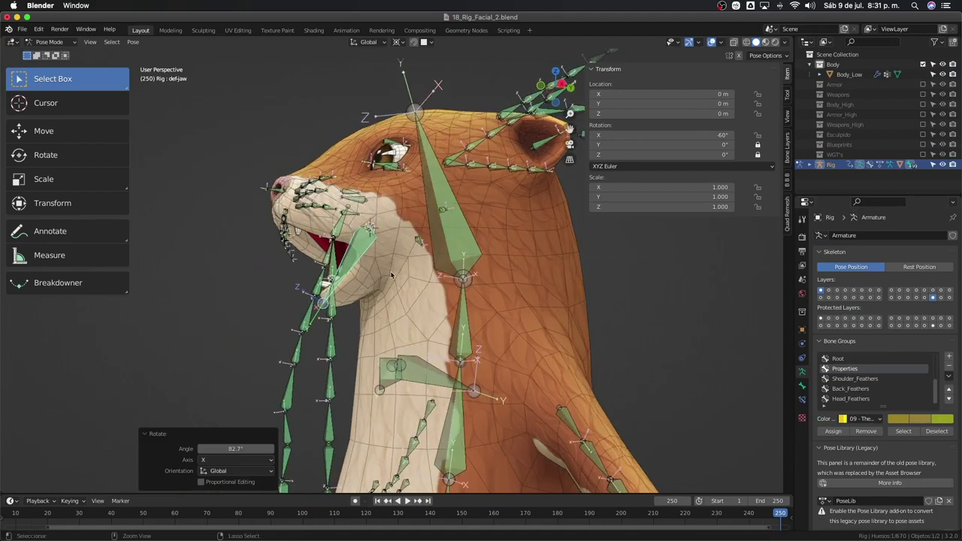
{"action": "key", "text": "ctrl+Tab"}
{"action": "left_click", "coordinate": [298, 217]}
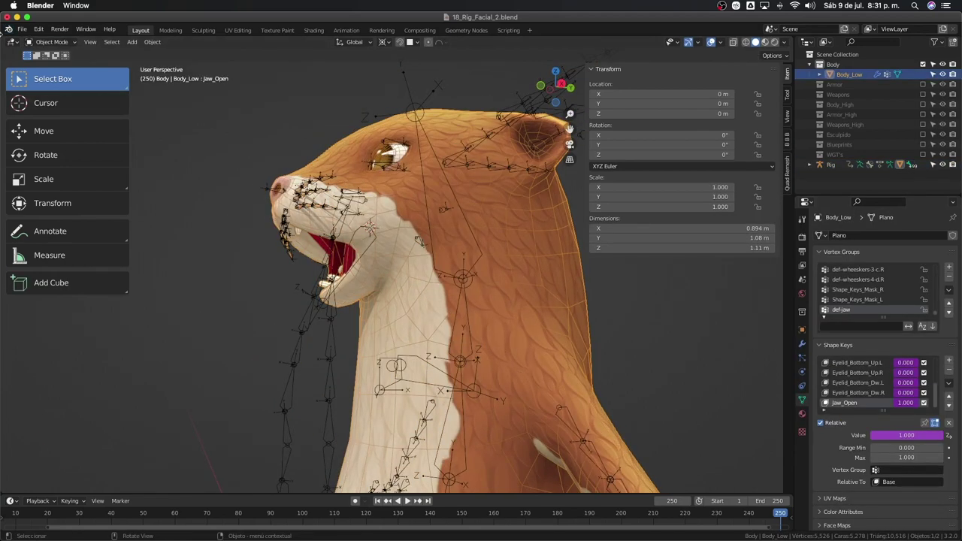
- Split off a Drivers editor beside the viewport and show the Jaw_Open curve's Modifiers tab
{"action": "left_click_drag", "start_coordinate": [4, 39], "coordinate": [248, 45]}
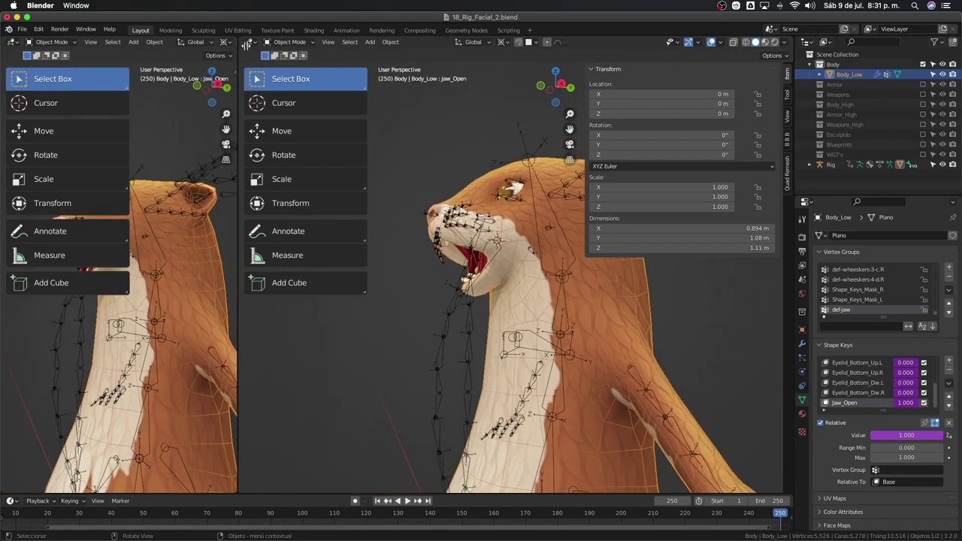
{"action": "left_click", "coordinate": [13, 41]}
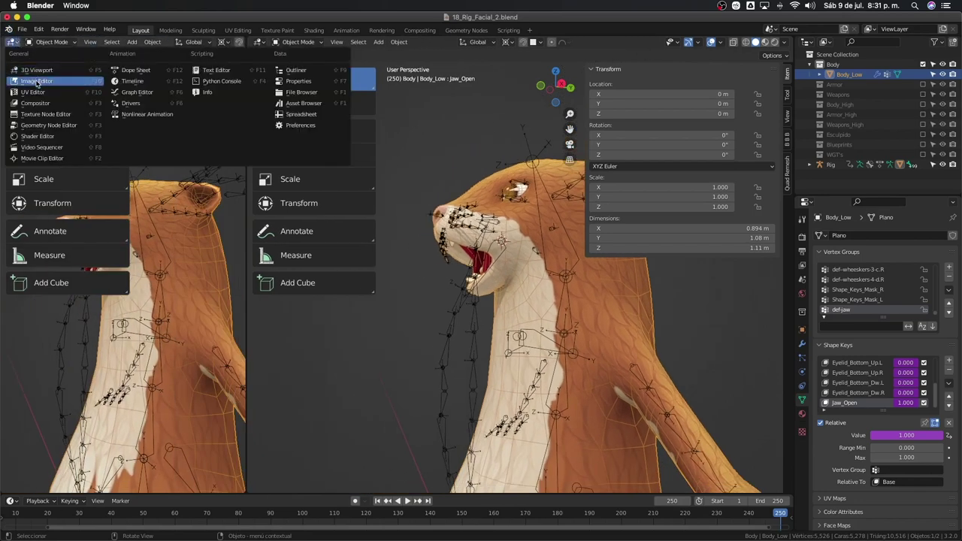
{"action": "left_click", "coordinate": [151, 113]}
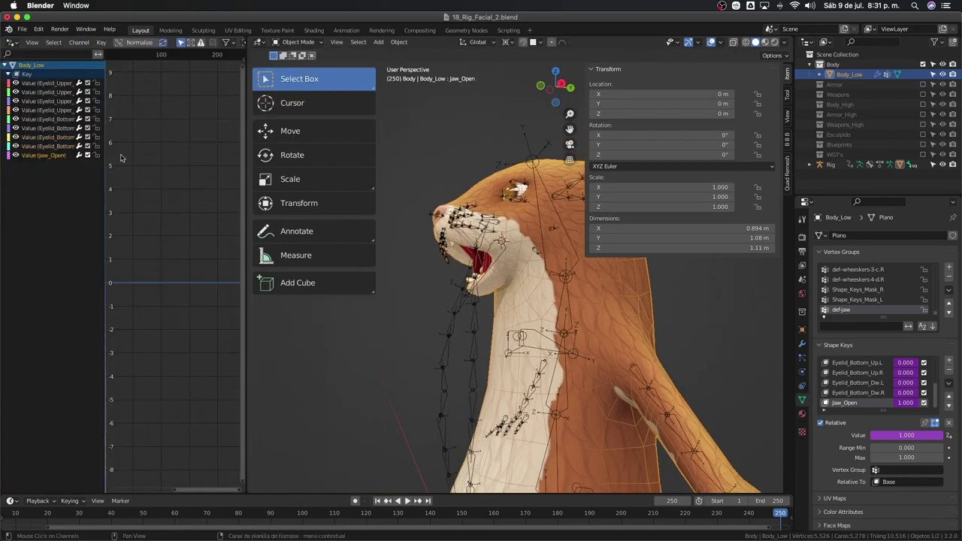
{"action": "left_click", "coordinate": [242, 58]}
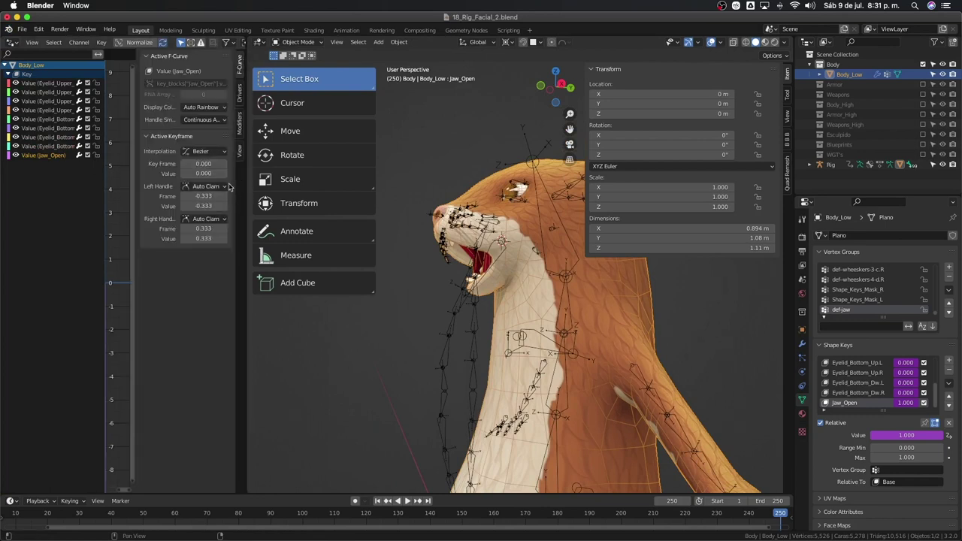
{"action": "left_click", "coordinate": [239, 130]}
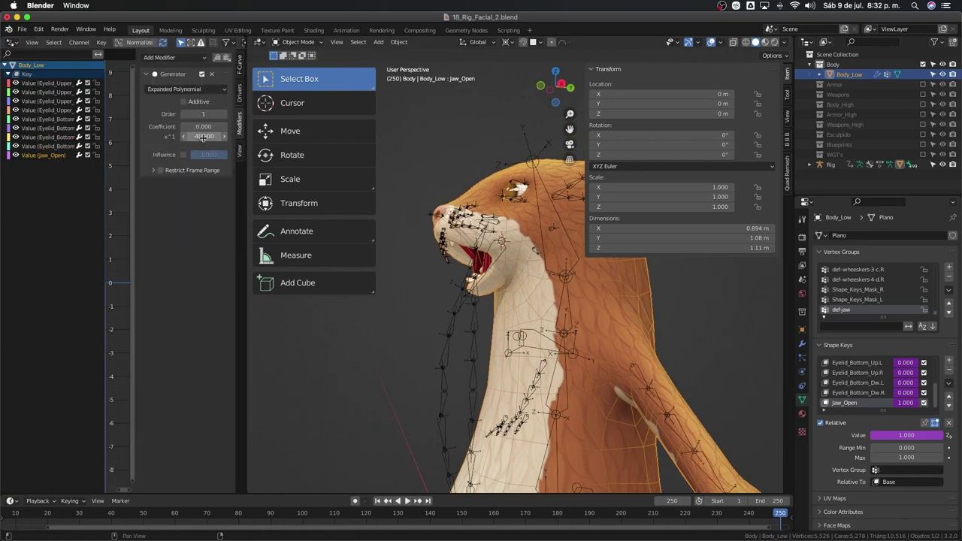
- Scrub the Jaw_Open Generator's x^1 coefficient to test how the jaw responds
{"action": "left_click_drag", "start_coordinate": [203, 136], "coordinate": [197, 136]}
{"action": "mouse_move", "coordinate": [203, 136]}
{"action": "left_mouse_down"}
{"action": "mouse_move", "coordinate": [218, 137]}
{"action": "mouse_move", "coordinate": [188, 136]}
{"action": "left_mouse_up"}
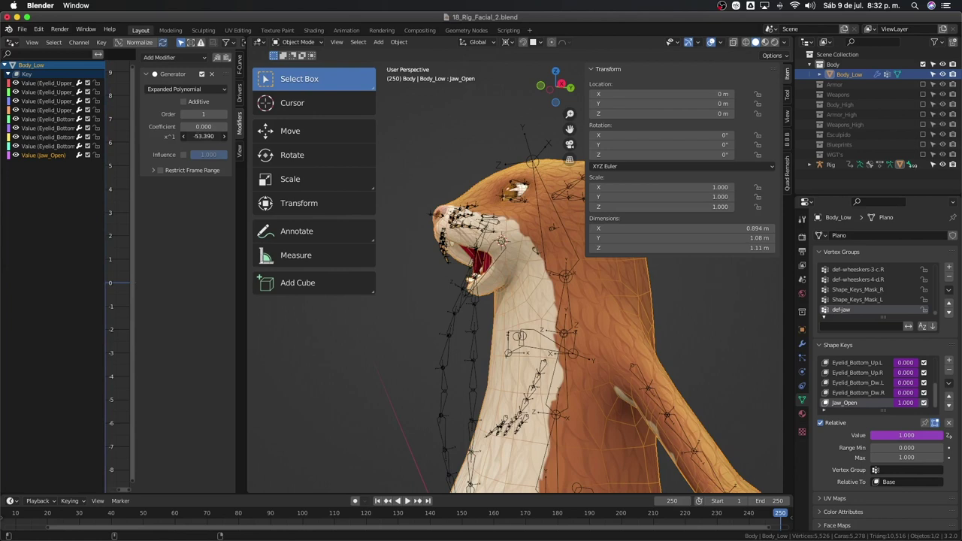
{"action": "mouse_move", "coordinate": [203, 136]}
{"action": "left_mouse_down"}
{"action": "mouse_move", "coordinate": [214, 136]}
{"action": "mouse_move", "coordinate": [202, 136]}
{"action": "left_mouse_up"}
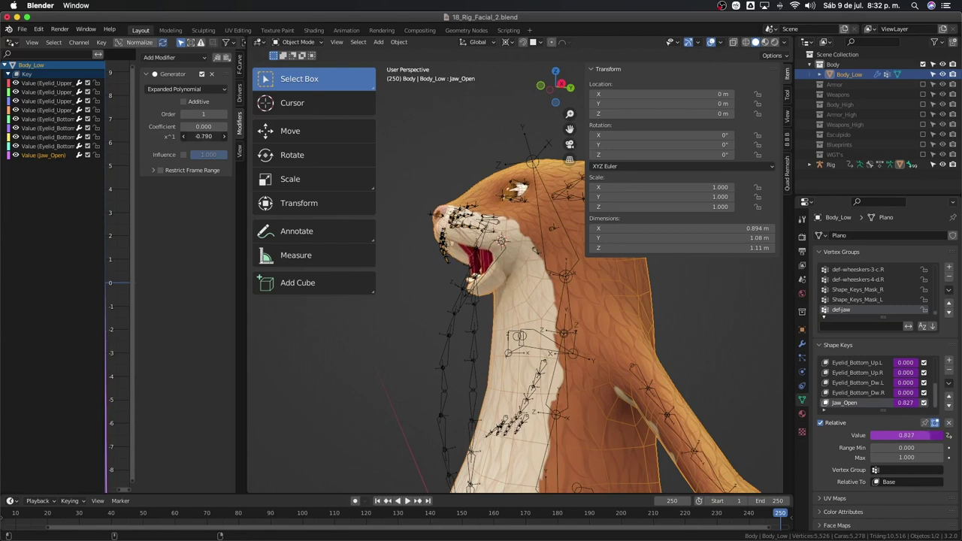
{"action": "left_click_drag", "start_coordinate": [203, 136], "coordinate": [201, 136]}
{"action": "type", "text": "-0.970"}
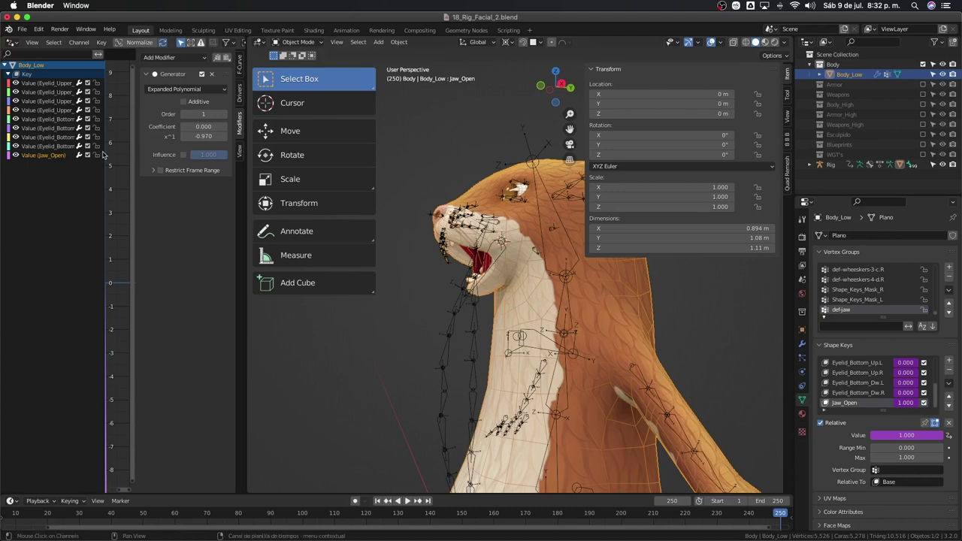
- Enter -0.98 as the x^1 coefficient, then try -0.95
{"action": "left_click", "coordinate": [200, 136]}
{"action": "left_click_drag", "start_coordinate": [198, 136], "coordinate": [213, 136]}
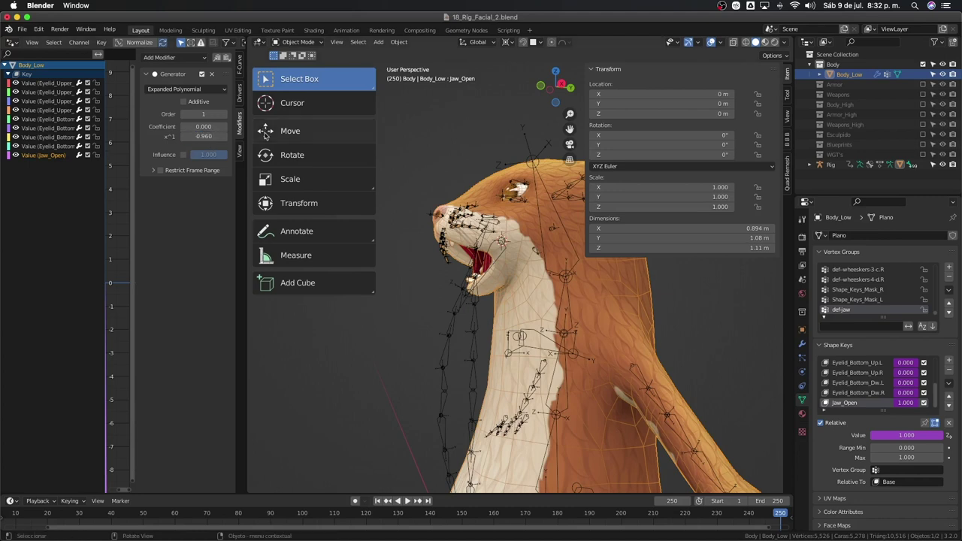
{"action": "type", "text": "98-0.98"}
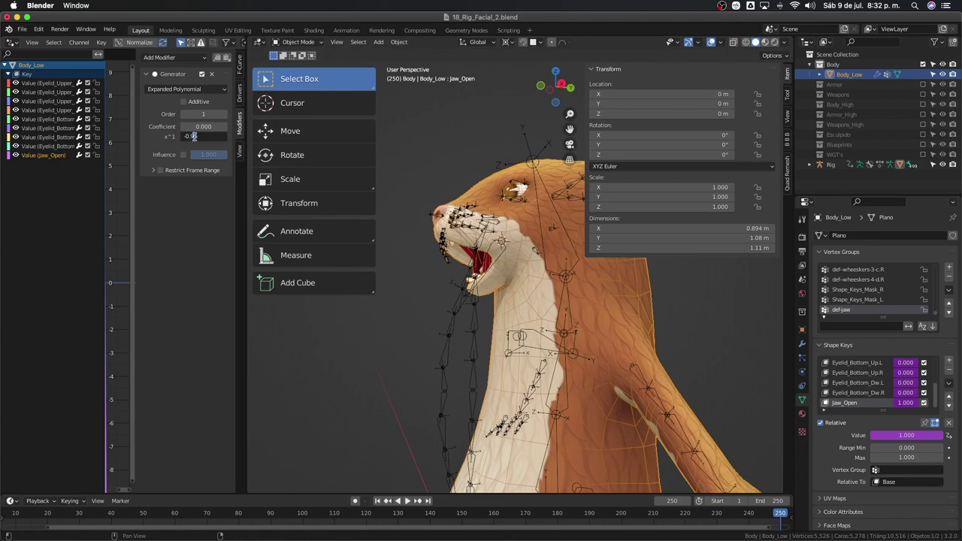
{"action": "key", "text": "Return"}
{"action": "left_click_drag", "start_coordinate": [203, 136], "coordinate": [221, 136]}
{"action": "left_click", "coordinate": [205, 137]}
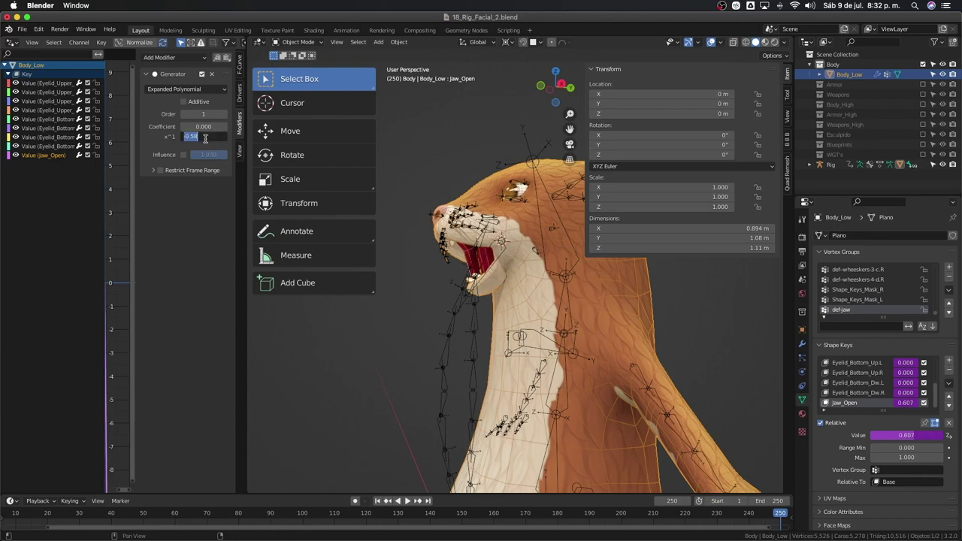
{"action": "double_click", "coordinate": [214, 137]}
{"action": "key", "text": "Return"}
- Try further coefficient values and settle on -0.955 so Jaw_Open reads 1.000
{"action": "left_click", "coordinate": [204, 137]}
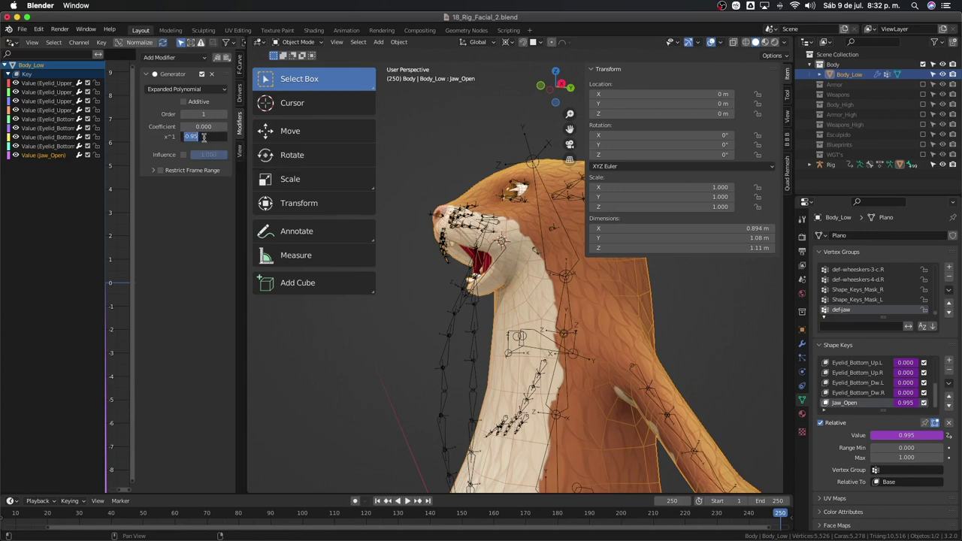
{"action": "type", "text": "1"}
{"action": "key", "text": "Return"}
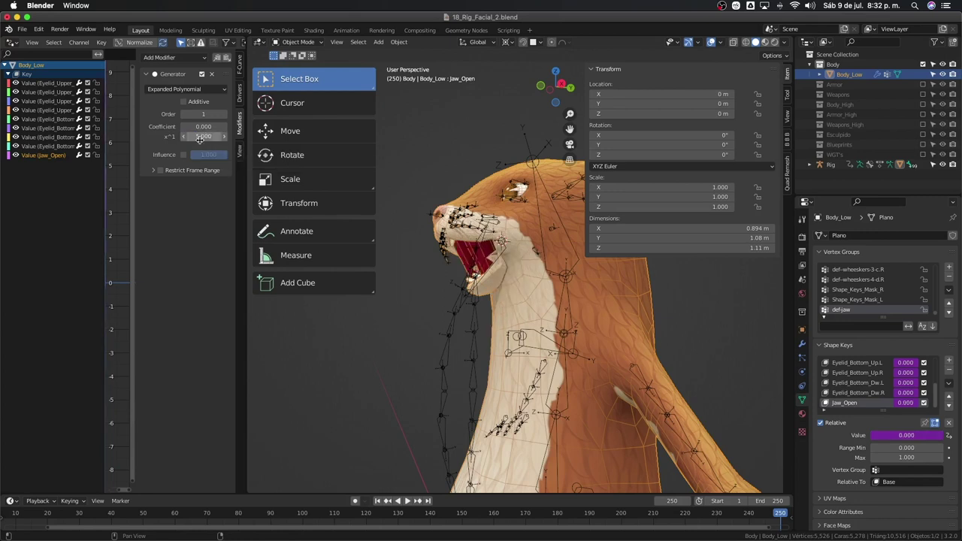
{"action": "left_click", "coordinate": [203, 138]}
{"action": "key", "text": "Return"}
{"action": "left_click_drag", "start_coordinate": [203, 139], "coordinate": [226, 139]}
{"action": "left_click", "coordinate": [197, 138]}
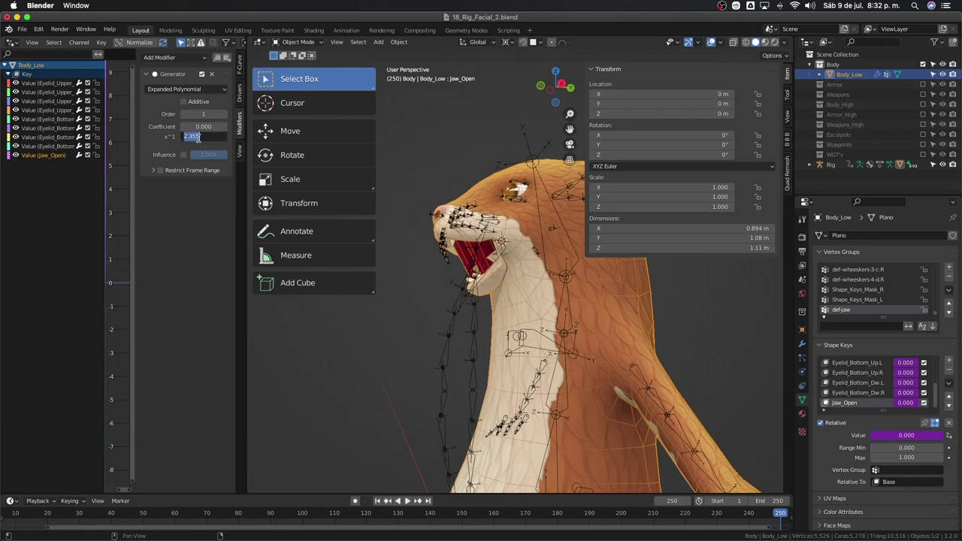
{"action": "key", "text": "BackSpace"}
{"action": "key", "text": "Return"}
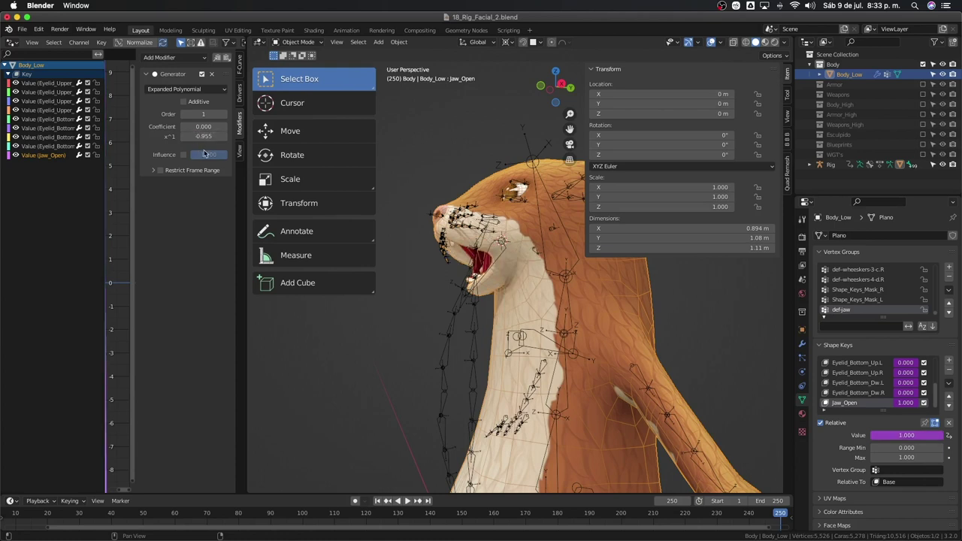
- Briefly try -0.954, then set the coefficient back to -0.955
{"action": "left_click", "coordinate": [202, 136]}
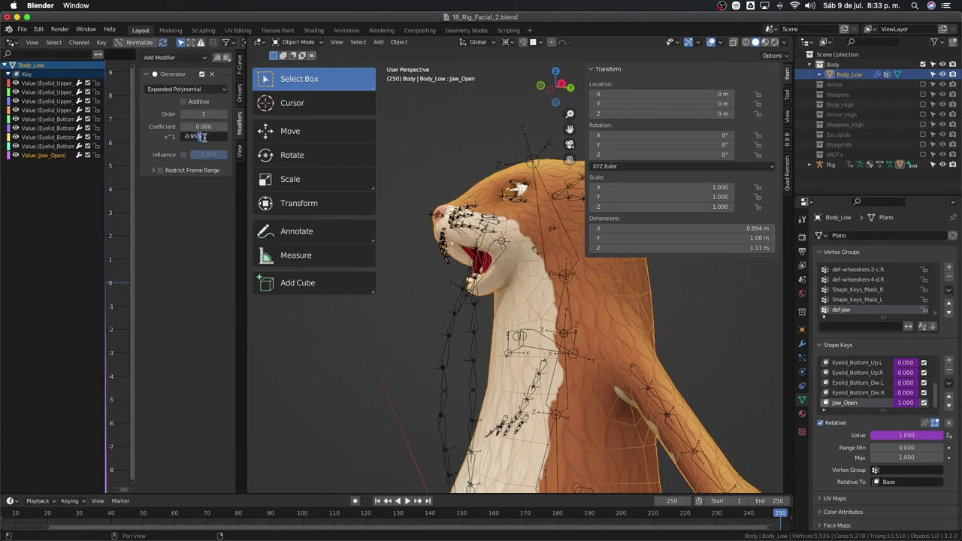
{"action": "key", "text": "BackSpace"}
{"action": "type", "text": "4"}
{"action": "key", "text": "Return"}
{"action": "left_click", "coordinate": [202, 138]}
{"action": "key", "text": "BackSpace"}
{"action": "type", "text": "5"}
{"action": "key", "text": "Return"}
{"action": "mouse_move", "coordinate": [406, 248]}
{"action": "middle_mouse_down"}
{"action": "mouse_move", "coordinate": [443, 283]}
{"action": "mouse_move", "coordinate": [448, 319]}
{"action": "middle_mouse_up"}
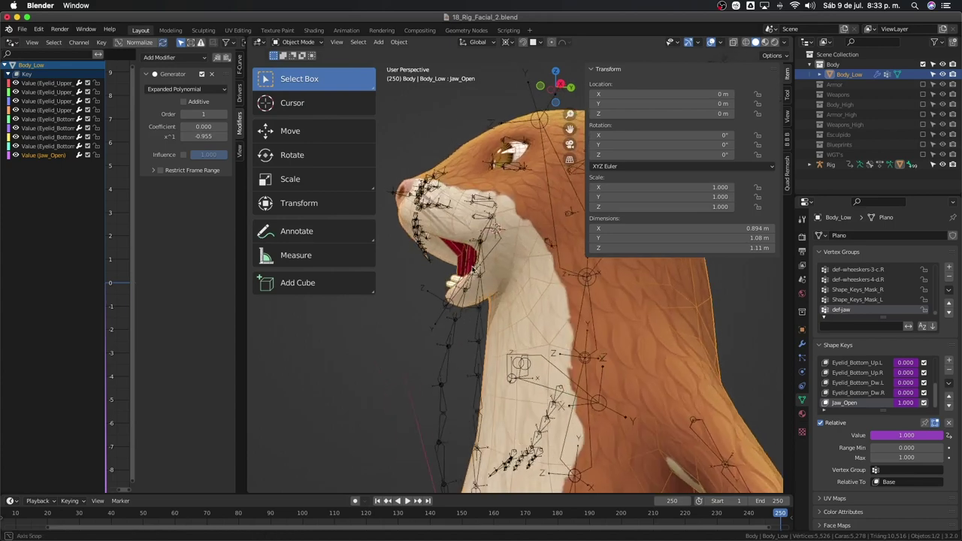
{"action": "left_click", "coordinate": [450, 307]}
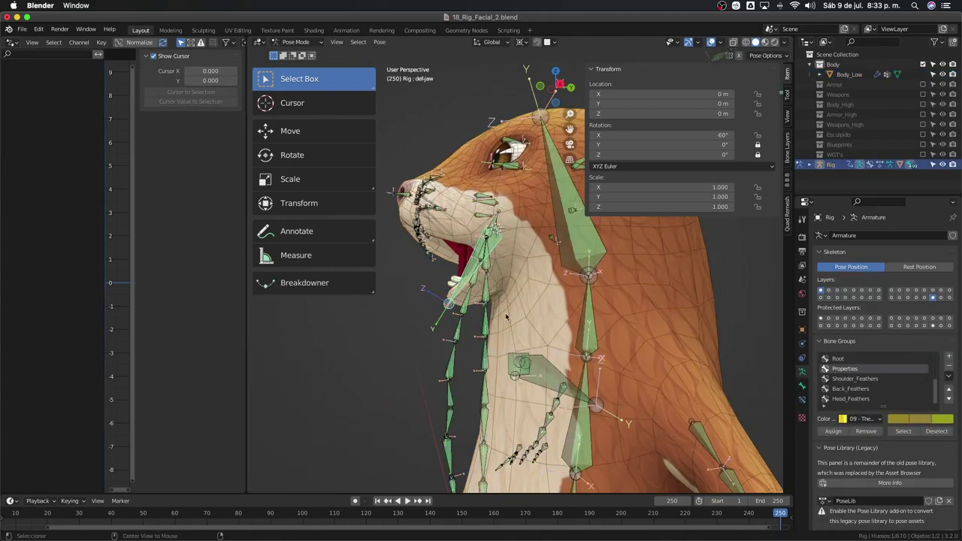
- Test-rotate the def-jaw bone around X and confirm an open-mouth position
{"action": "key", "text": "r"}
{"action": "key", "text": "x"}
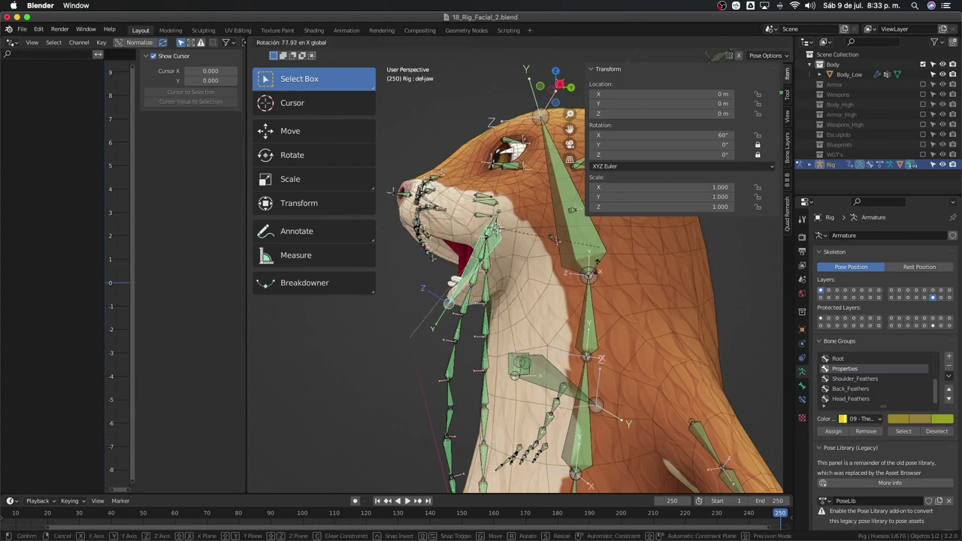
{"action": "key", "text": "Escape"}
{"action": "key", "text": "r"}
{"action": "key", "text": "x"}
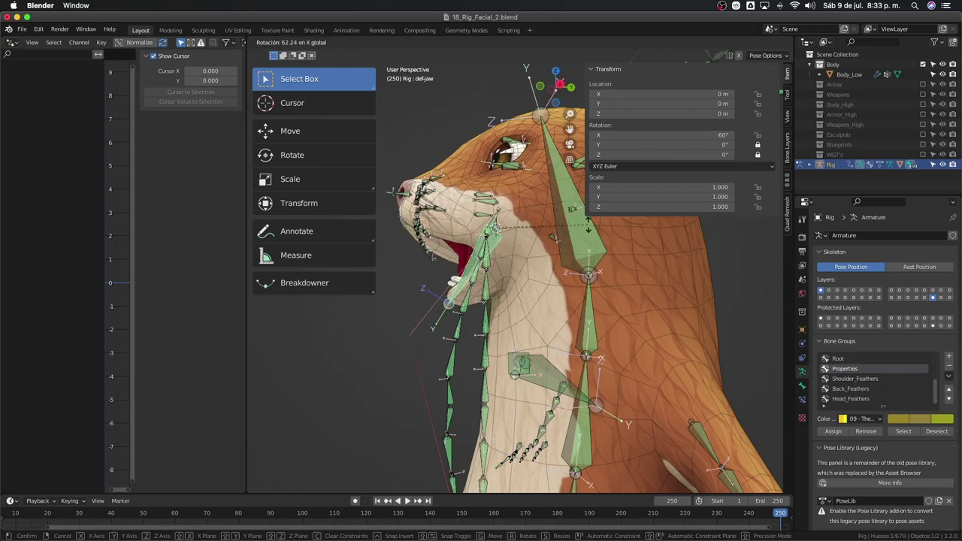
{"action": "left_click", "coordinate": [586, 176]}
{"action": "middle_click_drag", "start_coordinate": [594, 226], "coordinate": [568, 307]}
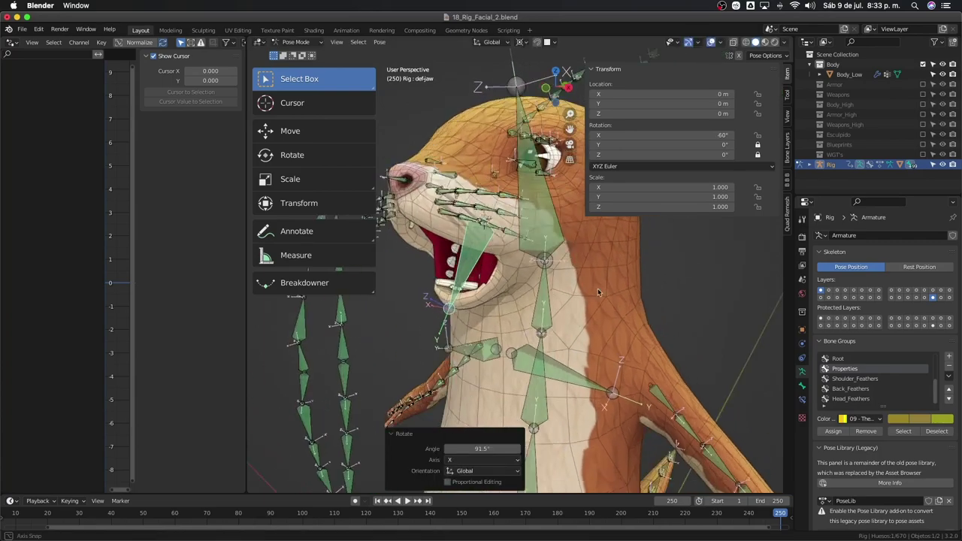
- Reselect the Rig's def-jaw bone in Pose Mode and set its X rotation to -60°
{"action": "key", "text": "ctrl+Tab"}
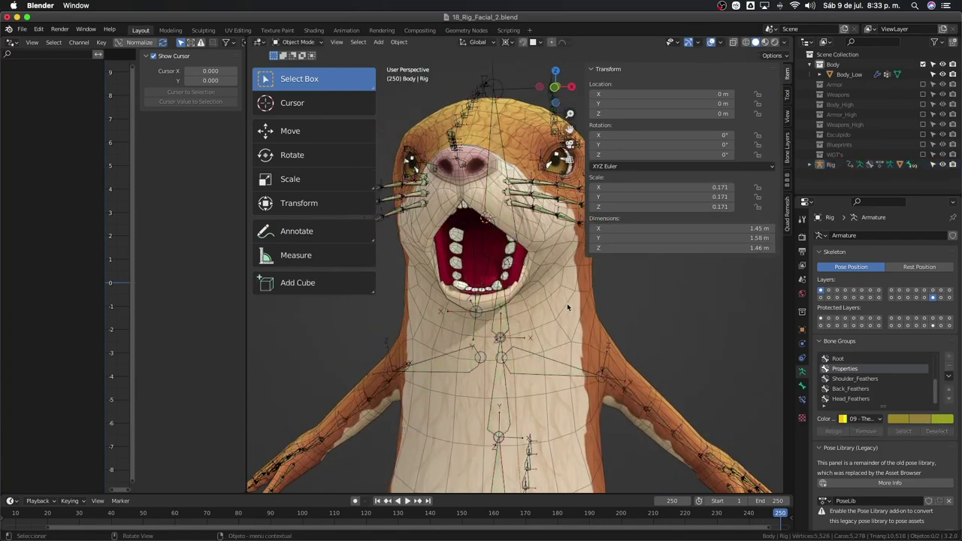
{"action": "left_click", "coordinate": [567, 305]}
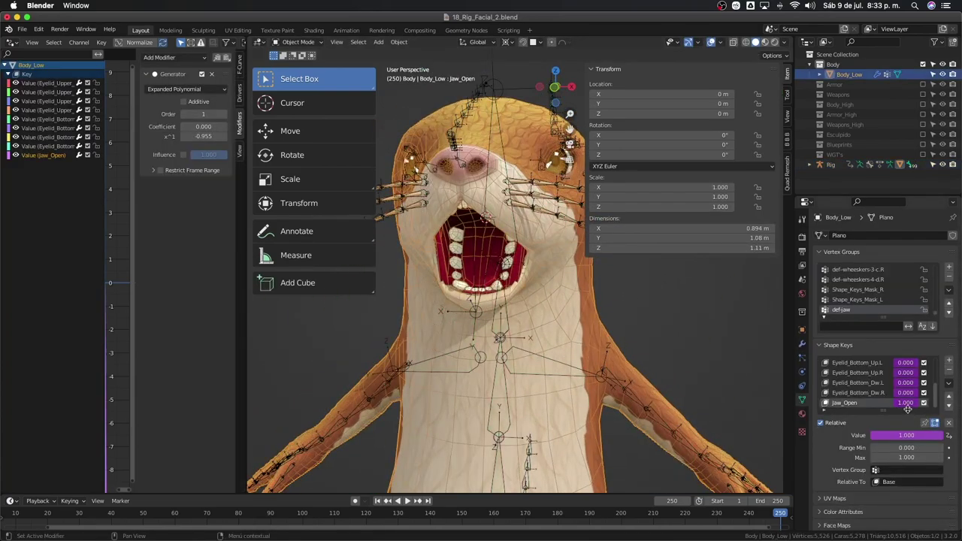
{"action": "mouse_move", "coordinate": [527, 315]}
{"action": "middle_mouse_down"}
{"action": "mouse_move", "coordinate": [521, 282]}
{"action": "mouse_move", "coordinate": [448, 327]}
{"action": "middle_mouse_up"}
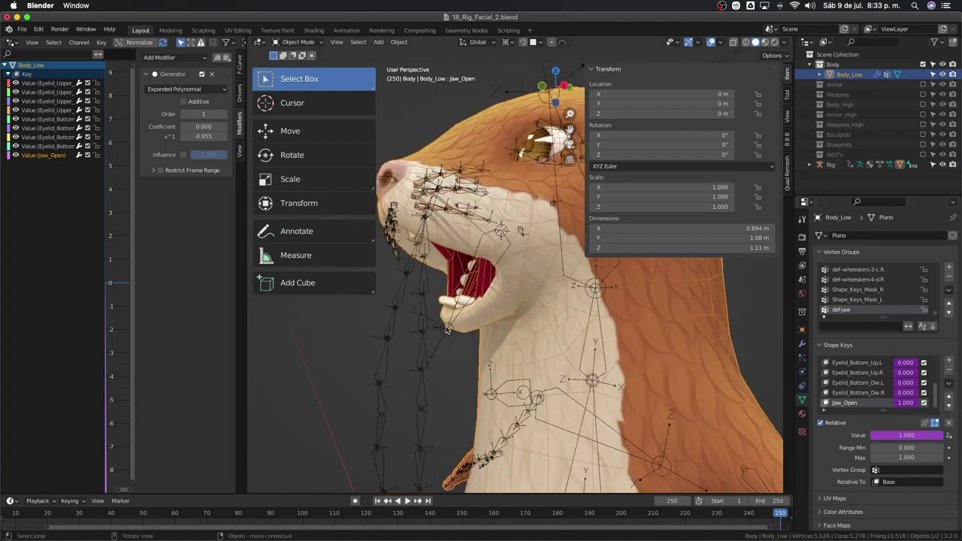
{"action": "left_click", "coordinate": [447, 329]}
{"action": "key", "text": "ctrl+Tab"}
{"action": "left_click", "coordinate": [476, 288]}
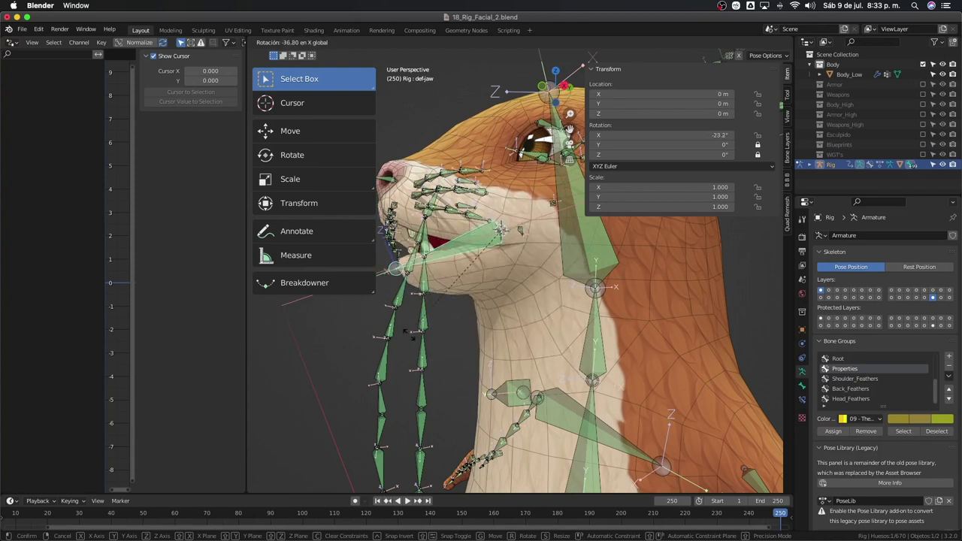
{"action": "left_click", "coordinate": [511, 345]}
- Select Body_Low and switch it into Sculpt Mode
{"action": "mouse_move", "coordinate": [511, 346]}
{"action": "middle_mouse_down"}
{"action": "mouse_move", "coordinate": [539, 335]}
{"action": "mouse_move", "coordinate": [514, 305]}
{"action": "middle_mouse_up"}
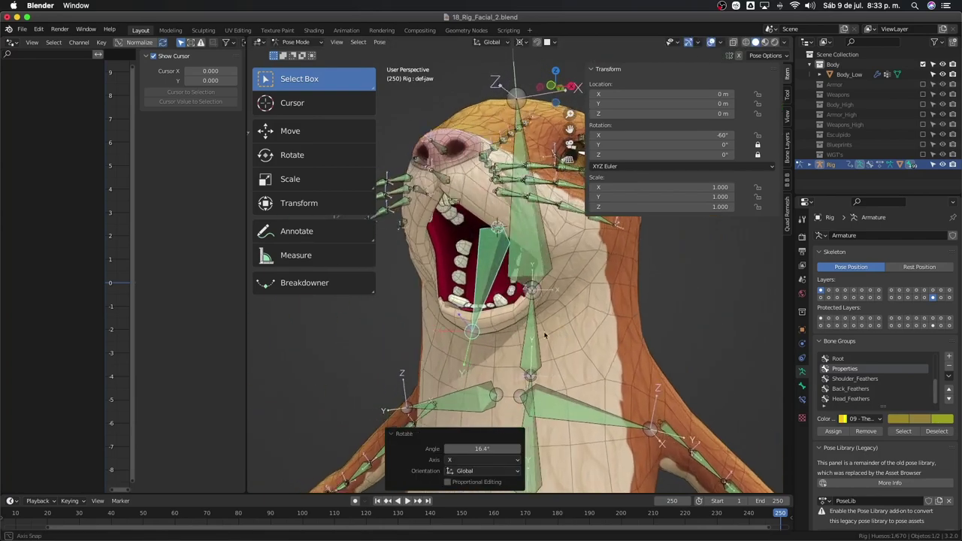
{"action": "key", "text": "ctrl+Tab"}
{"action": "left_click", "coordinate": [514, 304]}
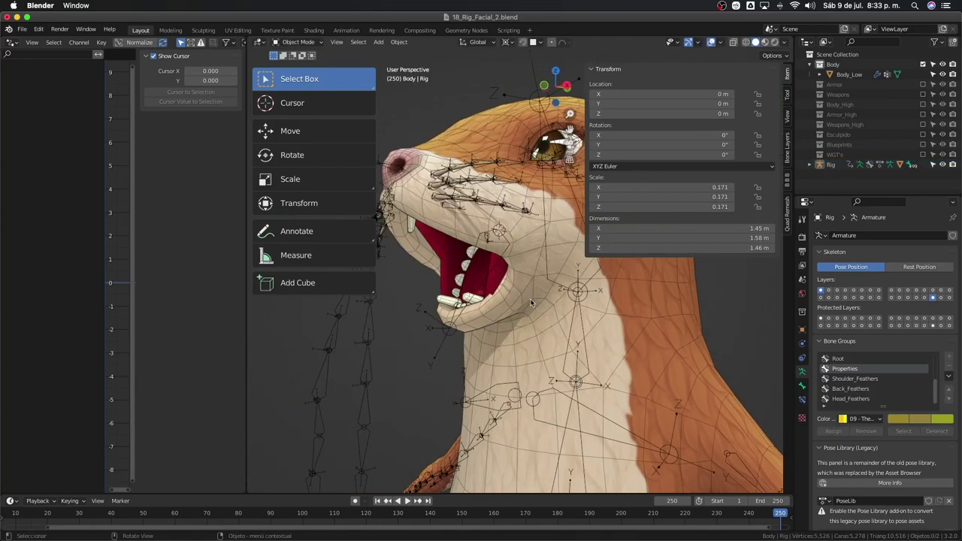
{"action": "key", "text": "ctrl+Tab"}
{"action": "left_click", "coordinate": [530, 355]}
- Isolate Body_Low in local view and frame it from the front
{"action": "key", "text": "KP_Divide"}
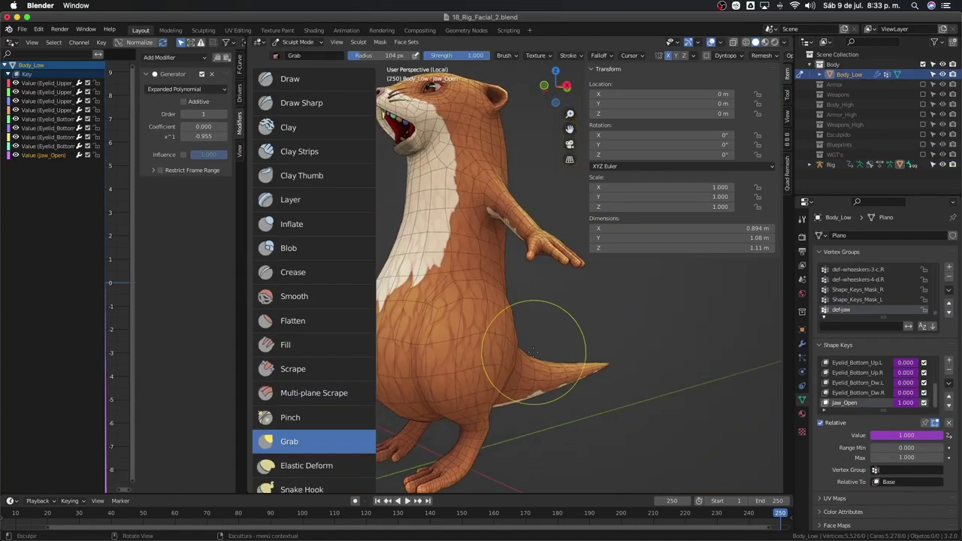
{"action": "key", "text": "KP_1"}
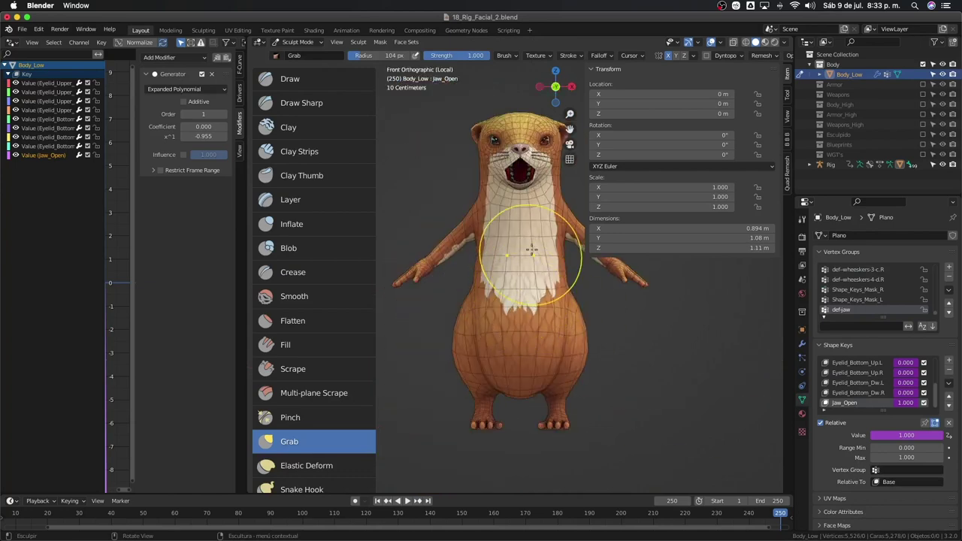
{"action": "mouse_move", "coordinate": [537, 216]}
{"action": "middle_mouse_down", "text": "ctrl"}
{"action": "mouse_move", "coordinate": [479, 393]}
{"action": "mouse_move", "coordinate": [526, 313]}
{"action": "middle_mouse_up", "text": "ctrl"}
{"action": "scroll", "coordinate": [518, 275], "scroll_direction": "down", "scroll_amount": 5}
{"action": "scroll", "coordinate": [504, 258], "scroll_direction": "up", "scroll_amount": 5}
{"action": "scroll", "coordinate": [479, 393], "scroll_direction": "down", "scroll_amount": 5}
{"action": "scroll", "coordinate": [522, 308], "scroll_direction": "up", "scroll_amount": 5}
{"action": "scroll", "coordinate": [527, 313], "scroll_direction": "down", "scroll_amount": 5}
- Select the def-jaw vertex group in Edit Mode, then return to Sculpt Mode
{"action": "key", "text": "Tab"}
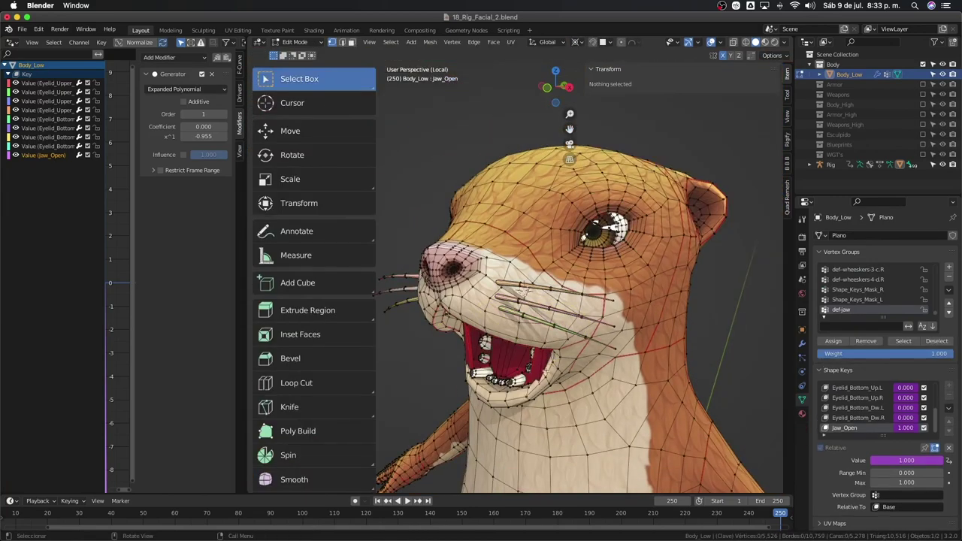
{"action": "left_click", "coordinate": [902, 341]}
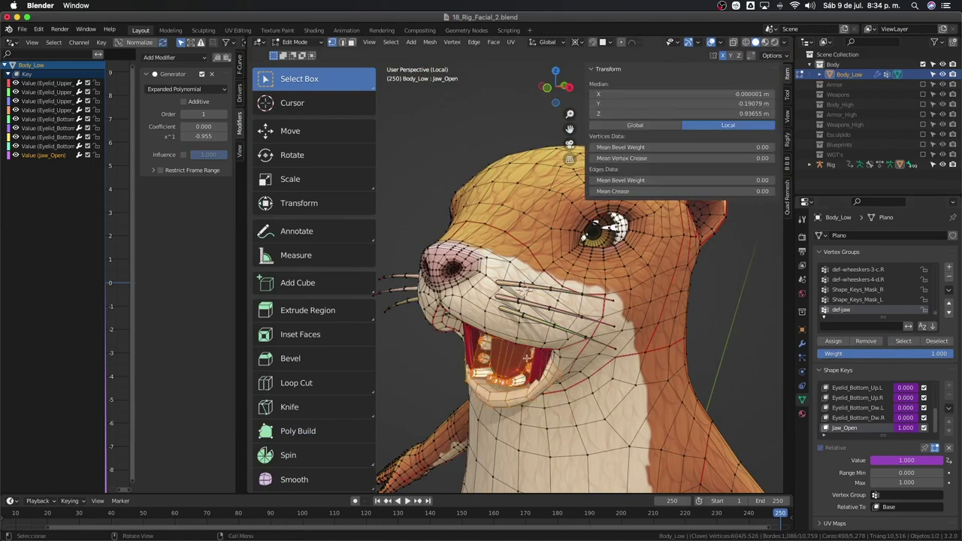
{"action": "scroll", "coordinate": [518, 360], "scroll_direction": "up", "scroll_amount": 5}
{"action": "middle_click_drag", "start_coordinate": [518, 360], "coordinate": [471, 344]}
{"action": "scroll", "coordinate": [471, 344], "scroll_direction": "down", "scroll_amount": 2}
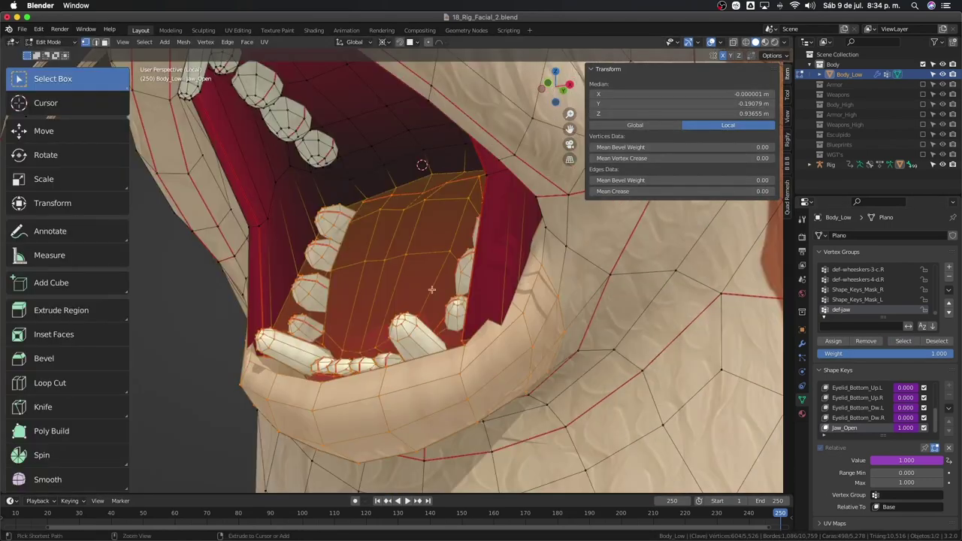
{"action": "mouse_move", "coordinate": [538, 197]}
{"action": "middle_mouse_down"}
{"action": "mouse_move", "coordinate": [531, 349]}
{"action": "mouse_move", "coordinate": [544, 354]}
{"action": "mouse_move", "coordinate": [516, 400]}
{"action": "mouse_move", "coordinate": [498, 383]}
{"action": "mouse_move", "coordinate": [515, 329]}
{"action": "mouse_move", "coordinate": [412, 263]}
{"action": "mouse_move", "coordinate": [482, 252]}
{"action": "mouse_move", "coordinate": [492, 261]}
{"action": "mouse_move", "coordinate": [455, 241]}
{"action": "middle_mouse_up"}
{"action": "key", "text": "Tab"}
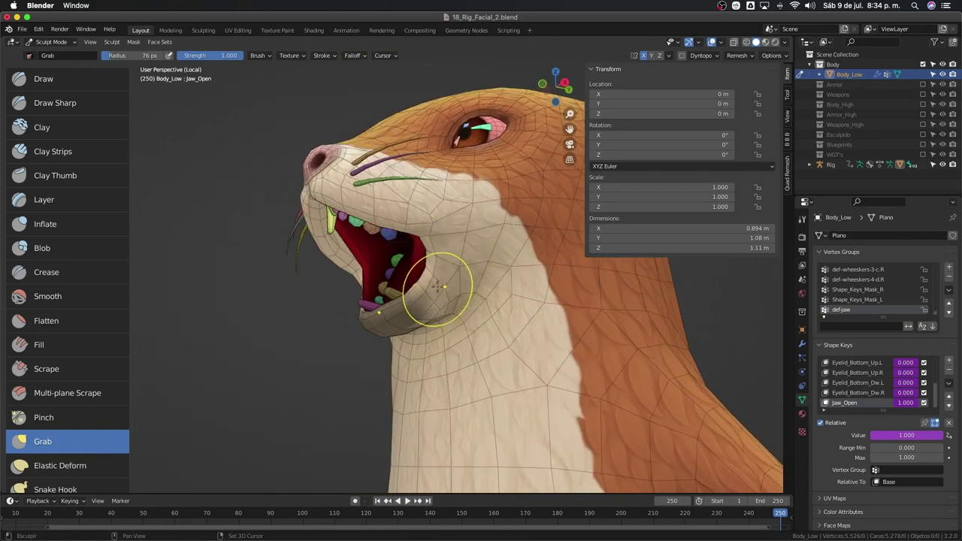
- Return to the Grab brush and clear the sculpt mask
{"action": "key", "text": "i"}
{"action": "mouse_move", "coordinate": [439, 286]}
{"action": "middle_mouse_down"}
{"action": "mouse_move", "coordinate": [458, 268]}
{"action": "mouse_move", "coordinate": [540, 239]}
{"action": "mouse_move", "coordinate": [489, 355]}
{"action": "mouse_move", "coordinate": [443, 322]}
{"action": "mouse_move", "coordinate": [455, 279]}
{"action": "mouse_move", "coordinate": [298, 266]}
{"action": "middle_mouse_up"}
{"action": "key", "text": "g"}
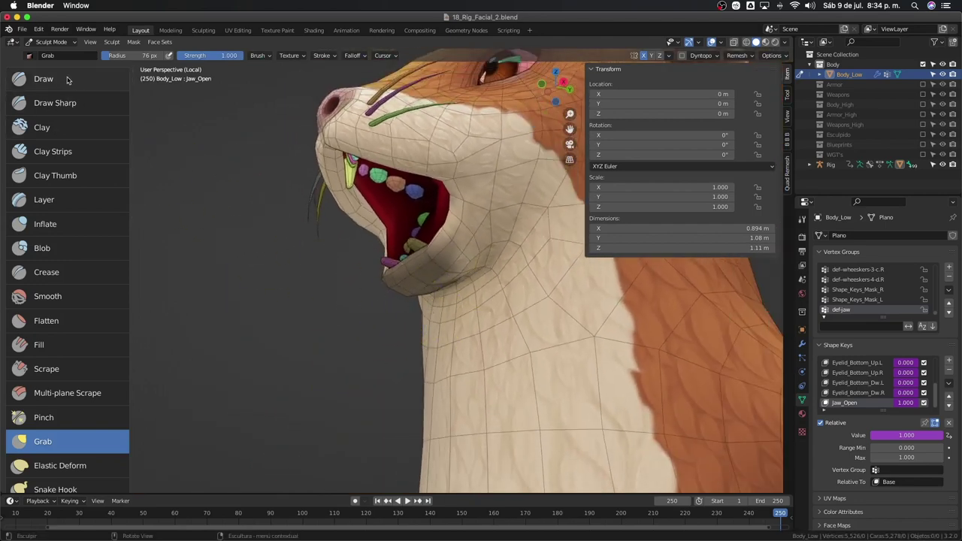
{"action": "left_click", "coordinate": [134, 43]}
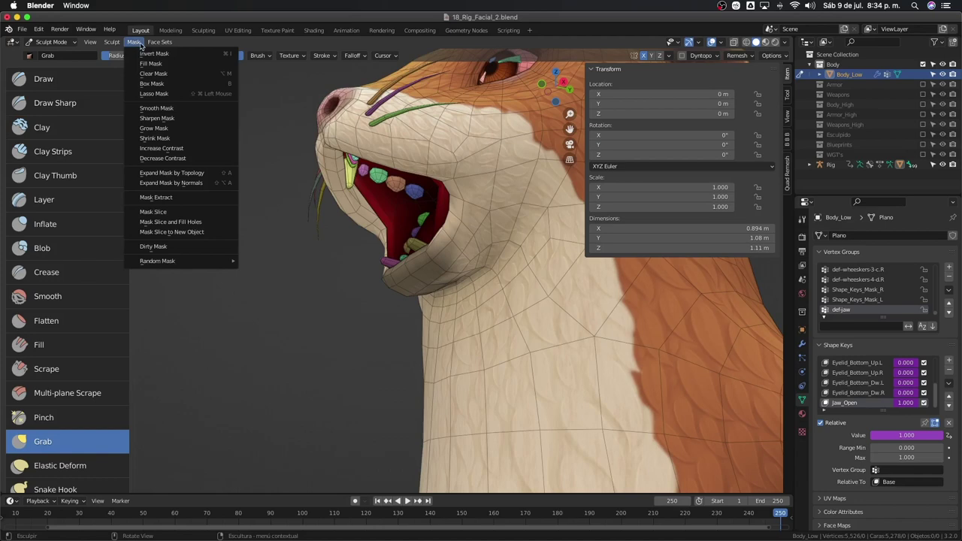
{"action": "left_click", "coordinate": [173, 74]}
- Isolate the mouth-interior face set, unhide all face sets, and orbit around the open jaw
{"action": "mouse_move", "coordinate": [286, 318]}
{"action": "middle_mouse_down"}
{"action": "mouse_move", "coordinate": [473, 268]}
{"action": "mouse_move", "coordinate": [528, 273]}
{"action": "mouse_move", "coordinate": [502, 289]}
{"action": "middle_mouse_up"}
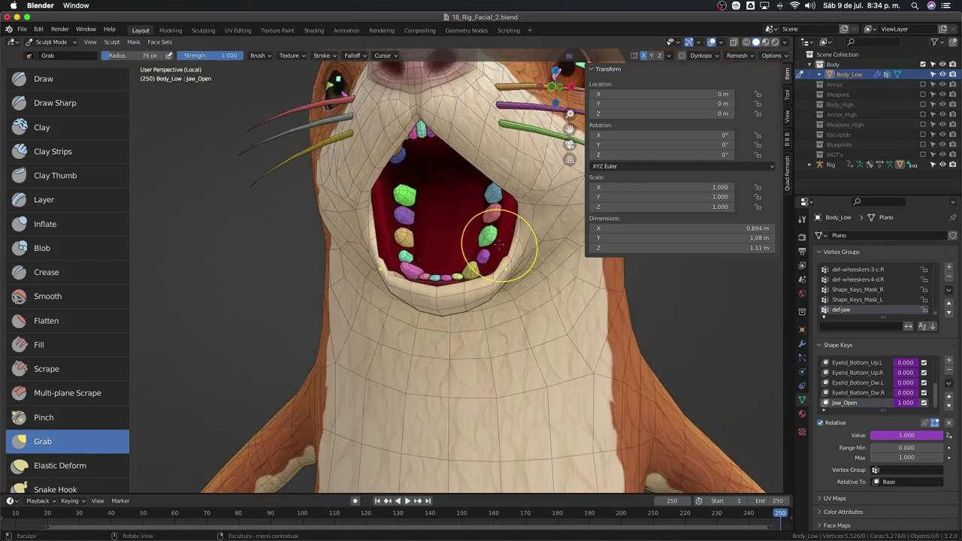
{"action": "key", "text": "shift+h"}
{"action": "mouse_move", "coordinate": [499, 242]}
{"action": "middle_mouse_down"}
{"action": "mouse_move", "coordinate": [526, 275]}
{"action": "mouse_move", "coordinate": [534, 241]}
{"action": "middle_mouse_up"}
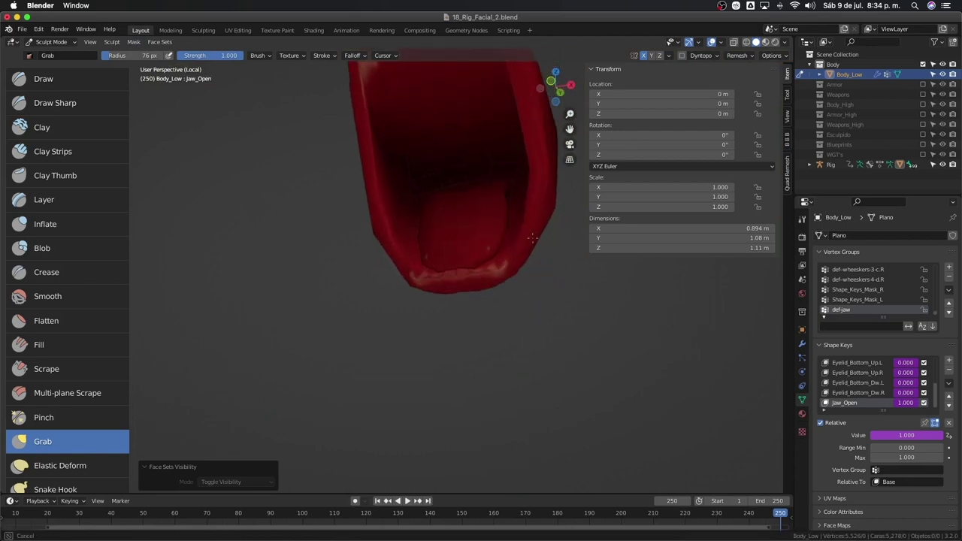
{"action": "middle_click_drag", "start_coordinate": [558, 204], "coordinate": [467, 231]}
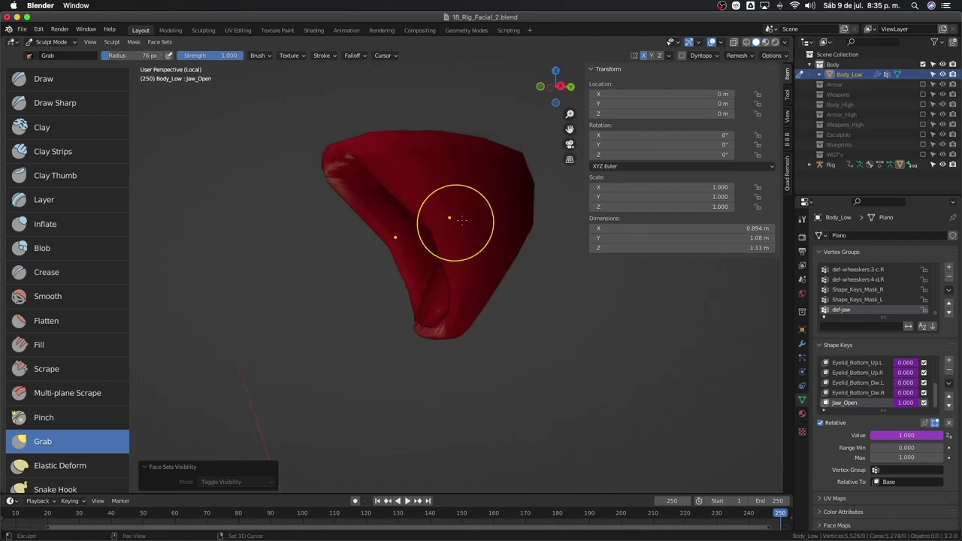
{"action": "key", "text": "alt+h"}
{"action": "mouse_move", "coordinate": [507, 262]}
{"action": "middle_mouse_down"}
{"action": "mouse_move", "coordinate": [569, 269]}
{"action": "mouse_move", "coordinate": [486, 321]}
{"action": "middle_mouse_up"}
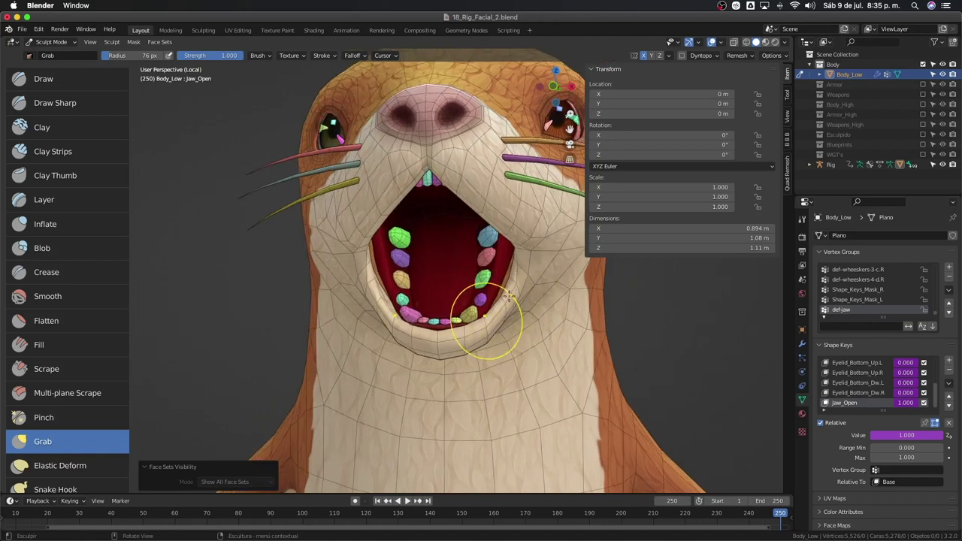
{"action": "mouse_move", "coordinate": [510, 287]}
{"action": "middle_mouse_down"}
{"action": "mouse_move", "coordinate": [499, 268]}
{"action": "mouse_move", "coordinate": [477, 307]}
{"action": "mouse_move", "coordinate": [461, 290]}
{"action": "mouse_move", "coordinate": [444, 296]}
{"action": "mouse_move", "coordinate": [456, 280]}
{"action": "mouse_move", "coordinate": [467, 325]}
{"action": "middle_mouse_up"}
{"action": "middle_click_drag", "start_coordinate": [404, 299], "coordinate": [421, 318]}
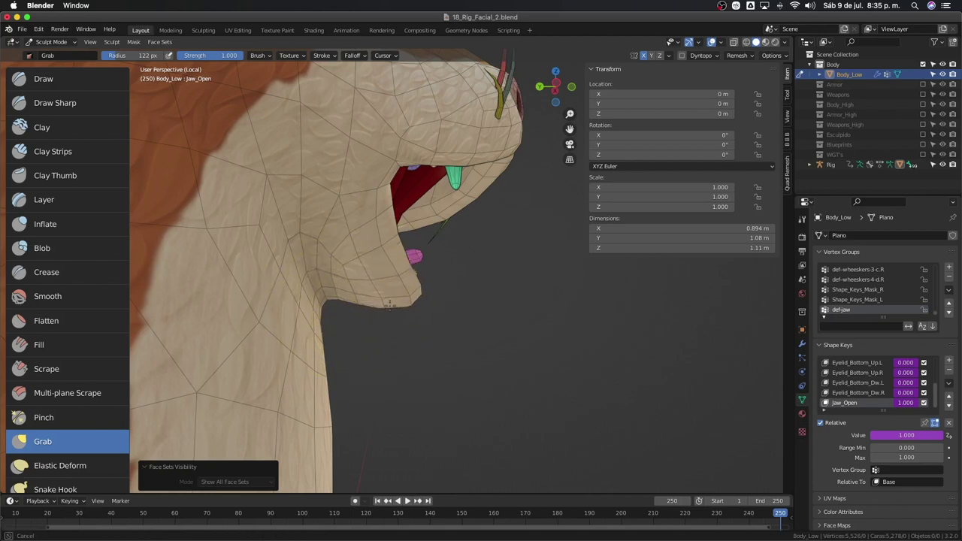
{"action": "mouse_move", "coordinate": [389, 302]}
{"action": "middle_mouse_down"}
{"action": "mouse_move", "coordinate": [446, 298]}
{"action": "mouse_move", "coordinate": [404, 290]}
{"action": "mouse_move", "coordinate": [423, 274]}
{"action": "middle_mouse_up"}
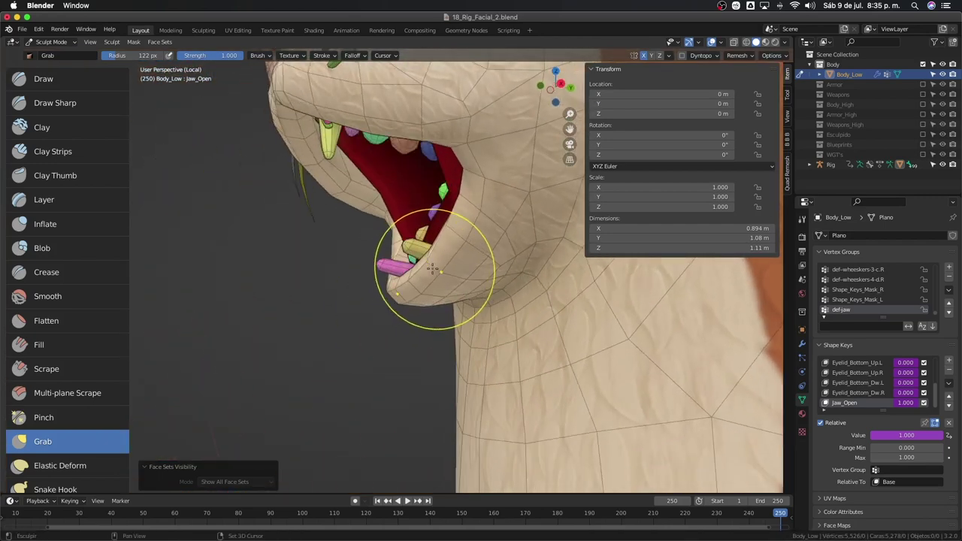
- Dismiss the quick favorites menu and orbit to frontal and side views of the jaw
{"action": "left_click", "coordinate": [452, 257]}
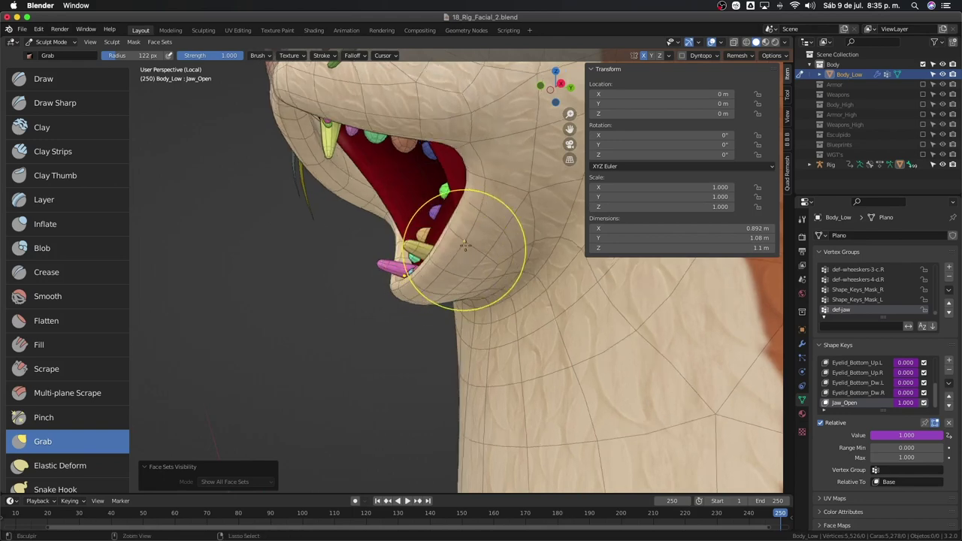
{"action": "scroll", "coordinate": [408, 301], "scroll_direction": "down", "scroll_amount": 3}
{"action": "mouse_move", "coordinate": [408, 301]}
{"action": "middle_mouse_down"}
{"action": "mouse_move", "coordinate": [462, 300]}
{"action": "mouse_move", "coordinate": [508, 334]}
{"action": "mouse_move", "coordinate": [511, 316]}
{"action": "middle_mouse_up"}
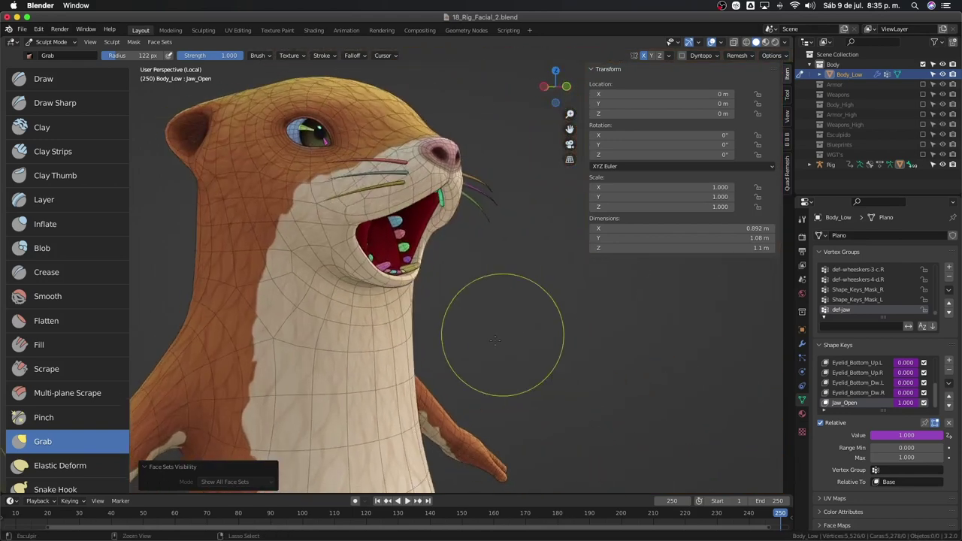
{"action": "scroll", "coordinate": [512, 316], "scroll_direction": "up", "scroll_amount": 3}
{"action": "scroll", "coordinate": [488, 293], "scroll_direction": "up", "scroll_amount": 3}
{"action": "mouse_move", "coordinate": [477, 279]}
{"action": "middle_mouse_down"}
{"action": "mouse_move", "coordinate": [477, 217]}
{"action": "mouse_move", "coordinate": [467, 233]}
{"action": "middle_mouse_up"}
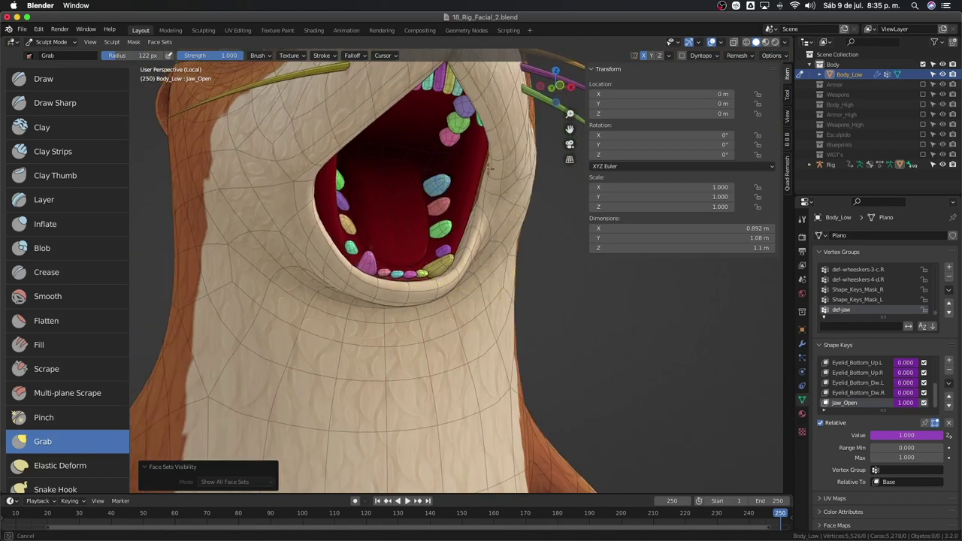
{"action": "middle_click_drag", "start_coordinate": [487, 173], "coordinate": [472, 177]}
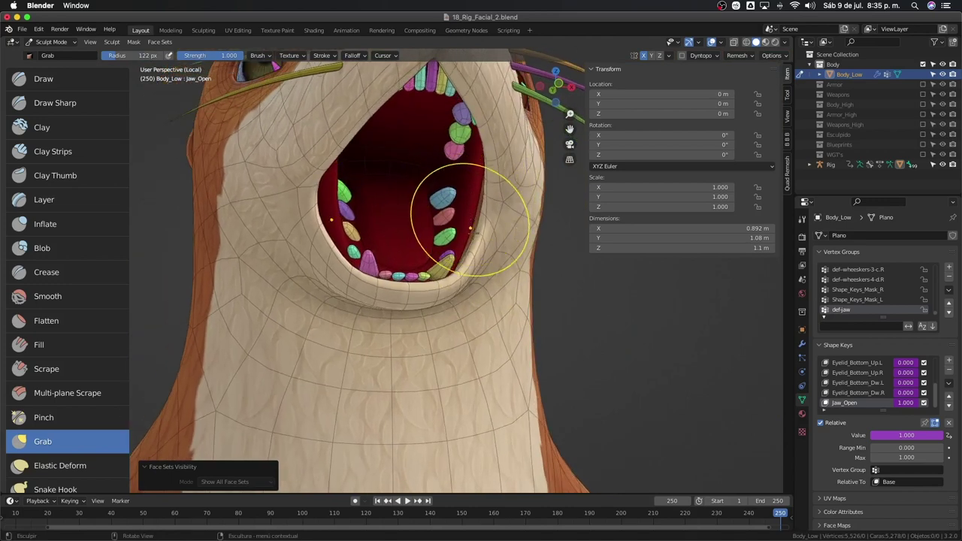
- Reshape the lips and chin with Grab while orbiting into the open mouth
{"action": "middle_click_drag", "start_coordinate": [472, 230], "coordinate": [472, 228]}
{"action": "mouse_move", "coordinate": [454, 273]}
{"action": "middle_mouse_down"}
{"action": "mouse_move", "coordinate": [464, 243]}
{"action": "mouse_move", "coordinate": [467, 251]}
{"action": "middle_mouse_up"}
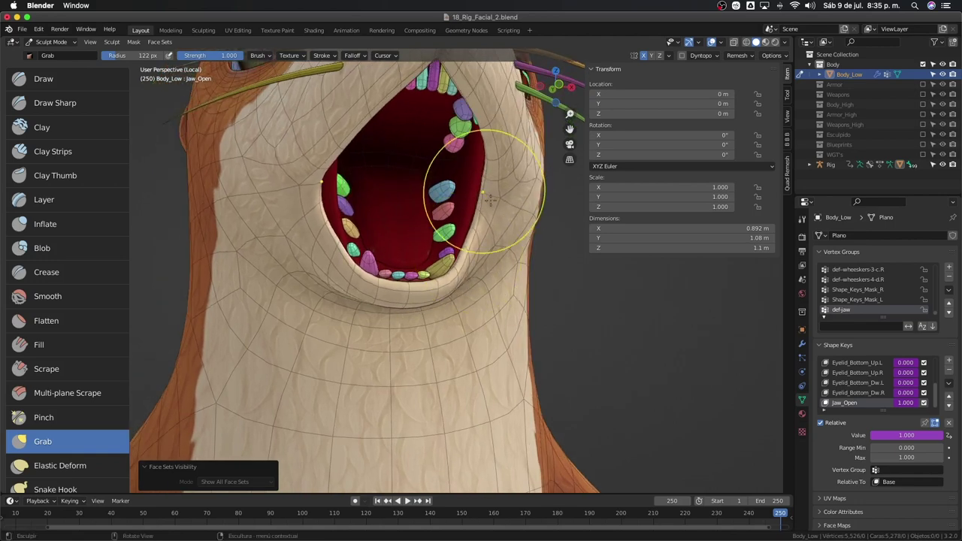
{"action": "mouse_move", "coordinate": [489, 199]}
{"action": "middle_mouse_down"}
{"action": "mouse_move", "coordinate": [485, 218]}
{"action": "mouse_move", "coordinate": [505, 183]}
{"action": "mouse_move", "coordinate": [479, 244]}
{"action": "mouse_move", "coordinate": [451, 247]}
{"action": "mouse_move", "coordinate": [458, 205]}
{"action": "mouse_move", "coordinate": [433, 229]}
{"action": "middle_mouse_up"}
{"action": "middle_click_drag", "start_coordinate": [482, 203], "coordinate": [466, 190]}
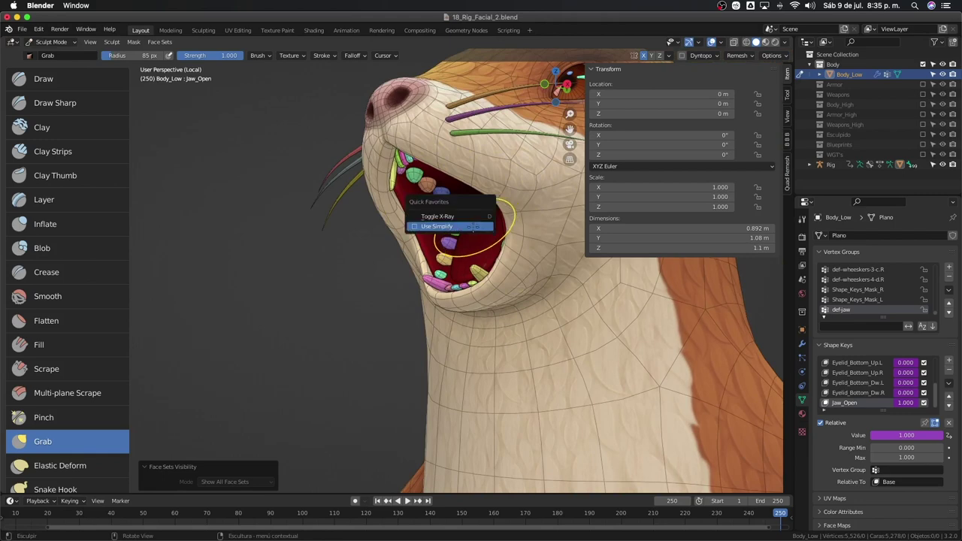
{"action": "mouse_move", "coordinate": [472, 227]}
{"action": "middle_mouse_down"}
{"action": "mouse_move", "coordinate": [489, 193]}
{"action": "mouse_move", "coordinate": [494, 216]}
{"action": "mouse_move", "coordinate": [462, 188]}
{"action": "mouse_move", "coordinate": [502, 193]}
{"action": "middle_mouse_up"}
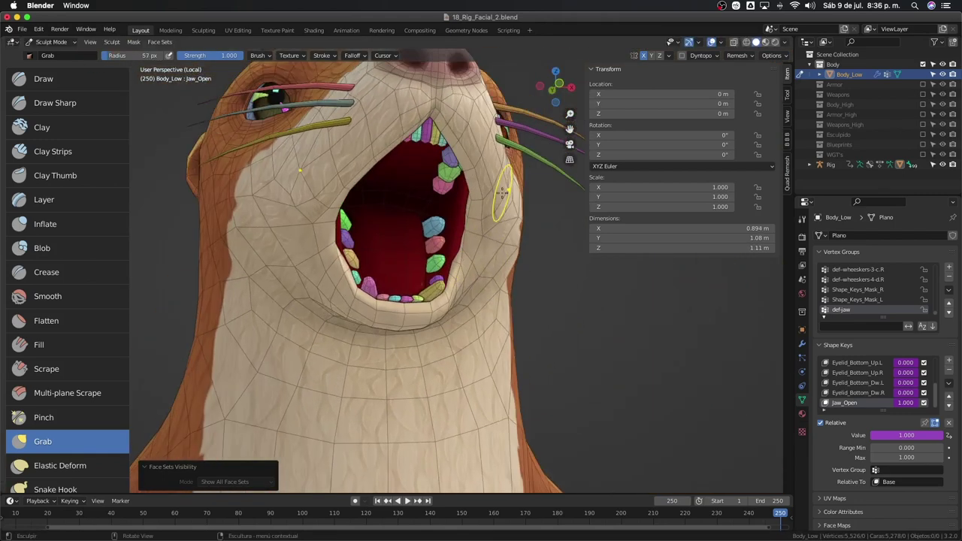
{"action": "mouse_move", "coordinate": [477, 248]}
{"action": "middle_mouse_down"}
{"action": "mouse_move", "coordinate": [490, 262]}
{"action": "mouse_move", "coordinate": [481, 221]}
{"action": "mouse_move", "coordinate": [451, 227]}
{"action": "middle_mouse_up"}
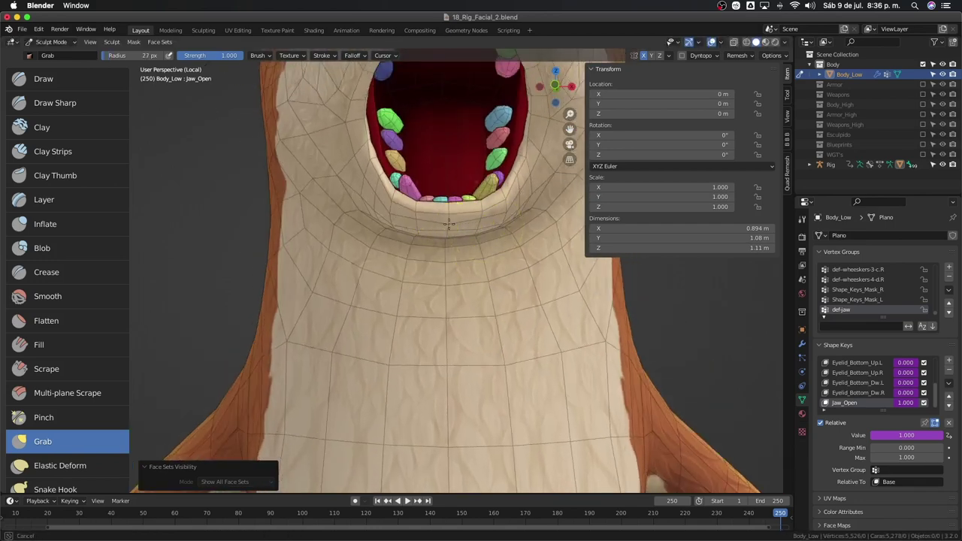
{"action": "mouse_move", "coordinate": [512, 204]}
{"action": "middle_mouse_down"}
{"action": "mouse_move", "coordinate": [481, 268]}
{"action": "mouse_move", "coordinate": [511, 188]}
{"action": "mouse_move", "coordinate": [501, 208]}
{"action": "mouse_move", "coordinate": [458, 230]}
{"action": "mouse_move", "coordinate": [435, 211]}
{"action": "mouse_move", "coordinate": [489, 166]}
{"action": "mouse_move", "coordinate": [494, 183]}
{"action": "mouse_move", "coordinate": [549, 175]}
{"action": "mouse_move", "coordinate": [492, 224]}
{"action": "mouse_move", "coordinate": [430, 203]}
{"action": "mouse_move", "coordinate": [444, 218]}
{"action": "mouse_move", "coordinate": [457, 307]}
{"action": "mouse_move", "coordinate": [426, 335]}
{"action": "mouse_move", "coordinate": [490, 279]}
{"action": "mouse_move", "coordinate": [423, 344]}
{"action": "mouse_move", "coordinate": [482, 354]}
{"action": "middle_mouse_up"}
- Return Body_Low to Object Mode, hide overlays, and leave local view
{"action": "key", "text": "q"}
{"action": "scroll", "coordinate": [462, 299], "scroll_direction": "down", "scroll_amount": 2}
{"action": "key", "text": "ctrl+Tab"}
{"action": "left_click", "coordinate": [416, 333]}
{"action": "middle_click_drag", "start_coordinate": [416, 334], "coordinate": [399, 313]}
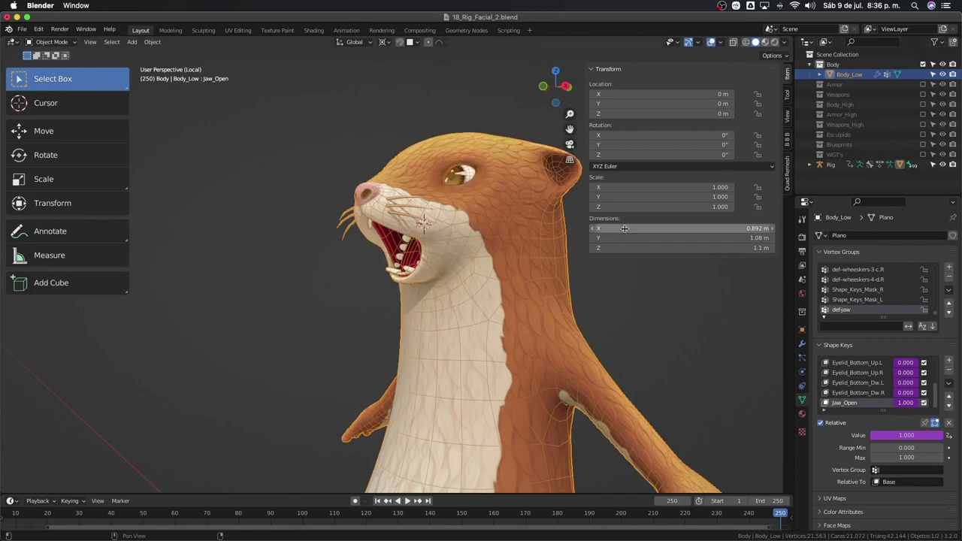
{"action": "key", "text": "shift+alt+z"}
{"action": "key", "text": "shift+alt+z"}
{"action": "middle_click_drag", "start_coordinate": [427, 306], "coordinate": [339, 348]}
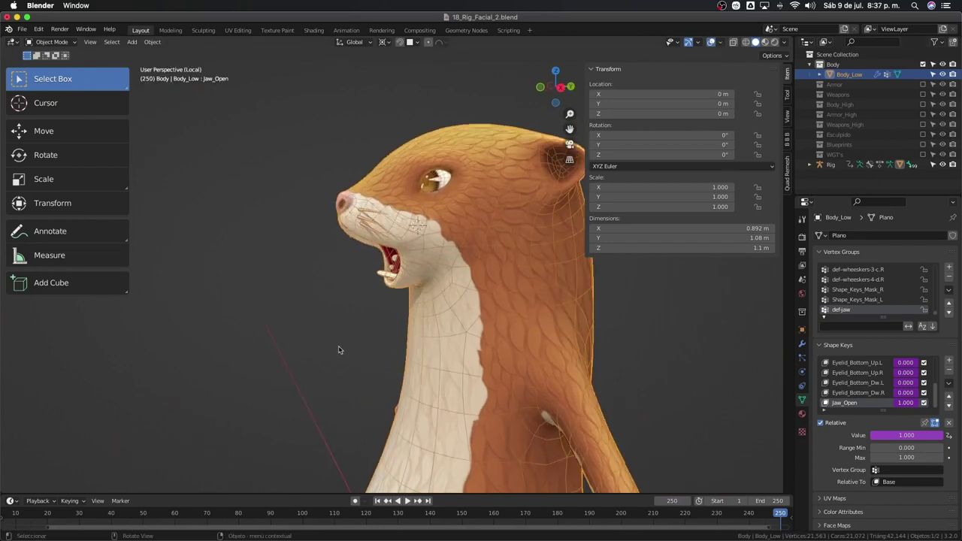
{"action": "key", "text": "slash"}
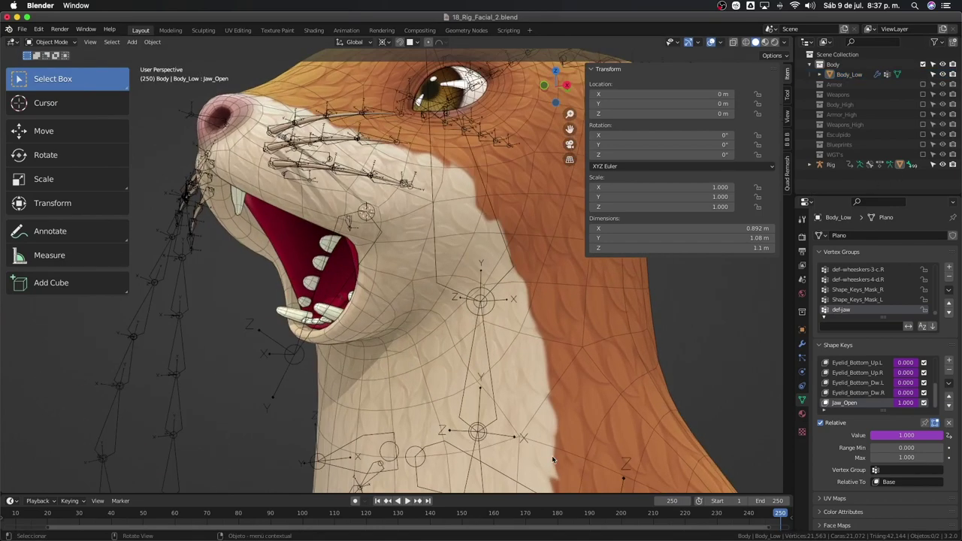
- Put the Rig in Pose Mode and rotate def-jaw on X to open the mouth
{"action": "left_click", "coordinate": [326, 261]}
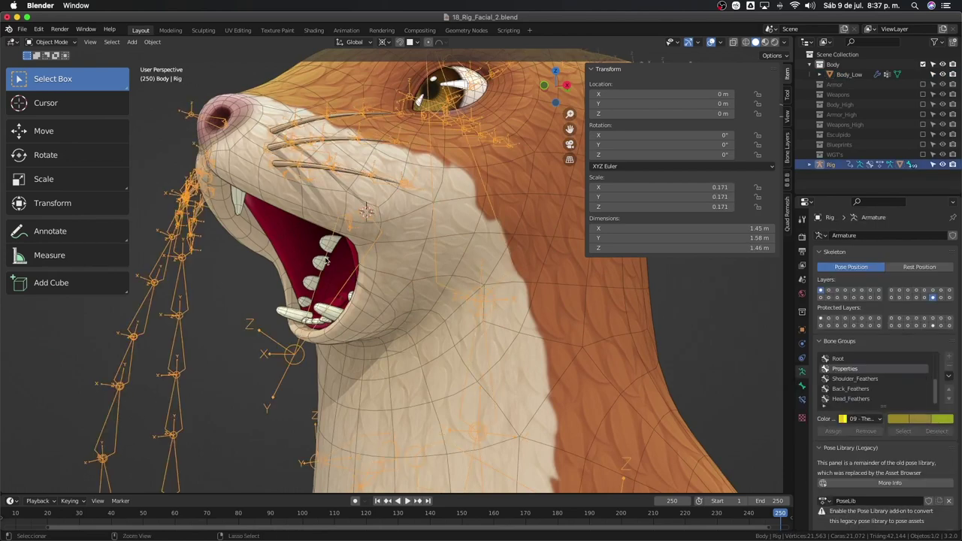
{"action": "key", "text": "ctrl+Tab"}
{"action": "middle_click_drag", "start_coordinate": [326, 261], "coordinate": [336, 342]}
{"action": "key", "text": "r"}
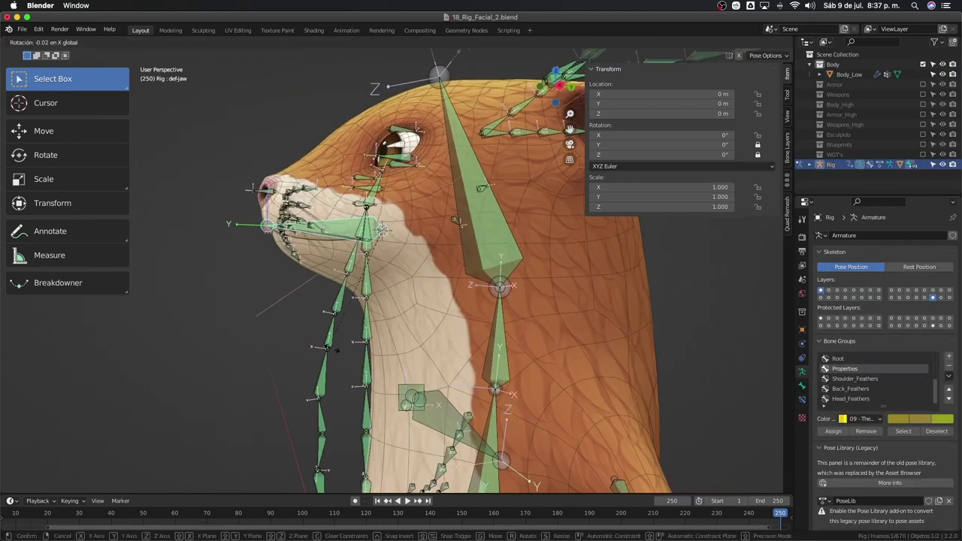
{"action": "key", "text": "x"}
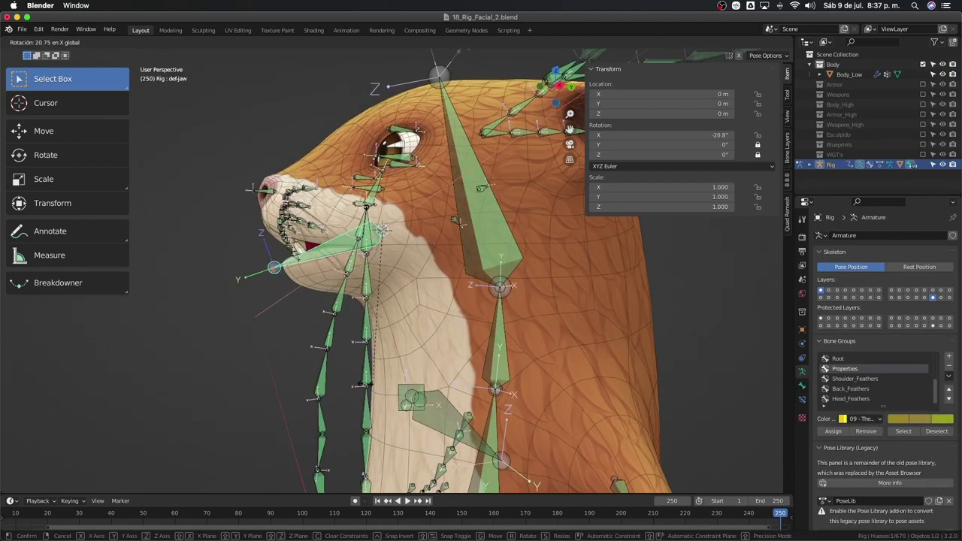
{"action": "left_click", "coordinate": [456, 384]}
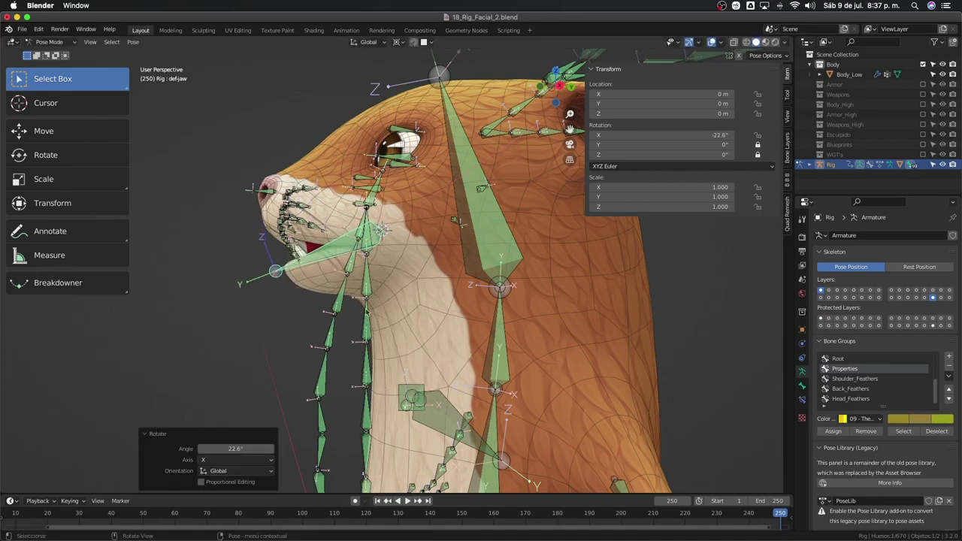
{"action": "mouse_move", "coordinate": [457, 333]}
{"action": "middle_mouse_down"}
{"action": "mouse_move", "coordinate": [471, 310]}
{"action": "mouse_move", "coordinate": [421, 316]}
{"action": "middle_mouse_up"}
{"action": "scroll", "coordinate": [471, 310], "scroll_direction": "up", "scroll_amount": 3}
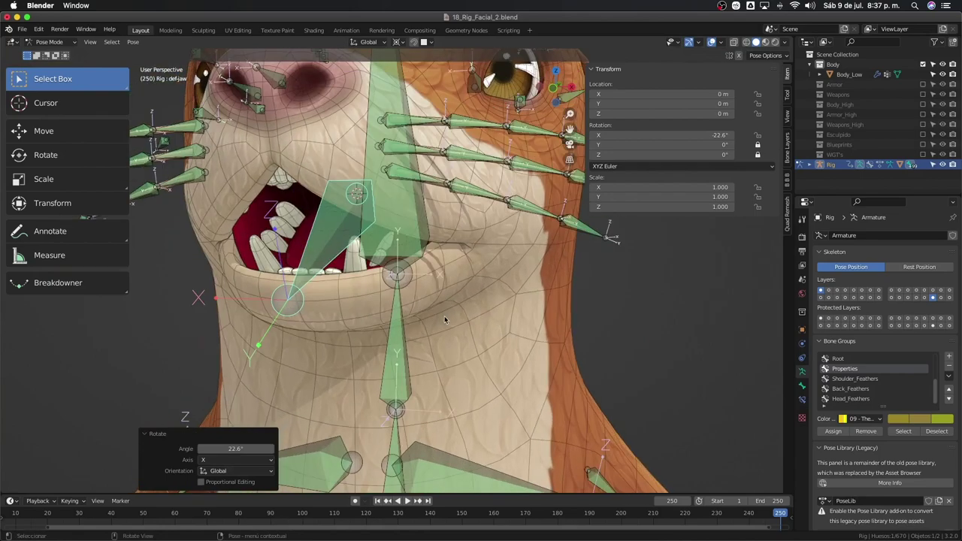
- Rotate the def-jaw bone on X again to a new opening angle
{"action": "key", "text": "r"}
{"action": "key", "text": "x"}
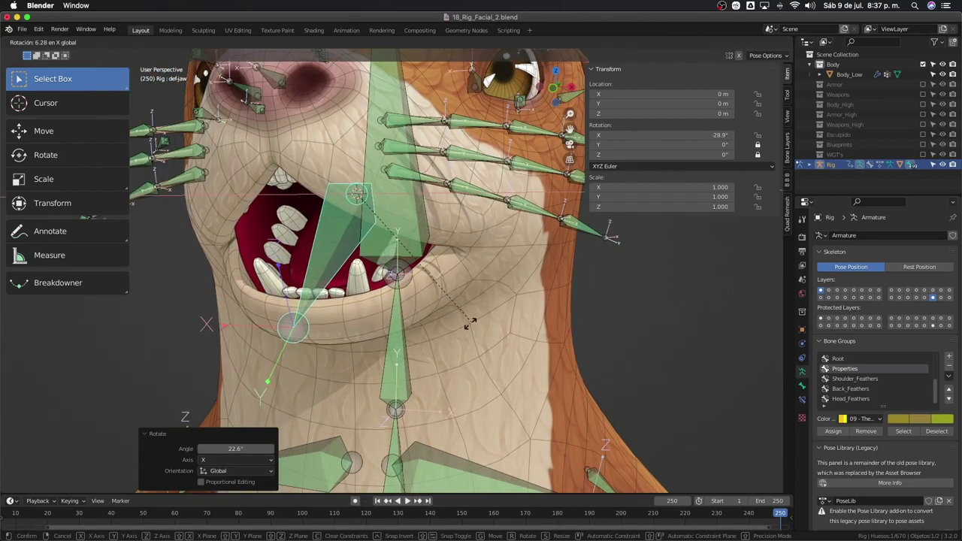
{"action": "left_click", "coordinate": [481, 288]}
{"action": "middle_click_drag", "start_coordinate": [481, 289], "coordinate": [475, 279]}
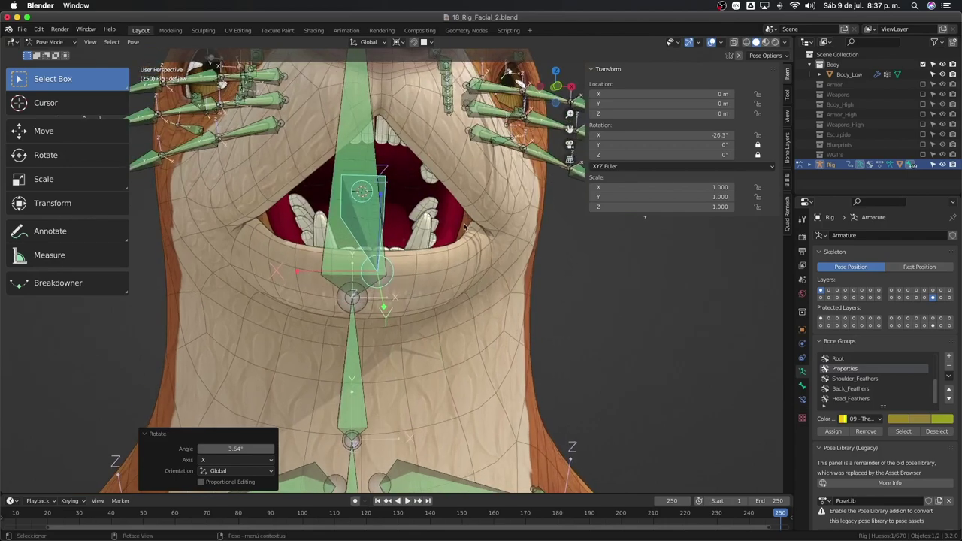
{"action": "scroll", "coordinate": [470, 220], "scroll_direction": "down", "scroll_amount": 5}
{"action": "mouse_move", "coordinate": [470, 219]}
{"action": "middle_mouse_down"}
{"action": "mouse_move", "coordinate": [438, 261]}
{"action": "mouse_move", "coordinate": [442, 285]}
{"action": "mouse_move", "coordinate": [431, 294]}
{"action": "middle_mouse_up"}
- Reset the def-jaw rotation to 0° so the otter's mouth closes
{"action": "key", "text": "alt+r"}
{"action": "key", "text": "r"}
{"action": "key", "text": "x"}
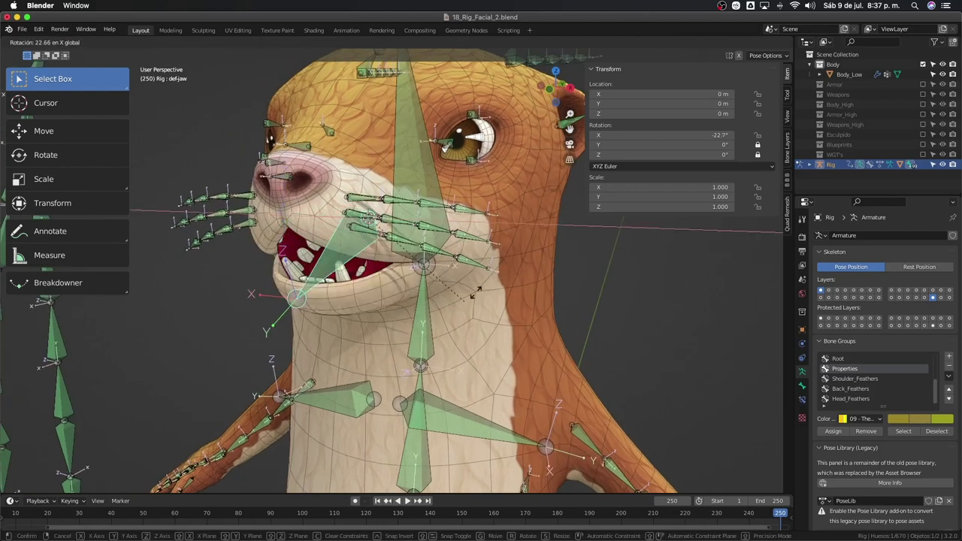
{"action": "key", "text": "Escape"}
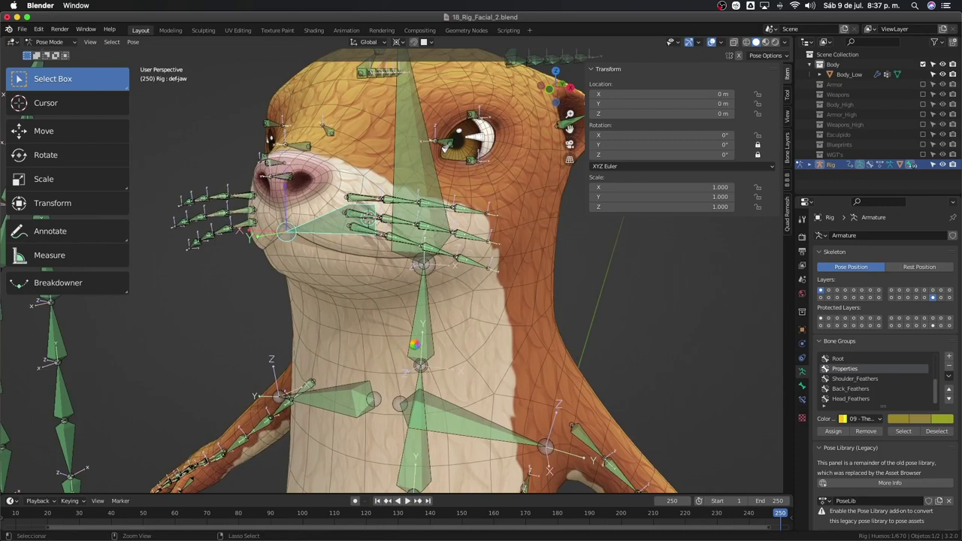
{"action": "middle_click_drag", "start_coordinate": [413, 343], "coordinate": [415, 348]}
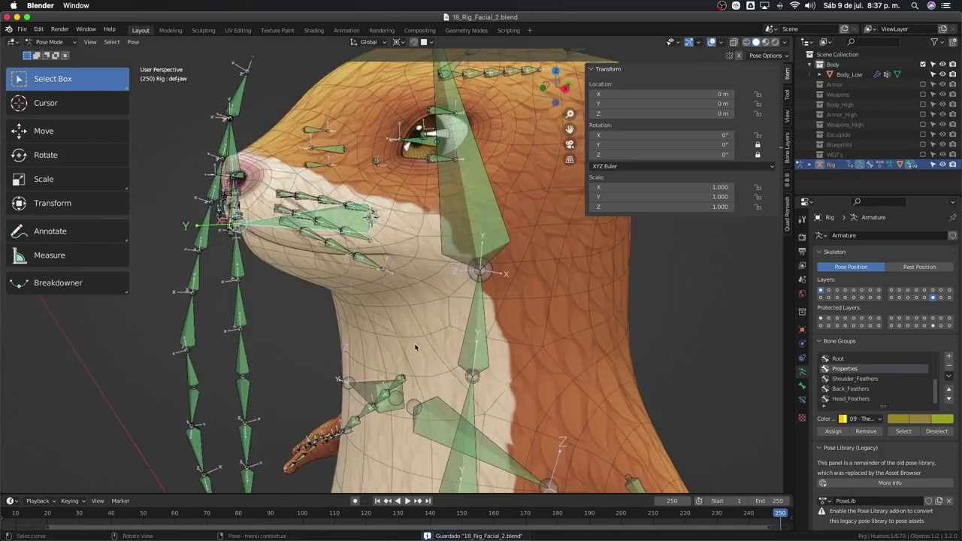
- Select the otter body mesh, make the Base shape key active, and enter Edit Mode
{"action": "left_click", "coordinate": [540, 302]}
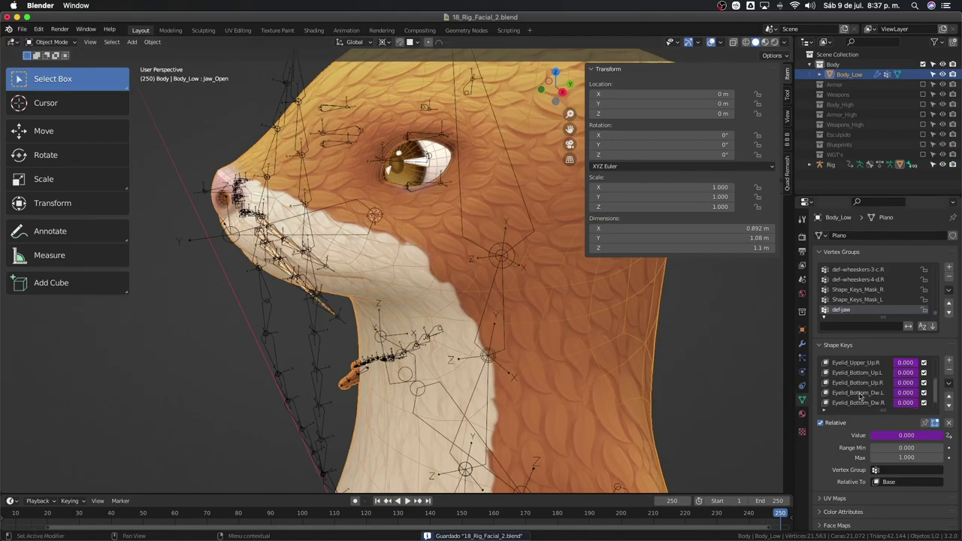
{"action": "left_click", "coordinate": [849, 367]}
{"action": "middle_click_drag", "start_coordinate": [406, 315], "coordinate": [397, 309]}
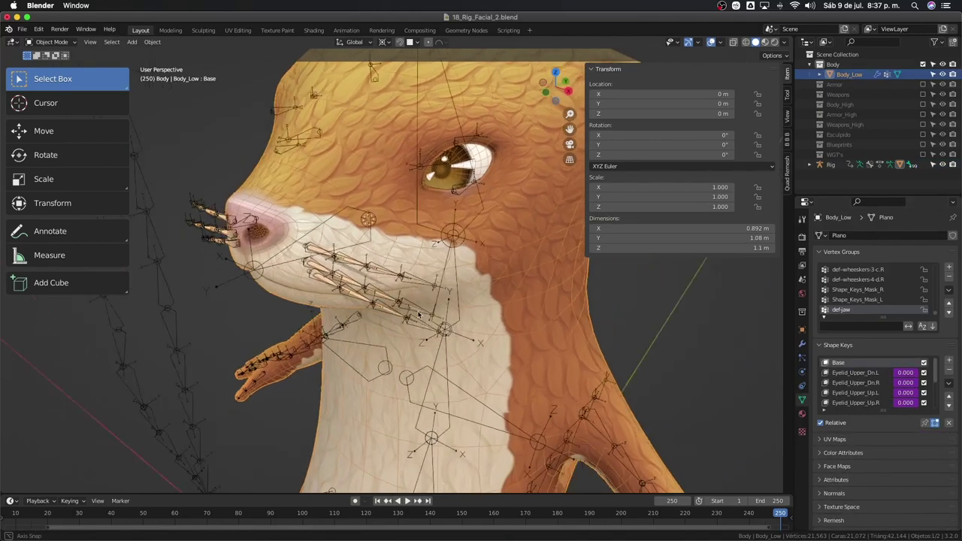
{"action": "key", "text": "Tab"}
{"action": "scroll", "coordinate": [385, 301], "scroll_direction": "up", "scroll_amount": 3}
{"action": "scroll", "coordinate": [384, 285], "scroll_direction": "up", "scroll_amount": 3}
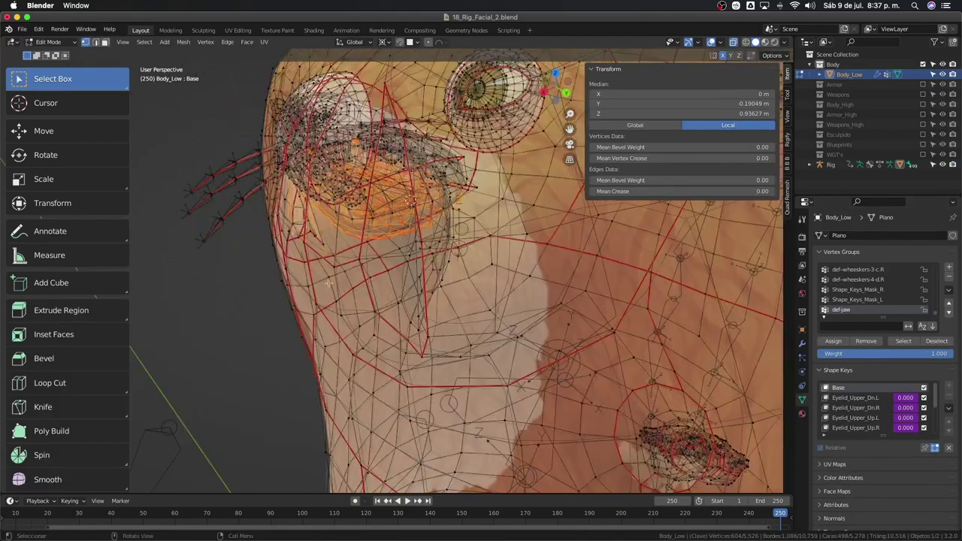
{"action": "scroll", "coordinate": [383, 271], "scroll_direction": "up", "scroll_amount": 3}
{"action": "middle_click_drag", "start_coordinate": [383, 265], "coordinate": [438, 293]}
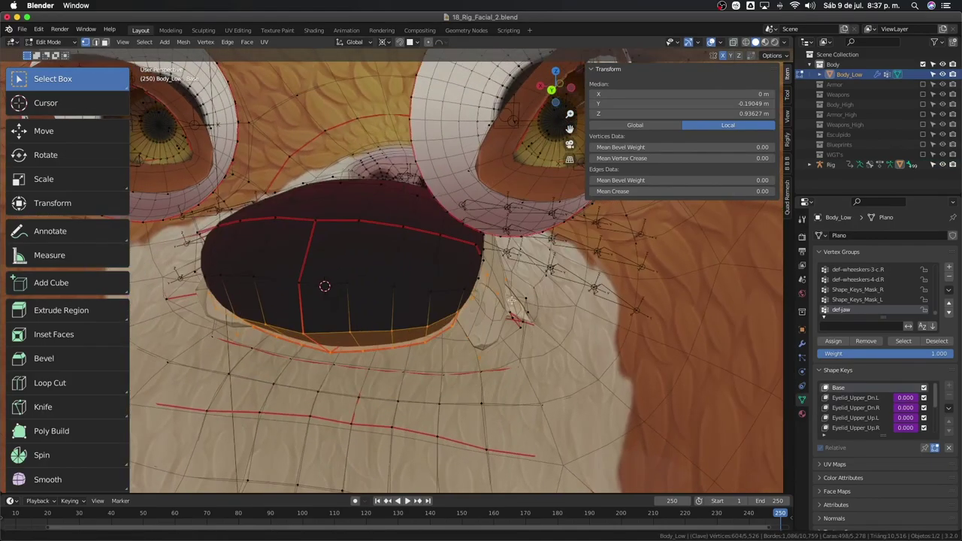
- Select a single vertex beside the mouth and try an X move, then cancel it
{"action": "left_click", "coordinate": [423, 286]}
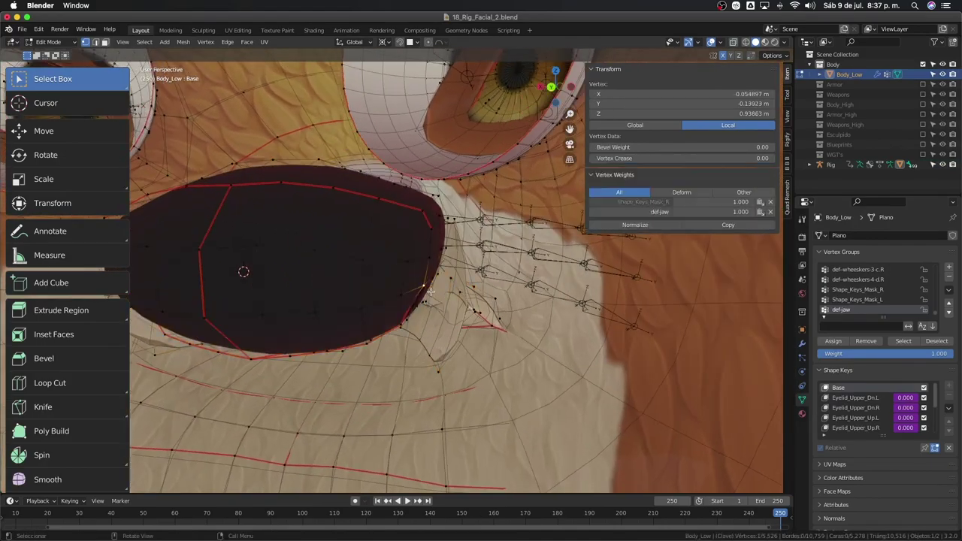
{"action": "middle_click_drag", "start_coordinate": [423, 286], "coordinate": [430, 292]}
{"action": "key", "text": "g"}
{"action": "key", "text": "x"}
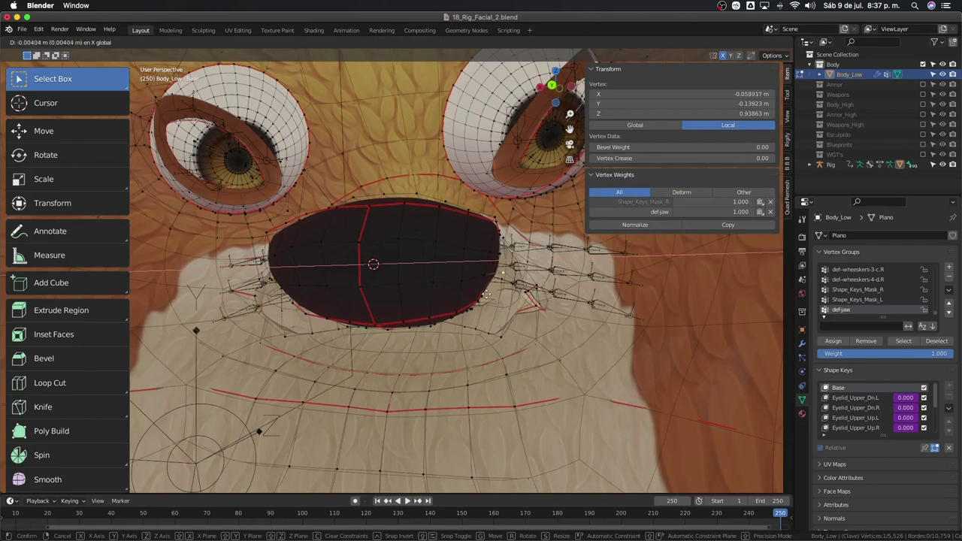
{"action": "key", "text": "Escape"}
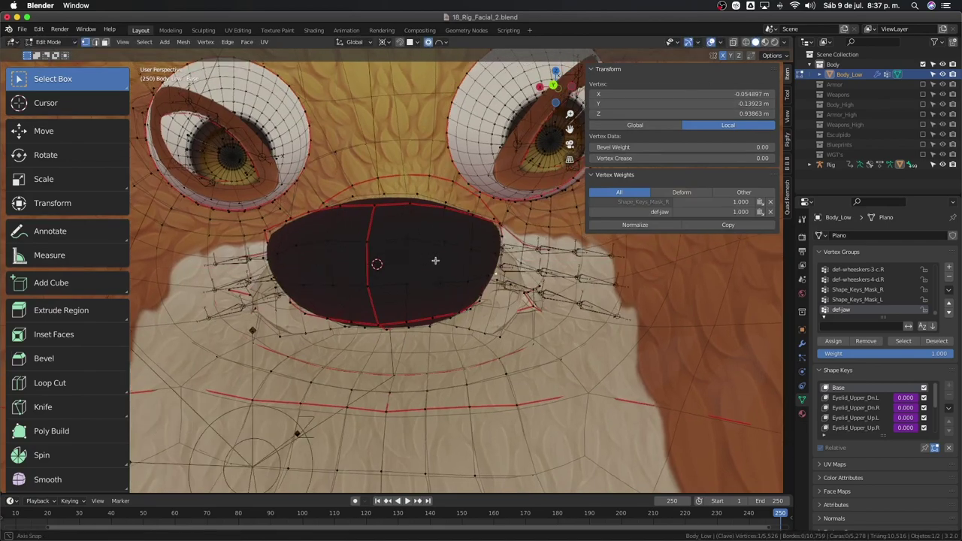
- Nudge the mouth vertices along X twice with proportional falloff
{"action": "mouse_move", "coordinate": [434, 260]}
{"action": "middle_mouse_down"}
{"action": "mouse_move", "coordinate": [453, 218]}
{"action": "mouse_move", "coordinate": [482, 256]}
{"action": "mouse_move", "coordinate": [431, 249]}
{"action": "mouse_move", "coordinate": [414, 260]}
{"action": "middle_mouse_up"}
{"action": "key", "text": "g"}
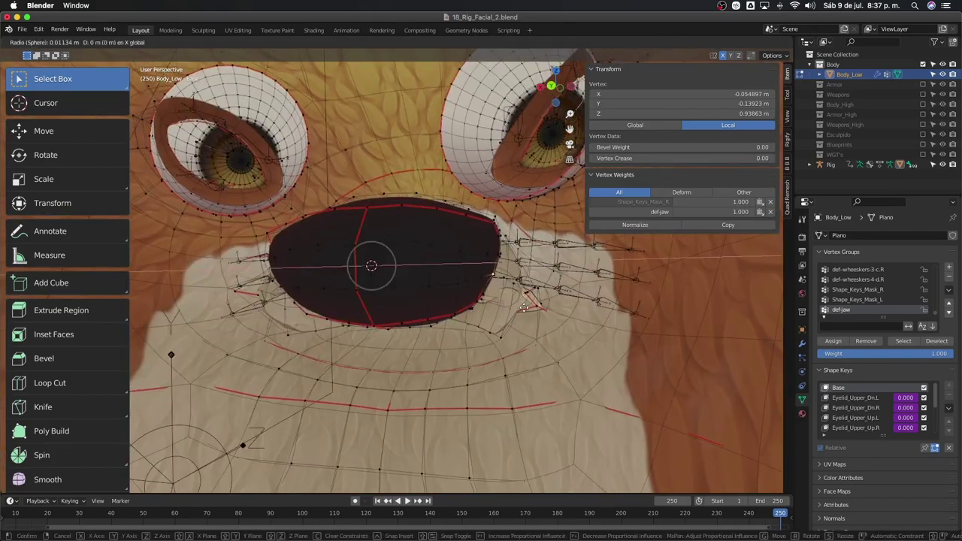
{"action": "key", "text": "x"}
{"action": "scroll", "coordinate": [524, 309], "scroll_direction": "down", "scroll_amount": 1}
{"action": "scroll", "coordinate": [524, 308], "scroll_direction": "down", "scroll_amount": 2}
{"action": "scroll", "coordinate": [525, 308], "scroll_direction": "down", "scroll_amount": 2}
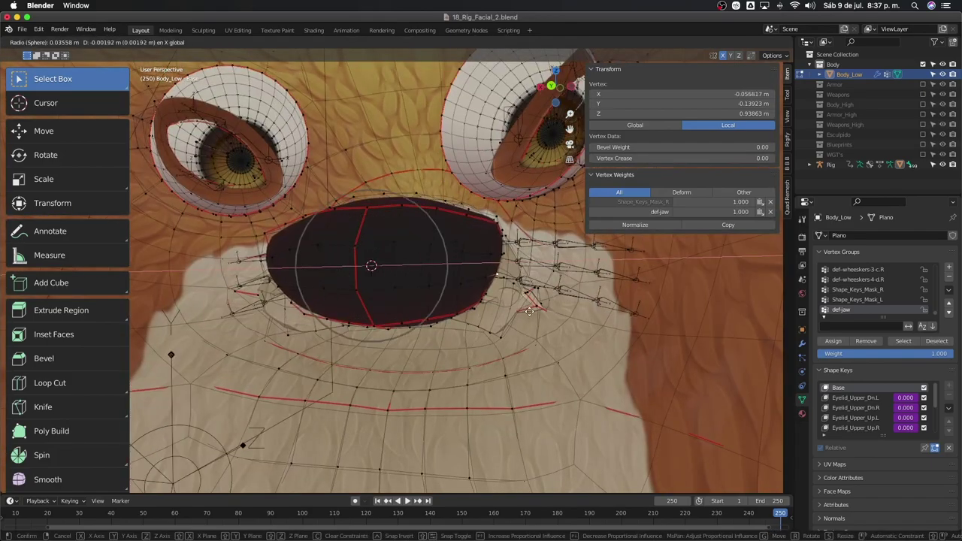
{"action": "left_click", "coordinate": [535, 316]}
{"action": "scroll", "coordinate": [501, 318], "scroll_direction": "up", "scroll_amount": 5}
{"action": "scroll", "coordinate": [509, 333], "scroll_direction": "down", "scroll_amount": 5}
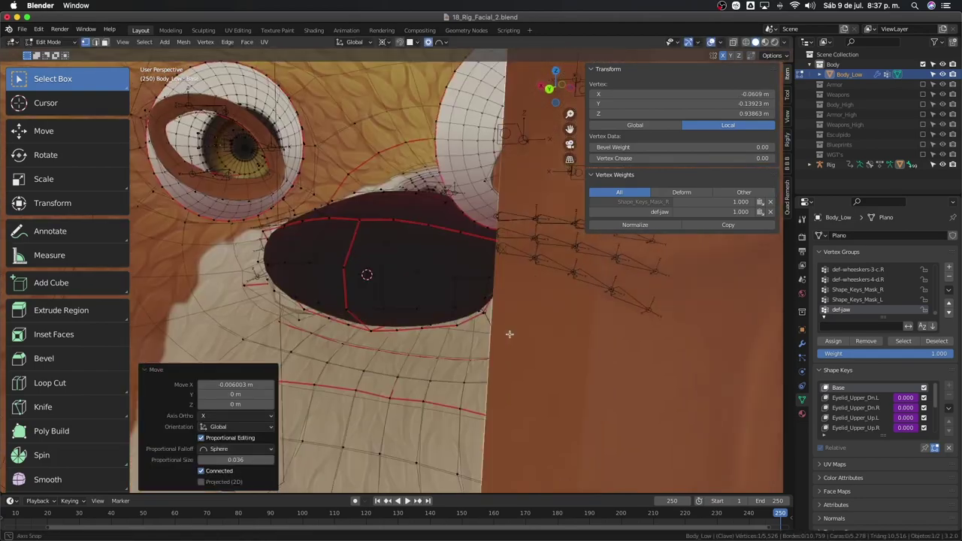
{"action": "key", "text": "g"}
{"action": "key", "text": "x"}
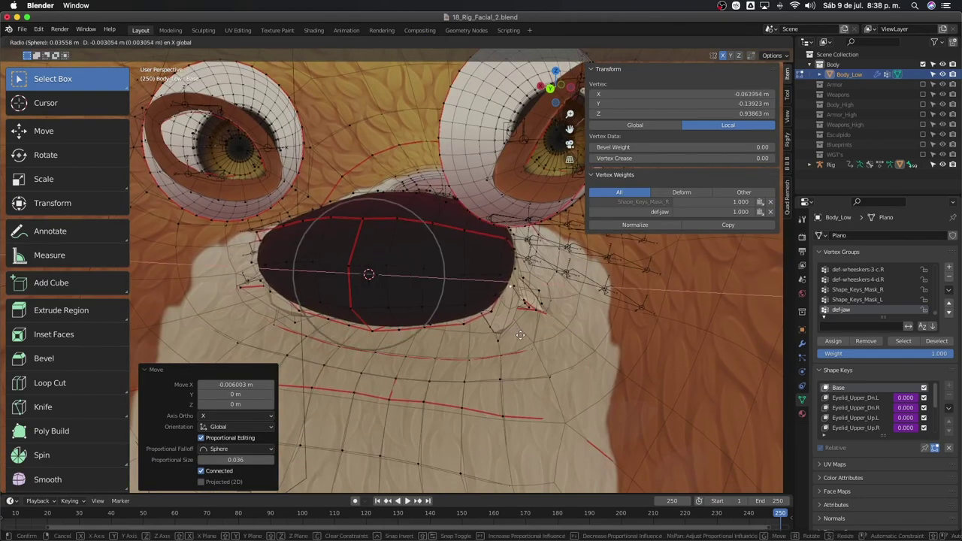
{"action": "left_click", "coordinate": [519, 333]}
- With X-ray on, shift the mouth vertices along X once more, then return to Object Mode
{"action": "middle_click_drag", "start_coordinate": [519, 334], "coordinate": [493, 323]}
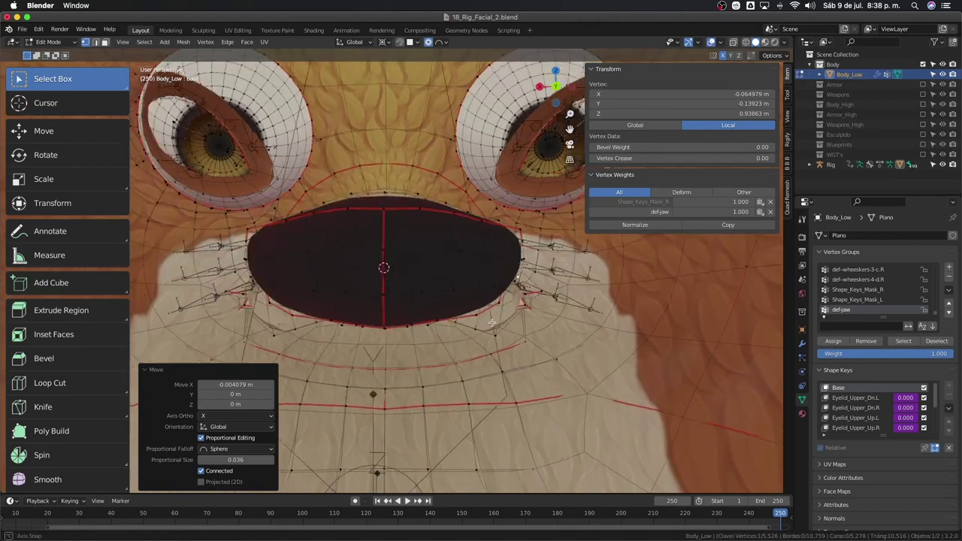
{"action": "key", "text": "alt+z"}
{"action": "key", "text": "g"}
{"action": "key", "text": "x"}
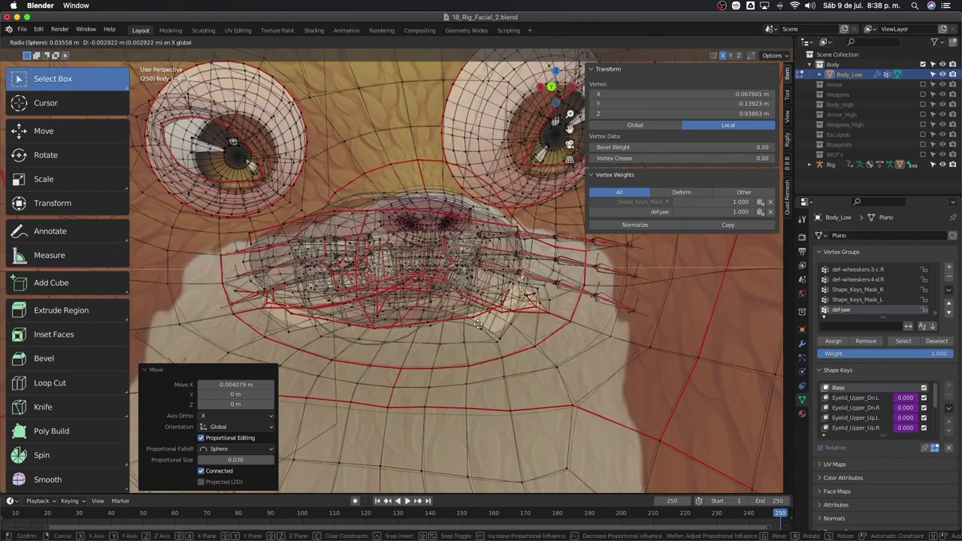
{"action": "left_click", "coordinate": [476, 323]}
{"action": "key", "text": "alt+z"}
{"action": "mouse_move", "coordinate": [369, 269]}
{"action": "middle_mouse_down"}
{"action": "mouse_move", "coordinate": [293, 321]}
{"action": "mouse_move", "coordinate": [471, 311]}
{"action": "mouse_move", "coordinate": [421, 301]}
{"action": "mouse_move", "coordinate": [419, 263]}
{"action": "middle_mouse_up"}
{"action": "key", "text": "Tab"}
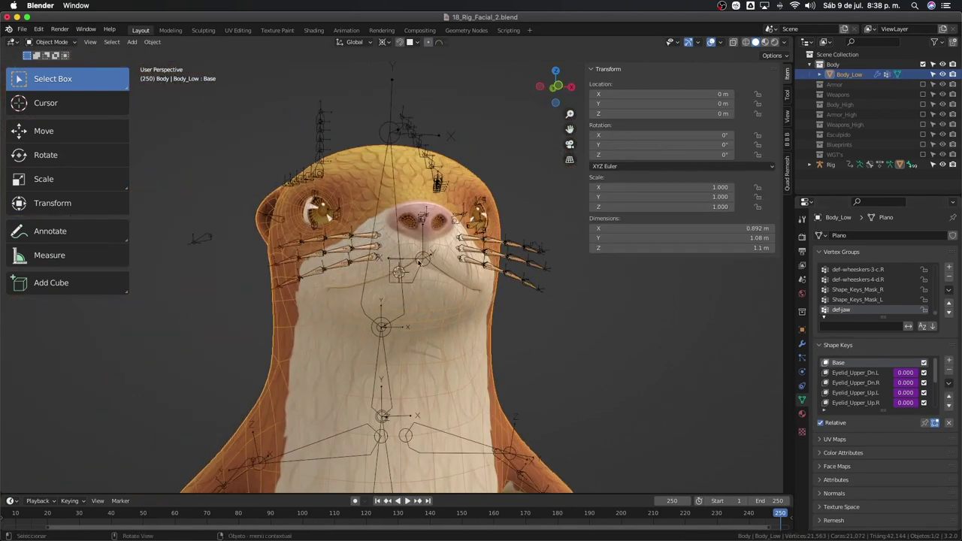
- Select the jaw bone, enter Pose Mode, and rotate it on X to start opening the mouth
{"action": "left_click", "coordinate": [423, 261]}
{"action": "key", "text": "ctrl+Tab"}
{"action": "key", "text": "r"}
{"action": "key", "text": "x"}
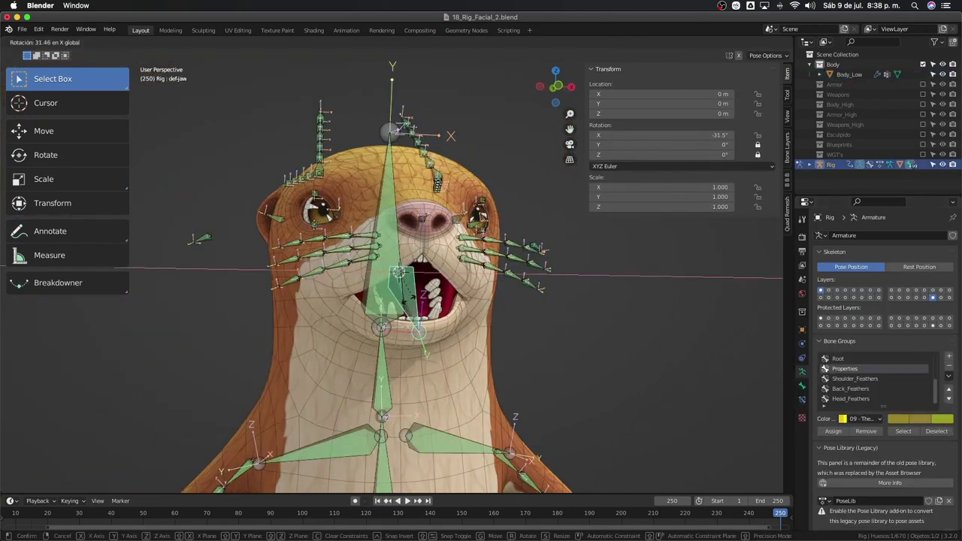
{"action": "key", "text": "Return"}
{"action": "middle_click_drag", "start_coordinate": [481, 301], "coordinate": [422, 301]}
{"action": "key", "text": "Return"}
- Rotate def-jaw further on X to -35.3°, then switch the rig to Edit Mode
{"action": "key", "text": "r"}
{"action": "key", "text": "x"}
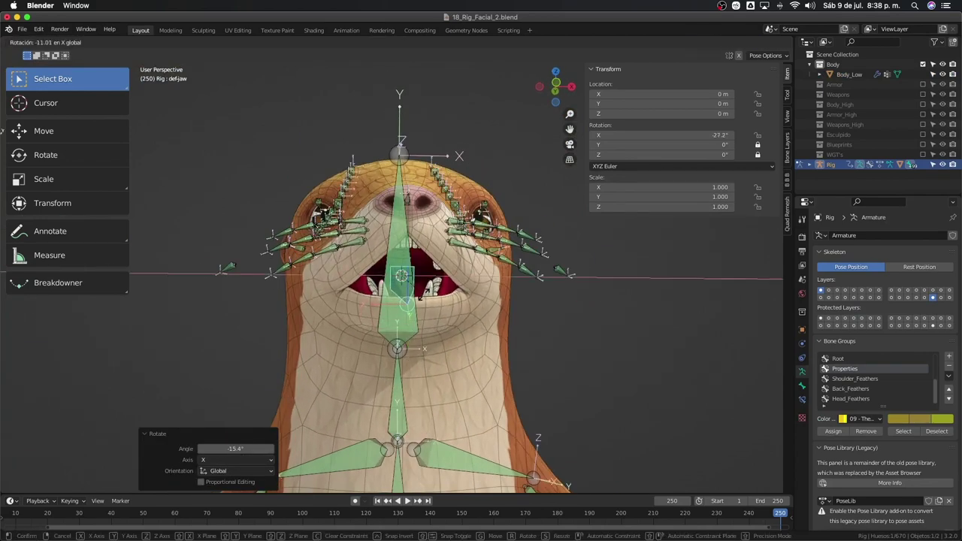
{"action": "key", "text": "Return"}
{"action": "mouse_move", "coordinate": [424, 310]}
{"action": "middle_mouse_down"}
{"action": "mouse_move", "coordinate": [493, 340]}
{"action": "mouse_move", "coordinate": [425, 326]}
{"action": "mouse_move", "coordinate": [451, 331]}
{"action": "middle_mouse_up"}
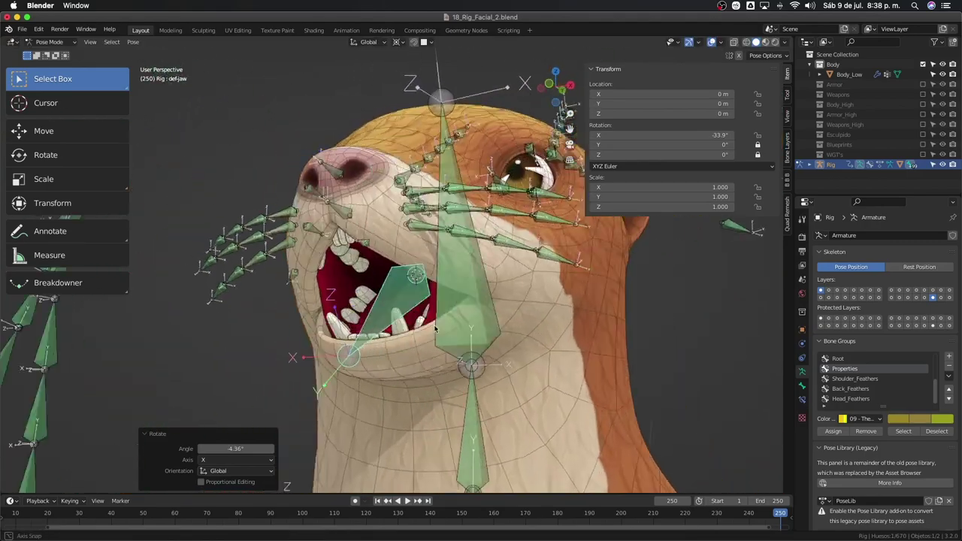
{"action": "key", "text": "r"}
{"action": "key", "text": "x"}
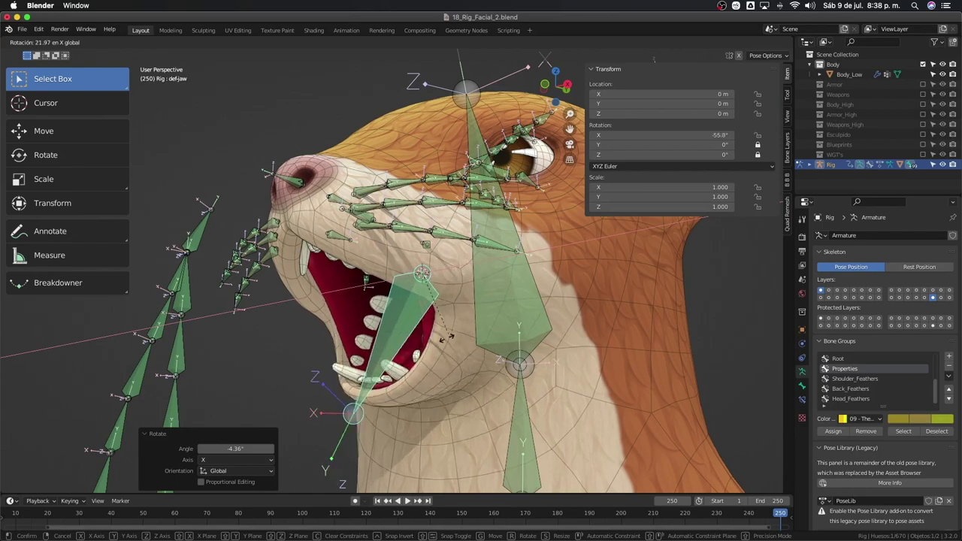
{"action": "left_click", "coordinate": [426, 340]}
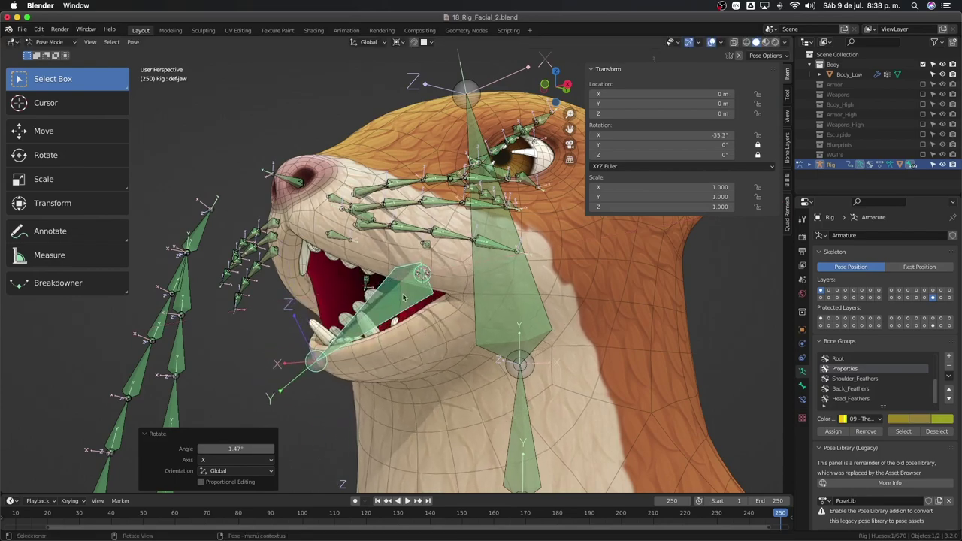
{"action": "mouse_move", "coordinate": [425, 341]}
{"action": "middle_mouse_down"}
{"action": "mouse_move", "coordinate": [483, 315]}
{"action": "mouse_move", "coordinate": [378, 314]}
{"action": "mouse_move", "coordinate": [363, 329]}
{"action": "middle_mouse_up"}
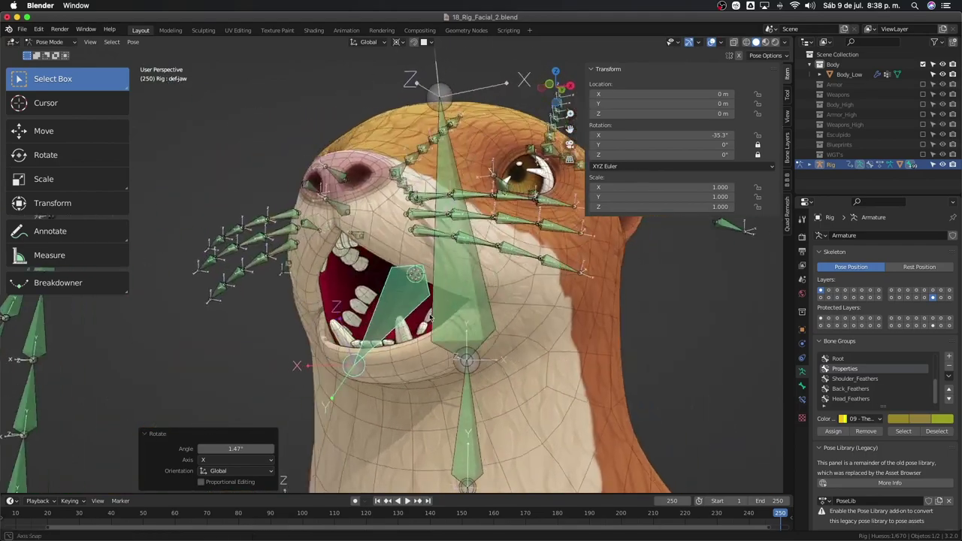
{"action": "key", "text": "Tab"}
- Leave the rig's Edit Mode and put Body_Low into Edit Mode
{"action": "scroll", "coordinate": [363, 329], "scroll_direction": "up", "scroll_amount": 2}
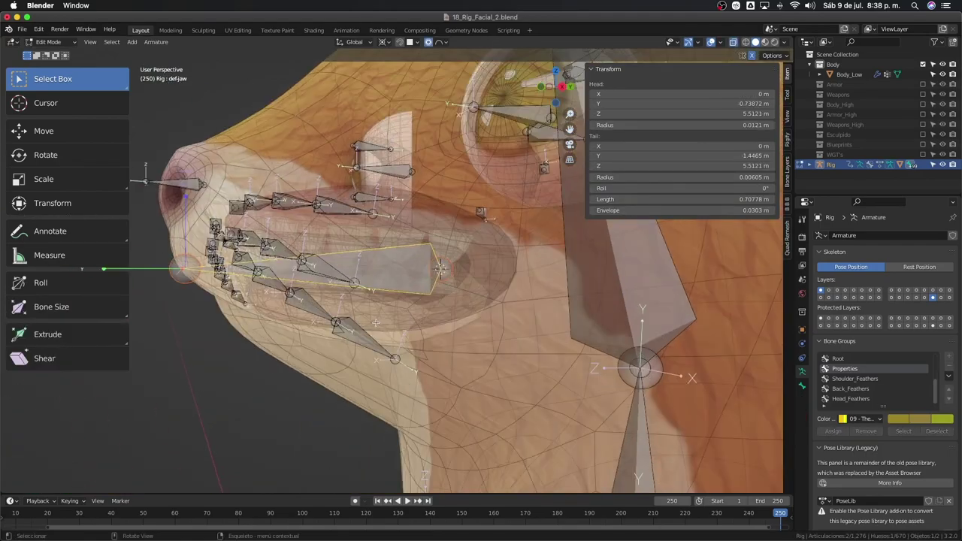
{"action": "key", "text": "Tab"}
{"action": "key", "text": "ctrl+Tab"}
{"action": "left_click", "coordinate": [515, 322]}
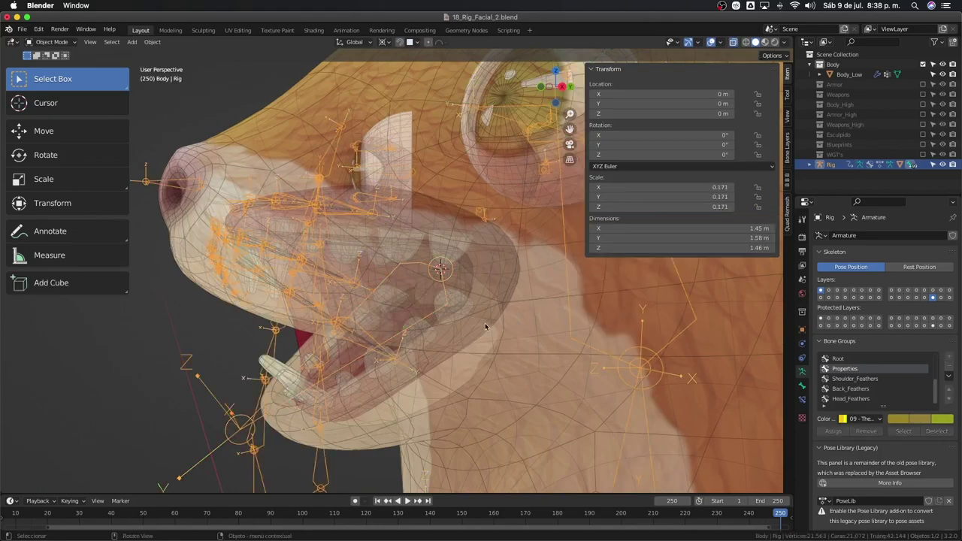
{"action": "key", "text": "Tab"}
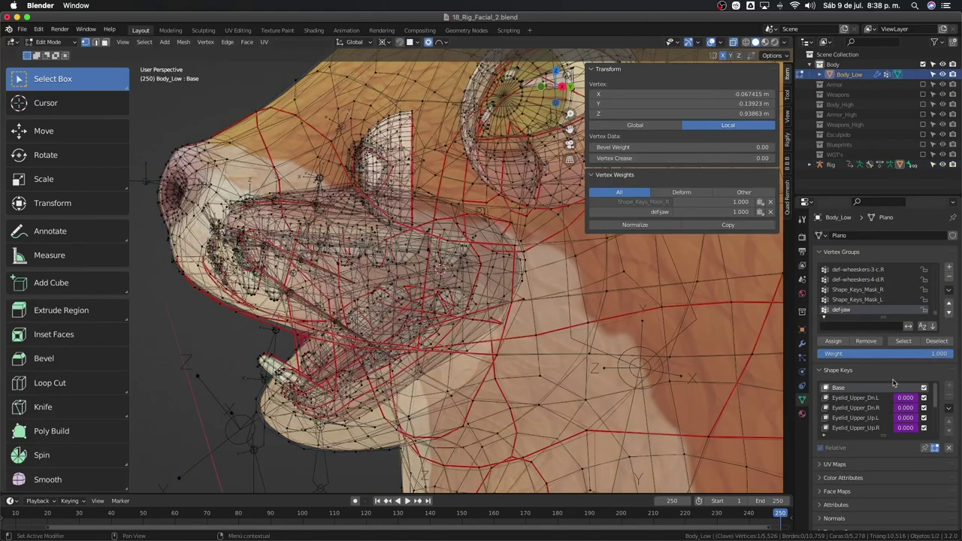
{"action": "middle_click_drag", "start_coordinate": [481, 316], "coordinate": [392, 307]}
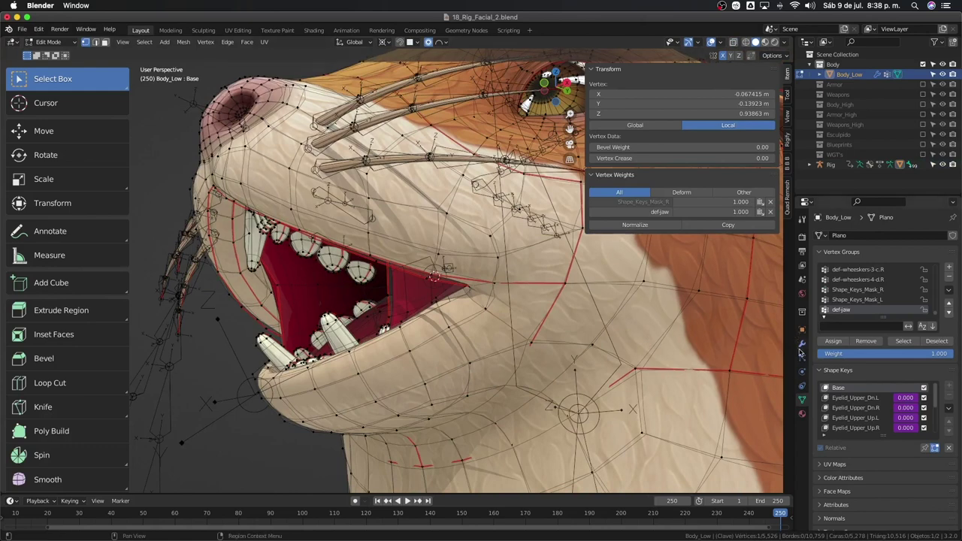
- Turn off the Armature modifier's edit-mode display and hide the linked outer skin
{"action": "left_click", "coordinate": [802, 346]}
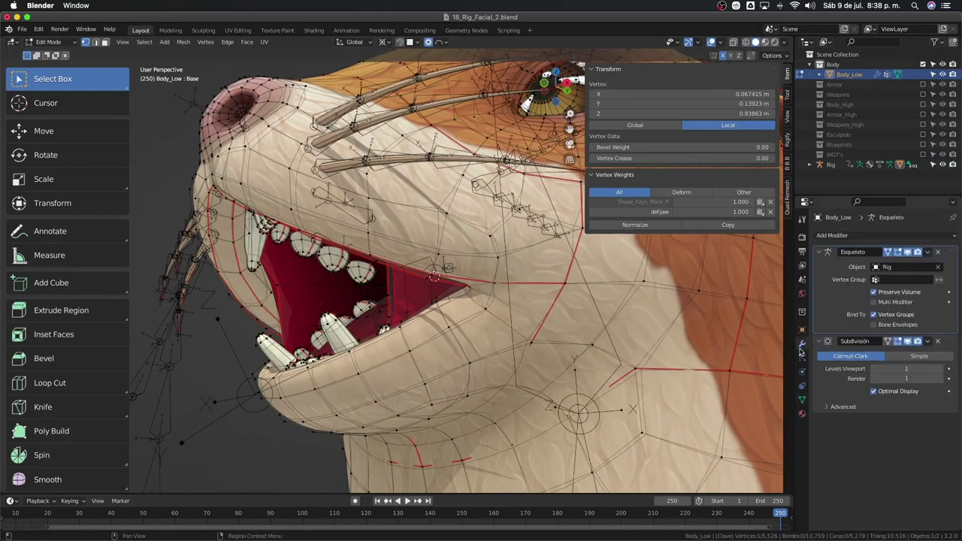
{"action": "left_click", "coordinate": [908, 253]}
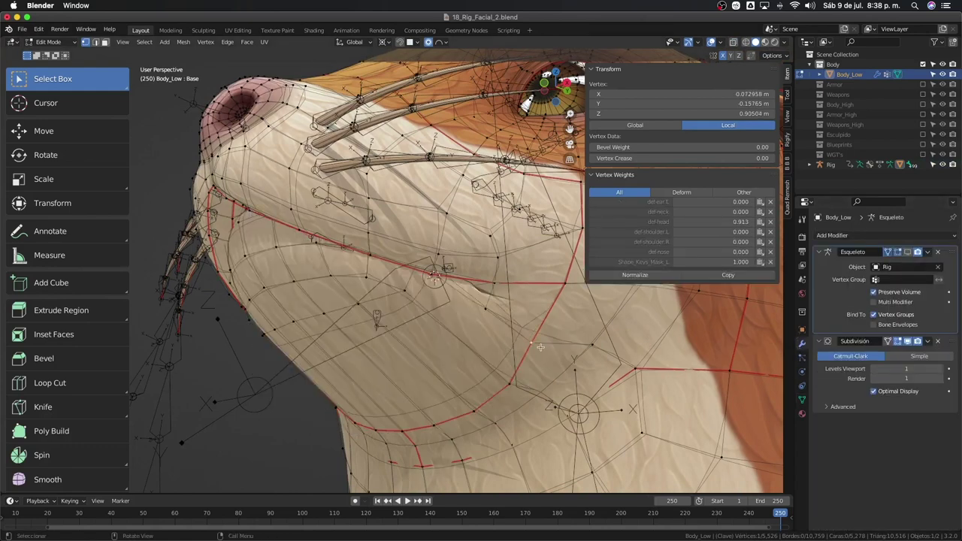
{"action": "key", "text": "ctrl+l"}
{"action": "key", "text": "h"}
{"action": "mouse_move", "coordinate": [495, 343]}
{"action": "middle_mouse_down"}
{"action": "mouse_move", "coordinate": [449, 320]}
{"action": "mouse_move", "coordinate": [452, 284]}
{"action": "middle_mouse_up"}
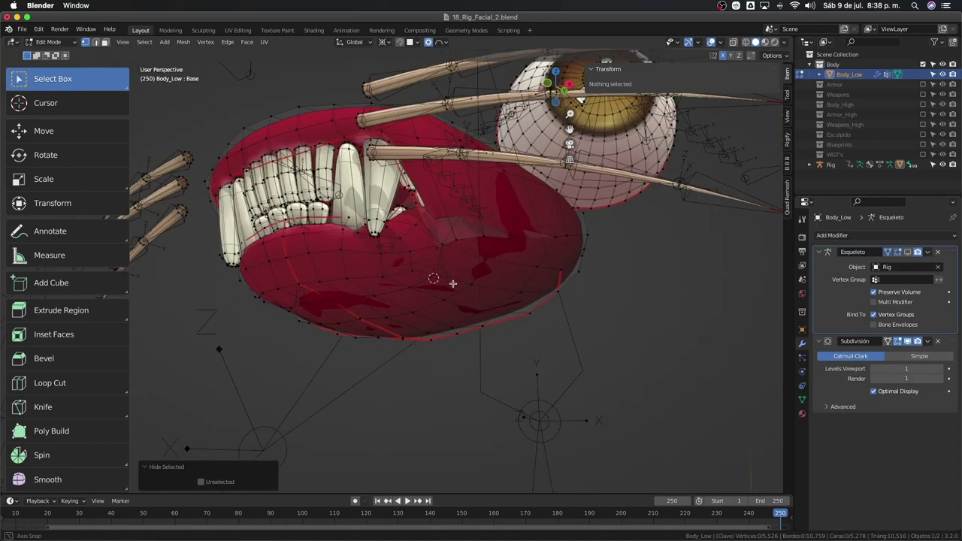
- Disable the Jaw_Open shape key and select a vertex on the mouth interior
{"action": "left_click", "coordinate": [802, 401]}
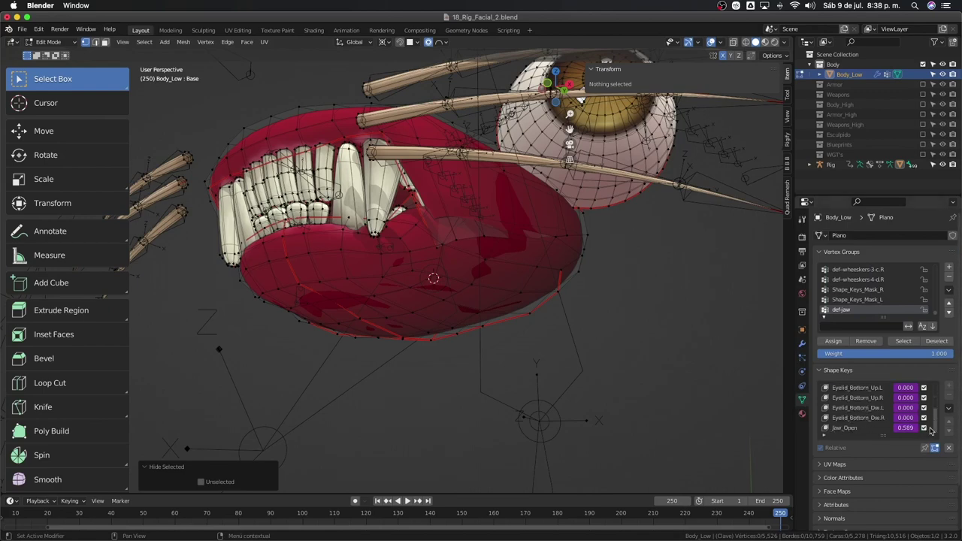
{"action": "left_click", "coordinate": [925, 427]}
{"action": "middle_click_drag", "start_coordinate": [526, 331], "coordinate": [545, 320]}
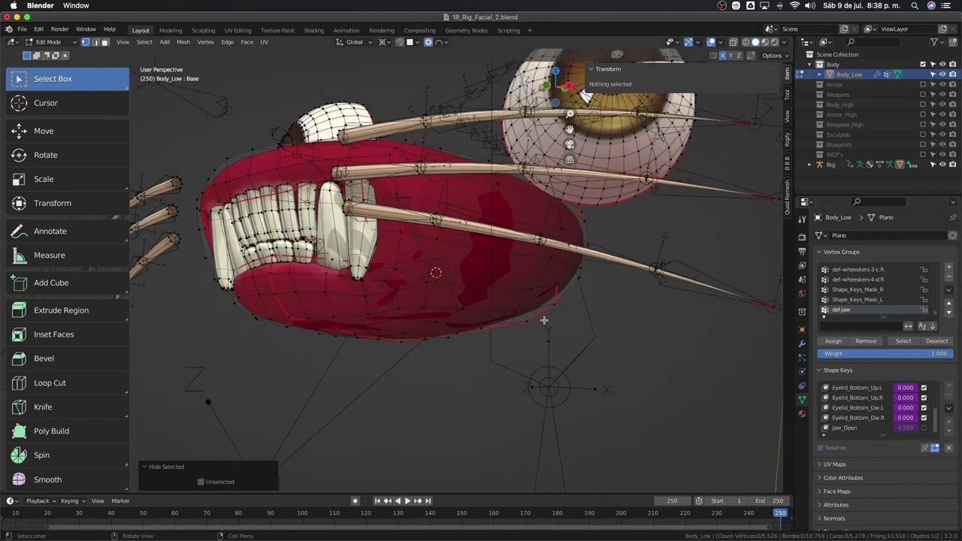
{"action": "left_click", "coordinate": [385, 237]}
{"action": "mouse_move", "coordinate": [385, 236]}
{"action": "middle_mouse_down"}
{"action": "mouse_move", "coordinate": [421, 242]}
{"action": "mouse_move", "coordinate": [406, 260]}
{"action": "middle_mouse_up"}
{"action": "key", "text": "alt+z"}
- Move the mouth-interior vertices twice with proportional falloff
{"action": "key", "text": "g"}
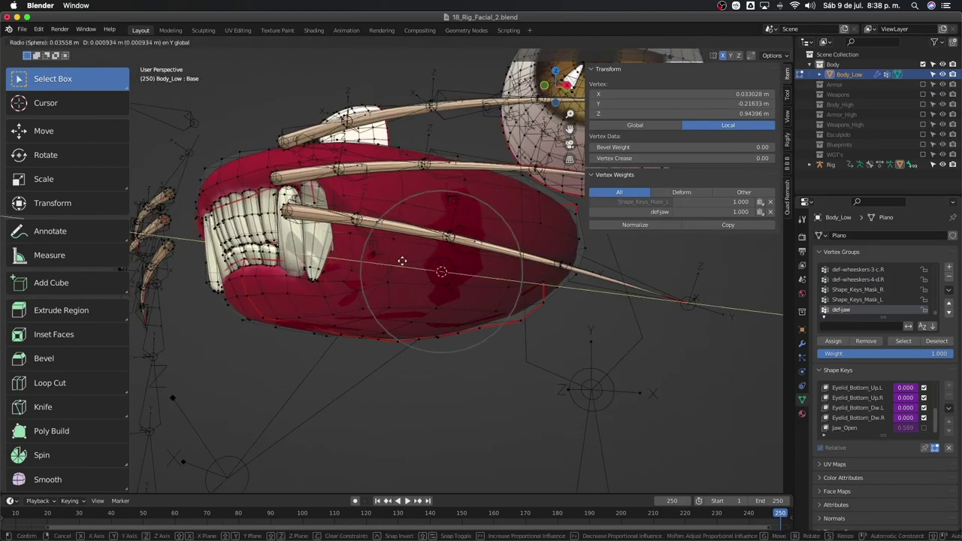
{"action": "scroll", "coordinate": [404, 261], "scroll_direction": "up", "scroll_amount": 6}
{"action": "scroll", "coordinate": [404, 261], "scroll_direction": "up", "scroll_amount": 3}
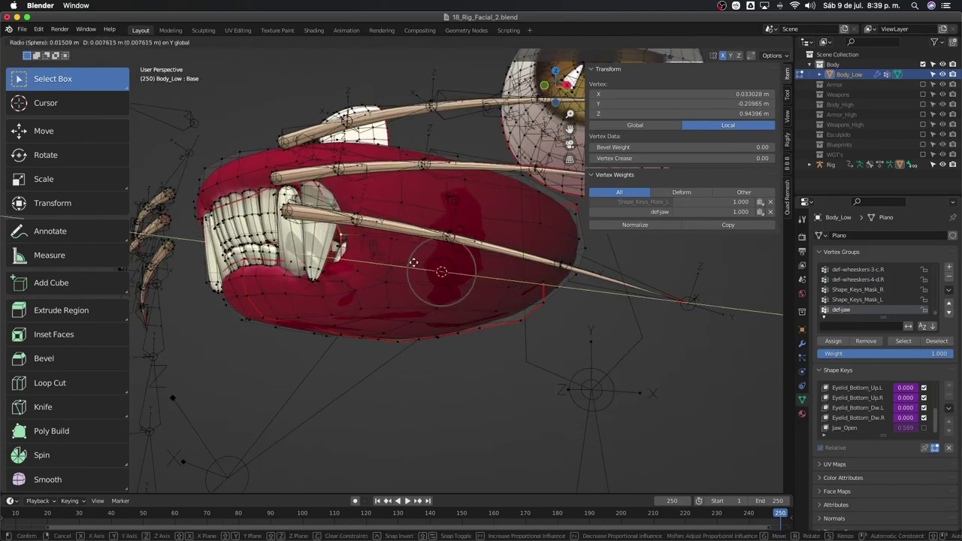
{"action": "scroll", "coordinate": [419, 264], "scroll_direction": "up", "scroll_amount": 1}
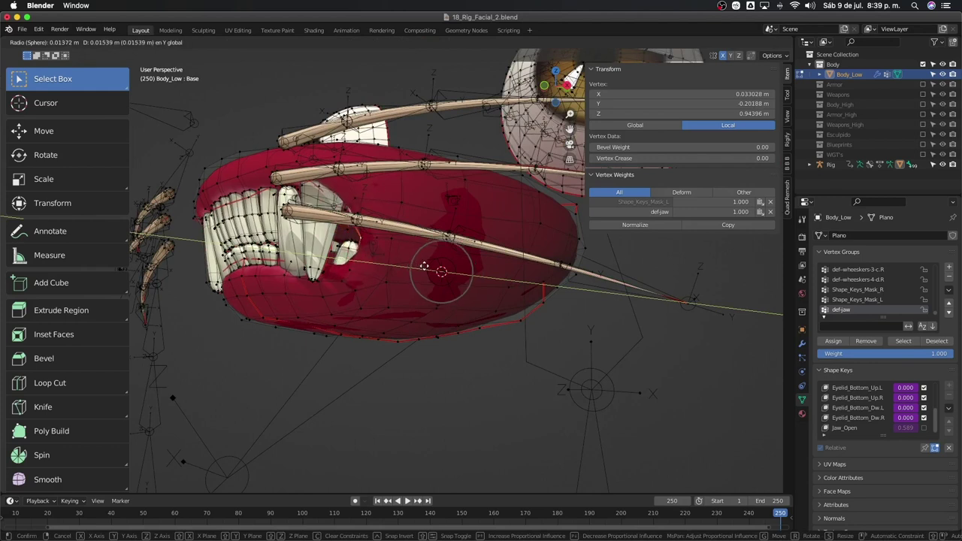
{"action": "scroll", "coordinate": [424, 267], "scroll_direction": "up", "scroll_amount": 1}
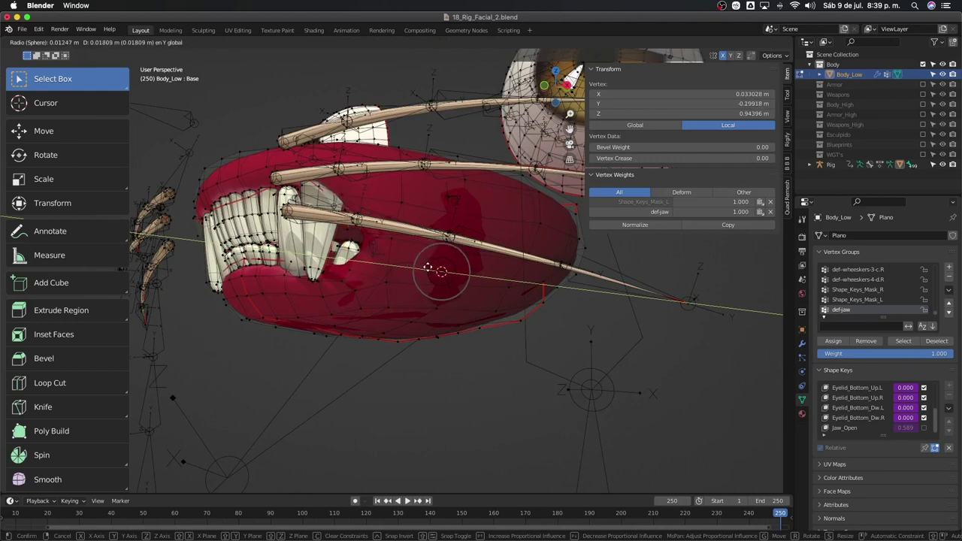
{"action": "left_click", "coordinate": [427, 268]}
{"action": "key", "text": "g"}
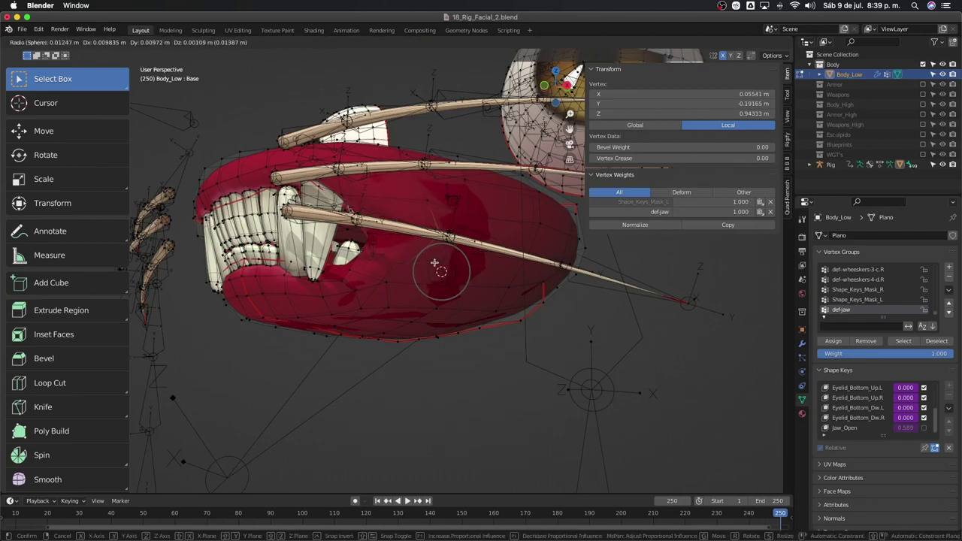
{"action": "middle_click_drag", "start_coordinate": [434, 264], "coordinate": [423, 265]}
{"action": "key", "text": "g"}
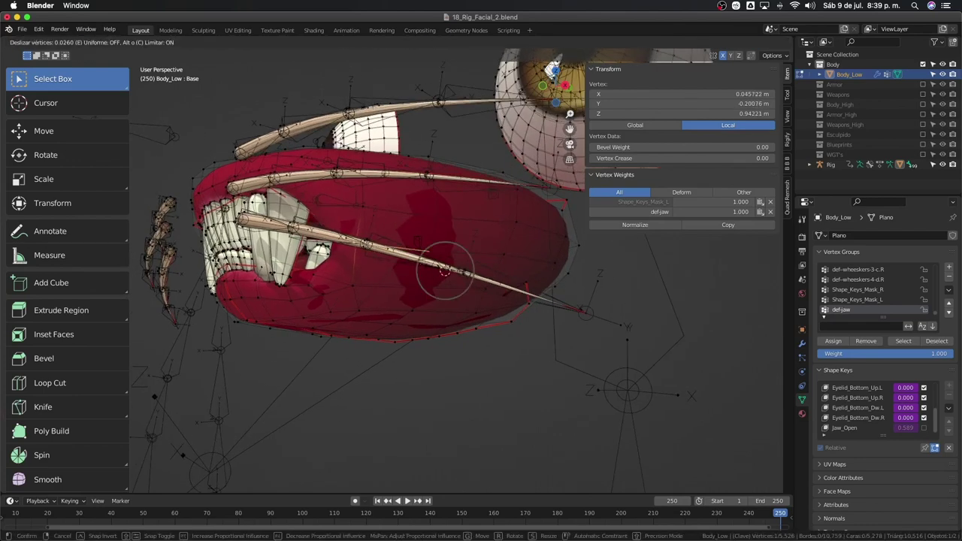
{"action": "key", "text": "g"}
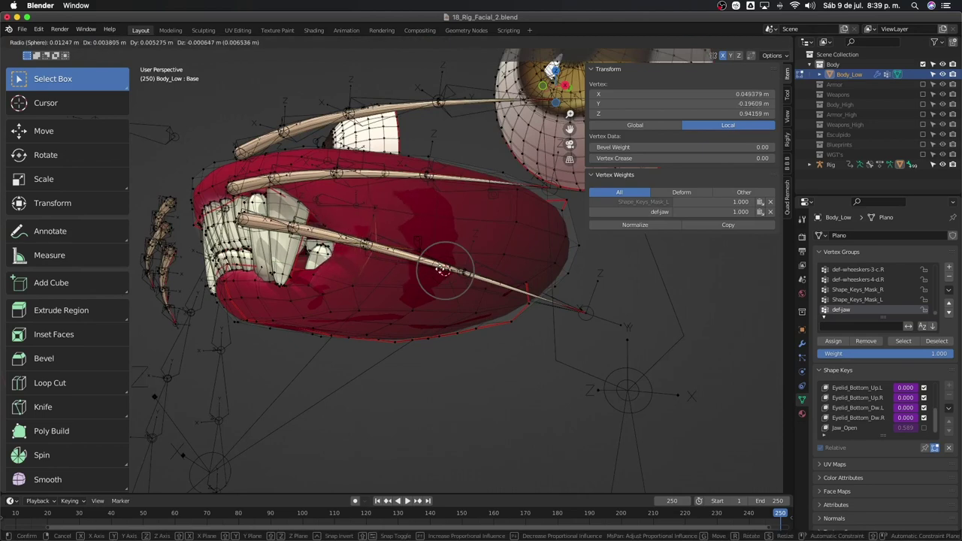
{"action": "left_click", "coordinate": [445, 271]}
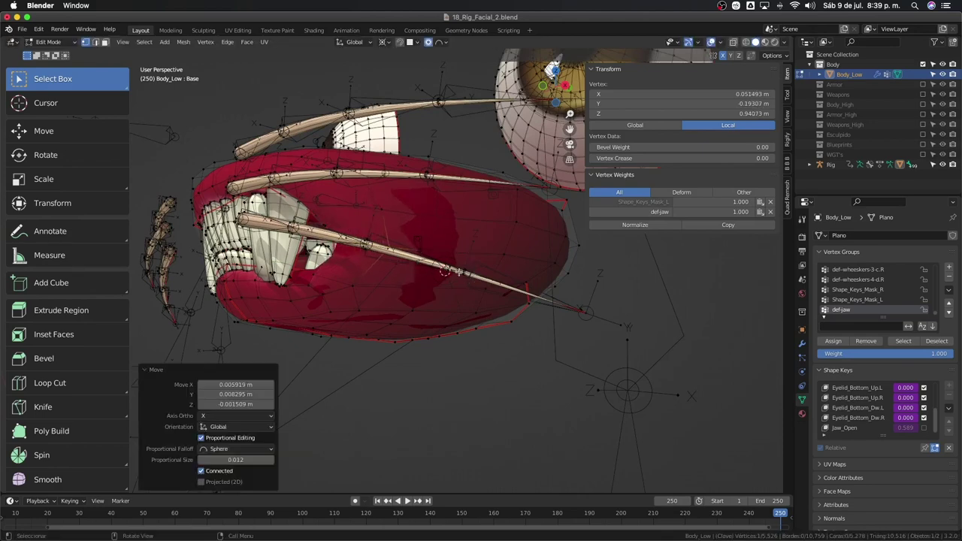
- Shift a mouth-corner vertex along X, then return Body_Low to Object Mode
{"action": "middle_click_drag", "start_coordinate": [432, 289], "coordinate": [806, 392]}
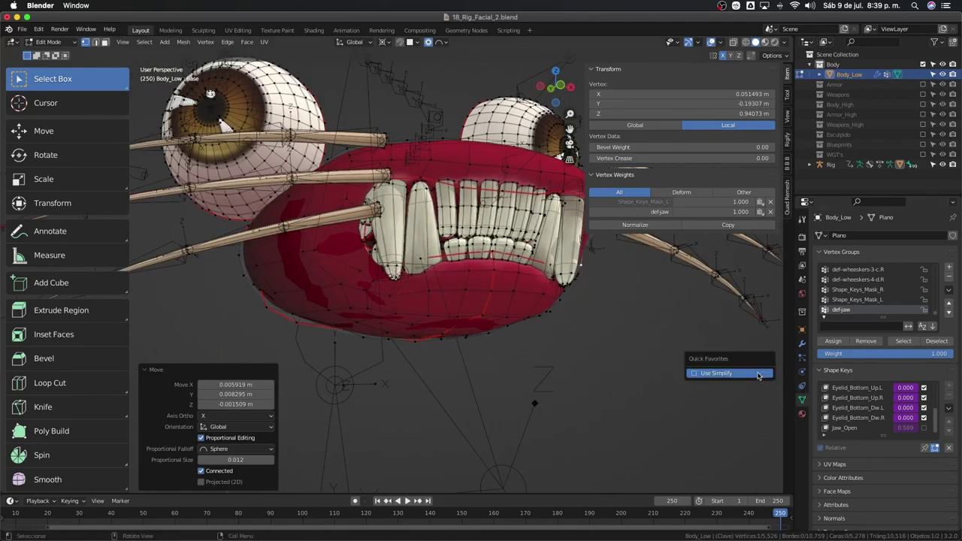
{"action": "mouse_move", "coordinate": [757, 372]}
{"action": "middle_mouse_down"}
{"action": "mouse_move", "coordinate": [688, 368]}
{"action": "mouse_move", "coordinate": [560, 274]}
{"action": "middle_mouse_up"}
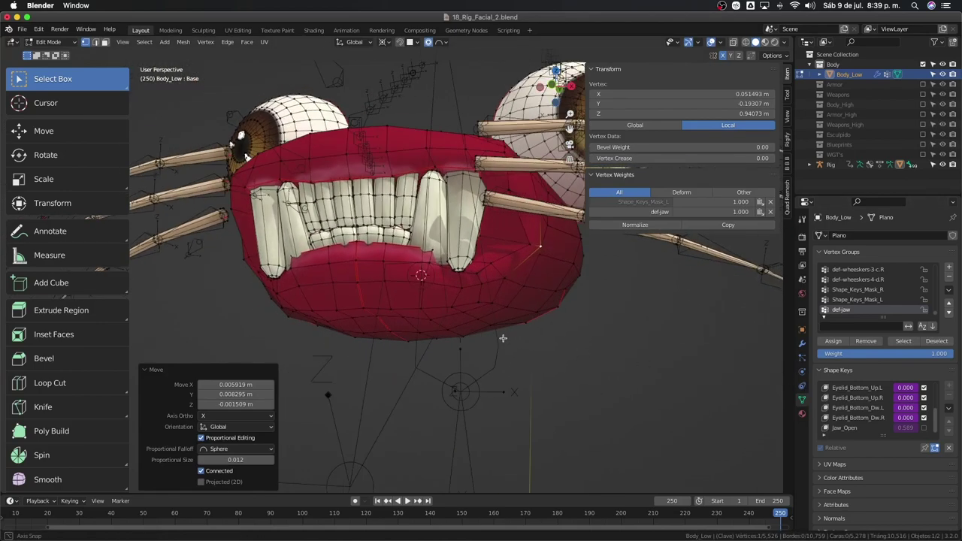
{"action": "left_click", "coordinate": [572, 272], "text": "shift"}
{"action": "key", "text": "g"}
{"action": "key", "text": "x"}
{"action": "key", "text": "x"}
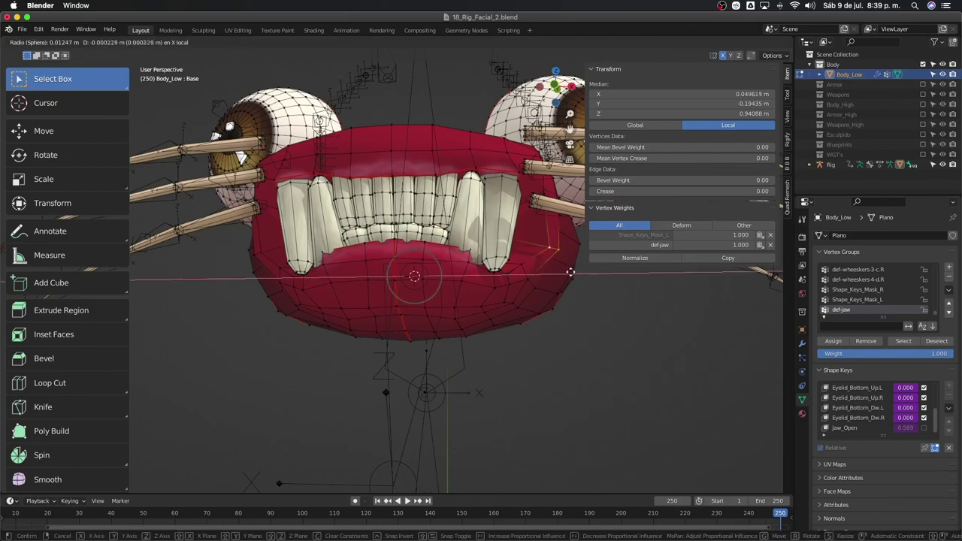
{"action": "left_click", "coordinate": [558, 274]}
{"action": "mouse_move", "coordinate": [558, 274]}
{"action": "middle_mouse_down"}
{"action": "mouse_move", "coordinate": [508, 281]}
{"action": "mouse_move", "coordinate": [533, 296]}
{"action": "middle_mouse_up"}
{"action": "key", "text": "Tab"}
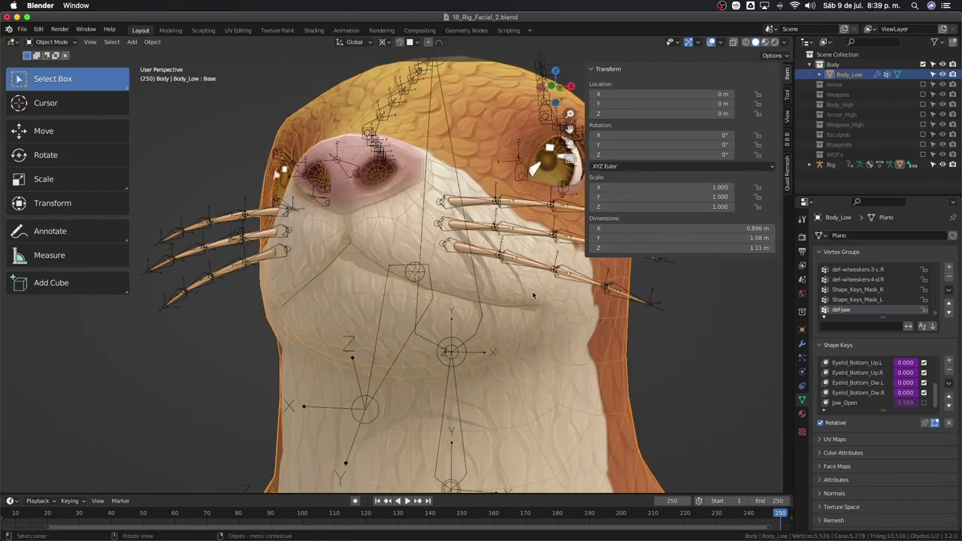
- Enable the Jaw_Open shape key and show the Armature modifier in the viewport
{"action": "left_click", "coordinate": [924, 404]}
{"action": "left_click", "coordinate": [802, 344]}
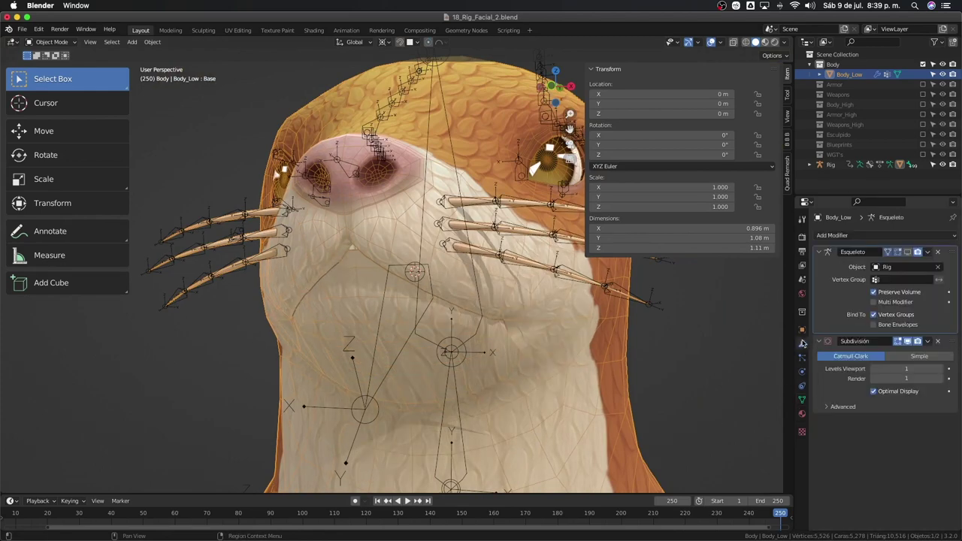
{"action": "left_click", "coordinate": [908, 253]}
{"action": "mouse_move", "coordinate": [504, 312]}
{"action": "middle_mouse_down"}
{"action": "mouse_move", "coordinate": [450, 365]}
{"action": "mouse_move", "coordinate": [485, 370]}
{"action": "mouse_move", "coordinate": [451, 391]}
{"action": "middle_mouse_up"}
- Rotate def-jaw to -60° on X in Pose Mode, then check its rotation limit constraint
{"action": "left_click", "coordinate": [451, 391]}
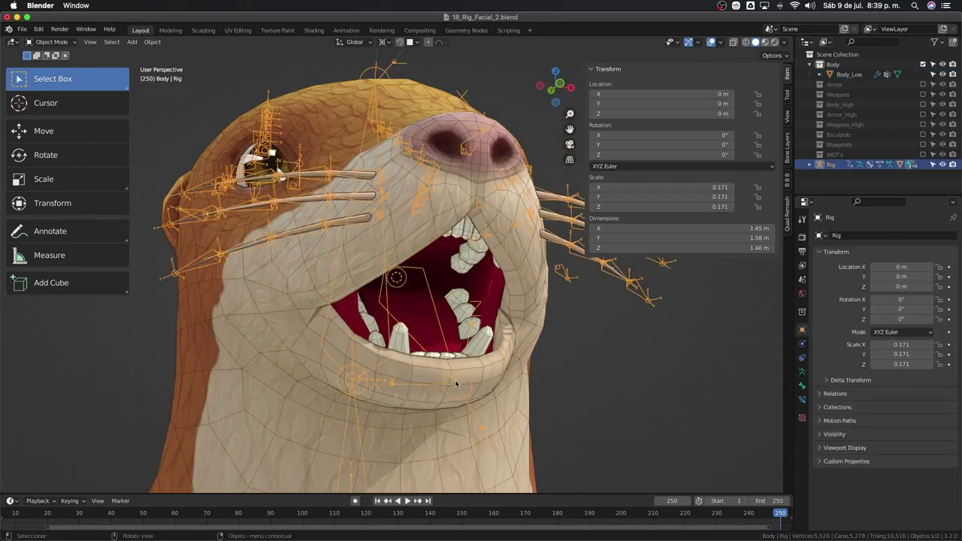
{"action": "key", "text": "ctrl+Tab"}
{"action": "left_click", "coordinate": [418, 361]}
{"action": "key", "text": "r"}
{"action": "key", "text": "x"}
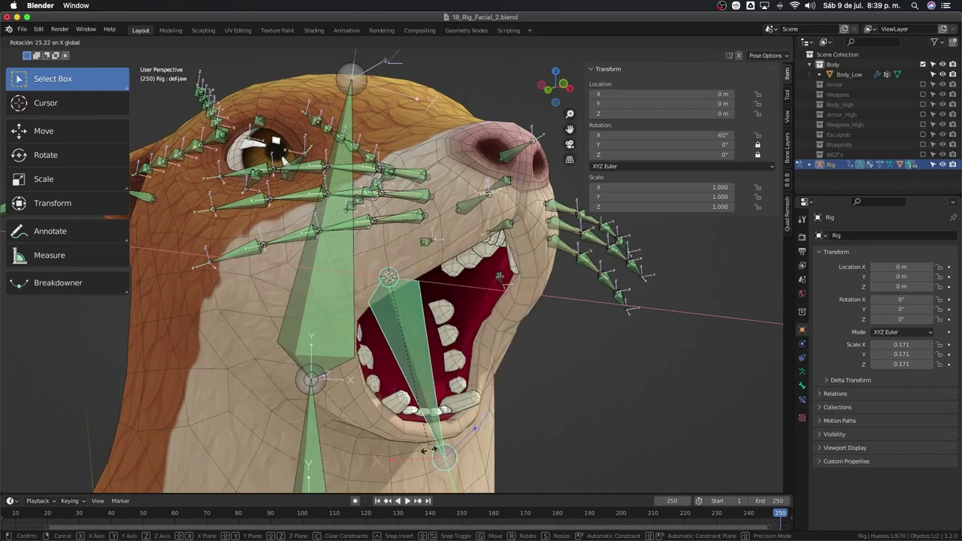
{"action": "left_click", "coordinate": [422, 456]}
{"action": "middle_click_drag", "start_coordinate": [421, 456], "coordinate": [511, 331]}
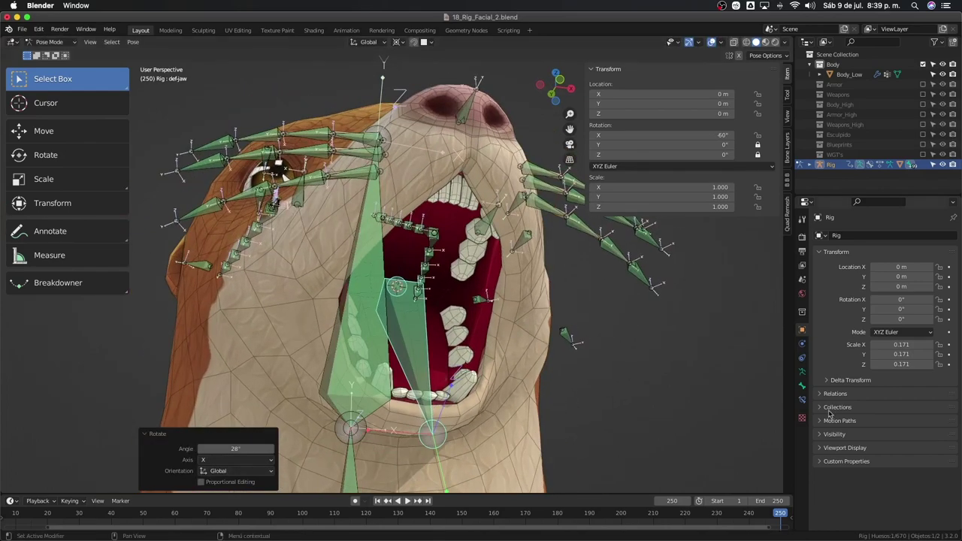
{"action": "left_click", "coordinate": [802, 373]}
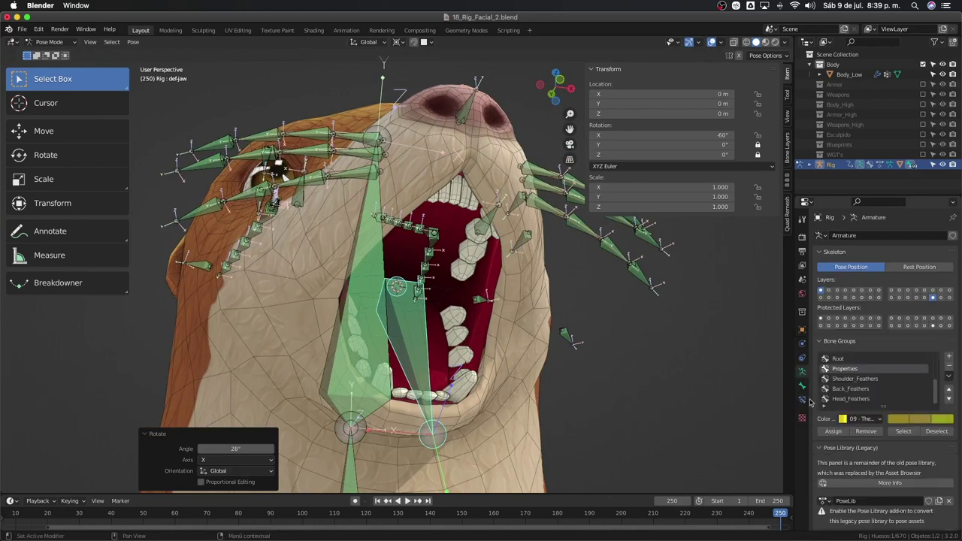
{"action": "left_click", "coordinate": [804, 400]}
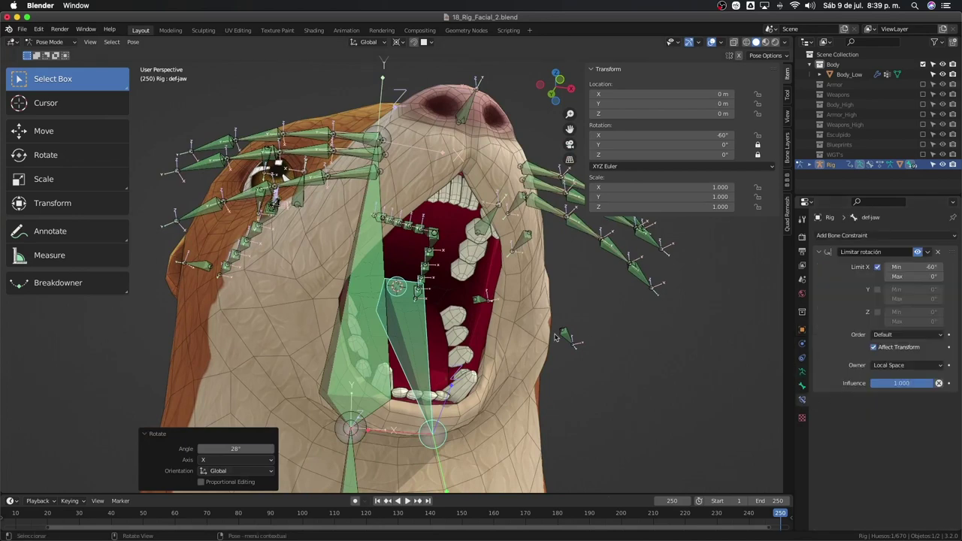
- Select Body_Low, make Jaw_Open the active shape key, and switch to Sculpt Mode with the Grab brush
{"action": "key", "text": "ctrl+Tab"}
{"action": "left_click", "coordinate": [527, 331]}
{"action": "middle_click_drag", "start_coordinate": [527, 331], "coordinate": [756, 383]}
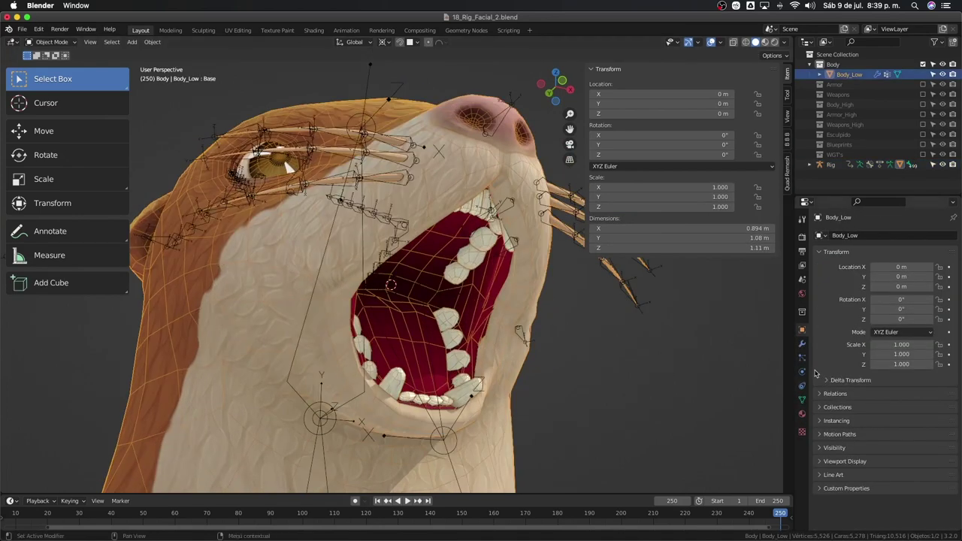
{"action": "left_click", "coordinate": [803, 344]}
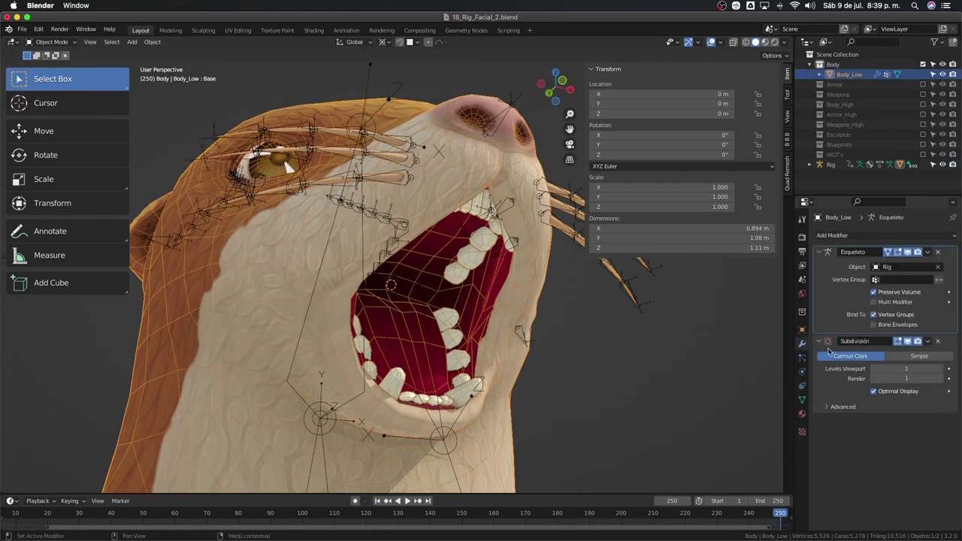
{"action": "left_click", "coordinate": [803, 400]}
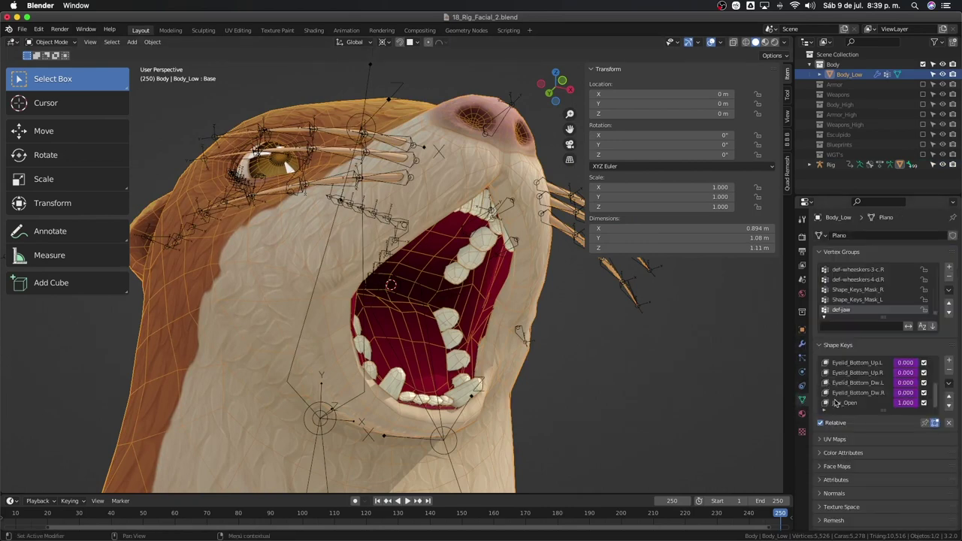
{"action": "left_click", "coordinate": [844, 403]}
{"action": "middle_click_drag", "start_coordinate": [556, 331], "coordinate": [513, 305]}
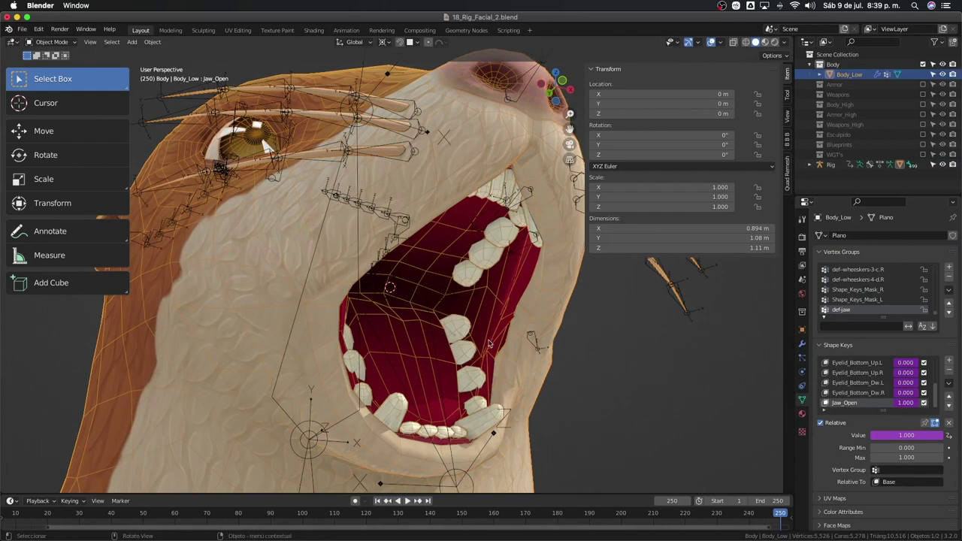
{"action": "key", "text": "ctrl+Tab"}
{"action": "left_click", "coordinate": [496, 397]}
{"action": "scroll", "coordinate": [526, 315], "scroll_direction": "up", "scroll_amount": 3}
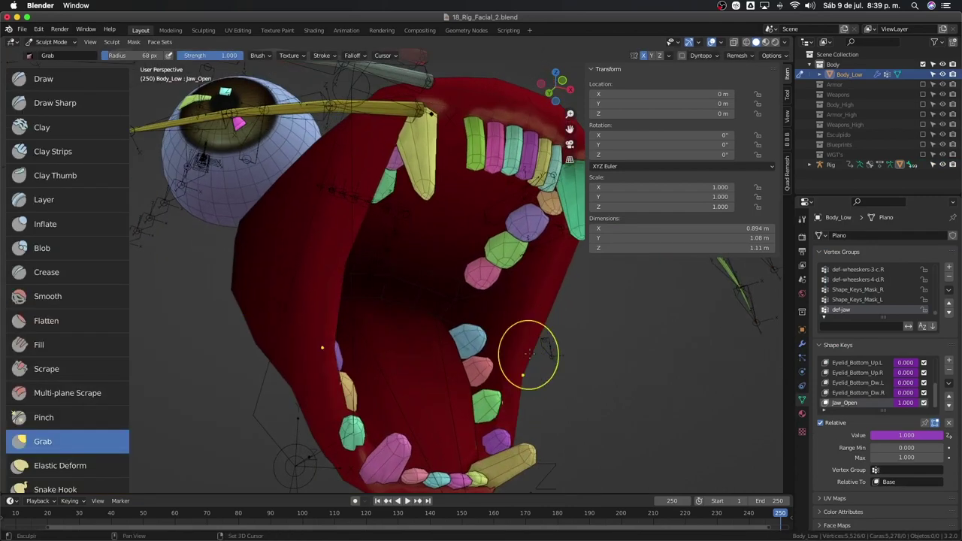
- Inspect the open mouth from several angles, then reveal all hidden mesh parts with Alt+H
{"action": "mouse_move", "coordinate": [530, 361]}
{"action": "middle_mouse_down"}
{"action": "mouse_move", "coordinate": [490, 346]}
{"action": "mouse_move", "coordinate": [492, 361]}
{"action": "mouse_move", "coordinate": [540, 336]}
{"action": "mouse_move", "coordinate": [498, 404]}
{"action": "middle_mouse_up"}
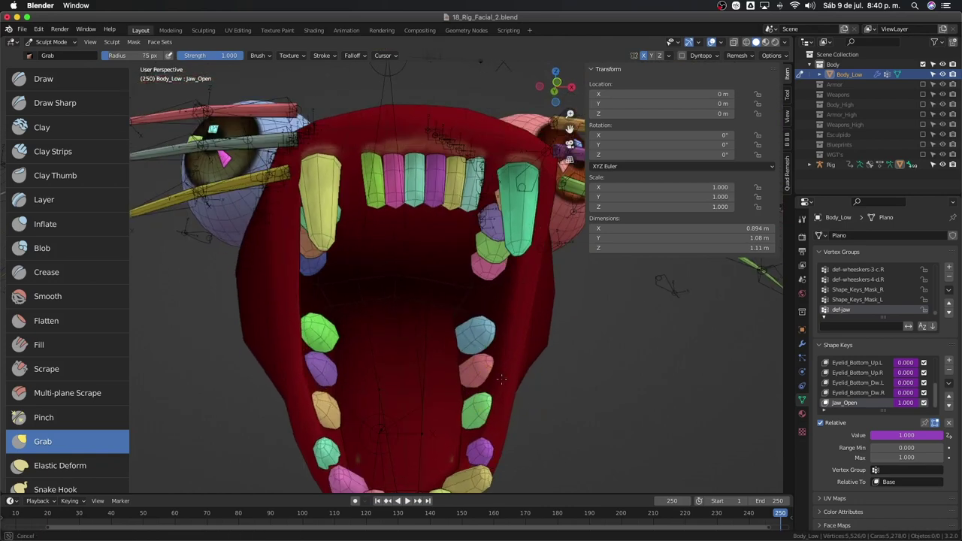
{"action": "mouse_move", "coordinate": [509, 355]}
{"action": "middle_mouse_down"}
{"action": "mouse_move", "coordinate": [519, 358]}
{"action": "mouse_move", "coordinate": [509, 327]}
{"action": "mouse_move", "coordinate": [518, 367]}
{"action": "middle_mouse_up"}
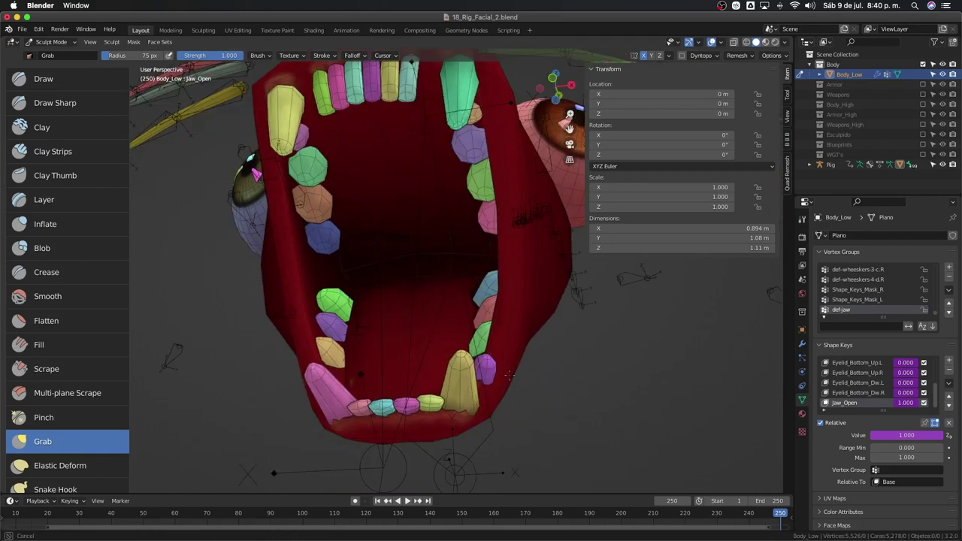
{"action": "scroll", "coordinate": [507, 363], "scroll_direction": "down", "scroll_amount": 5}
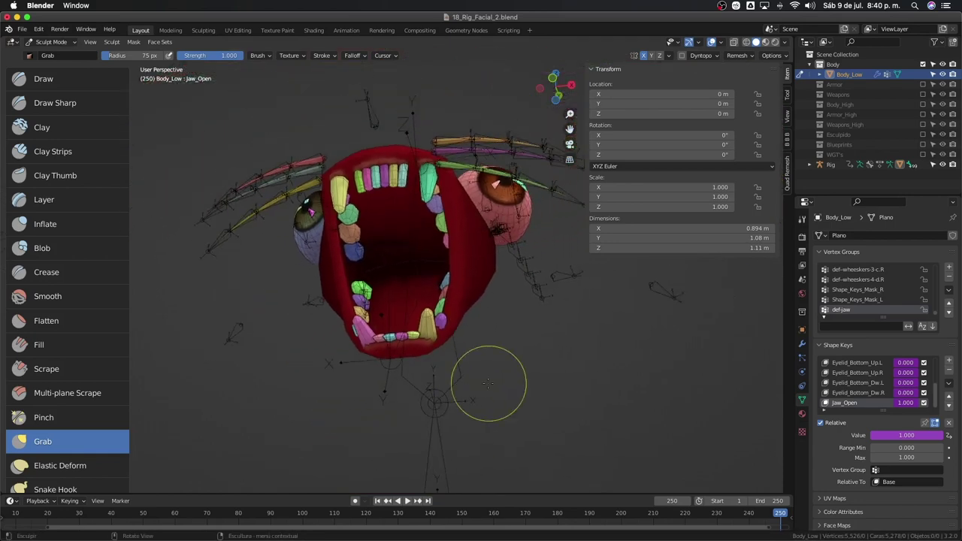
{"action": "mouse_move", "coordinate": [488, 382]}
{"action": "middle_mouse_down"}
{"action": "mouse_move", "coordinate": [493, 311]}
{"action": "mouse_move", "coordinate": [478, 336]}
{"action": "mouse_move", "coordinate": [489, 198]}
{"action": "mouse_move", "coordinate": [494, 247]}
{"action": "mouse_move", "coordinate": [523, 284]}
{"action": "mouse_move", "coordinate": [451, 321]}
{"action": "mouse_move", "coordinate": [584, 380]}
{"action": "middle_mouse_up"}
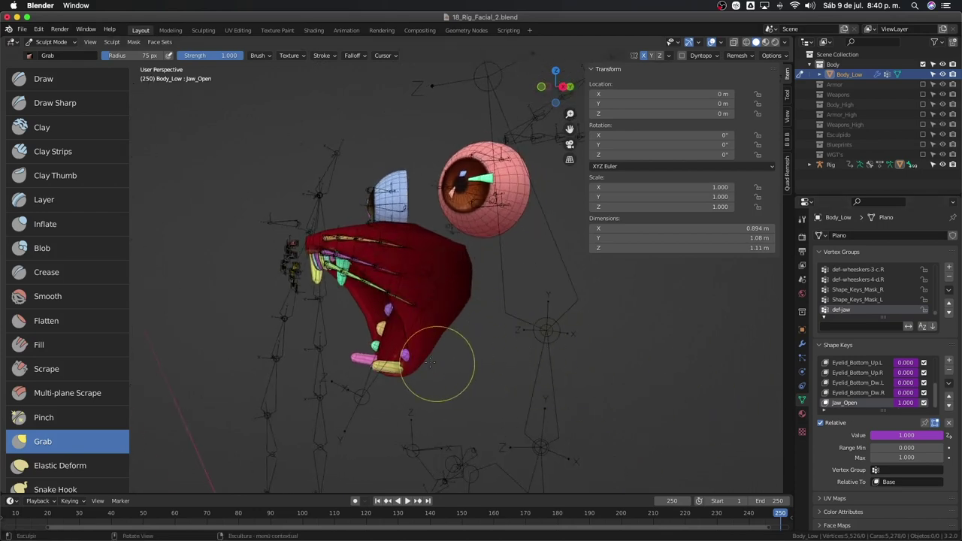
{"action": "mouse_move", "coordinate": [431, 362]}
{"action": "middle_mouse_down"}
{"action": "mouse_move", "coordinate": [541, 353]}
{"action": "mouse_move", "coordinate": [522, 351]}
{"action": "middle_mouse_up"}
{"action": "key", "text": "alt+h"}
- Return to Object Mode, select the Rig armature and put it in Pose Mode
{"action": "key", "text": "ctrl+Tab"}
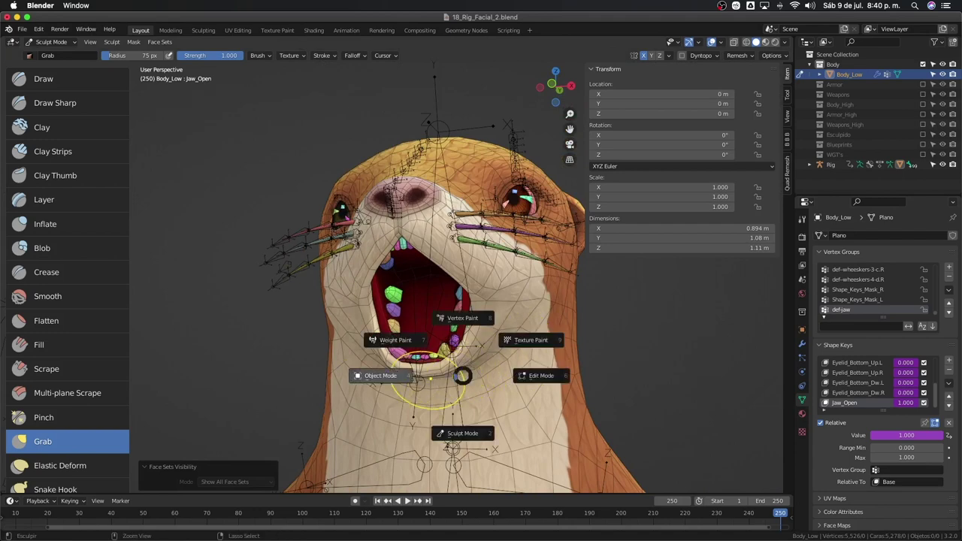
{"action": "left_click", "coordinate": [380, 375]}
{"action": "left_click", "coordinate": [434, 329]}
{"action": "key", "text": "ctrl+Tab"}
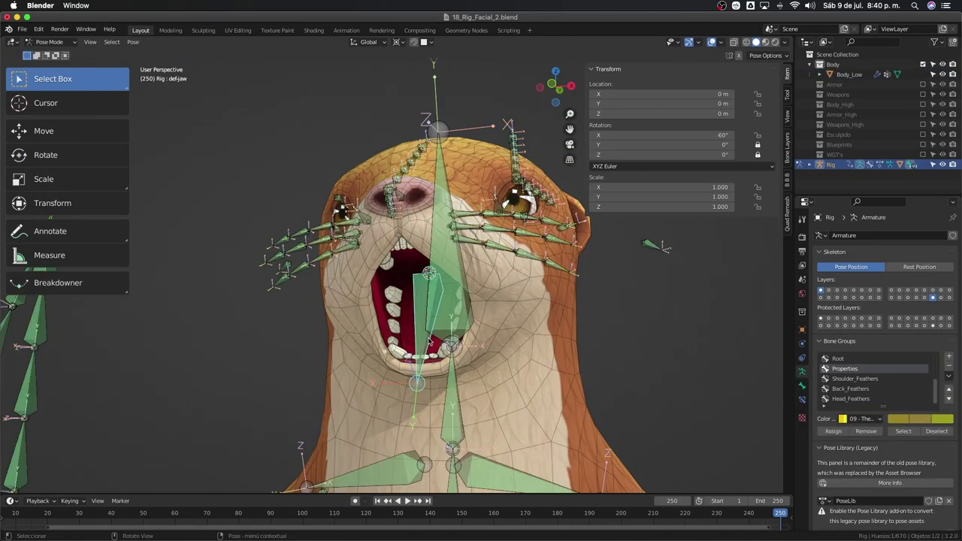
{"action": "middle_click_drag", "start_coordinate": [476, 370], "coordinate": [451, 353]}
- Rotate def-jaw on X several times, opening the otter's mouth to -60°
{"action": "key", "text": "r"}
{"action": "key", "text": "x"}
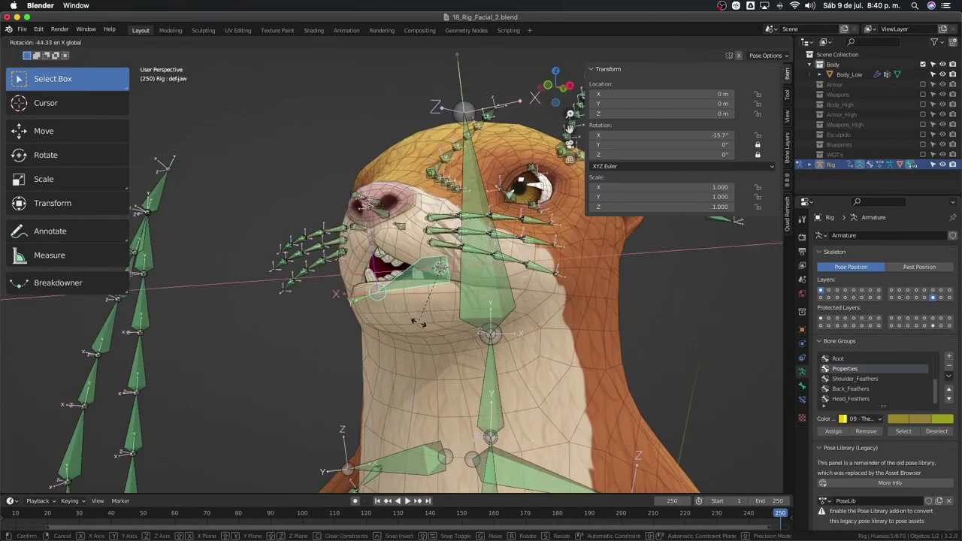
{"action": "left_click", "coordinate": [526, 337]}
{"action": "middle_click_drag", "start_coordinate": [526, 337], "coordinate": [474, 383]}
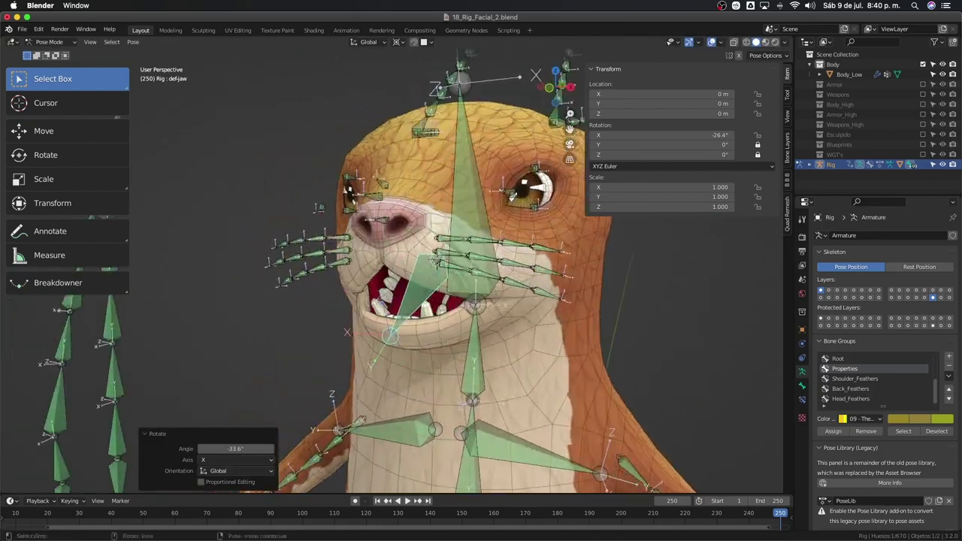
{"action": "key", "text": "r"}
{"action": "key", "text": "x"}
{"action": "left_click", "coordinate": [583, 420]}
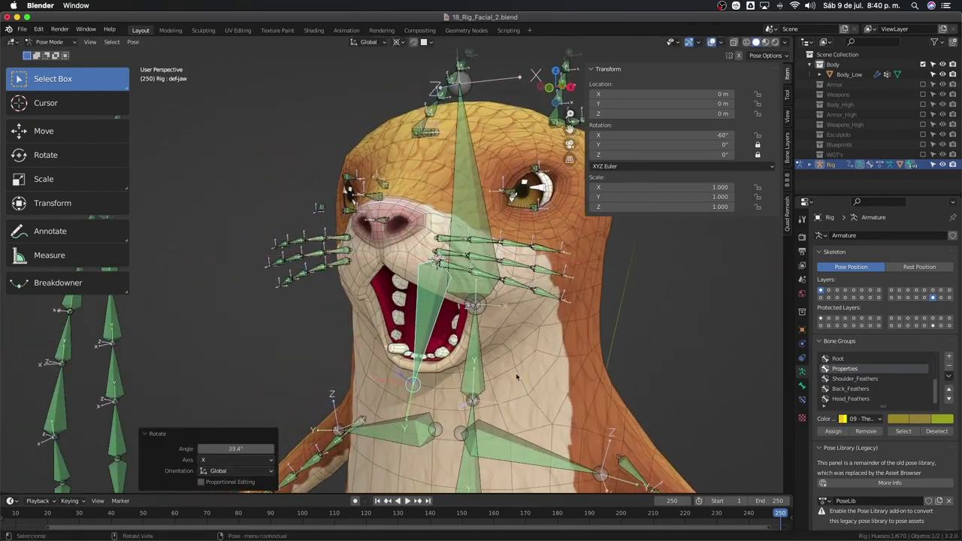
{"action": "mouse_move", "coordinate": [583, 419]}
{"action": "middle_mouse_down"}
{"action": "mouse_move", "coordinate": [598, 346]}
{"action": "mouse_move", "coordinate": [492, 457]}
{"action": "mouse_move", "coordinate": [494, 383]}
{"action": "middle_mouse_up"}
{"action": "key", "text": "r"}
{"action": "key", "text": "x"}
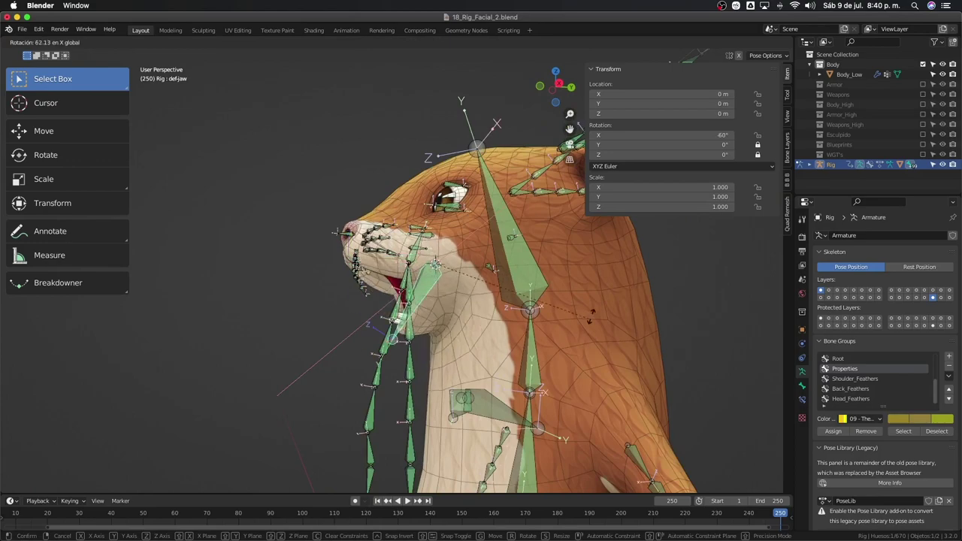
{"action": "left_click", "coordinate": [566, 310]}
{"action": "mouse_move", "coordinate": [565, 311]}
{"action": "middle_mouse_down"}
{"action": "mouse_move", "coordinate": [560, 343]}
{"action": "mouse_move", "coordinate": [526, 331]}
{"action": "mouse_move", "coordinate": [571, 316]}
{"action": "middle_mouse_up"}
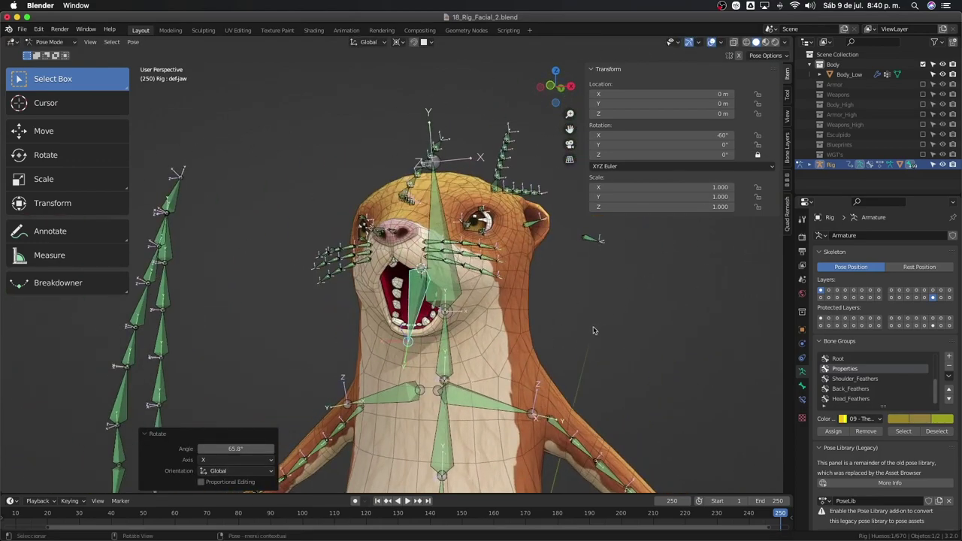
- Test-swing def-jaw sideways on Z and local/global Y, cancelling the first attempt
{"action": "key", "text": "r"}
{"action": "key", "text": "z"}
{"action": "key", "text": "z"}
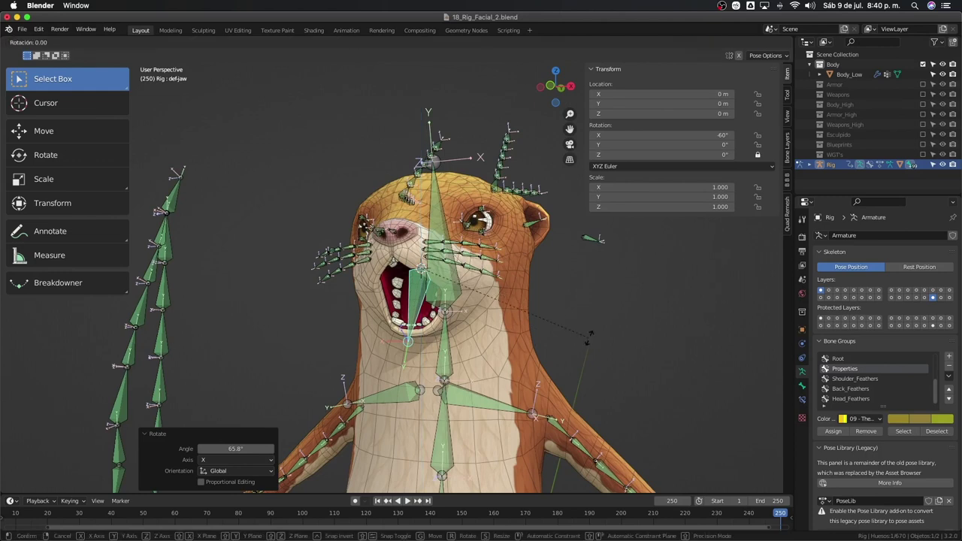
{"action": "key", "text": "y"}
{"action": "key", "text": "y"}
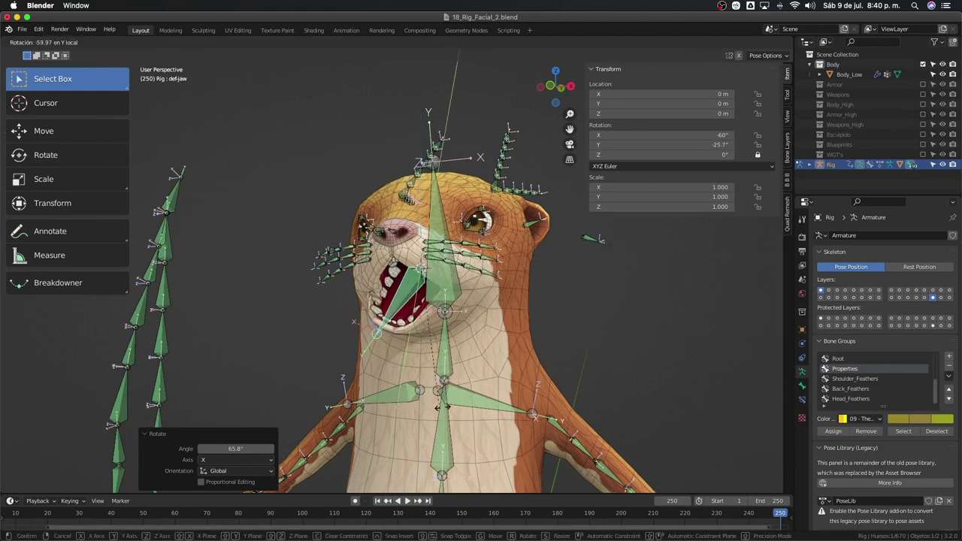
{"action": "key", "text": "Escape"}
{"action": "key", "text": "KP_1"}
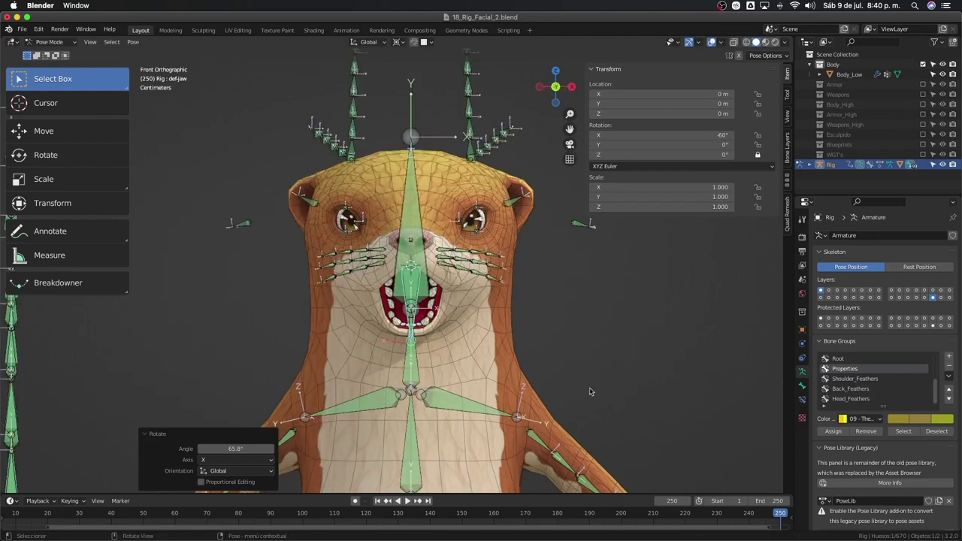
{"action": "key", "text": "r"}
{"action": "key", "text": "y"}
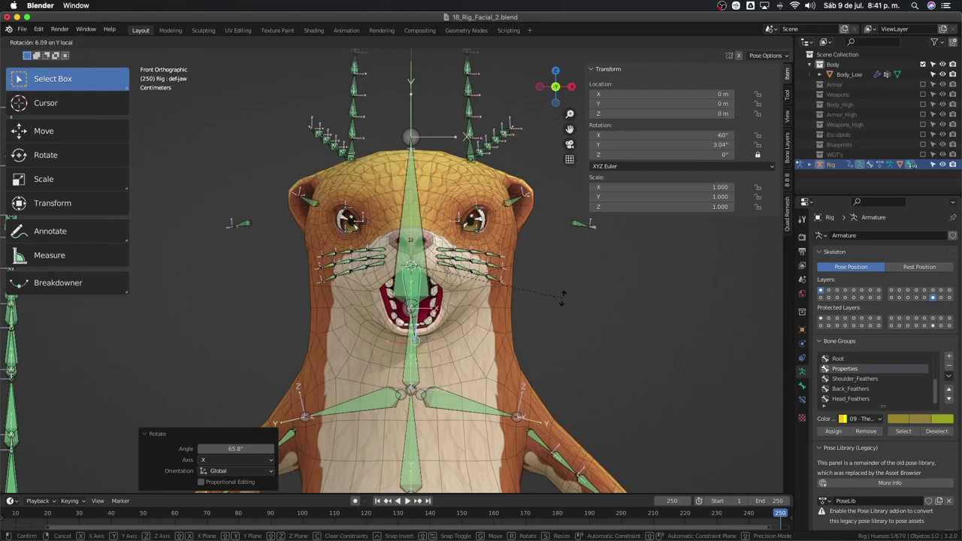
{"action": "key", "text": "y"}
{"action": "middle_click_drag", "start_coordinate": [539, 316], "coordinate": [524, 316]}
{"action": "key", "text": "y"}
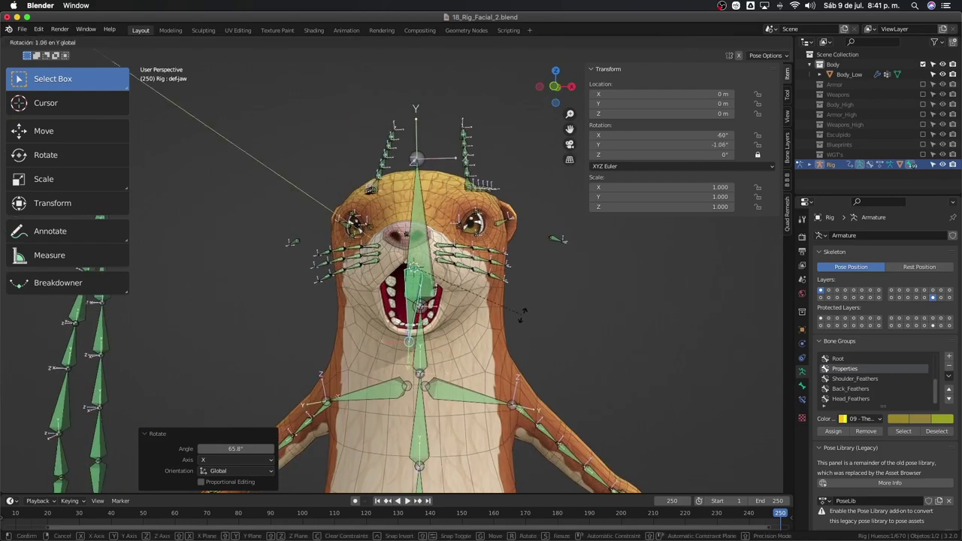
{"action": "key", "text": "y"}
{"action": "left_click", "coordinate": [569, 272]}
{"action": "middle_click_drag", "start_coordinate": [569, 273], "coordinate": [526, 285]}
- Select Body_Low and switch it via Sculpt Mode into Weight Paint mode
{"action": "key", "text": "ctrl+Tab"}
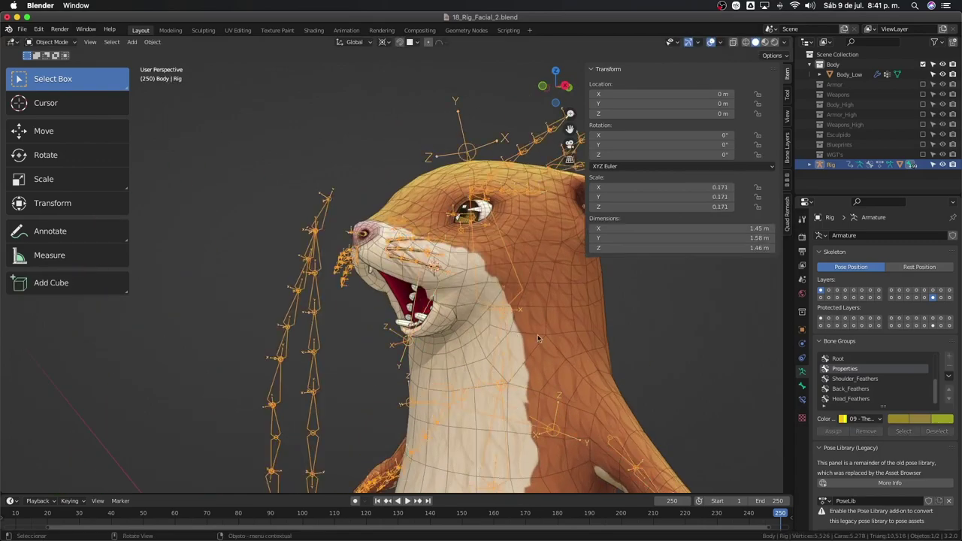
{"action": "left_click", "coordinate": [545, 325]}
{"action": "key", "text": "ctrl+Tab"}
{"action": "left_click", "coordinate": [547, 382]}
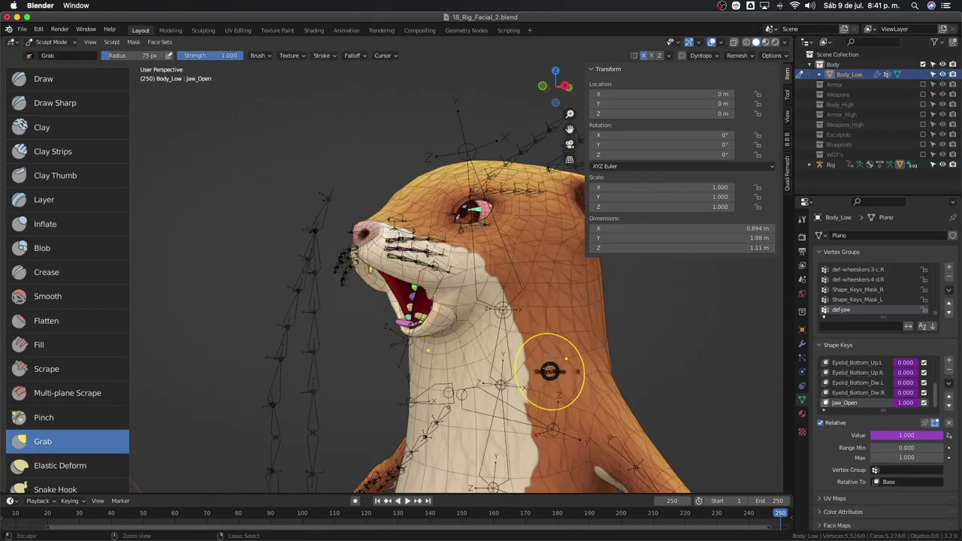
{"action": "key", "text": "ctrl+Tab"}
{"action": "left_click", "coordinate": [481, 308]}
{"action": "middle_click_drag", "start_coordinate": [485, 276], "coordinate": [560, 401]}
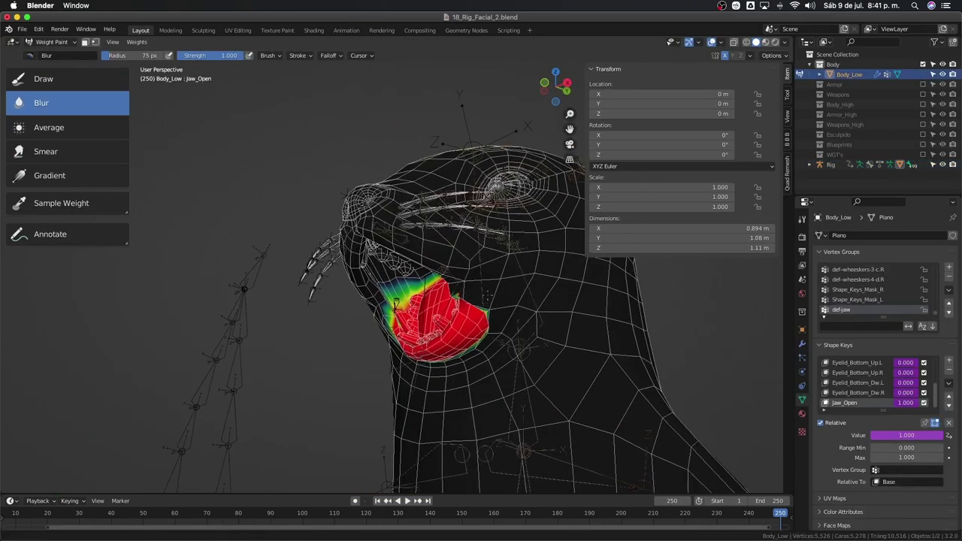
- Disable the Armature modifier in the viewport and mute the Jaw_Open shape key
{"action": "left_click", "coordinate": [802, 344]}
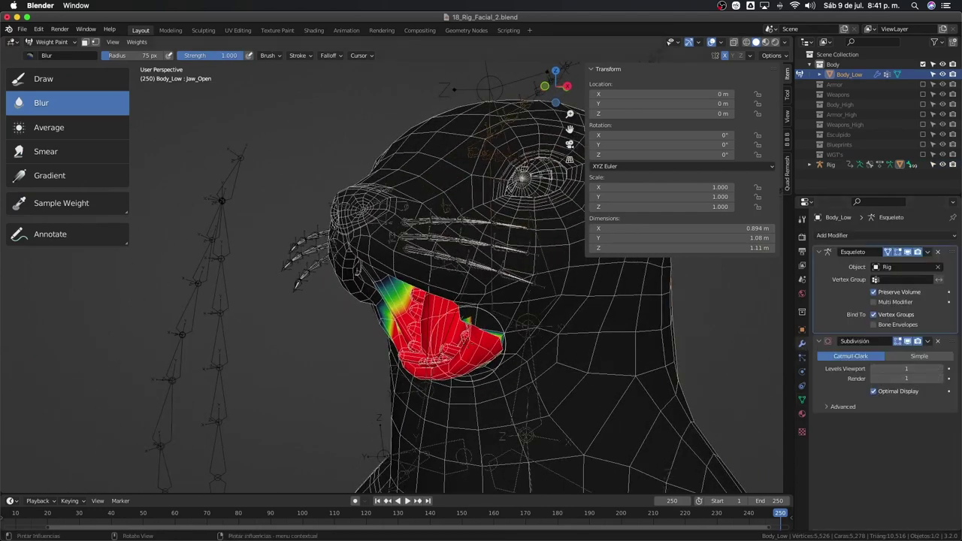
{"action": "middle_click_drag", "start_coordinate": [519, 342], "coordinate": [481, 398]}
{"action": "middle_click_drag", "start_coordinate": [468, 403], "coordinate": [517, 426]}
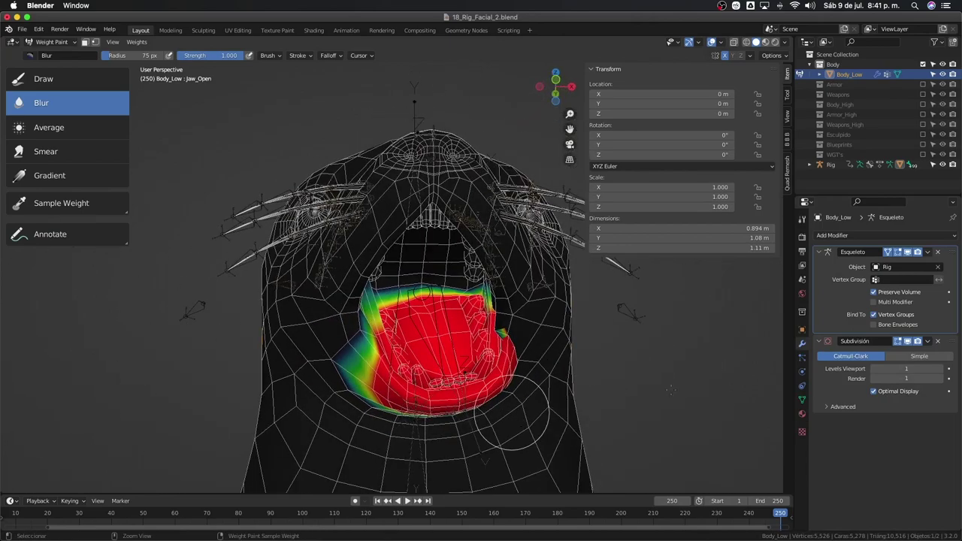
{"action": "middle_click_drag", "start_coordinate": [511, 413], "coordinate": [848, 350]}
{"action": "left_click", "coordinate": [908, 252]}
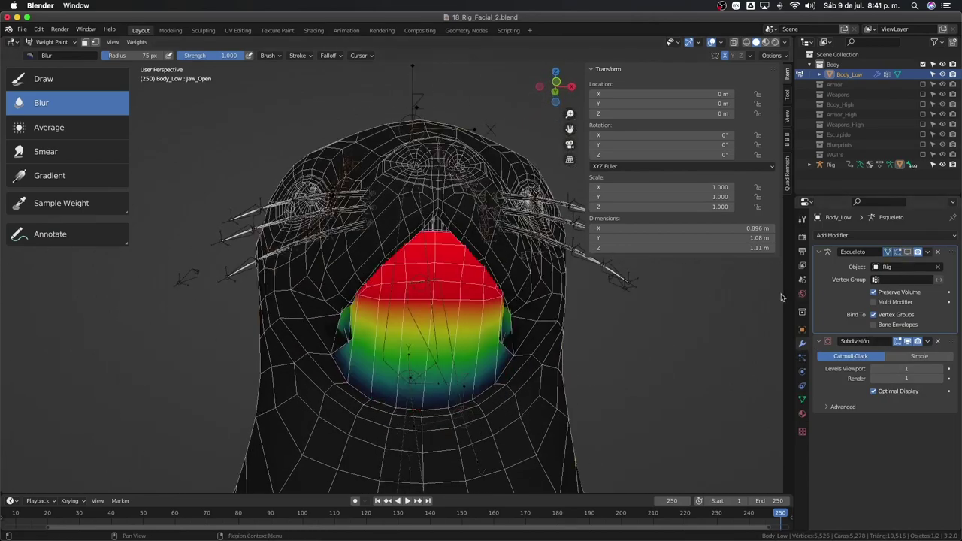
{"action": "mouse_move", "coordinate": [526, 316]}
{"action": "middle_mouse_down"}
{"action": "mouse_move", "coordinate": [474, 312]}
{"action": "mouse_move", "coordinate": [516, 301]}
{"action": "middle_mouse_up"}
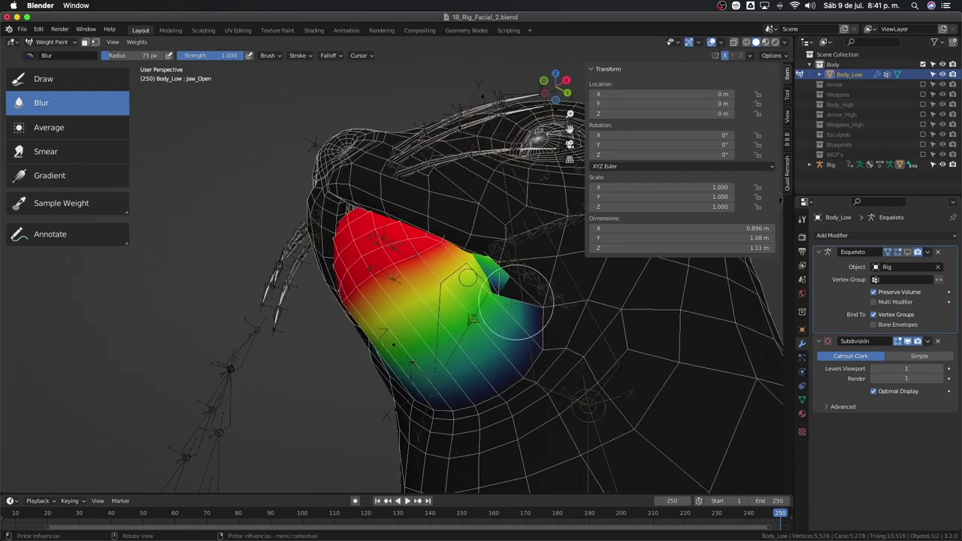
{"action": "left_click", "coordinate": [803, 401]}
{"action": "left_click", "coordinate": [924, 403]}
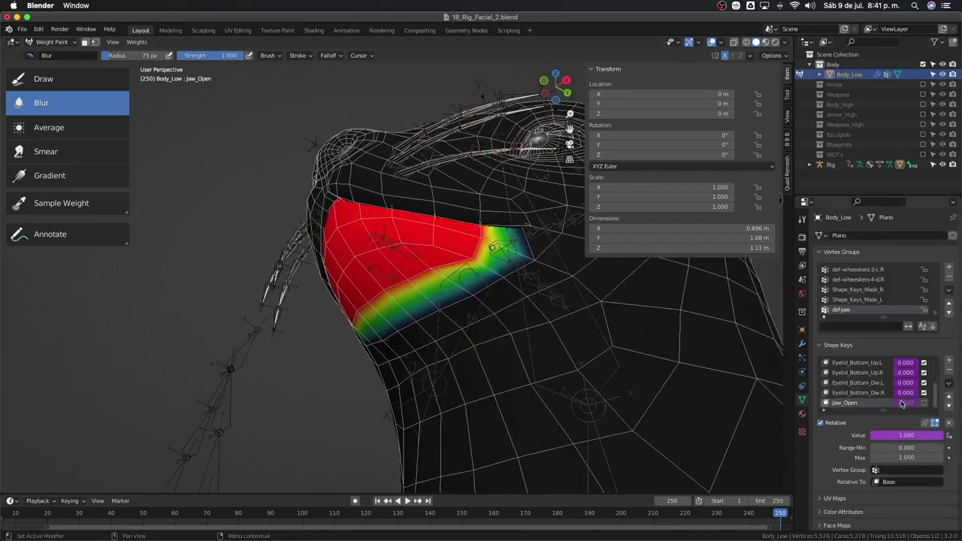
- Blur def-jaw weights along the jaw with 123 px then 79 px brushes, then enter Edit Mode
{"action": "key", "text": "f"}
{"action": "left_click", "coordinate": [526, 316]}
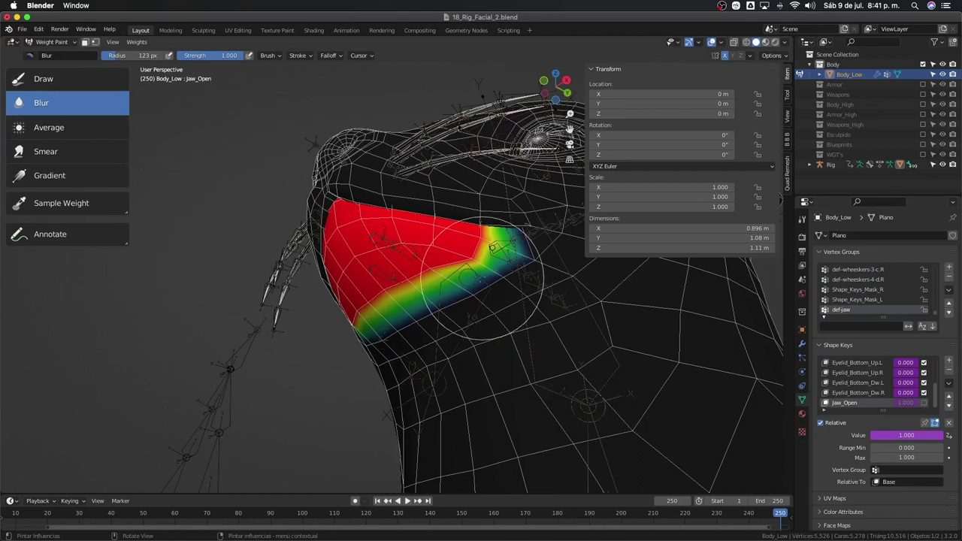
{"action": "mouse_move", "coordinate": [458, 323]}
{"action": "left_mouse_down"}
{"action": "mouse_move", "coordinate": [388, 263]}
{"action": "mouse_move", "coordinate": [475, 236]}
{"action": "left_mouse_up"}
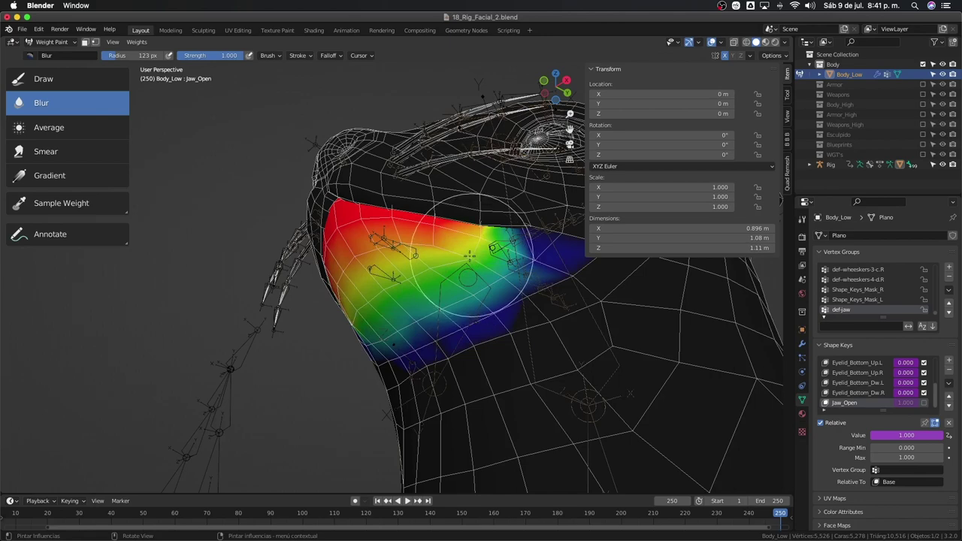
{"action": "middle_click_drag", "start_coordinate": [475, 236], "coordinate": [381, 299]}
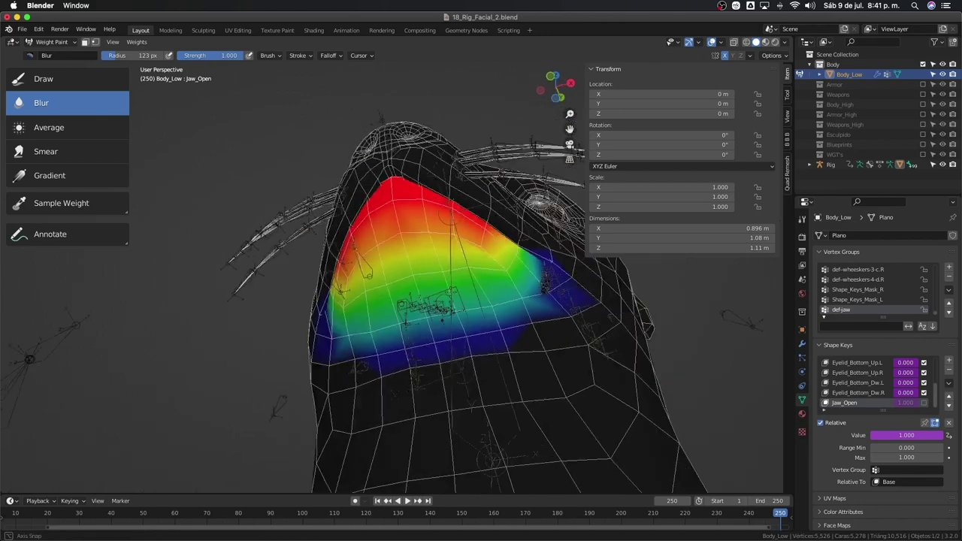
{"action": "left_click_drag", "start_coordinate": [381, 299], "coordinate": [402, 313]}
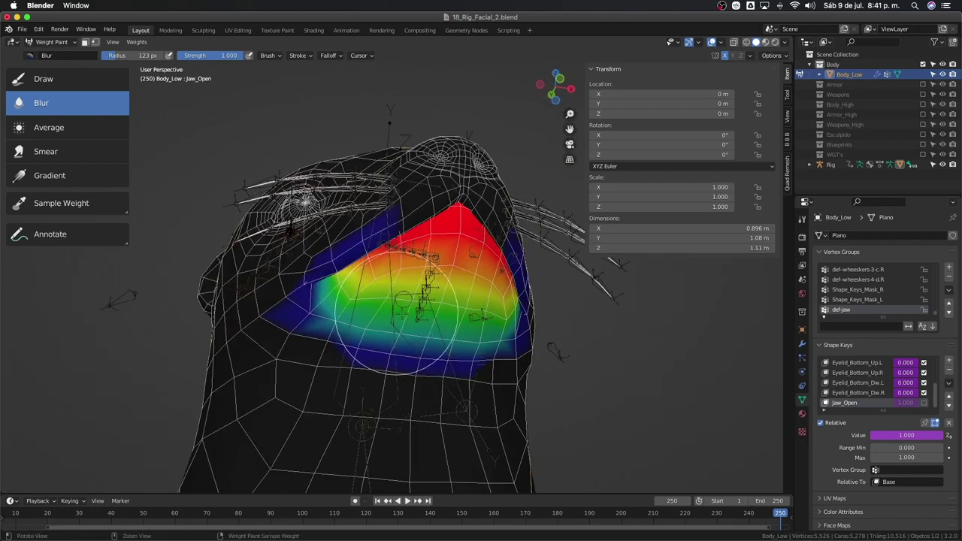
{"action": "middle_click_drag", "start_coordinate": [401, 311], "coordinate": [370, 337]}
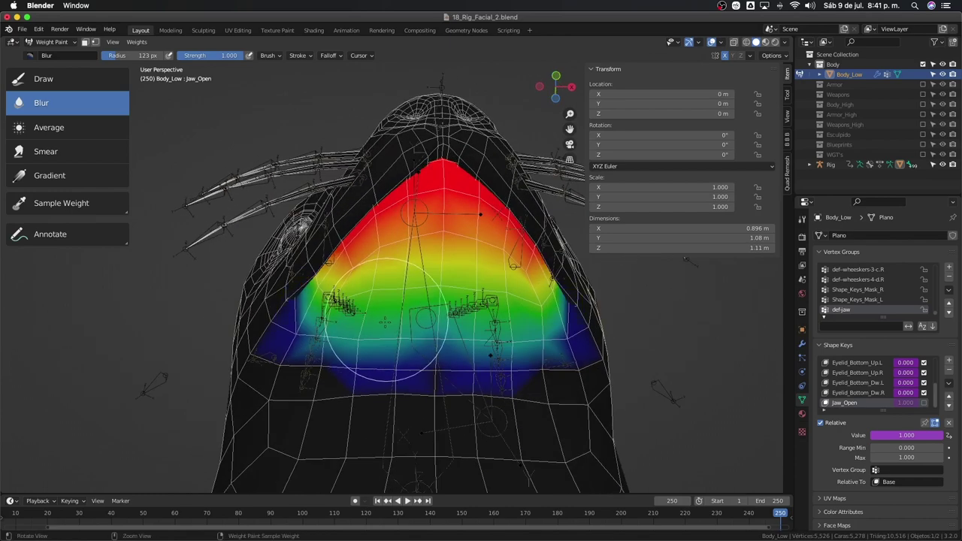
{"action": "key", "text": "f"}
{"action": "left_click", "coordinate": [333, 296]}
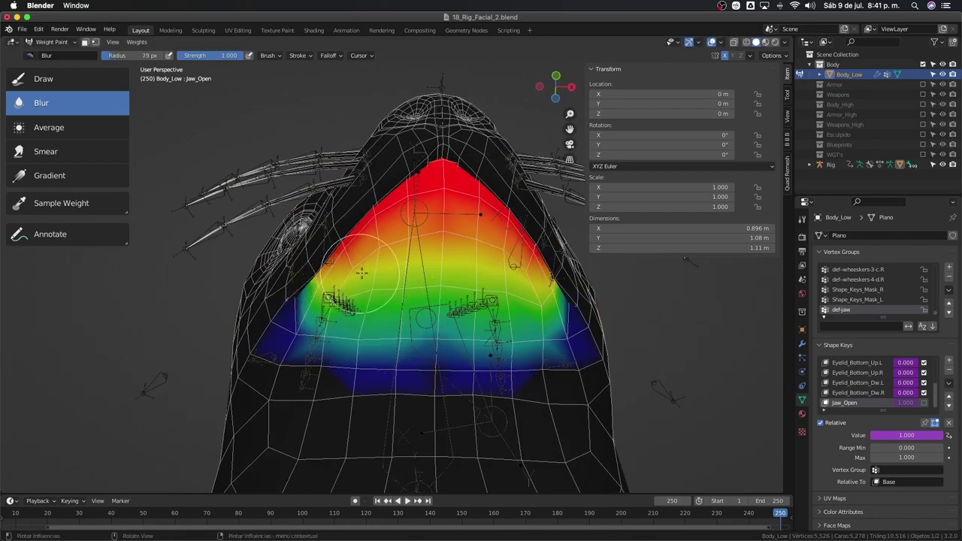
{"action": "left_click_drag", "start_coordinate": [369, 272], "coordinate": [414, 241]}
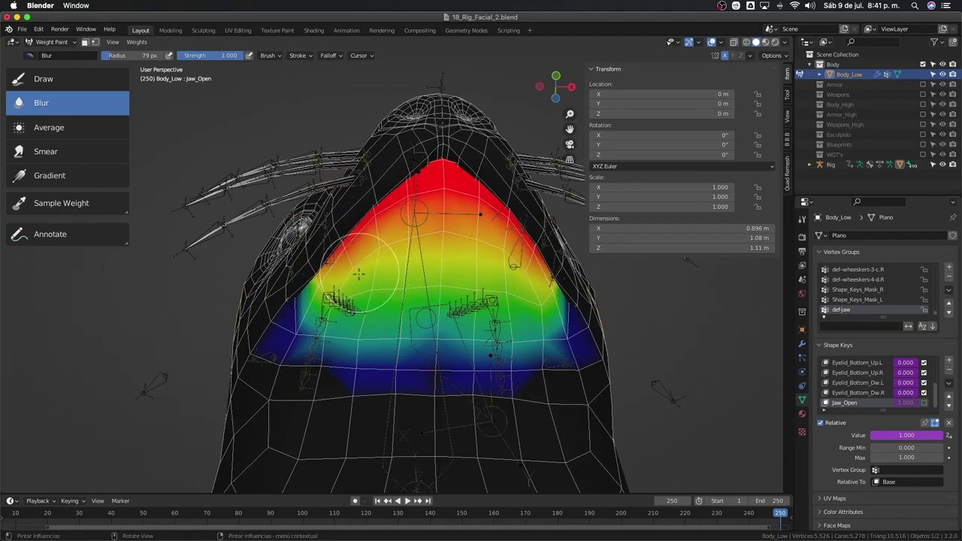
{"action": "mouse_move", "coordinate": [475, 259]}
{"action": "middle_mouse_down"}
{"action": "mouse_move", "coordinate": [380, 299]}
{"action": "mouse_move", "coordinate": [285, 297]}
{"action": "mouse_move", "coordinate": [318, 398]}
{"action": "middle_mouse_up"}
{"action": "scroll", "coordinate": [512, 351], "scroll_direction": "down", "scroll_amount": 5}
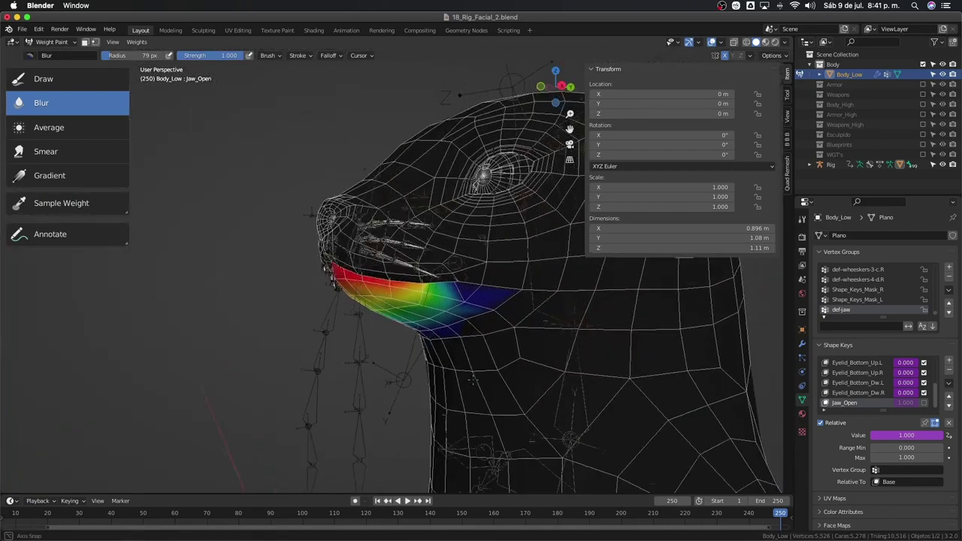
{"action": "key", "text": "Tab"}
- Try a linked selection, undo it, then hide the selected eyeball geometry
{"action": "middle_click_drag", "start_coordinate": [520, 344], "coordinate": [519, 335]}
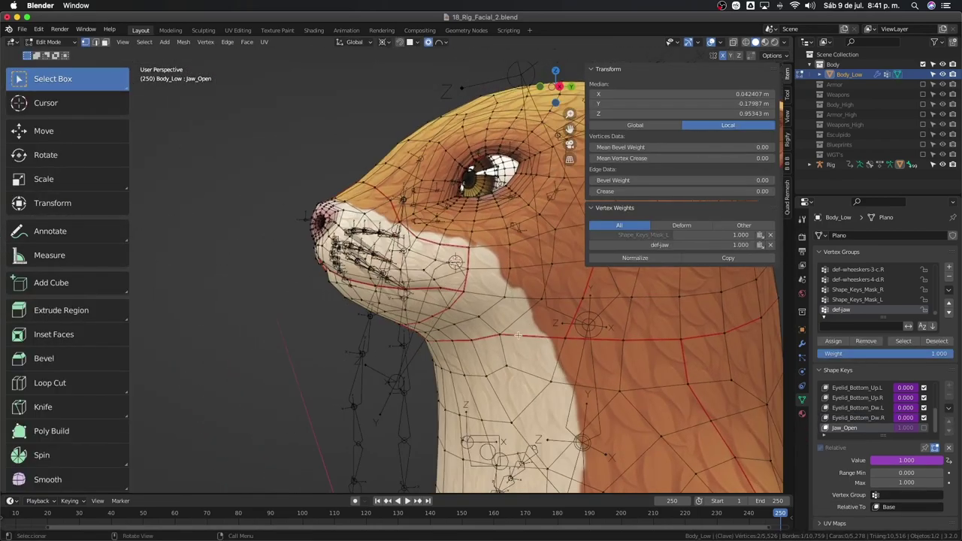
{"action": "key", "text": "l"}
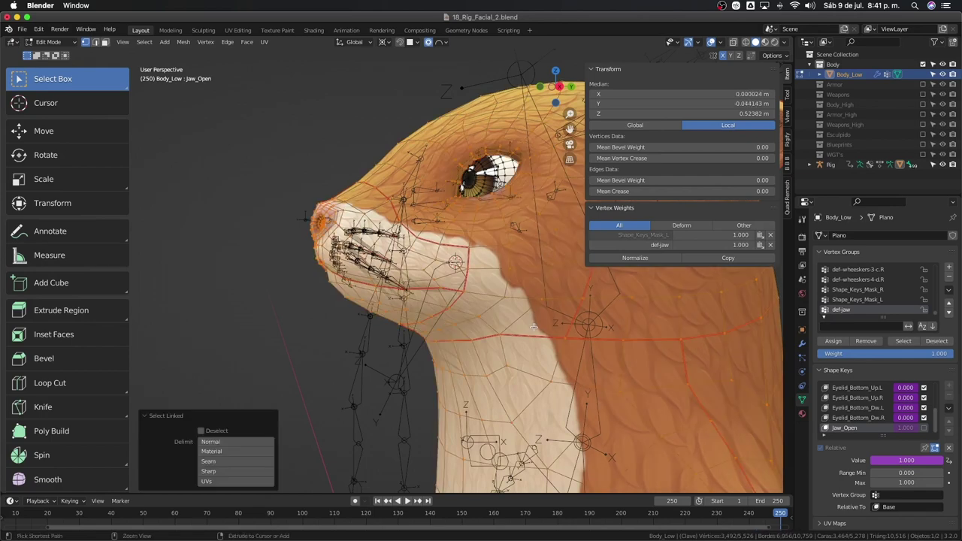
{"action": "key", "text": "ctrl+z"}
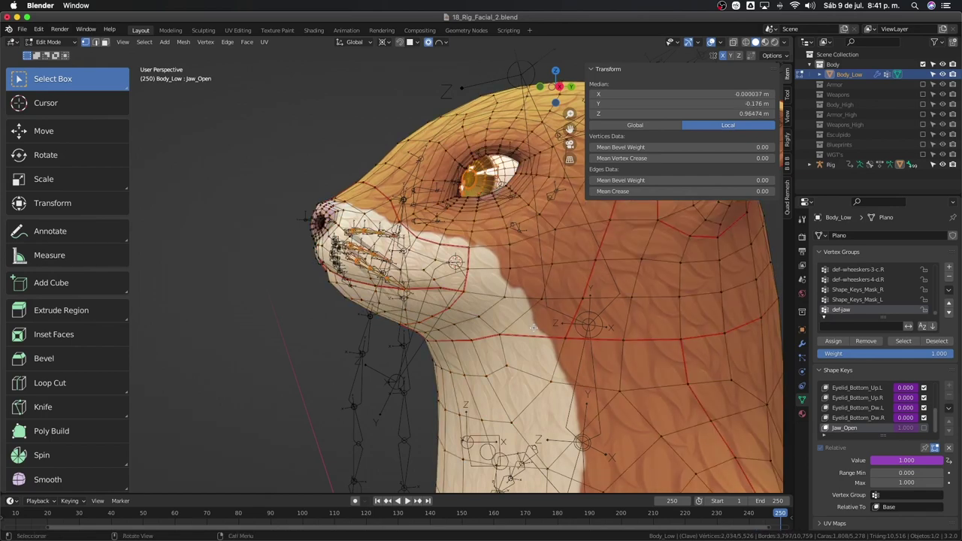
{"action": "key", "text": "h"}
{"action": "middle_click_drag", "start_coordinate": [533, 329], "coordinate": [410, 312]}
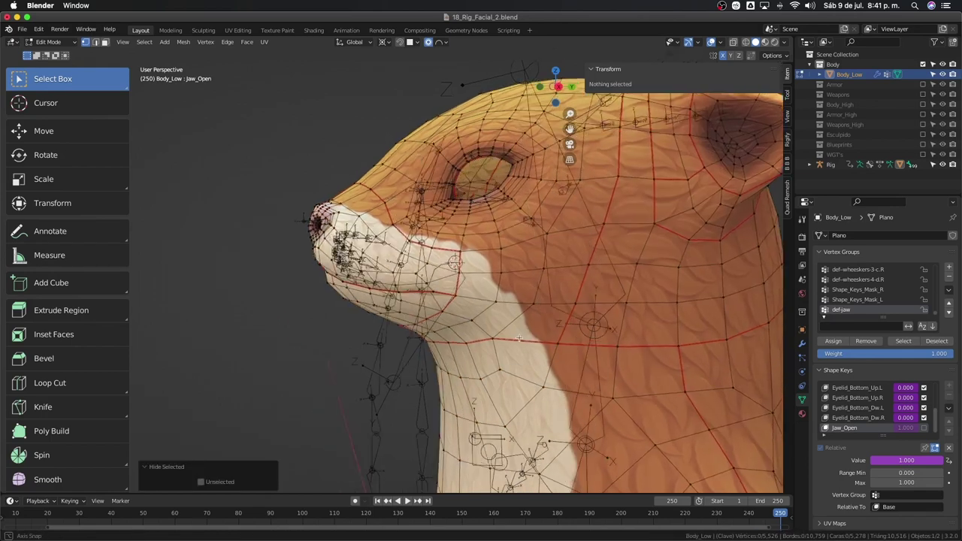
- Return to Weight Paint with face, then vertex, selection masking enabled
{"action": "key", "text": "ctrl+Tab"}
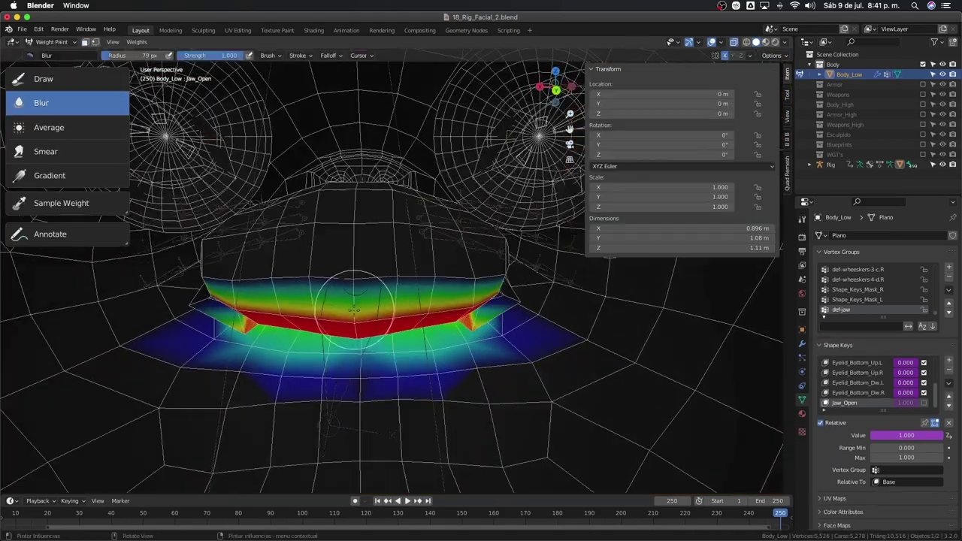
{"action": "middle_click_drag", "start_coordinate": [407, 313], "coordinate": [440, 296]}
{"action": "left_click", "coordinate": [85, 42]}
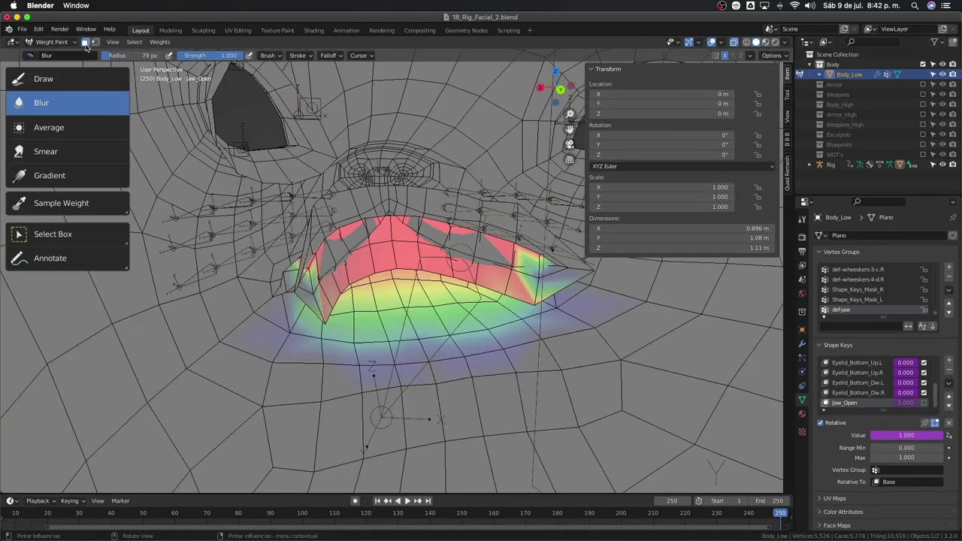
{"action": "mouse_move", "coordinate": [212, 272]}
{"action": "middle_mouse_down"}
{"action": "mouse_move", "coordinate": [314, 310]}
{"action": "mouse_move", "coordinate": [314, 275]}
{"action": "middle_mouse_up"}
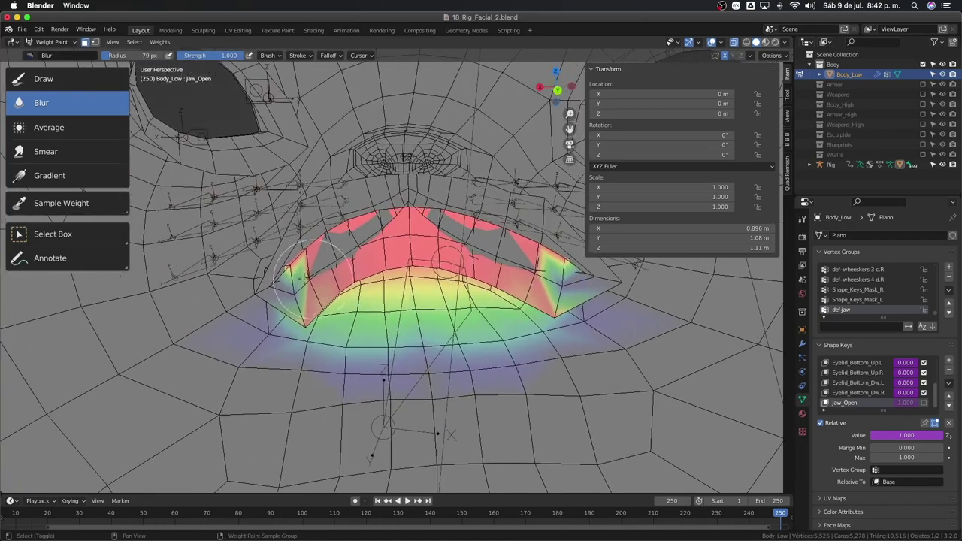
{"action": "key", "text": "v"}
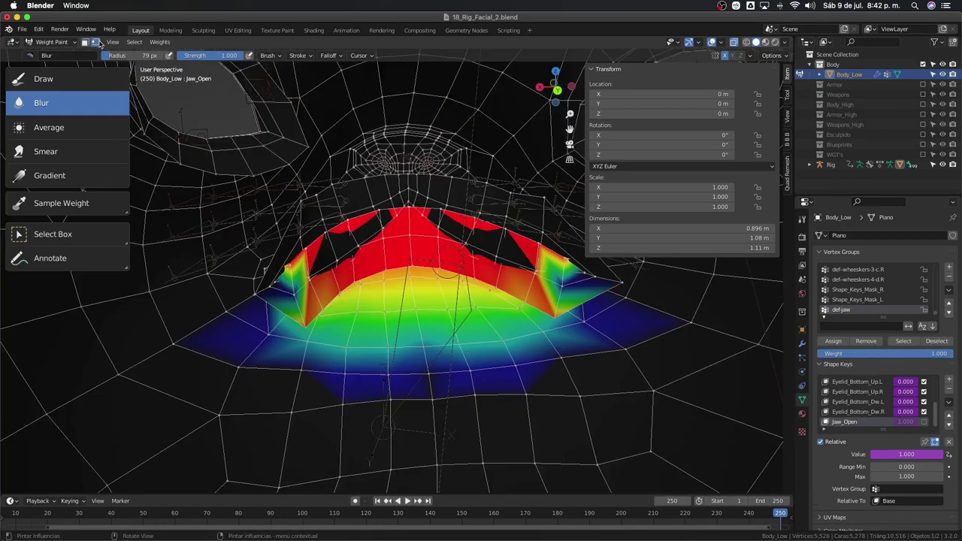
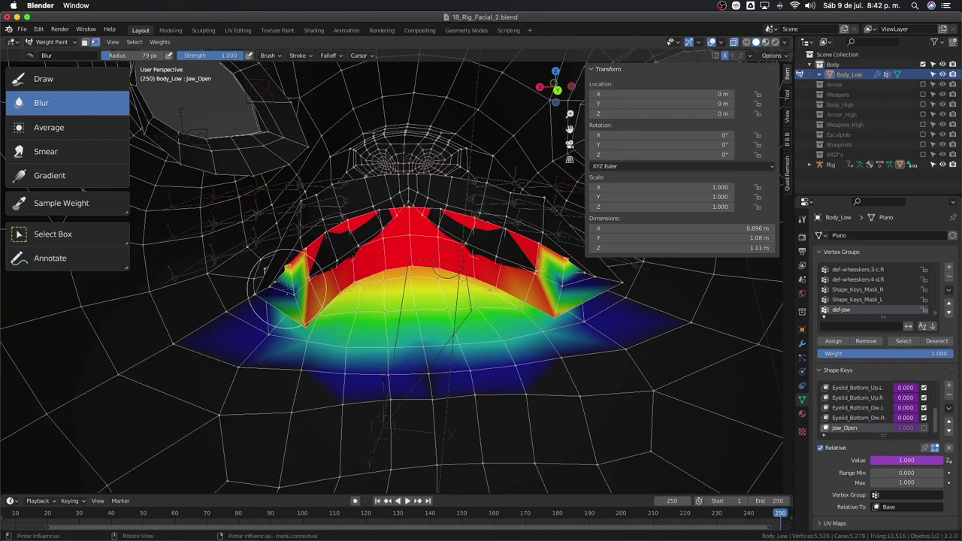
- Show Body_Low's modifiers, display the armature jaw deformation, and enable vertex selection masking
{"action": "middle_click_drag", "start_coordinate": [288, 289], "coordinate": [448, 312]}
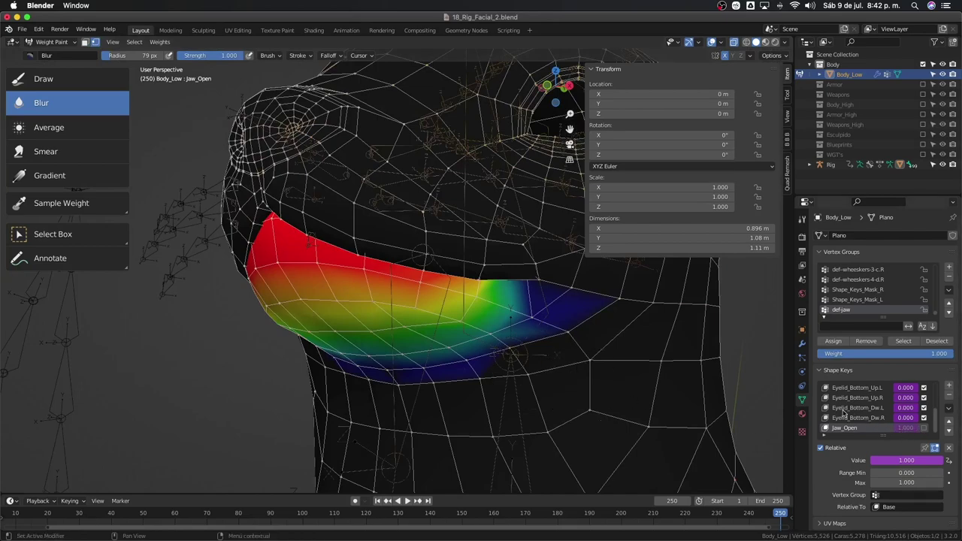
{"action": "left_click", "coordinate": [800, 344]}
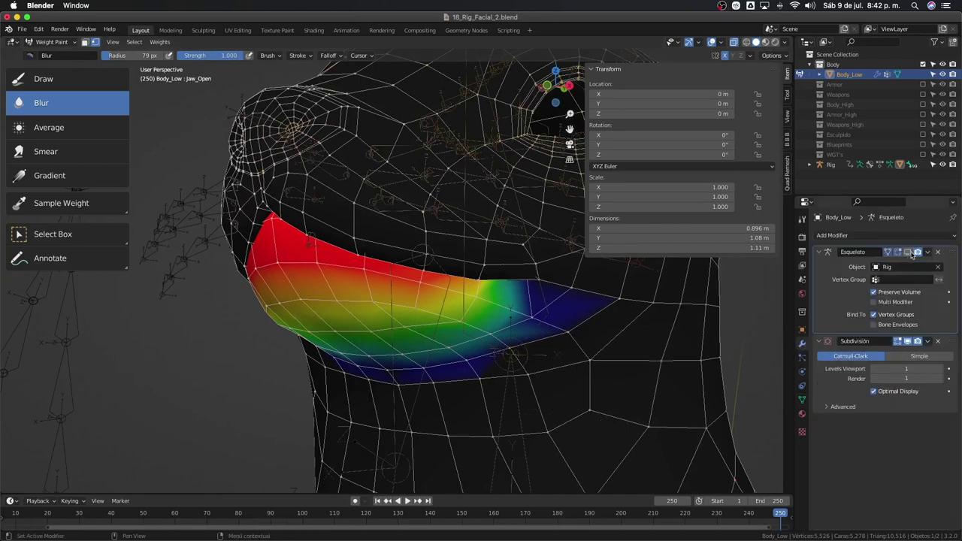
{"action": "left_click", "coordinate": [912, 255]}
{"action": "middle_click_drag", "start_coordinate": [527, 304], "coordinate": [531, 301]}
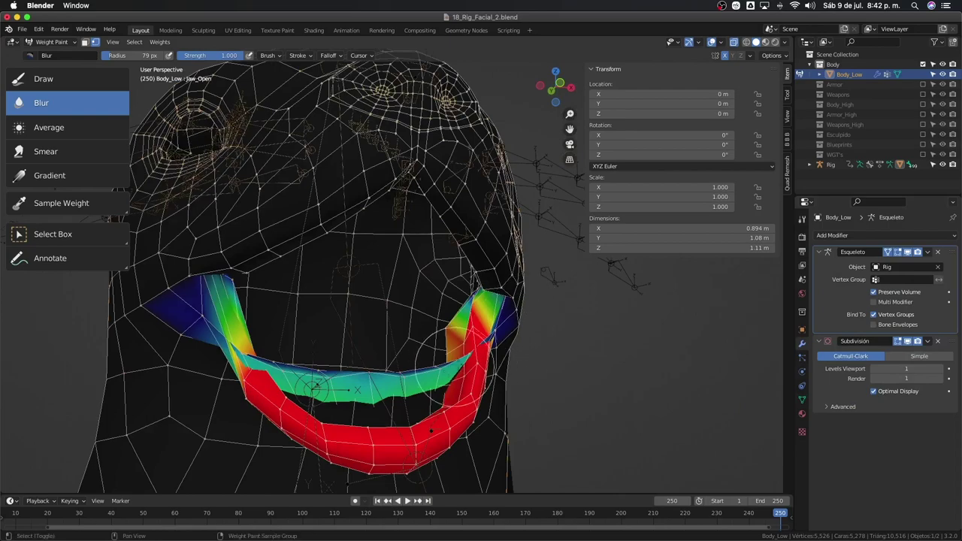
{"action": "key", "text": "v"}
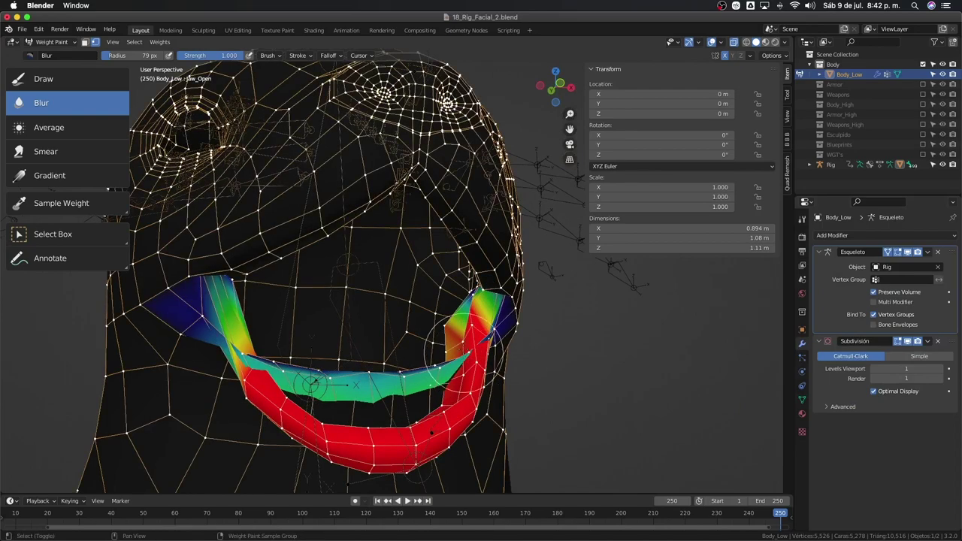
- Try a blur stroke on the def-jaw weights, undo it, and inspect the jaw weights
{"action": "mouse_move", "coordinate": [467, 346]}
{"action": "middle_mouse_down"}
{"action": "mouse_move", "coordinate": [433, 376]}
{"action": "mouse_move", "coordinate": [451, 331]}
{"action": "middle_mouse_up"}
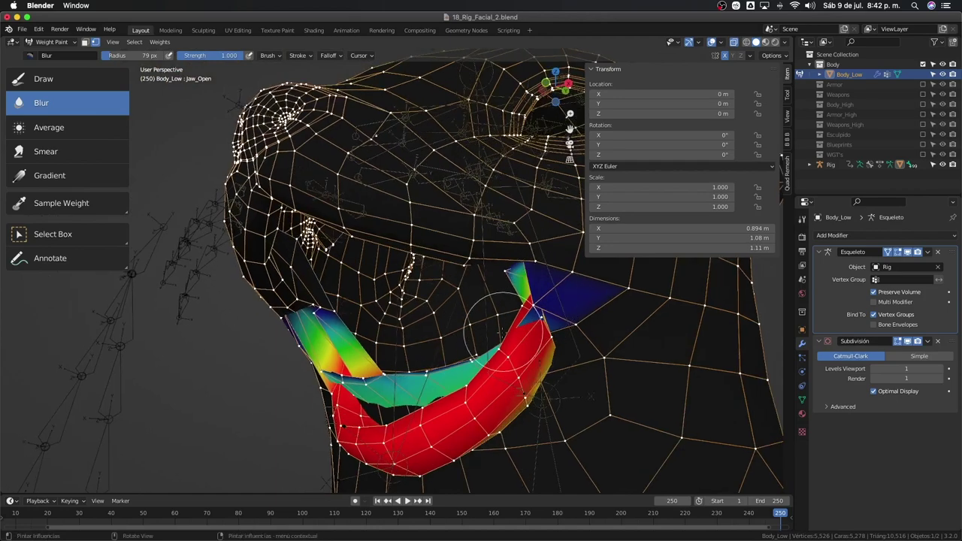
{"action": "left_click_drag", "start_coordinate": [525, 304], "coordinate": [557, 339]}
{"action": "key", "text": "ctrl+z"}
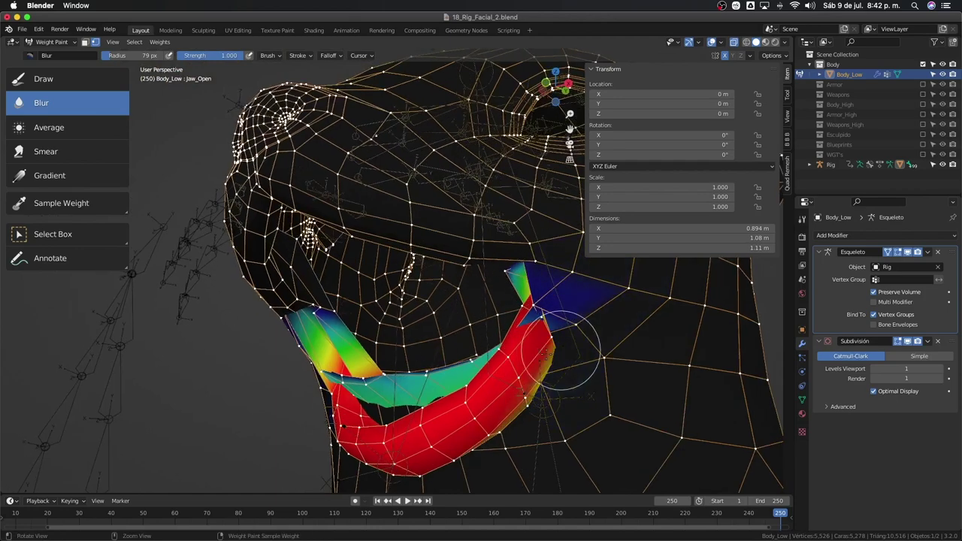
{"action": "mouse_move", "coordinate": [535, 334]}
{"action": "middle_mouse_down"}
{"action": "mouse_move", "coordinate": [537, 322]}
{"action": "mouse_move", "coordinate": [502, 326]}
{"action": "mouse_move", "coordinate": [477, 312]}
{"action": "mouse_move", "coordinate": [399, 368]}
{"action": "mouse_move", "coordinate": [443, 384]}
{"action": "middle_mouse_up"}
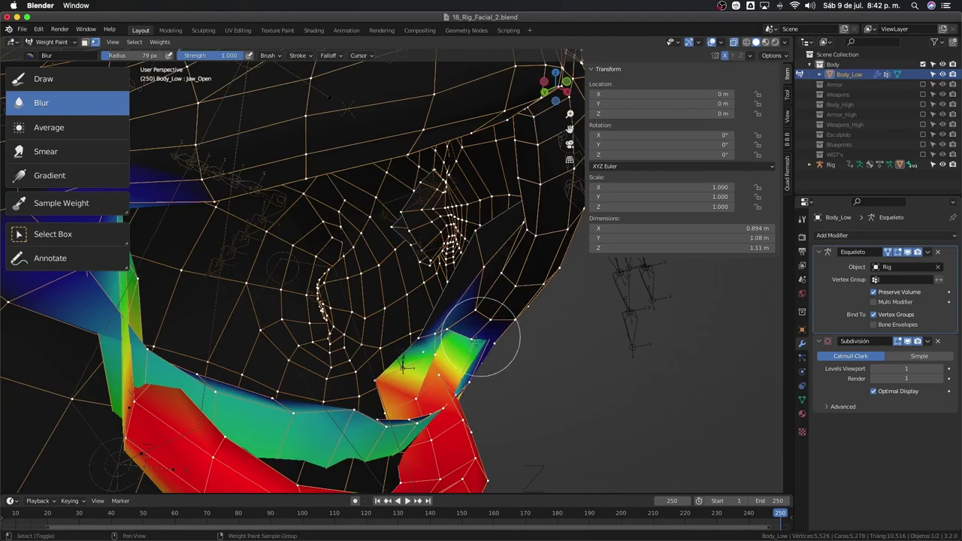
{"action": "mouse_move", "coordinate": [484, 340]}
{"action": "middle_mouse_down"}
{"action": "mouse_move", "coordinate": [464, 306]}
{"action": "mouse_move", "coordinate": [425, 410]}
{"action": "mouse_move", "coordinate": [478, 367]}
{"action": "middle_mouse_up"}
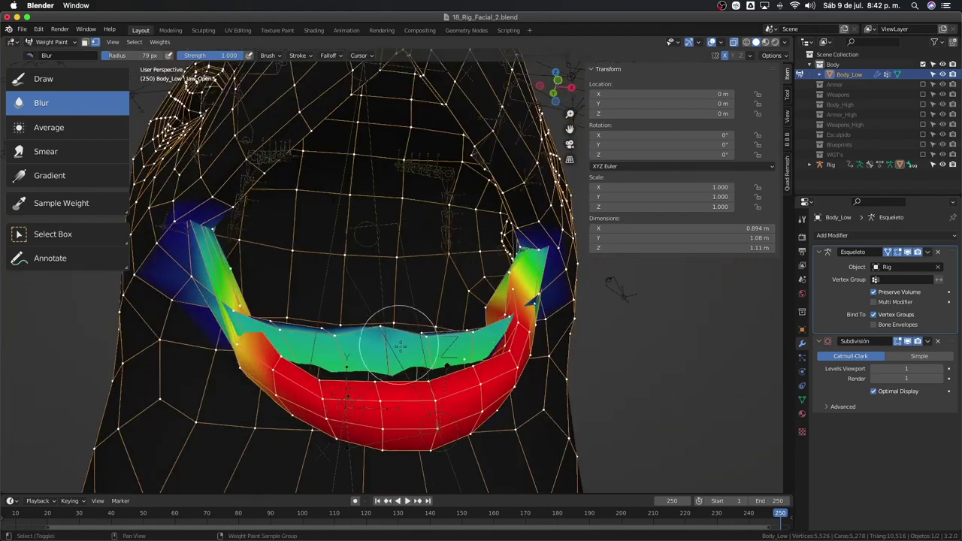
{"action": "middle_click_drag", "start_coordinate": [399, 346], "coordinate": [504, 312]}
{"action": "middle_click_drag", "start_coordinate": [311, 215], "coordinate": [371, 264]}
{"action": "middle_click_drag", "start_coordinate": [370, 186], "coordinate": [523, 378]}
- Toggle the armature deformation off and back on to compare the jaw
{"action": "left_click", "coordinate": [908, 252]}
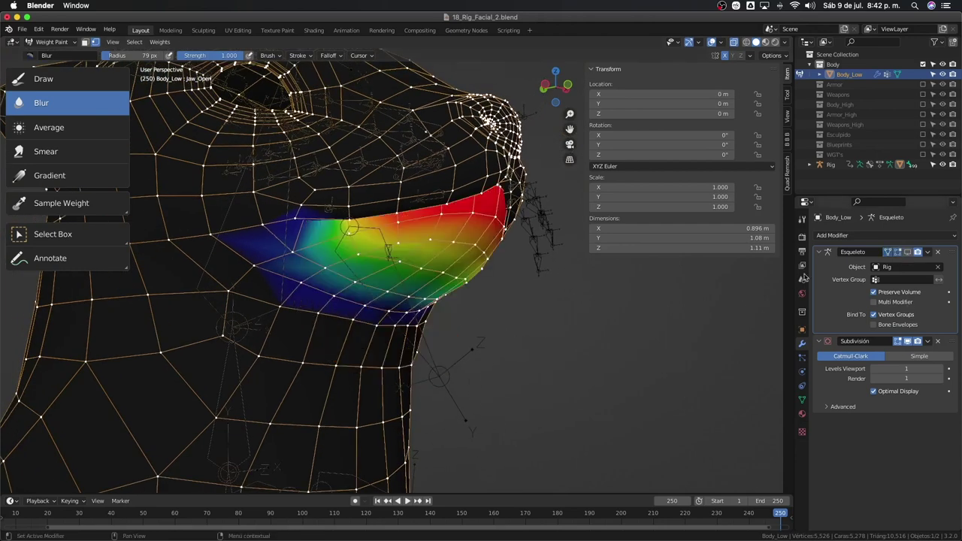
{"action": "mouse_move", "coordinate": [354, 248]}
{"action": "middle_mouse_down"}
{"action": "mouse_move", "coordinate": [406, 275]}
{"action": "mouse_move", "coordinate": [355, 337]}
{"action": "mouse_move", "coordinate": [512, 290]}
{"action": "middle_mouse_up"}
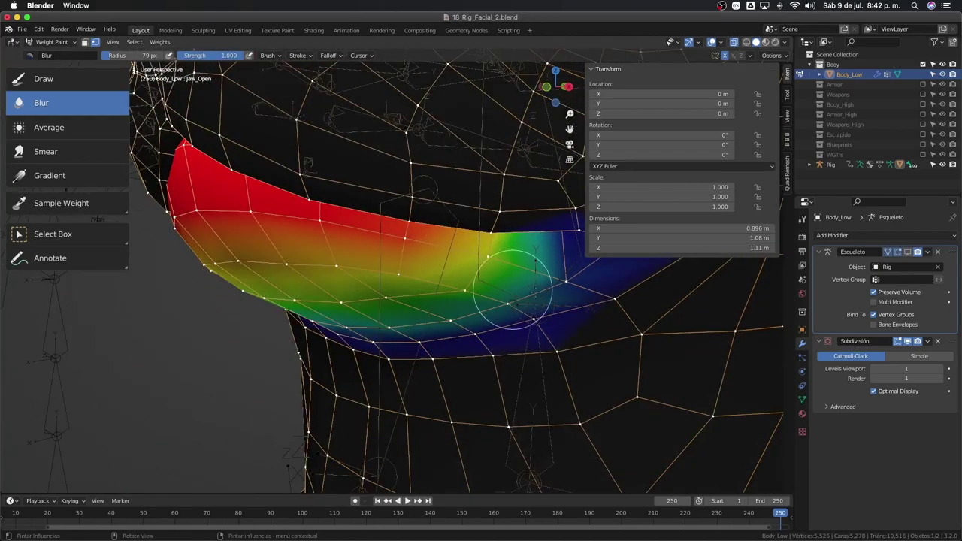
{"action": "left_click", "coordinate": [908, 253]}
{"action": "mouse_move", "coordinate": [530, 323]}
{"action": "middle_mouse_down"}
{"action": "mouse_move", "coordinate": [545, 311]}
{"action": "mouse_move", "coordinate": [480, 309]}
{"action": "mouse_move", "coordinate": [494, 312]}
{"action": "middle_mouse_up"}
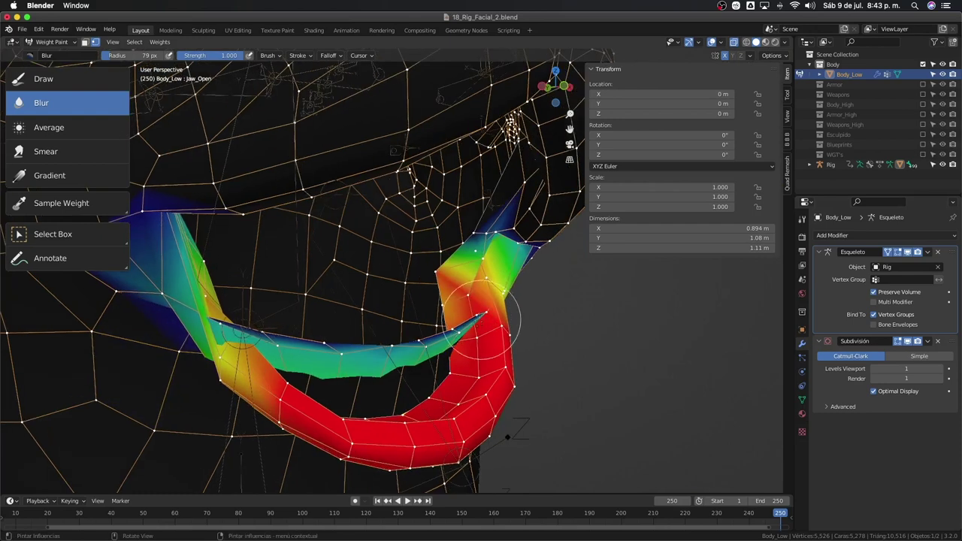
- Blur the def-jaw weights along the green jaw band, jaw corner and lower jaw
{"action": "left_click_drag", "start_coordinate": [494, 311], "coordinate": [409, 350]}
{"action": "middle_click_drag", "start_coordinate": [412, 352], "coordinate": [408, 339]}
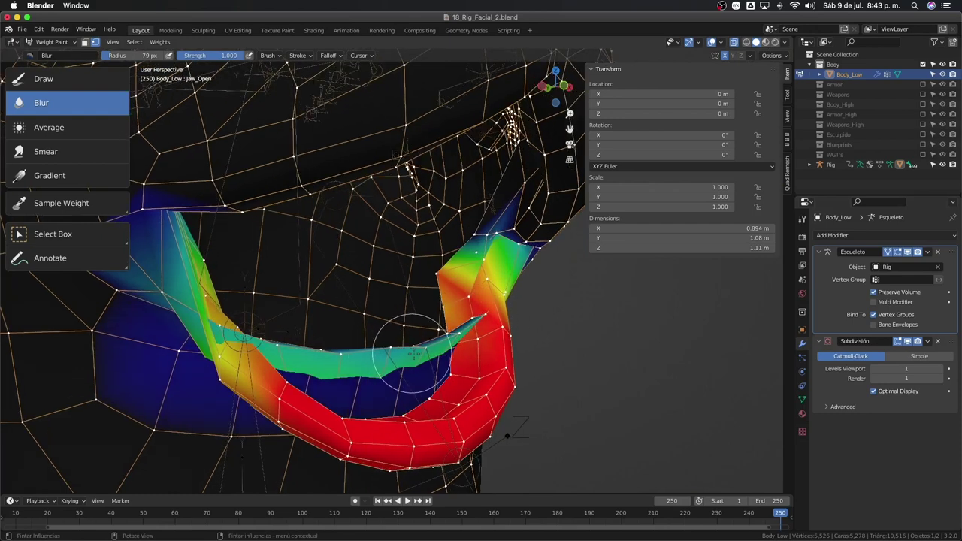
{"action": "middle_click_drag", "start_coordinate": [470, 319], "coordinate": [444, 263]}
{"action": "left_click_drag", "start_coordinate": [444, 264], "coordinate": [425, 302]}
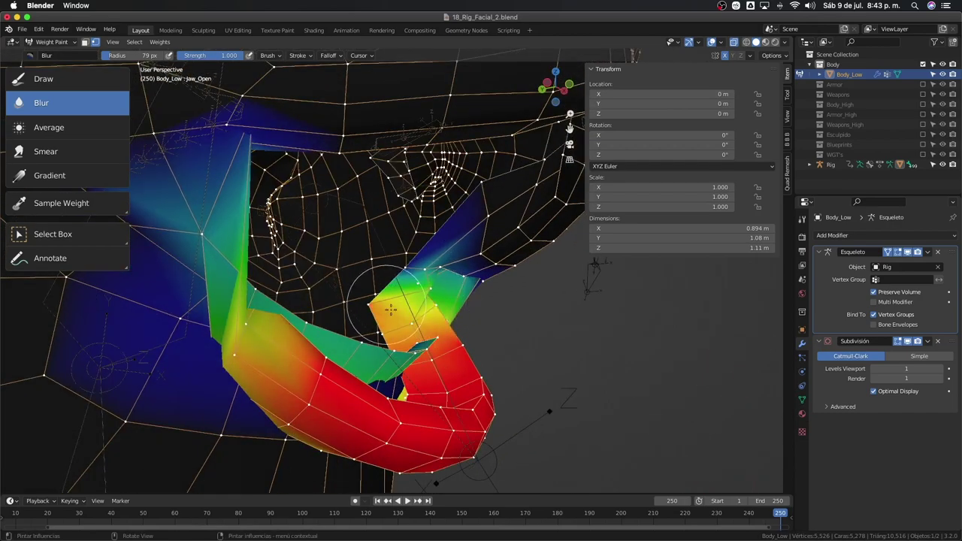
{"action": "mouse_move", "coordinate": [425, 302]}
{"action": "middle_mouse_down"}
{"action": "mouse_move", "coordinate": [358, 292]}
{"action": "mouse_move", "coordinate": [500, 224]}
{"action": "middle_mouse_up"}
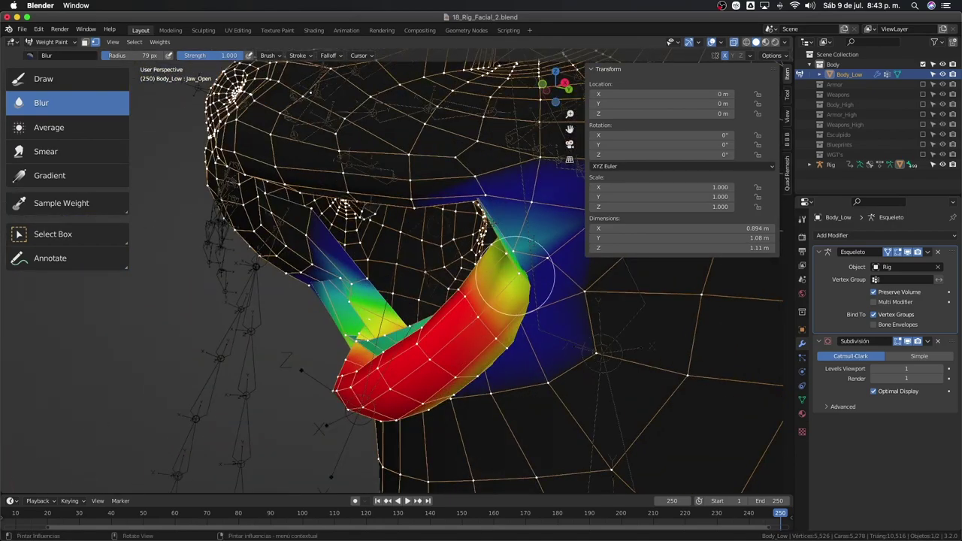
{"action": "left_click_drag", "start_coordinate": [499, 204], "coordinate": [518, 286]}
{"action": "middle_click_drag", "start_coordinate": [487, 288], "coordinate": [503, 279]}
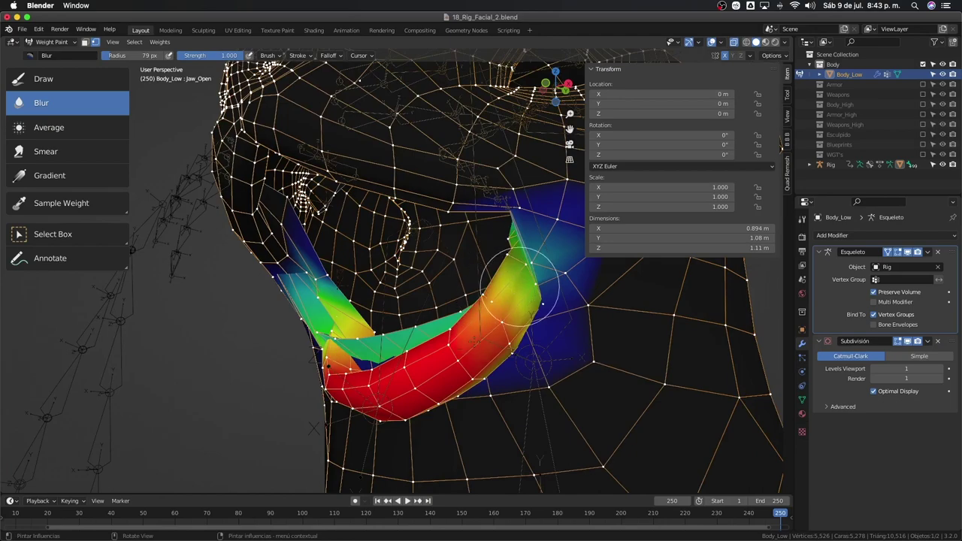
{"action": "mouse_move", "coordinate": [483, 330]}
{"action": "middle_mouse_down"}
{"action": "mouse_move", "coordinate": [496, 323]}
{"action": "mouse_move", "coordinate": [482, 331]}
{"action": "middle_mouse_up"}
- Compare the blurred weights with deformation hidden, restore it, and enter Edit Mode
{"action": "scroll", "coordinate": [482, 331], "scroll_direction": "down", "scroll_amount": 3}
{"action": "scroll", "coordinate": [451, 346], "scroll_direction": "down", "scroll_amount": 3}
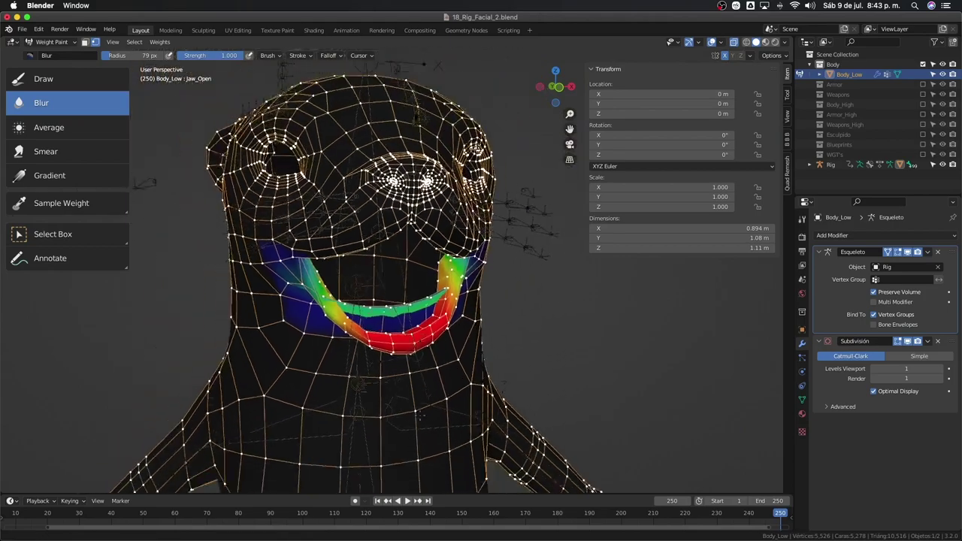
{"action": "scroll", "coordinate": [426, 362], "scroll_direction": "down", "scroll_amount": 1}
{"action": "middle_click_drag", "start_coordinate": [431, 352], "coordinate": [503, 280]}
{"action": "scroll", "coordinate": [492, 267], "scroll_direction": "up", "scroll_amount": 3}
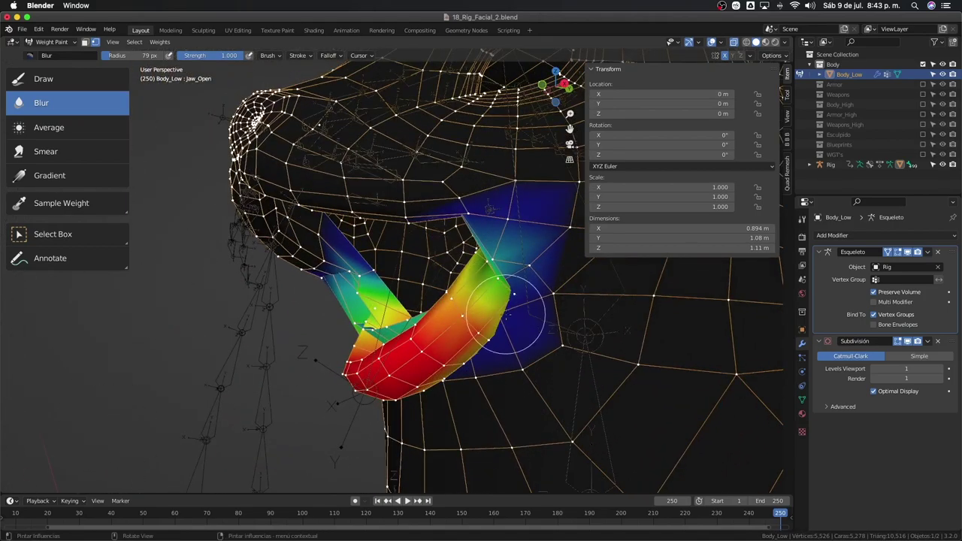
{"action": "left_click", "coordinate": [907, 252]}
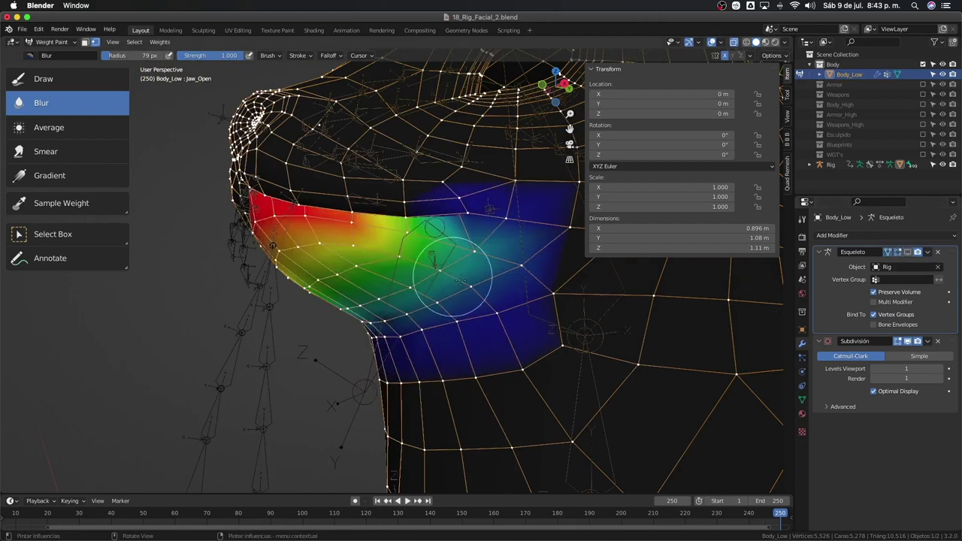
{"action": "middle_click_drag", "start_coordinate": [452, 278], "coordinate": [581, 288]}
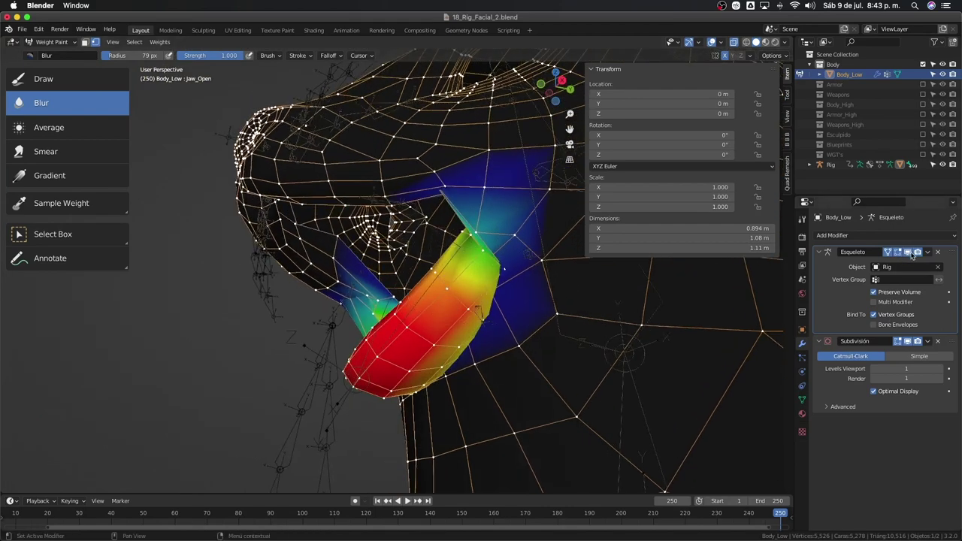
{"action": "left_click", "coordinate": [909, 253]}
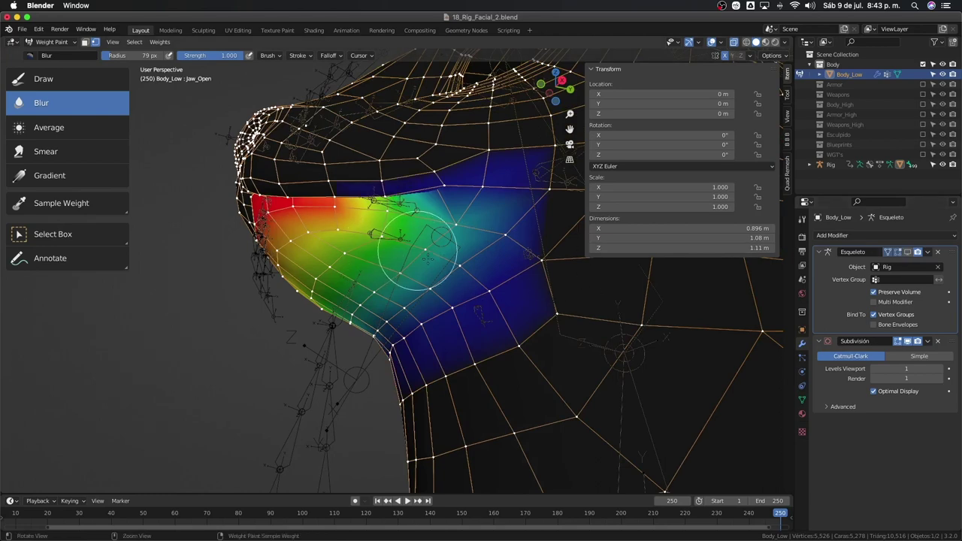
{"action": "key", "text": "ctrl+z"}
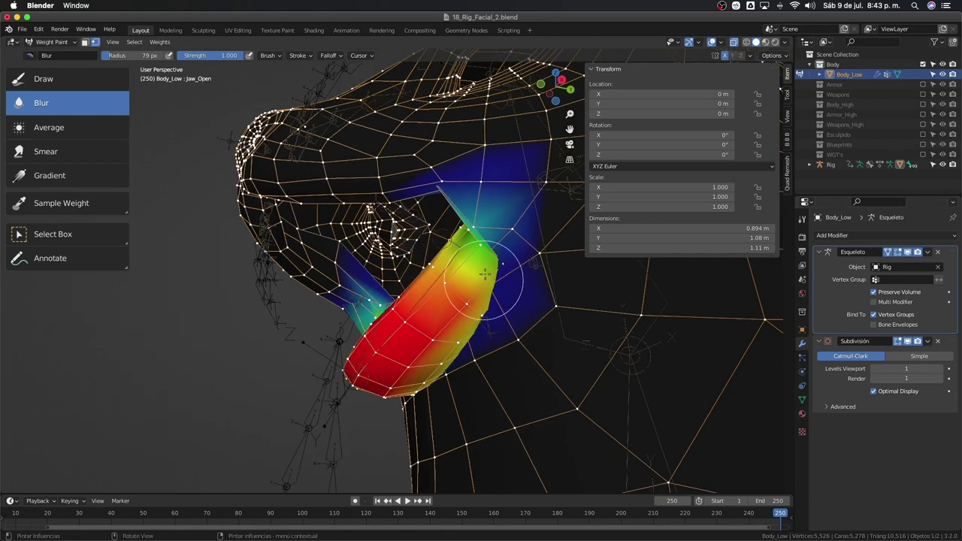
{"action": "middle_click_drag", "start_coordinate": [446, 260], "coordinate": [494, 312]}
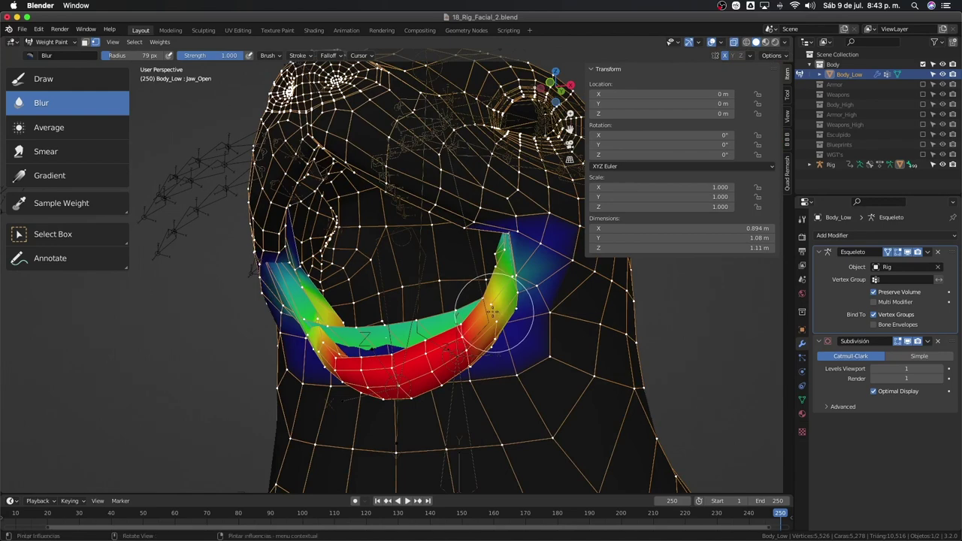
{"action": "key", "text": "Tab"}
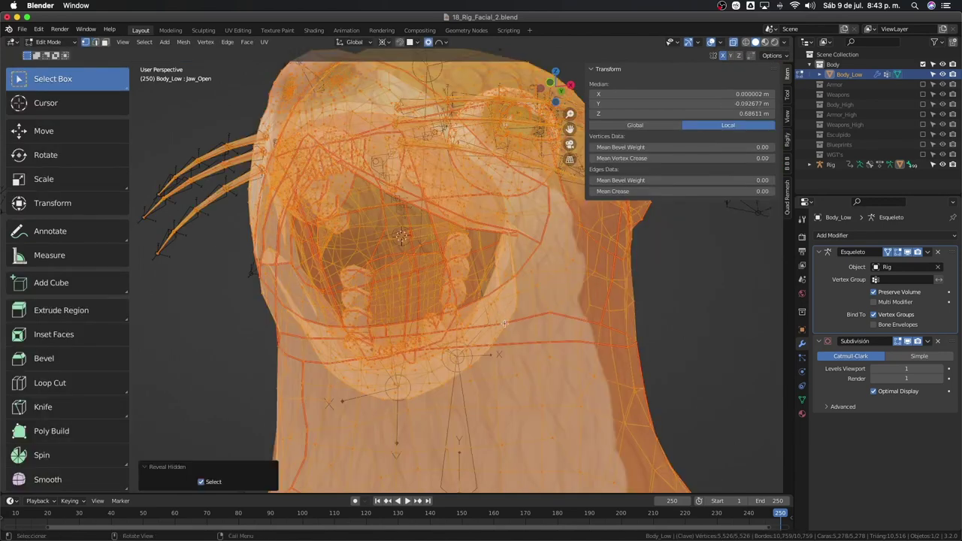
- Isolate the linked mouth interior geometry, hiding everything else, and return to Weight Paint
{"action": "left_click", "coordinate": [509, 319]}
{"action": "middle_click_drag", "start_coordinate": [493, 301], "coordinate": [479, 310]}
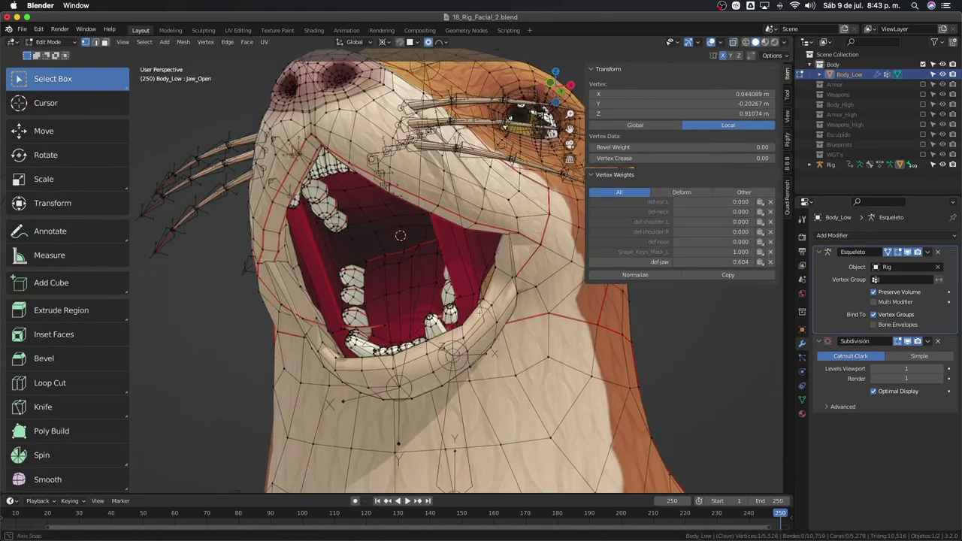
{"action": "key", "text": "ctrl+l"}
{"action": "key", "text": "shift+h"}
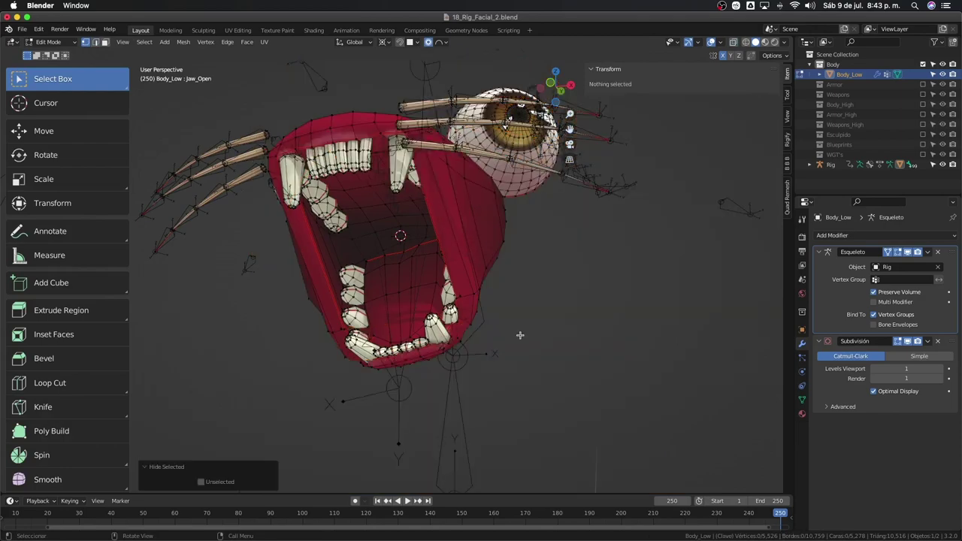
{"action": "key", "text": "ctrl+Tab"}
- Blur the def-jaw weights on the mouth interior, lower gums and around the lower teeth
{"action": "mouse_move", "coordinate": [519, 332]}
{"action": "middle_mouse_down"}
{"action": "mouse_move", "coordinate": [451, 293]}
{"action": "mouse_move", "coordinate": [483, 233]}
{"action": "middle_mouse_up"}
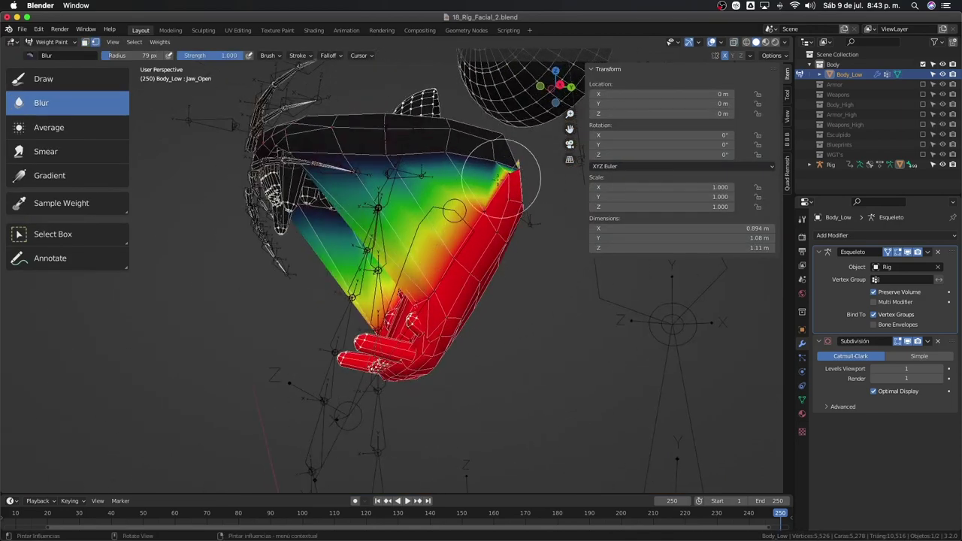
{"action": "middle_click_drag", "start_coordinate": [501, 179], "coordinate": [467, 199]}
{"action": "mouse_move", "coordinate": [466, 200]}
{"action": "left_mouse_down"}
{"action": "mouse_move", "coordinate": [448, 215]}
{"action": "mouse_move", "coordinate": [489, 204]}
{"action": "mouse_move", "coordinate": [413, 218]}
{"action": "left_mouse_up"}
{"action": "key", "text": "v"}
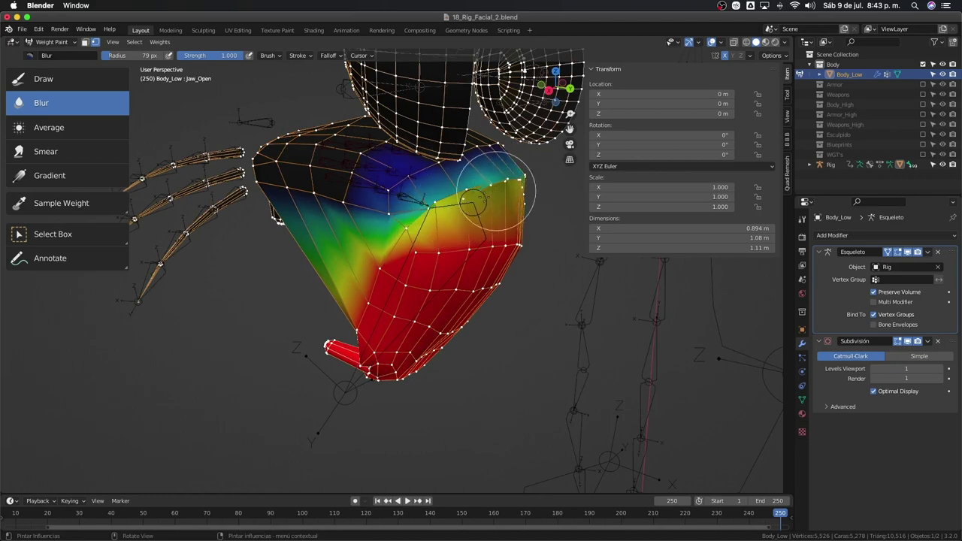
{"action": "middle_click_drag", "start_coordinate": [492, 203], "coordinate": [452, 205]}
{"action": "mouse_move", "coordinate": [372, 208]}
{"action": "middle_mouse_down"}
{"action": "mouse_move", "coordinate": [422, 200]}
{"action": "mouse_move", "coordinate": [397, 189]}
{"action": "middle_mouse_up"}
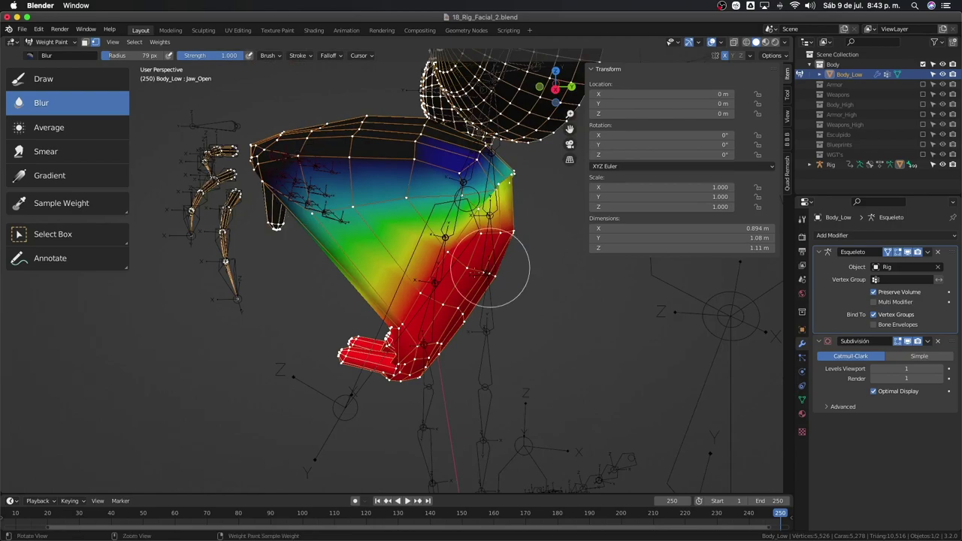
{"action": "mouse_move", "coordinate": [490, 269]}
{"action": "middle_mouse_down"}
{"action": "mouse_move", "coordinate": [536, 315]}
{"action": "mouse_move", "coordinate": [511, 237]}
{"action": "mouse_move", "coordinate": [459, 289]}
{"action": "middle_mouse_up"}
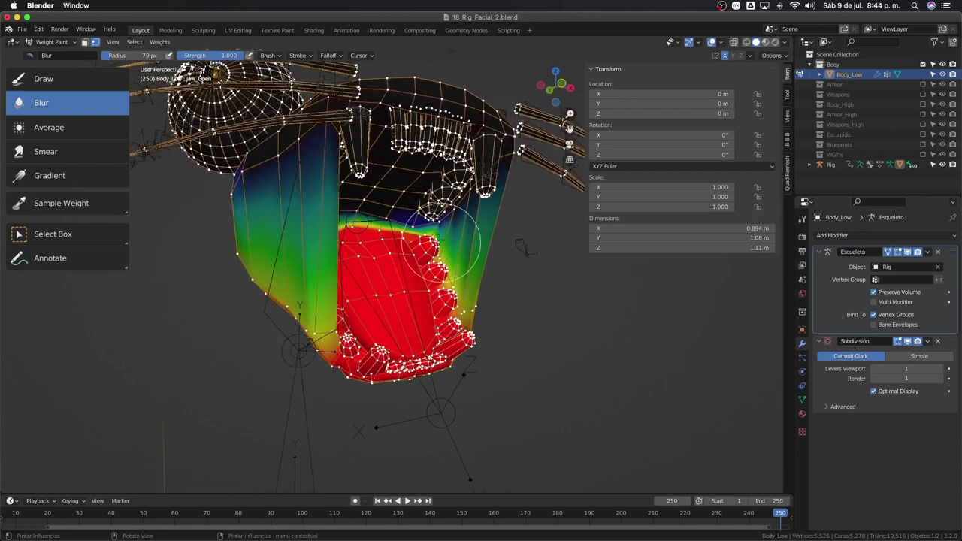
{"action": "middle_click_drag", "start_coordinate": [431, 225], "coordinate": [372, 220]}
{"action": "left_click_drag", "start_coordinate": [372, 220], "coordinate": [369, 218]}
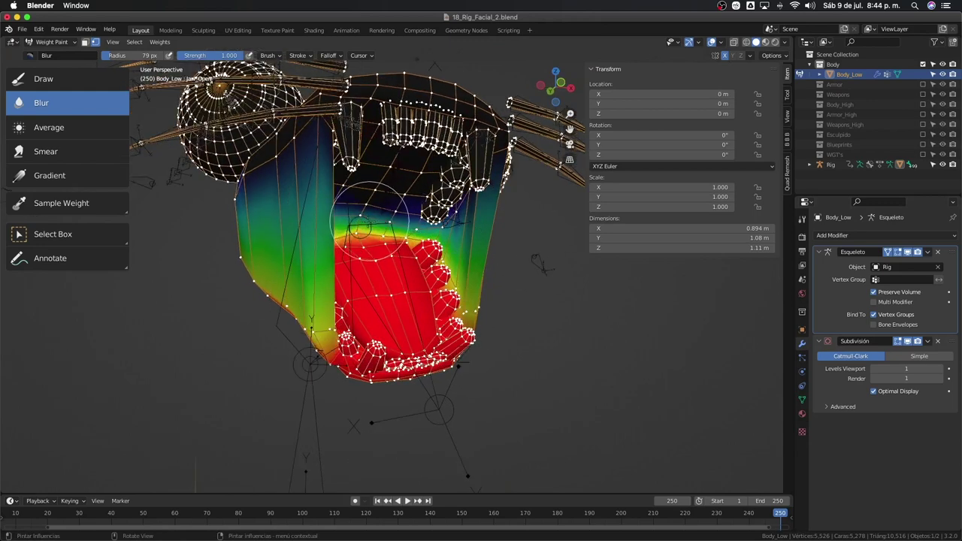
{"action": "mouse_move", "coordinate": [371, 218]}
{"action": "middle_mouse_down"}
{"action": "mouse_move", "coordinate": [477, 241]}
{"action": "mouse_move", "coordinate": [492, 182]}
{"action": "mouse_move", "coordinate": [478, 192]}
{"action": "mouse_move", "coordinate": [462, 172]}
{"action": "mouse_move", "coordinate": [513, 194]}
{"action": "mouse_move", "coordinate": [500, 301]}
{"action": "mouse_move", "coordinate": [515, 324]}
{"action": "mouse_move", "coordinate": [482, 350]}
{"action": "mouse_move", "coordinate": [579, 366]}
{"action": "middle_mouse_up"}
- In Pose Mode, rotate the def-jaw bone 88.2° on X to open the mouth
{"action": "key", "text": "ctrl+Tab"}
{"action": "left_click", "coordinate": [463, 333]}
{"action": "left_click", "coordinate": [386, 311]}
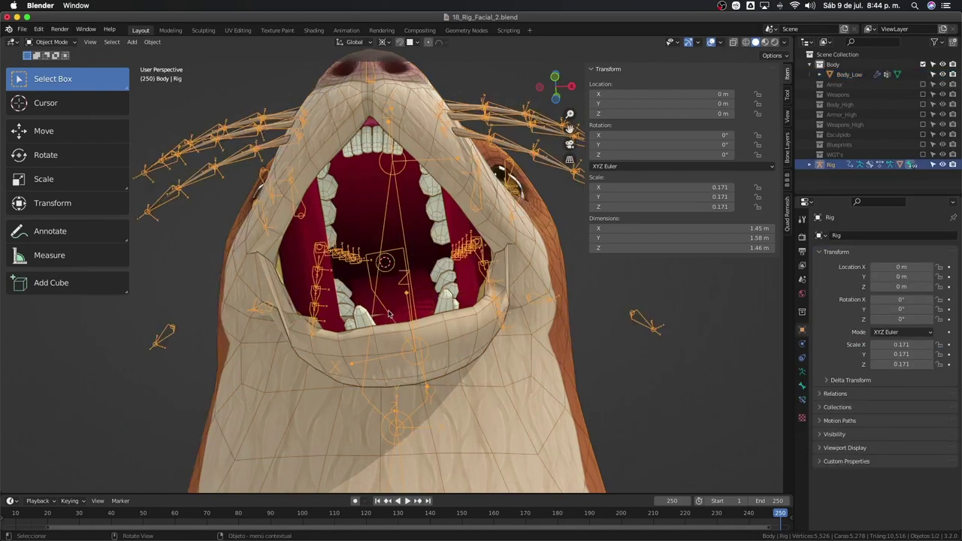
{"action": "key", "text": "ctrl+Tab"}
{"action": "key", "text": "r"}
{"action": "key", "text": "r"}
{"action": "key", "text": "x"}
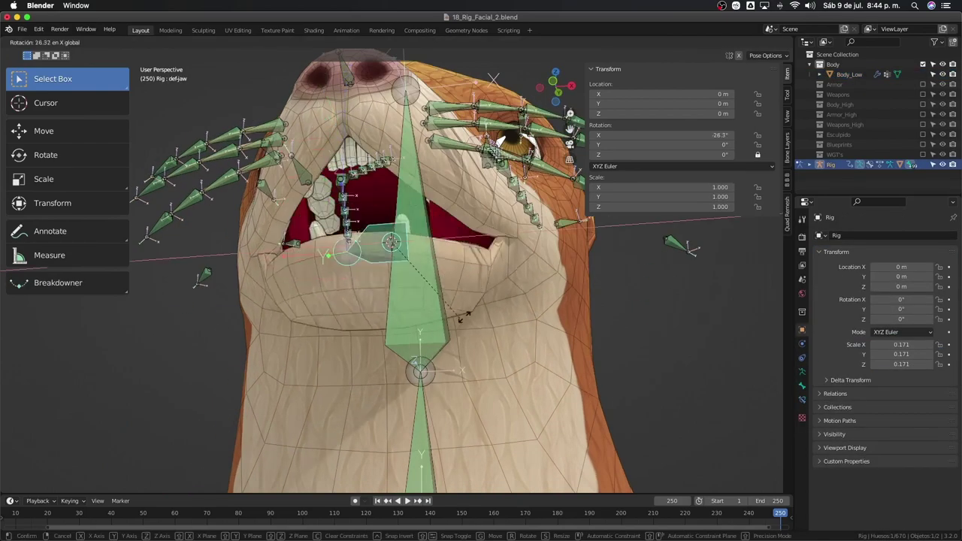
{"action": "left_click", "coordinate": [484, 218]}
{"action": "middle_click_drag", "start_coordinate": [484, 218], "coordinate": [559, 364]}
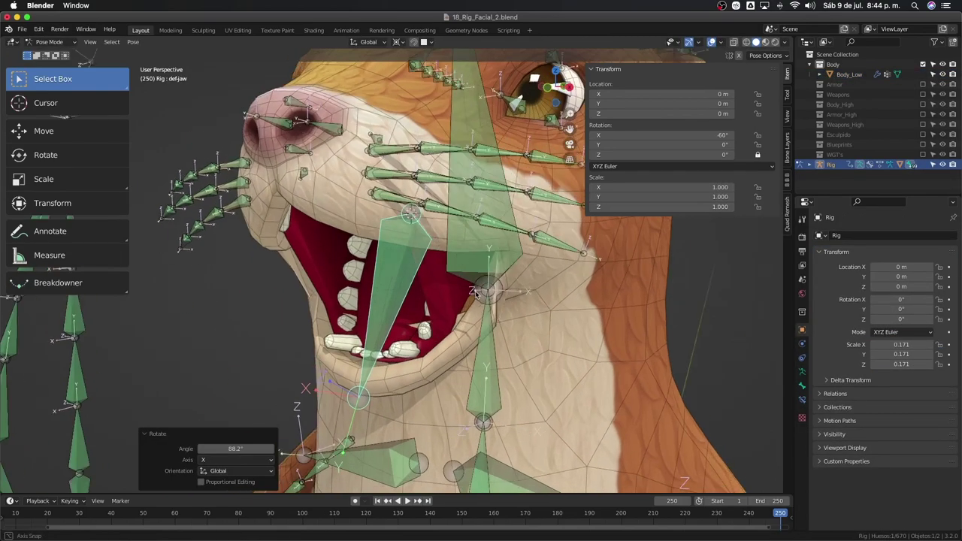
- Select Body_Low in Object Mode and enable its Jaw_Open shape key at 1.000
{"action": "left_click", "coordinate": [801, 374]}
{"action": "key", "text": "ctrl+Tab"}
{"action": "left_click", "coordinate": [528, 369]}
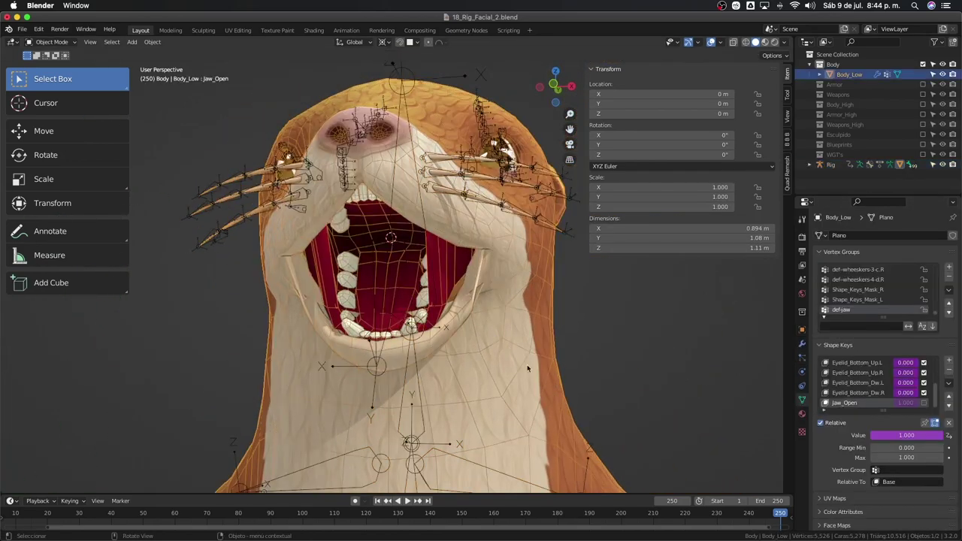
{"action": "left_click", "coordinate": [924, 403]}
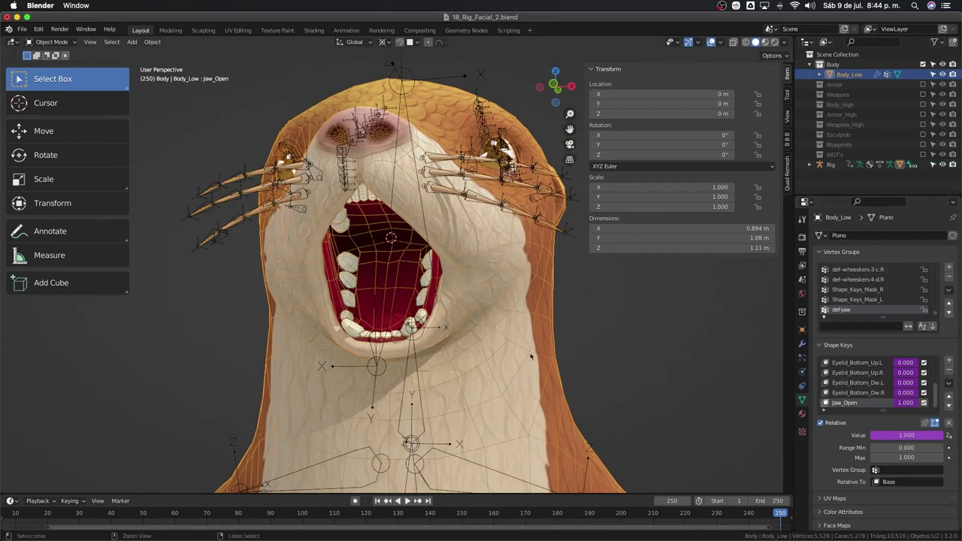
{"action": "mouse_move", "coordinate": [531, 357]}
{"action": "middle_mouse_down"}
{"action": "mouse_move", "coordinate": [487, 295]}
{"action": "mouse_move", "coordinate": [510, 294]}
{"action": "mouse_move", "coordinate": [441, 367]}
{"action": "mouse_move", "coordinate": [475, 294]}
{"action": "middle_mouse_up"}
- Put Body_Low into Sculpt Mode and reveal all face sets around the mouth
{"action": "key", "text": "ctrl+Tab"}
{"action": "left_click", "coordinate": [466, 322]}
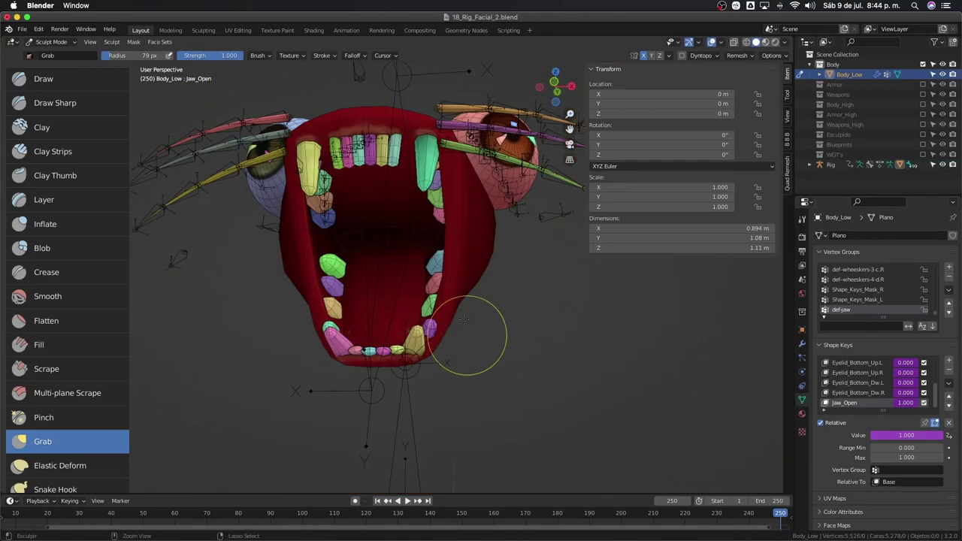
{"action": "scroll", "coordinate": [467, 322], "scroll_direction": "up", "scroll_amount": 1}
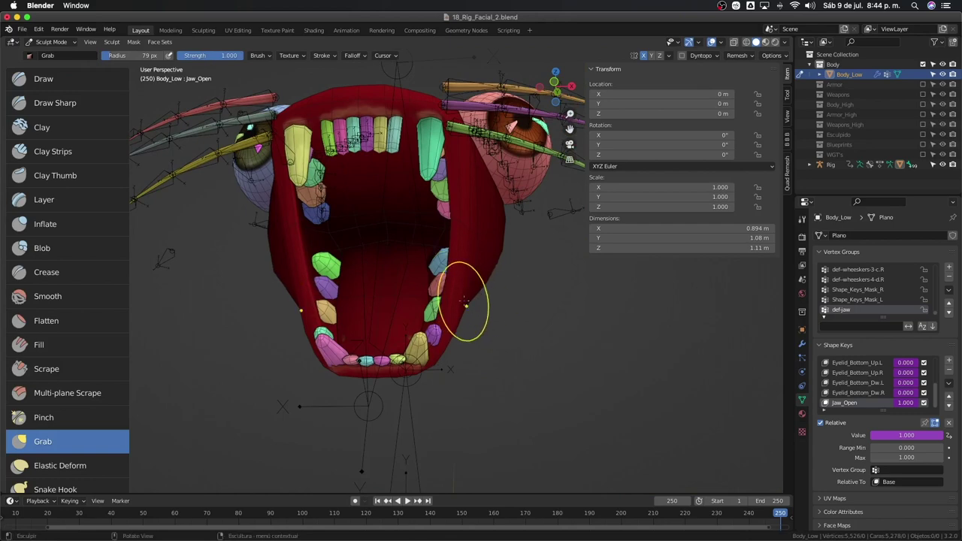
{"action": "key", "text": "alt+h"}
{"action": "mouse_move", "coordinate": [472, 280]}
{"action": "middle_mouse_down"}
{"action": "mouse_move", "coordinate": [503, 259]}
{"action": "mouse_move", "coordinate": [490, 315]}
{"action": "middle_mouse_up"}
{"action": "key", "text": "shift+h"}
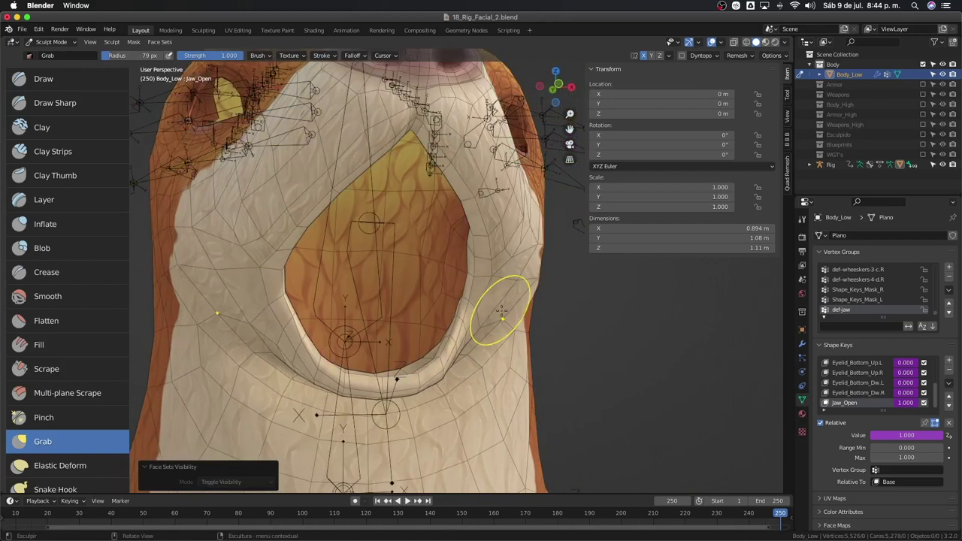
{"action": "key", "text": "ctrl+z"}
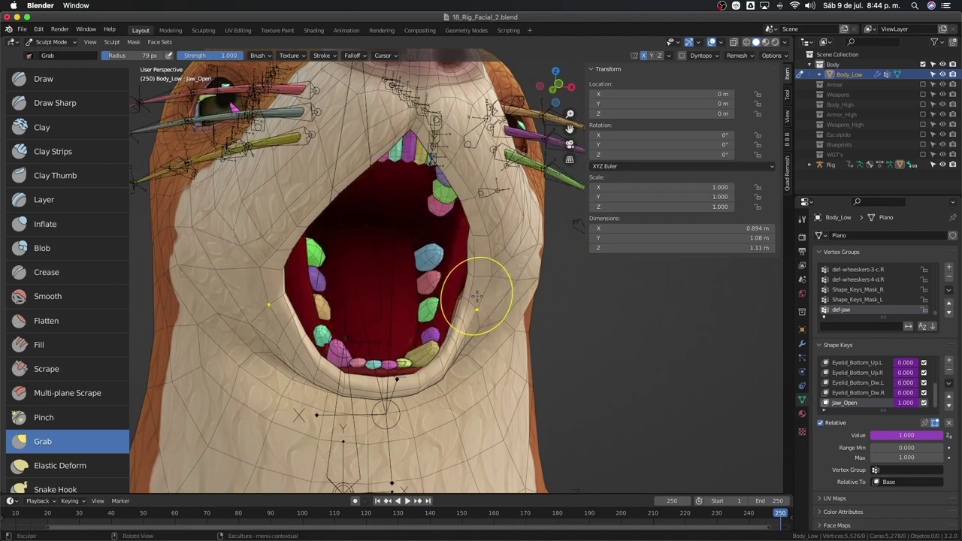
- Set the Grab brush radius to 109 px and pull the right lower lip
{"action": "key", "text": "f"}
{"action": "left_click", "coordinate": [473, 279]}
{"action": "left_click_drag", "start_coordinate": [456, 286], "coordinate": [458, 327]}
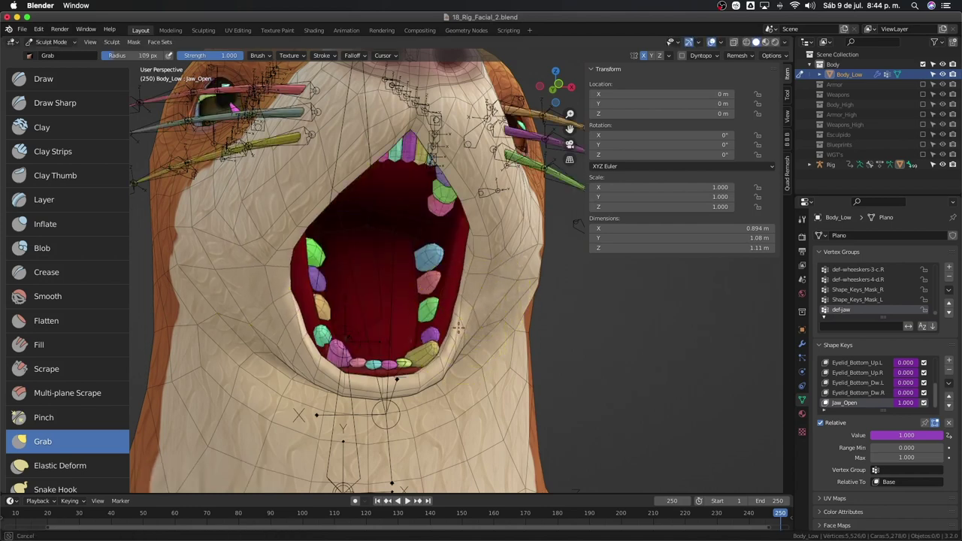
{"action": "mouse_move", "coordinate": [458, 327]}
{"action": "middle_mouse_down"}
{"action": "mouse_move", "coordinate": [432, 279]}
{"action": "mouse_move", "coordinate": [421, 288]}
{"action": "mouse_move", "coordinate": [444, 268]}
{"action": "middle_mouse_up"}
- Adjust the brush radius through 76, 54, 32 and 72 px while viewing the mouth
{"action": "key", "text": "f"}
{"action": "left_click", "coordinate": [418, 288]}
{"action": "key", "text": "f"}
{"action": "left_click", "coordinate": [443, 265]}
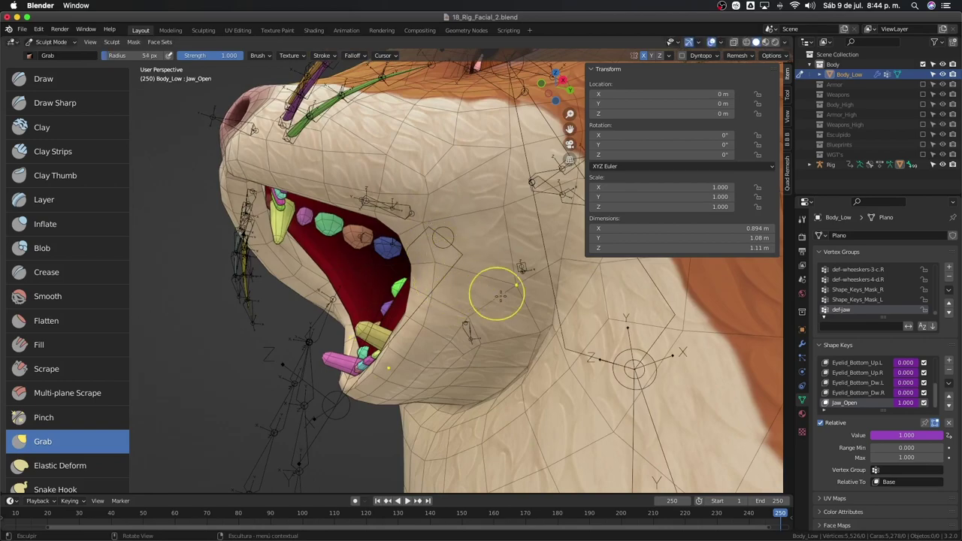
{"action": "middle_click_drag", "start_coordinate": [498, 293], "coordinate": [487, 323]}
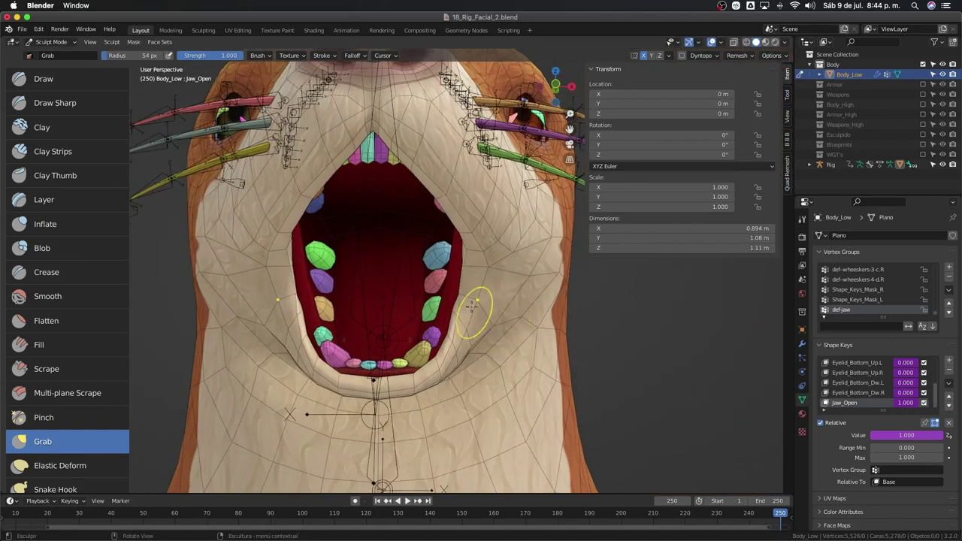
{"action": "mouse_move", "coordinate": [469, 322]}
{"action": "middle_mouse_down"}
{"action": "mouse_move", "coordinate": [481, 266]}
{"action": "mouse_move", "coordinate": [465, 267]}
{"action": "mouse_move", "coordinate": [430, 204]}
{"action": "mouse_move", "coordinate": [462, 247]}
{"action": "mouse_move", "coordinate": [430, 238]}
{"action": "mouse_move", "coordinate": [448, 275]}
{"action": "middle_mouse_up"}
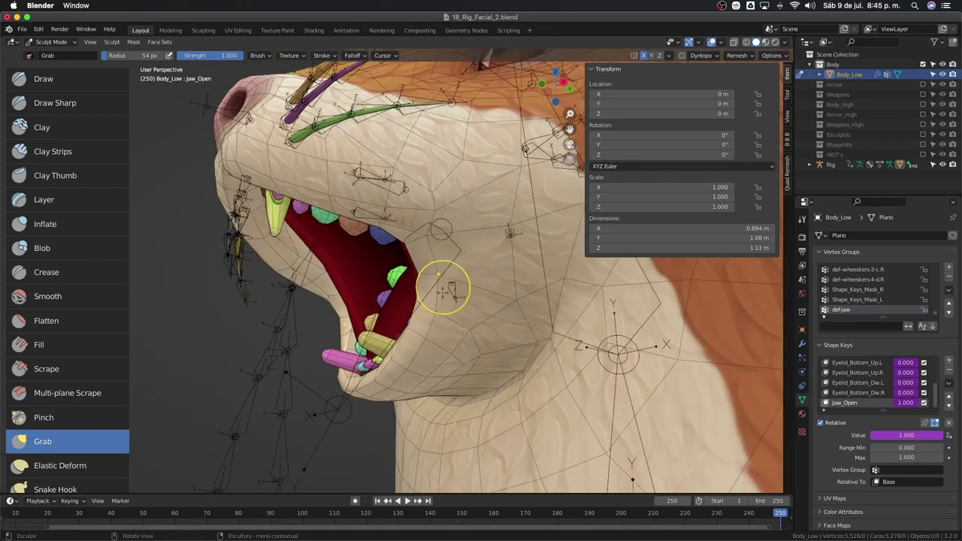
{"action": "middle_click_drag", "start_coordinate": [441, 309], "coordinate": [460, 326]}
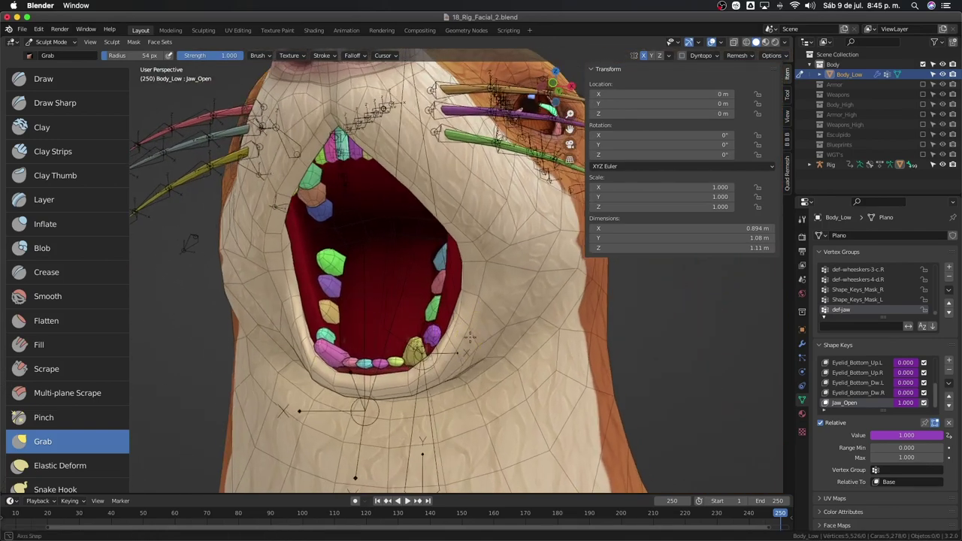
{"action": "key", "text": "f"}
{"action": "left_click", "coordinate": [444, 372]}
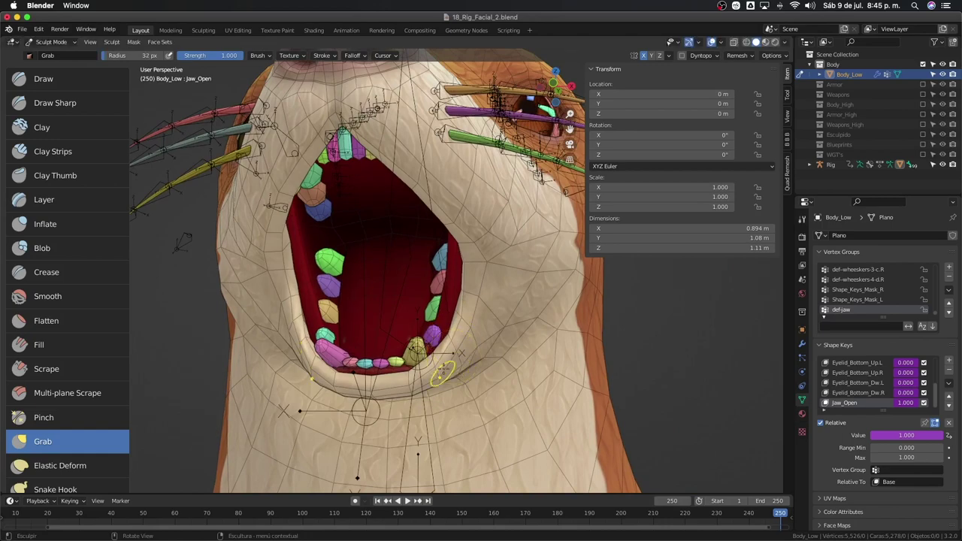
{"action": "mouse_move", "coordinate": [454, 350]}
{"action": "middle_mouse_down"}
{"action": "mouse_move", "coordinate": [429, 323]}
{"action": "mouse_move", "coordinate": [347, 326]}
{"action": "mouse_move", "coordinate": [440, 312]}
{"action": "mouse_move", "coordinate": [481, 331]}
{"action": "mouse_move", "coordinate": [380, 368]}
{"action": "mouse_move", "coordinate": [429, 408]}
{"action": "middle_mouse_up"}
{"action": "key", "text": "f"}
{"action": "left_click", "coordinate": [451, 344]}
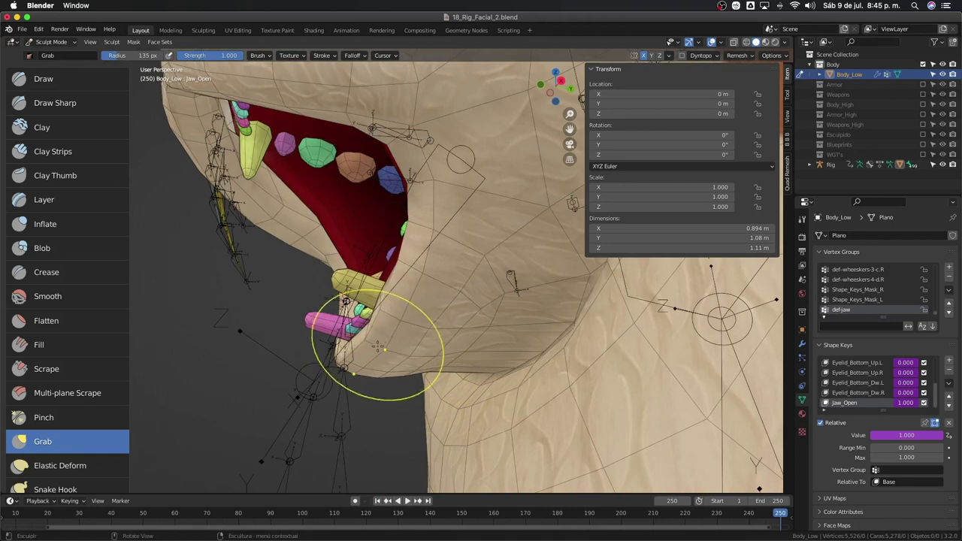
- Reshape the lower lip and chin skin around the teeth, resizing the brush to 94 px
{"action": "mouse_move", "coordinate": [379, 346]}
{"action": "left_mouse_down"}
{"action": "mouse_move", "coordinate": [333, 386]}
{"action": "mouse_move", "coordinate": [394, 308]}
{"action": "left_mouse_up"}
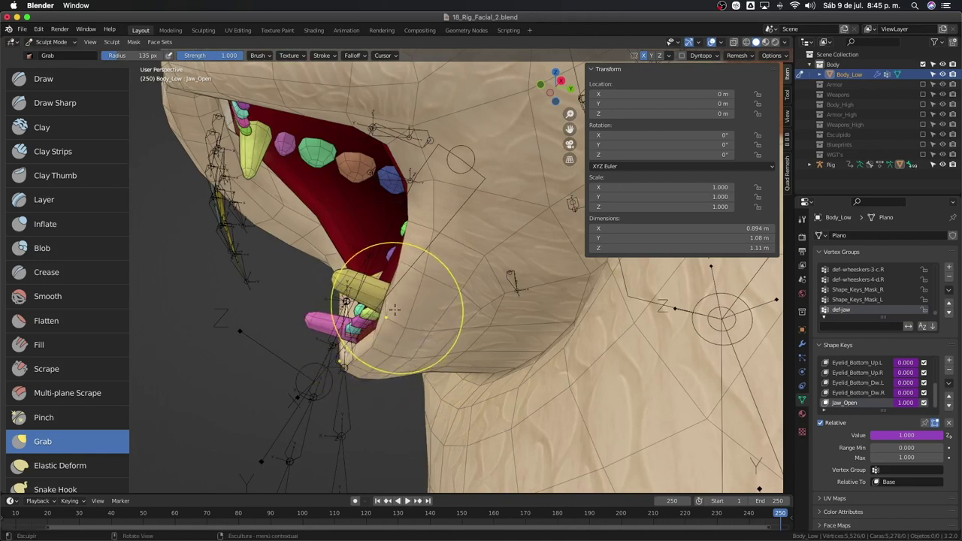
{"action": "key", "text": "f"}
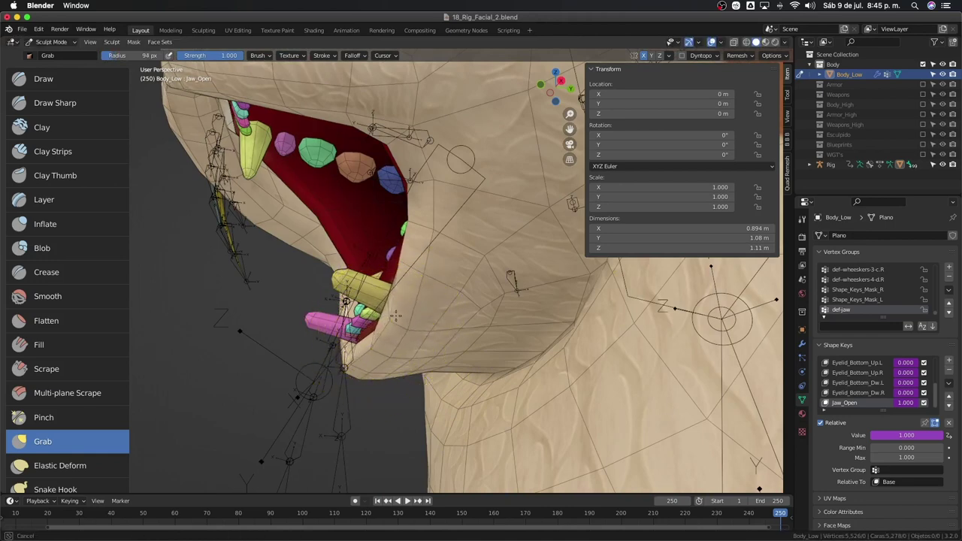
{"action": "left_click", "coordinate": [395, 315]}
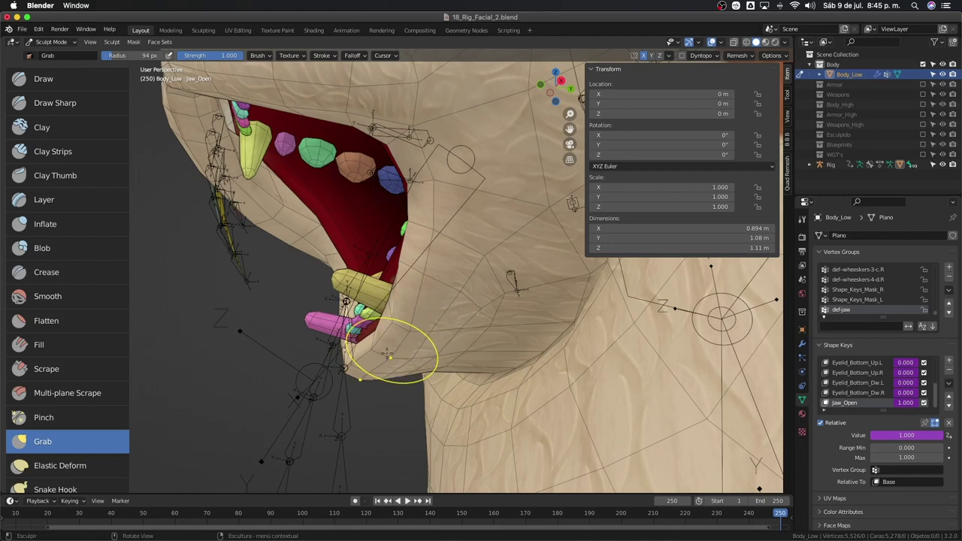
{"action": "right_click", "coordinate": [404, 343]}
{"action": "key", "text": "Escape"}
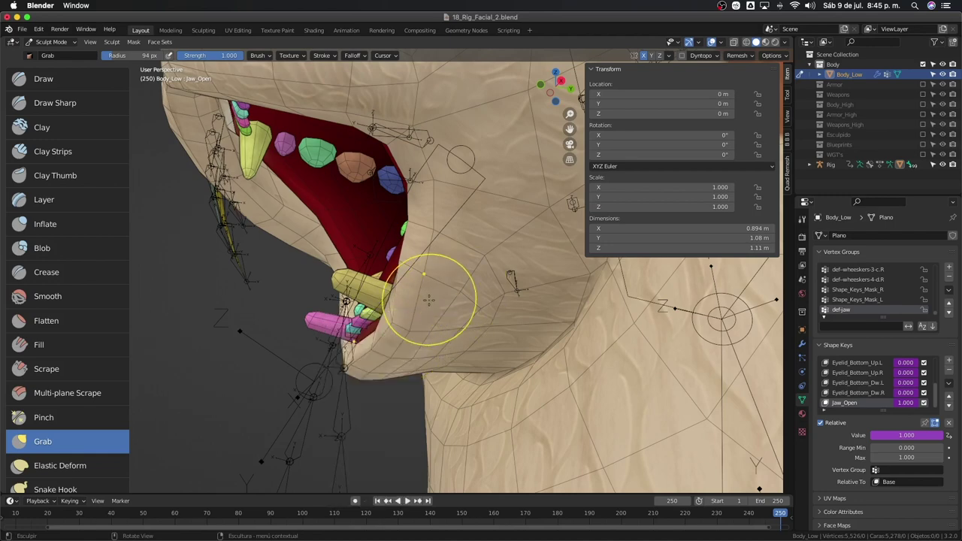
{"action": "key", "text": "q"}
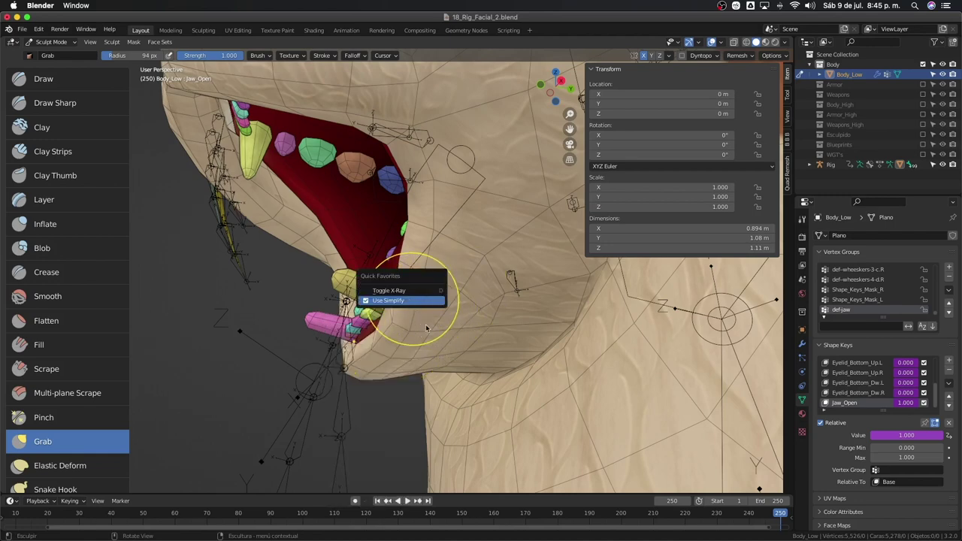
{"action": "mouse_move", "coordinate": [426, 329]}
{"action": "middle_mouse_down"}
{"action": "mouse_move", "coordinate": [425, 309]}
{"action": "mouse_move", "coordinate": [429, 351]}
{"action": "middle_mouse_up"}
{"action": "mouse_move", "coordinate": [397, 393]}
{"action": "middle_mouse_down"}
{"action": "mouse_move", "coordinate": [440, 350]}
{"action": "mouse_move", "coordinate": [445, 376]}
{"action": "mouse_move", "coordinate": [422, 362]}
{"action": "middle_mouse_up"}
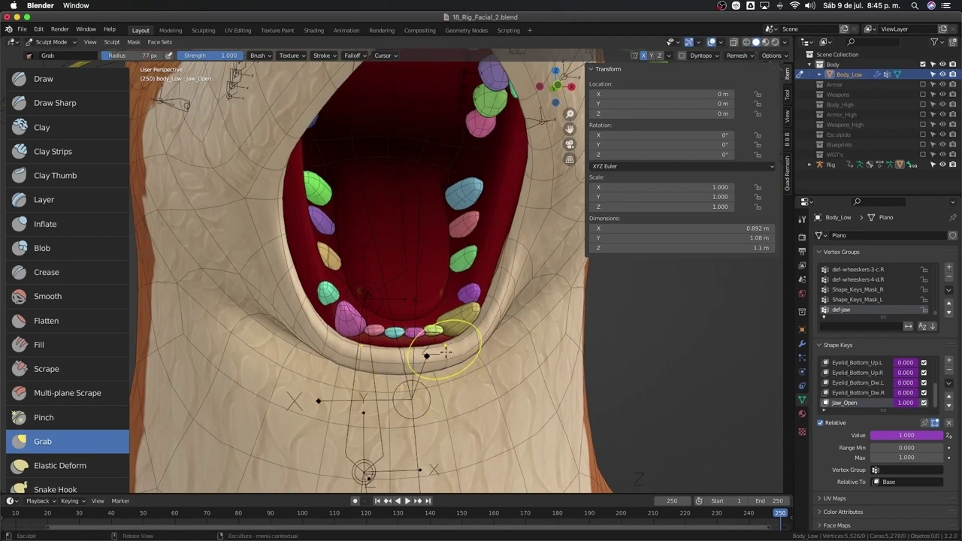
{"action": "mouse_move", "coordinate": [459, 323]}
{"action": "middle_mouse_down"}
{"action": "mouse_move", "coordinate": [429, 354]}
{"action": "mouse_move", "coordinate": [473, 356]}
{"action": "mouse_move", "coordinate": [404, 376]}
{"action": "mouse_move", "coordinate": [441, 253]}
{"action": "mouse_move", "coordinate": [456, 319]}
{"action": "mouse_move", "coordinate": [464, 299]}
{"action": "middle_mouse_up"}
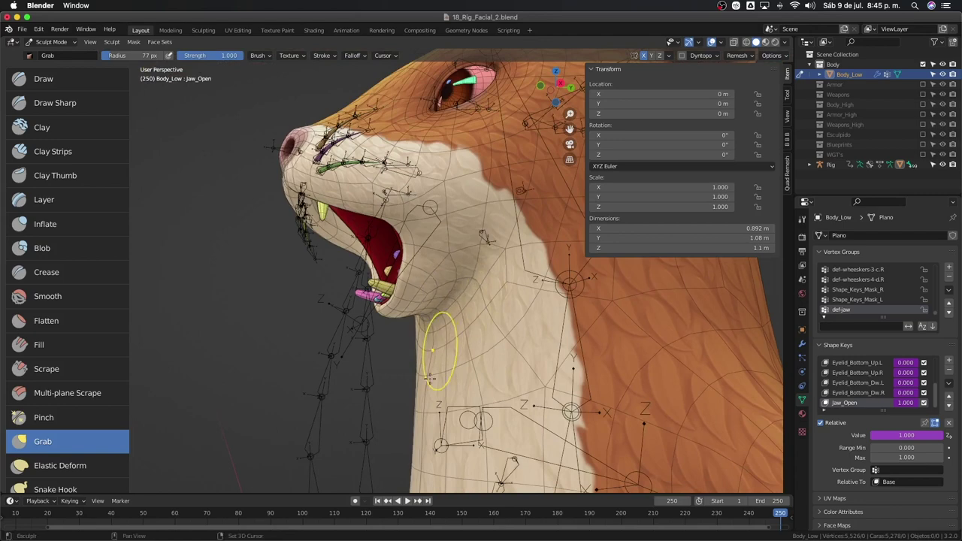
{"action": "mouse_move", "coordinate": [426, 371]}
{"action": "middle_mouse_down"}
{"action": "mouse_move", "coordinate": [482, 315]}
{"action": "mouse_move", "coordinate": [461, 311]}
{"action": "middle_mouse_up"}
{"action": "middle_click_drag", "start_coordinate": [459, 278], "coordinate": [510, 291]}
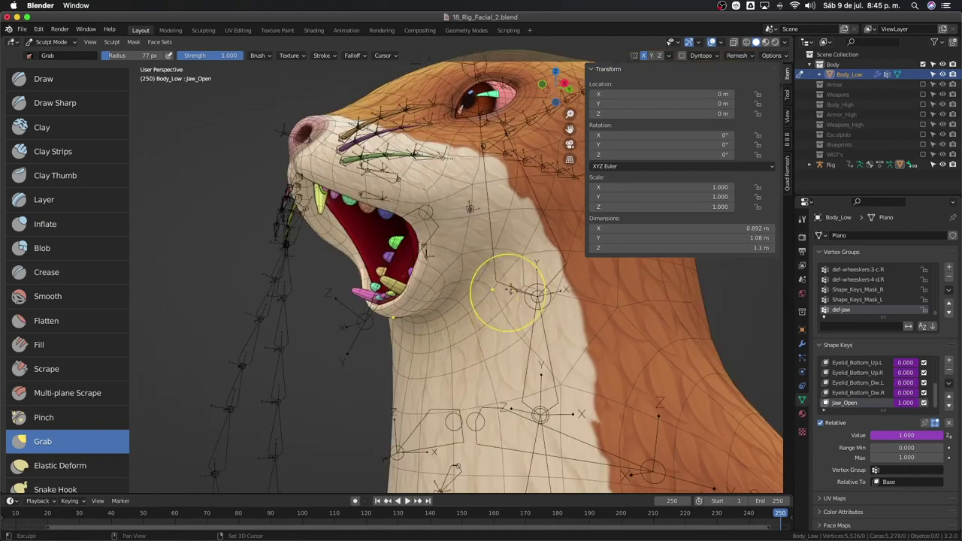
{"action": "mouse_move", "coordinate": [467, 342]}
{"action": "middle_mouse_down"}
{"action": "mouse_move", "coordinate": [429, 365]}
{"action": "mouse_move", "coordinate": [489, 336]}
{"action": "middle_mouse_up"}
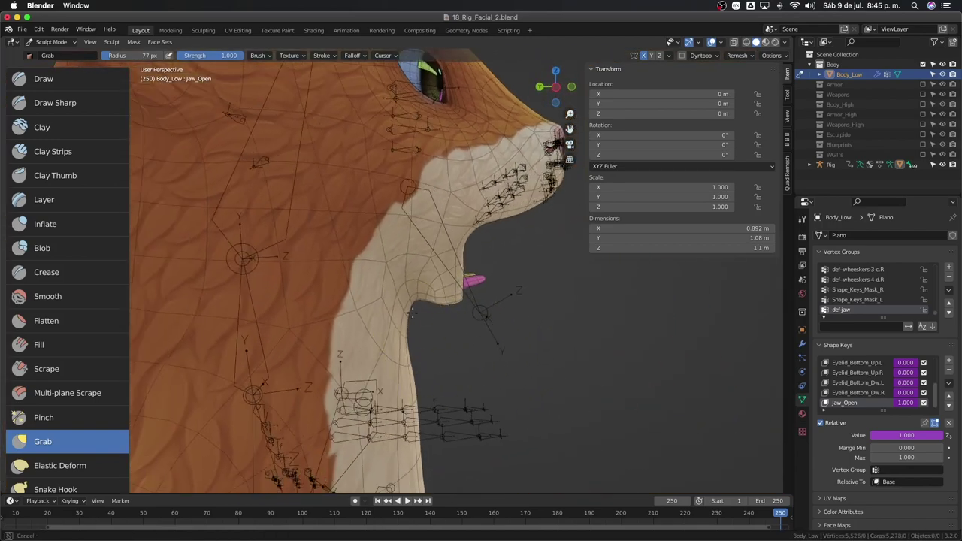
- Show the modifier stack and toggle Esqueleto off and on to compare the jaw
{"action": "left_click", "coordinate": [802, 344]}
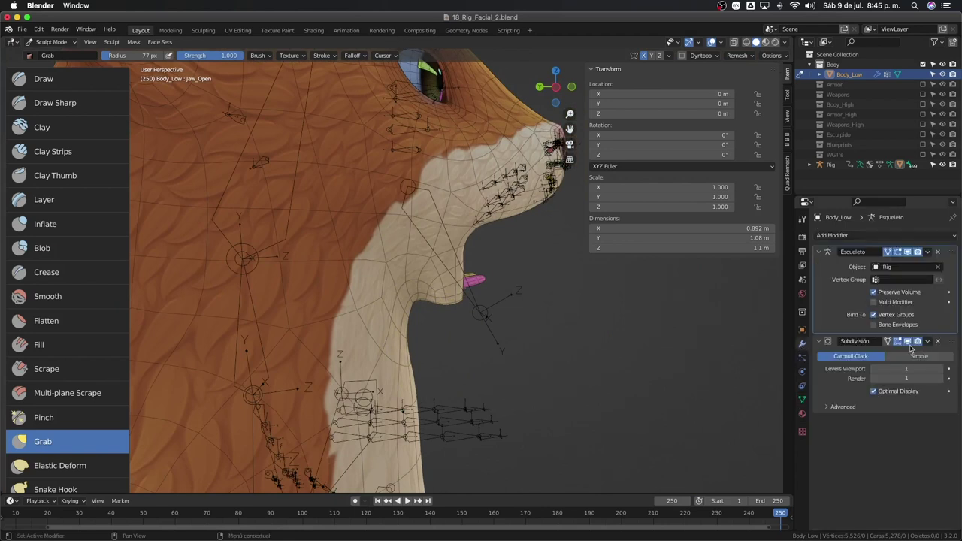
{"action": "left_click", "coordinate": [909, 252]}
{"action": "left_click", "coordinate": [909, 253]}
{"action": "left_click", "coordinate": [908, 252]}
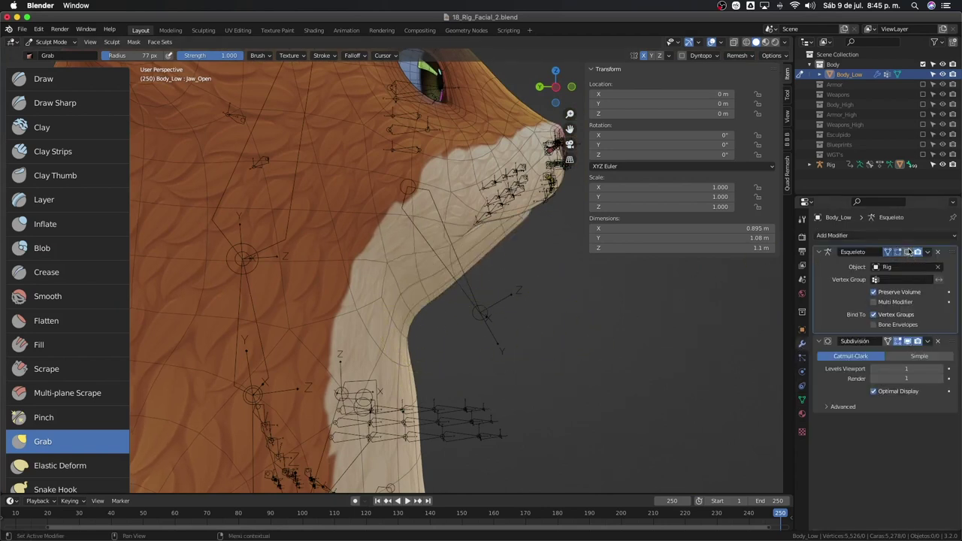
{"action": "left_click", "coordinate": [908, 253]}
{"action": "middle_click_drag", "start_coordinate": [668, 294], "coordinate": [529, 273]}
{"action": "scroll", "coordinate": [528, 273], "scroll_direction": "down", "scroll_amount": 2}
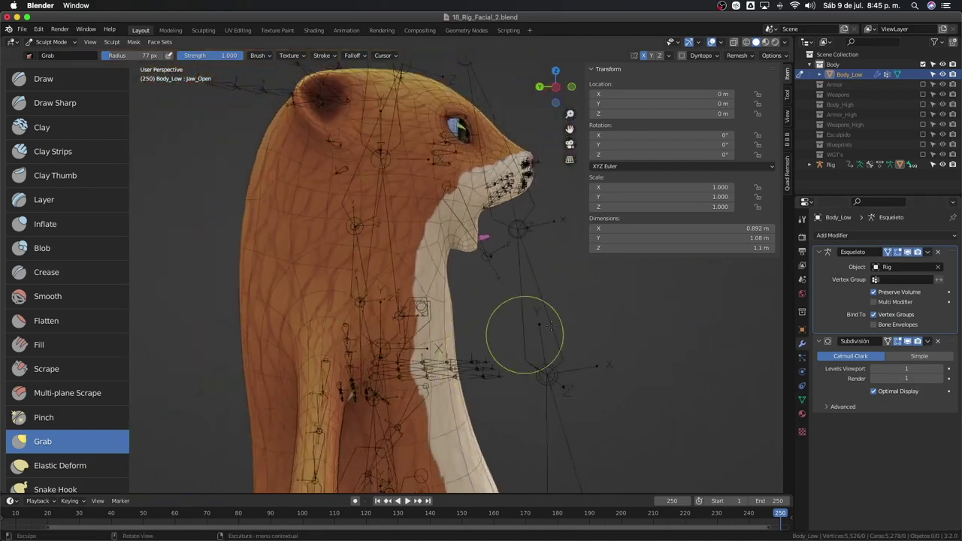
{"action": "left_click", "coordinate": [907, 253]}
{"action": "left_click", "coordinate": [908, 253]}
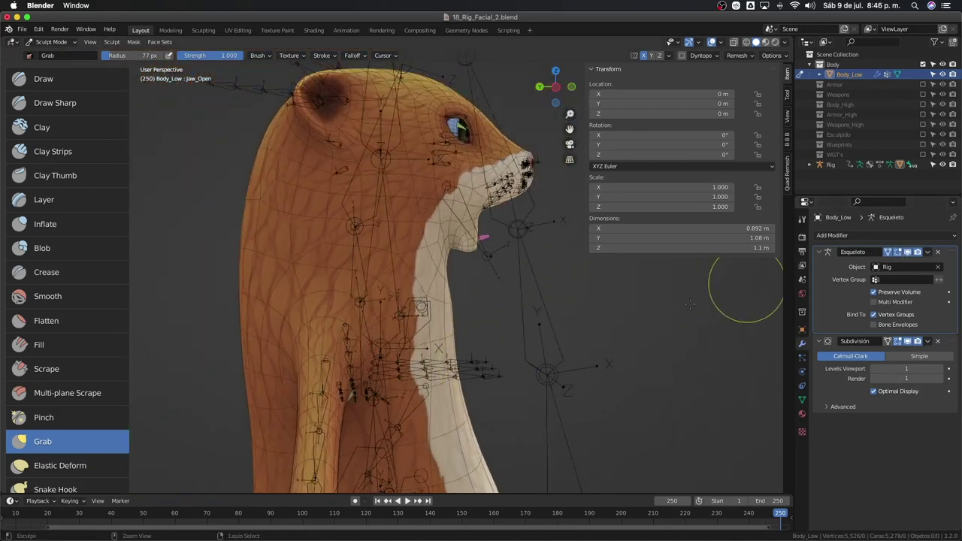
- Grab-sculpt the throat skin under the jaw, checking it with Esqueleto off and on
{"action": "middle_click_drag", "start_coordinate": [539, 366], "coordinate": [470, 268], "text": "ctrl"}
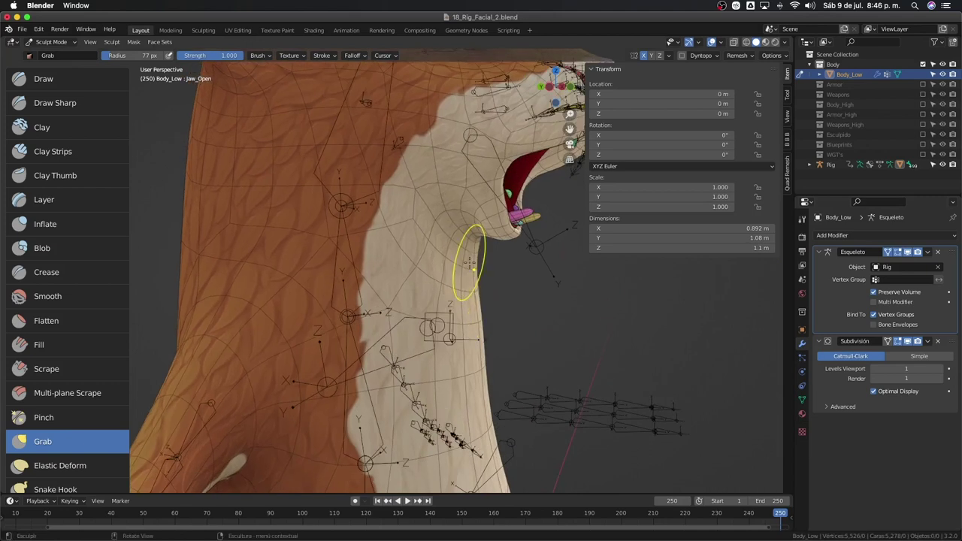
{"action": "left_click_drag", "start_coordinate": [470, 239], "coordinate": [445, 263]}
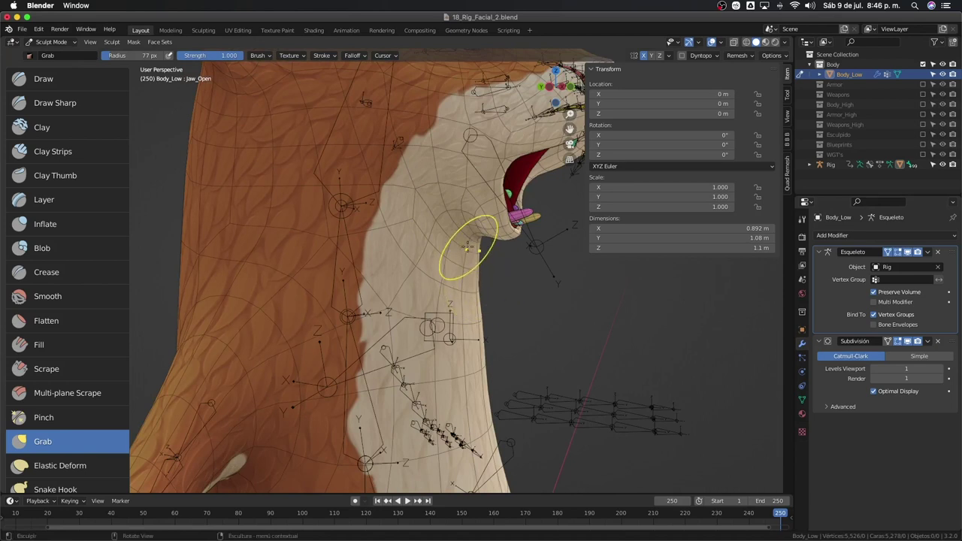
{"action": "left_click", "coordinate": [909, 252]}
{"action": "left_click", "coordinate": [908, 252]}
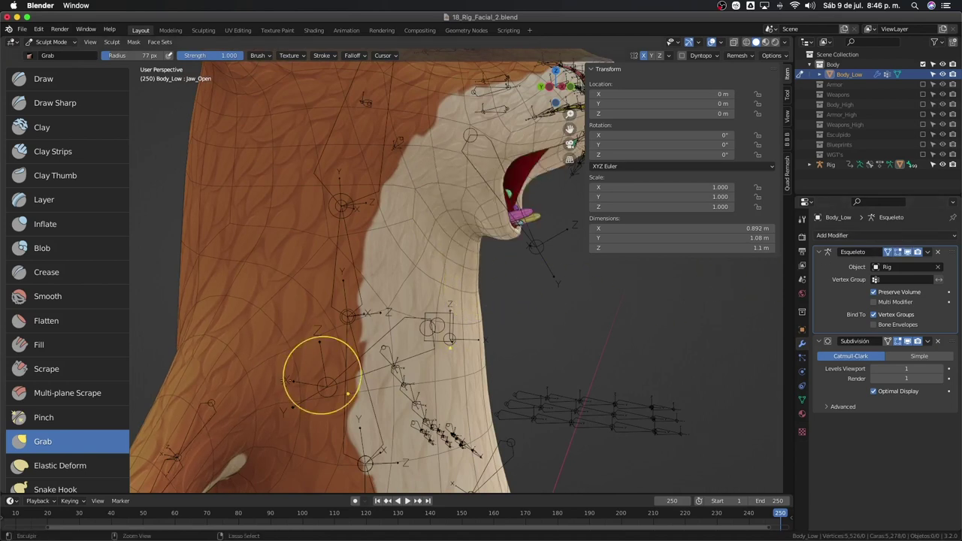
{"action": "left_click", "coordinate": [908, 253]}
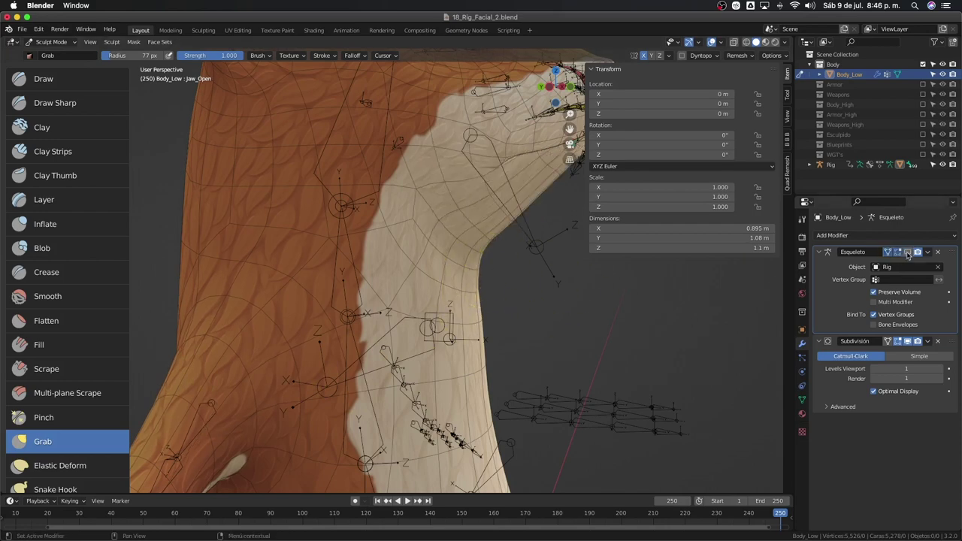
{"action": "left_click", "coordinate": [908, 252]}
{"action": "middle_click_drag", "start_coordinate": [476, 278], "coordinate": [475, 292]}
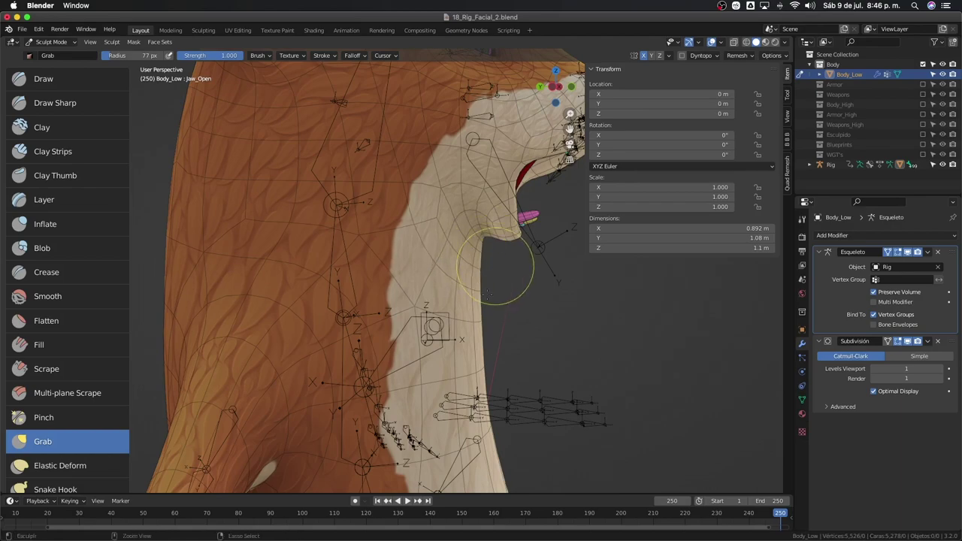
{"action": "scroll", "coordinate": [489, 293], "scroll_direction": "down", "scroll_amount": 5}
{"action": "middle_click_drag", "start_coordinate": [489, 293], "coordinate": [482, 301]}
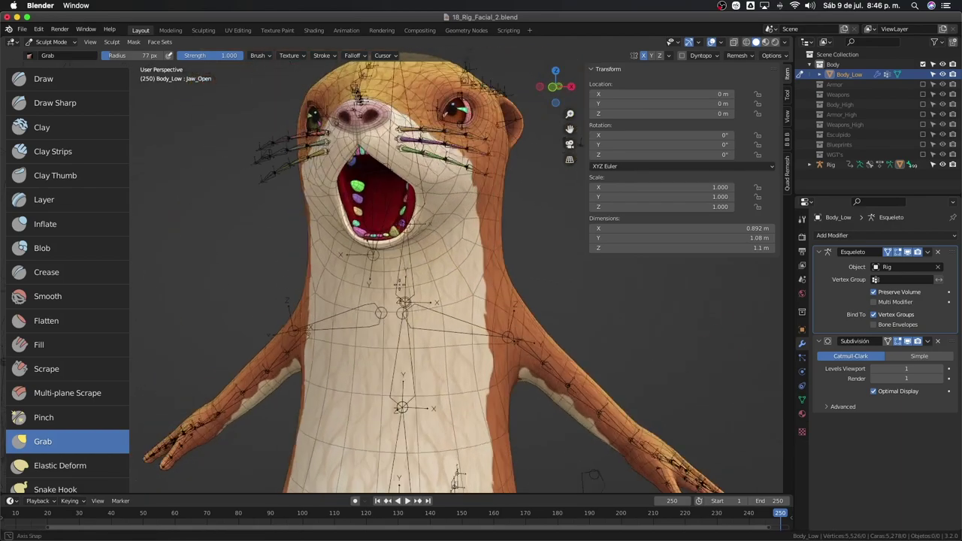
- Inspect the open mouth from several angles and toggle scene simplification via quick favourites
{"action": "middle_click_drag", "start_coordinate": [419, 230], "coordinate": [451, 226]}
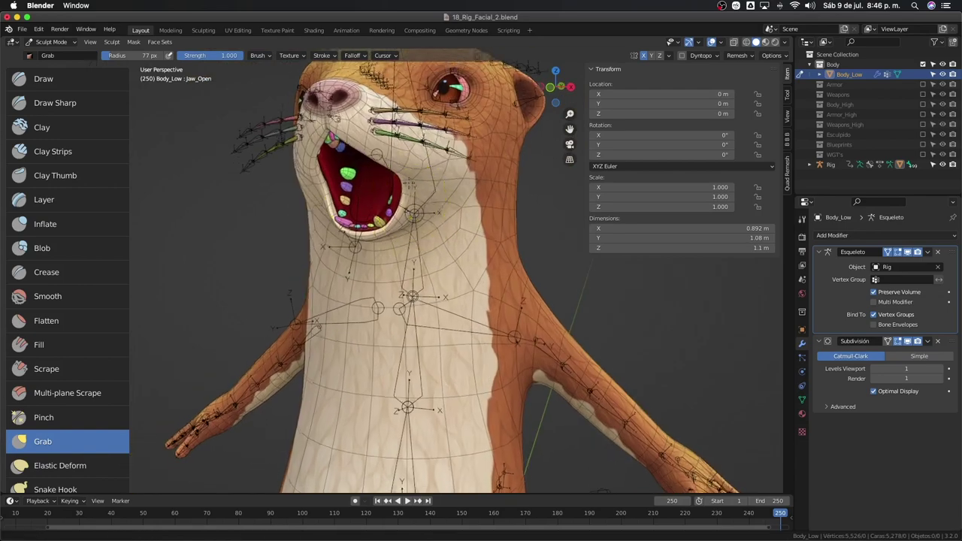
{"action": "mouse_move", "coordinate": [412, 185]}
{"action": "middle_mouse_down"}
{"action": "mouse_move", "coordinate": [416, 253]}
{"action": "mouse_move", "coordinate": [372, 235]}
{"action": "mouse_move", "coordinate": [489, 189]}
{"action": "mouse_move", "coordinate": [511, 234]}
{"action": "mouse_move", "coordinate": [464, 291]}
{"action": "middle_mouse_up"}
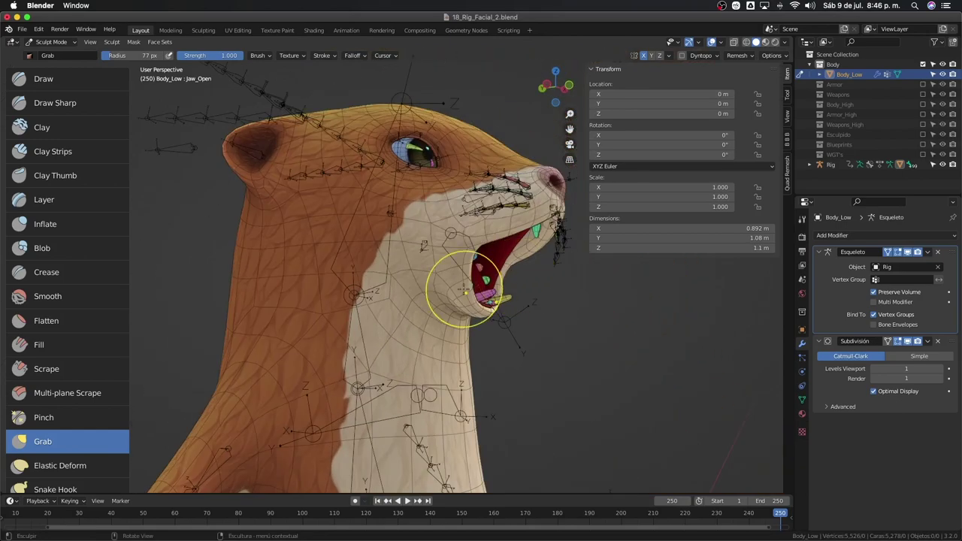
{"action": "scroll", "coordinate": [469, 276], "scroll_direction": "up", "scroll_amount": 3}
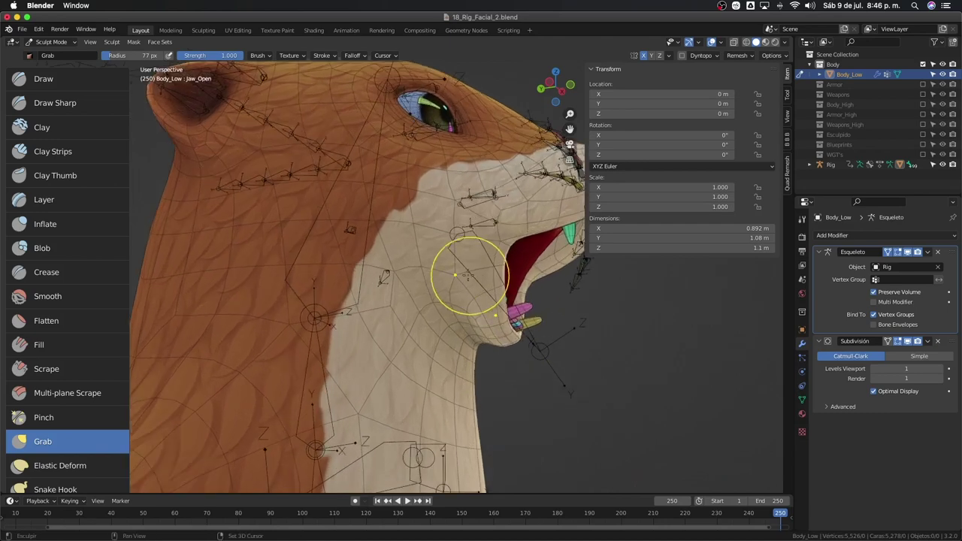
{"action": "scroll", "coordinate": [476, 290], "scroll_direction": "down", "scroll_amount": 3}
{"action": "mouse_move", "coordinate": [526, 290]}
{"action": "middle_mouse_down"}
{"action": "mouse_move", "coordinate": [490, 355]}
{"action": "mouse_move", "coordinate": [487, 338]}
{"action": "middle_mouse_up"}
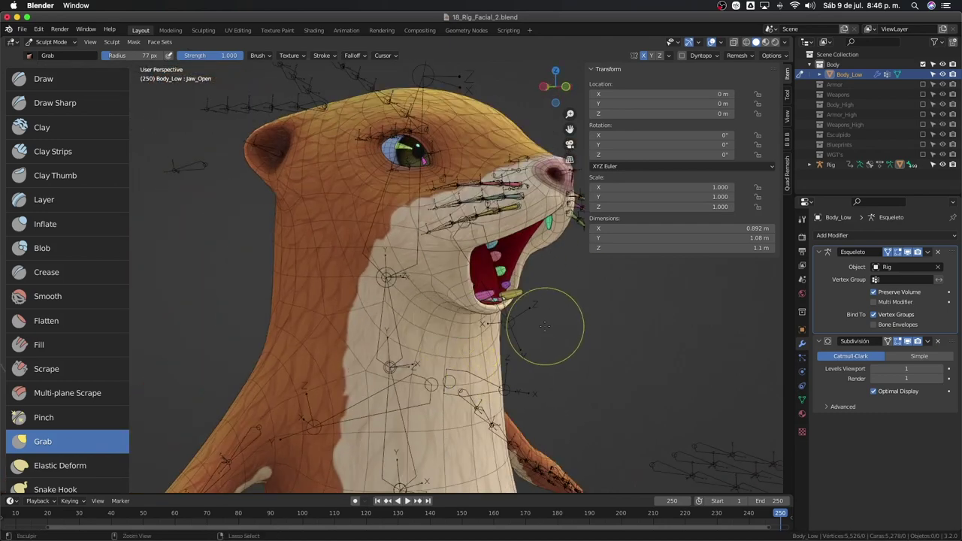
{"action": "mouse_move", "coordinate": [546, 326]}
{"action": "middle_mouse_down"}
{"action": "mouse_move", "coordinate": [526, 311]}
{"action": "mouse_move", "coordinate": [462, 333]}
{"action": "mouse_move", "coordinate": [460, 315]}
{"action": "middle_mouse_up"}
{"action": "key", "text": "q"}
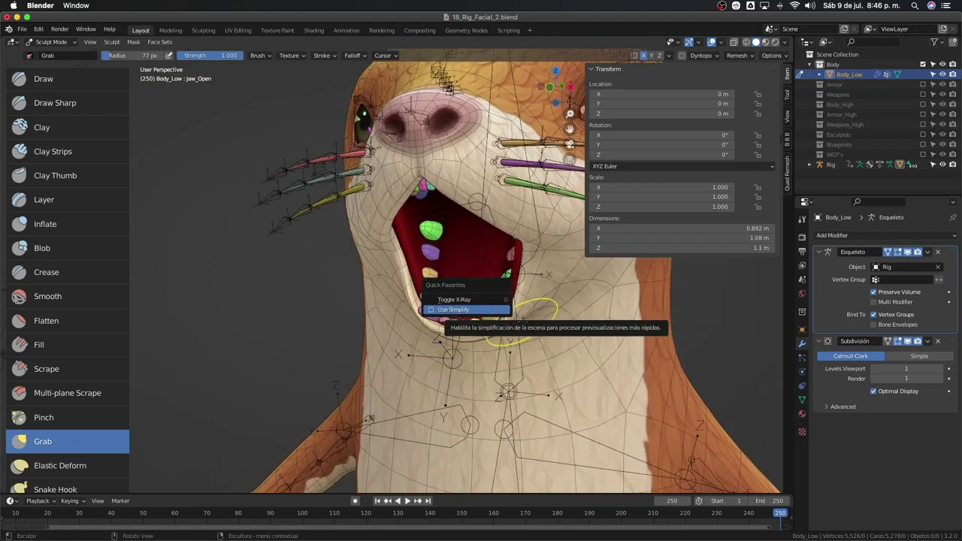
{"action": "left_click", "coordinate": [434, 309]}
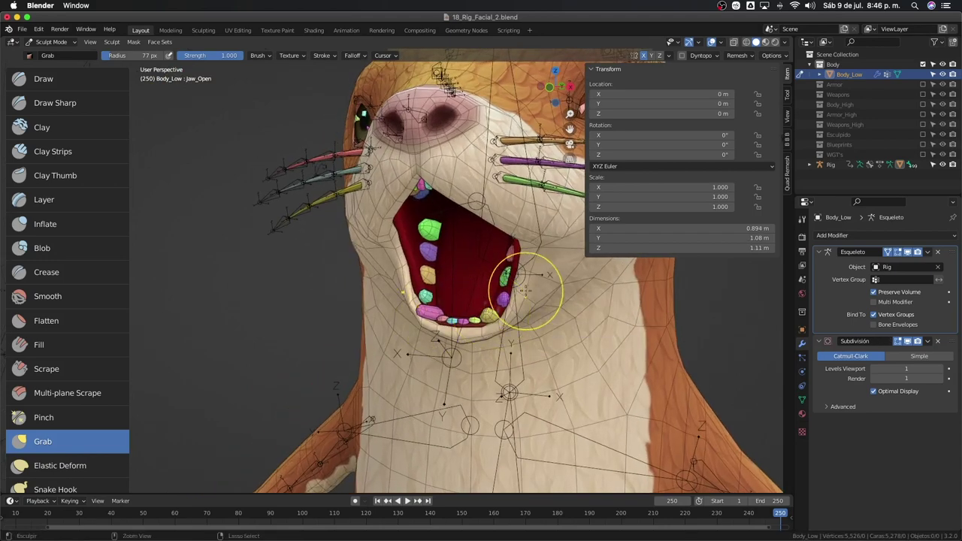
- Shrink the Grab brush to 48 px and examine the lip rim from low angles
{"action": "mouse_move", "coordinate": [527, 311]}
{"action": "middle_mouse_down"}
{"action": "mouse_move", "coordinate": [490, 297]}
{"action": "mouse_move", "coordinate": [419, 225]}
{"action": "mouse_move", "coordinate": [436, 265]}
{"action": "mouse_move", "coordinate": [430, 276]}
{"action": "mouse_move", "coordinate": [527, 269]}
{"action": "middle_mouse_up"}
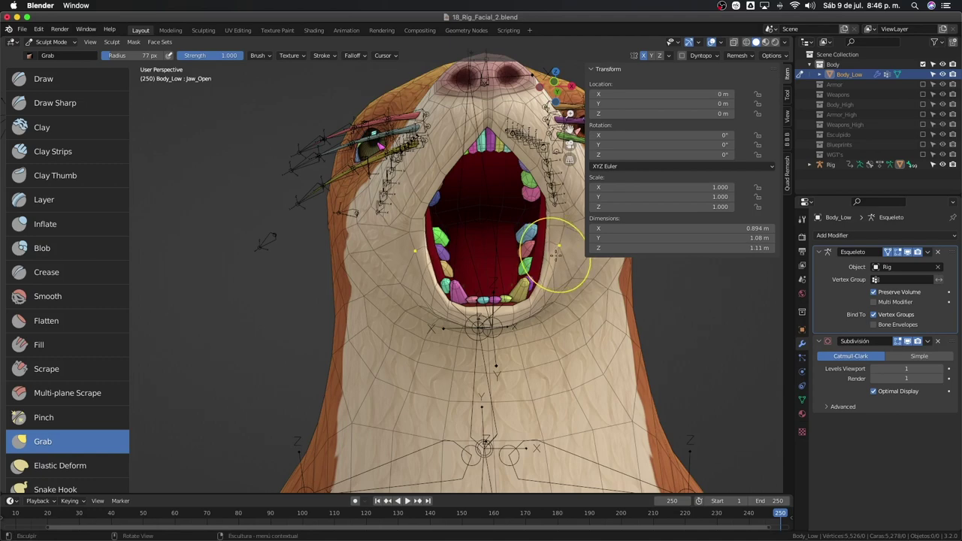
{"action": "key", "text": "f"}
{"action": "left_click", "coordinate": [539, 279]}
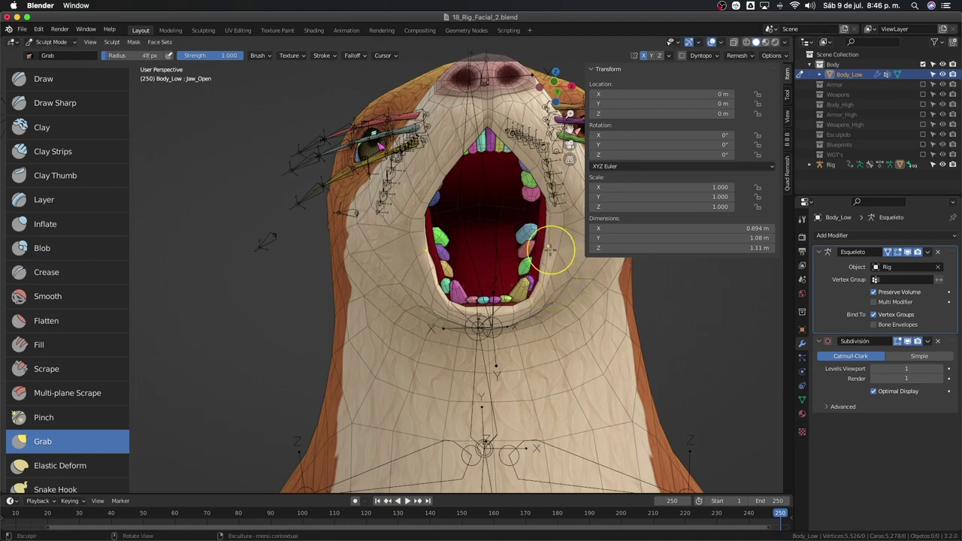
{"action": "mouse_move", "coordinate": [562, 264]}
{"action": "middle_mouse_down"}
{"action": "mouse_move", "coordinate": [527, 306]}
{"action": "mouse_move", "coordinate": [547, 295]}
{"action": "middle_mouse_up"}
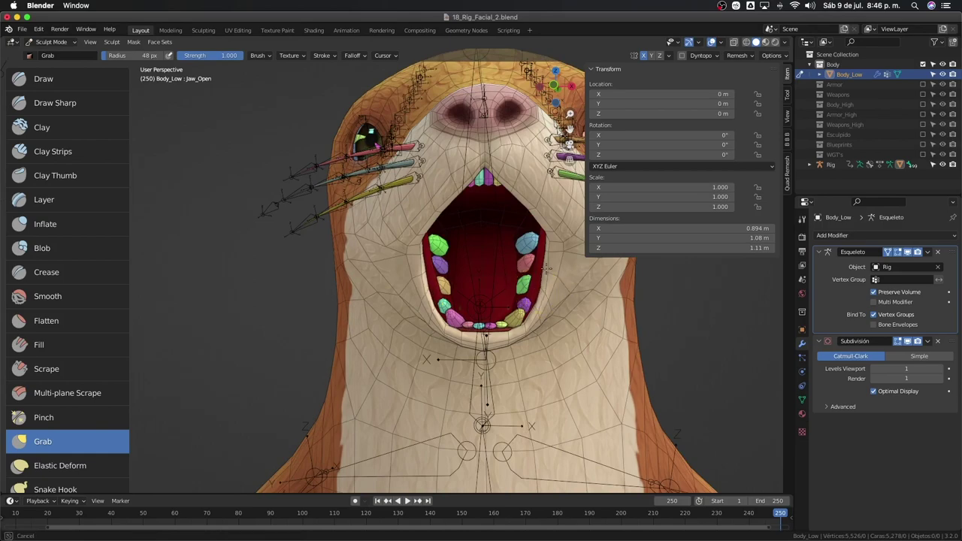
{"action": "mouse_move", "coordinate": [555, 256]}
{"action": "middle_mouse_down"}
{"action": "mouse_move", "coordinate": [407, 310]}
{"action": "mouse_move", "coordinate": [540, 260]}
{"action": "middle_mouse_up"}
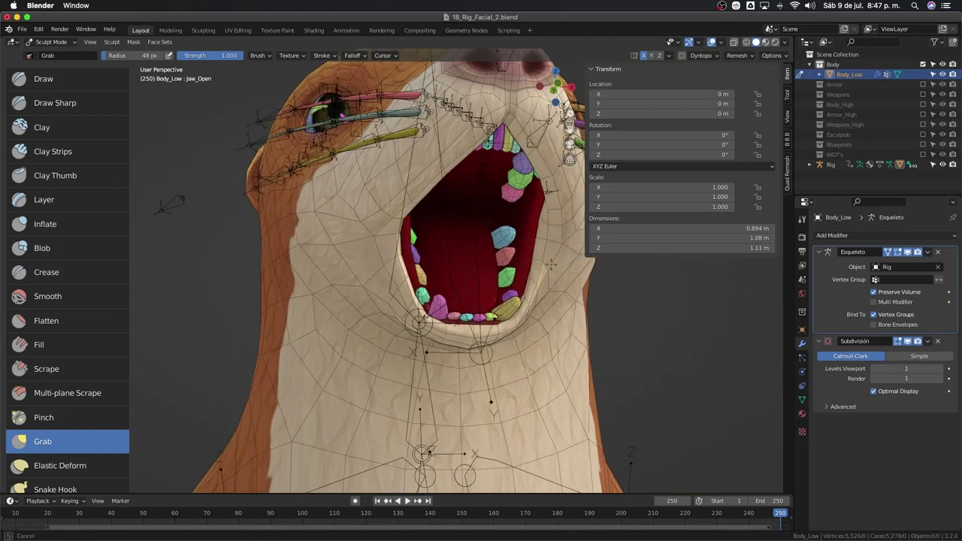
{"action": "middle_click_drag", "start_coordinate": [541, 286], "coordinate": [503, 263]}
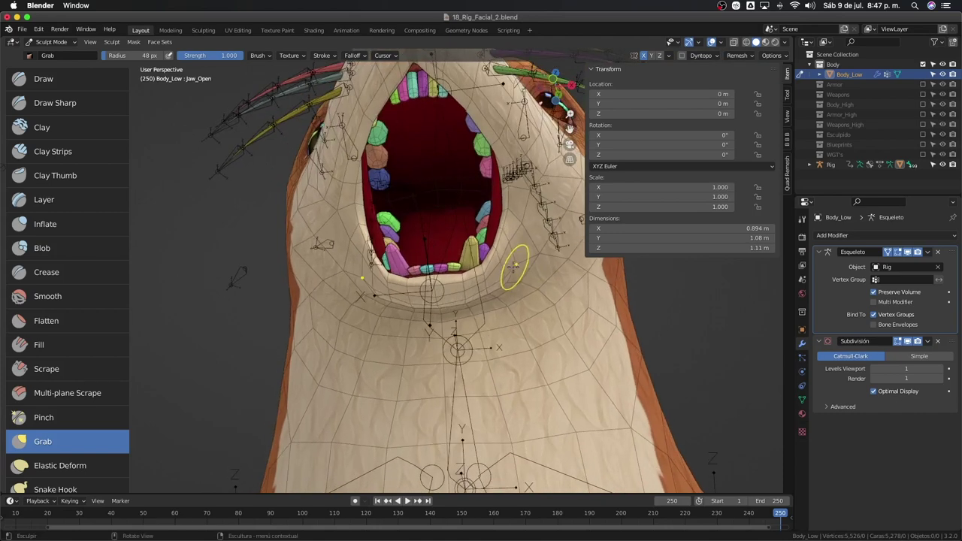
- Inflate the otter's lower lip with a mirrored Inflate brush stroke
{"action": "key", "text": "i"}
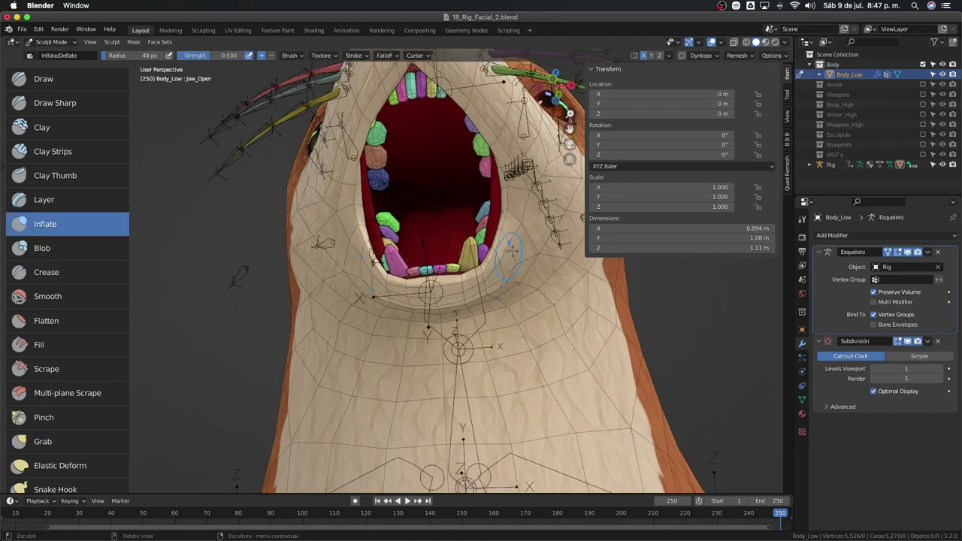
{"action": "mouse_move", "coordinate": [489, 269]}
{"action": "middle_mouse_down"}
{"action": "mouse_move", "coordinate": [514, 295]}
{"action": "mouse_move", "coordinate": [498, 295]}
{"action": "middle_mouse_up"}
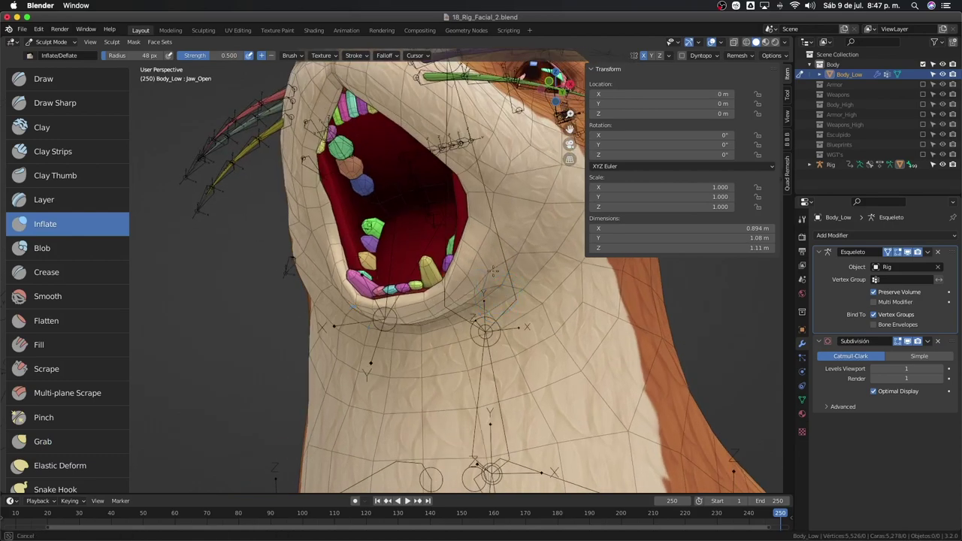
{"action": "left_click_drag", "start_coordinate": [472, 285], "coordinate": [461, 287]}
{"action": "mouse_move", "coordinate": [449, 303]}
{"action": "middle_mouse_down"}
{"action": "mouse_move", "coordinate": [472, 279]}
{"action": "mouse_move", "coordinate": [447, 220]}
{"action": "mouse_move", "coordinate": [423, 200]}
{"action": "middle_mouse_up"}
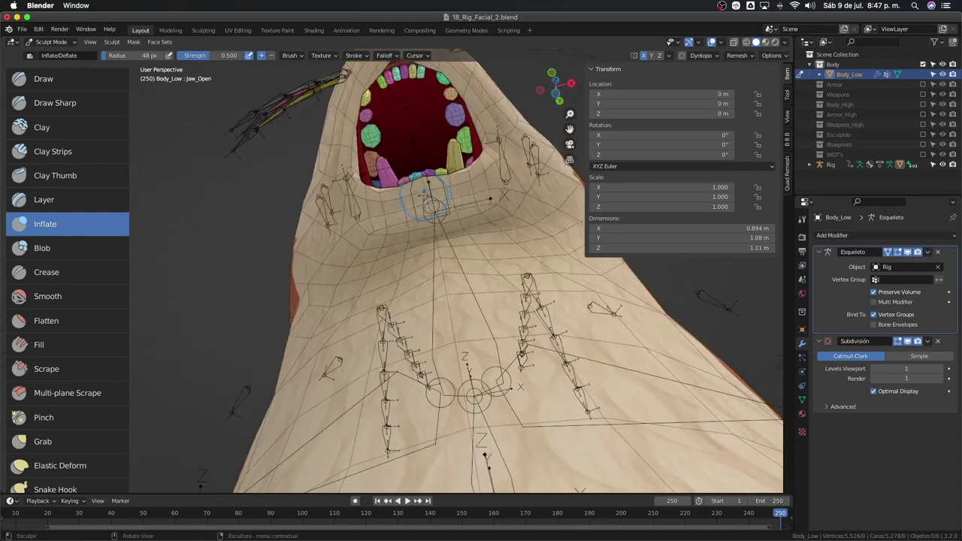
- Return to the Grab brush and shrink its radius to 22 px
{"action": "key", "text": "g"}
{"action": "mouse_move", "coordinate": [423, 198]}
{"action": "left_mouse_down"}
{"action": "mouse_move", "coordinate": [433, 207]}
{"action": "mouse_move", "coordinate": [418, 189]}
{"action": "left_mouse_up"}
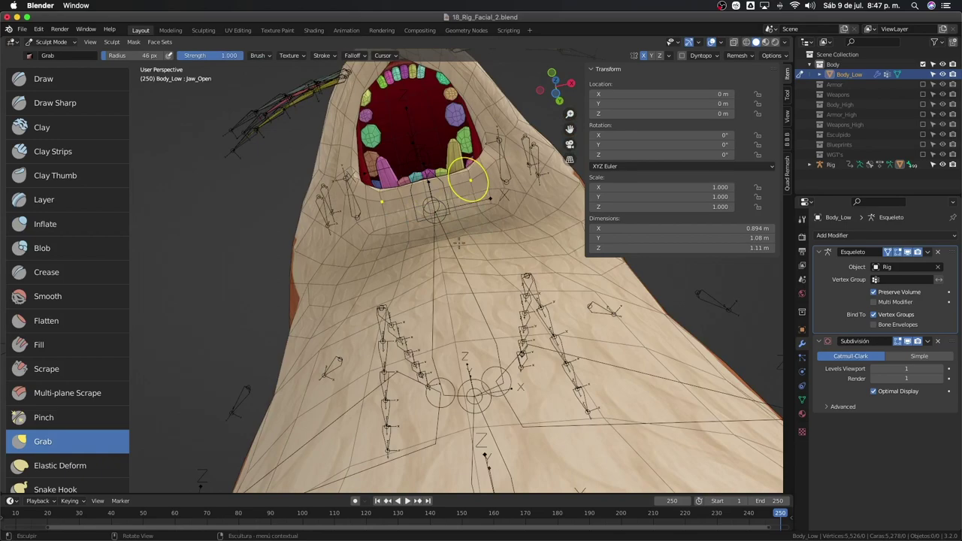
{"action": "mouse_move", "coordinate": [470, 181]}
{"action": "middle_mouse_down"}
{"action": "mouse_move", "coordinate": [530, 304]}
{"action": "mouse_move", "coordinate": [425, 248]}
{"action": "middle_mouse_up"}
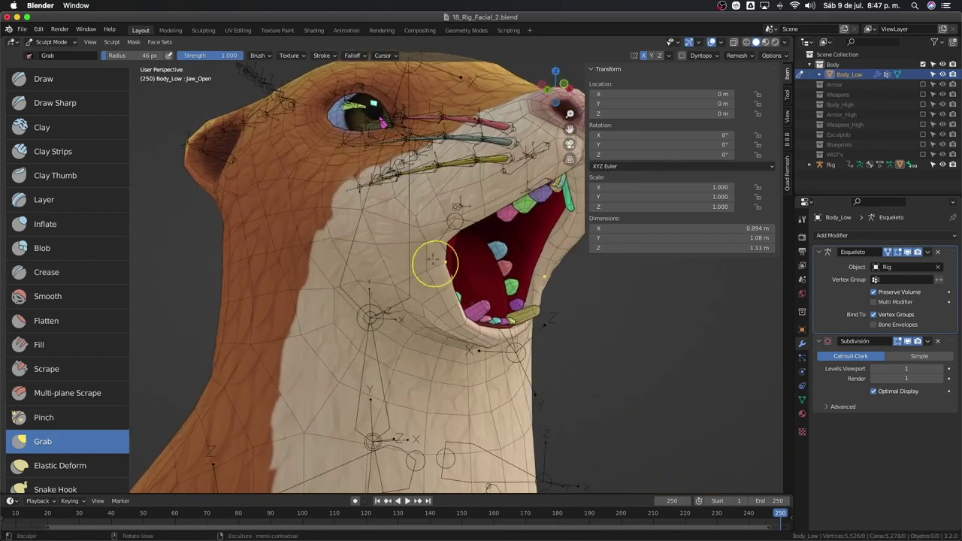
{"action": "key", "text": "f"}
{"action": "left_click", "coordinate": [416, 250]}
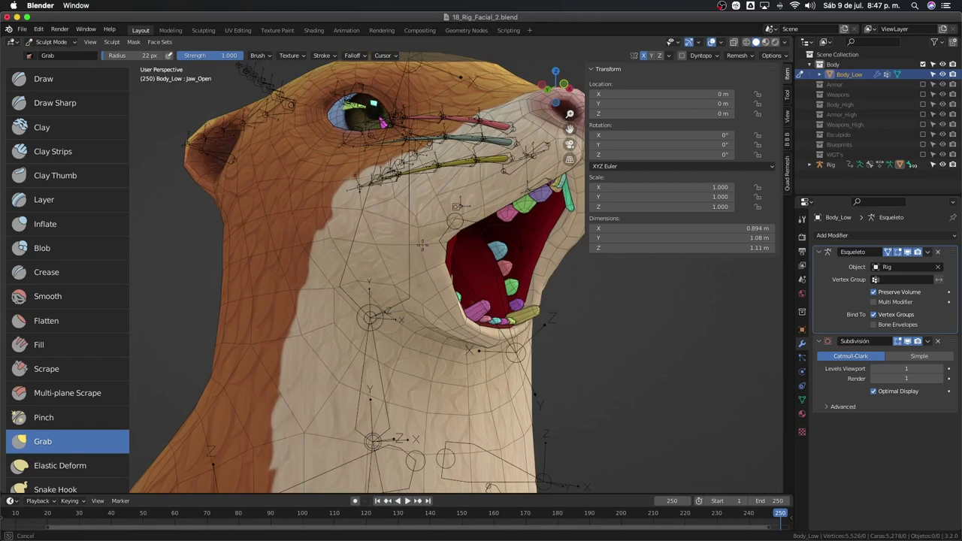
{"action": "mouse_move", "coordinate": [456, 264]}
{"action": "middle_mouse_down"}
{"action": "mouse_move", "coordinate": [469, 334]}
{"action": "mouse_move", "coordinate": [481, 331]}
{"action": "middle_mouse_up"}
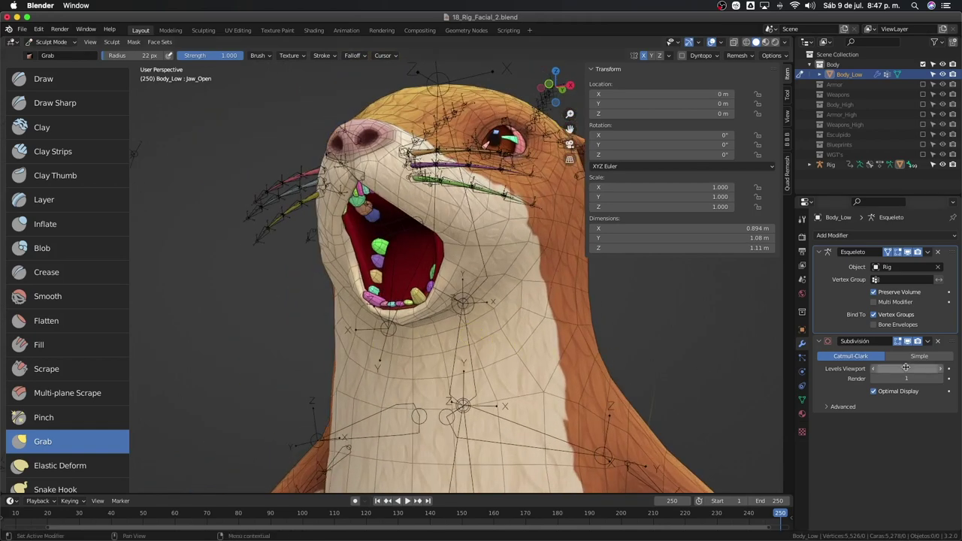
- Put the Rig armature in Pose Mode and rotate the def-jaw bone around X
{"action": "key", "text": "ctrl+Tab"}
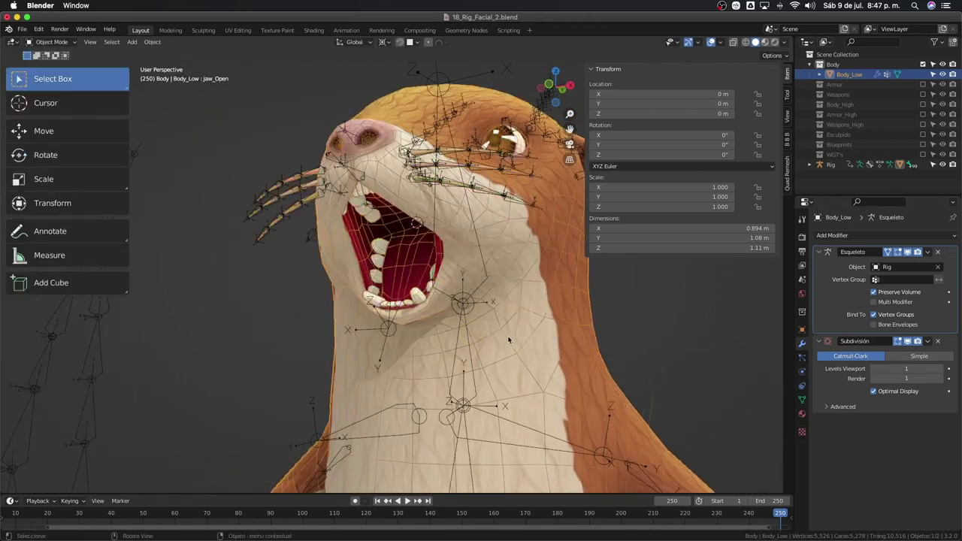
{"action": "middle_click_drag", "start_coordinate": [777, 378], "coordinate": [348, 330]}
{"action": "left_click", "coordinate": [337, 323]}
{"action": "key", "text": "ctrl+Tab"}
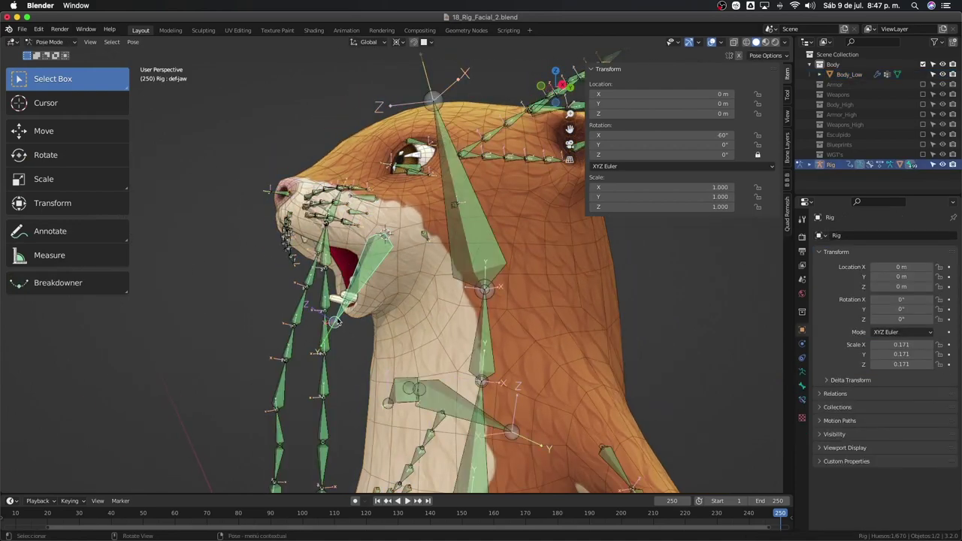
{"action": "key", "text": "r"}
{"action": "key", "text": "x"}
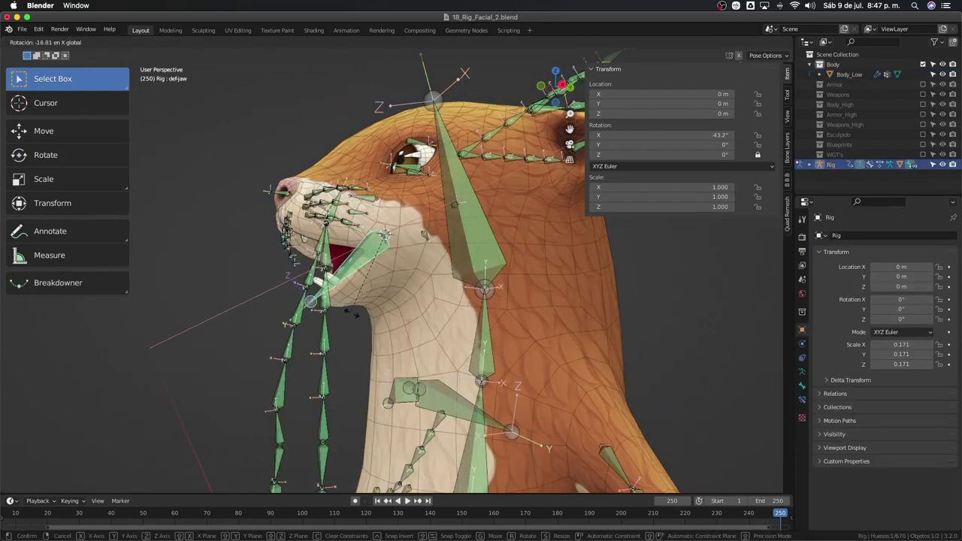
{"action": "left_click", "coordinate": [388, 343]}
- Toggle scene simplification and briefly view the rig in wireframe before returning to textured shading
{"action": "mouse_move", "coordinate": [388, 343]}
{"action": "middle_mouse_down"}
{"action": "mouse_move", "coordinate": [414, 324]}
{"action": "mouse_move", "coordinate": [371, 305]}
{"action": "middle_mouse_up"}
{"action": "key", "text": "q"}
{"action": "left_click", "coordinate": [402, 326]}
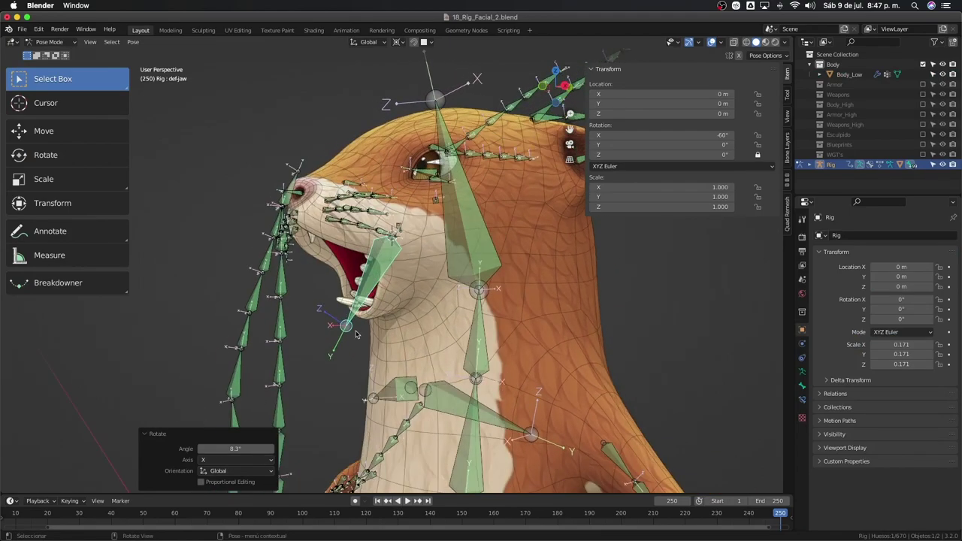
{"action": "key", "text": "z"}
{"action": "key", "text": "4"}
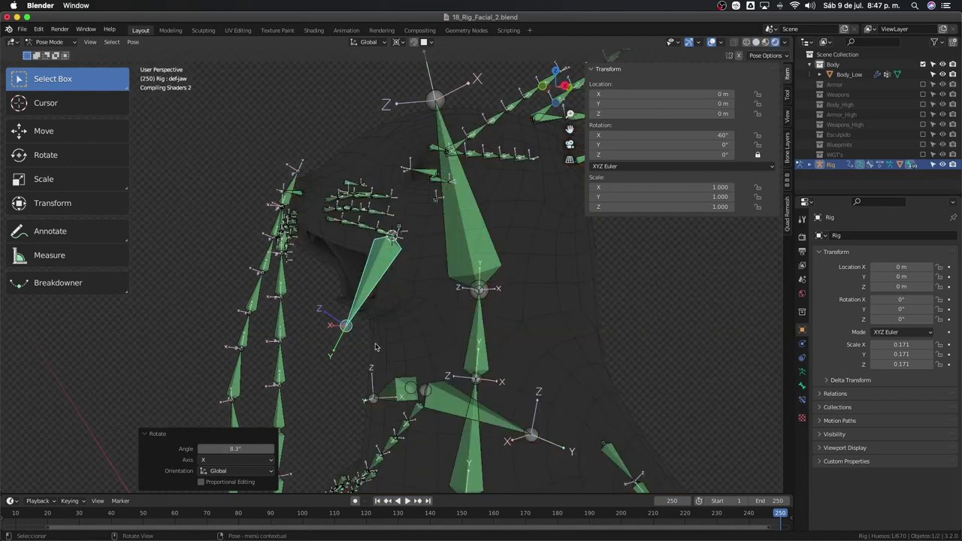
{"action": "right_click", "coordinate": [401, 330]}
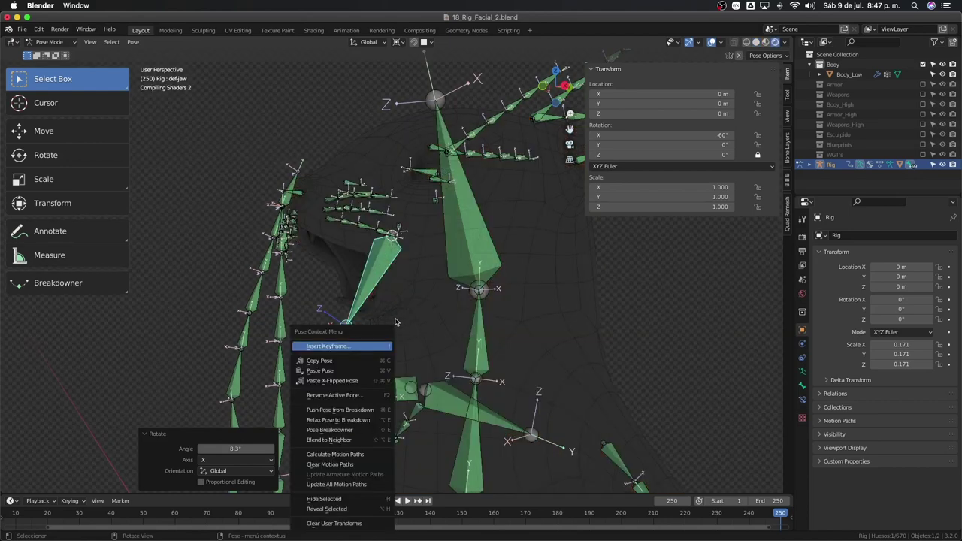
{"action": "key", "text": "Escape"}
{"action": "key", "text": "z"}
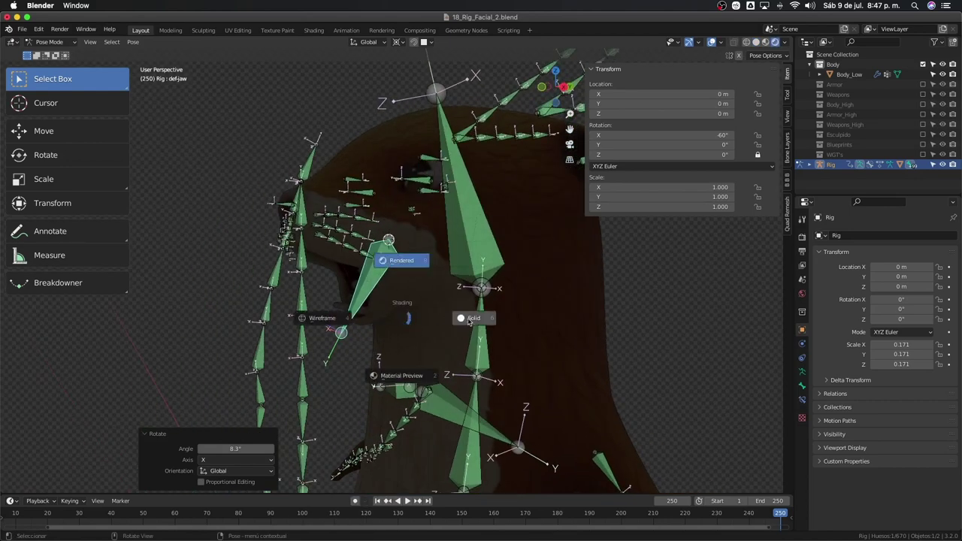
{"action": "left_click", "coordinate": [472, 324]}
- Rotate the def-jaw bone open, then adjust it further around X
{"action": "key", "text": "r"}
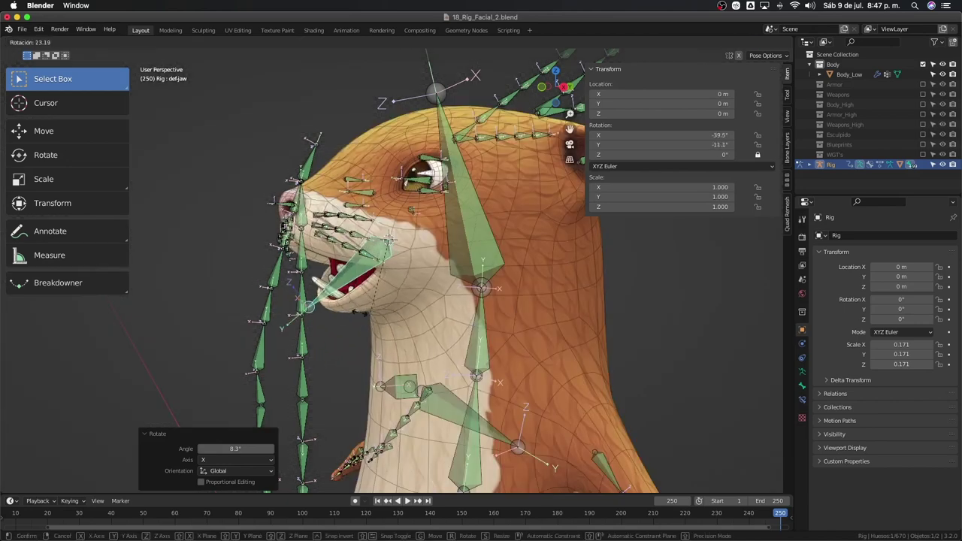
{"action": "left_click", "coordinate": [443, 373]}
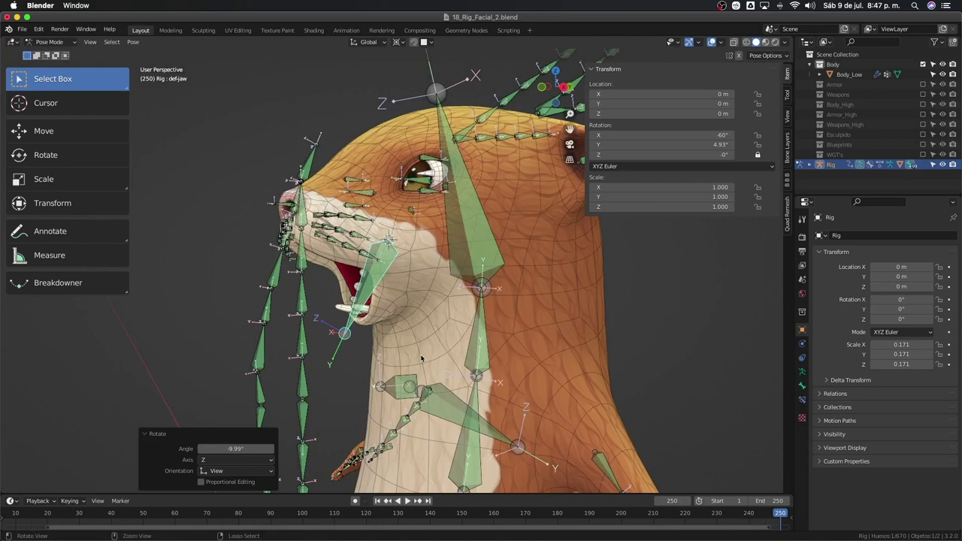
{"action": "middle_click_drag", "start_coordinate": [399, 322], "coordinate": [578, 242]}
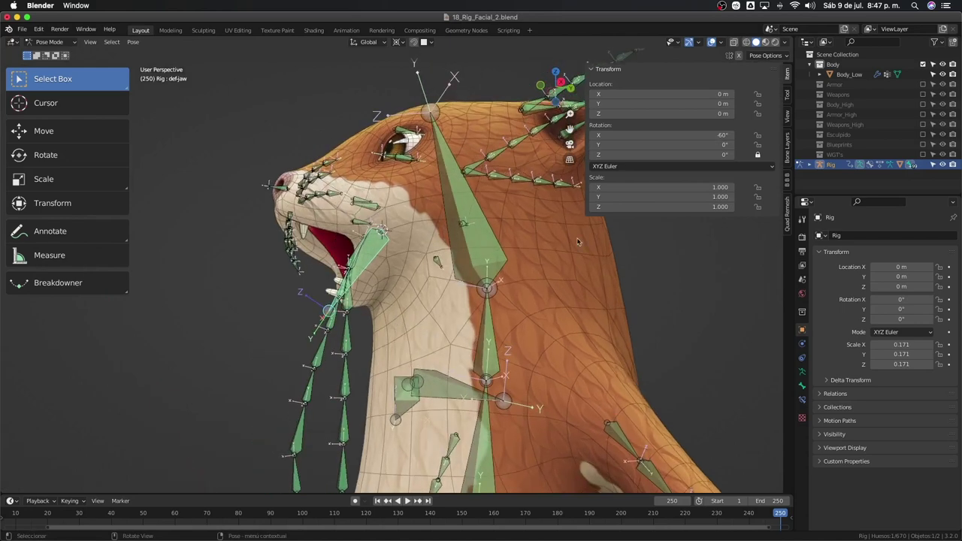
{"action": "middle_click_drag", "start_coordinate": [488, 303], "coordinate": [421, 368]}
{"action": "key", "text": "r"}
{"action": "key", "text": "x"}
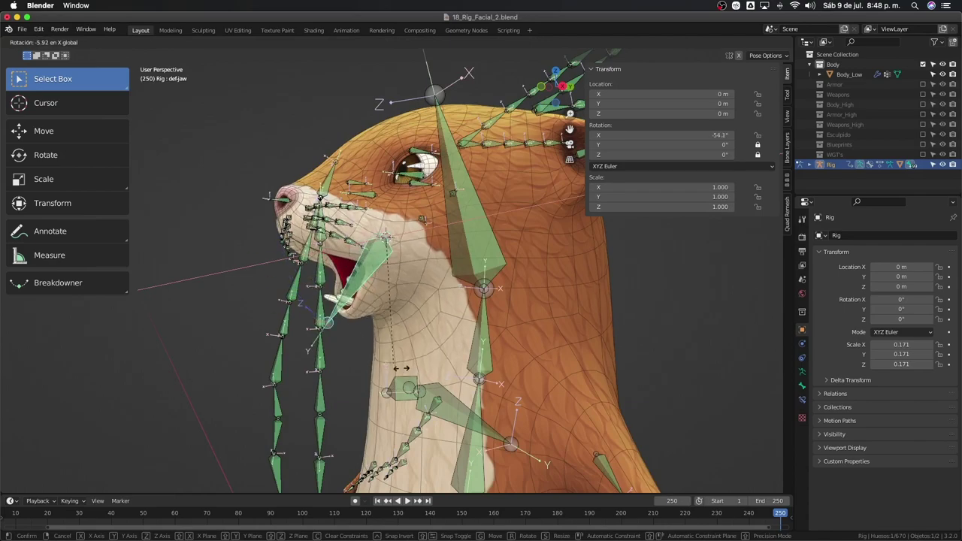
{"action": "left_click", "coordinate": [414, 378]}
{"action": "middle_click_drag", "start_coordinate": [415, 377], "coordinate": [417, 371]}
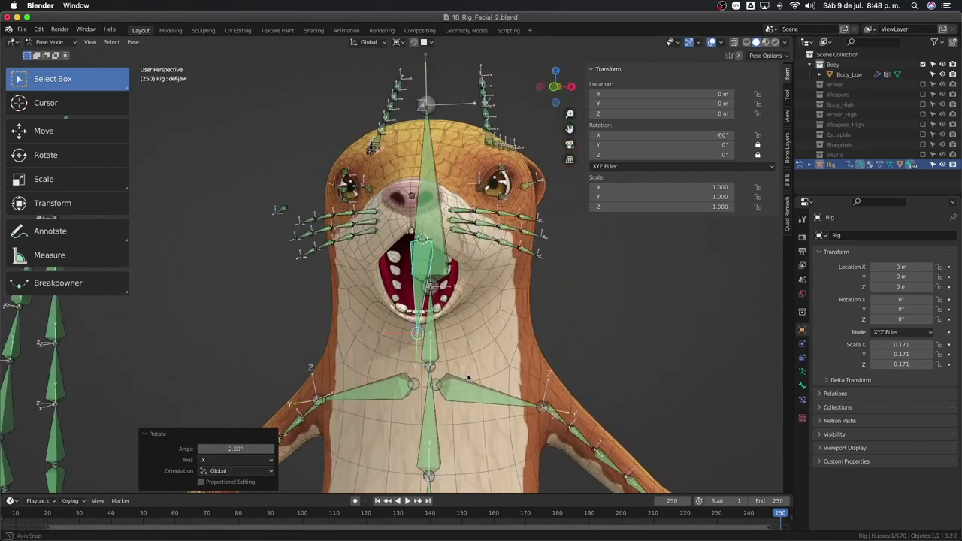
- Try trackball, Z and Y jaw rotations, cancelling each and leaving the jaw closed
{"action": "key", "text": "r"}
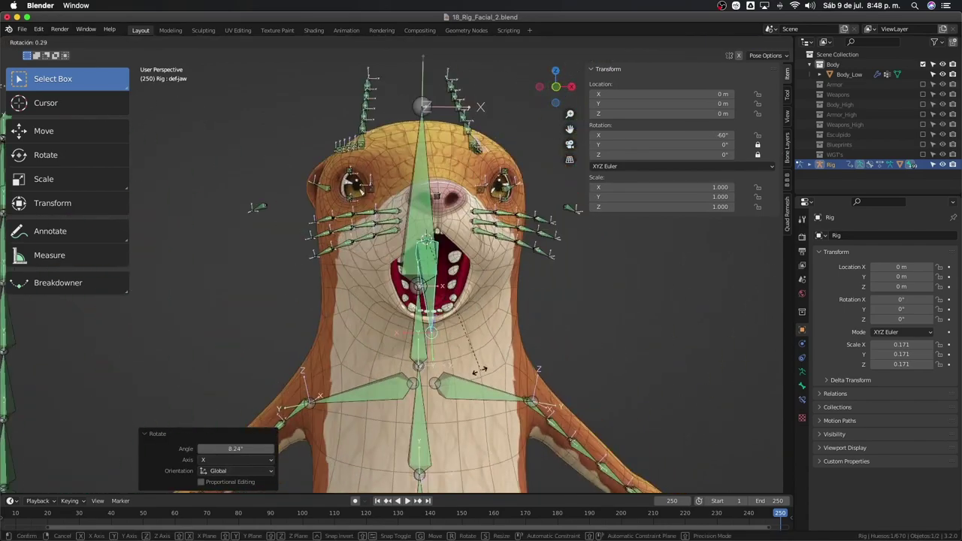
{"action": "key", "text": "r"}
{"action": "right_click", "coordinate": [449, 373]}
{"action": "middle_click_drag", "start_coordinate": [450, 374], "coordinate": [481, 354]}
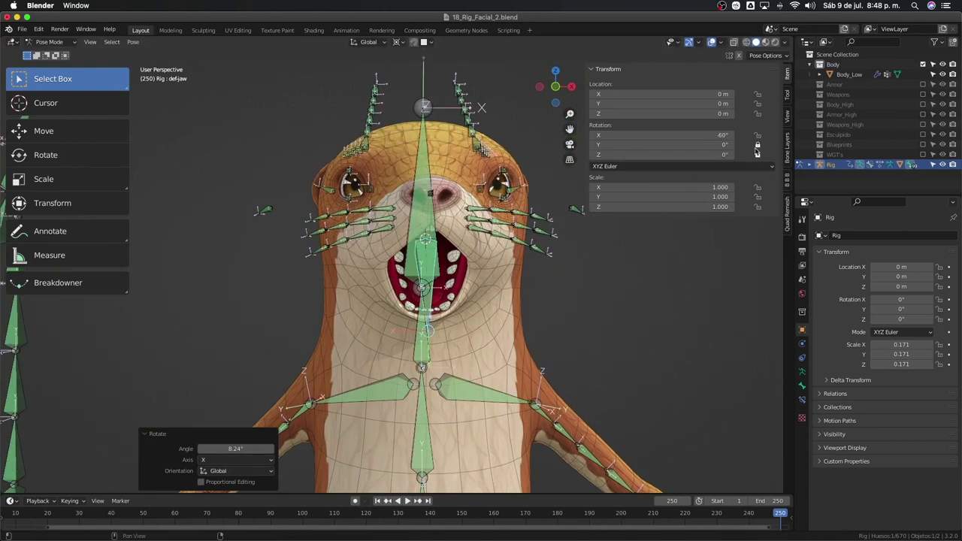
{"action": "key", "text": "r"}
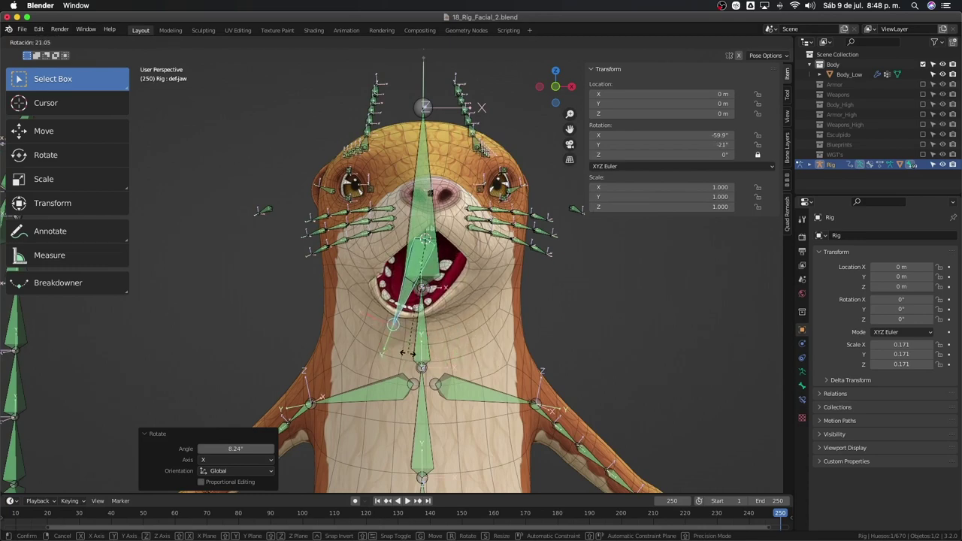
{"action": "key", "text": "z"}
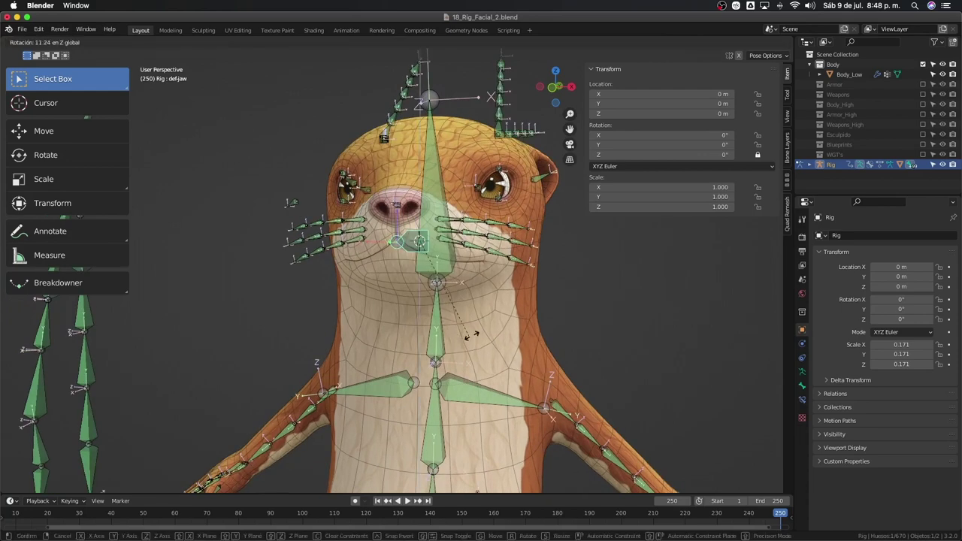
{"action": "key", "text": "z"}
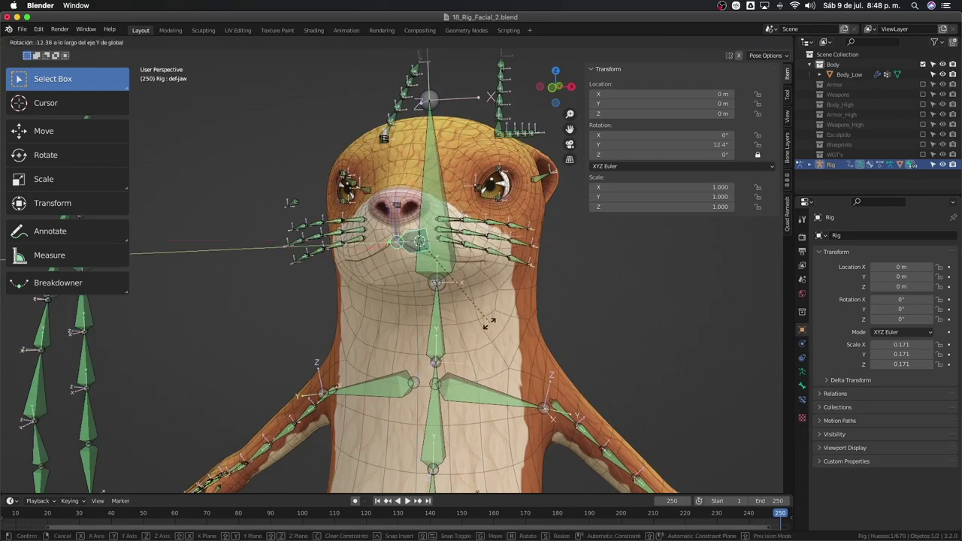
{"action": "key", "text": "Escape"}
{"action": "key", "text": "r"}
{"action": "key", "text": "y"}
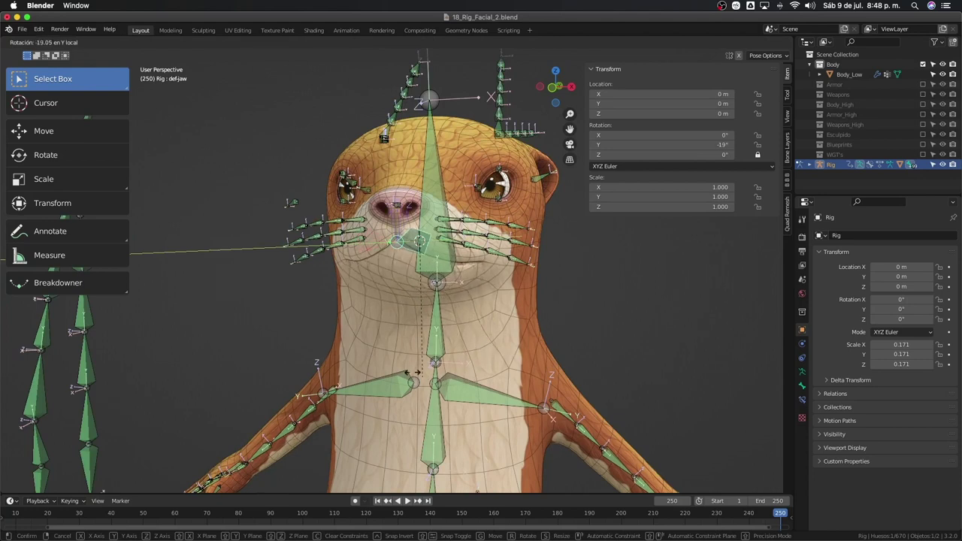
{"action": "key", "text": "Escape"}
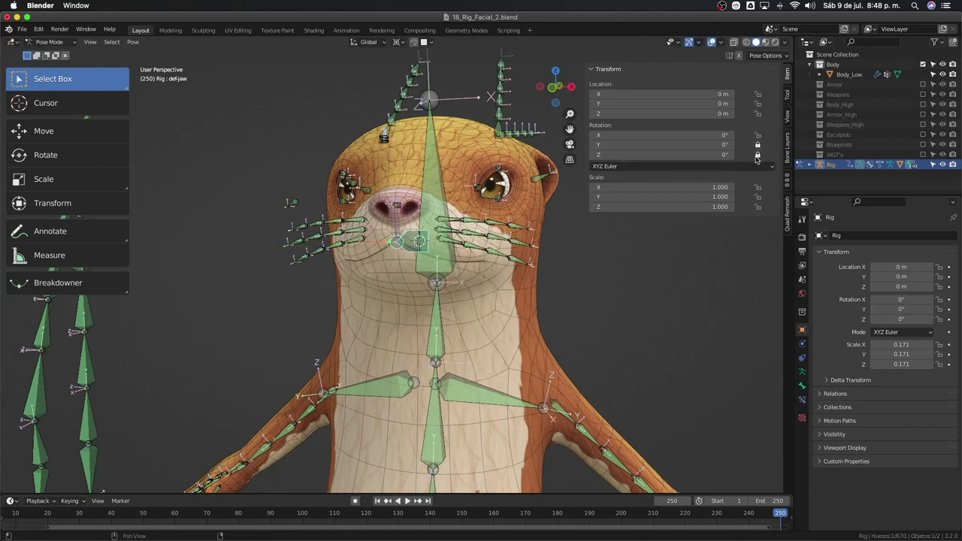
- Unlock the def-jaw Z rotation and pose the jaw at X -50.9°, Z -26.3°
{"action": "left_click", "coordinate": [757, 156]}
{"action": "key", "text": "r"}
{"action": "key", "text": "z"}
{"action": "key", "text": "z"}
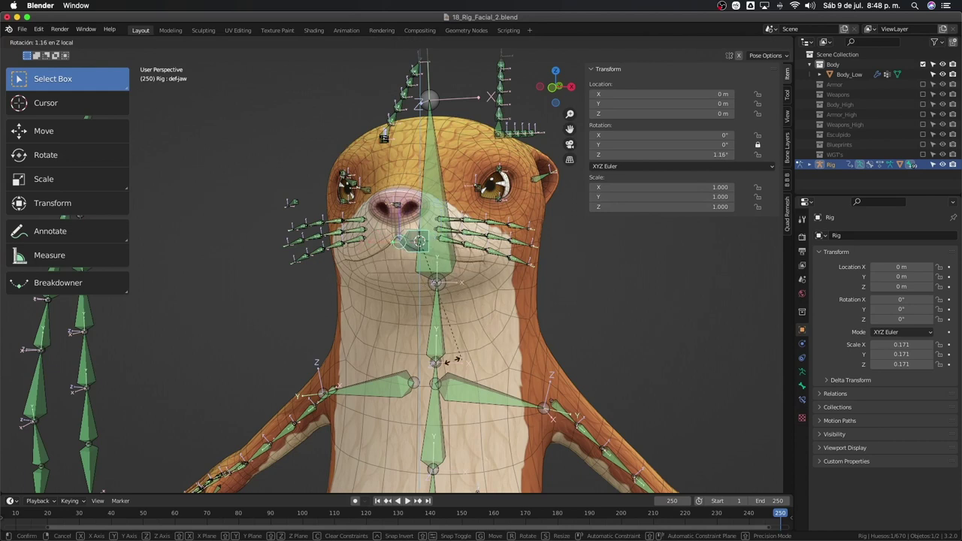
{"action": "key", "text": "x"}
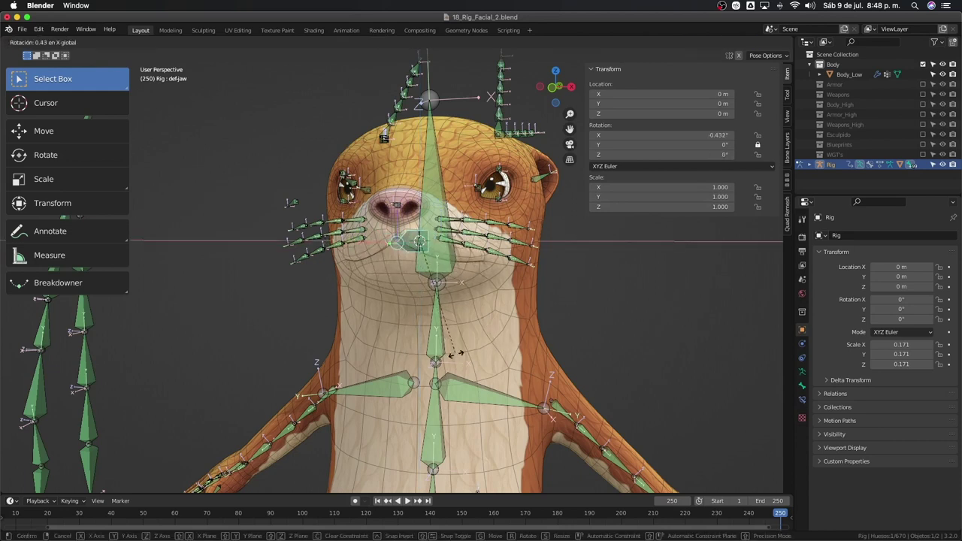
{"action": "key", "text": "x"}
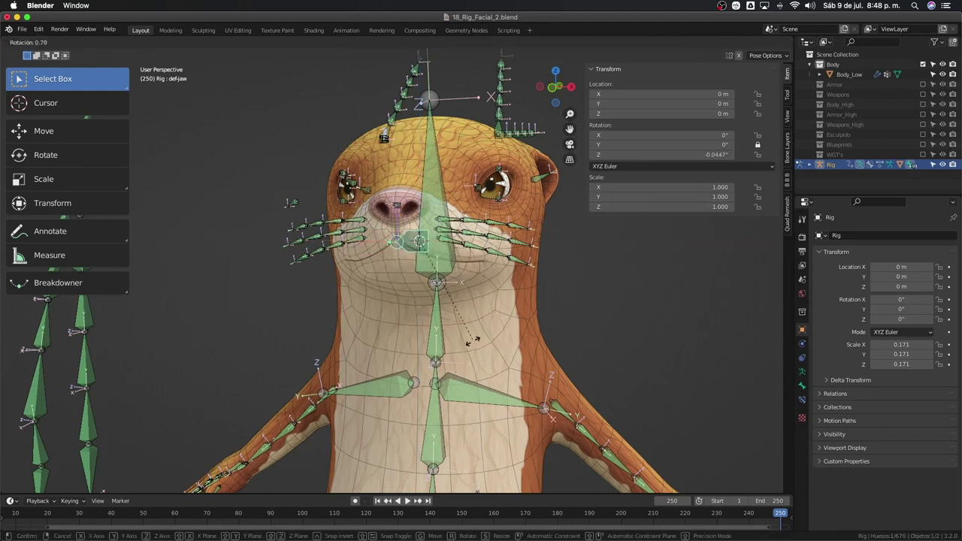
{"action": "key", "text": "x"}
{"action": "left_click", "coordinate": [439, 353]}
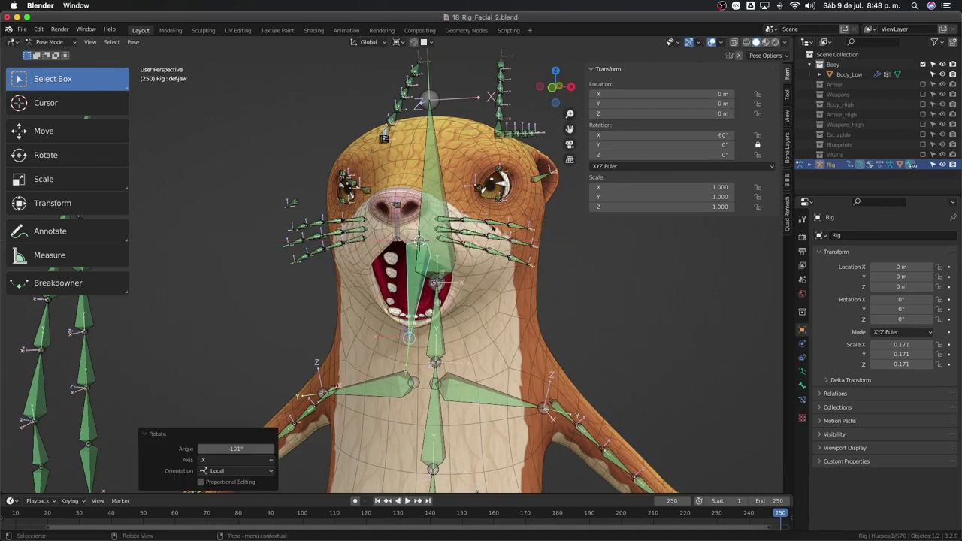
{"action": "key", "text": "r"}
{"action": "key", "text": "z"}
{"action": "key", "text": "z"}
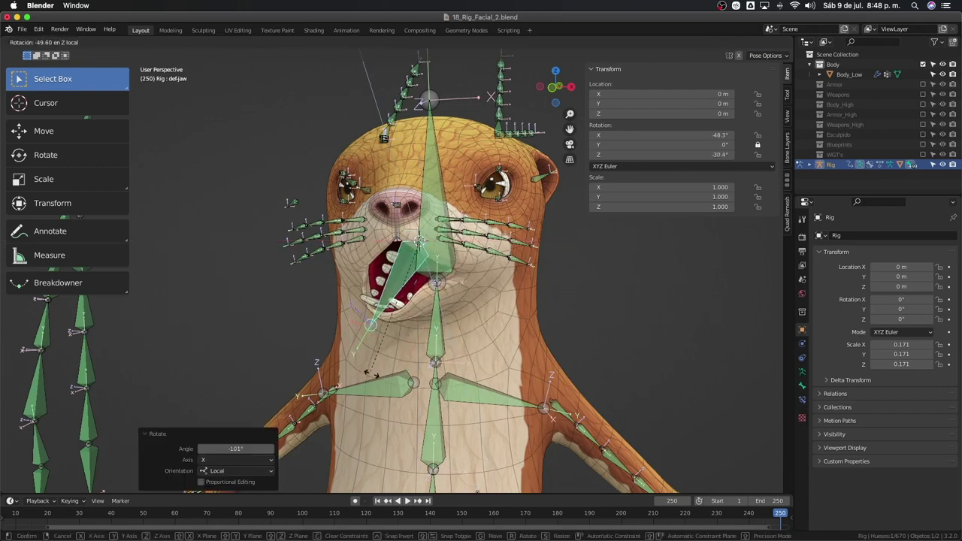
{"action": "left_click", "coordinate": [382, 382]}
{"action": "mouse_move", "coordinate": [382, 382]}
{"action": "middle_mouse_down"}
{"action": "mouse_move", "coordinate": [409, 362]}
{"action": "mouse_move", "coordinate": [452, 395]}
{"action": "mouse_move", "coordinate": [401, 385]}
{"action": "middle_mouse_up"}
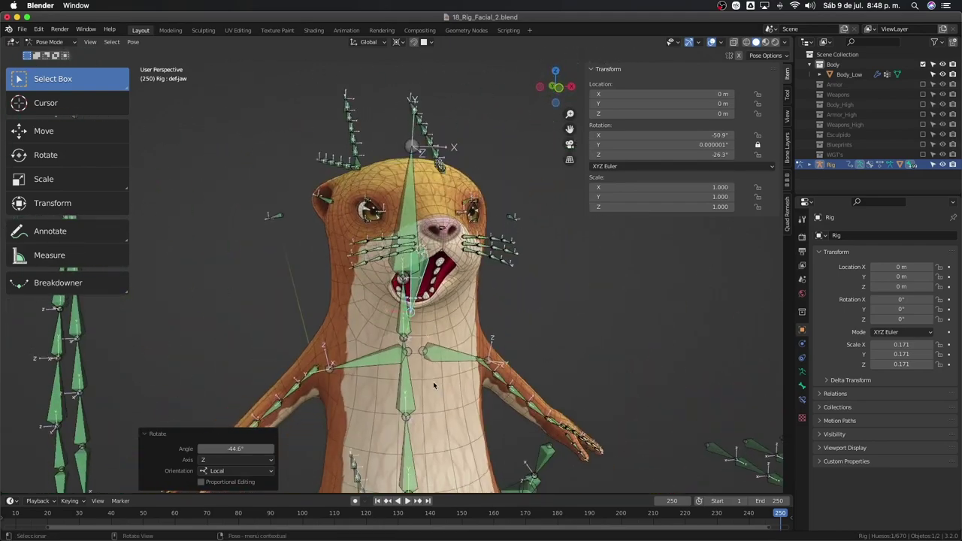
- Swing the jaw wider around global Z, then clear the bone's rotation
{"action": "key", "text": "r"}
{"action": "key", "text": "z"}
{"action": "key", "text": "z"}
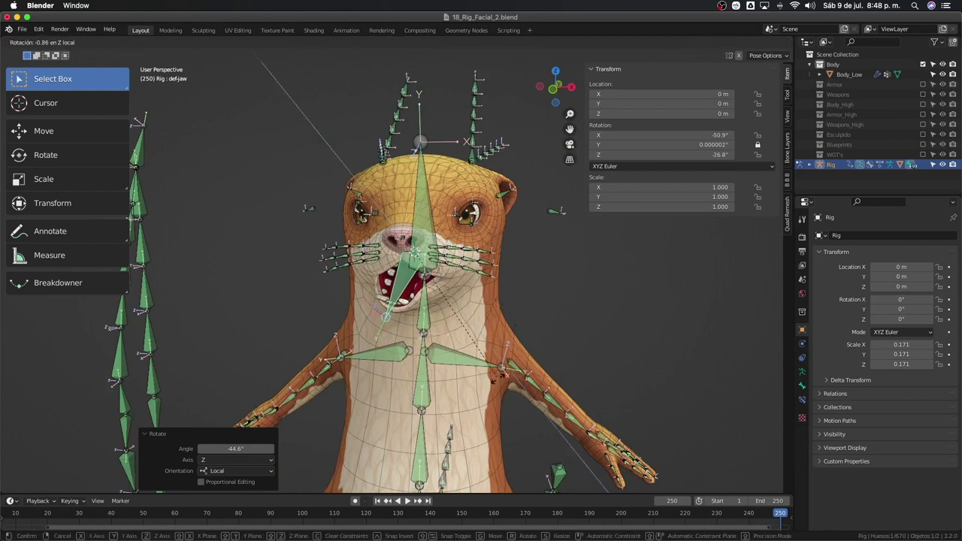
{"action": "key", "text": "z"}
{"action": "key", "text": "z"}
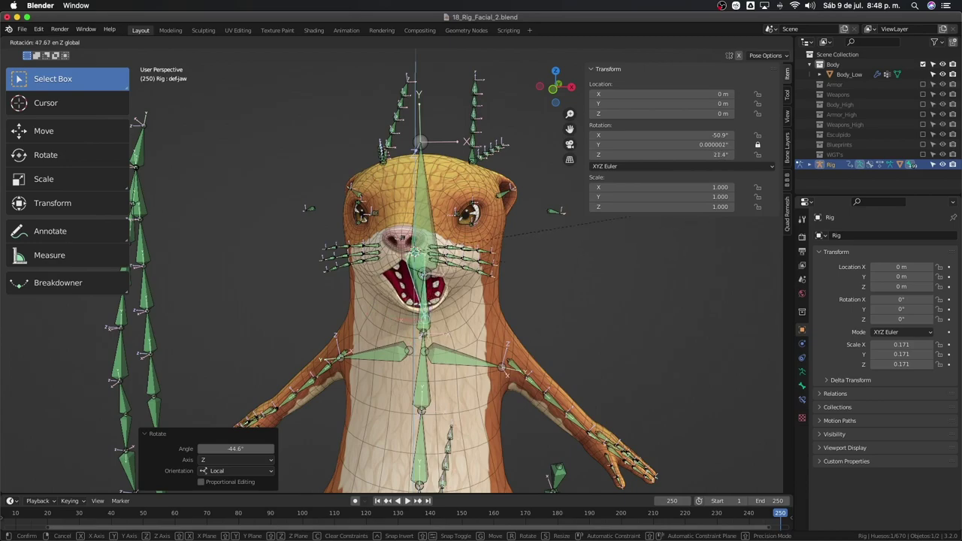
{"action": "left_click", "coordinate": [666, 252]}
{"action": "mouse_move", "coordinate": [667, 252]}
{"action": "middle_mouse_down"}
{"action": "mouse_move", "coordinate": [546, 279]}
{"action": "mouse_move", "coordinate": [542, 313]}
{"action": "mouse_move", "coordinate": [543, 295]}
{"action": "middle_mouse_up"}
{"action": "key", "text": "alt+r"}
- Open the jaw to -29.6° around local X and inspect the head
{"action": "key", "text": "r"}
{"action": "key", "text": "x"}
{"action": "key", "text": "x"}
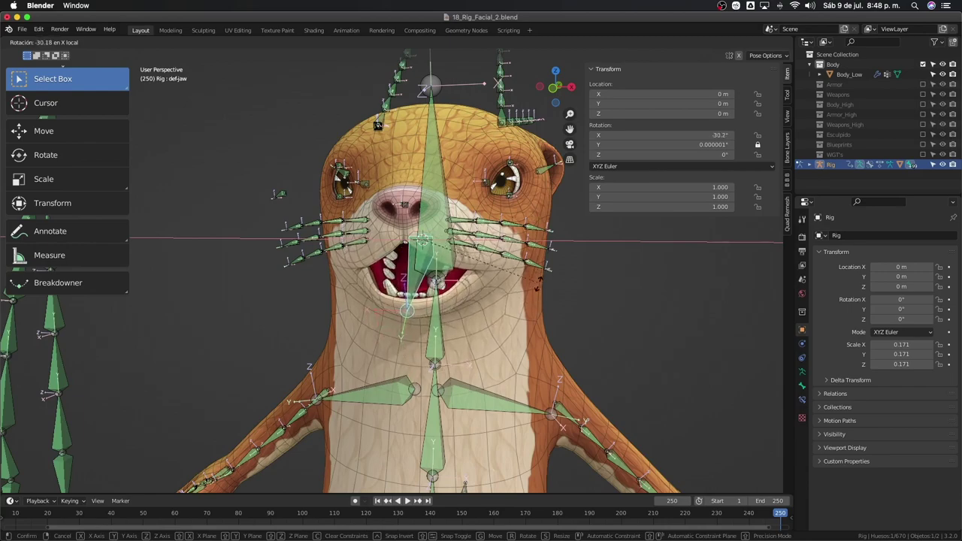
{"action": "left_click", "coordinate": [539, 282]}
{"action": "scroll", "coordinate": [482, 275], "scroll_direction": "up", "scroll_amount": 2}
{"action": "scroll", "coordinate": [470, 272], "scroll_direction": "up", "scroll_amount": 2}
{"action": "scroll", "coordinate": [452, 272], "scroll_direction": "up", "scroll_amount": 2}
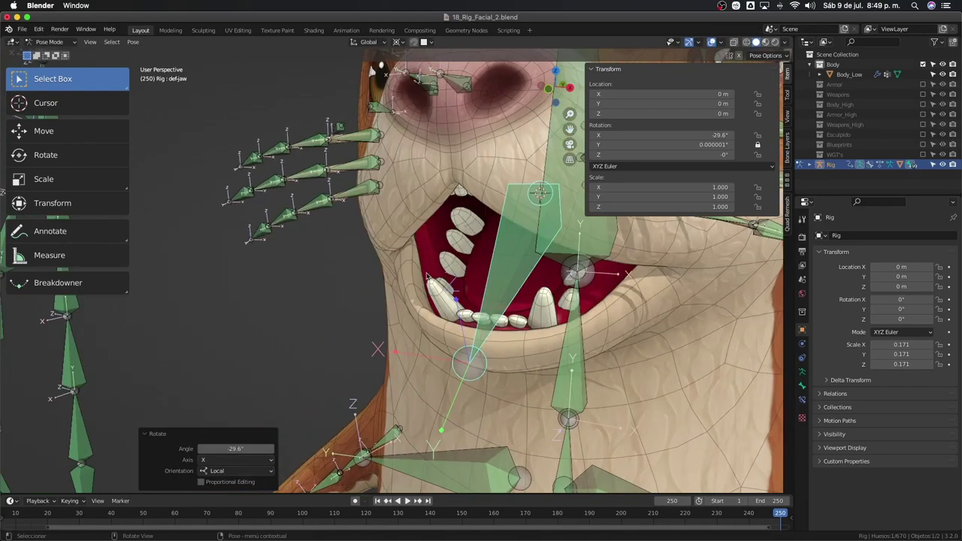
{"action": "scroll", "coordinate": [426, 277], "scroll_direction": "down", "scroll_amount": 2}
{"action": "scroll", "coordinate": [426, 277], "scroll_direction": "down", "scroll_amount": 3}
{"action": "mouse_move", "coordinate": [427, 277]}
{"action": "middle_mouse_down"}
{"action": "mouse_move", "coordinate": [538, 296]}
{"action": "mouse_move", "coordinate": [557, 284]}
{"action": "mouse_move", "coordinate": [475, 323]}
{"action": "mouse_move", "coordinate": [514, 297]}
{"action": "middle_mouse_up"}
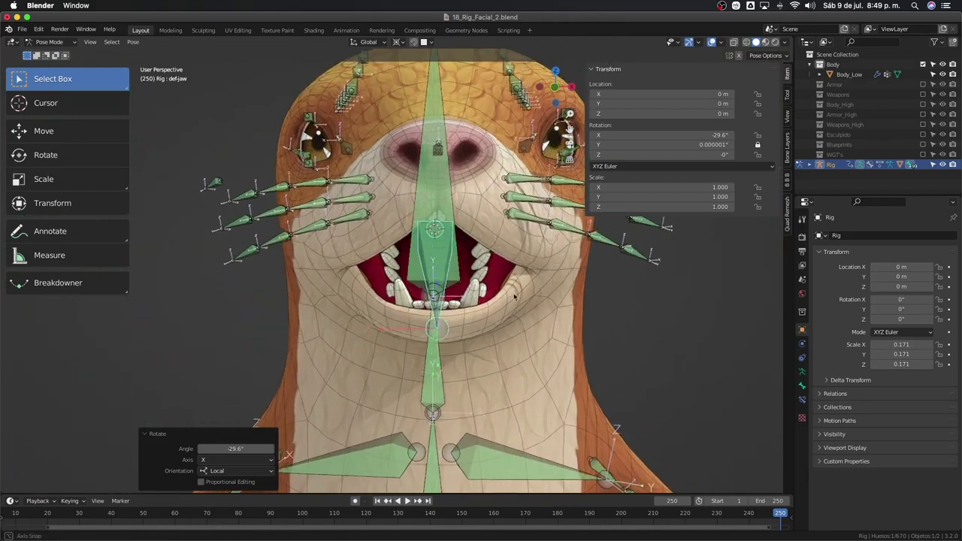
{"action": "mouse_move", "coordinate": [514, 297]}
{"action": "middle_mouse_down"}
{"action": "mouse_move", "coordinate": [495, 310]}
{"action": "mouse_move", "coordinate": [519, 300]}
{"action": "middle_mouse_up"}
- Clear the jaw rotation back to 0° and leave Pose Mode with the mouth closed
{"action": "key", "text": "alt+r"}
{"action": "key", "text": "r"}
{"action": "key", "text": "x"}
{"action": "key", "text": "x"}
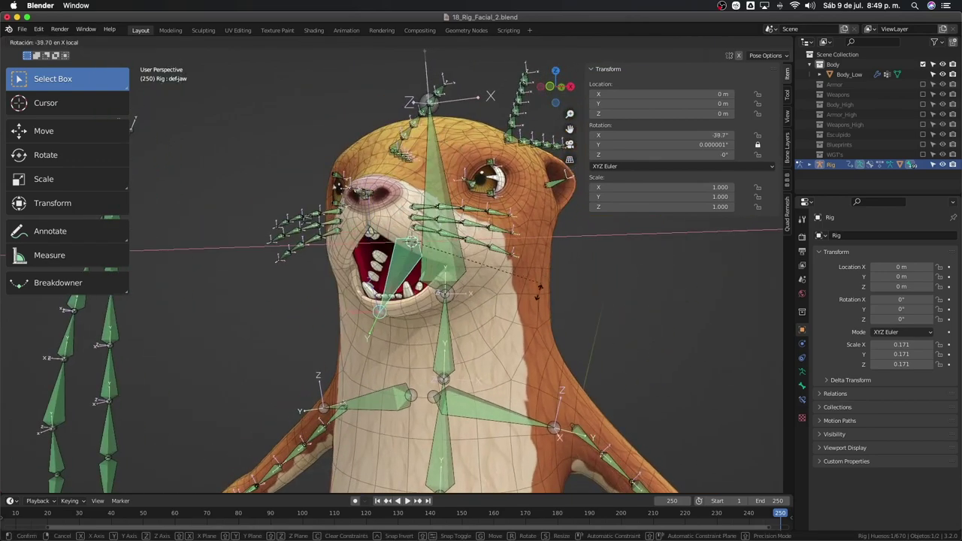
{"action": "key", "text": "Escape"}
{"action": "middle_click_drag", "start_coordinate": [496, 345], "coordinate": [531, 361]}
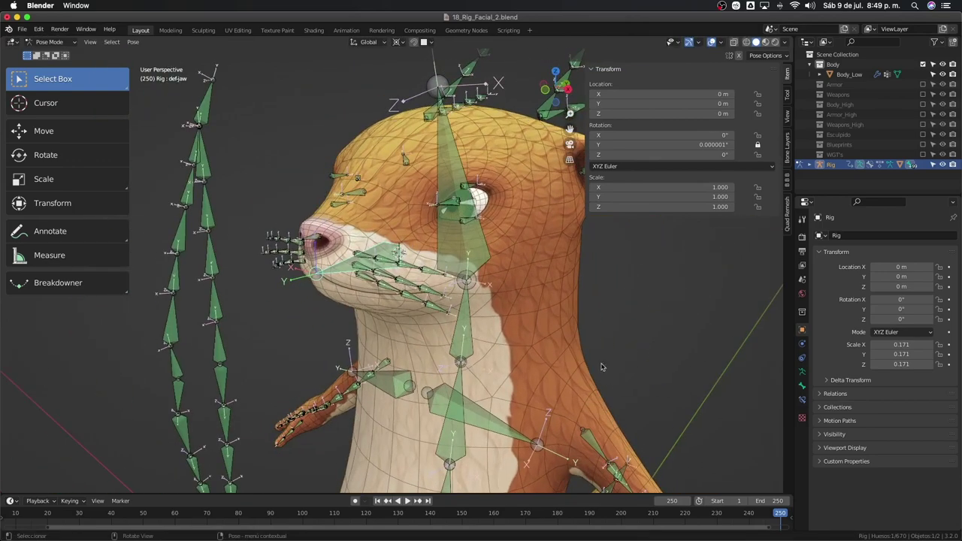
{"action": "key", "text": "ctrl+Tab"}
- Edit Body_Low and hide the main body, leaving eyes, mouth and whiskers visible
{"action": "left_click", "coordinate": [545, 343]}
{"action": "key", "text": "Tab"}
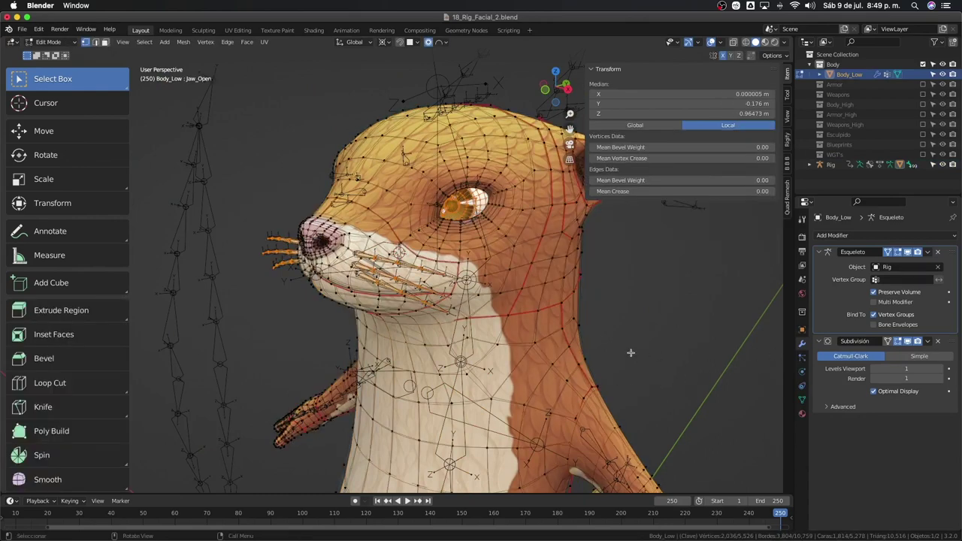
{"action": "left_click", "coordinate": [576, 317]}
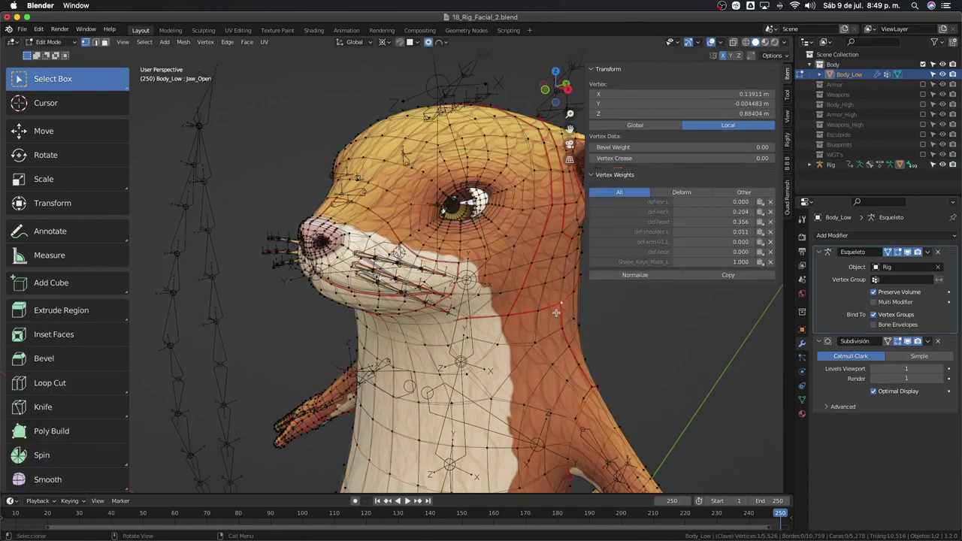
{"action": "key", "text": "h"}
{"action": "left_click", "coordinate": [559, 303]}
{"action": "mouse_move", "coordinate": [559, 303]}
{"action": "middle_mouse_down"}
{"action": "mouse_move", "coordinate": [469, 289]}
{"action": "mouse_move", "coordinate": [505, 235]}
{"action": "middle_mouse_up"}
{"action": "key", "text": "l"}
{"action": "key", "text": "h"}
{"action": "scroll", "coordinate": [527, 301], "scroll_direction": "up", "scroll_amount": 3}
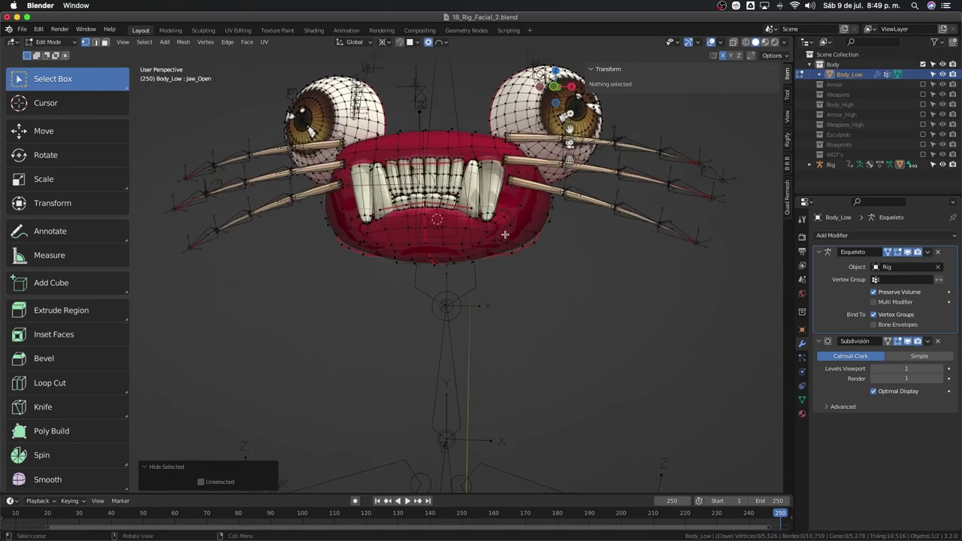
- Select a mouth vertex weighted 0.700 to def-jaw and trial an X move, then cancel it
{"action": "left_click", "coordinate": [526, 204]}
{"action": "middle_click_drag", "start_coordinate": [525, 204], "coordinate": [520, 229]}
{"action": "left_click", "coordinate": [534, 226]}
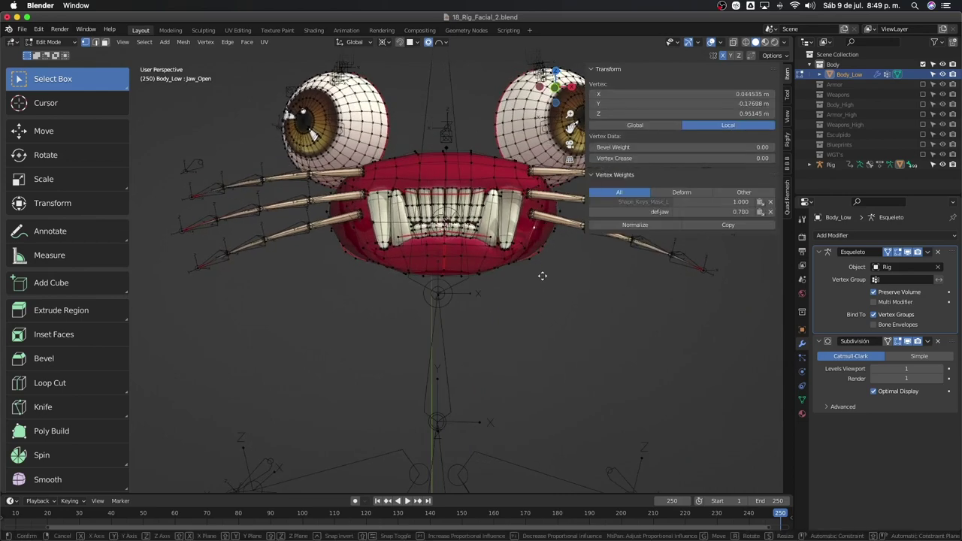
{"action": "key", "text": "g"}
{"action": "key", "text": "x"}
{"action": "scroll", "coordinate": [546, 277], "scroll_direction": "down", "scroll_amount": 4}
{"action": "scroll", "coordinate": [551, 280], "scroll_direction": "down", "scroll_amount": 5}
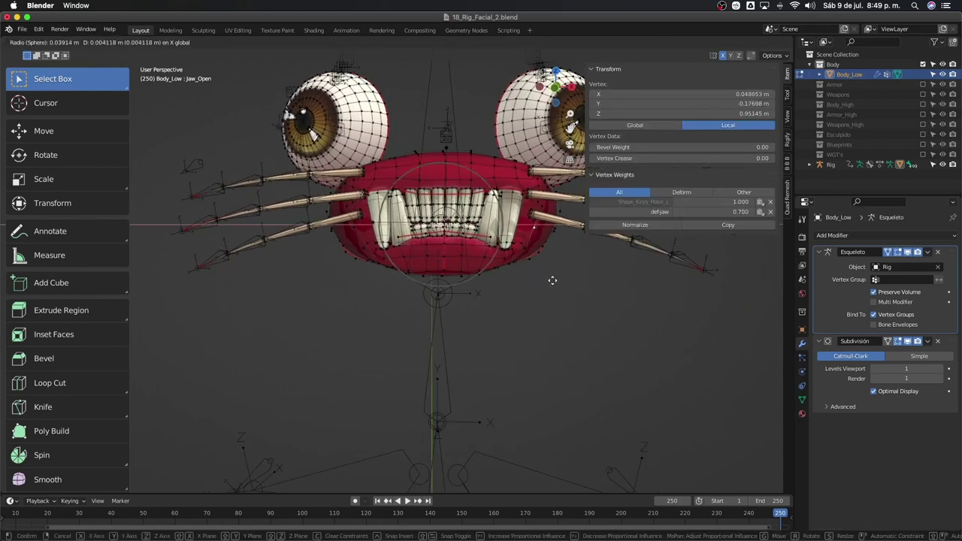
{"action": "right_click", "coordinate": [559, 283]}
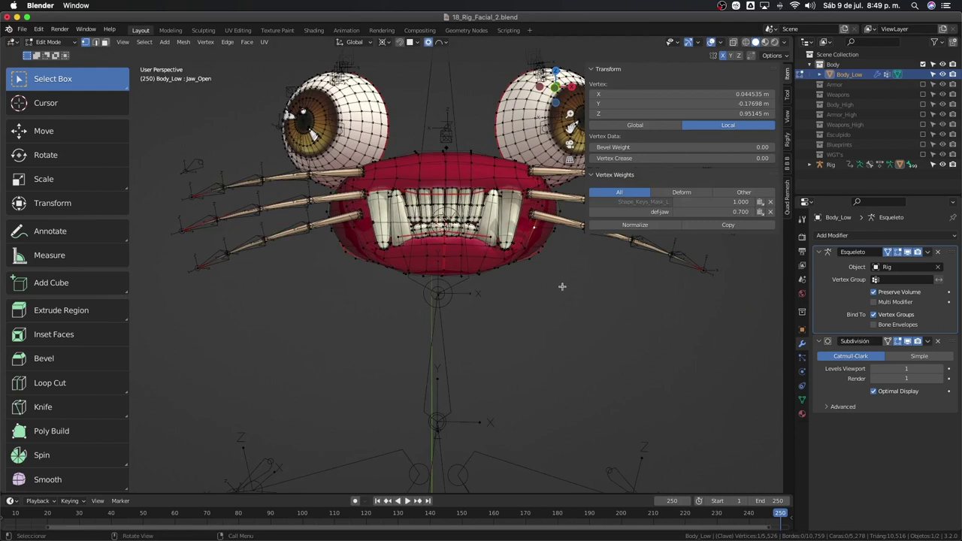
- Trial an X move on the Base shape key, then switch back to Jaw_Open and deselect all
{"action": "left_click", "coordinate": [803, 398]}
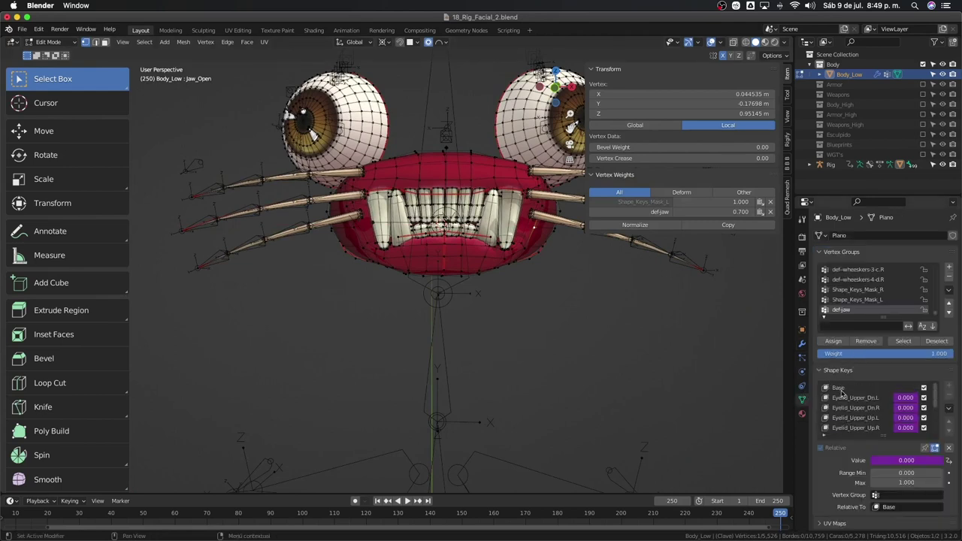
{"action": "left_click", "coordinate": [841, 389]}
{"action": "key", "text": "g"}
{"action": "key", "text": "x"}
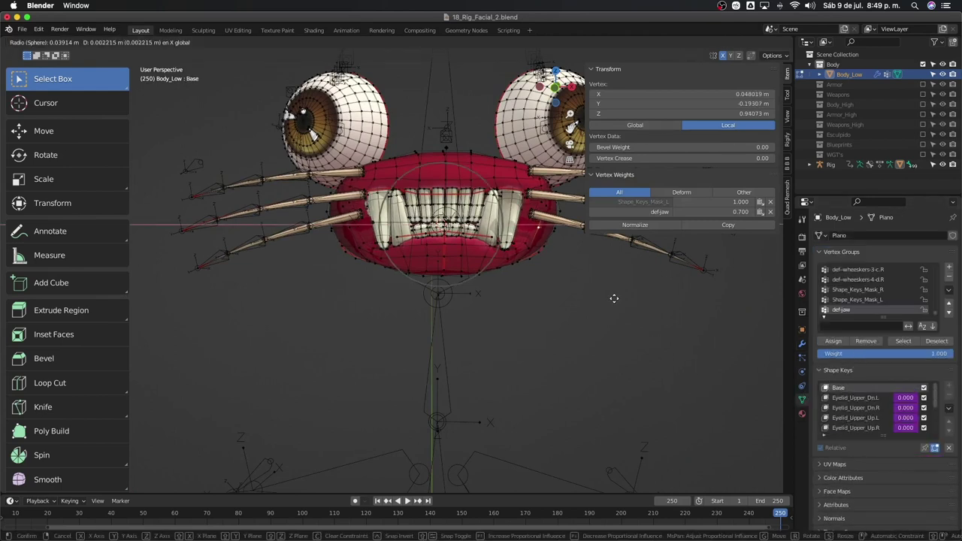
{"action": "scroll", "coordinate": [615, 299], "scroll_direction": "up", "scroll_amount": 6}
{"action": "key", "text": "Escape"}
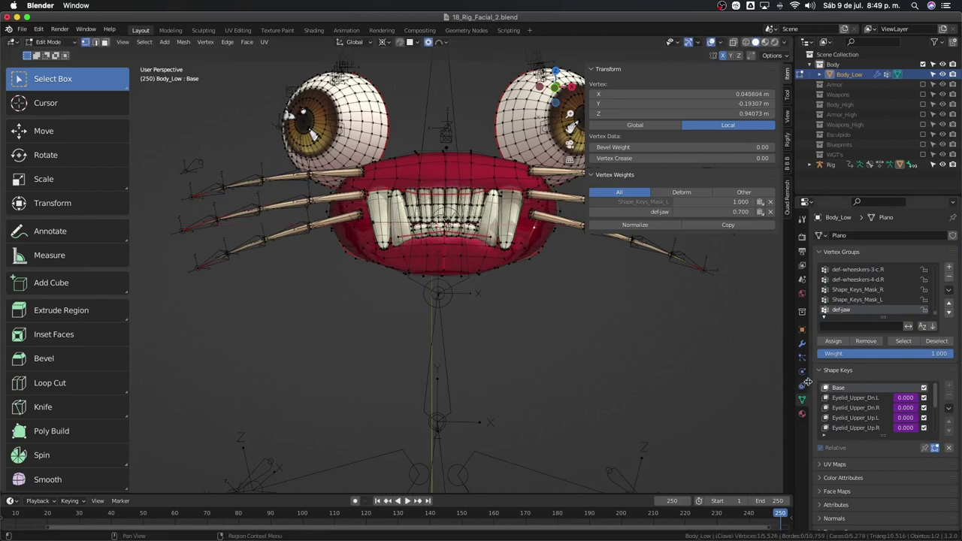
{"action": "left_click", "coordinate": [845, 428]}
{"action": "key", "text": "alt+a"}
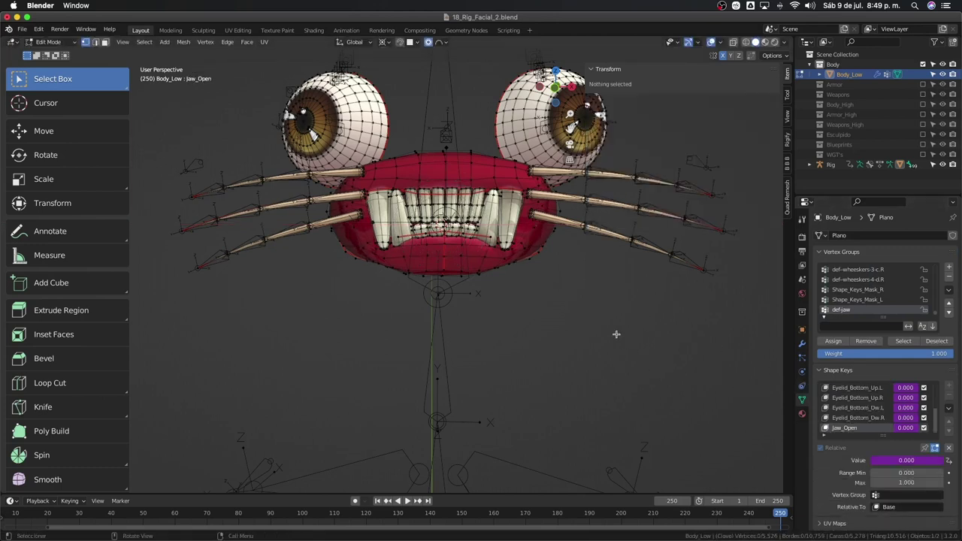
- Nudge a def-jaw mouth vertex along X on both the Jaw_Open and Base shape keys
{"action": "left_click", "coordinate": [529, 225]}
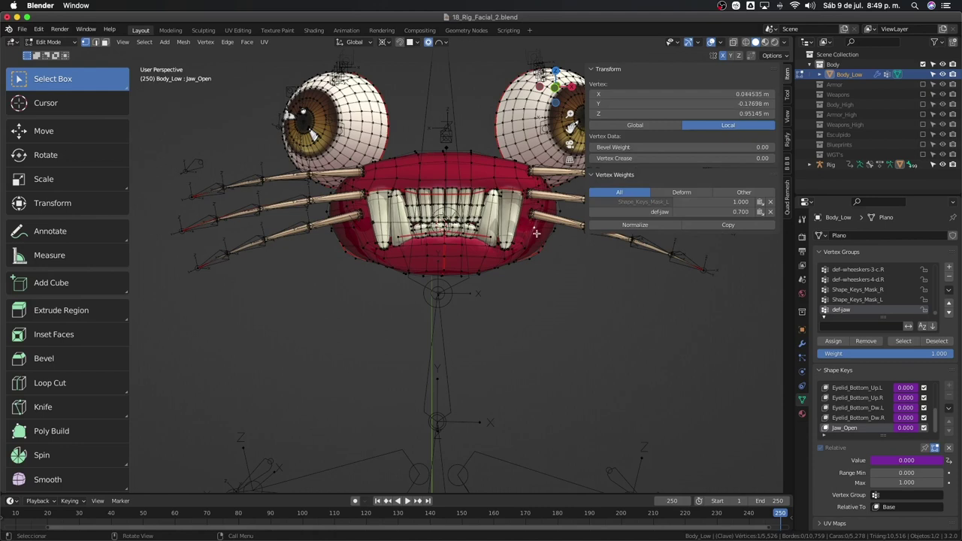
{"action": "key", "text": "g"}
{"action": "key", "text": "x"}
{"action": "left_click", "coordinate": [664, 317]}
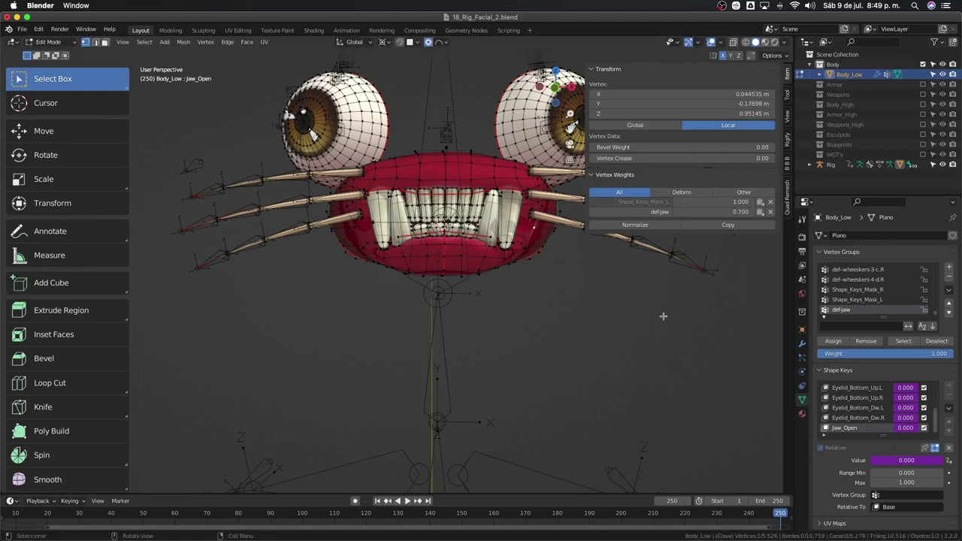
{"action": "scroll", "coordinate": [826, 398], "scroll_direction": "up", "scroll_amount": 5}
{"action": "left_click", "coordinate": [837, 388]}
{"action": "key", "text": "g"}
{"action": "key", "text": "x"}
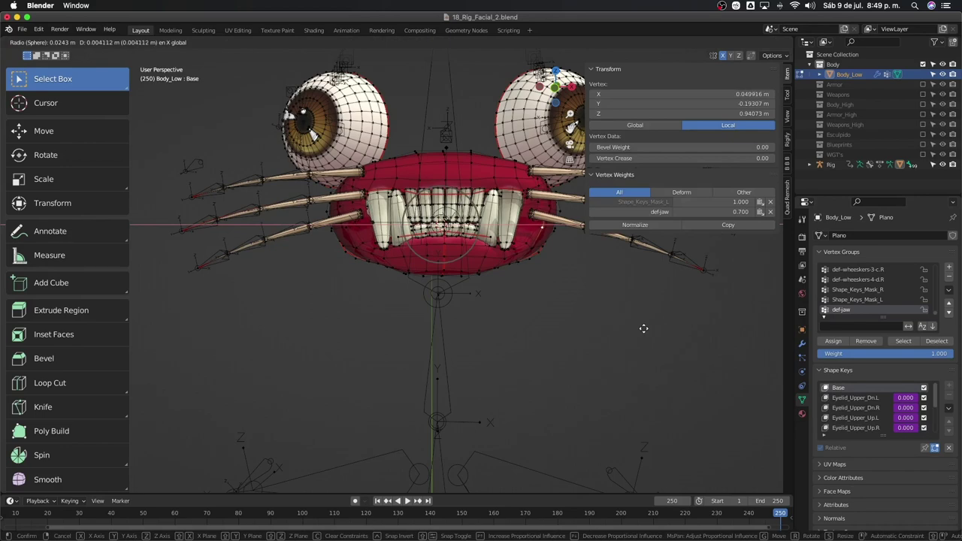
{"action": "left_click", "coordinate": [643, 329]}
- Nudge the jaw vertices along X with soft falloff, reveal the hidden mesh, and return to Object Mode
{"action": "middle_click_drag", "start_coordinate": [643, 329], "coordinate": [568, 296]}
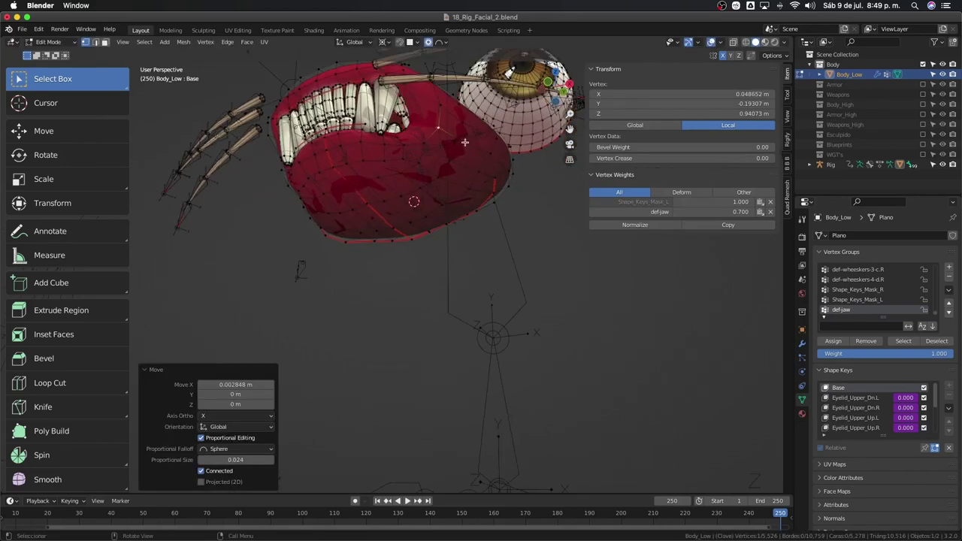
{"action": "middle_click_drag", "start_coordinate": [465, 142], "coordinate": [457, 161]}
{"action": "key", "text": "g"}
{"action": "key", "text": "x"}
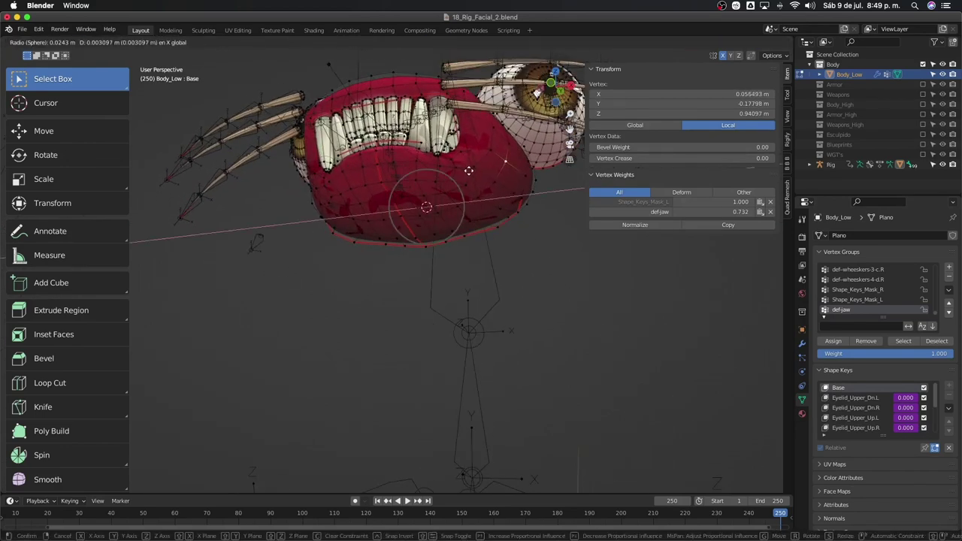
{"action": "left_click", "coordinate": [469, 172]}
{"action": "key", "text": "alt+h"}
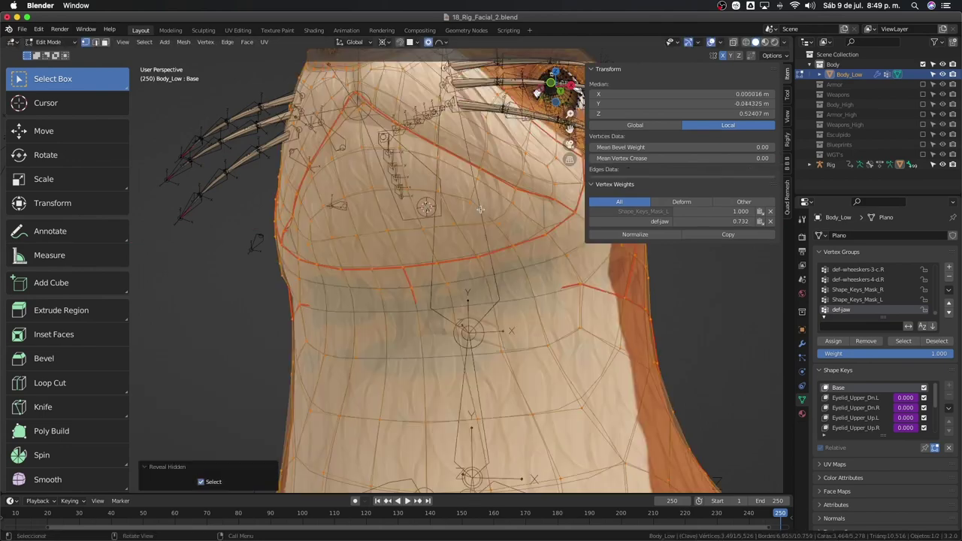
{"action": "mouse_move", "coordinate": [470, 171]}
{"action": "middle_mouse_down"}
{"action": "mouse_move", "coordinate": [507, 288]}
{"action": "mouse_move", "coordinate": [721, 342]}
{"action": "middle_mouse_up"}
{"action": "key", "text": "Tab"}
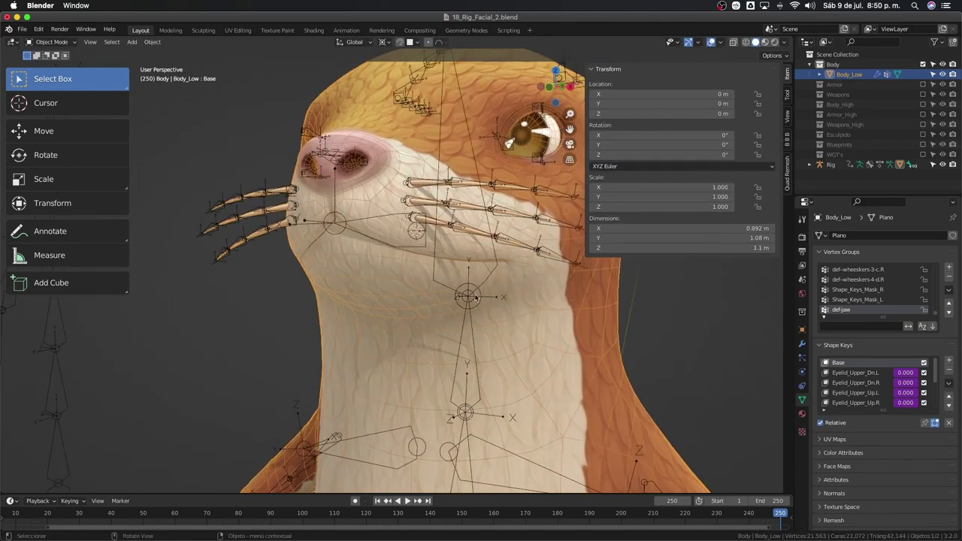
- Put the rig in Pose Mode and rotate def-jaw about -60° on X to open the mouth
{"action": "middle_click_drag", "start_coordinate": [442, 152], "coordinate": [358, 237]}
{"action": "left_click", "coordinate": [358, 236]}
{"action": "key", "text": "ctrl+Tab"}
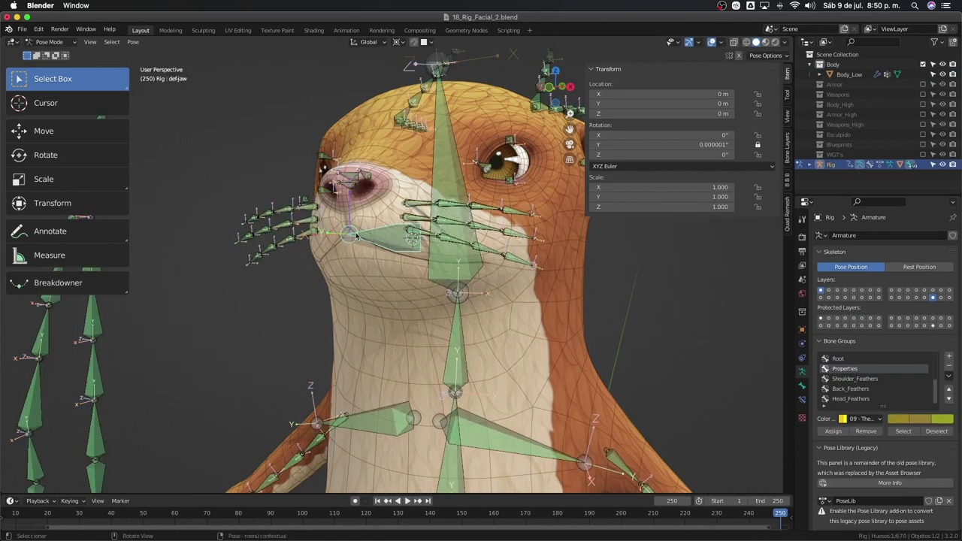
{"action": "key", "text": "r"}
{"action": "key", "text": "x"}
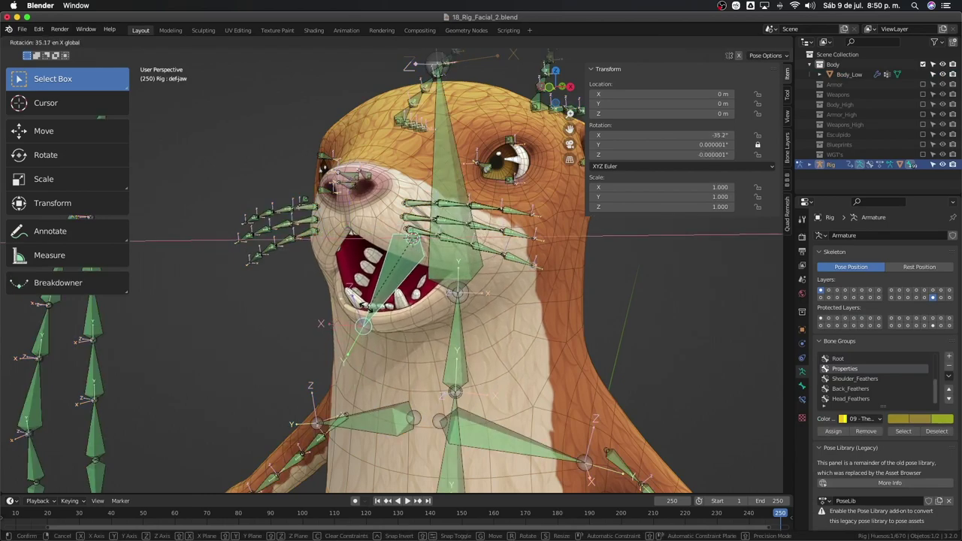
{"action": "left_click", "coordinate": [360, 316]}
{"action": "mouse_move", "coordinate": [361, 316]}
{"action": "middle_mouse_down"}
{"action": "mouse_move", "coordinate": [391, 269]}
{"action": "mouse_move", "coordinate": [388, 292]}
{"action": "middle_mouse_up"}
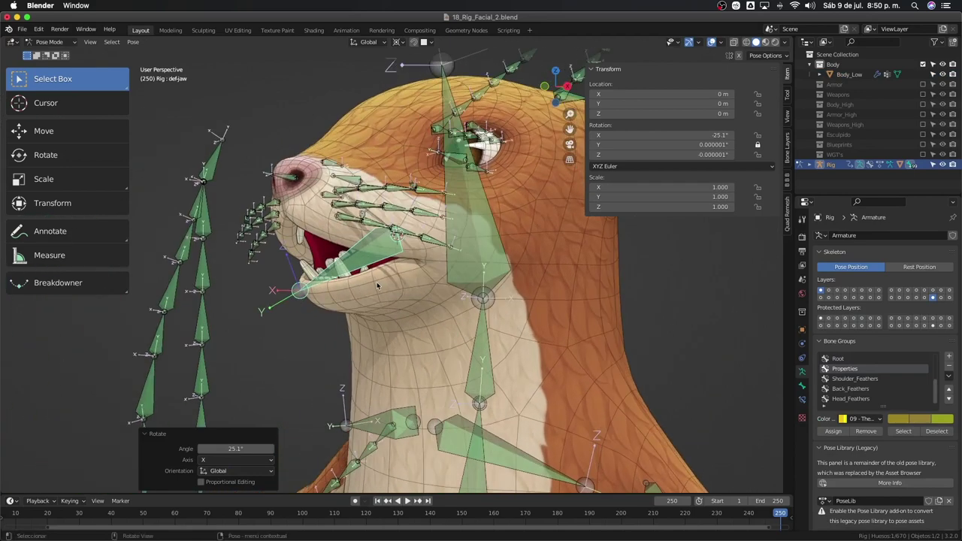
{"action": "key", "text": "r"}
{"action": "key", "text": "x"}
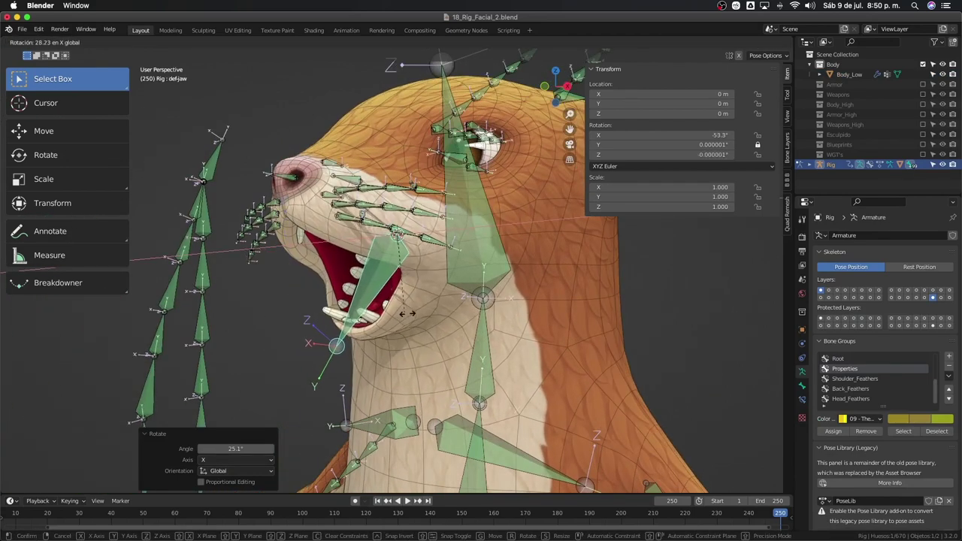
{"action": "left_click", "coordinate": [426, 300]}
- Select Body_Low, enable Use Simplify, and pick the Jaw_Open shape key at 1.000
{"action": "middle_click_drag", "start_coordinate": [426, 301], "coordinate": [405, 293]}
{"action": "key", "text": "ctrl+Tab"}
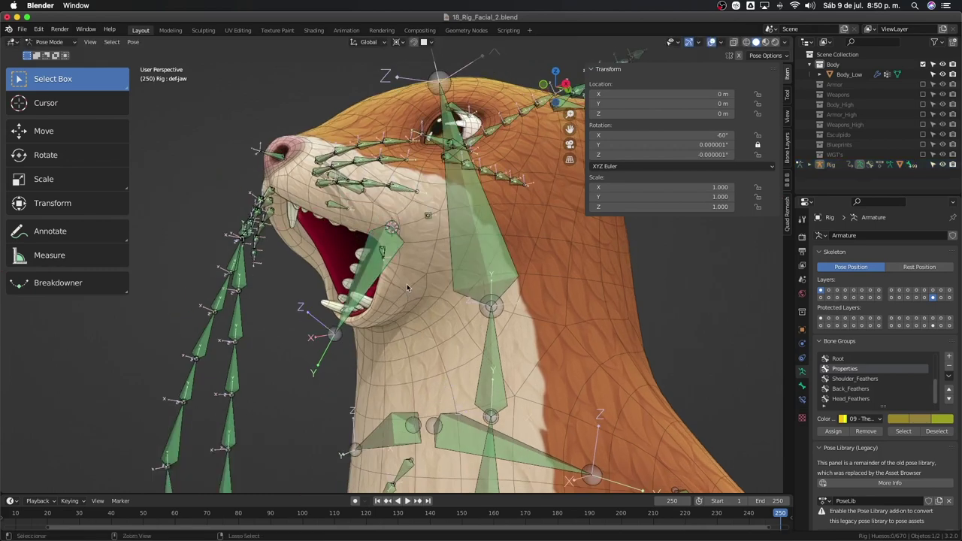
{"action": "left_click", "coordinate": [407, 284]}
{"action": "key", "text": "q"}
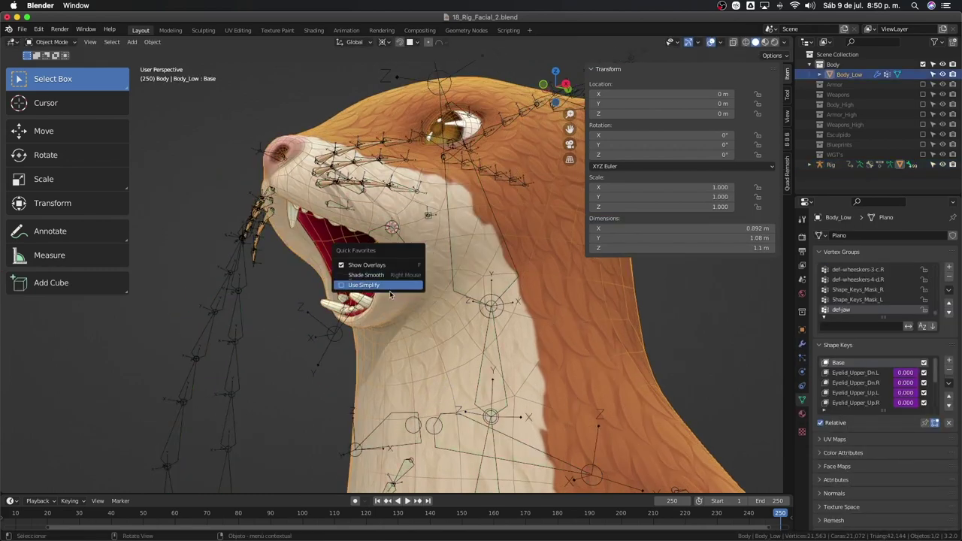
{"action": "left_click", "coordinate": [389, 287]}
{"action": "middle_click_drag", "start_coordinate": [389, 286], "coordinate": [420, 301]}
{"action": "key", "text": "ctrl+Tab"}
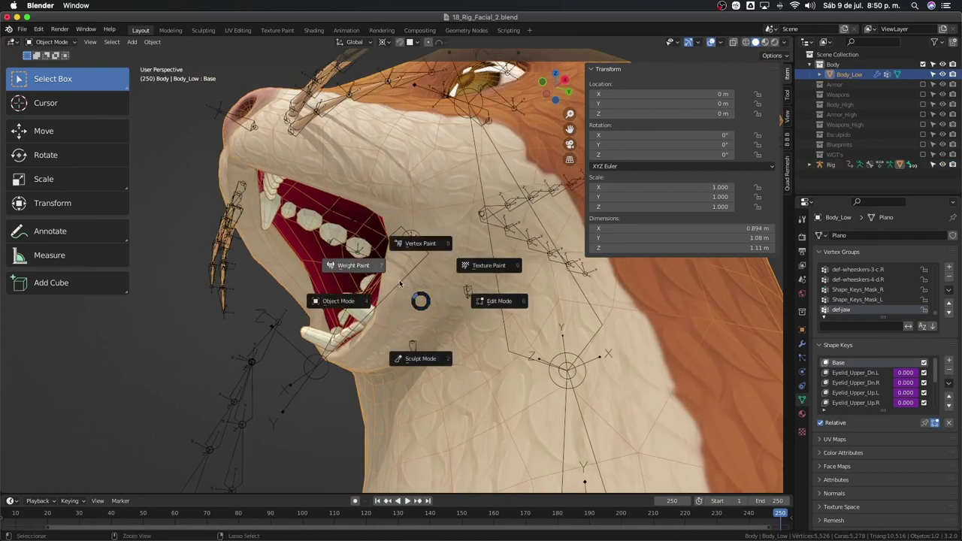
{"action": "left_click", "coordinate": [402, 298]}
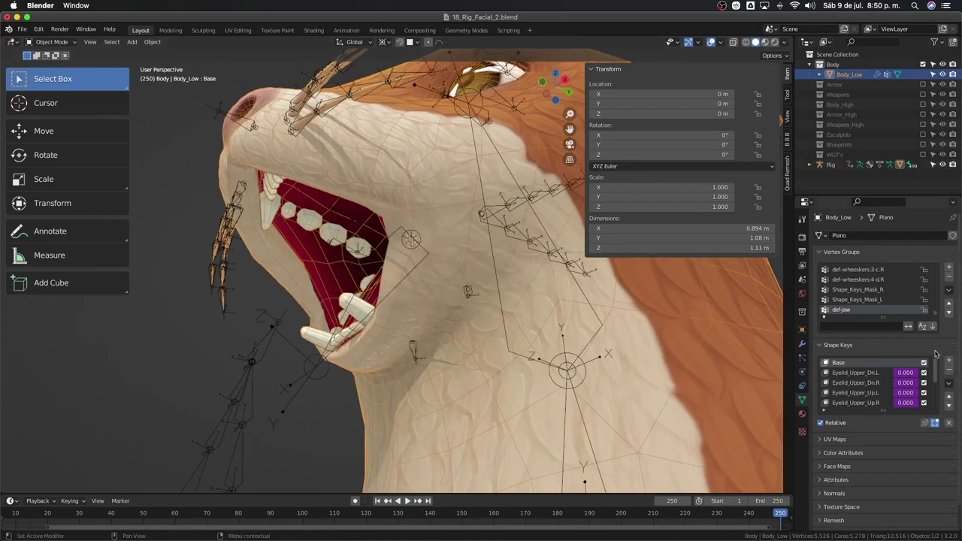
{"action": "scroll", "coordinate": [896, 391], "scroll_direction": "down", "scroll_amount": 3}
{"action": "left_click", "coordinate": [856, 404]}
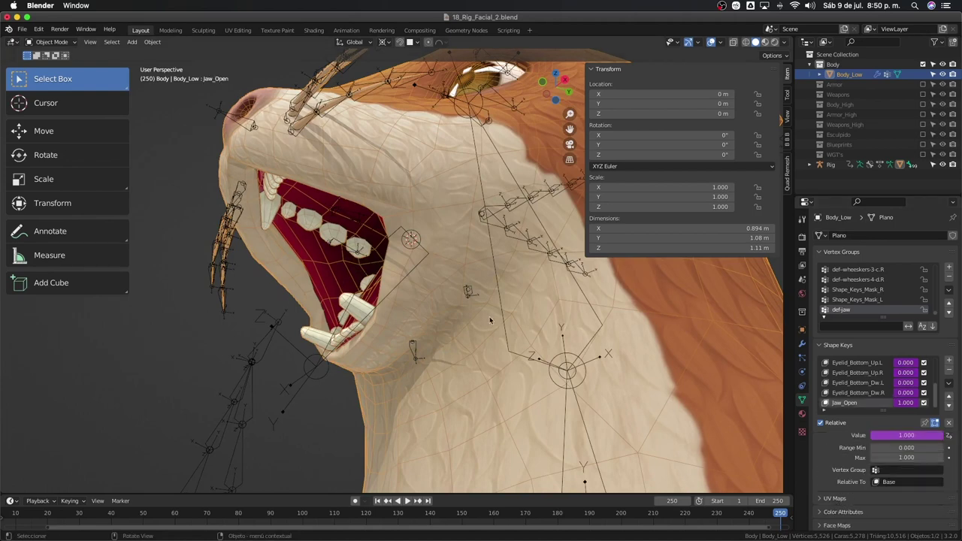
{"action": "key", "text": "ctrl+Tab"}
- In Sculpt Mode, set the Grab brush to 60 px and pull the mouth edge into shape
{"action": "left_click", "coordinate": [482, 375]}
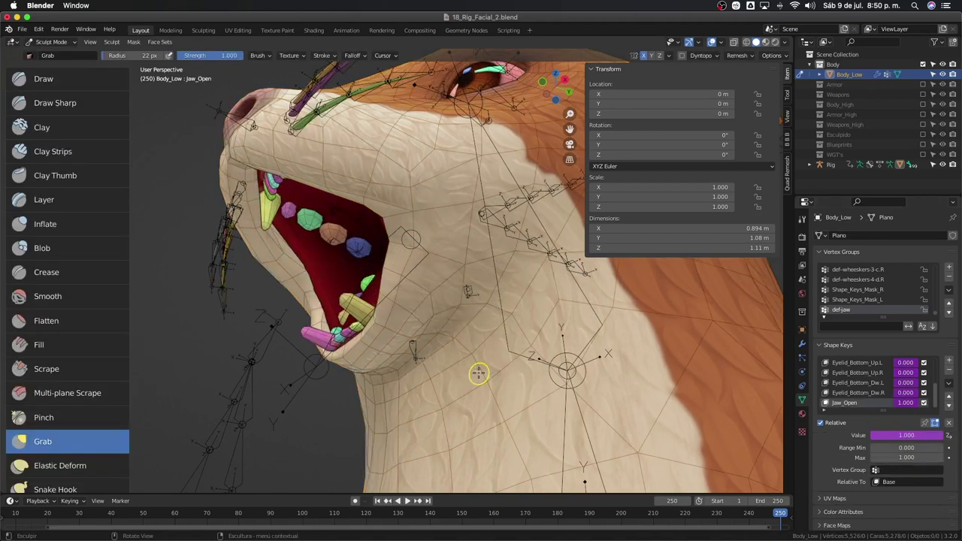
{"action": "middle_click_drag", "start_coordinate": [479, 371], "coordinate": [399, 271]}
{"action": "key", "text": "f"}
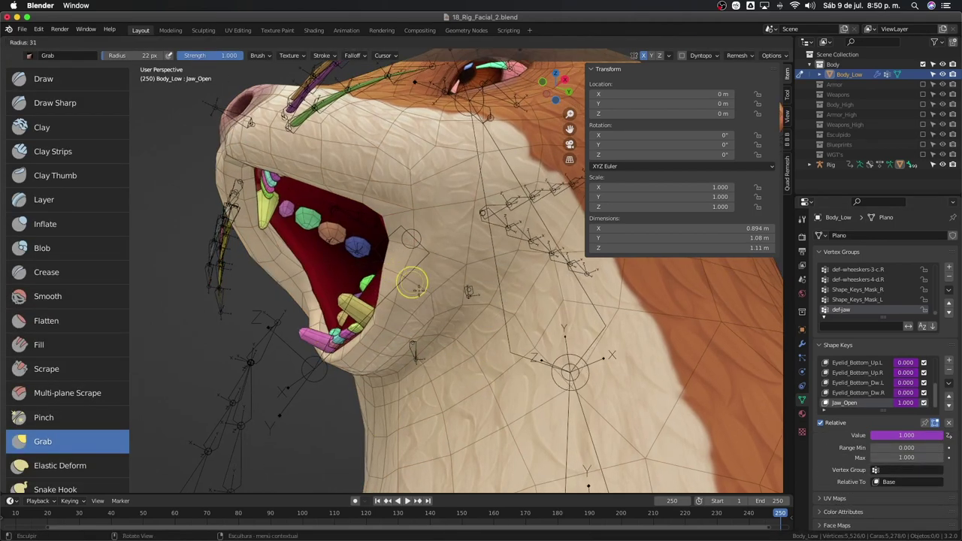
{"action": "left_click", "coordinate": [397, 265]}
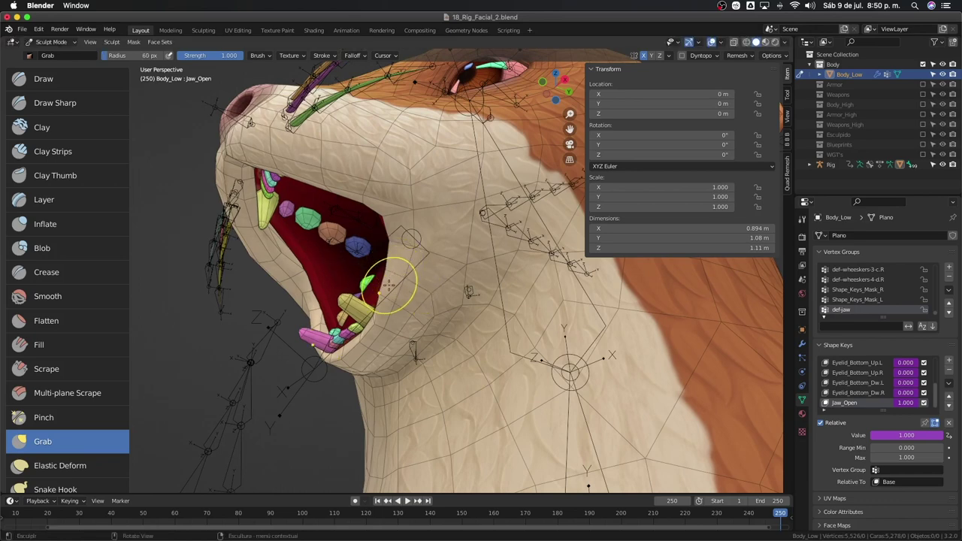
{"action": "left_click_drag", "start_coordinate": [400, 264], "coordinate": [389, 296]}
{"action": "left_click", "coordinate": [397, 274]}
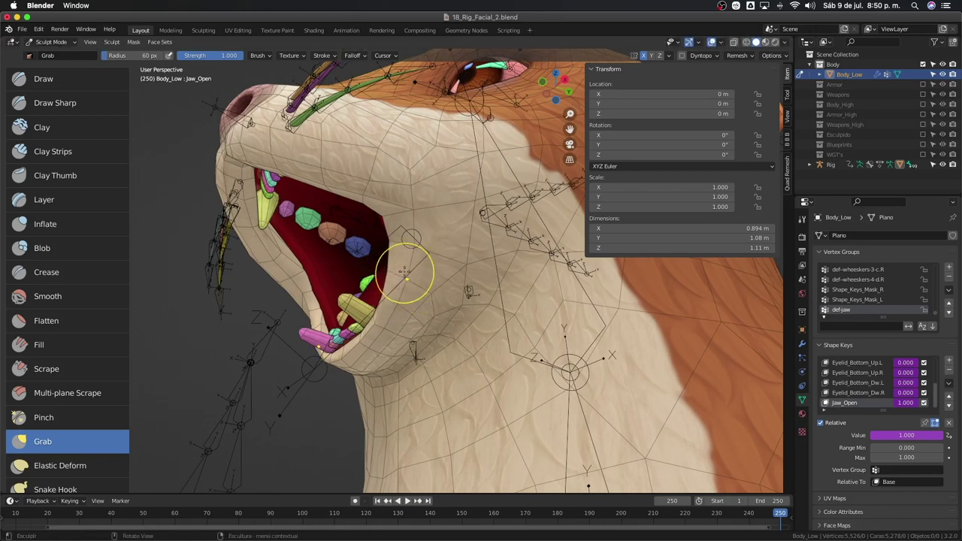
- Orbit around the head to inspect the reshaped open mouth from below, side and front
{"action": "mouse_move", "coordinate": [405, 275]}
{"action": "middle_mouse_down"}
{"action": "mouse_move", "coordinate": [521, 272]}
{"action": "mouse_move", "coordinate": [502, 343]}
{"action": "mouse_move", "coordinate": [532, 374]}
{"action": "middle_mouse_up"}
{"action": "mouse_move", "coordinate": [530, 321]}
{"action": "middle_mouse_down"}
{"action": "mouse_move", "coordinate": [553, 288]}
{"action": "mouse_move", "coordinate": [544, 279]}
{"action": "middle_mouse_up"}
{"action": "mouse_move", "coordinate": [518, 320]}
{"action": "middle_mouse_down"}
{"action": "mouse_move", "coordinate": [510, 304]}
{"action": "mouse_move", "coordinate": [520, 344]}
{"action": "middle_mouse_up"}
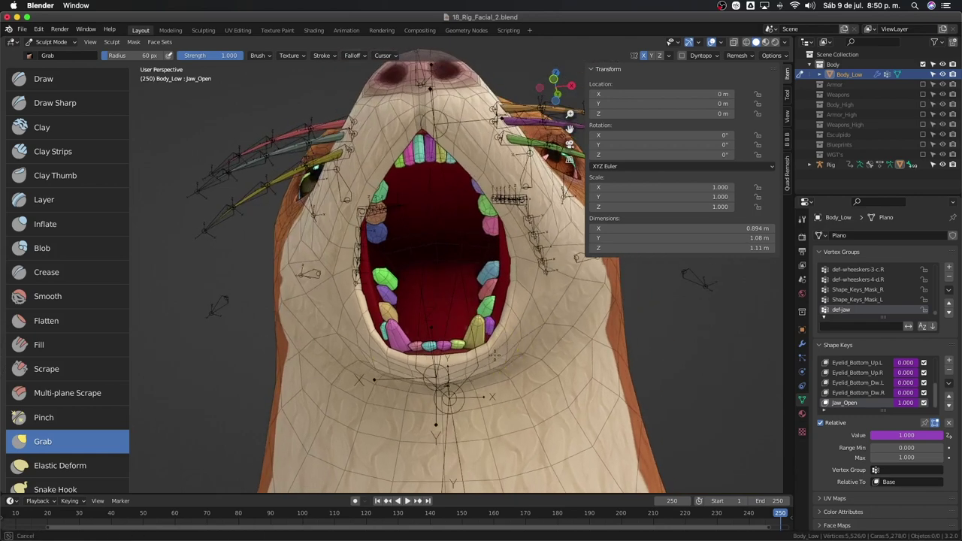
{"action": "mouse_move", "coordinate": [471, 372]}
{"action": "middle_mouse_down"}
{"action": "mouse_move", "coordinate": [477, 342]}
{"action": "mouse_move", "coordinate": [485, 374]}
{"action": "mouse_move", "coordinate": [440, 462]}
{"action": "mouse_move", "coordinate": [466, 311]}
{"action": "mouse_move", "coordinate": [451, 301]}
{"action": "mouse_move", "coordinate": [472, 370]}
{"action": "mouse_move", "coordinate": [483, 332]}
{"action": "middle_mouse_up"}
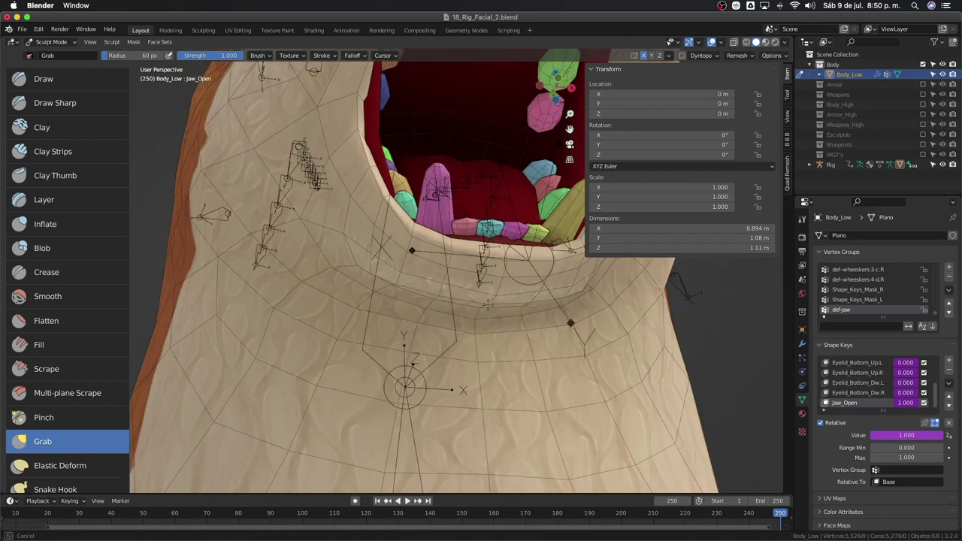
{"action": "middle_click_drag", "start_coordinate": [517, 301], "coordinate": [473, 263]}
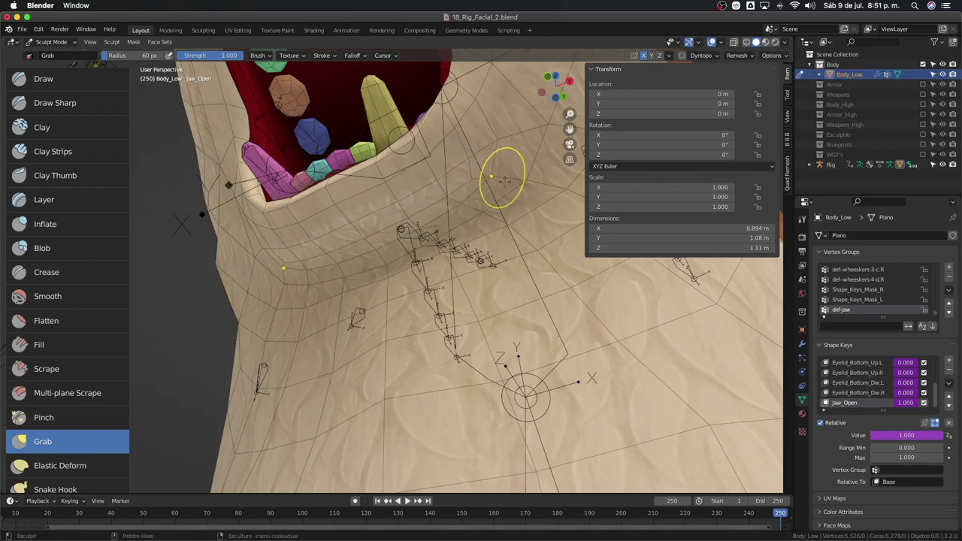
{"action": "mouse_move", "coordinate": [503, 180]}
{"action": "middle_mouse_down"}
{"action": "mouse_move", "coordinate": [473, 323]}
{"action": "mouse_move", "coordinate": [516, 343]}
{"action": "mouse_move", "coordinate": [485, 314]}
{"action": "mouse_move", "coordinate": [486, 366]}
{"action": "mouse_move", "coordinate": [516, 340]}
{"action": "mouse_move", "coordinate": [459, 310]}
{"action": "mouse_move", "coordinate": [397, 359]}
{"action": "mouse_move", "coordinate": [366, 367]}
{"action": "middle_mouse_up"}
{"action": "key", "text": "Escape"}
{"action": "middle_click_drag", "start_coordinate": [339, 357], "coordinate": [436, 353]}
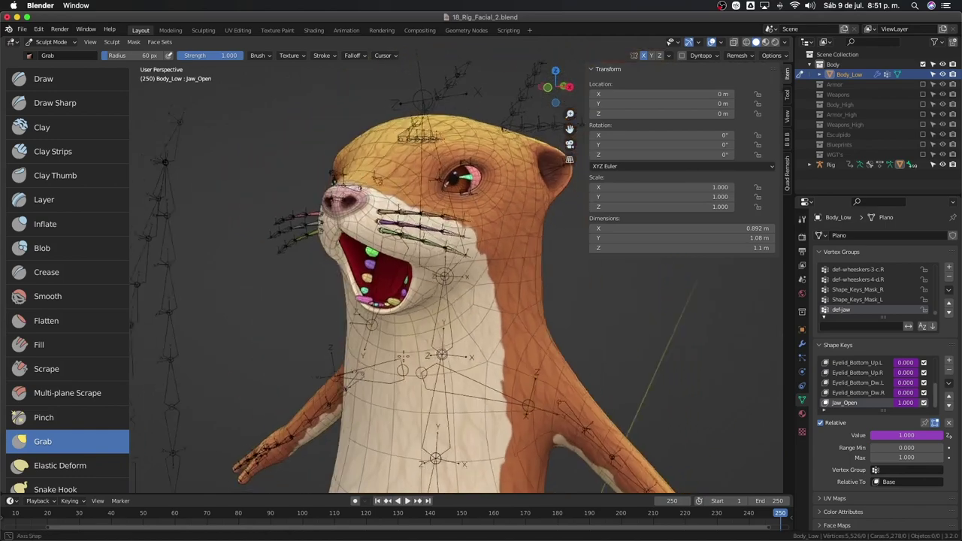
- Return Body_Low from Sculpt Mode to Object Mode
{"action": "scroll", "coordinate": [451, 301], "scroll_direction": "up", "scroll_amount": 4}
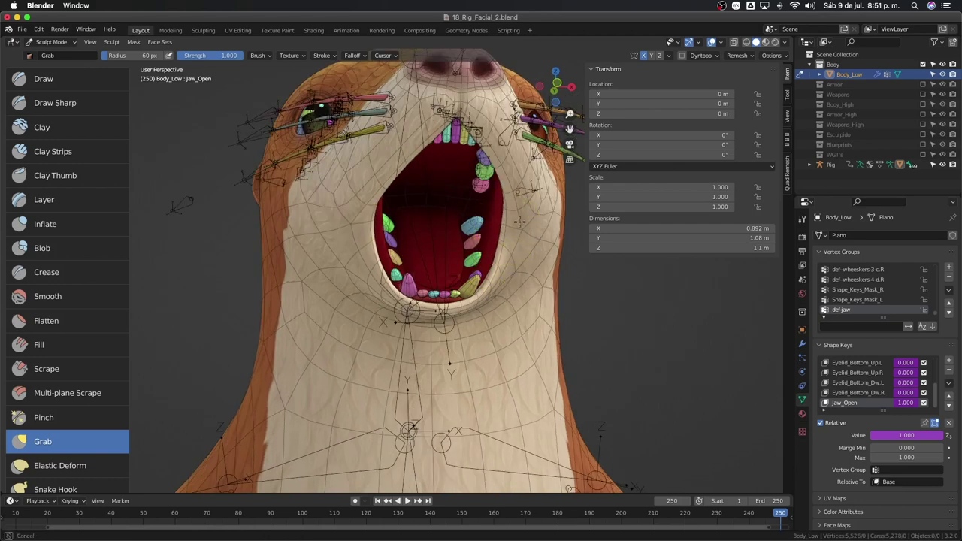
{"action": "scroll", "coordinate": [519, 222], "scroll_direction": "down", "scroll_amount": 3}
{"action": "scroll", "coordinate": [526, 398], "scroll_direction": "down", "scroll_amount": 2}
{"action": "key", "text": "ctrl+Tab"}
{"action": "left_click", "coordinate": [397, 361]}
{"action": "mouse_move", "coordinate": [397, 361]}
{"action": "middle_mouse_down"}
{"action": "mouse_move", "coordinate": [416, 380]}
{"action": "mouse_move", "coordinate": [634, 360]}
{"action": "middle_mouse_up"}
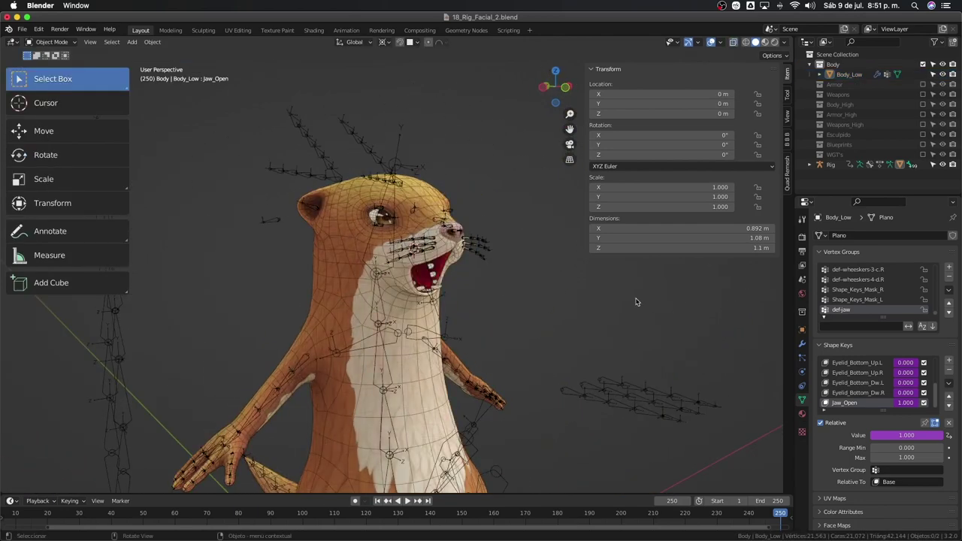
- Hide the wireframe and bones and orbit to inspect the open mouth and teeth
{"action": "key", "text": "shift+alt+z"}
{"action": "mouse_move", "coordinate": [636, 302]}
{"action": "middle_mouse_down"}
{"action": "mouse_move", "coordinate": [509, 319]}
{"action": "mouse_move", "coordinate": [560, 299]}
{"action": "mouse_move", "coordinate": [466, 300]}
{"action": "mouse_move", "coordinate": [548, 301]}
{"action": "middle_mouse_up"}
{"action": "scroll", "coordinate": [464, 291], "scroll_direction": "up", "scroll_amount": 6}
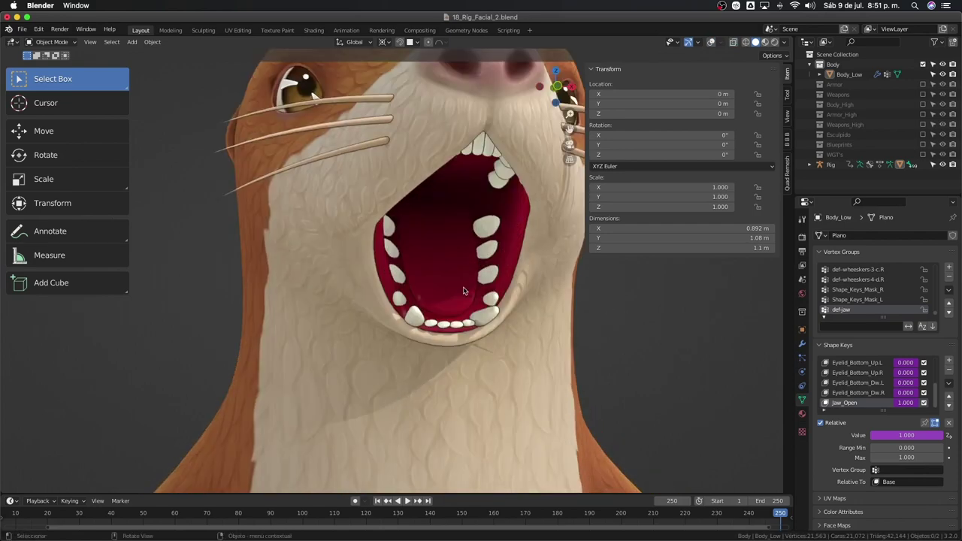
{"action": "middle_click_drag", "start_coordinate": [464, 291], "coordinate": [441, 279]}
{"action": "scroll", "coordinate": [323, 240], "scroll_direction": "up", "scroll_amount": 3}
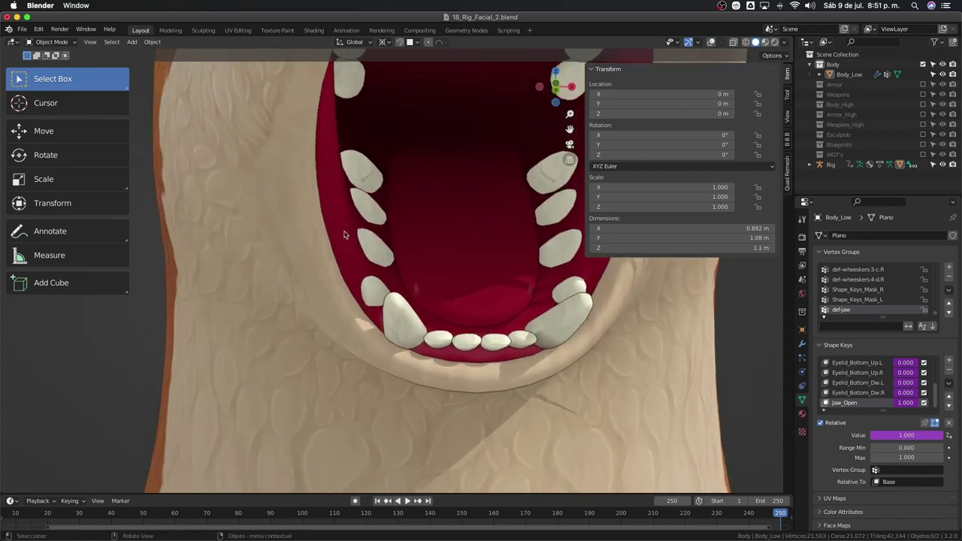
{"action": "mouse_move", "coordinate": [344, 235]}
{"action": "middle_mouse_down"}
{"action": "mouse_move", "coordinate": [328, 234]}
{"action": "mouse_move", "coordinate": [473, 254]}
{"action": "mouse_move", "coordinate": [457, 258]}
{"action": "middle_mouse_up"}
{"action": "scroll", "coordinate": [332, 216], "scroll_direction": "down", "scroll_amount": 3}
- In Edit Mode, select an inner mouth-edge vertex and nudge it along X with proportional falloff
{"action": "key", "text": "Tab"}
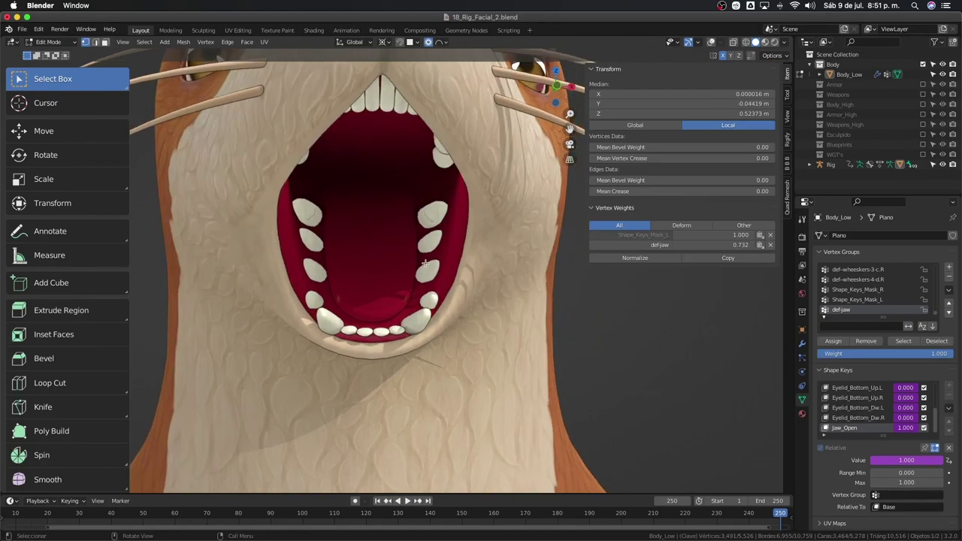
{"action": "left_click", "coordinate": [712, 44]}
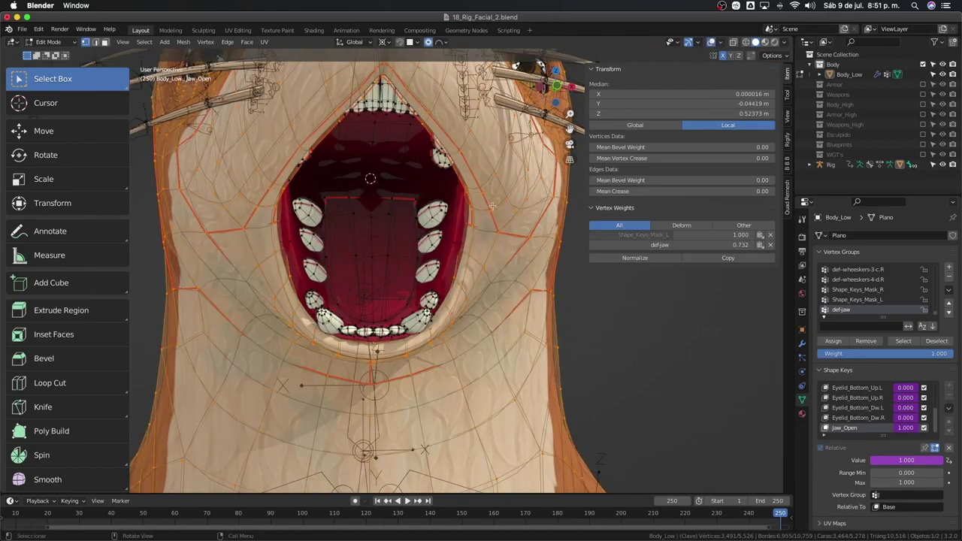
{"action": "scroll", "coordinate": [491, 219], "scroll_direction": "up", "scroll_amount": 3}
{"action": "left_click", "coordinate": [491, 222]}
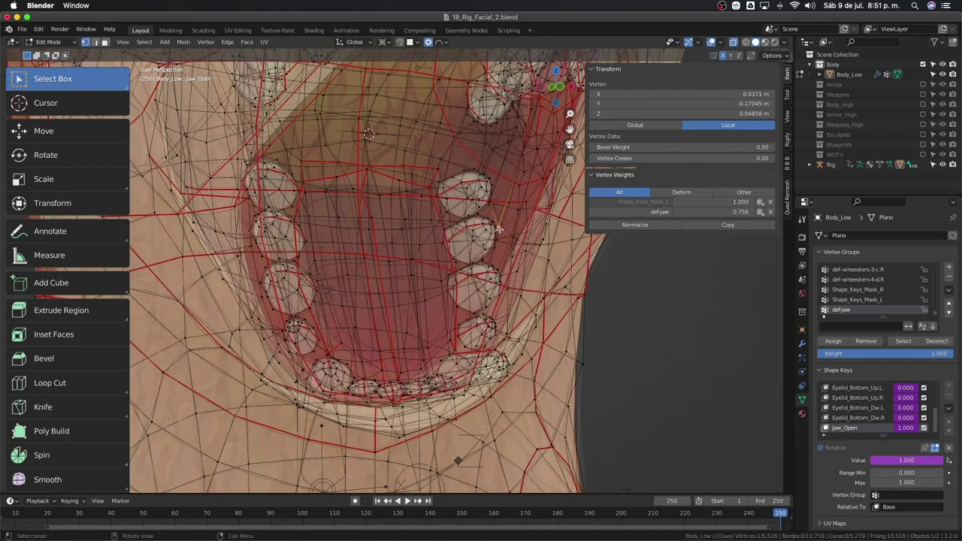
{"action": "key", "text": "alt+z"}
{"action": "key", "text": "g"}
{"action": "key", "text": "x"}
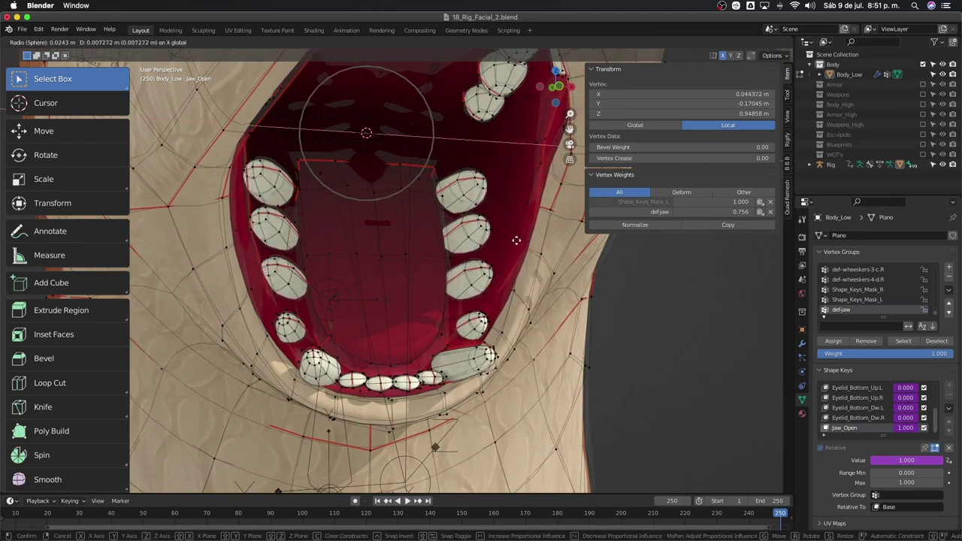
{"action": "scroll", "coordinate": [517, 240], "scroll_direction": "up", "scroll_amount": 4}
{"action": "scroll", "coordinate": [518, 241], "scroll_direction": "up", "scroll_amount": 3}
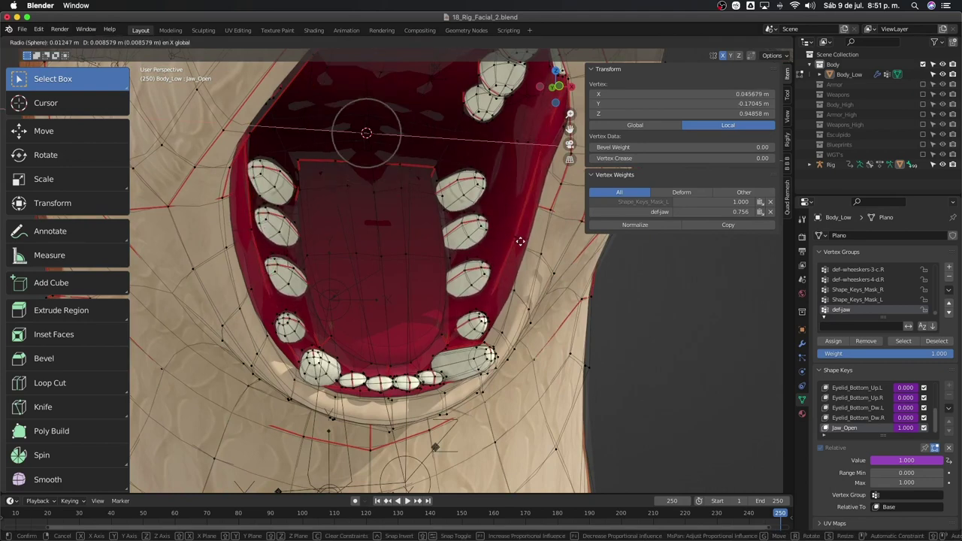
{"action": "left_click", "coordinate": [521, 242]}
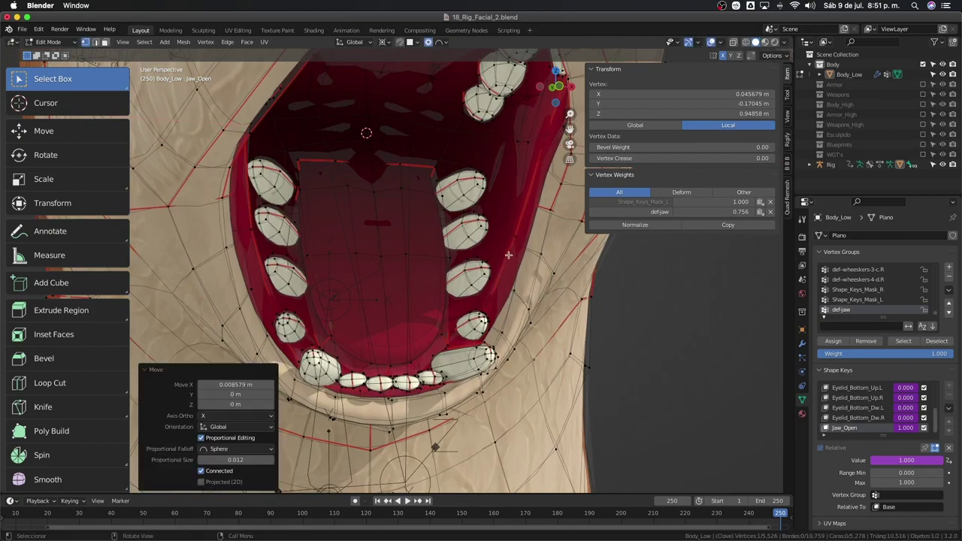
- Nudge the vertex along X again, then grow the selection and circle-deselect the upper mouth faces
{"action": "key", "text": "g"}
{"action": "key", "text": "x"}
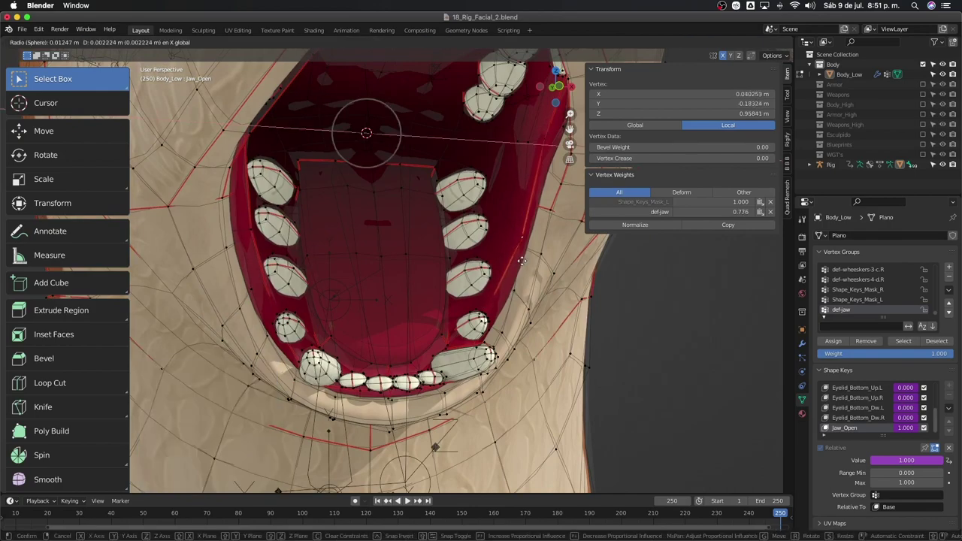
{"action": "left_click", "coordinate": [522, 263]}
{"action": "key", "text": "alt+z"}
{"action": "mouse_move", "coordinate": [497, 294]}
{"action": "middle_mouse_down"}
{"action": "mouse_move", "coordinate": [489, 309]}
{"action": "mouse_move", "coordinate": [470, 297]}
{"action": "middle_mouse_up"}
{"action": "key", "text": "ctrl+KP_Add"}
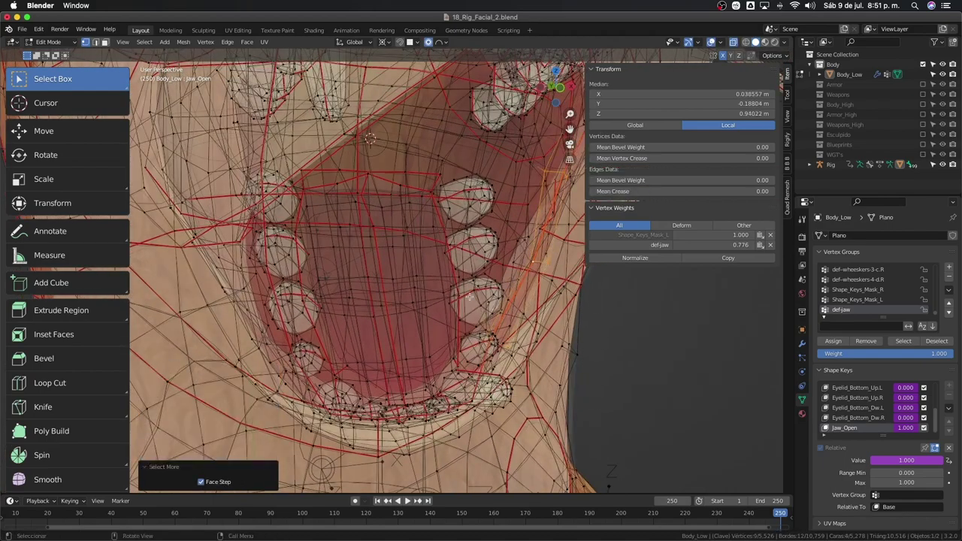
{"action": "key", "text": "c"}
{"action": "middle_click_drag", "start_coordinate": [534, 195], "coordinate": [529, 372]}
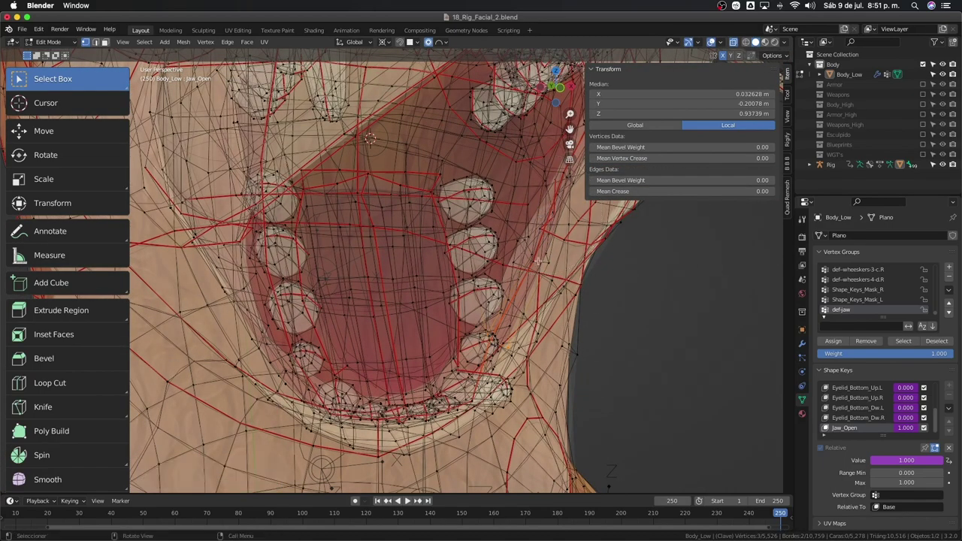
- Nudge the lower mouth vertices about 0.003 m along X with sphere proportional editing, then return to Object Mode
{"action": "key", "text": "alt+z"}
{"action": "key", "text": "g"}
{"action": "key", "text": "x"}
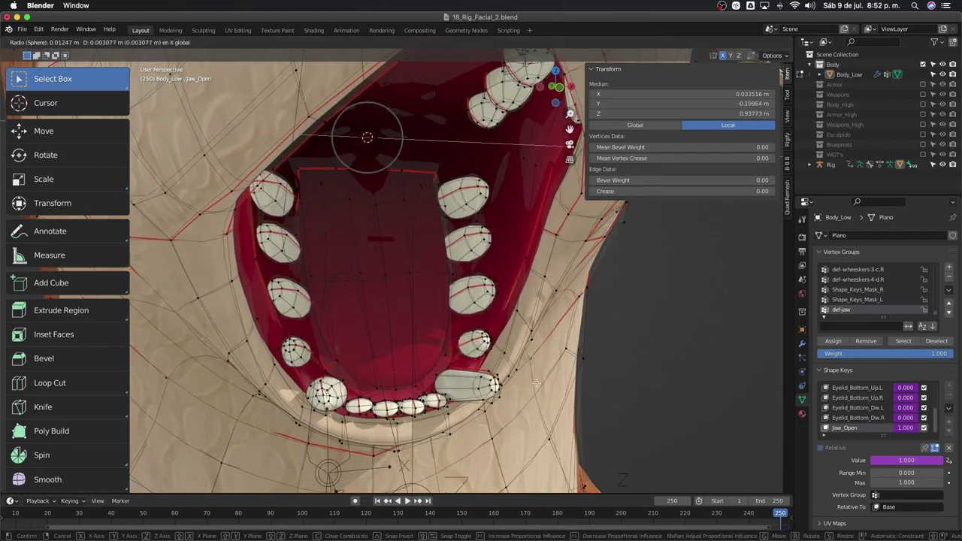
{"action": "left_click", "coordinate": [536, 384]}
{"action": "scroll", "coordinate": [534, 382], "scroll_direction": "down", "scroll_amount": 2}
{"action": "scroll", "coordinate": [531, 380], "scroll_direction": "down", "scroll_amount": 3}
{"action": "scroll", "coordinate": [525, 378], "scroll_direction": "down", "scroll_amount": 2}
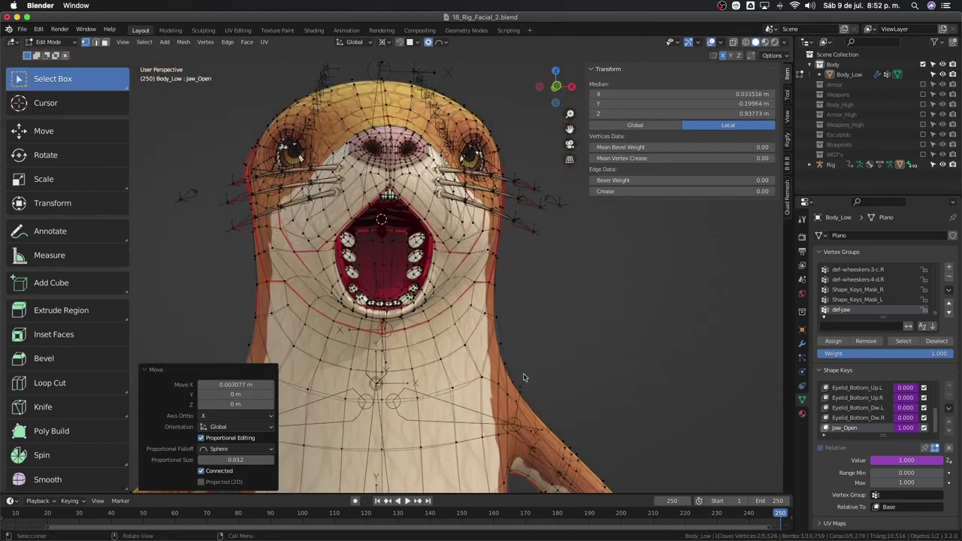
{"action": "key", "text": "Tab"}
{"action": "mouse_move", "coordinate": [524, 378]}
{"action": "middle_mouse_down"}
{"action": "mouse_move", "coordinate": [512, 382]}
{"action": "mouse_move", "coordinate": [571, 394]}
{"action": "mouse_move", "coordinate": [521, 384]}
{"action": "mouse_move", "coordinate": [376, 316]}
{"action": "middle_mouse_up"}
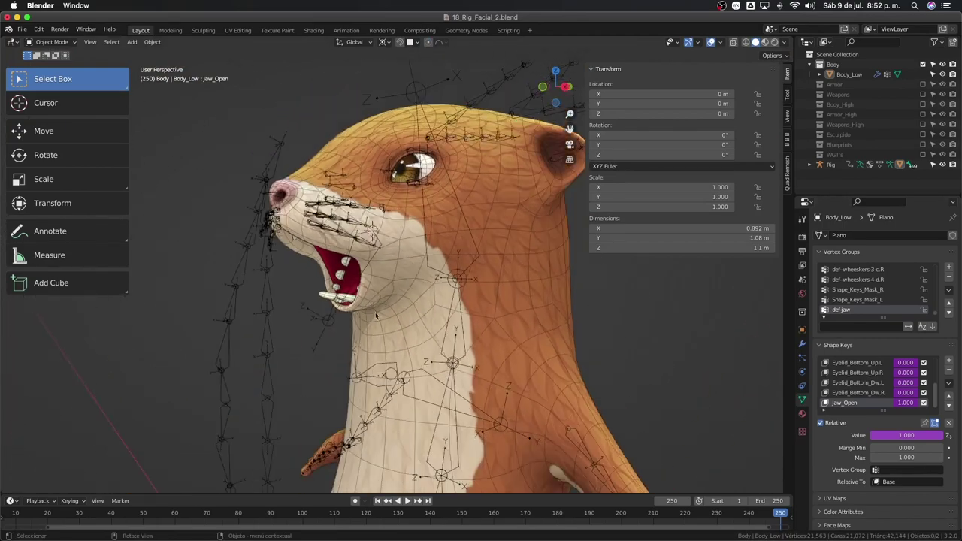
- Put the rig in Pose Mode, clear def-jaw's rotation, and cancel a trial rotation
{"action": "left_click", "coordinate": [329, 321]}
{"action": "key", "text": "ctrl+Tab"}
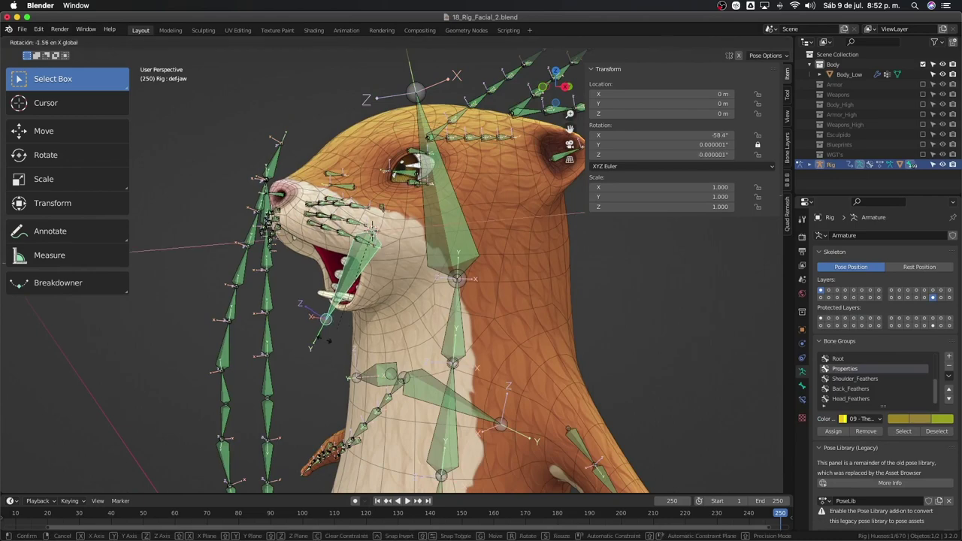
{"action": "key", "text": "alt+r"}
{"action": "middle_click_drag", "start_coordinate": [342, 324], "coordinate": [340, 361]}
{"action": "key", "text": "r"}
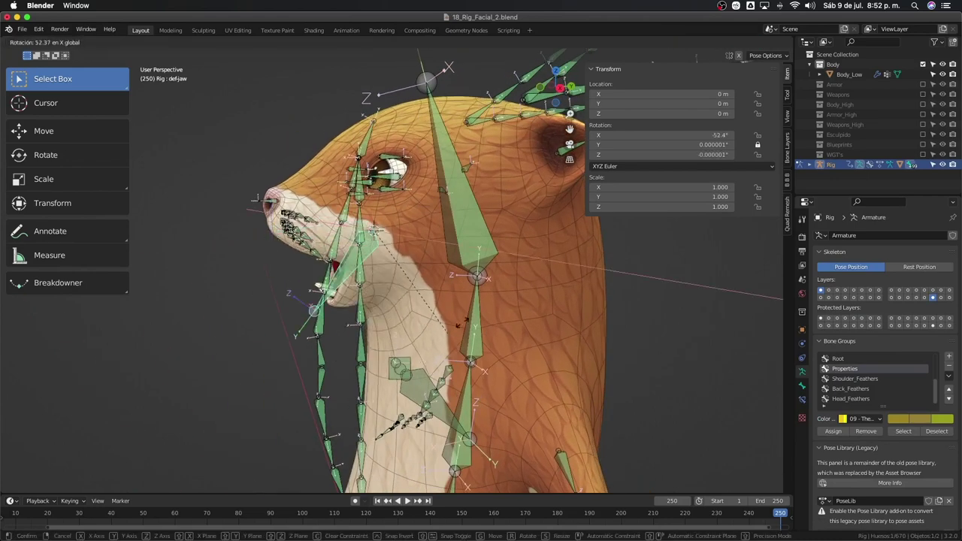
{"action": "right_click", "coordinate": [292, 381]}
{"action": "mouse_move", "coordinate": [292, 381]}
{"action": "middle_mouse_down"}
{"action": "mouse_move", "coordinate": [260, 384]}
{"action": "mouse_move", "coordinate": [325, 365]}
{"action": "middle_mouse_up"}
- Test a -18.1° sideways Z swing of def-jaw, then clear it back to rest
{"action": "key", "text": "r"}
{"action": "key", "text": "z"}
{"action": "key", "text": "z"}
{"action": "left_click", "coordinate": [274, 386]}
{"action": "key", "text": "r"}
{"action": "key", "text": "z"}
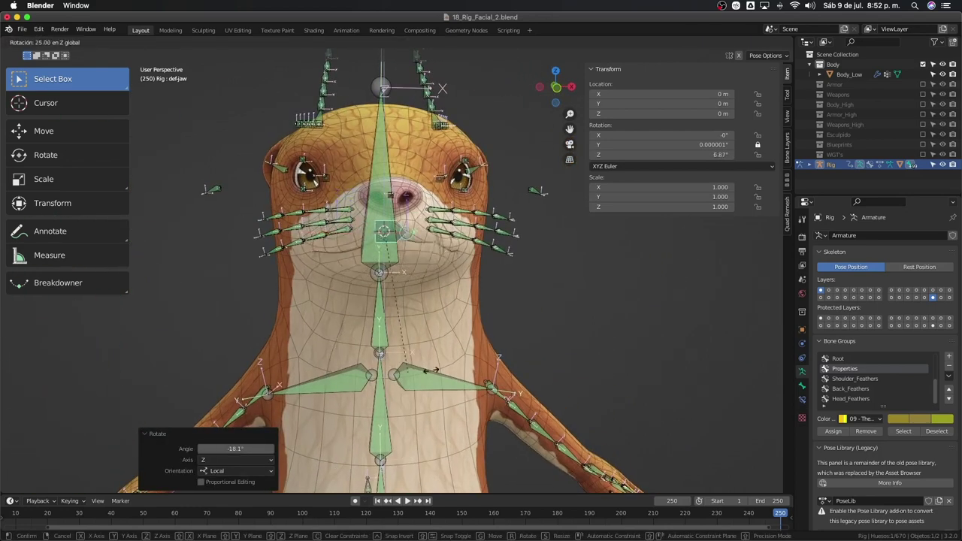
{"action": "key", "text": "Escape"}
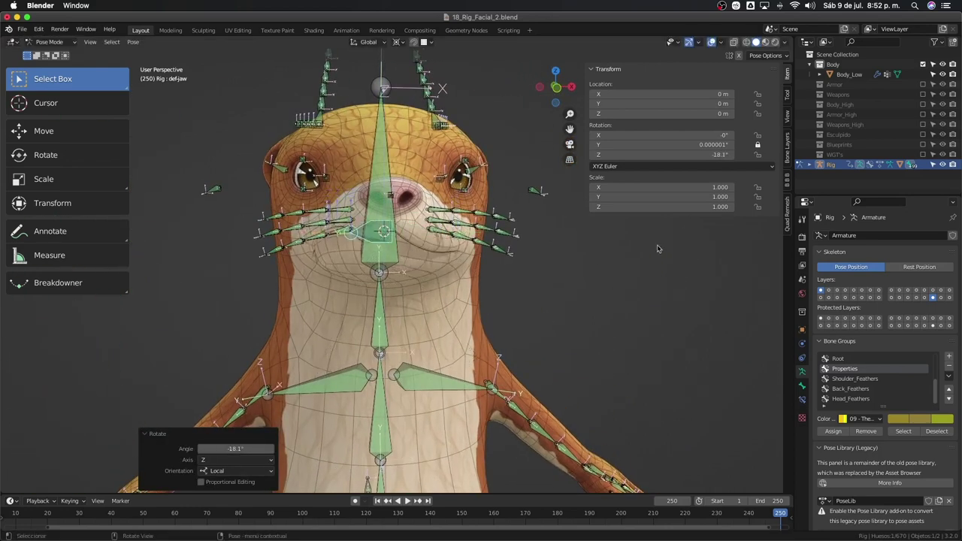
{"action": "key", "text": "alt+r"}
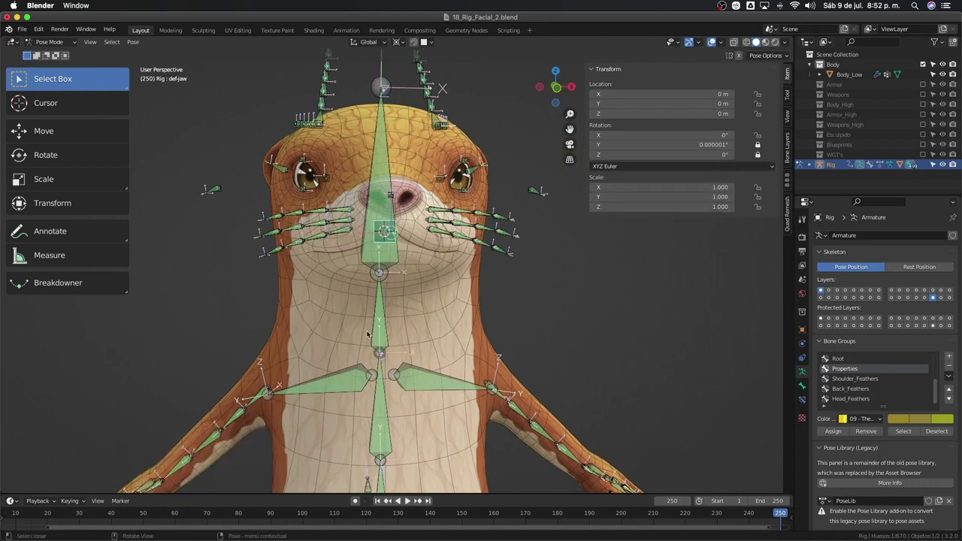
- Rotate def-jaw open to -39.7° on local X and display its bone constraints
{"action": "key", "text": "r"}
{"action": "key", "text": "z"}
{"action": "key", "text": "x"}
{"action": "key", "text": "x"}
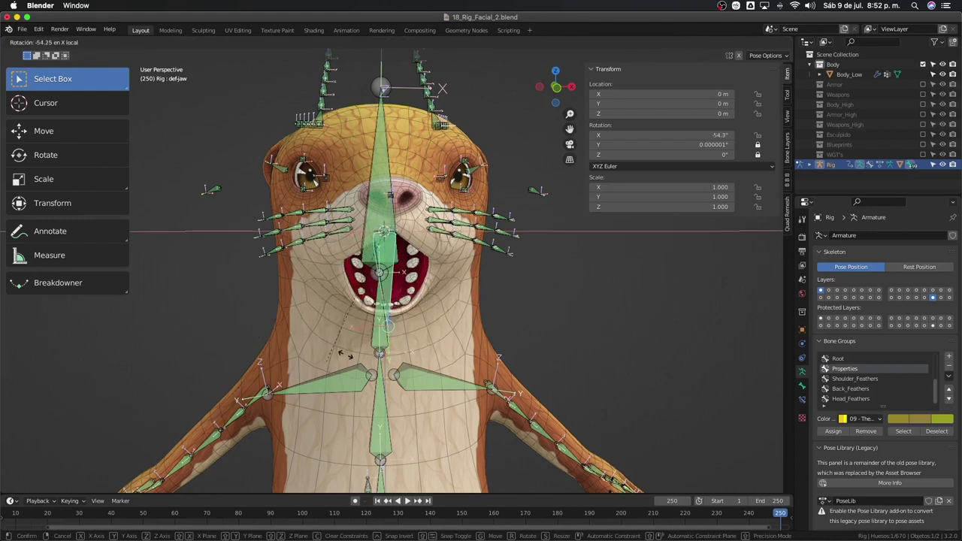
{"action": "left_click", "coordinate": [468, 279]}
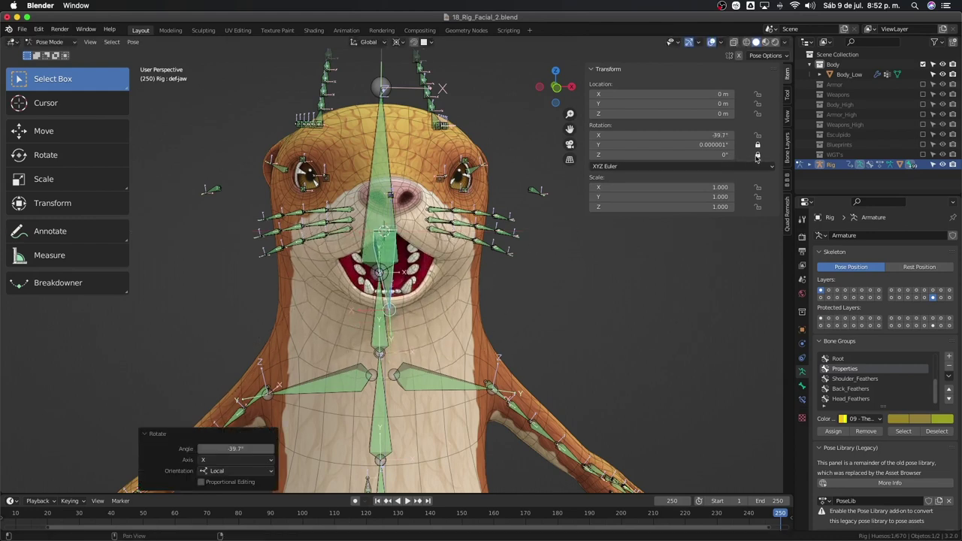
{"action": "key", "text": "r"}
{"action": "key", "text": "z"}
{"action": "key", "text": "z"}
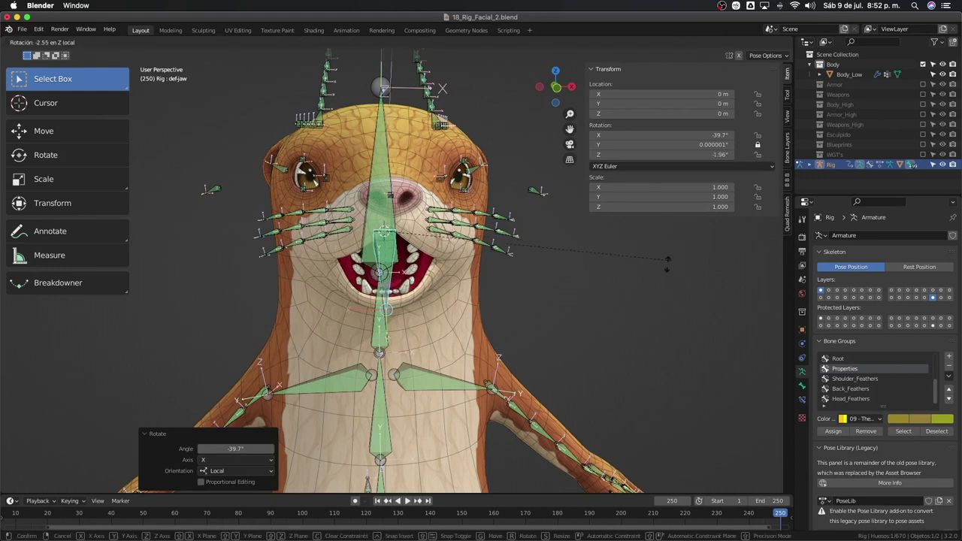
{"action": "key", "text": "Escape"}
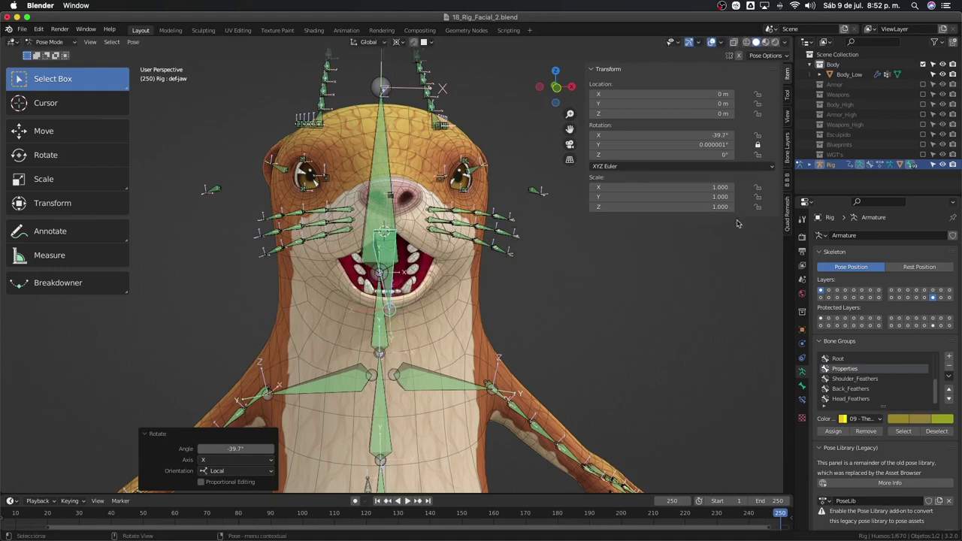
{"action": "key", "text": "r"}
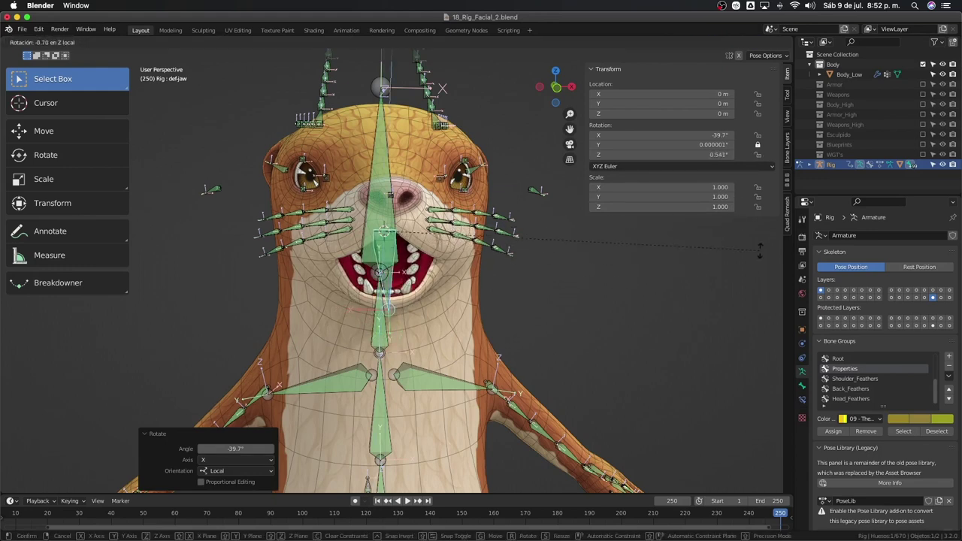
{"action": "key", "text": "Escape"}
{"action": "left_click", "coordinate": [803, 400]}
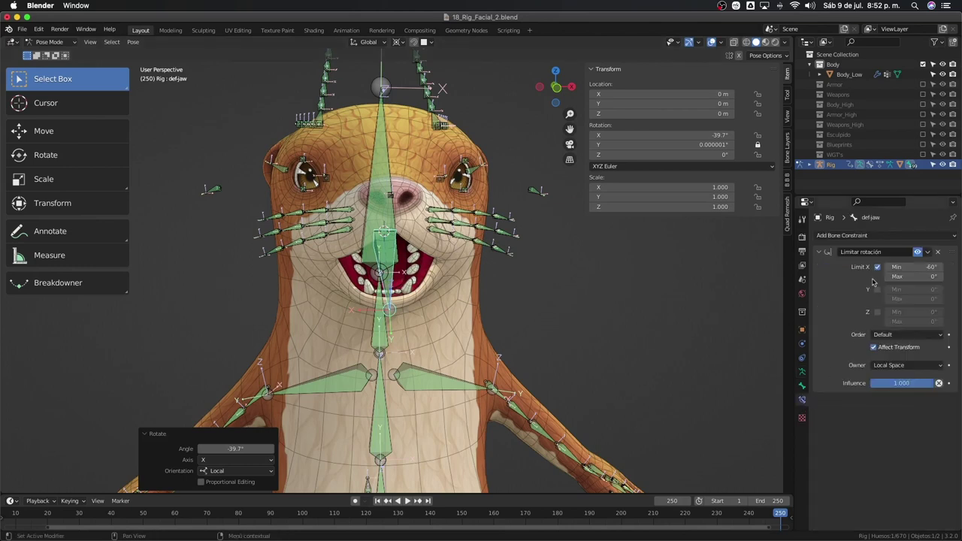
- Enable Limit Z on def-jaw's Limit Rotation with min -5° and max 5°, then test a free rotation
{"action": "left_click", "coordinate": [878, 312]}
{"action": "left_click", "coordinate": [907, 313]}
{"action": "type", "text": "5"}
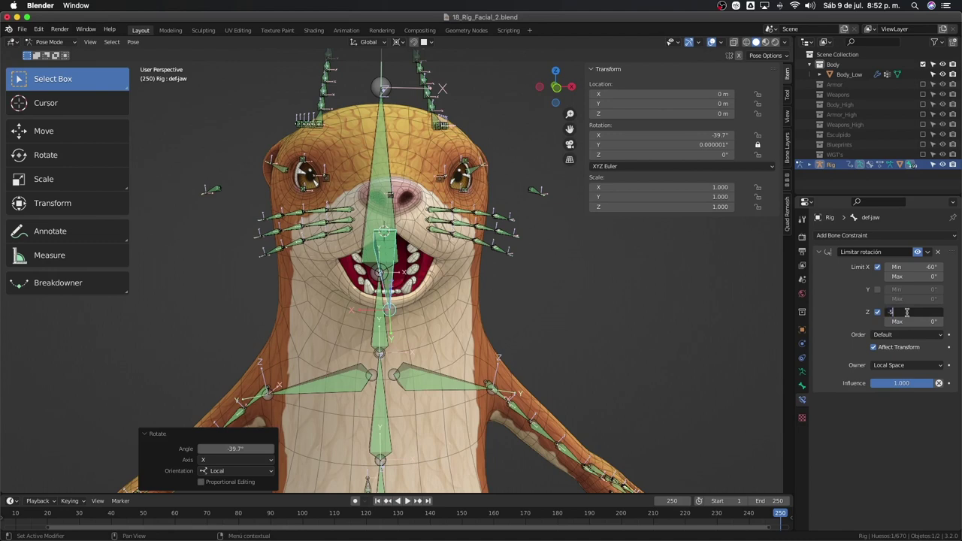
{"action": "key", "text": "Tab"}
{"action": "type", "text": "5"}
{"action": "key", "text": "Return"}
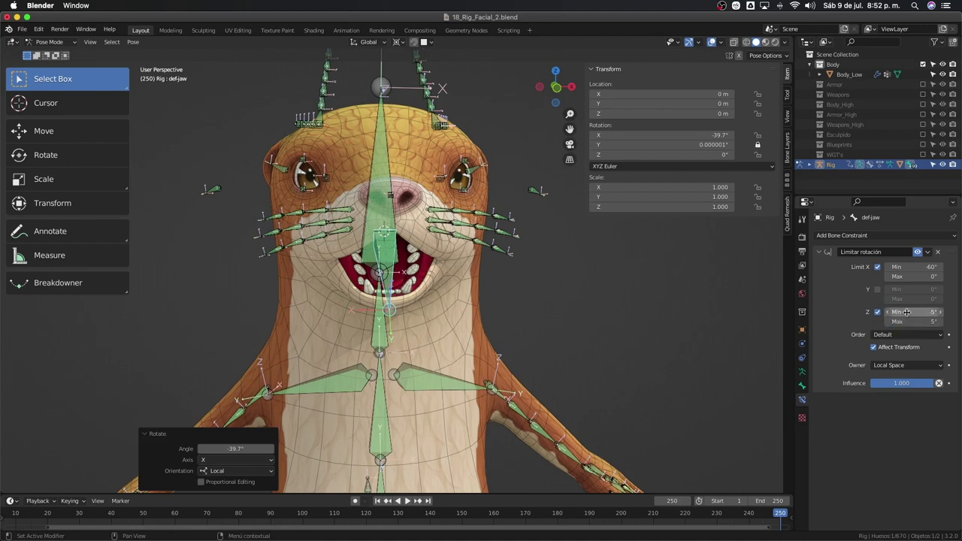
{"action": "key", "text": "r"}
{"action": "key", "text": "r"}
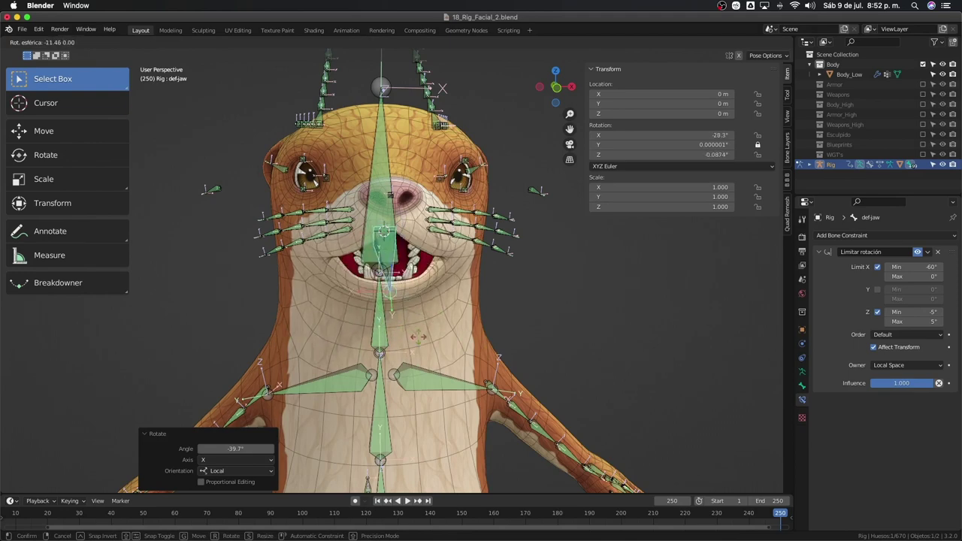
{"action": "key", "text": "Escape"}
- Rotate def-jaw open on X to -59.6° to check the limited opening
{"action": "mouse_move", "coordinate": [391, 331]}
{"action": "middle_mouse_down"}
{"action": "mouse_move", "coordinate": [412, 329]}
{"action": "mouse_move", "coordinate": [354, 325]}
{"action": "middle_mouse_up"}
{"action": "key", "text": "r"}
{"action": "key", "text": "x"}
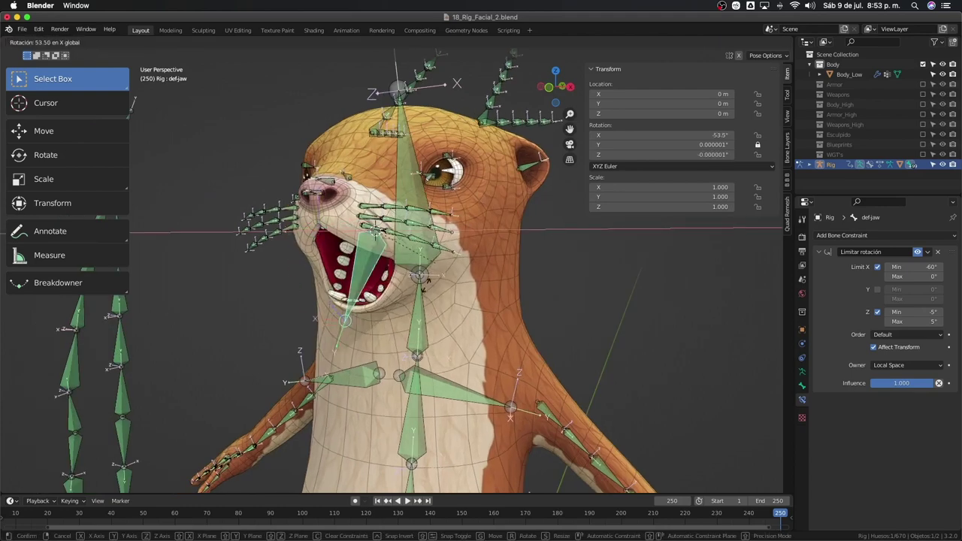
{"action": "left_click", "coordinate": [435, 300]}
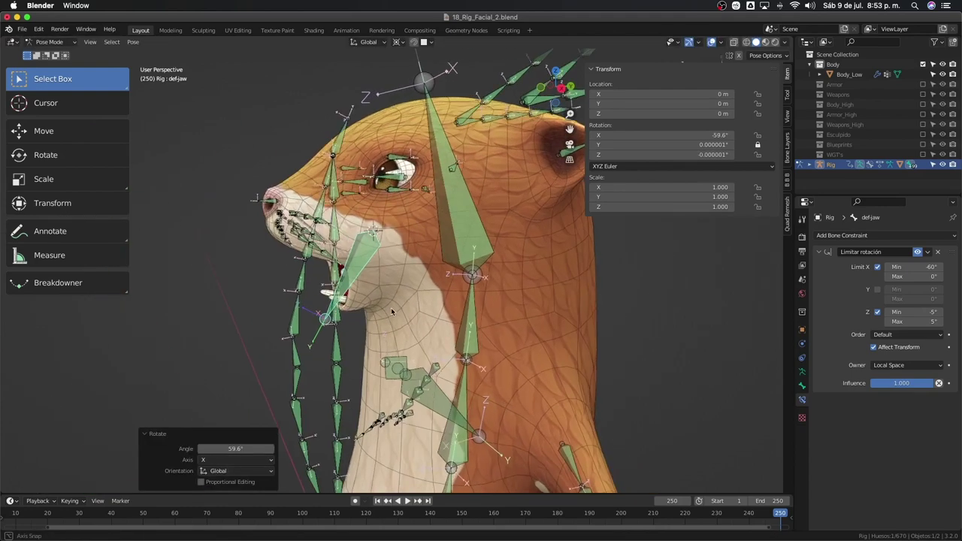
{"action": "middle_click_drag", "start_coordinate": [436, 300], "coordinate": [348, 339]}
{"action": "key", "text": "r"}
{"action": "key", "text": "x"}
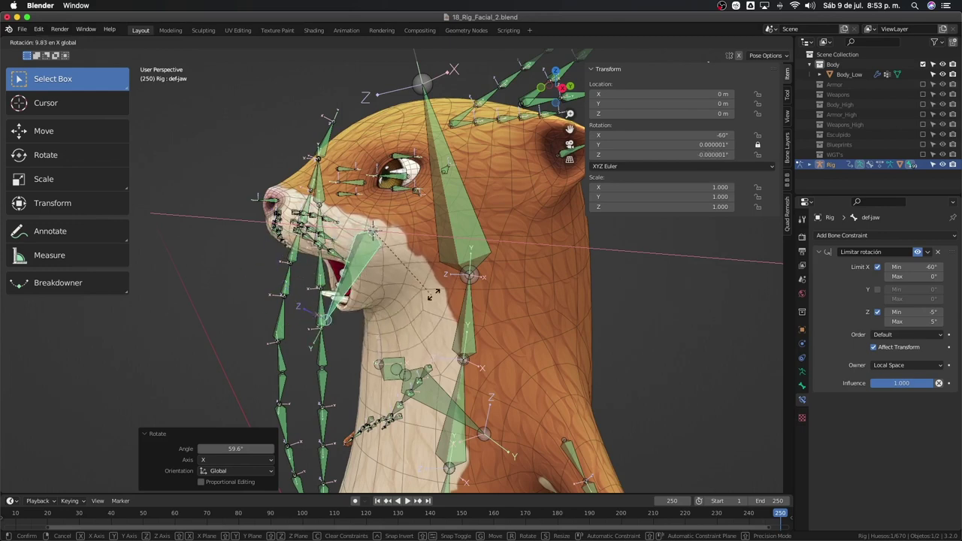
{"action": "left_click", "coordinate": [292, 320]}
- Cancel further trial jaw rotations, orbit around the head, and display the rig's Bone Layers list
{"action": "middle_click_drag", "start_coordinate": [292, 321], "coordinate": [477, 302]}
{"action": "key", "text": "r"}
{"action": "key", "text": "x"}
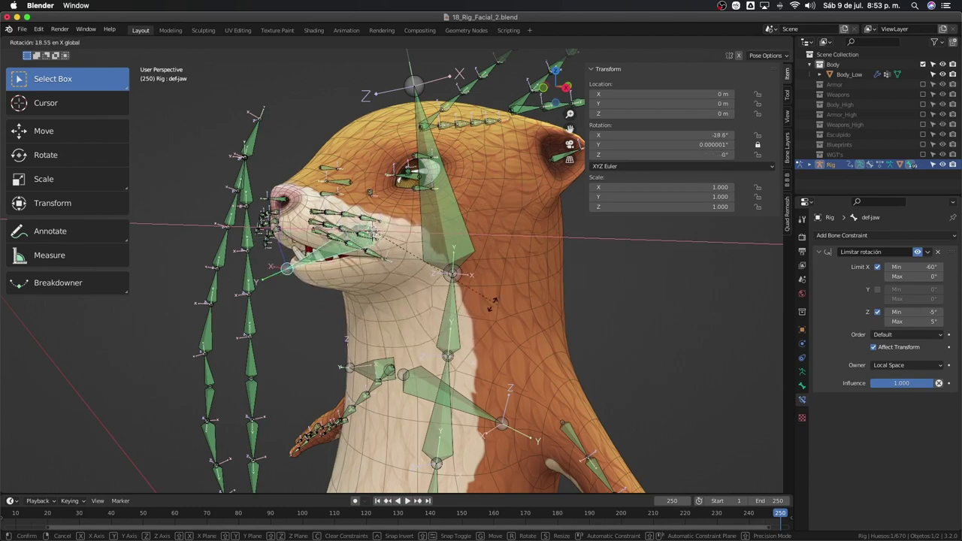
{"action": "right_click", "coordinate": [448, 309]}
{"action": "key", "text": "r"}
{"action": "key", "text": "x"}
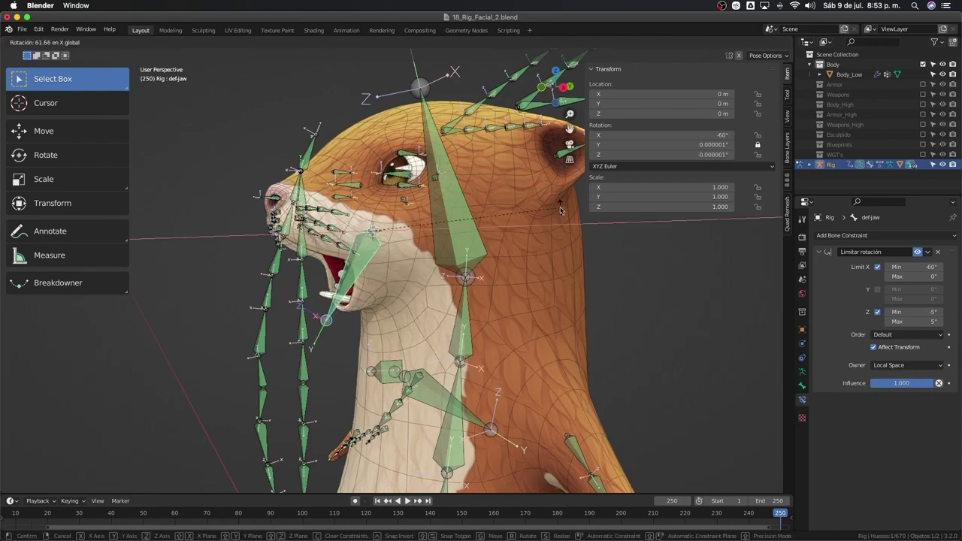
{"action": "key", "text": "Escape"}
{"action": "mouse_move", "coordinate": [519, 289]}
{"action": "middle_mouse_down"}
{"action": "mouse_move", "coordinate": [549, 272]}
{"action": "mouse_move", "coordinate": [519, 291]}
{"action": "mouse_move", "coordinate": [380, 228]}
{"action": "mouse_move", "coordinate": [276, 246]}
{"action": "middle_mouse_up"}
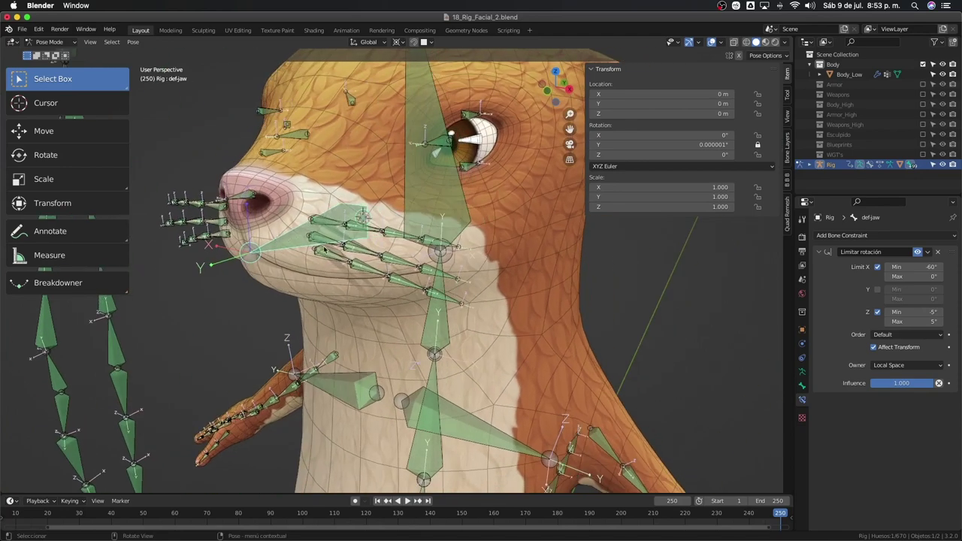
{"action": "middle_click_drag", "start_coordinate": [325, 249], "coordinate": [384, 185]}
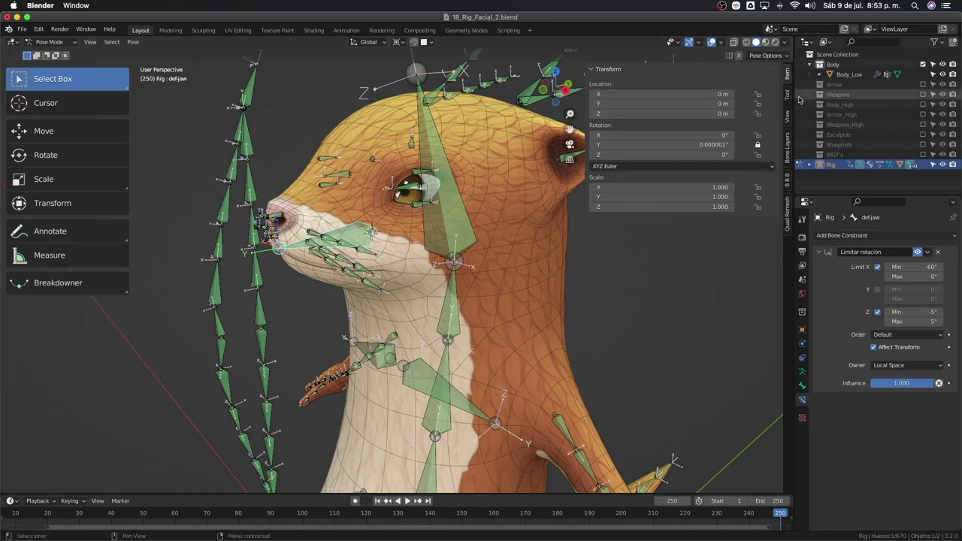
{"action": "left_click", "coordinate": [788, 145]}
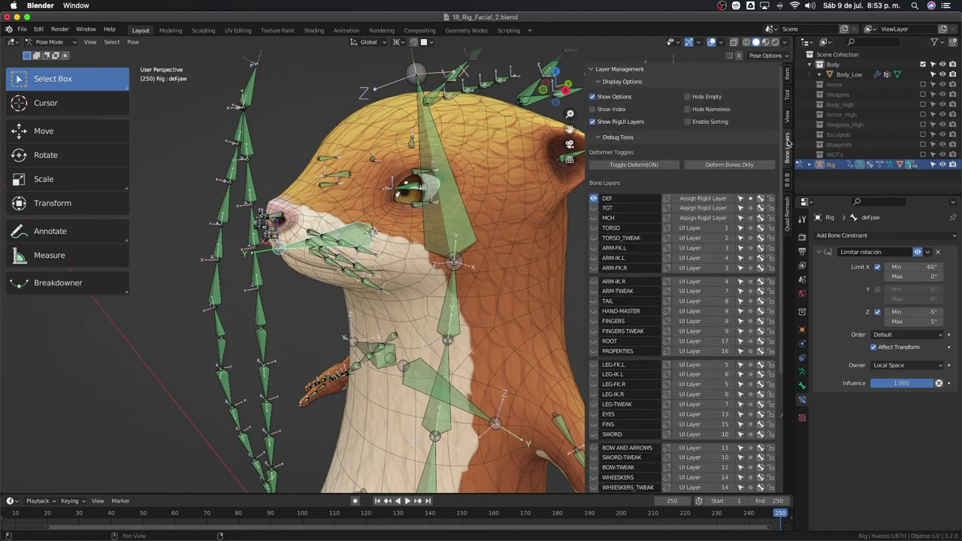
- Show the TORSO bone layer and test an X rotation of ctrl-head, cancelling it
{"action": "left_click", "coordinate": [594, 227]}
{"action": "middle_click_drag", "start_coordinate": [571, 225], "coordinate": [496, 208]}
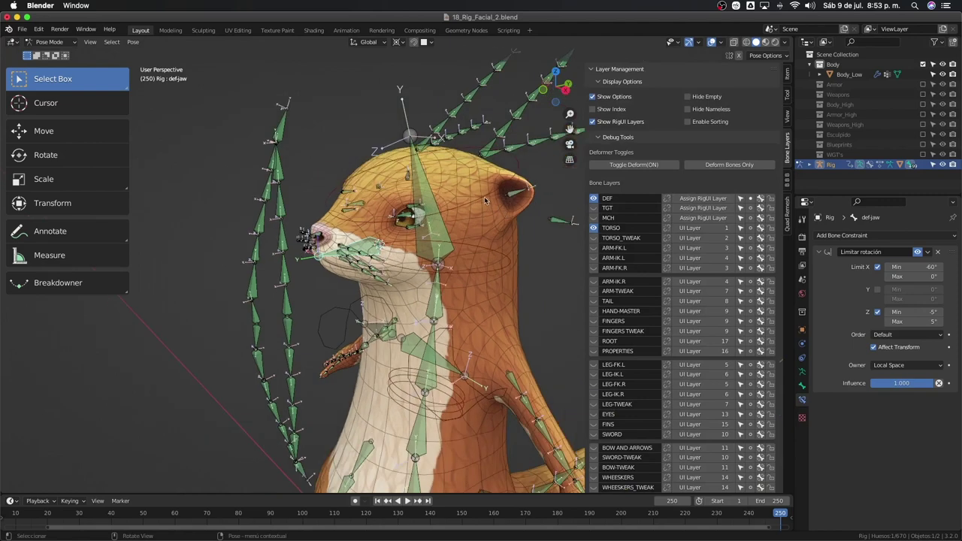
{"action": "left_click", "coordinate": [485, 201]}
{"action": "key", "text": "r"}
{"action": "key", "text": "x"}
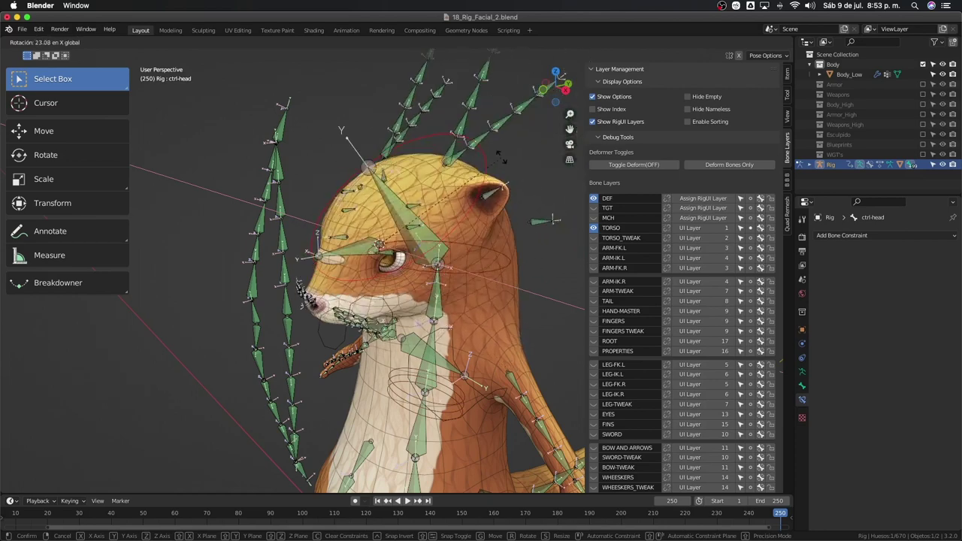
{"action": "right_click", "coordinate": [502, 156]}
- Reselect def-jaw, cancel a trial rotation, and switch to front orthographic view
{"action": "mouse_move", "coordinate": [501, 157]}
{"action": "middle_mouse_down"}
{"action": "mouse_move", "coordinate": [380, 255]}
{"action": "mouse_move", "coordinate": [481, 275]}
{"action": "middle_mouse_up"}
{"action": "left_click", "coordinate": [369, 250]}
{"action": "key", "text": "r"}
{"action": "right_click", "coordinate": [444, 290]}
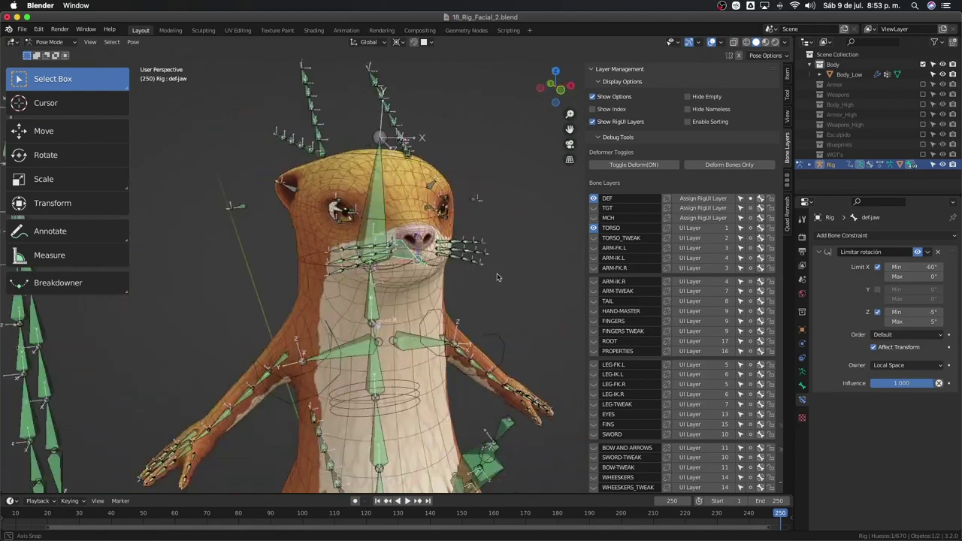
{"action": "key", "text": "KP_1"}
{"action": "scroll", "coordinate": [497, 277], "scroll_direction": "up", "scroll_amount": 3}
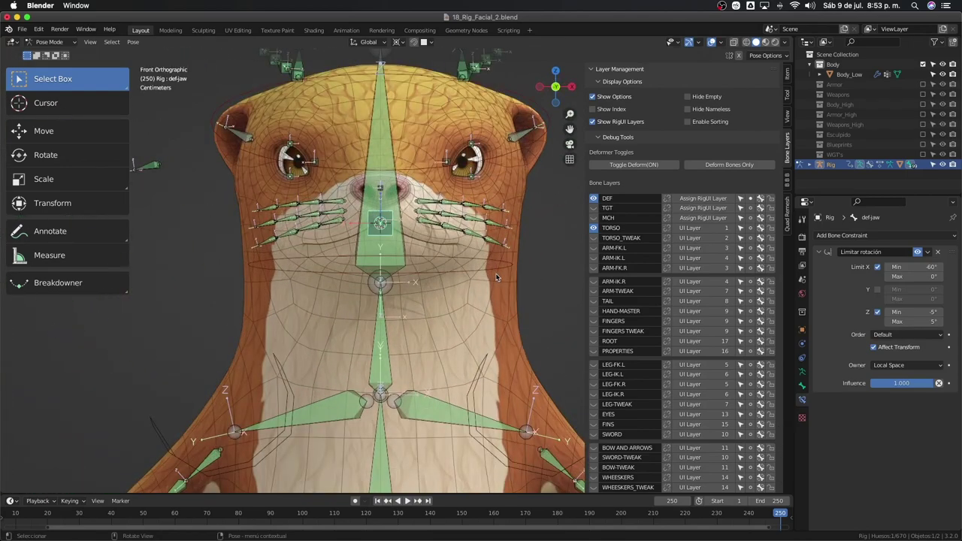